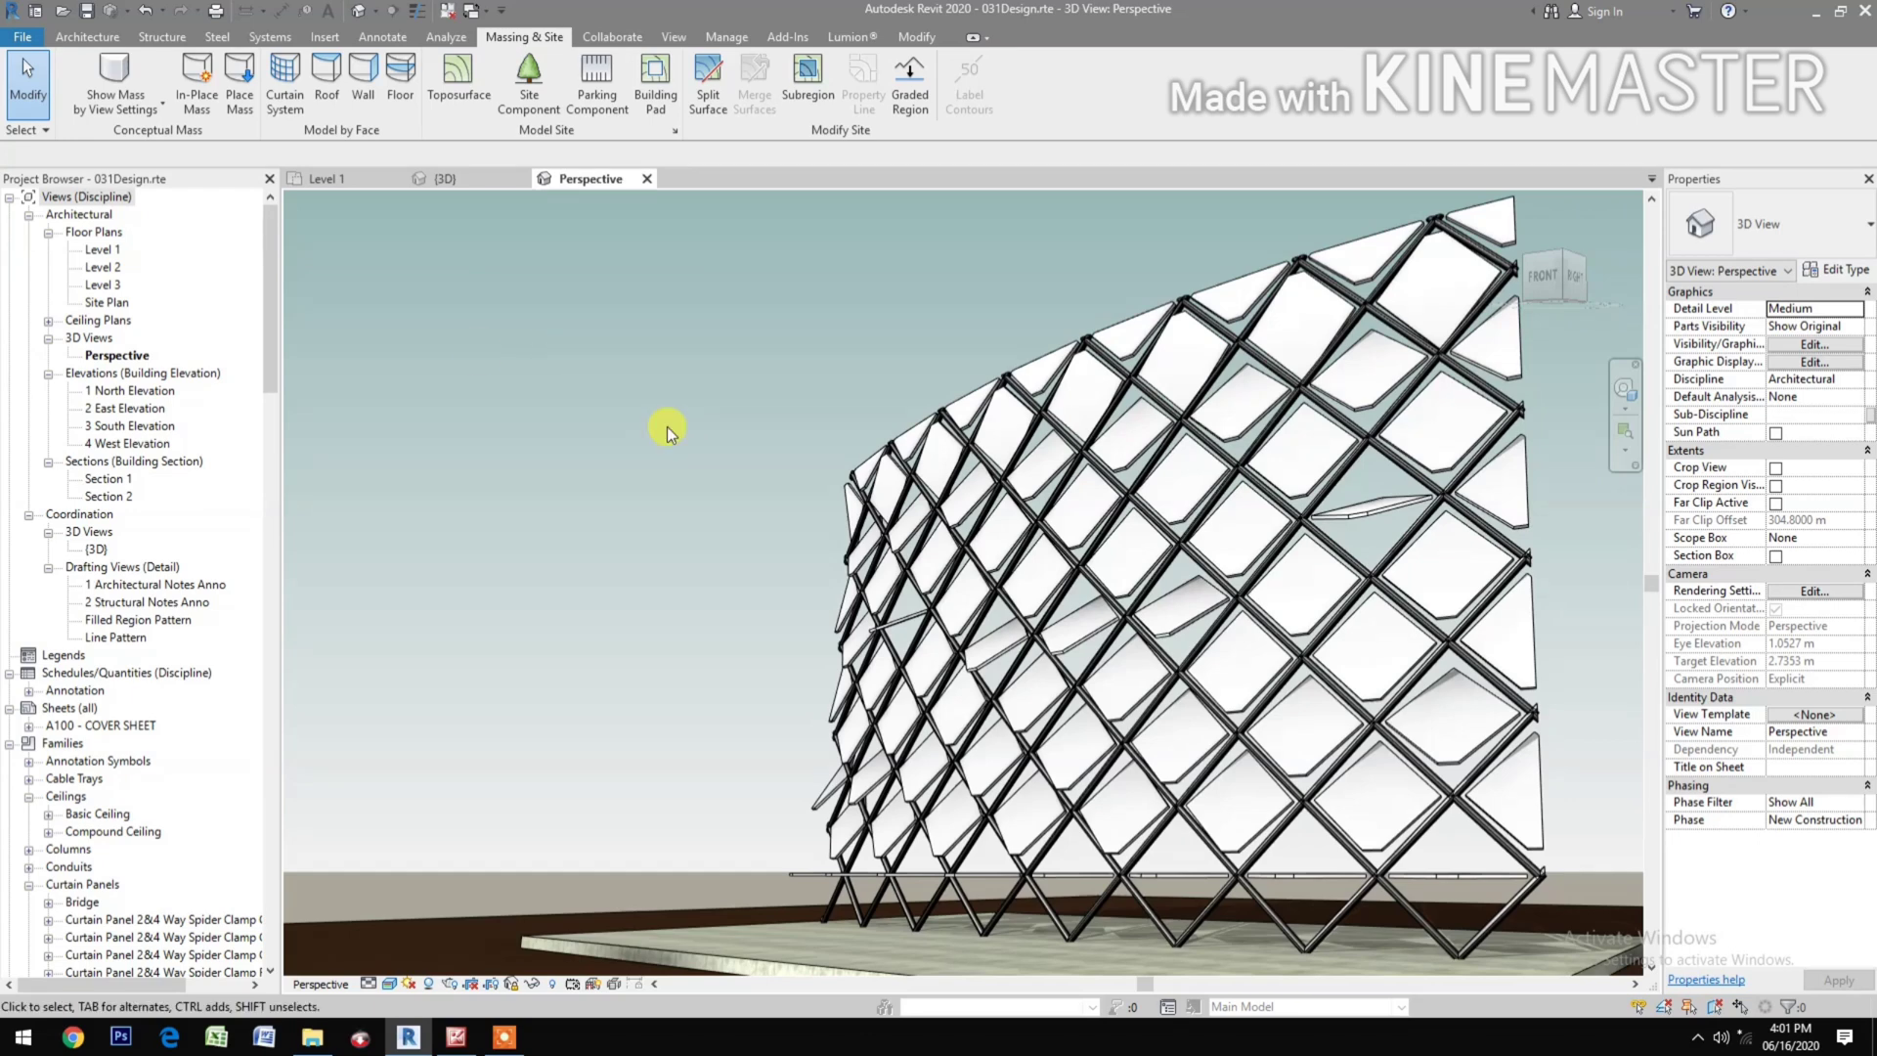
Step: Start a new family from the English Metric Generic Model Pattern Based.rft template
left_click(24, 37)
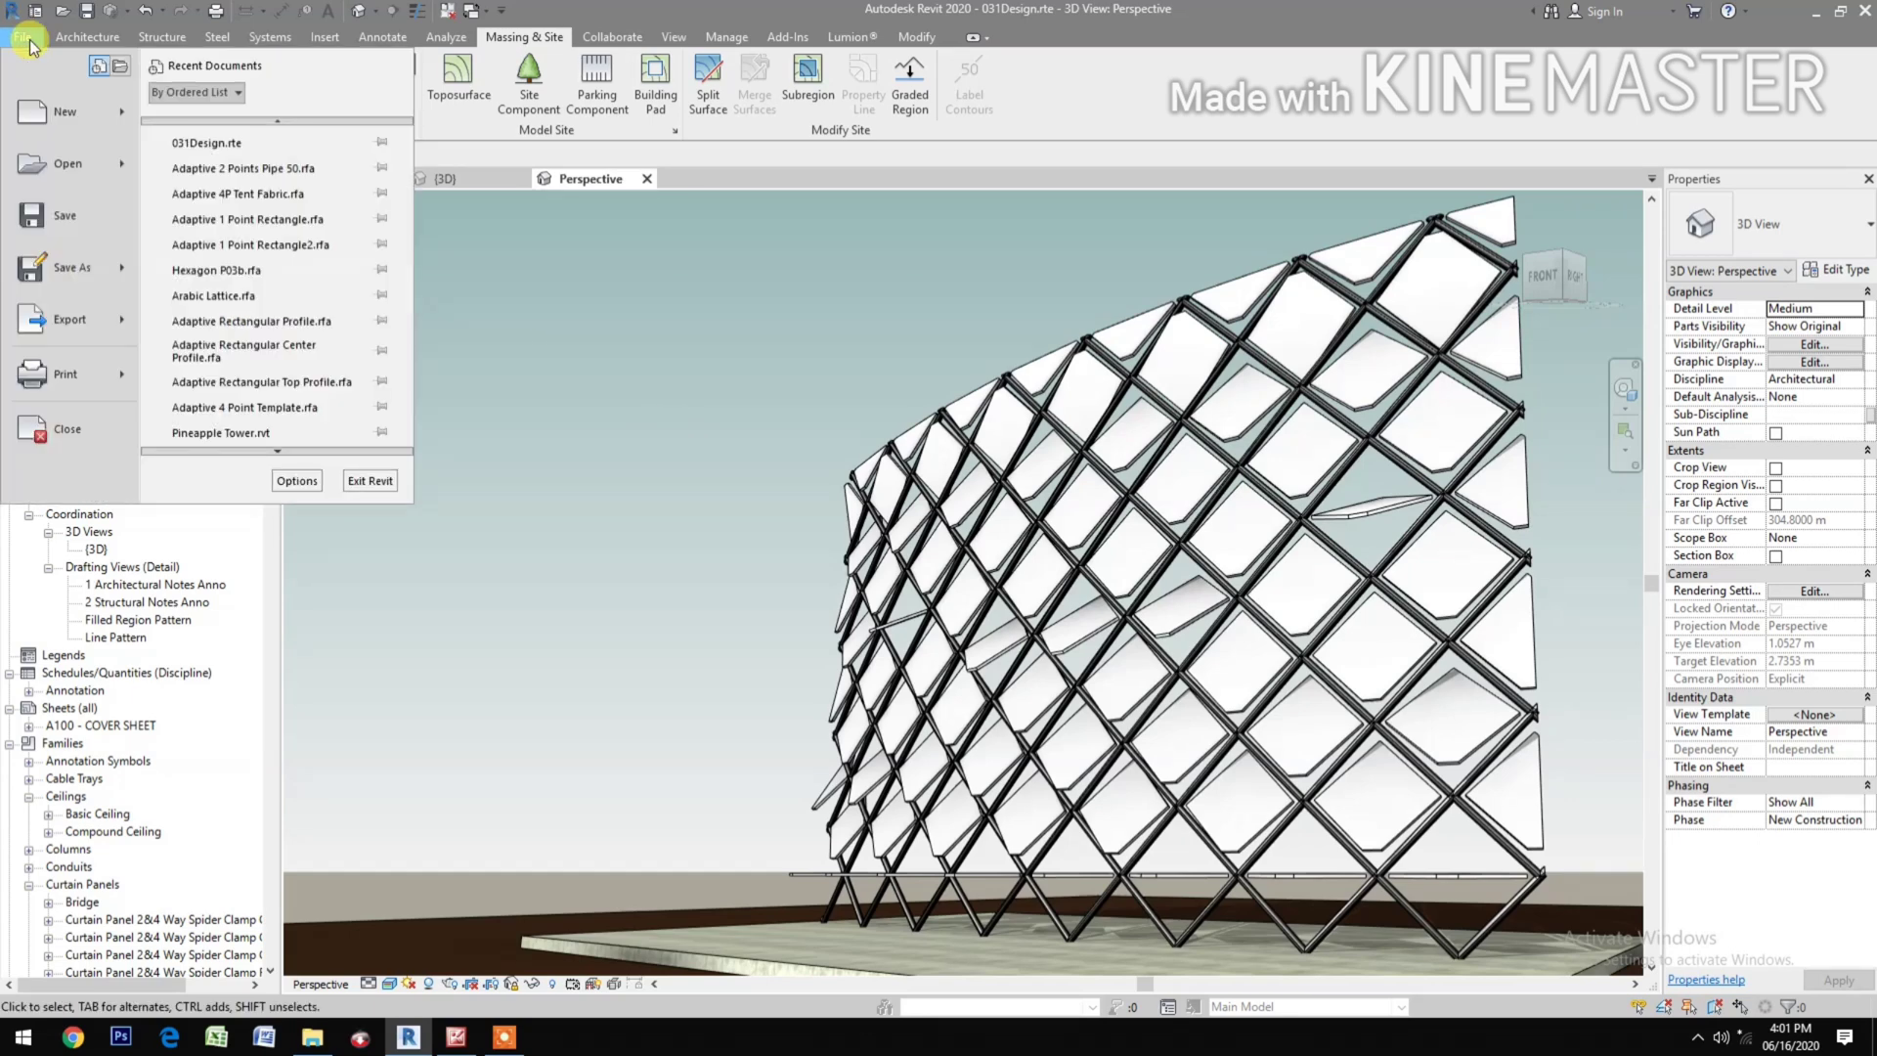
mouse_move(60, 110)
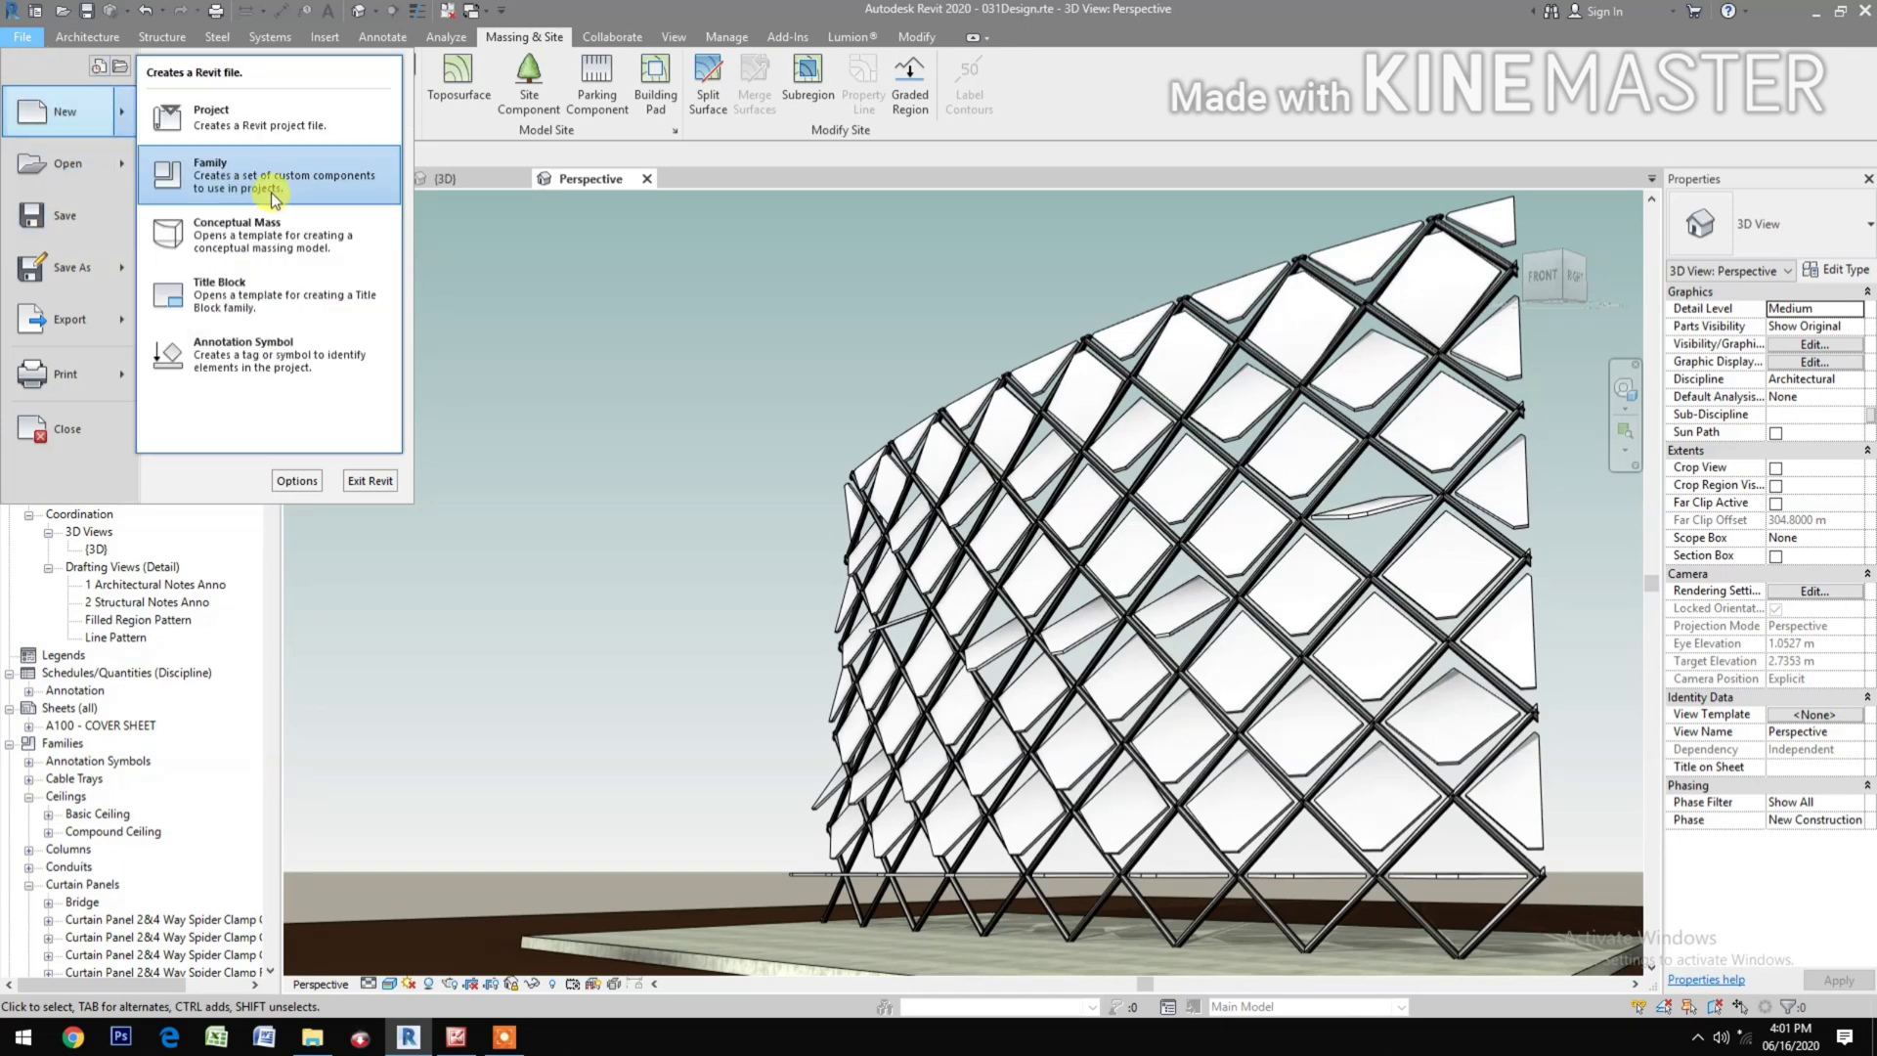
left_click(799, 589)
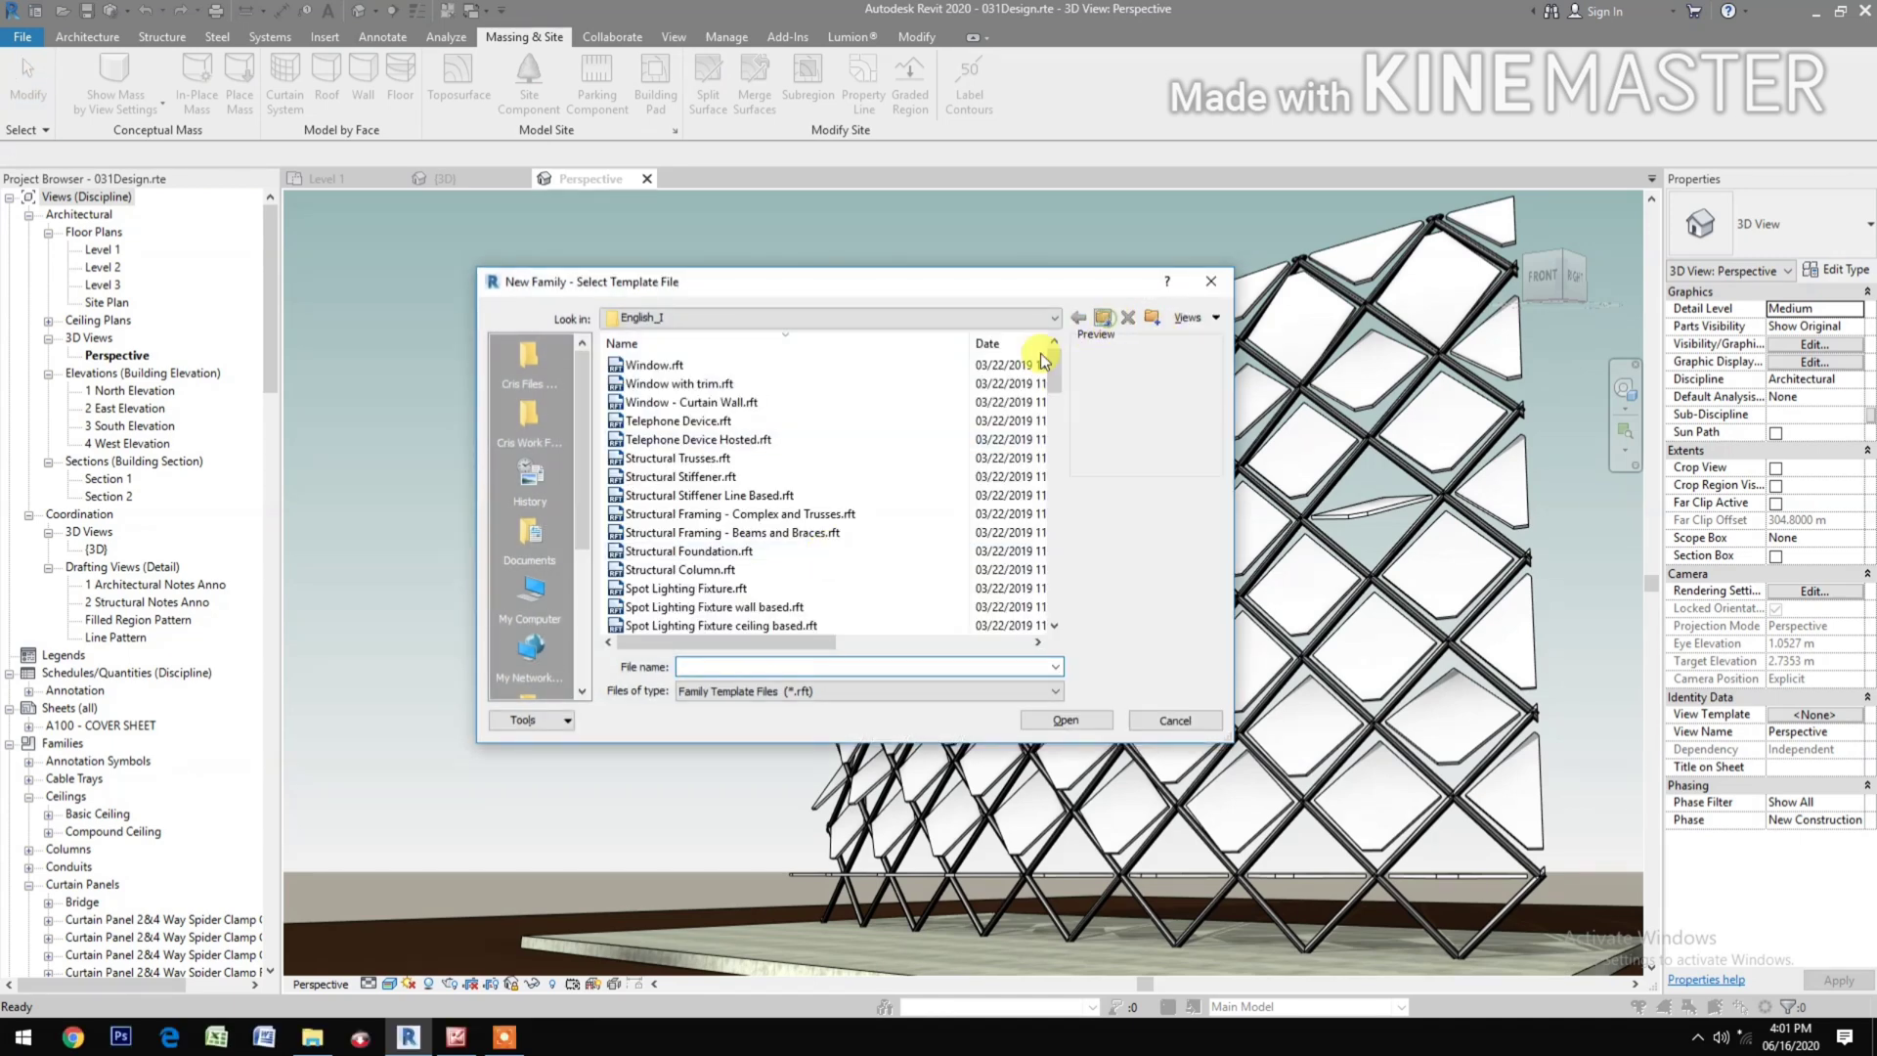
key("BackSpace")
double_click(746, 575)
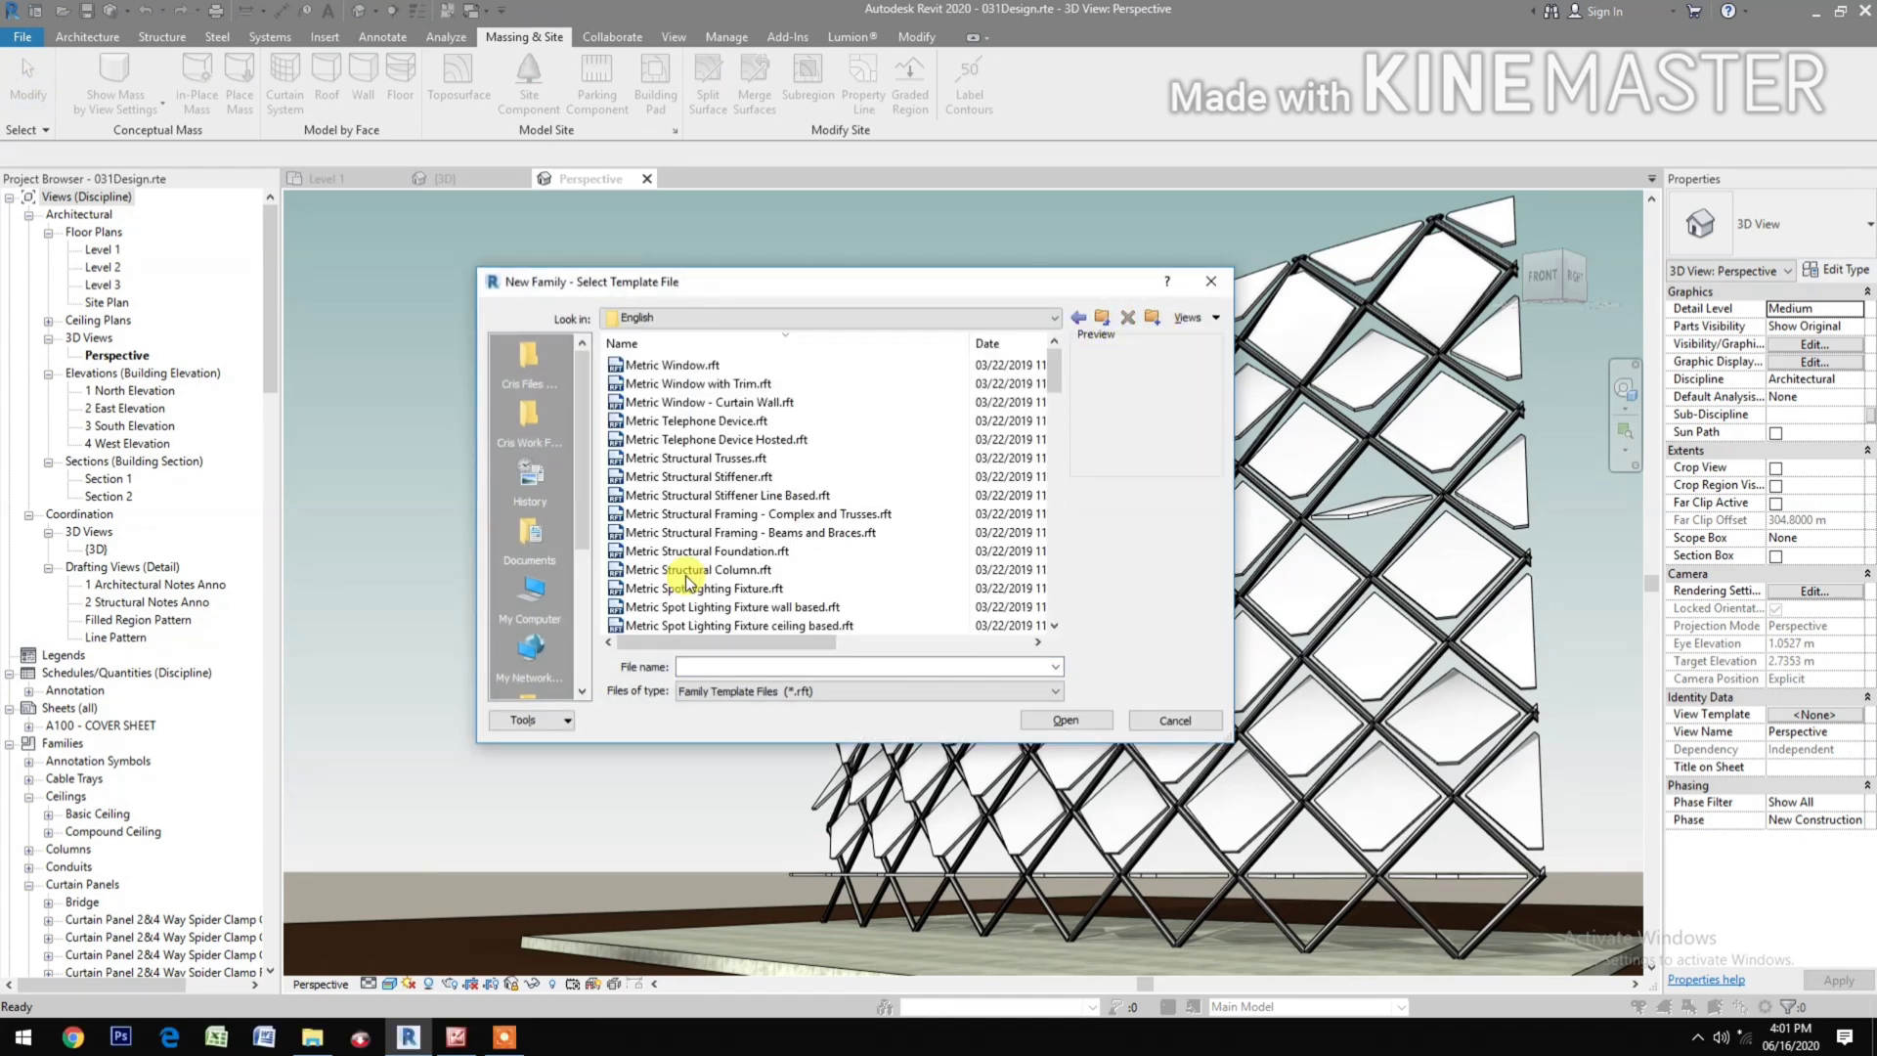
scroll(687, 581, "down", 3)
scroll(688, 581, "down", 9)
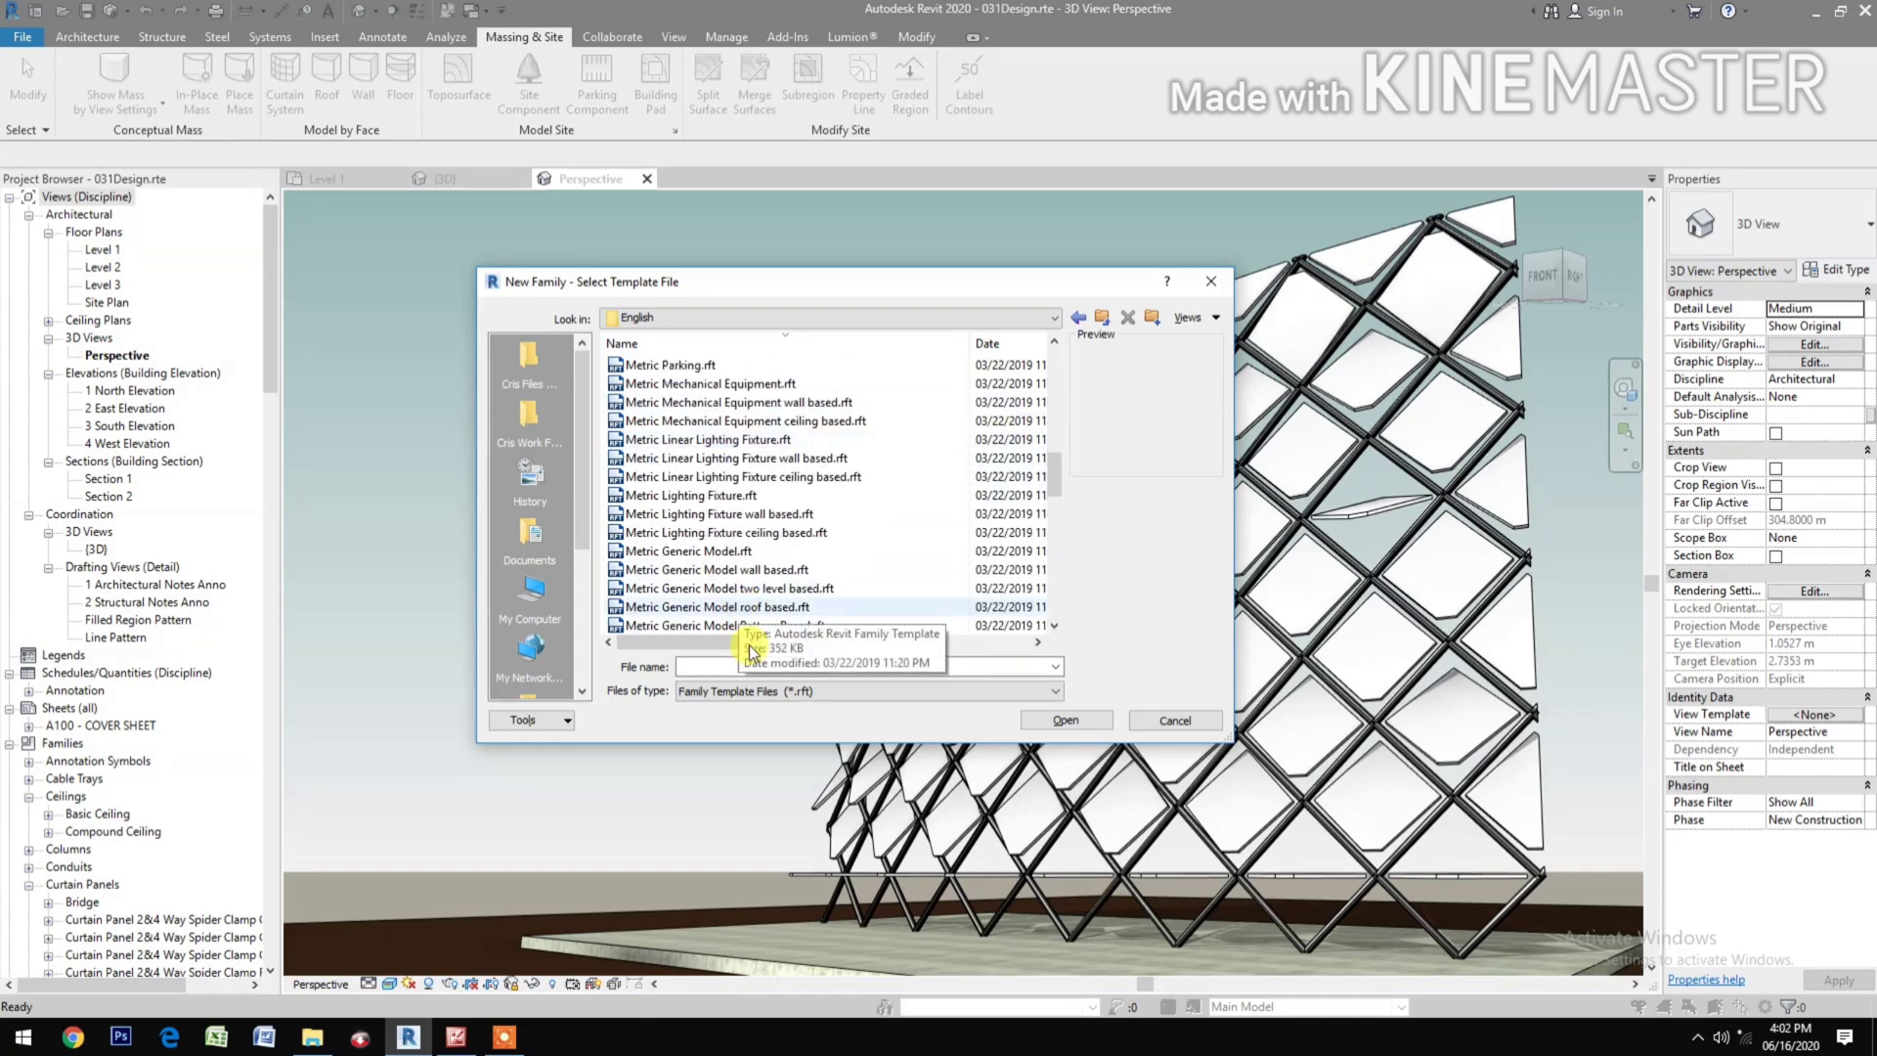
scroll(743, 597, "down", 1)
left_click(743, 570)
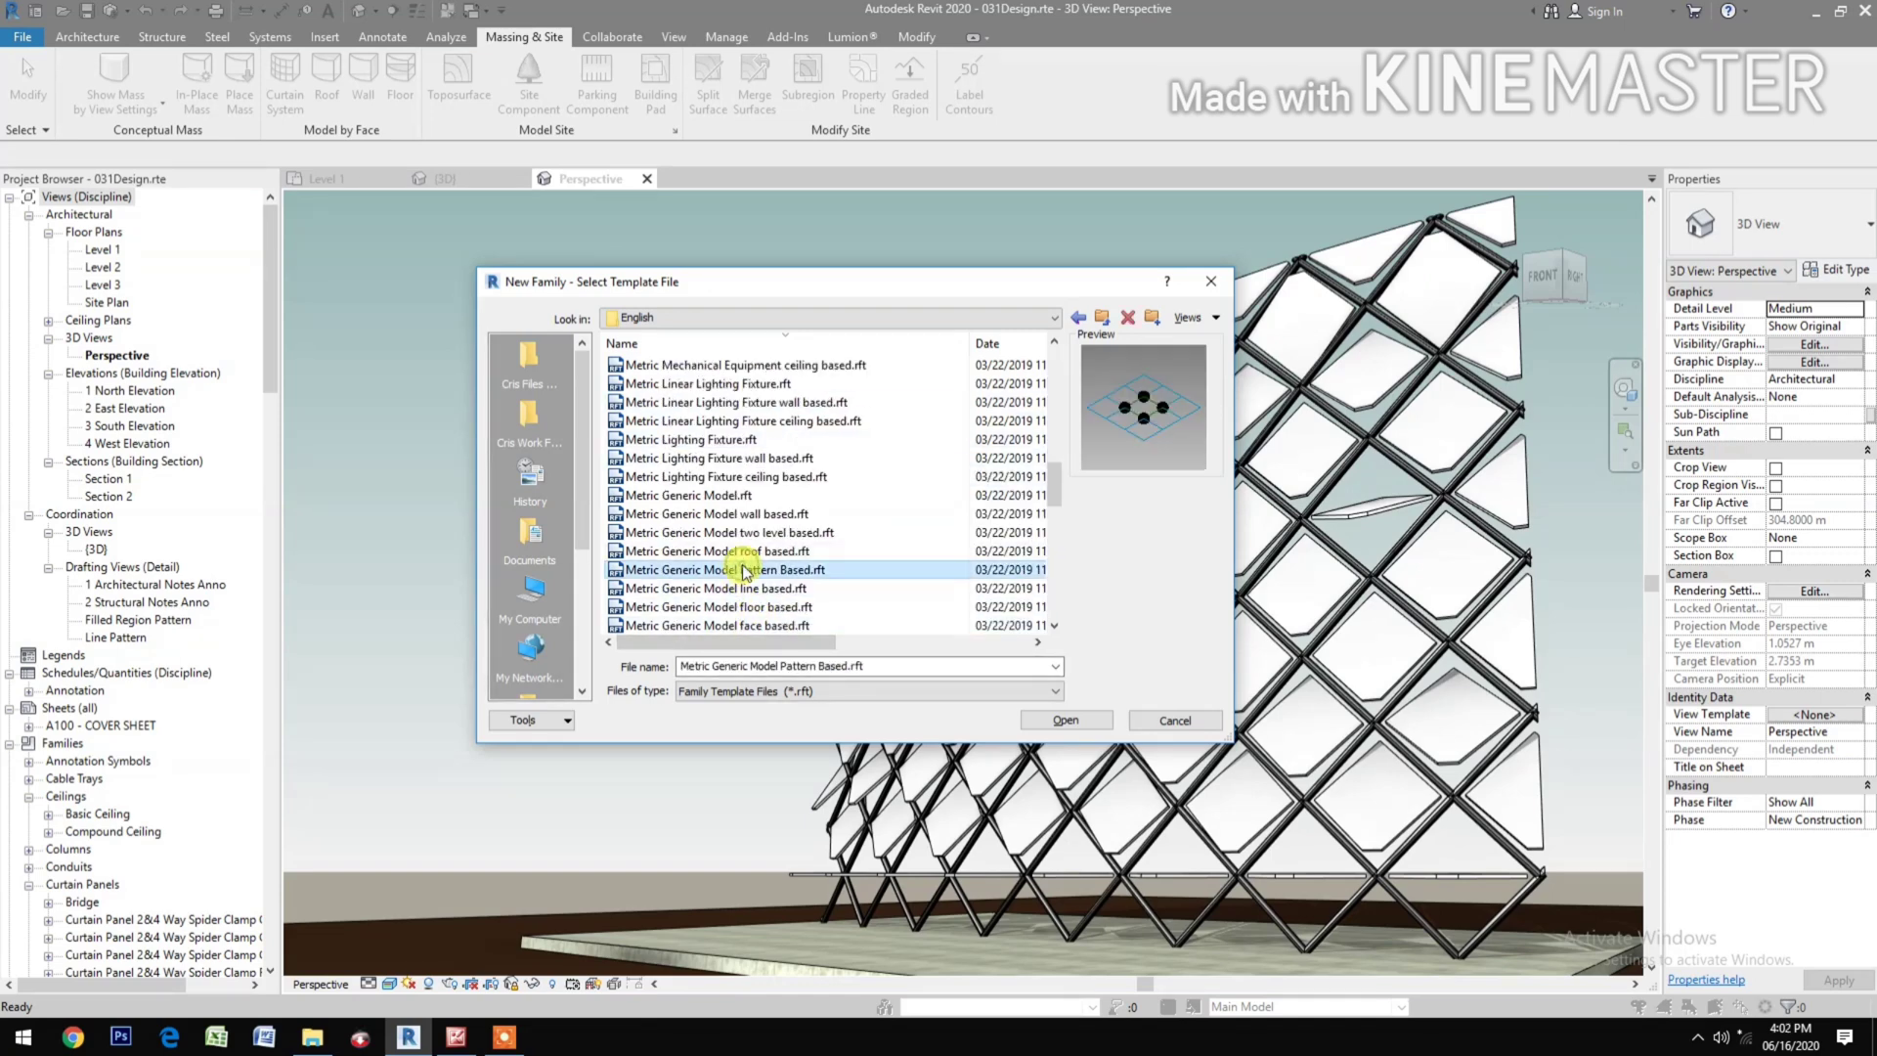
left_click(1044, 723)
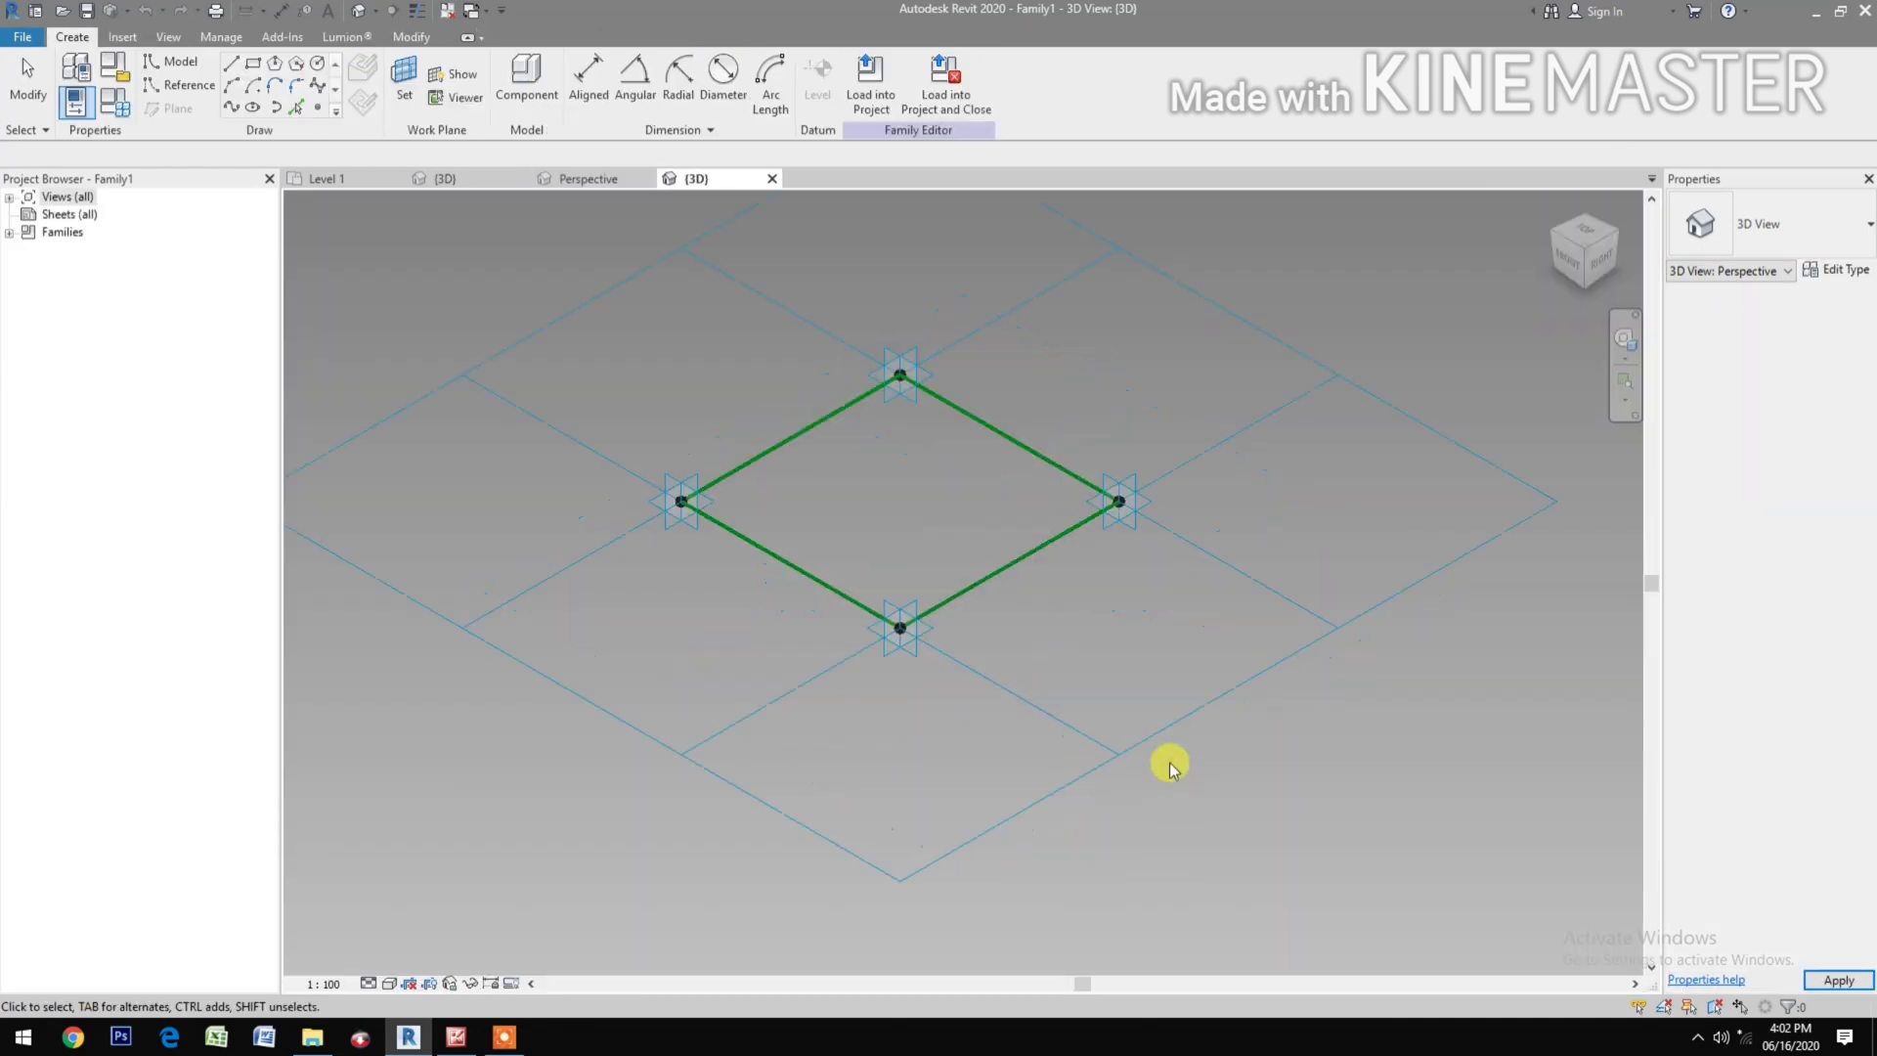
Step: Set the tile pattern grid's horizontal and vertical spacing to 2000
left_click(1156, 790)
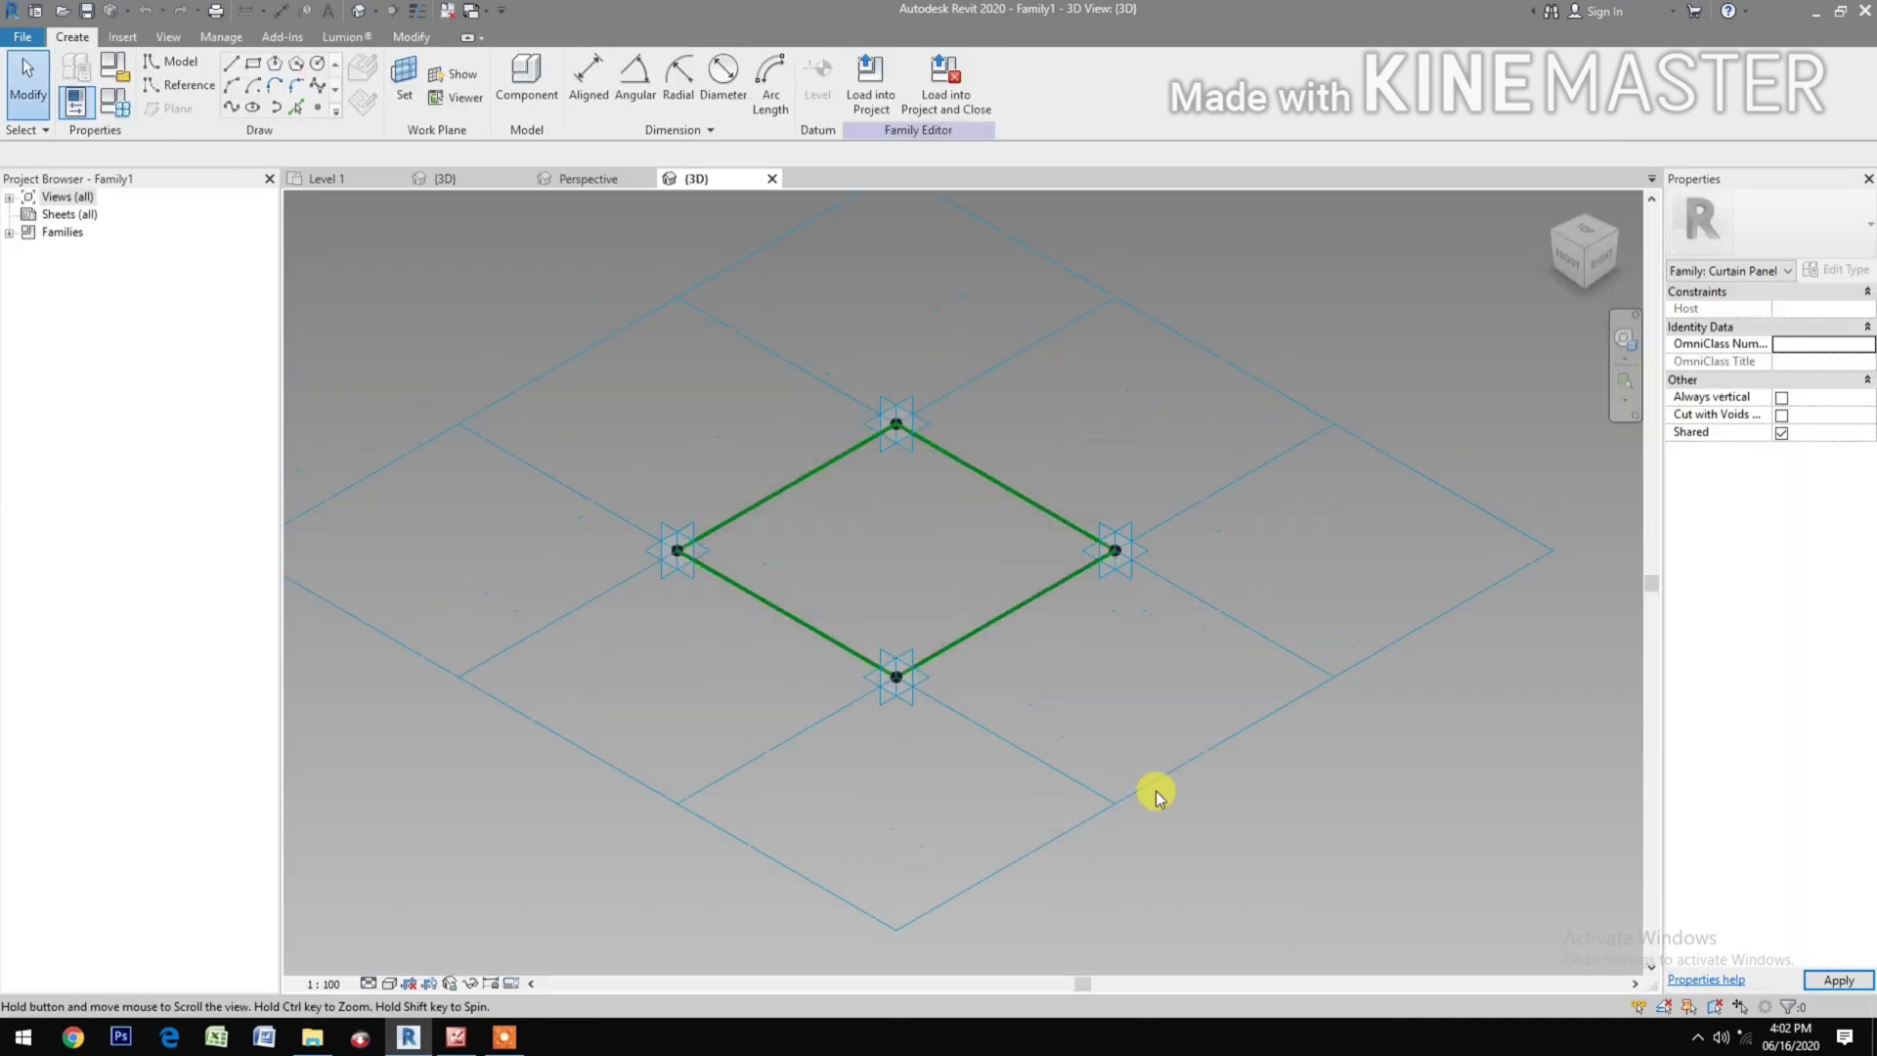
left_click(1158, 782)
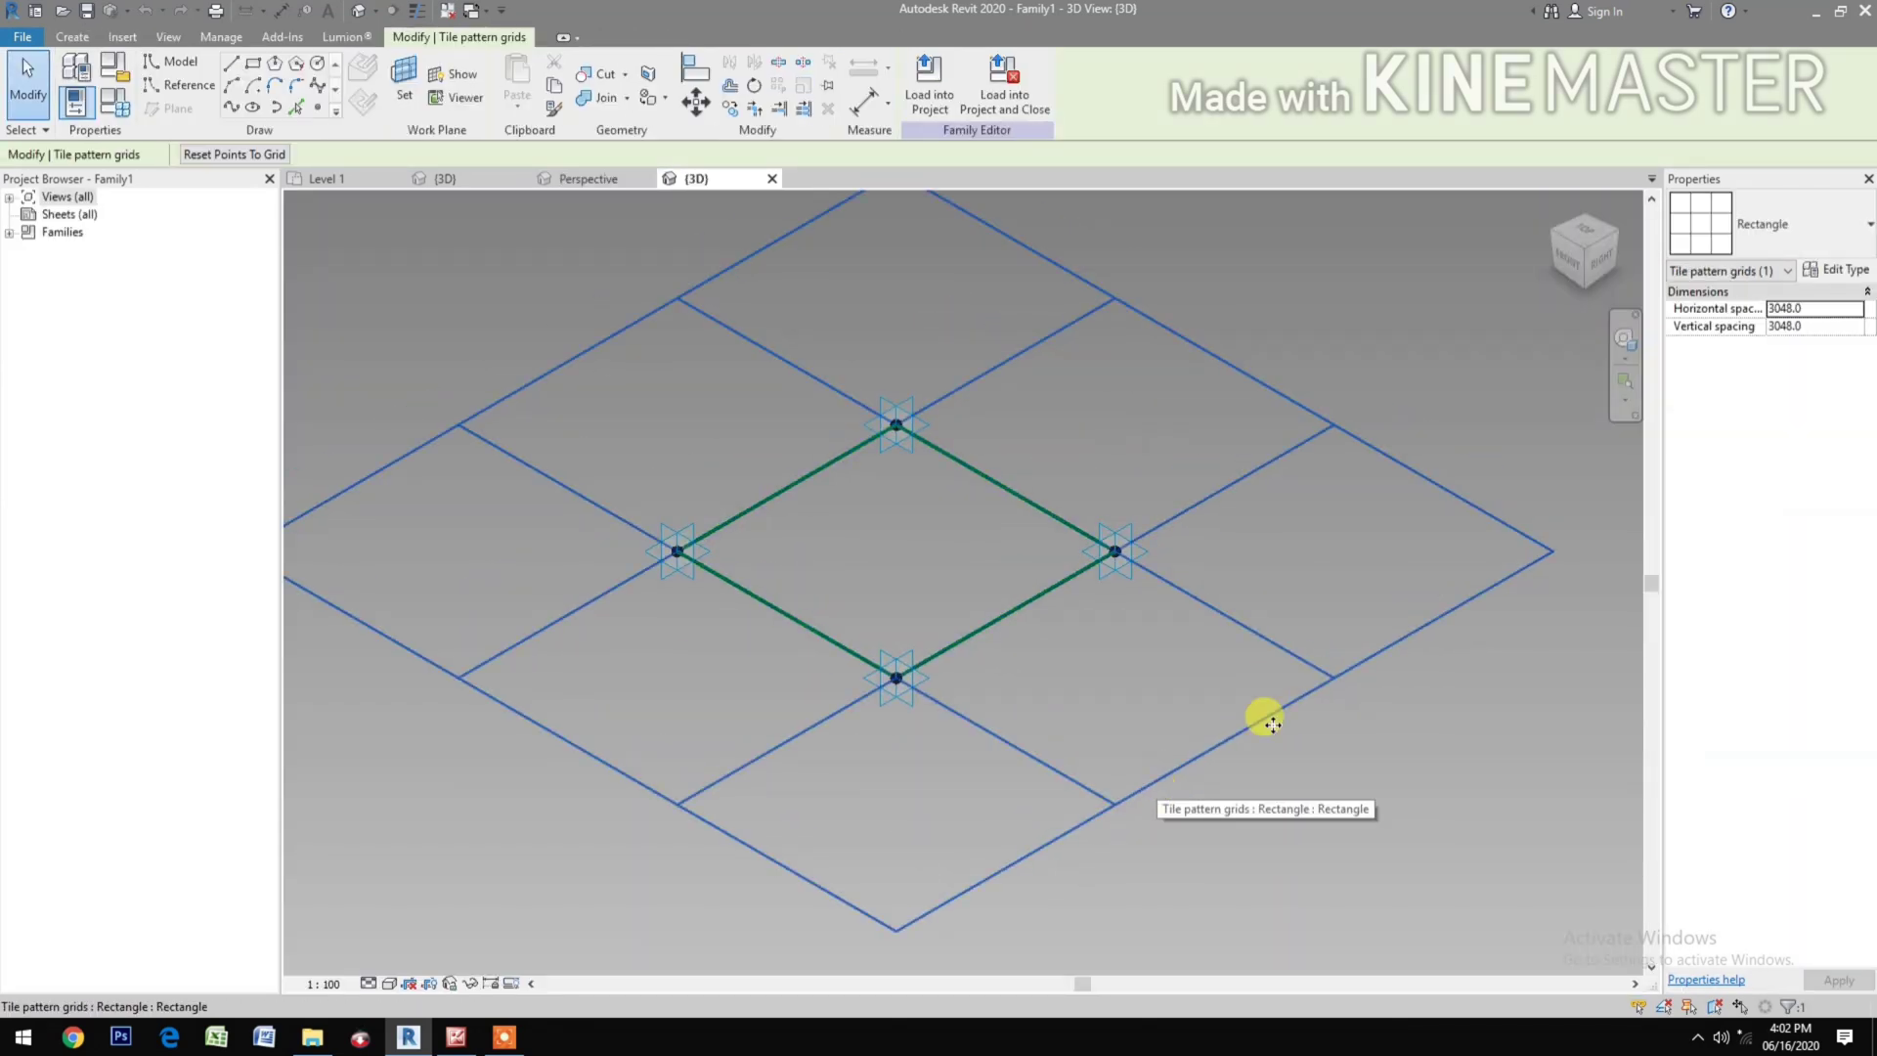
left_click(1829, 311)
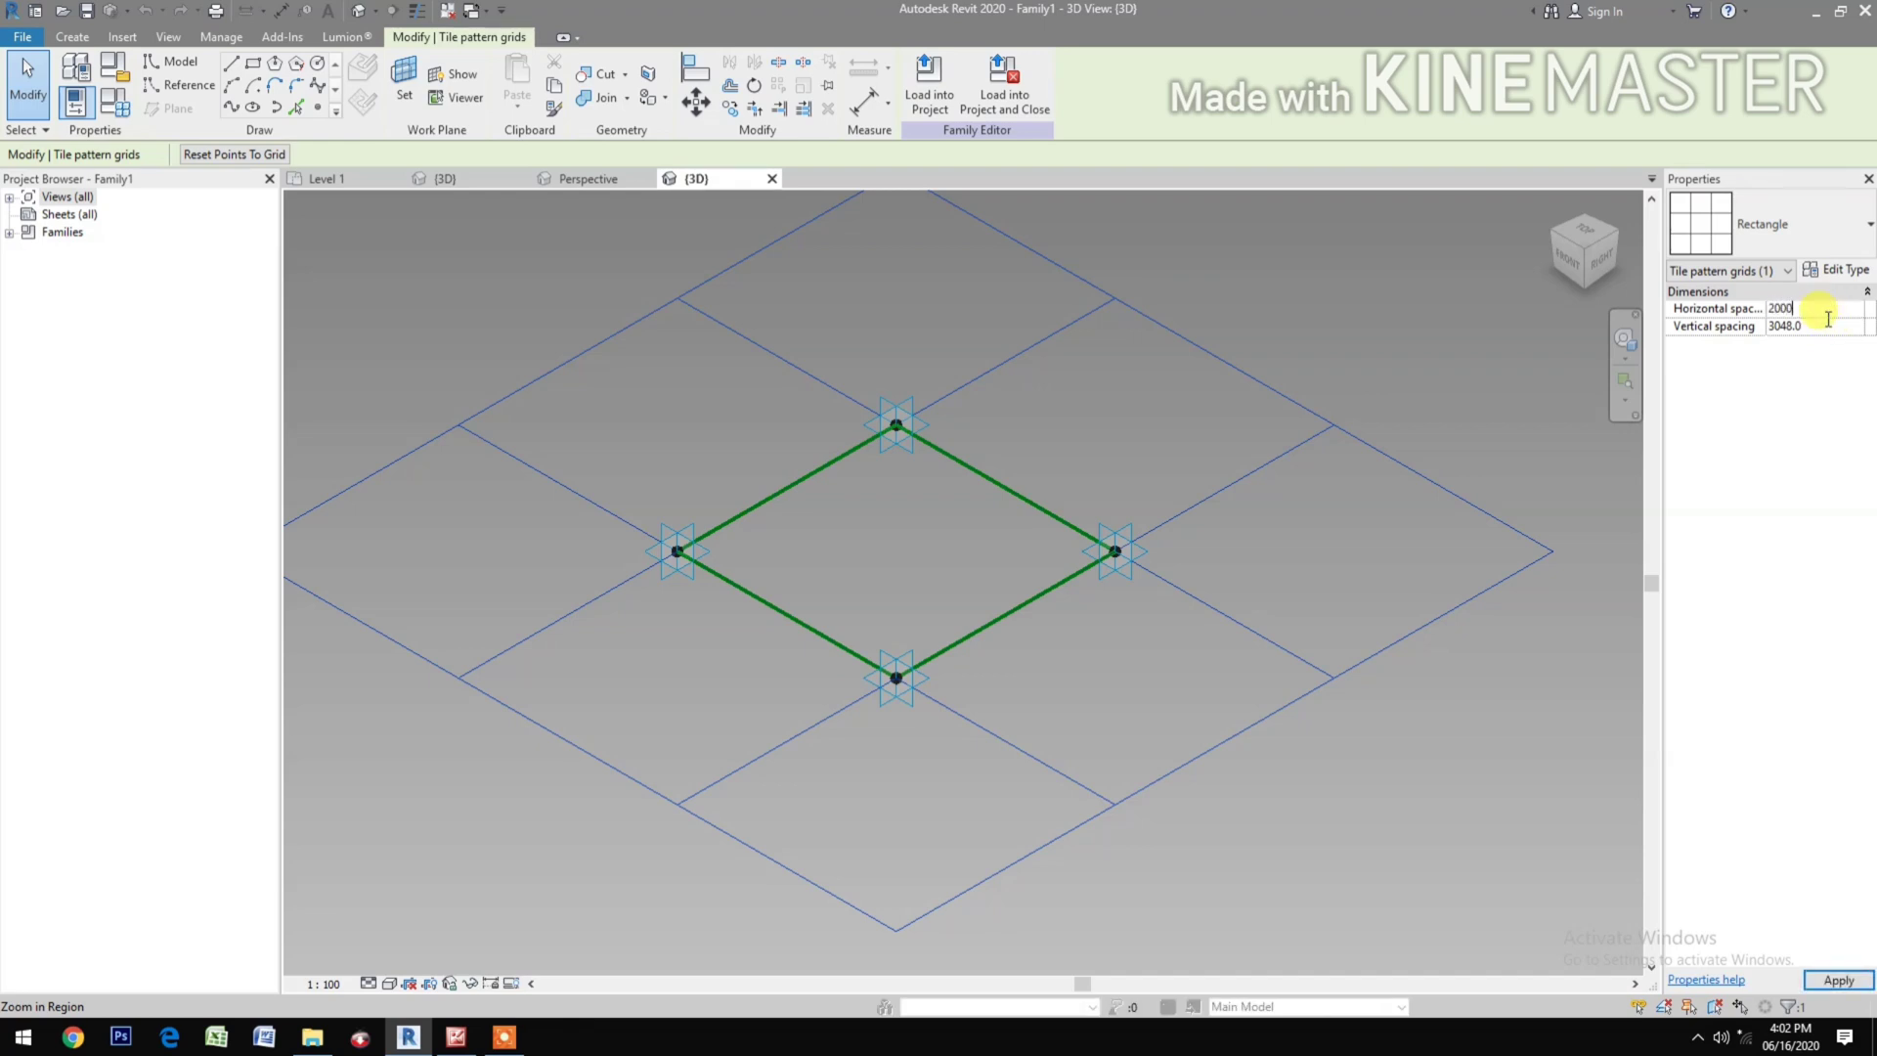
left_click(1834, 326)
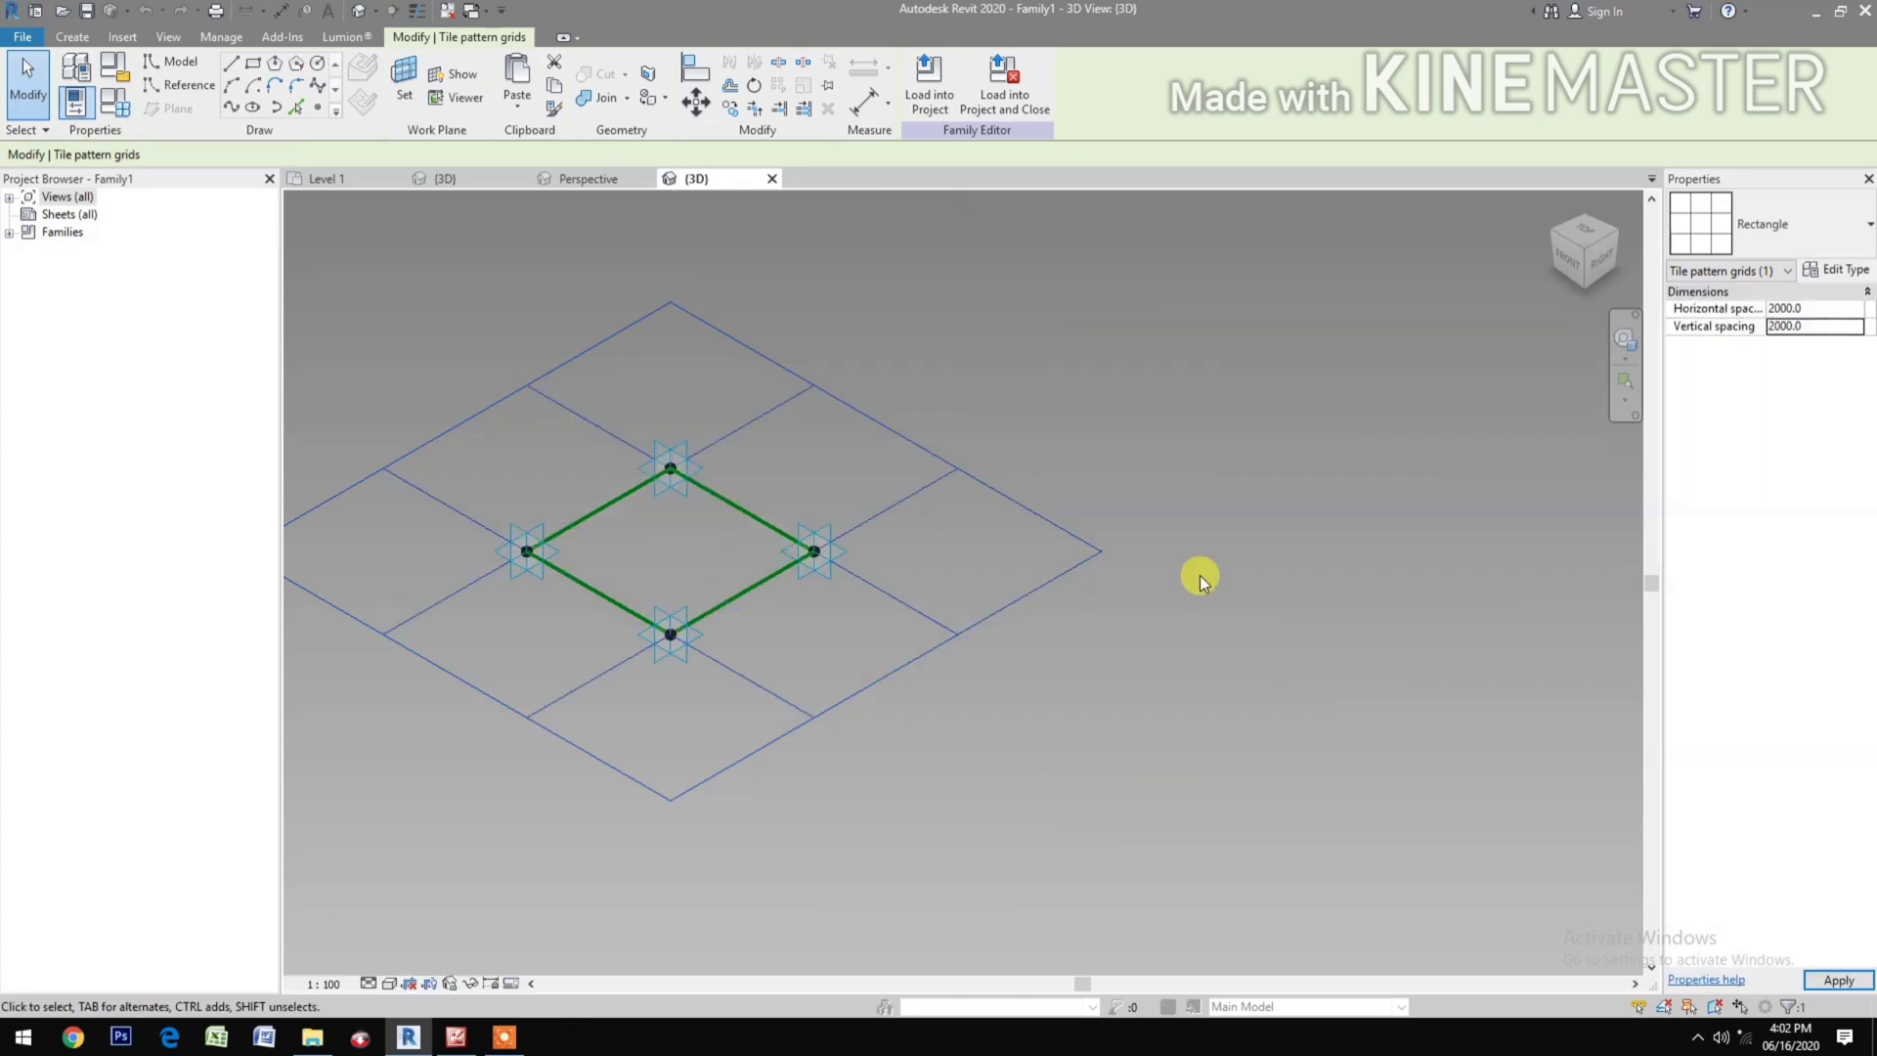
scroll(801, 618, "up", 4)
middle_click_drag(968, 746, 1069, 767)
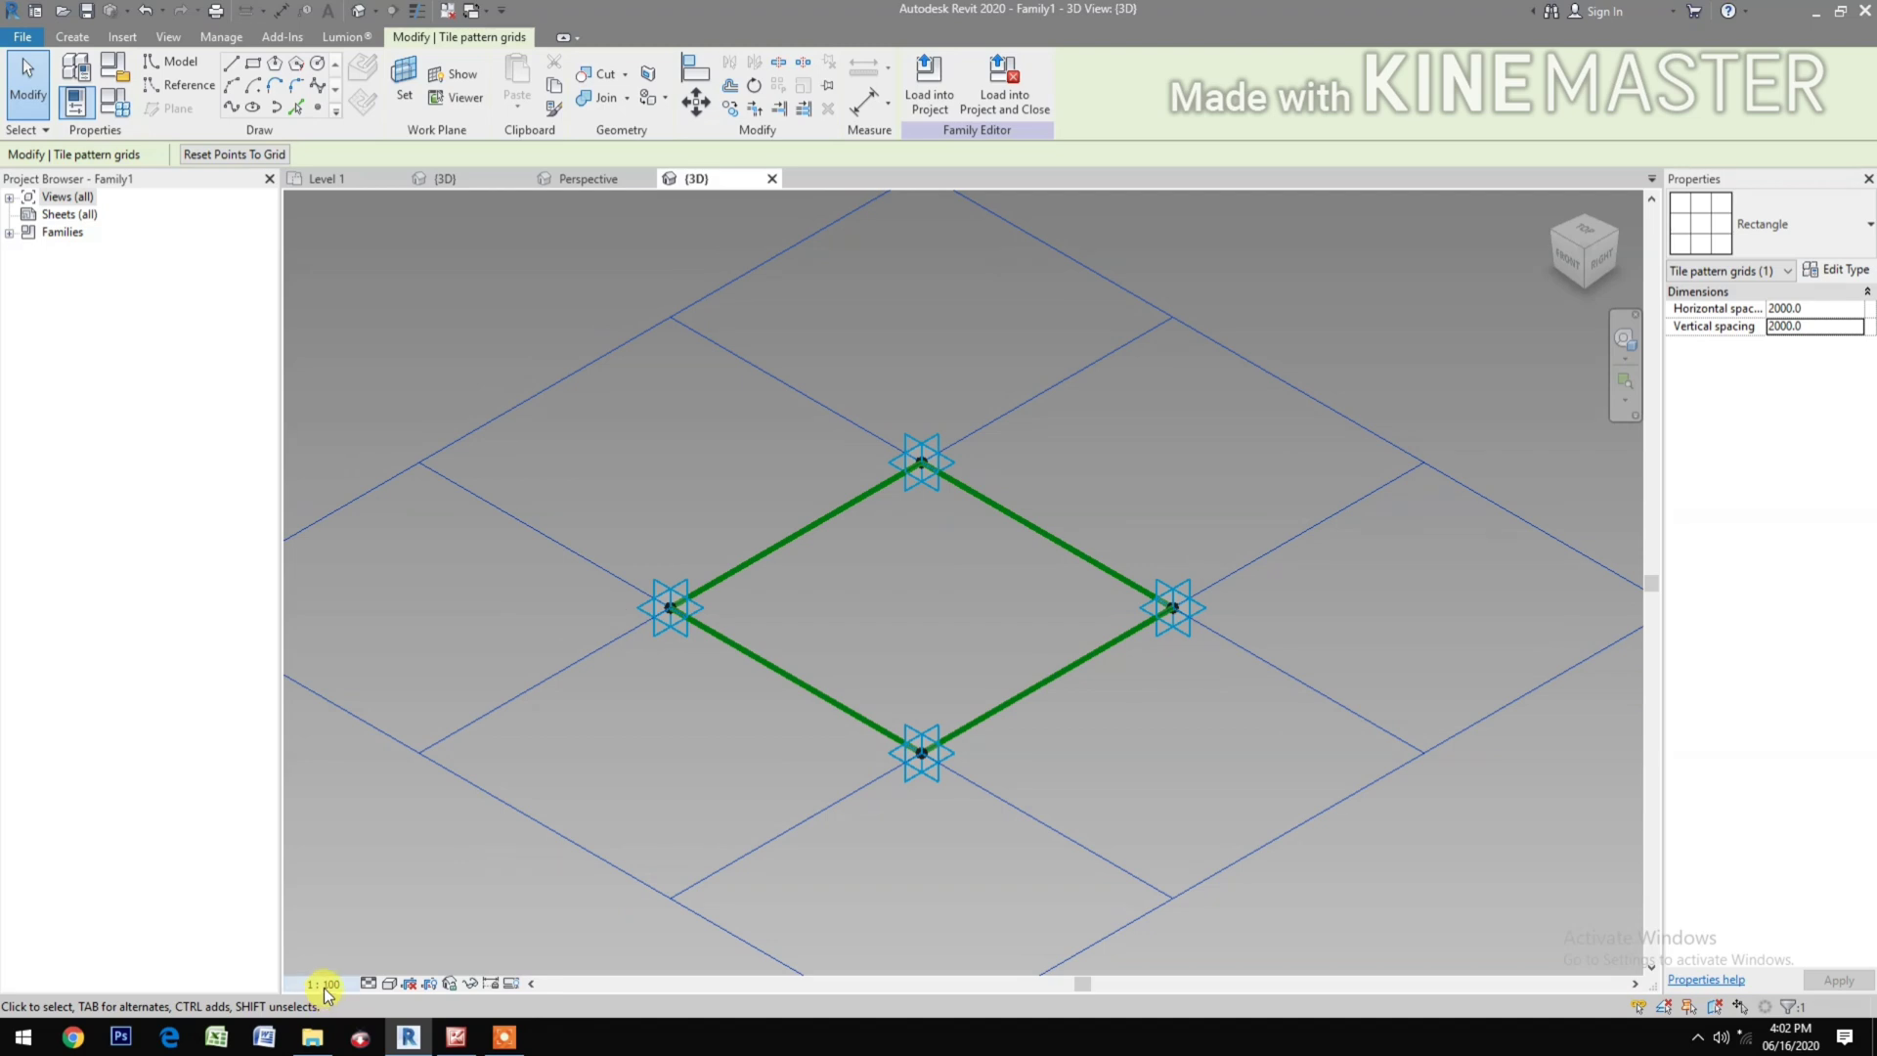
Step: Set the view scale to 1:50 and reselect the tile pattern grid
left_click(325, 983)
left_click(354, 834)
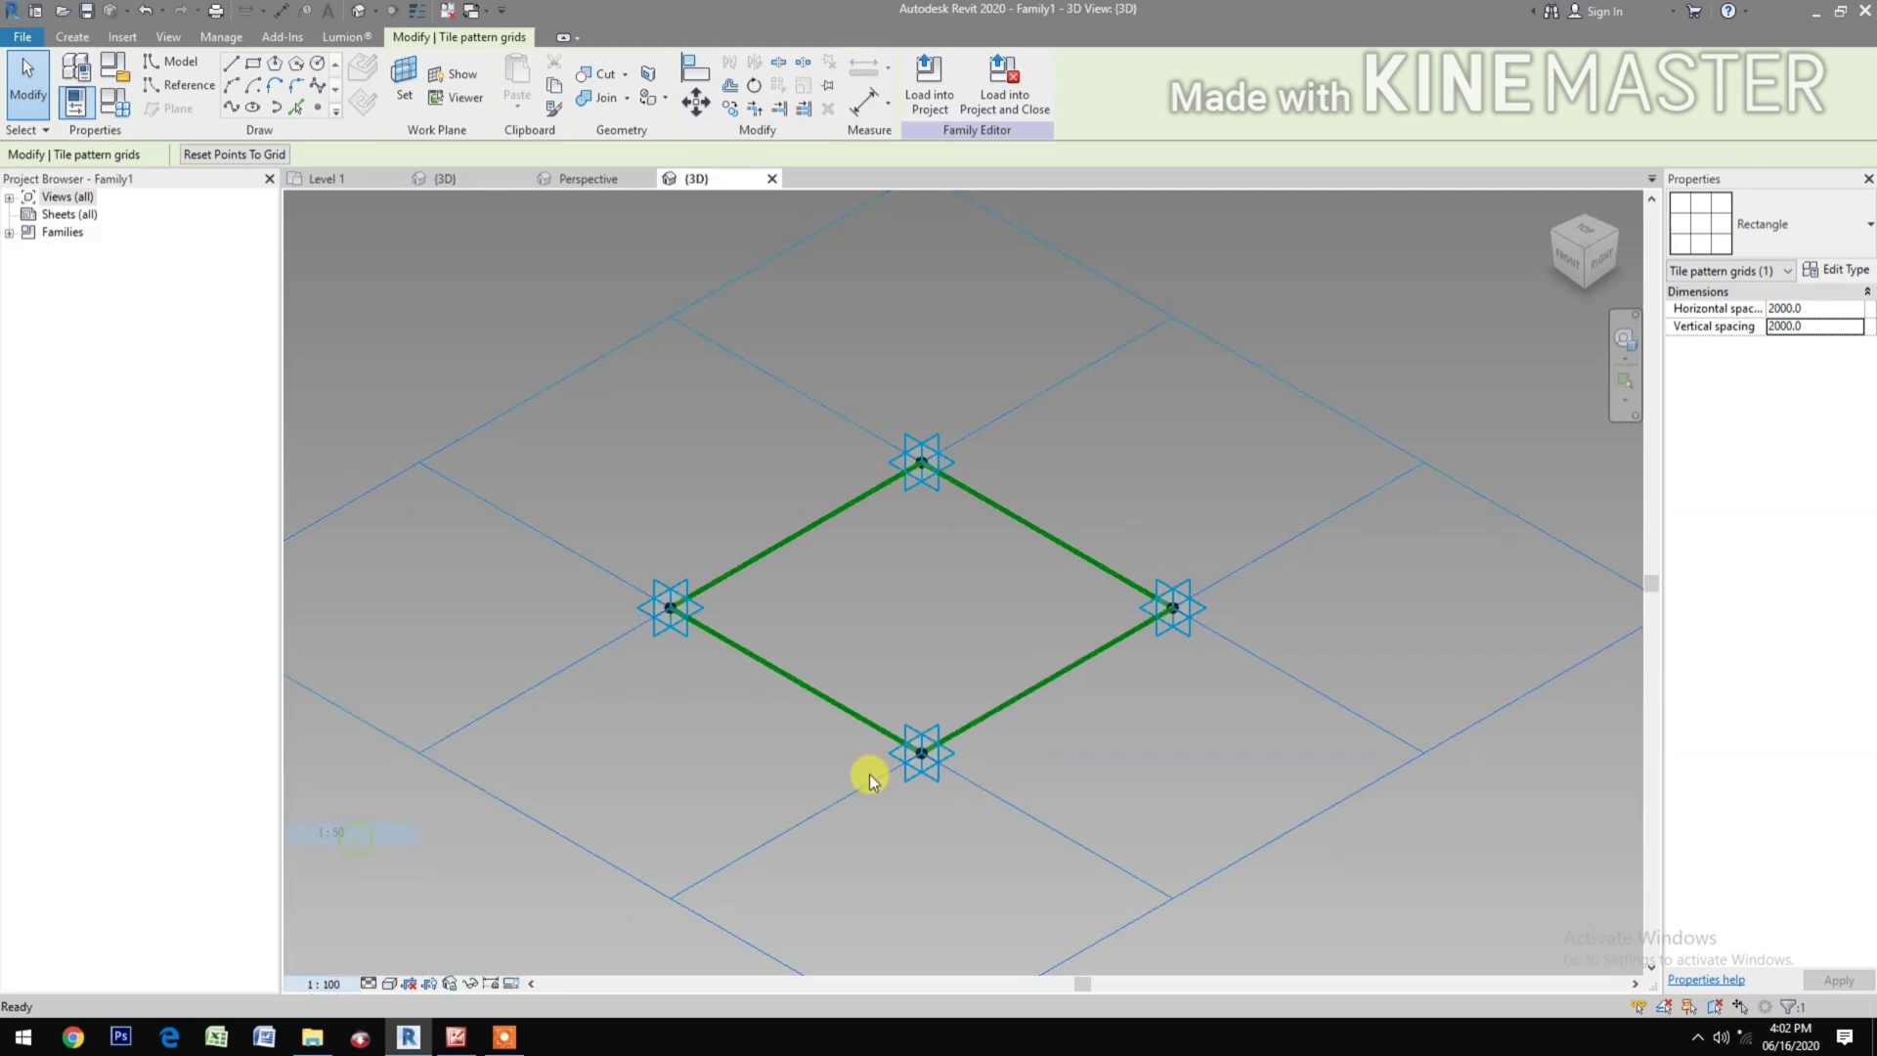
scroll(1054, 752, "up", 3)
scroll(1066, 777, "down", 3)
left_click(1068, 783)
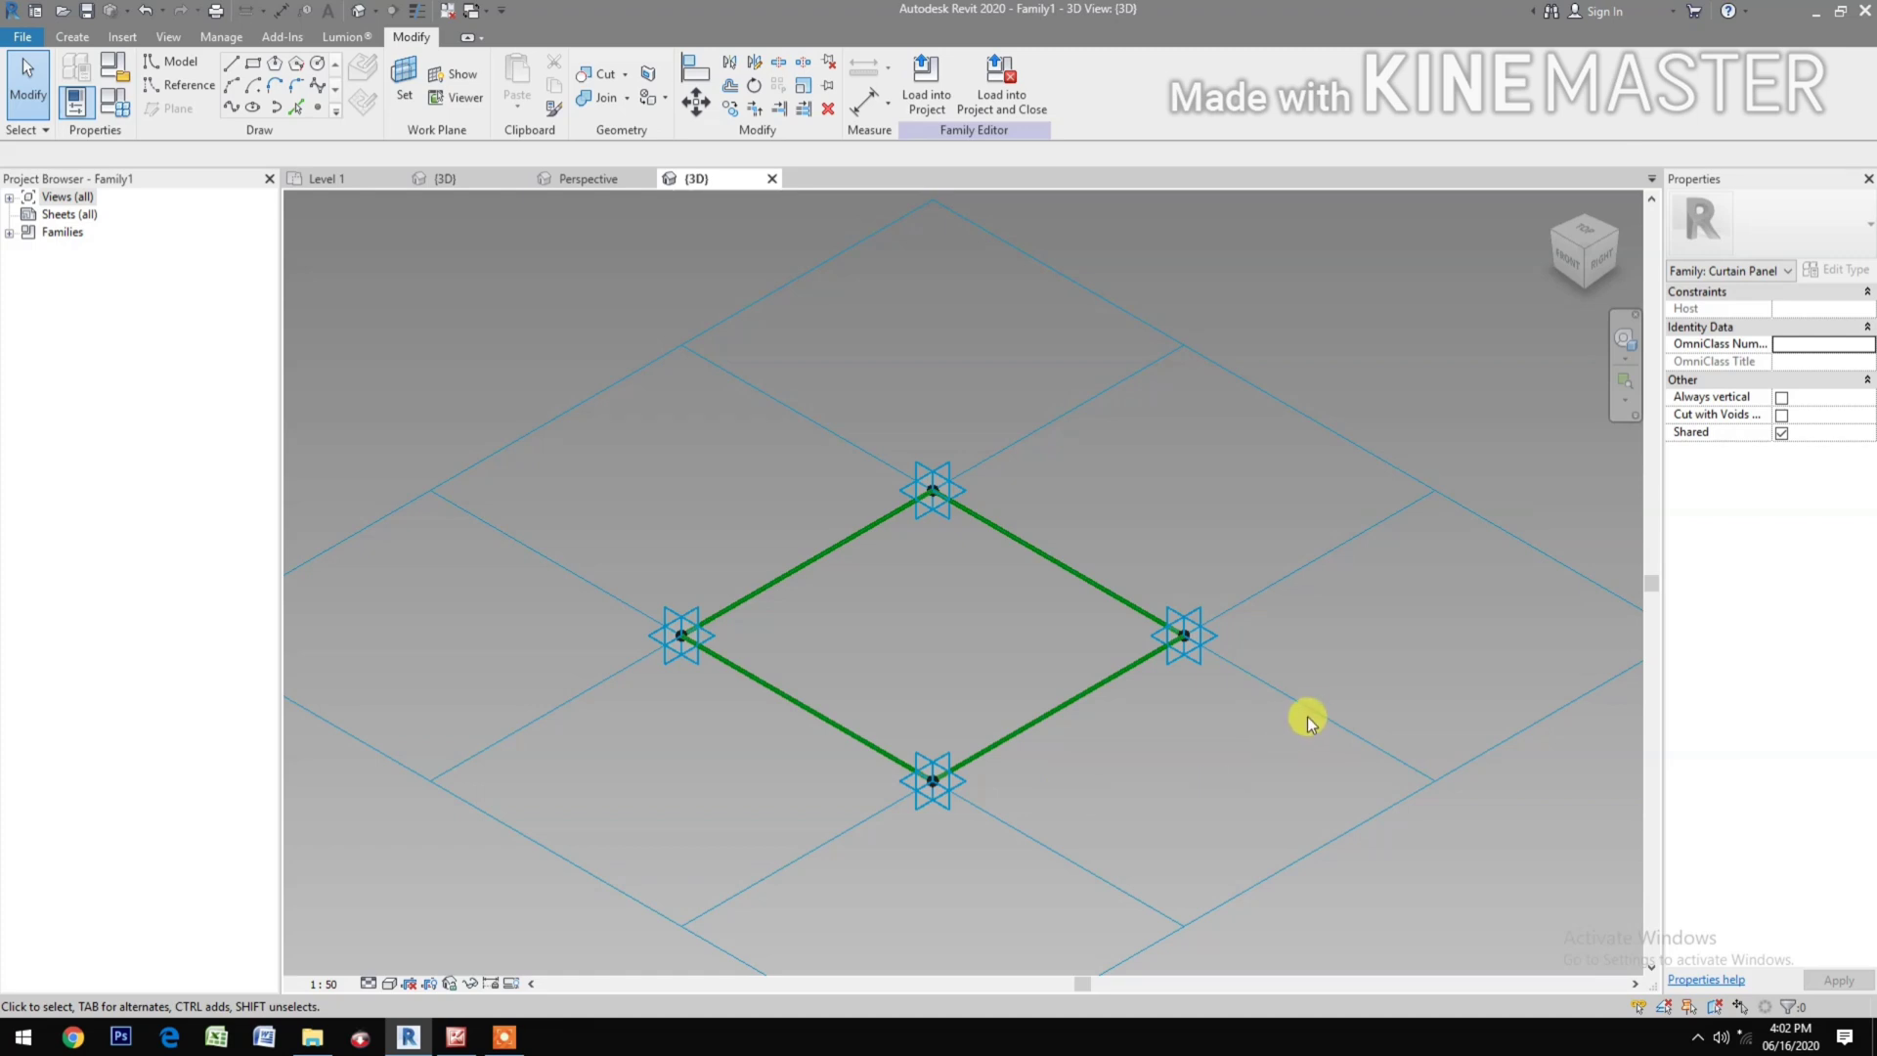
left_click(1344, 841)
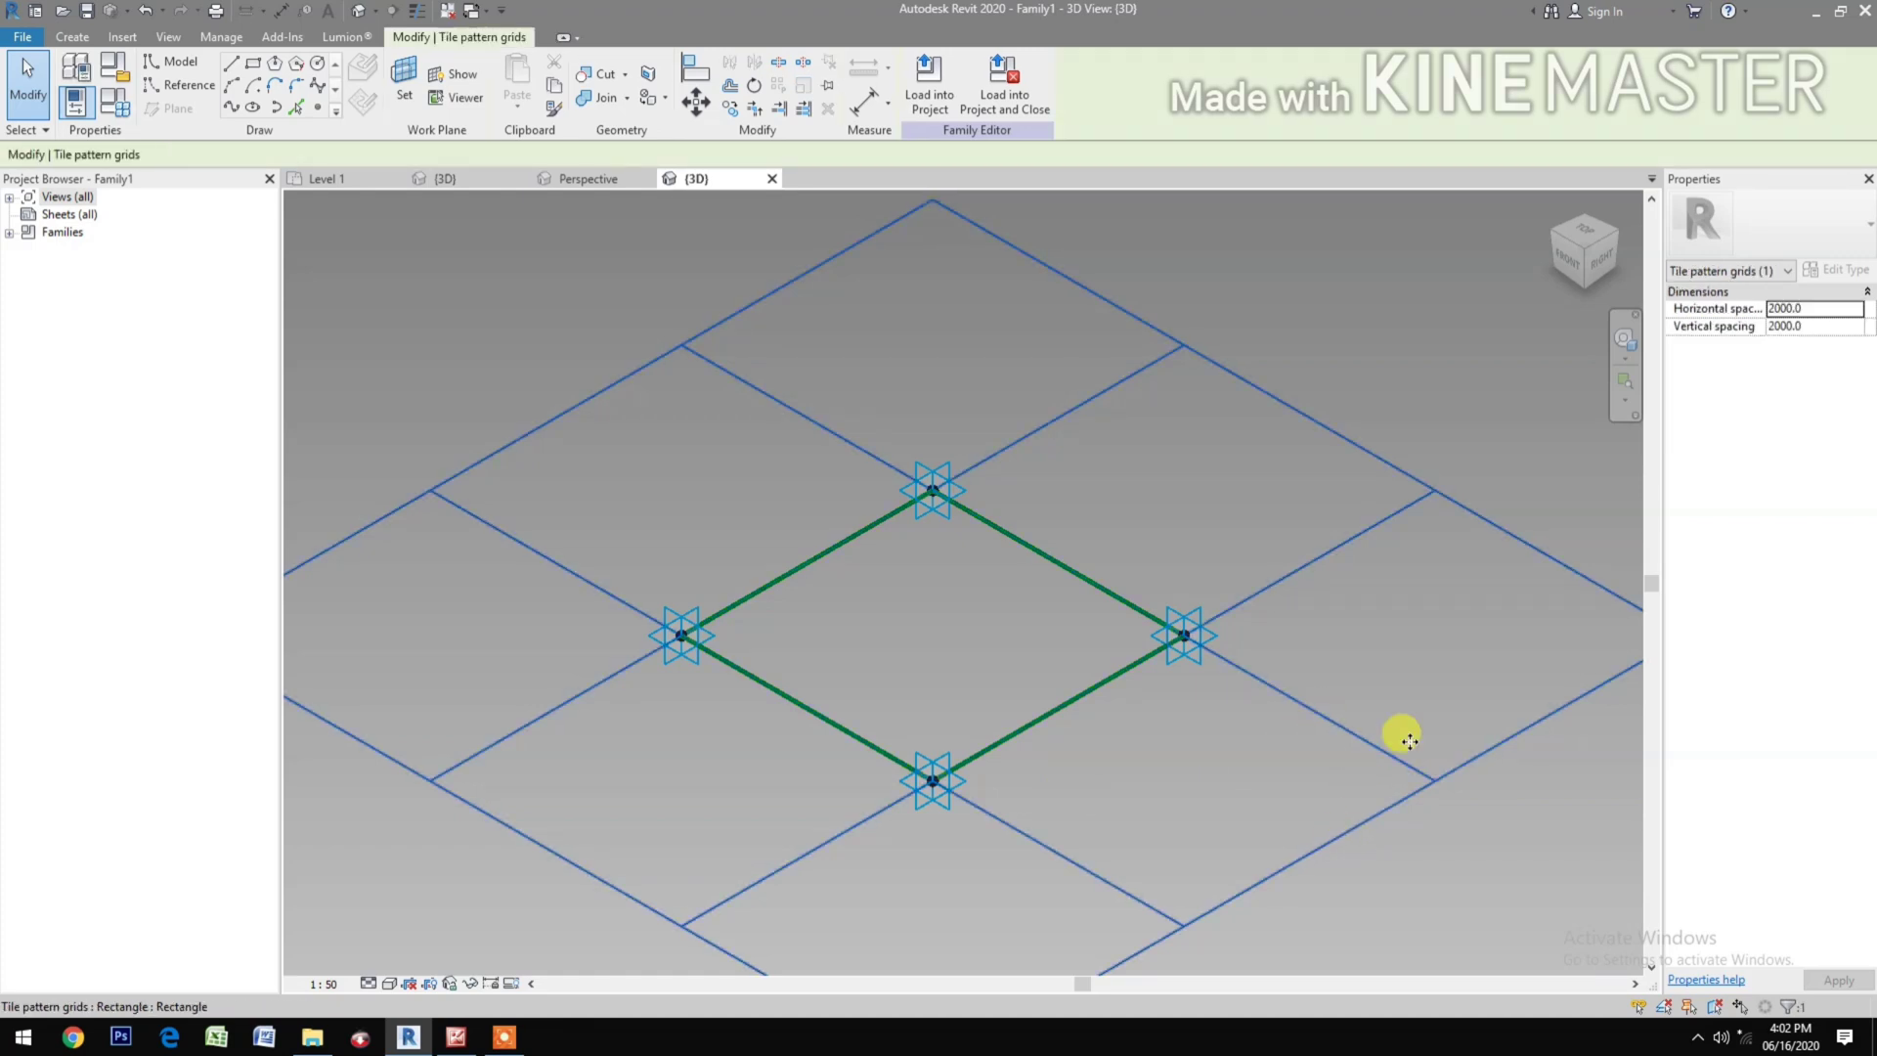
Step: Change the tile pattern grid type from Rectangle to Rhomboid
left_click(1771, 245)
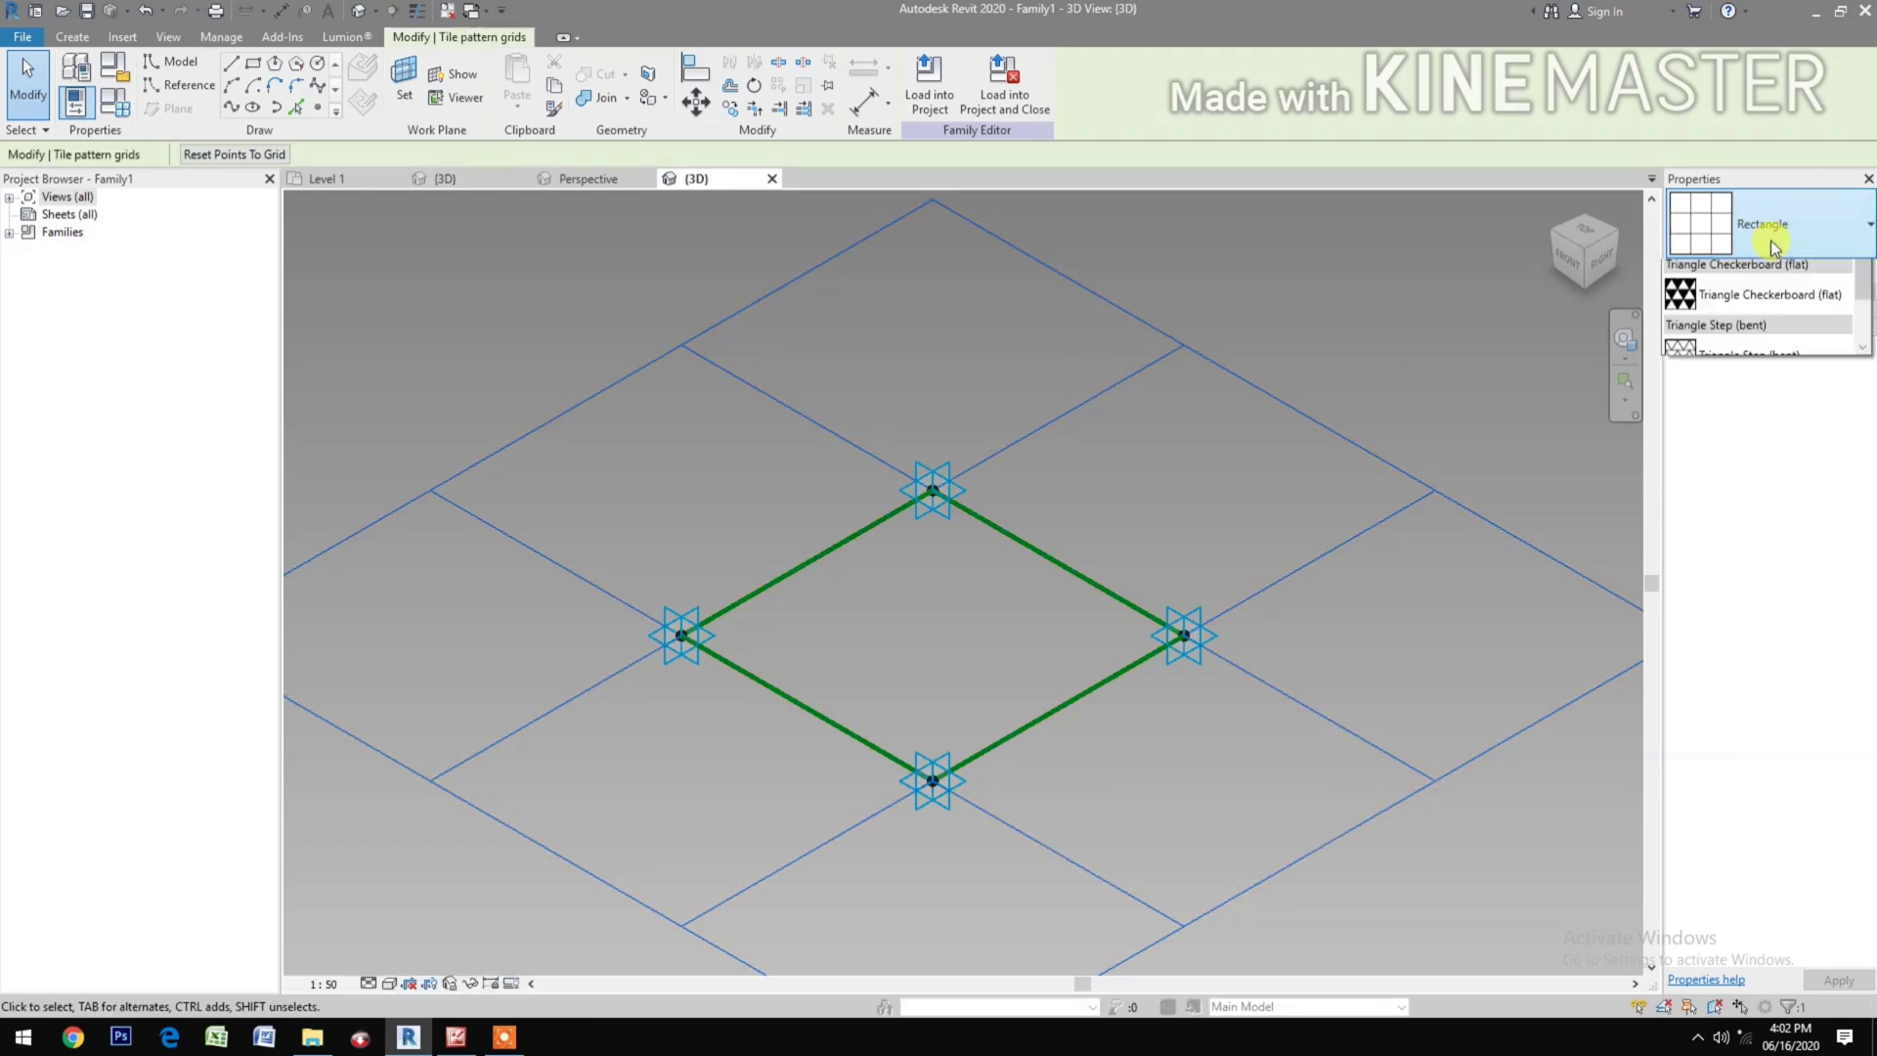
scroll(1804, 735, "down", 1)
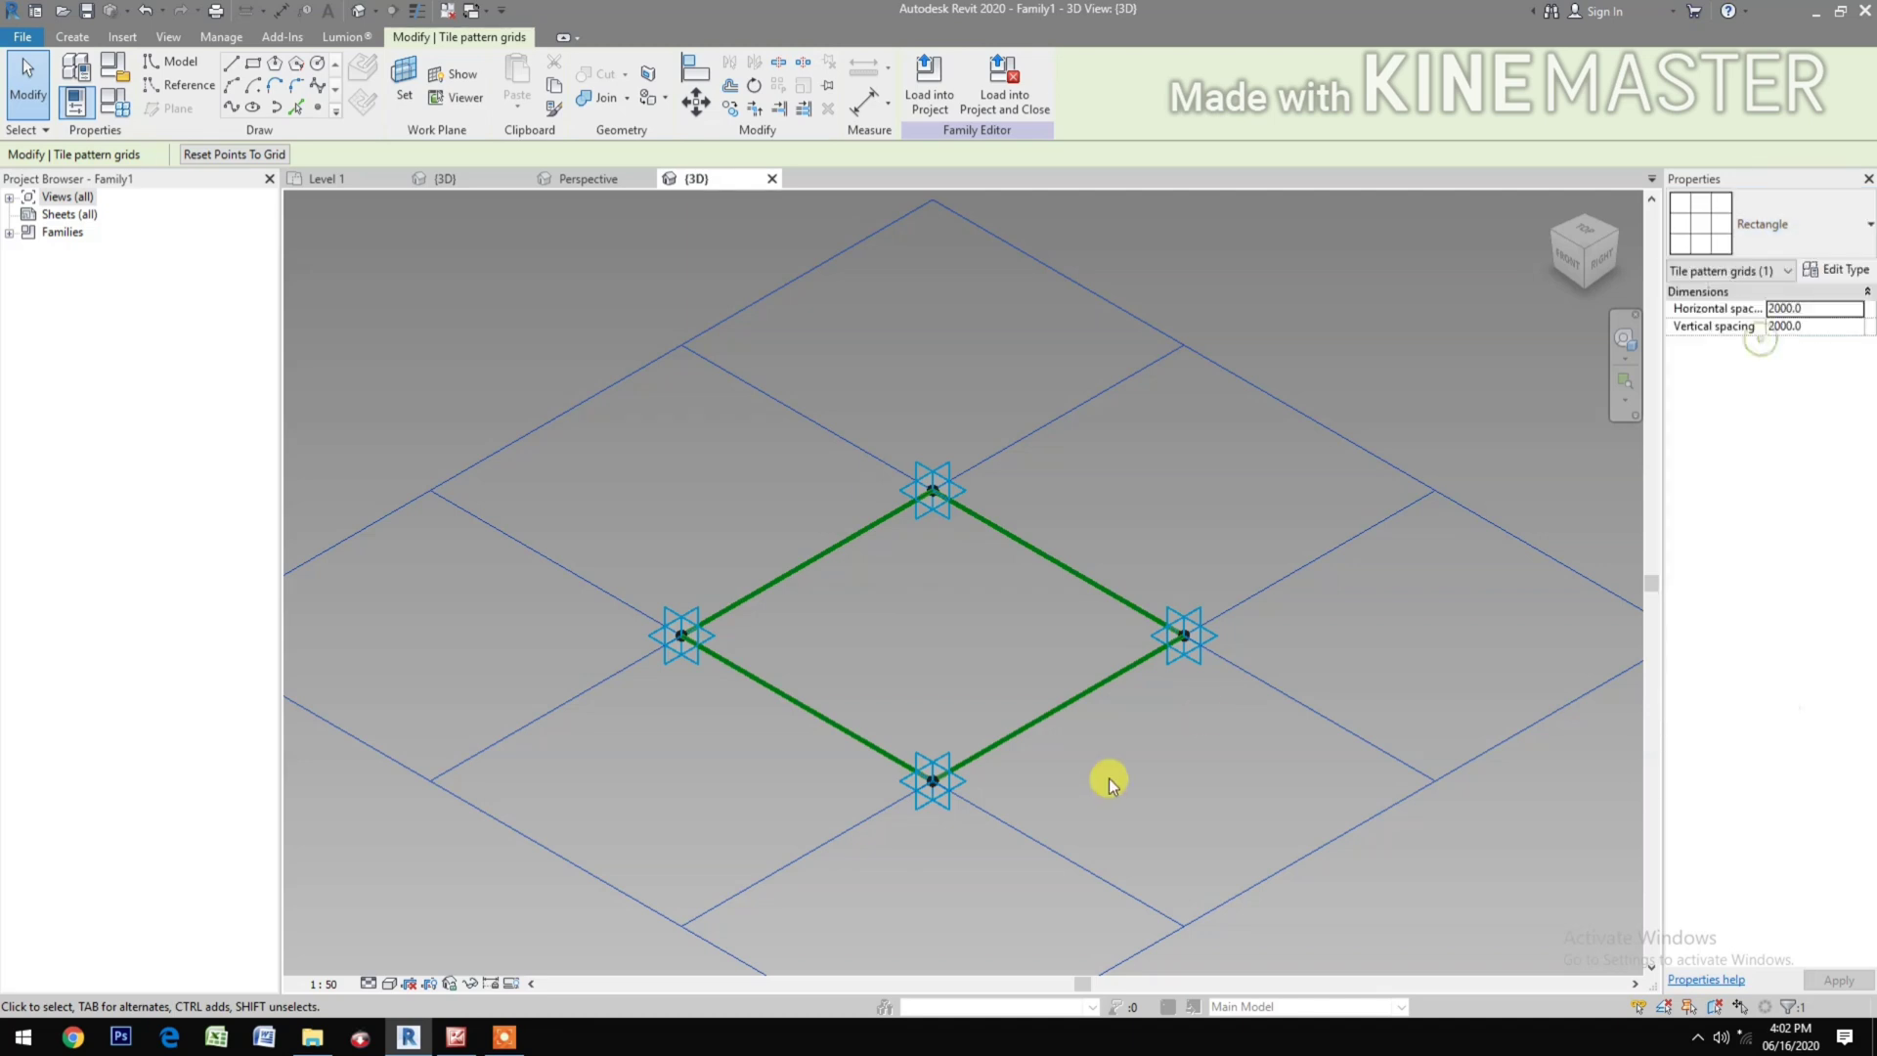
scroll(1168, 913, "down", 2)
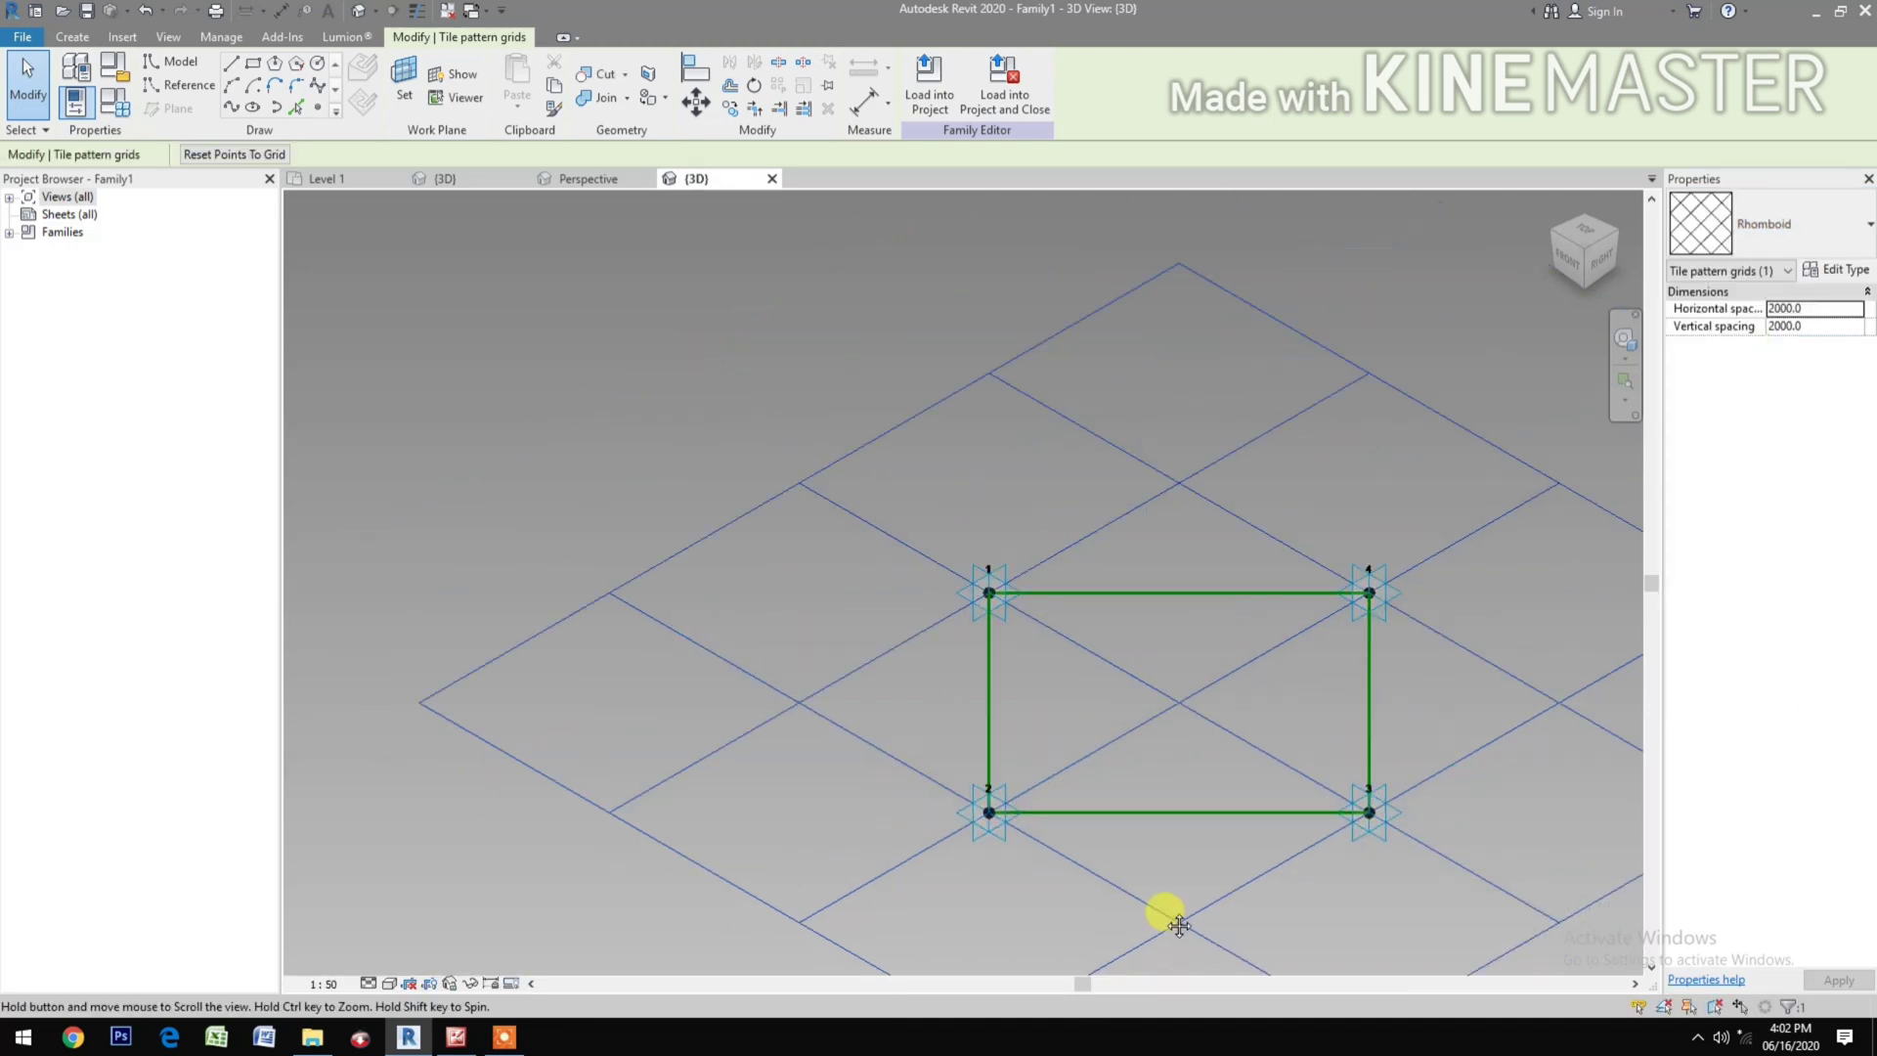
Step: Select adaptive corner points 2 and 4 of the rhomboid tile
middle_click_drag(1173, 913, 924, 836)
middle_click_drag(1124, 860, 1019, 823)
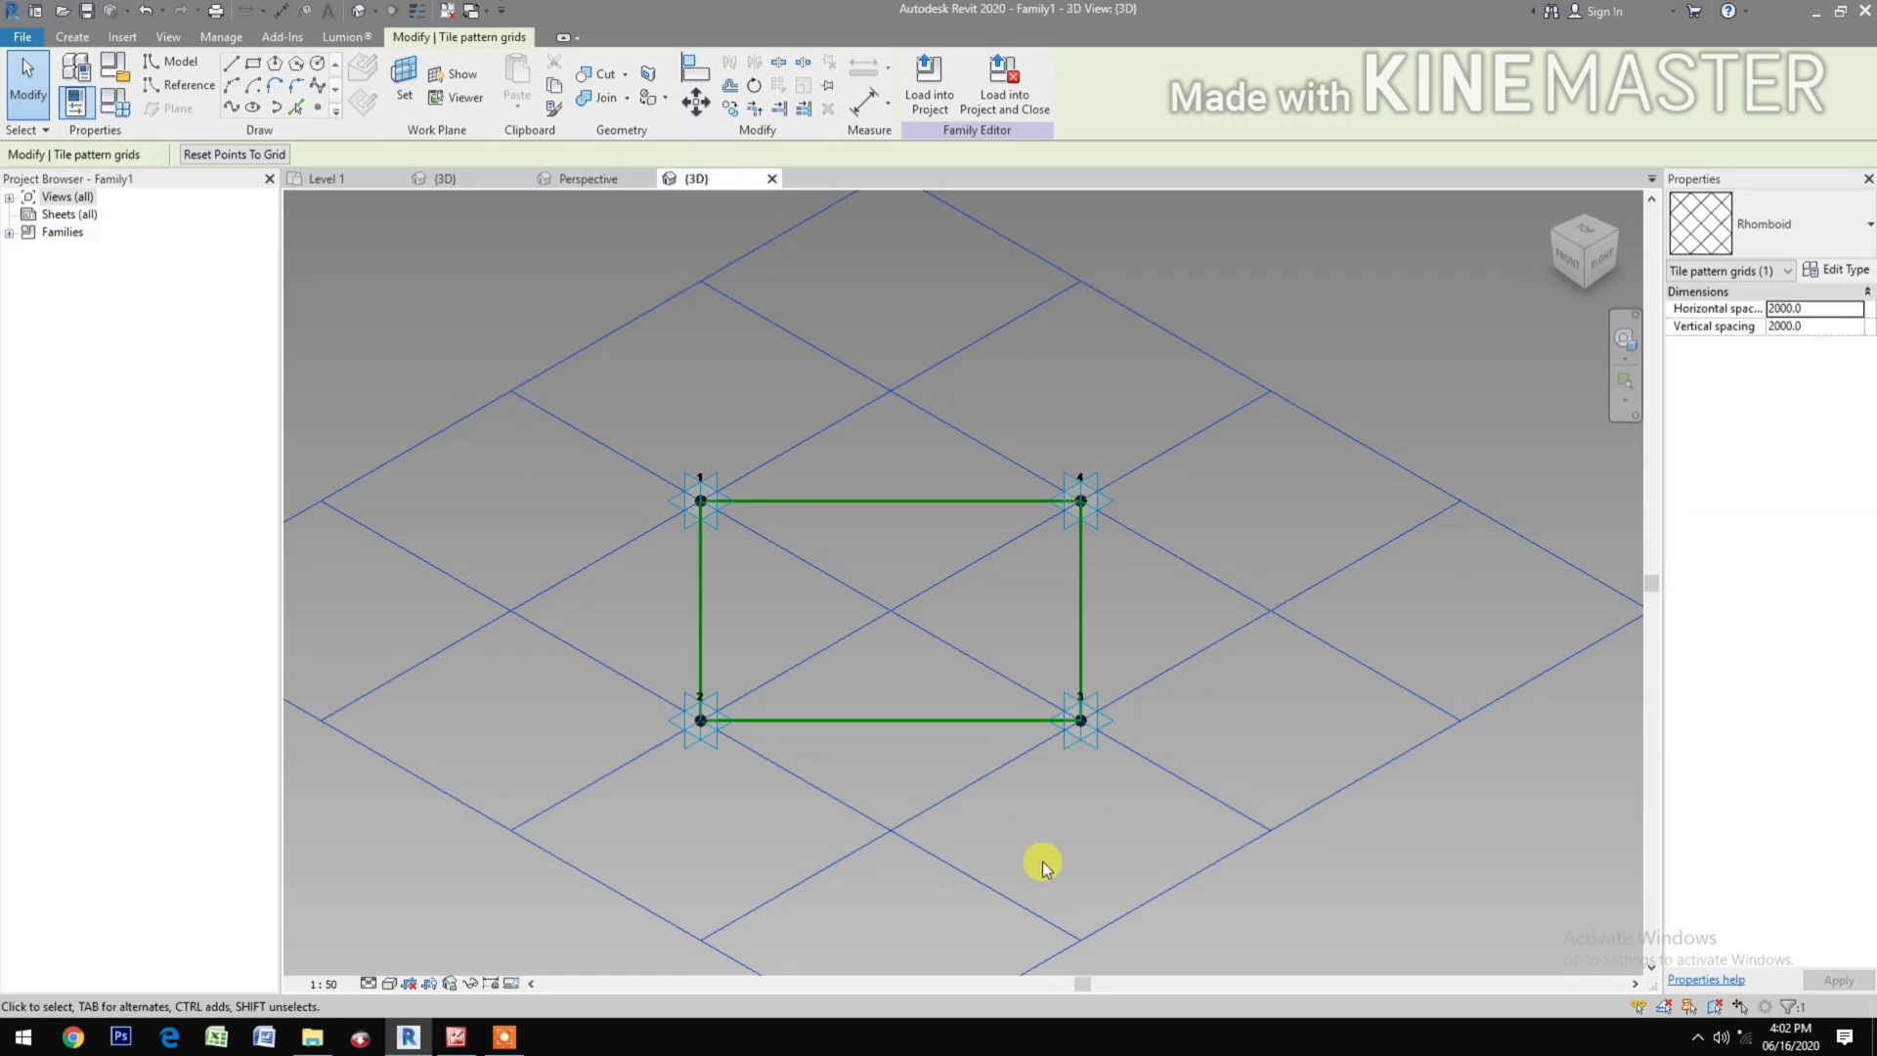
left_click_drag(655, 821, 763, 663)
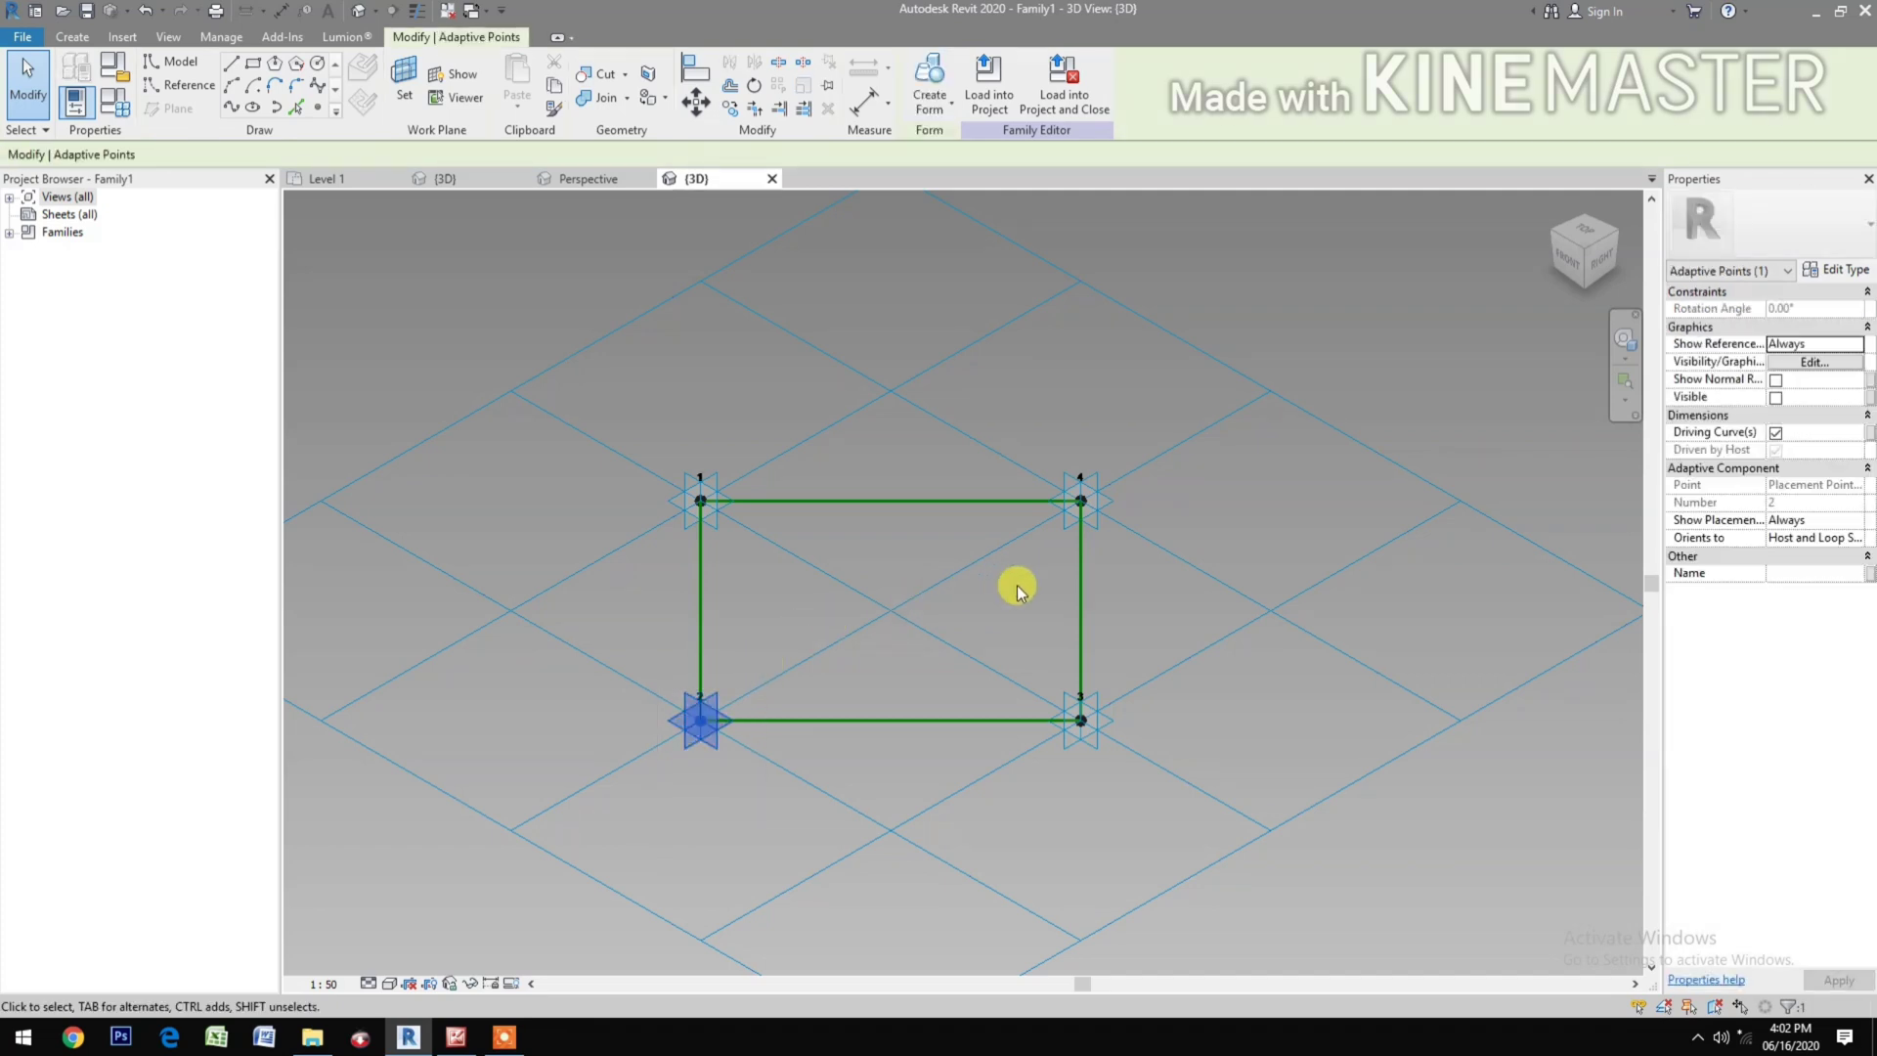
left_click_drag(1017, 584, 1148, 431, "ctrl")
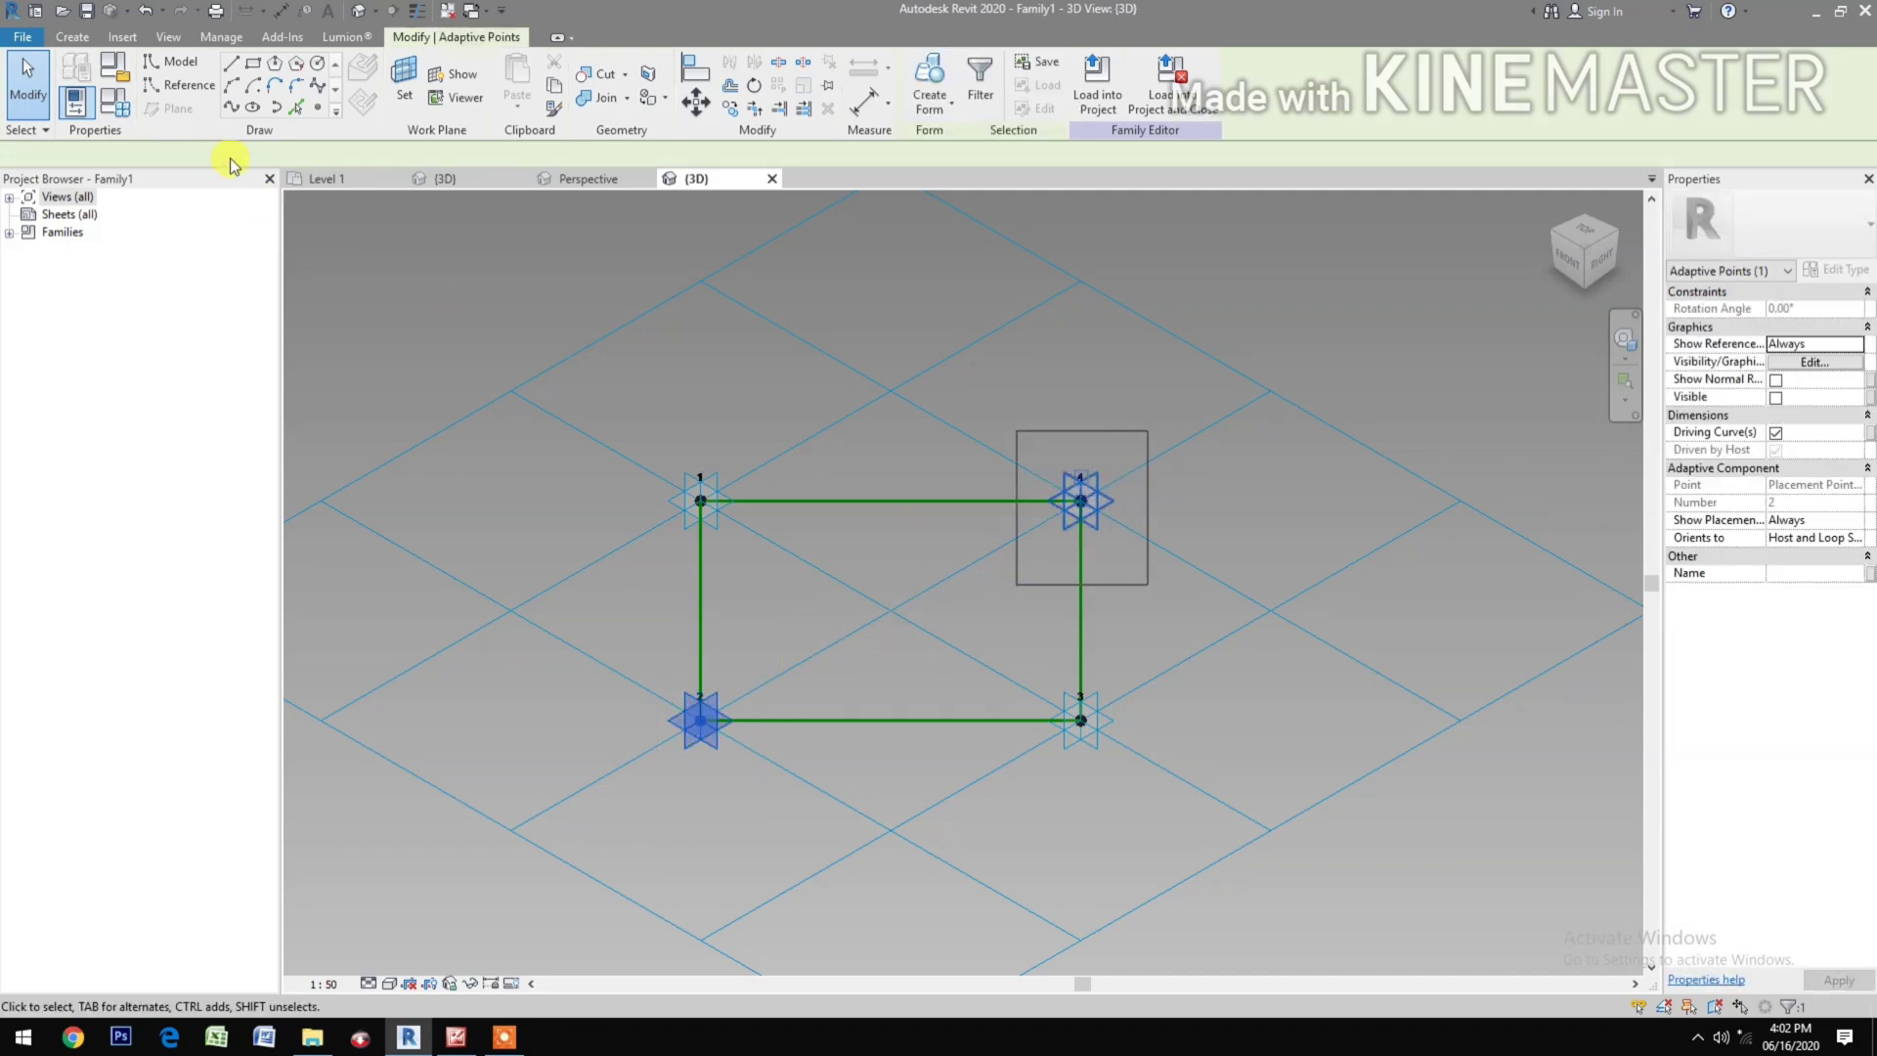
Step: Draw a diagonal reference line through corner points 2 and 4
left_click(239, 110)
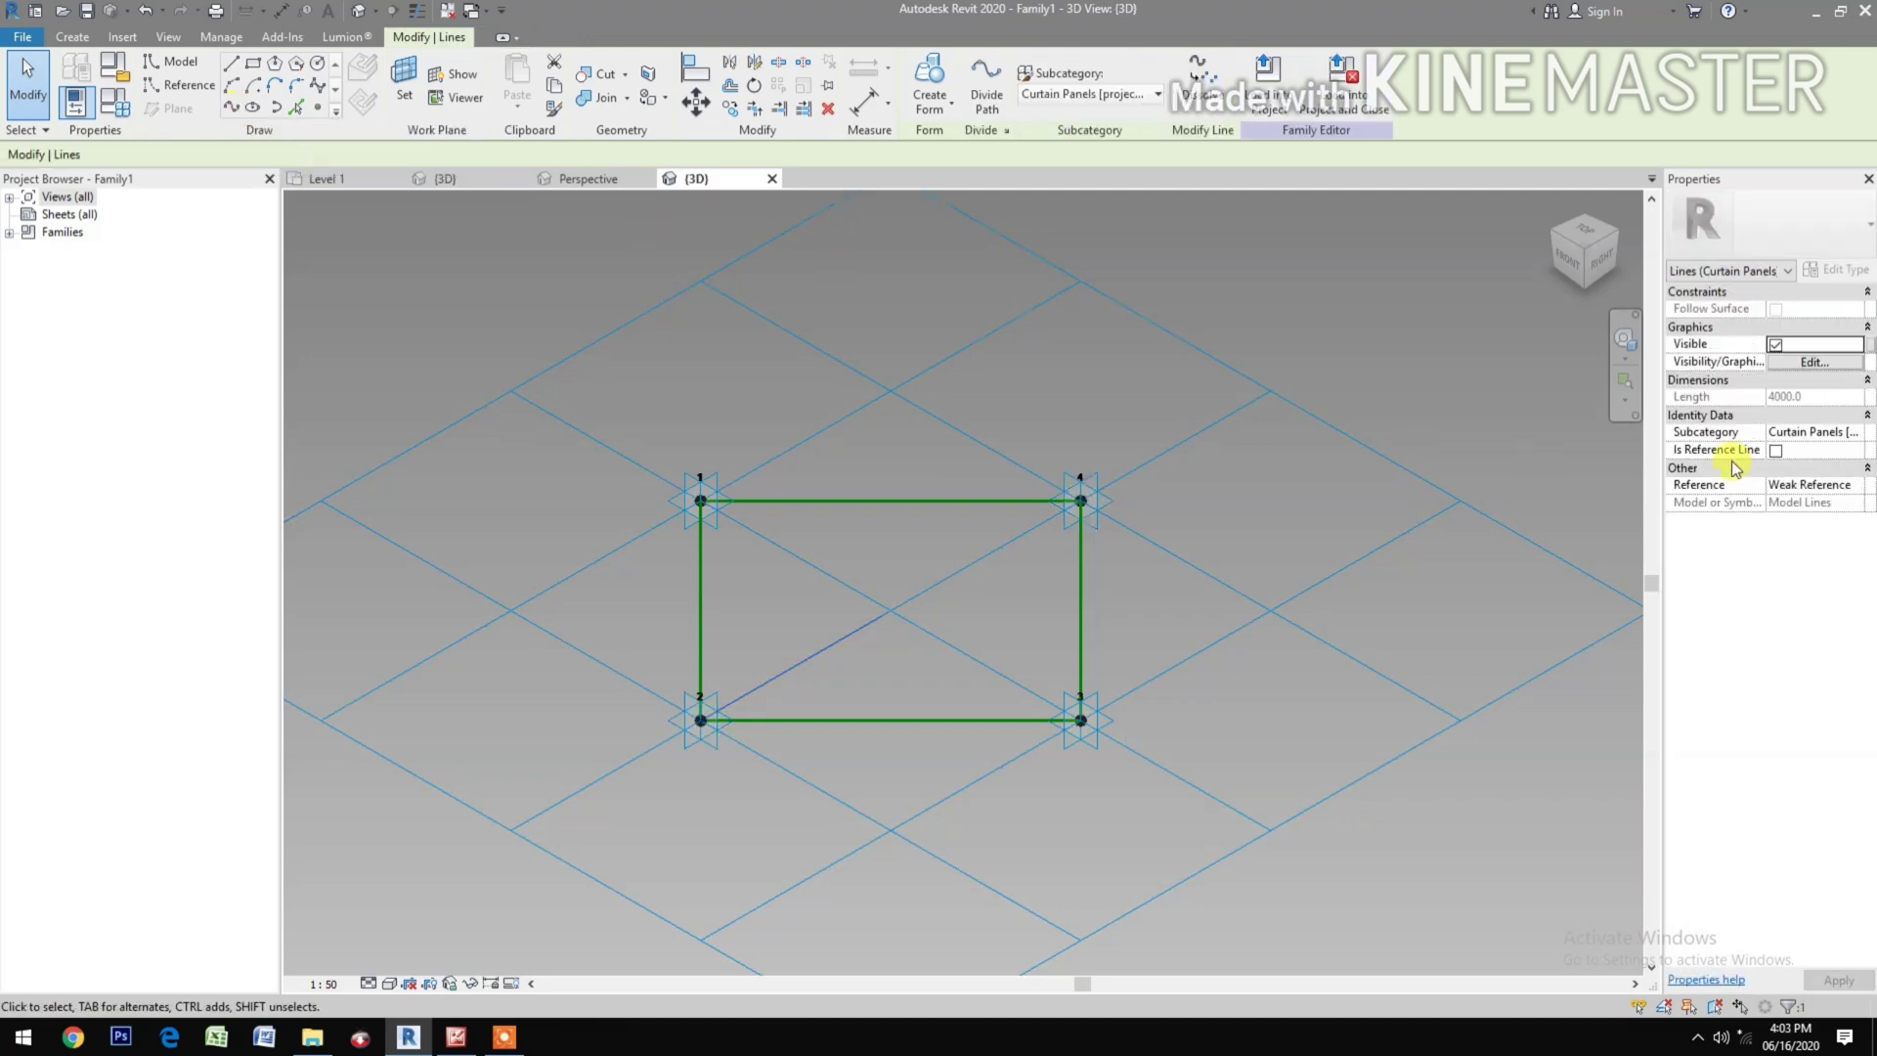
left_click(1774, 450)
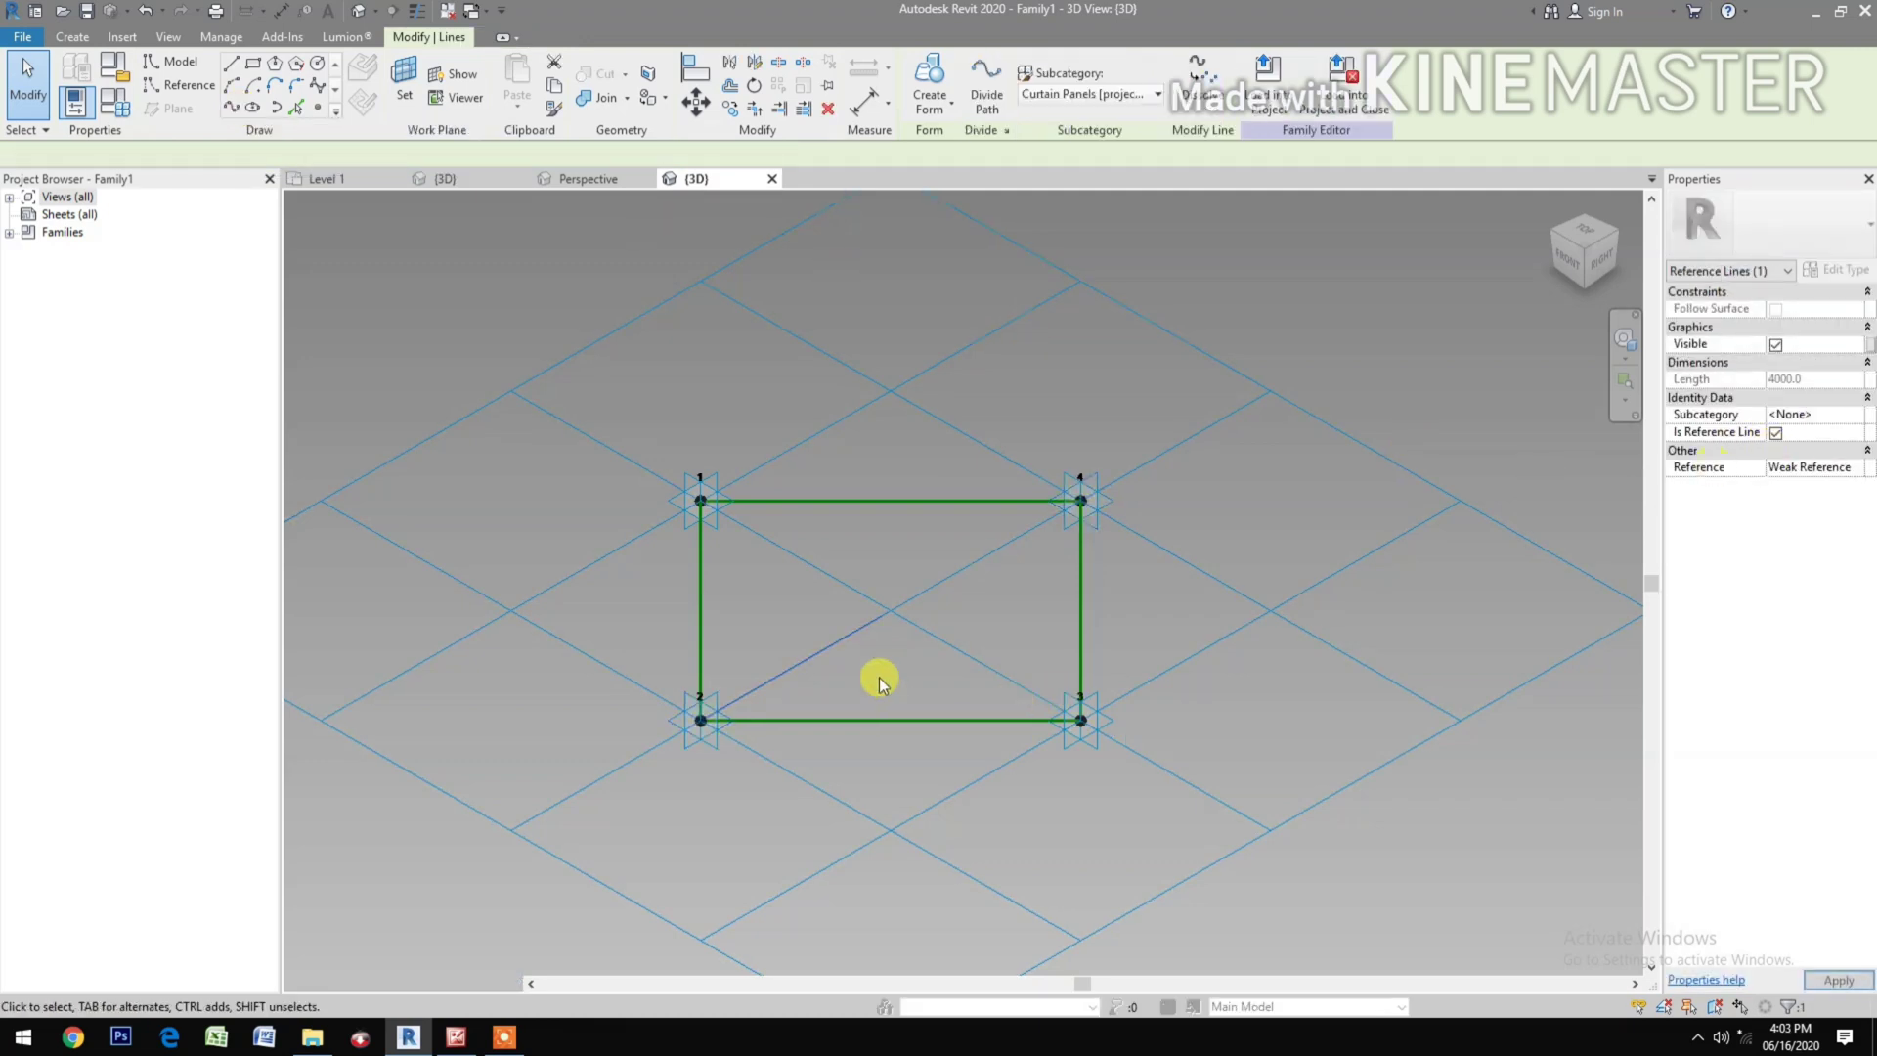
scroll(901, 665, "up", 3)
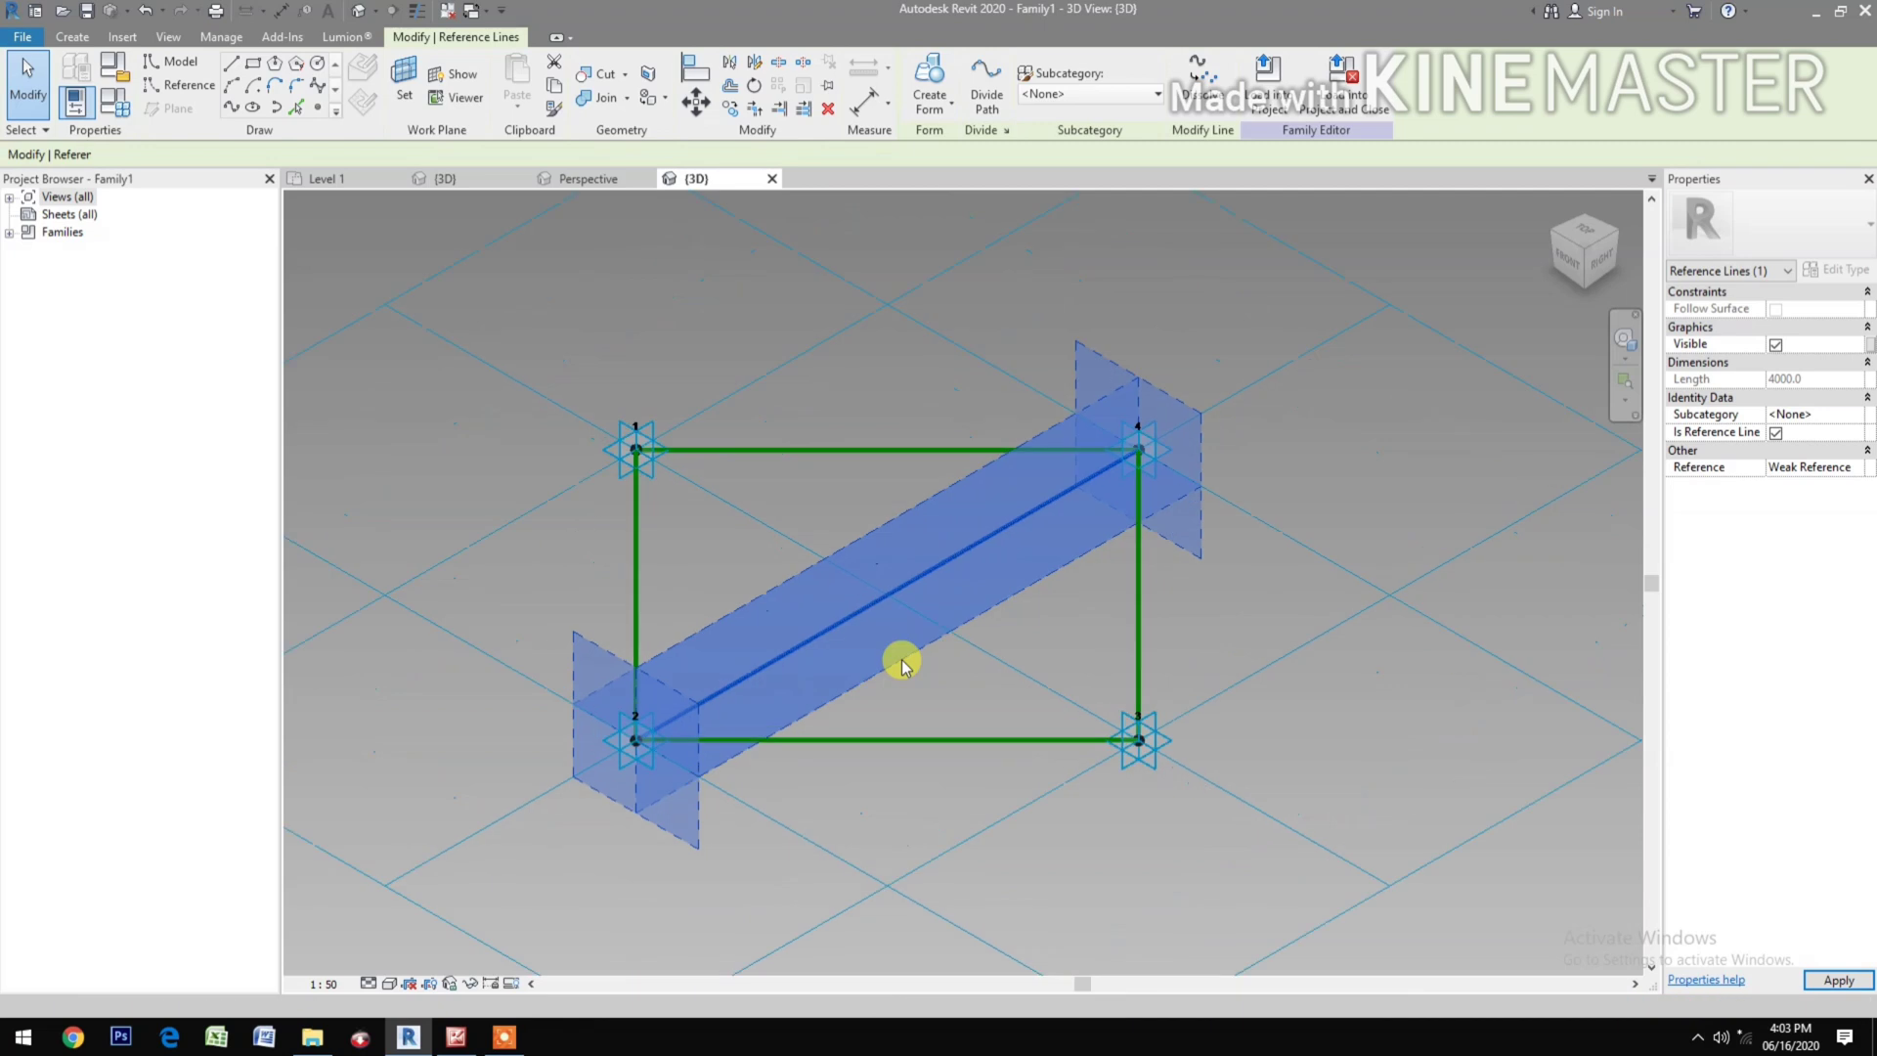
left_click(900, 852)
middle_click_drag(903, 861, 950, 924)
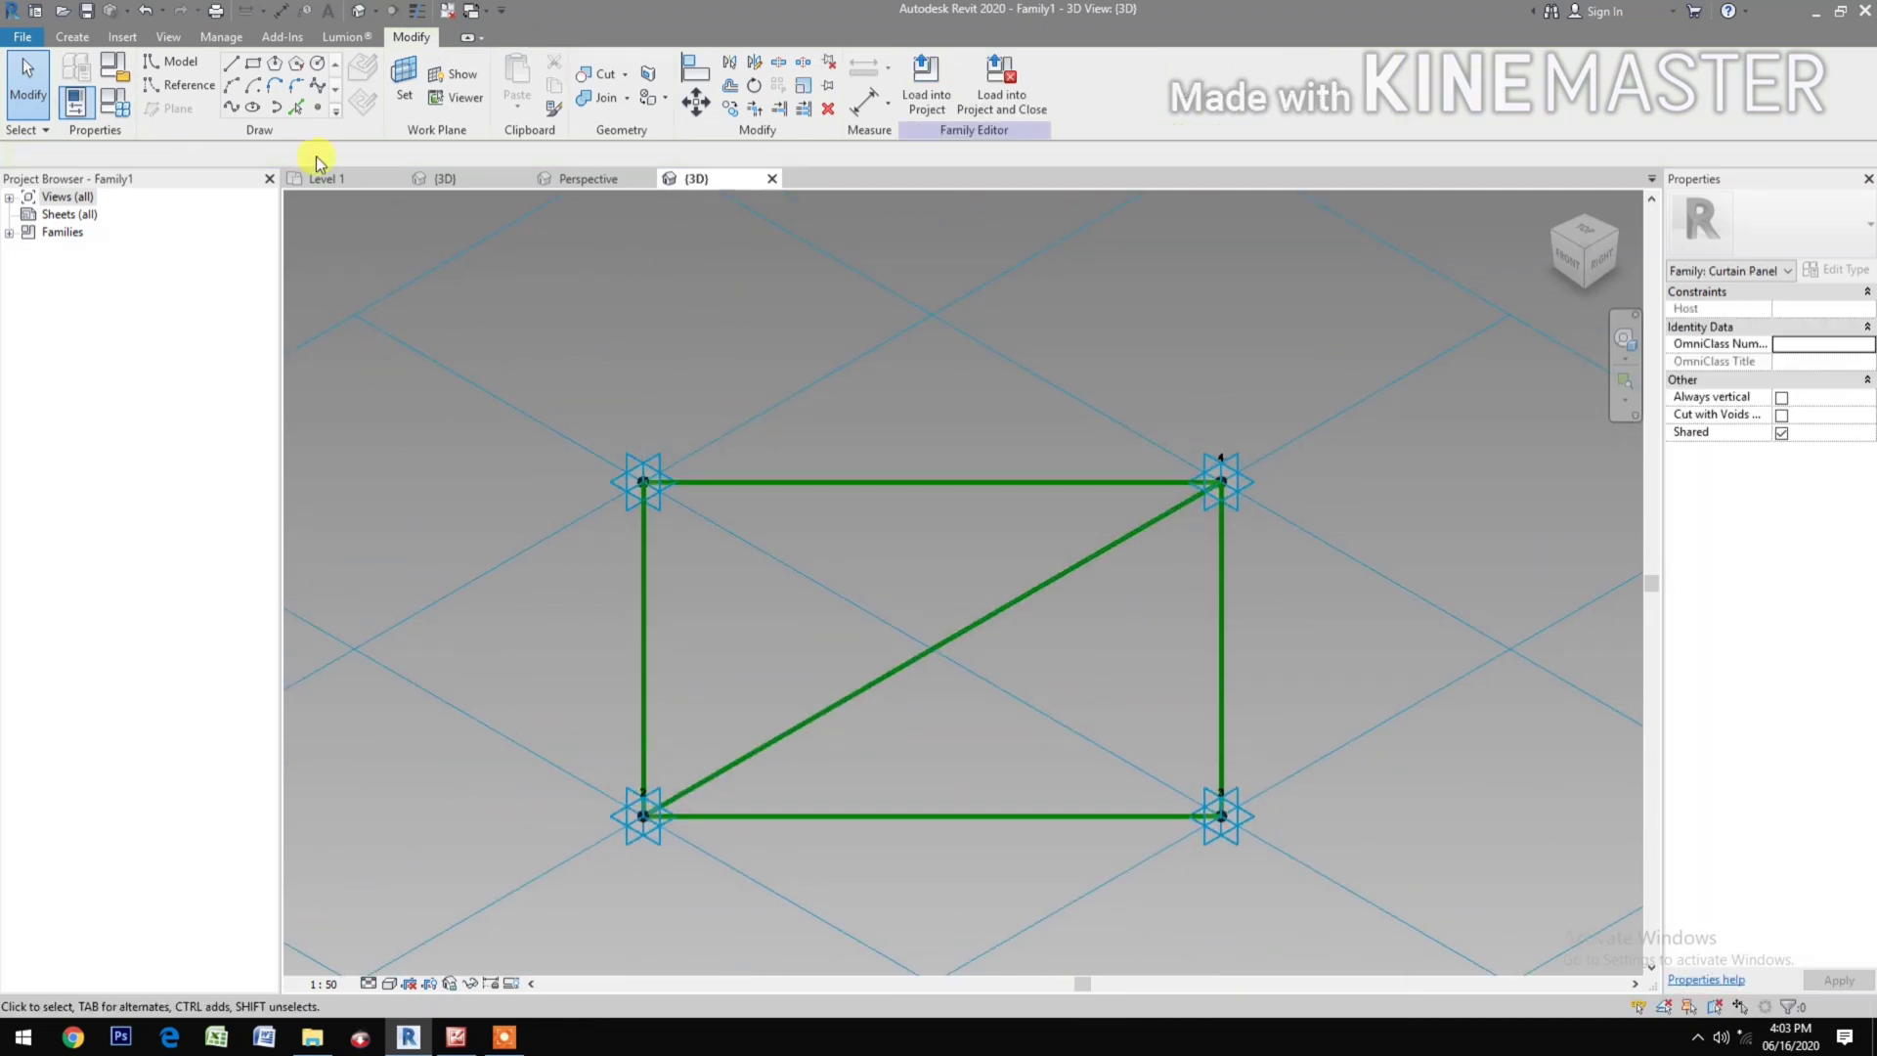
Step: Place a reference point at the diagonal's midpoint
left_click(319, 106)
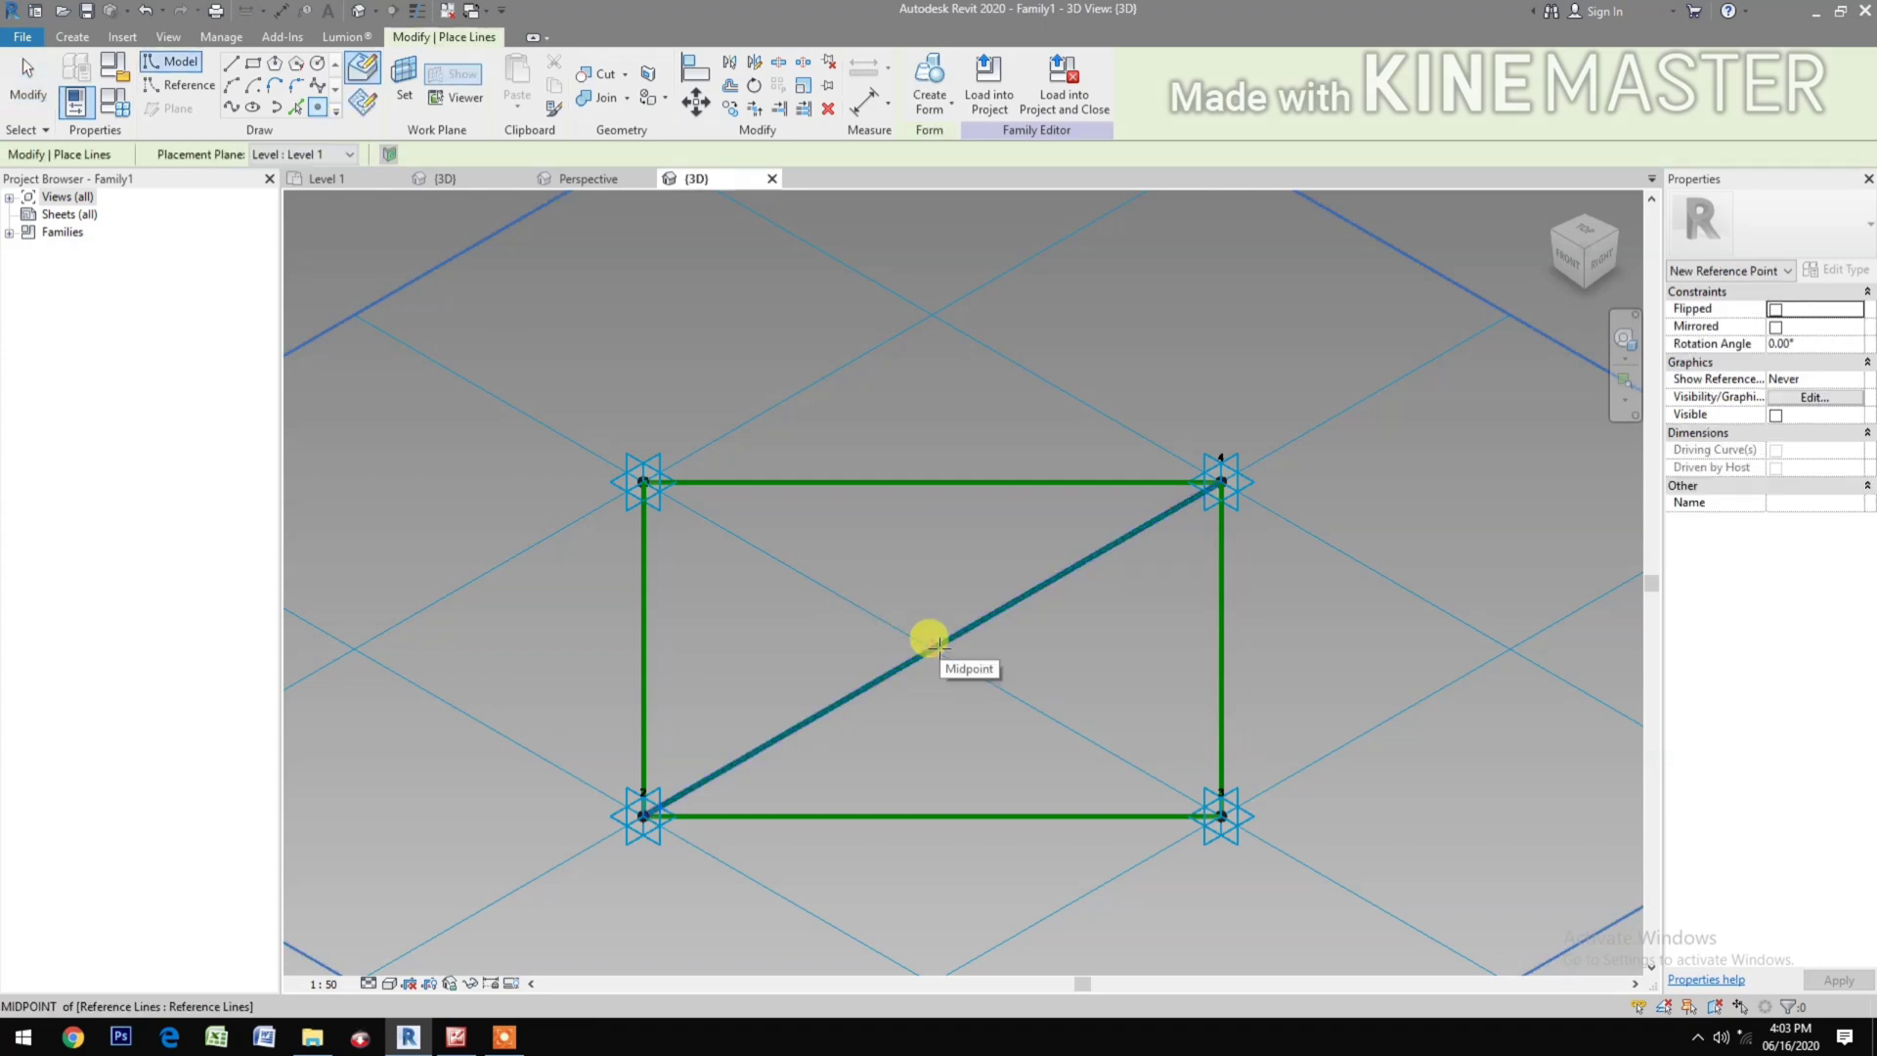
left_click(933, 647)
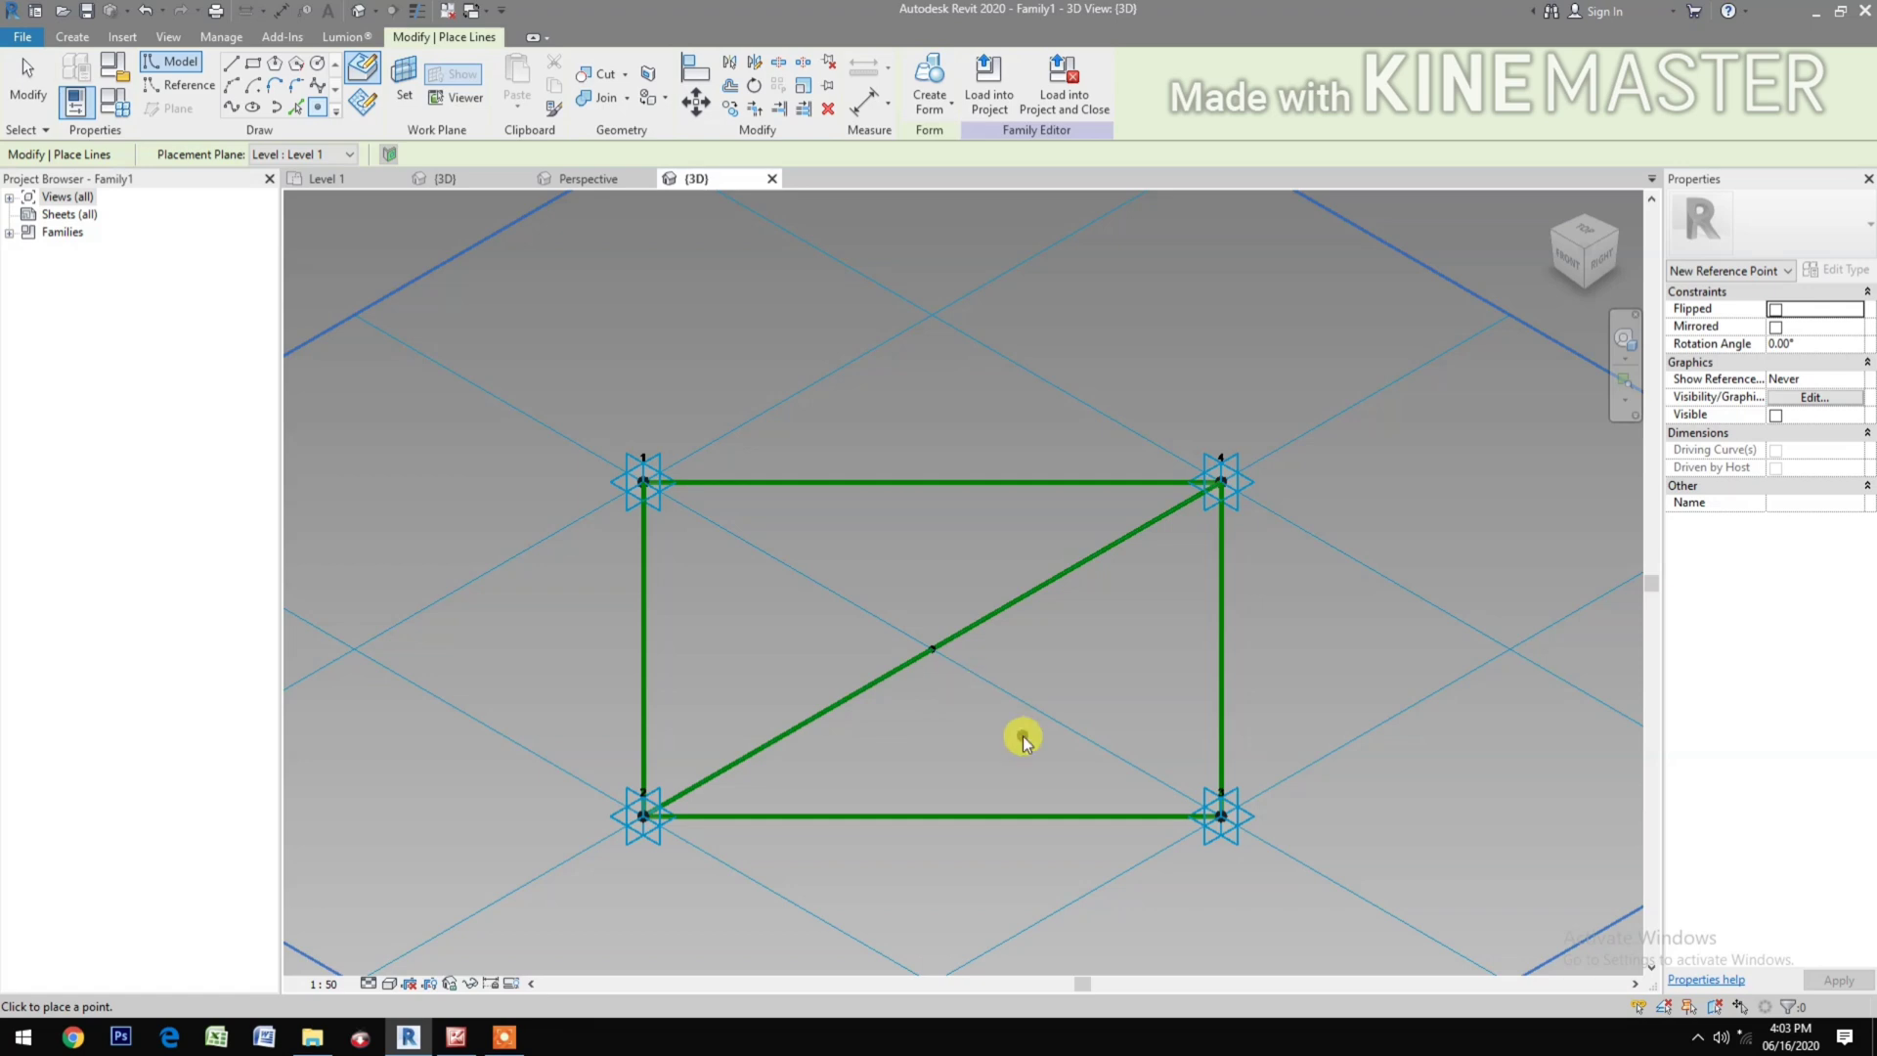
key("Escape")
key("Escape")
left_click(653, 311)
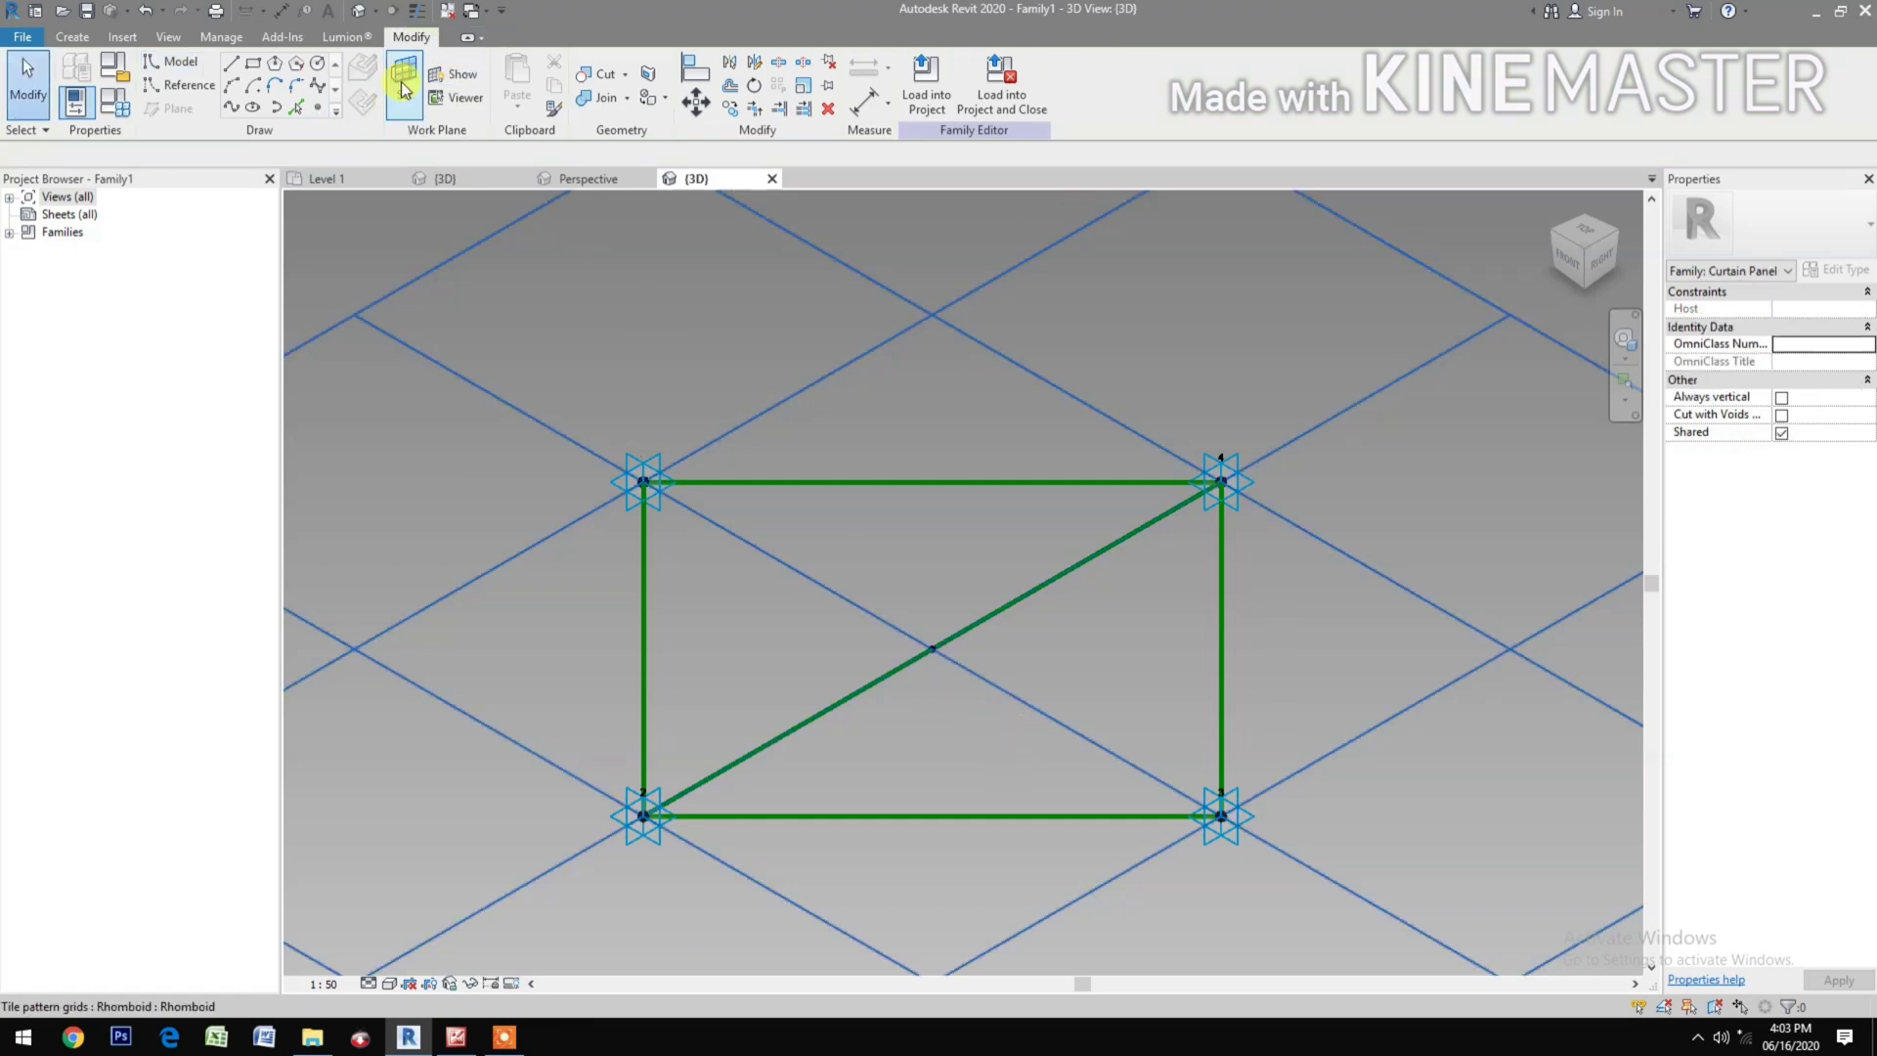
Step: Use the midpoint reference point as work plane and draw a 600-long reference line from it
left_click(404, 88)
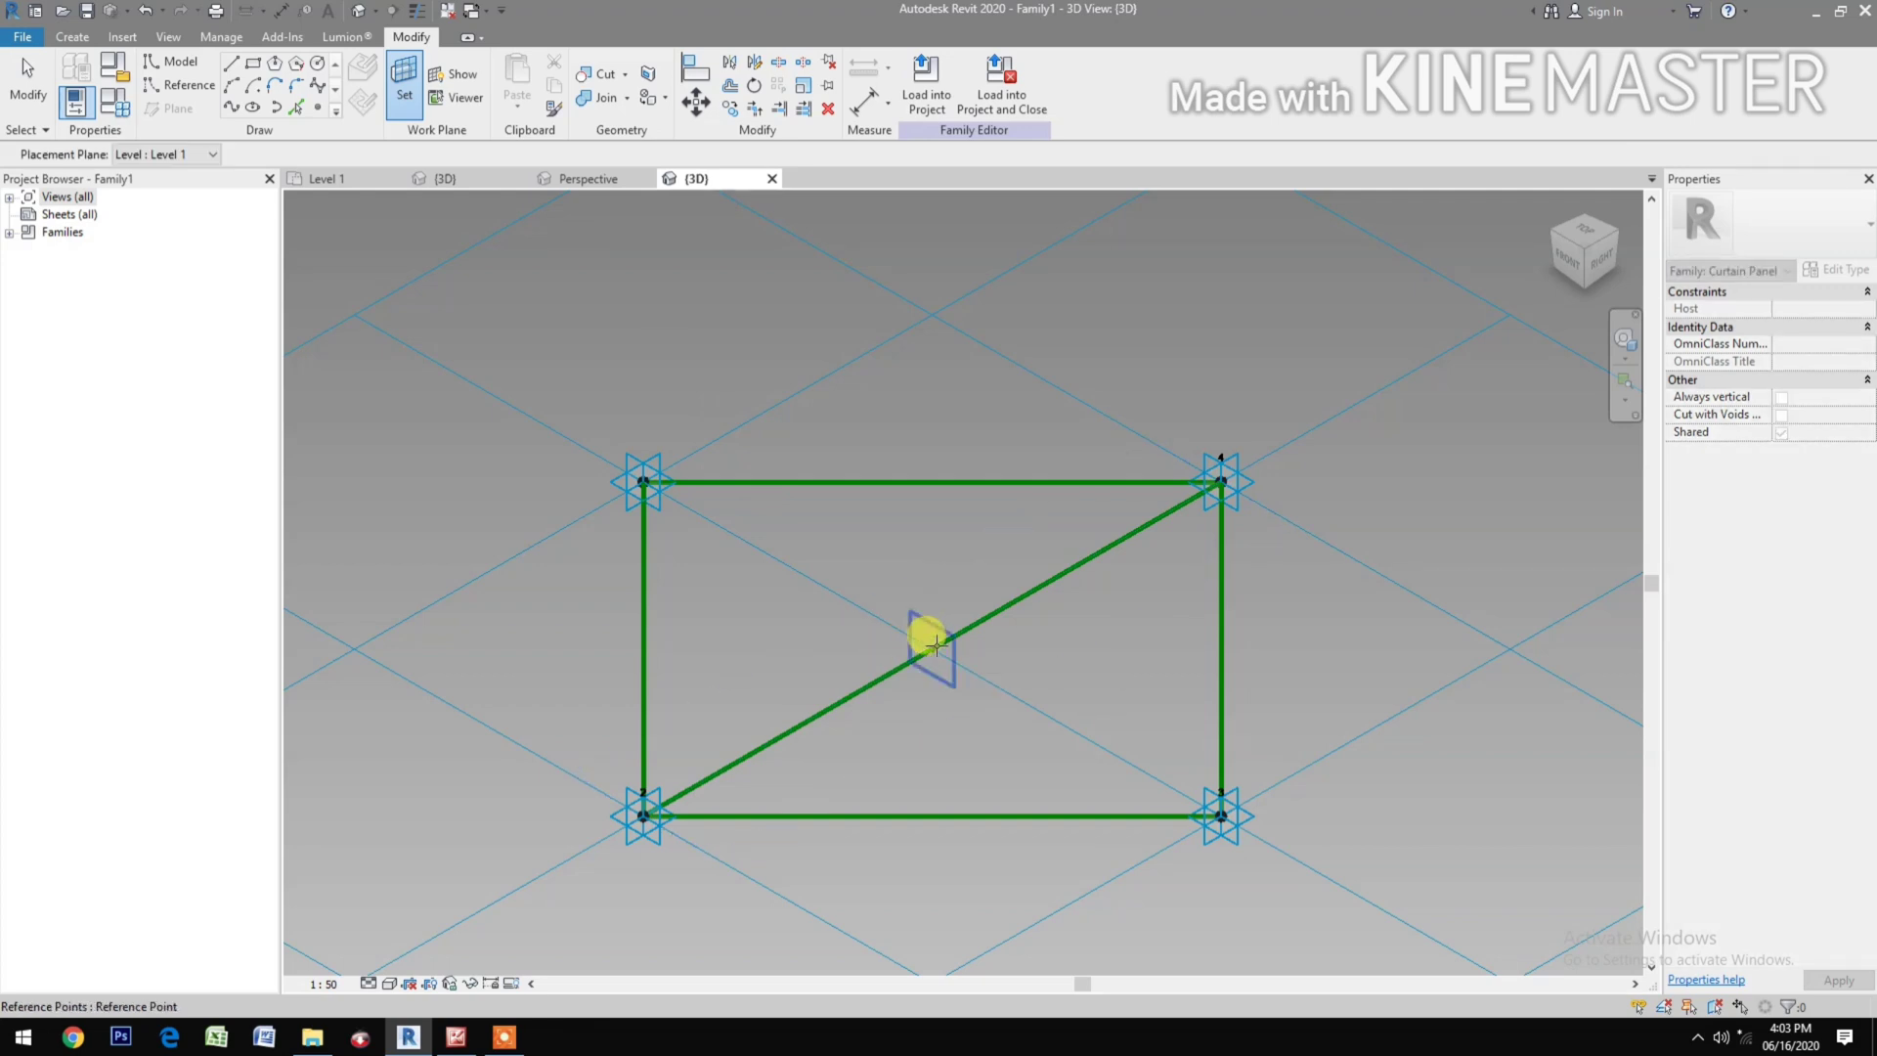
left_click(933, 646)
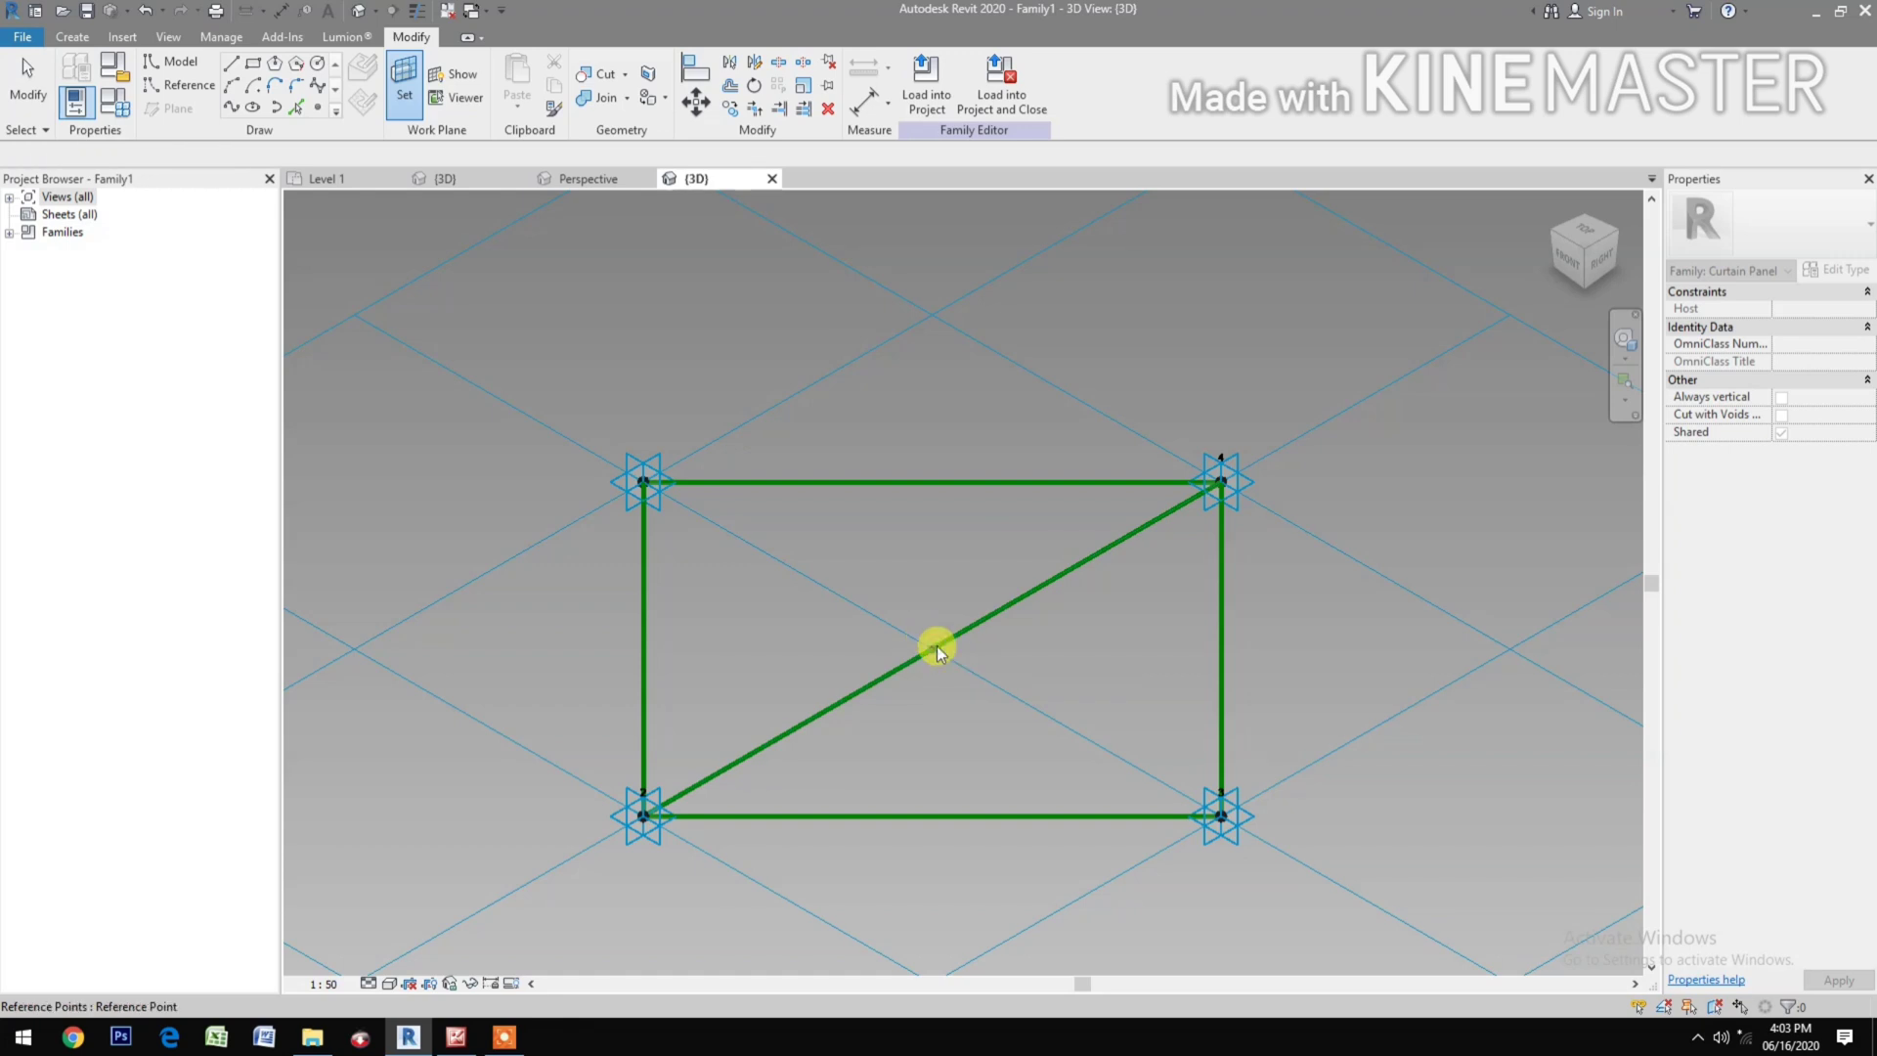
left_click(230, 66)
left_click(188, 82)
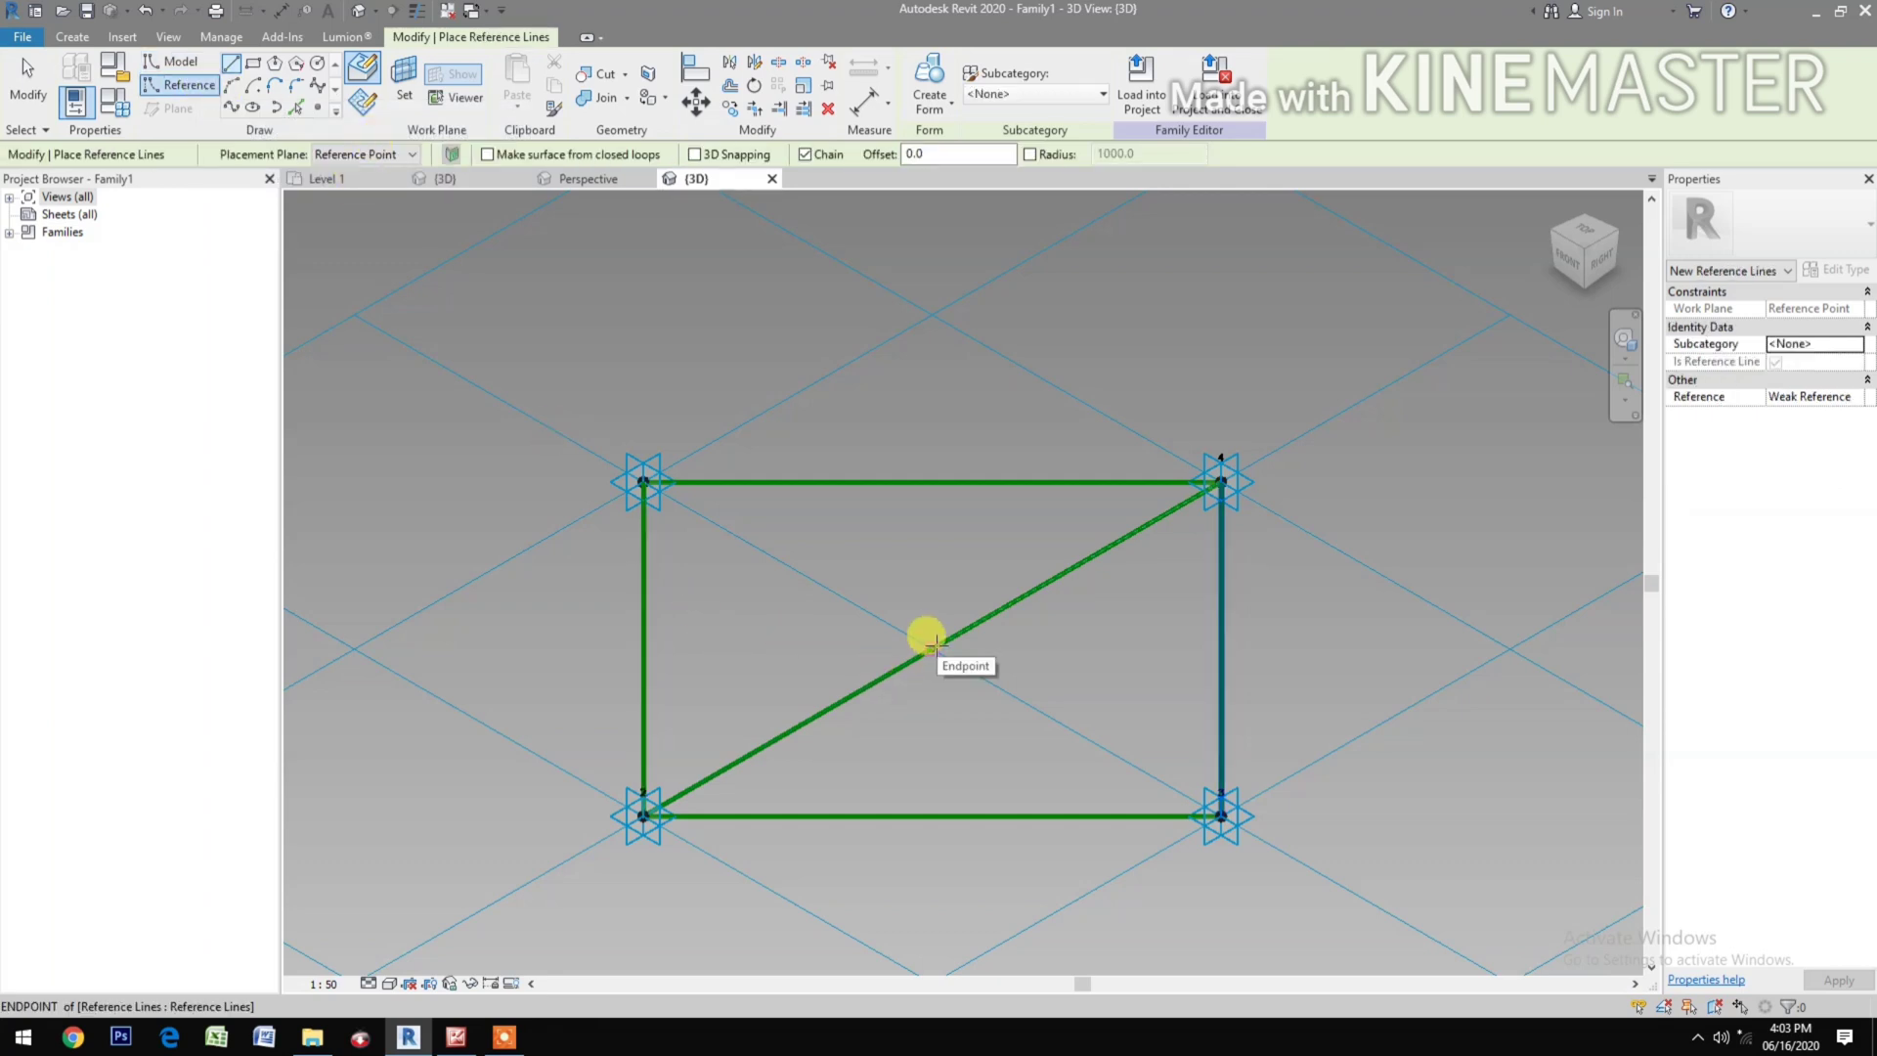
left_click(935, 645)
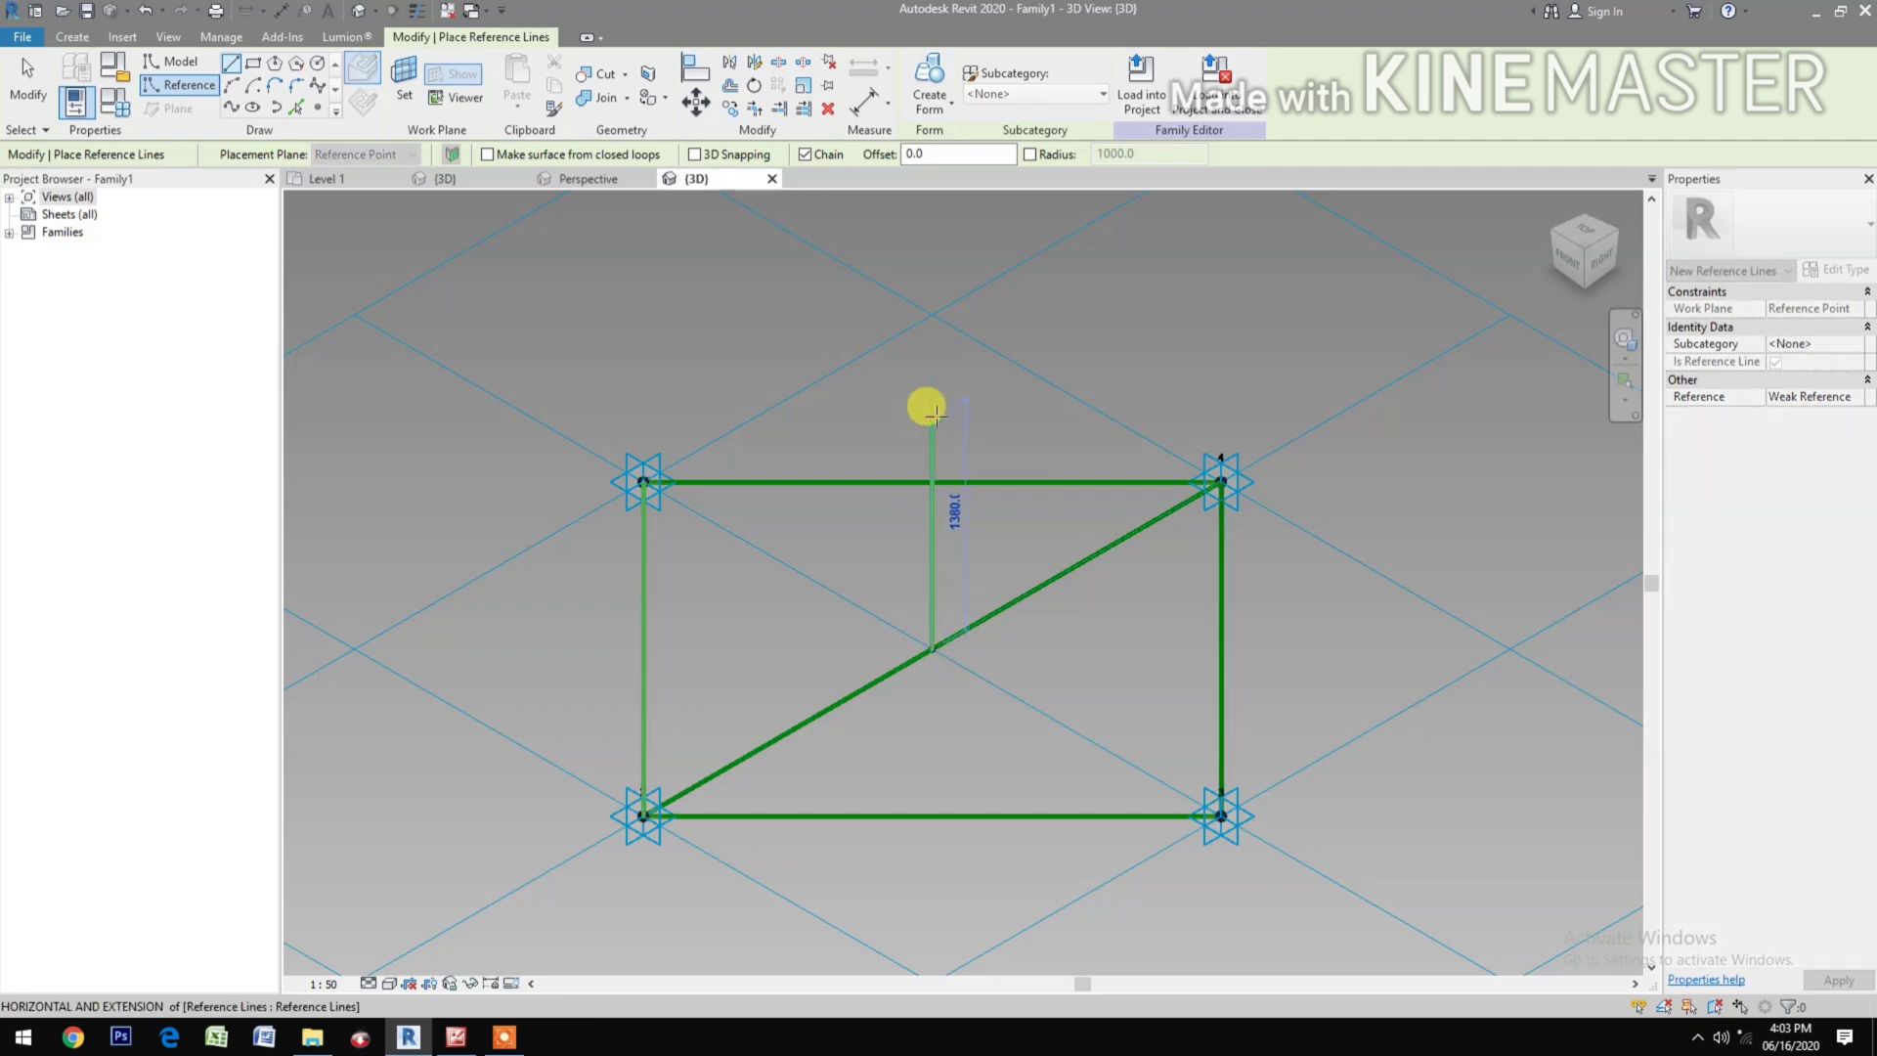
type("6")
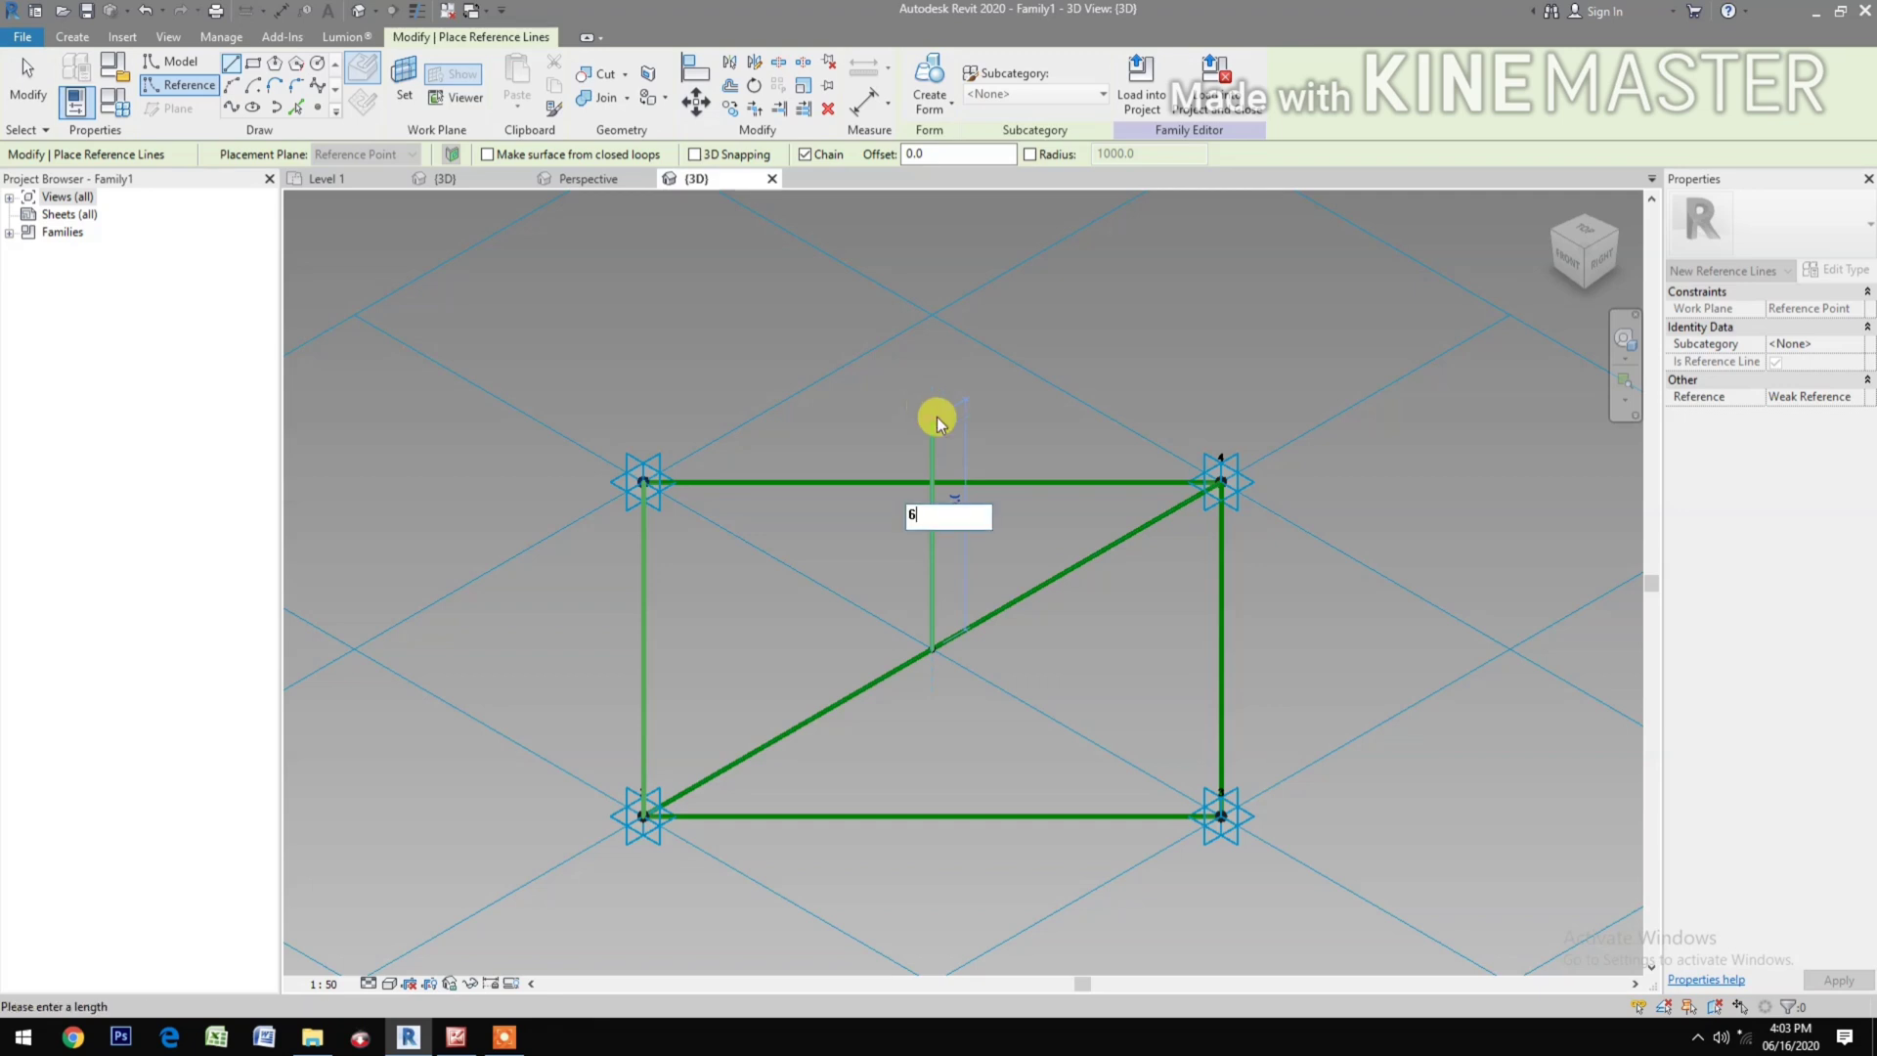
type("00")
key("Return")
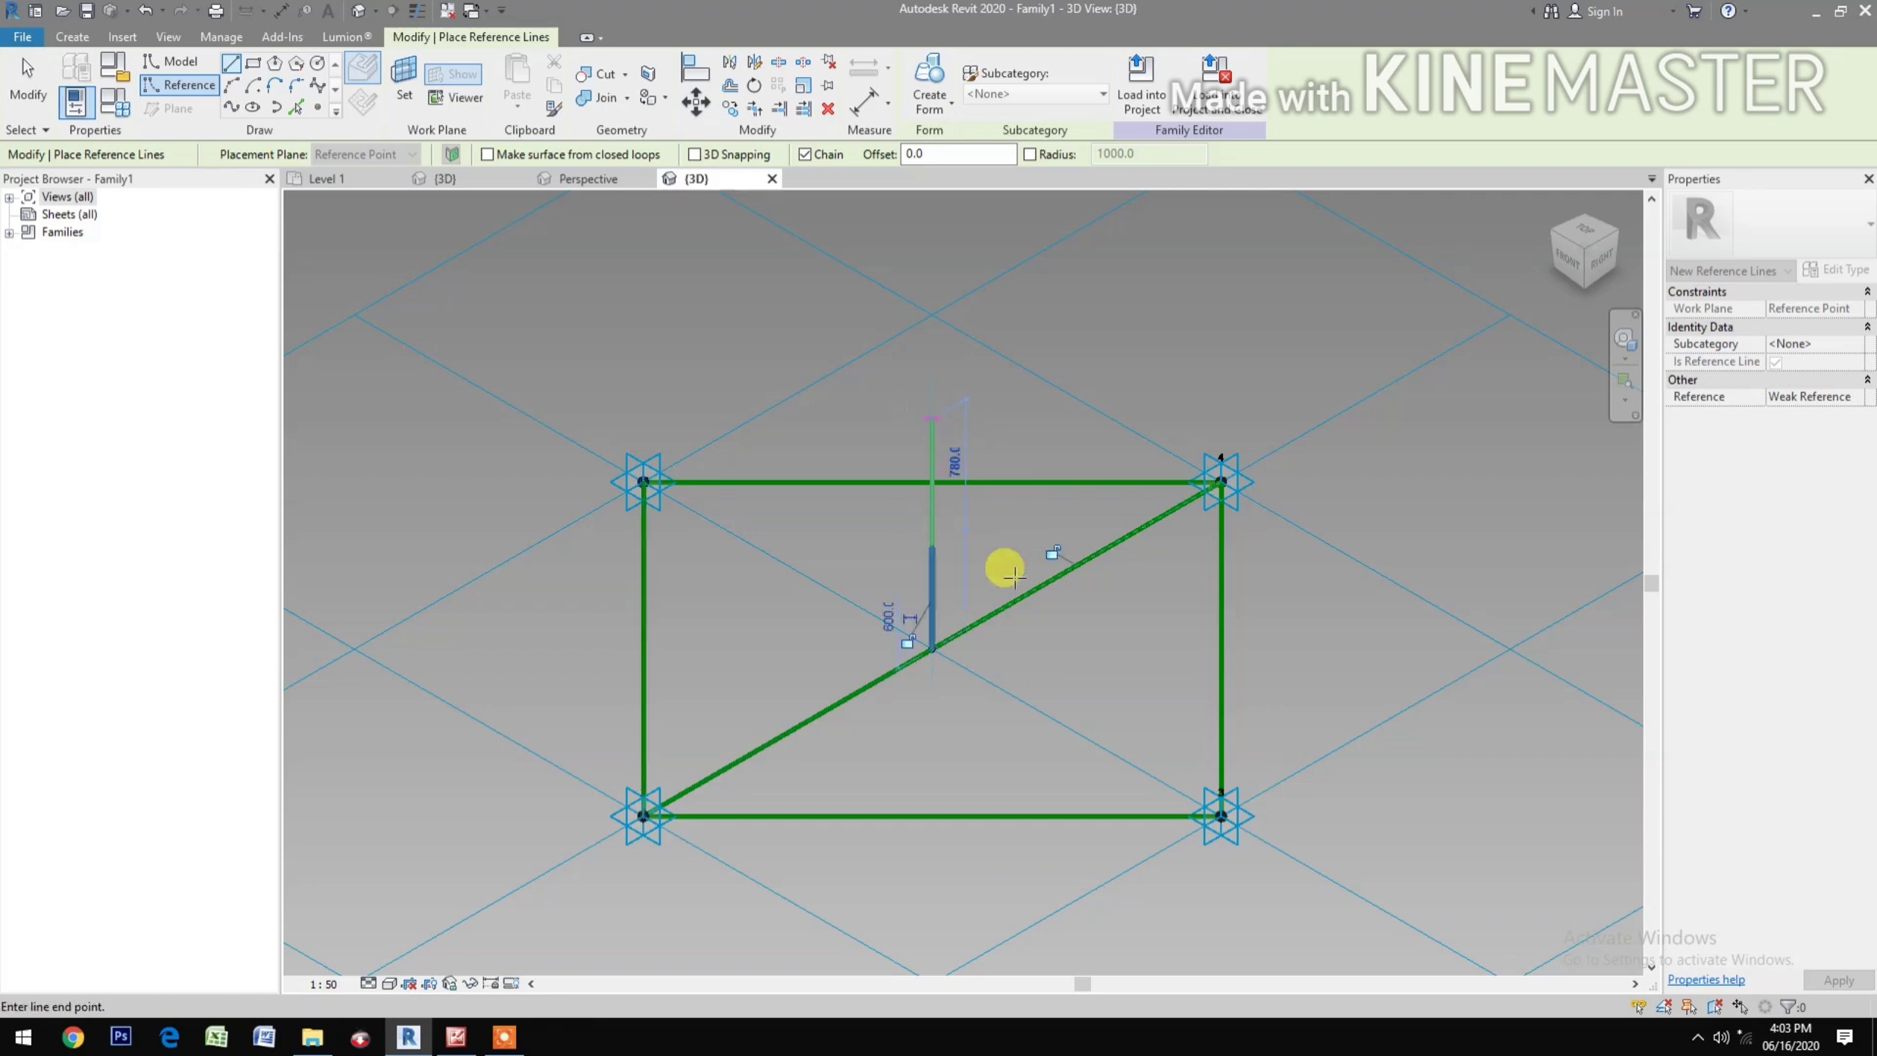
key("Escape")
key("Escape")
scroll(958, 697, "up", 1)
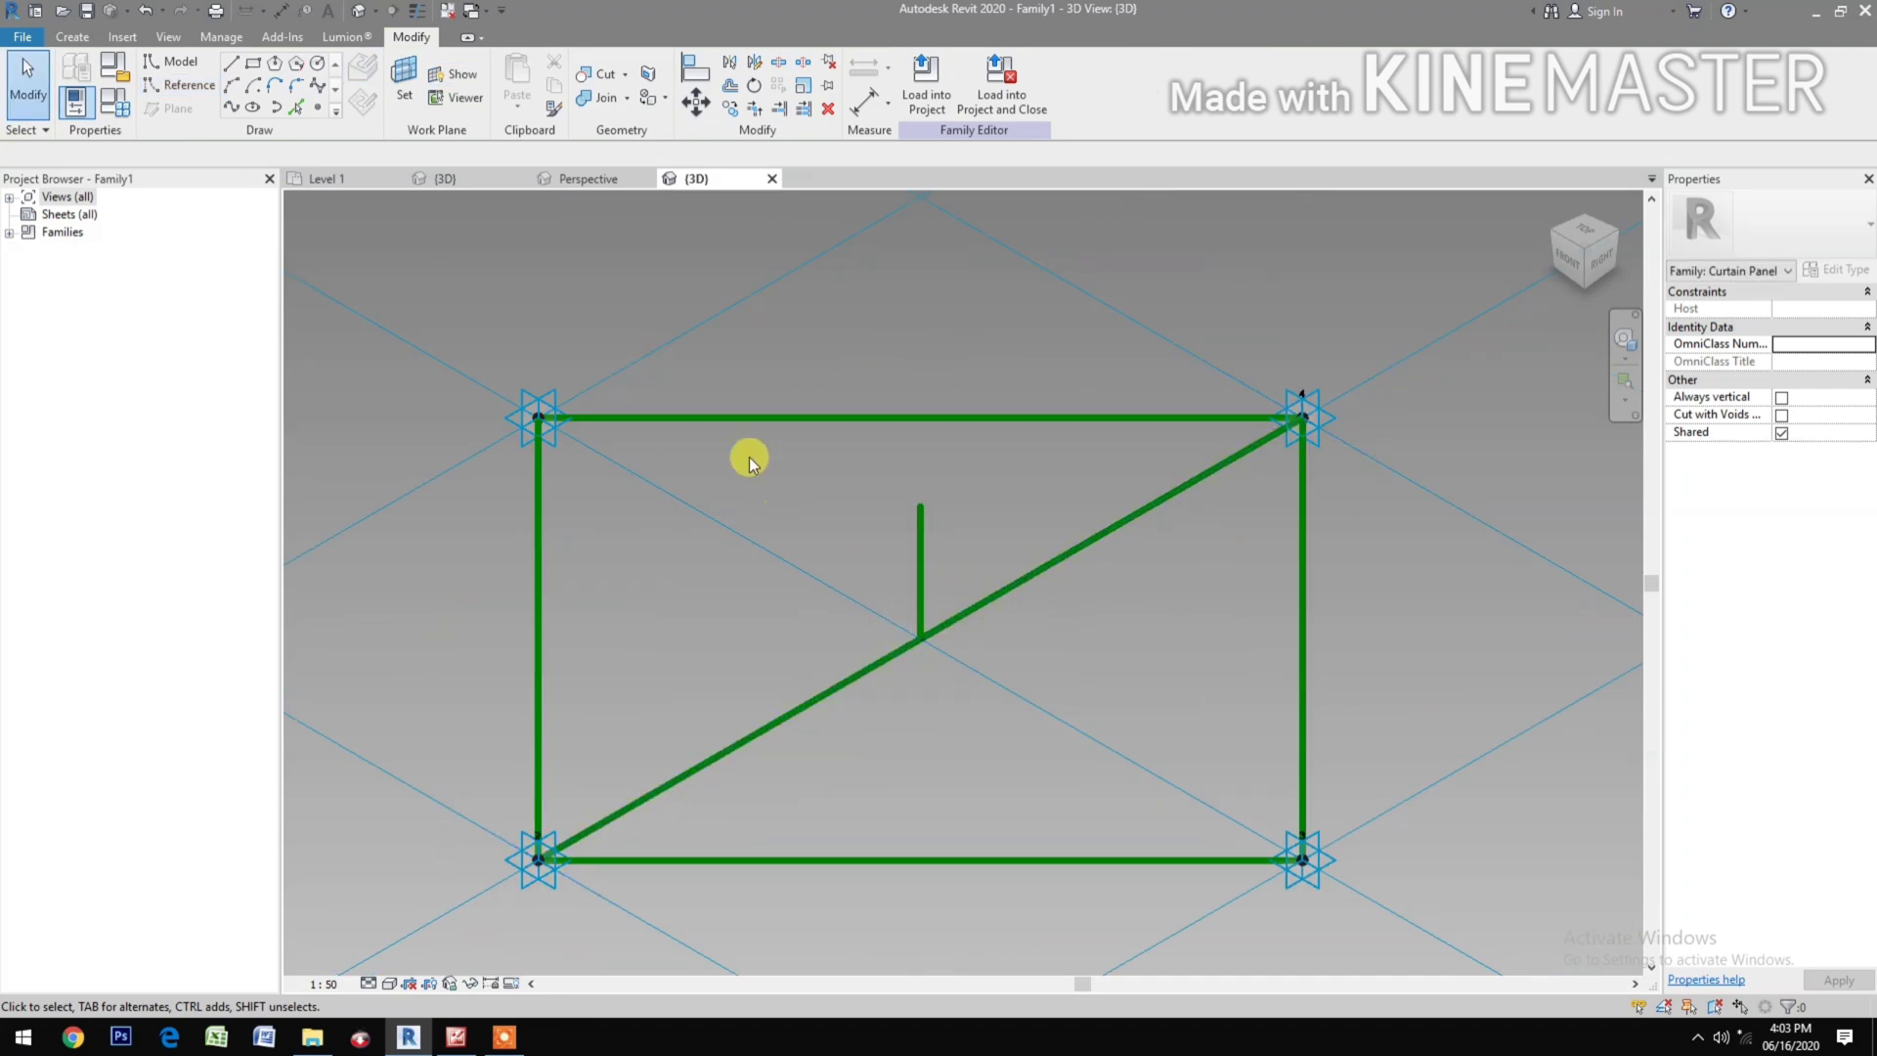
Step: Add a 90.00° angular dimension between the diagonal and the vertical reference line
left_click(90, 43)
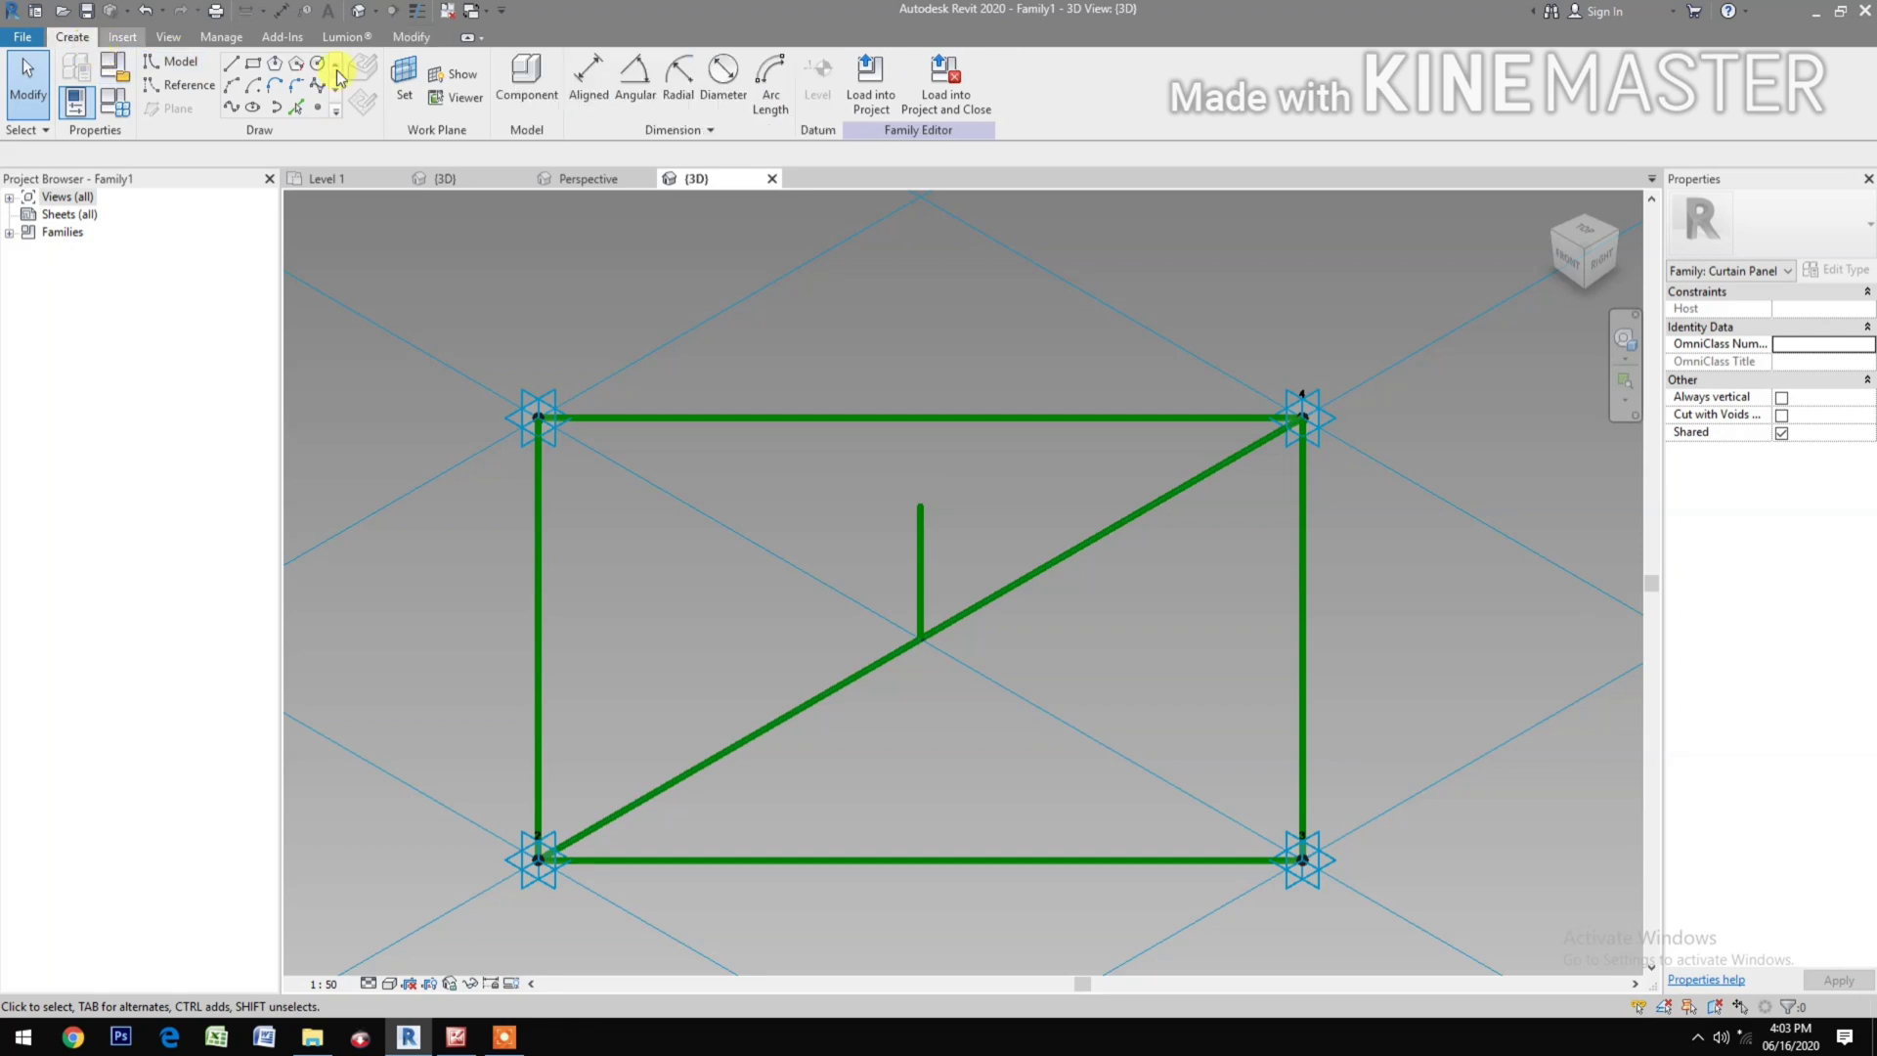
left_click(633, 73)
left_click(856, 675)
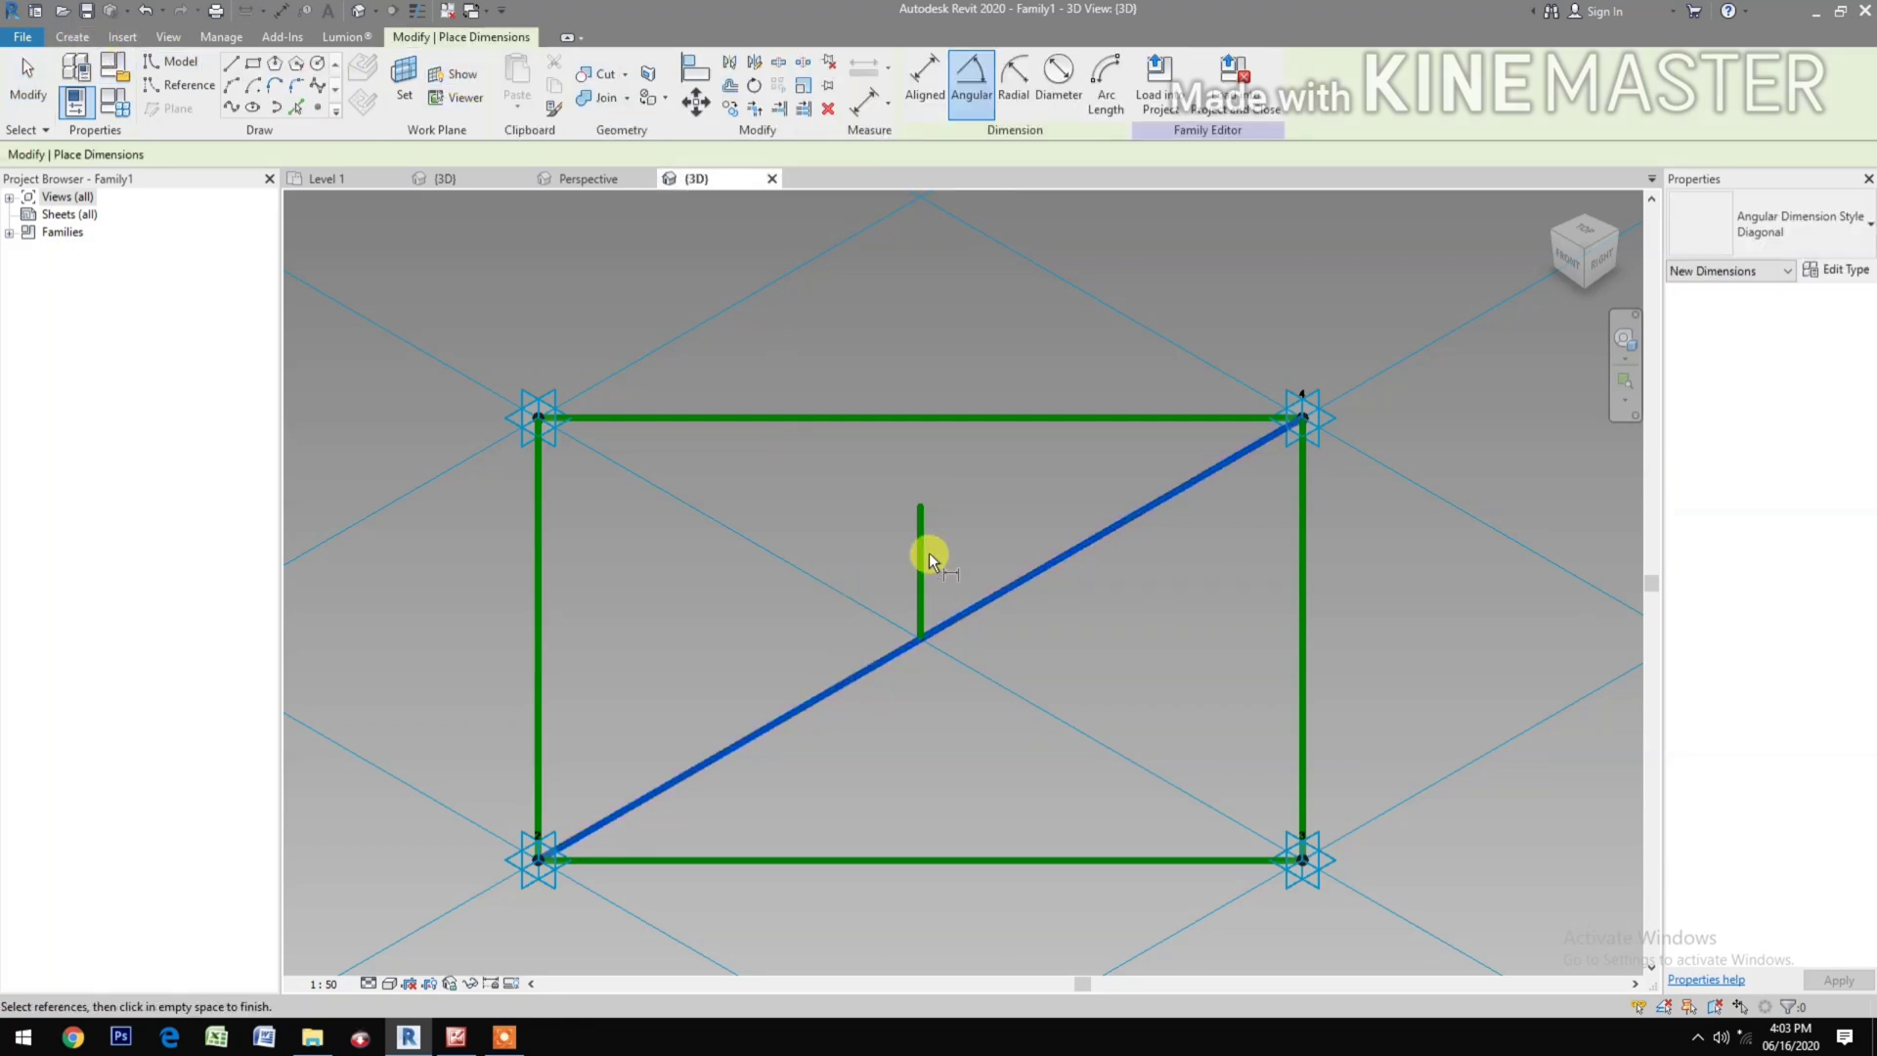
left_click(921, 554)
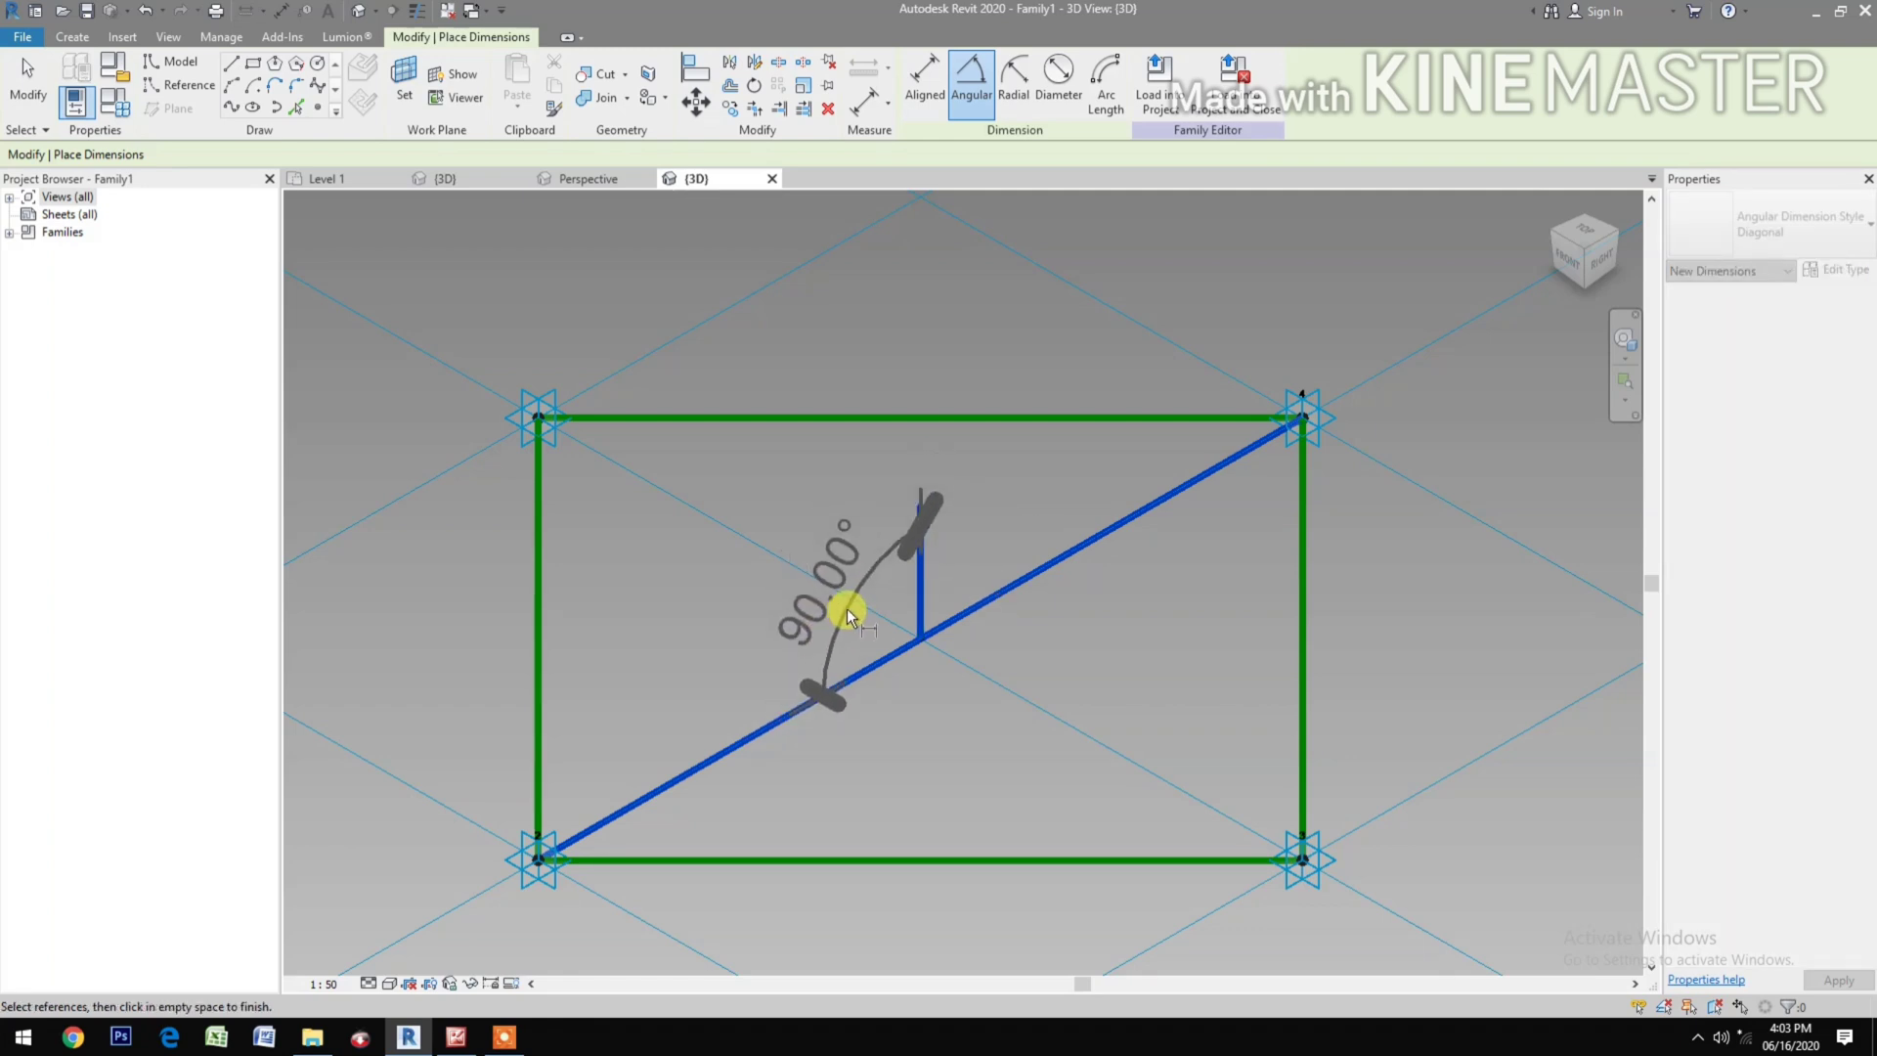
left_click(838, 614)
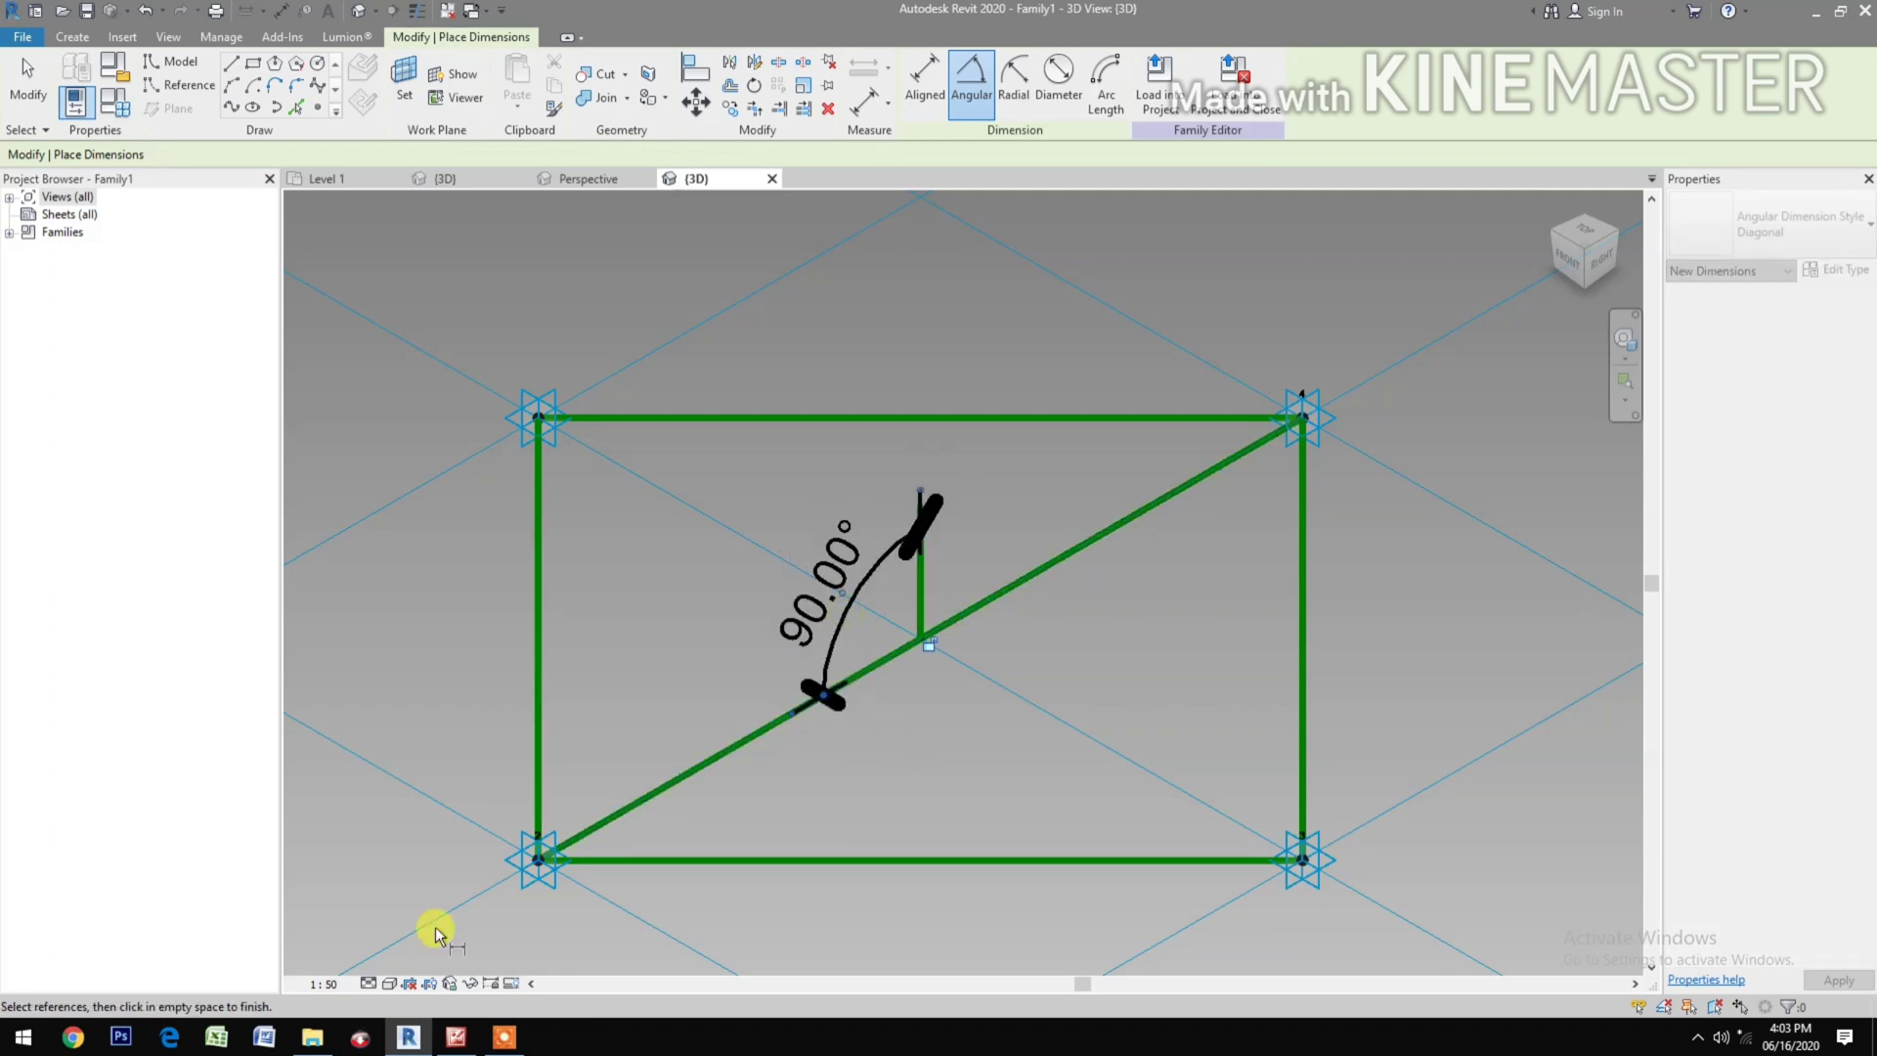
Step: Set the view scale to 1:20
left_click(323, 984)
left_click(357, 788)
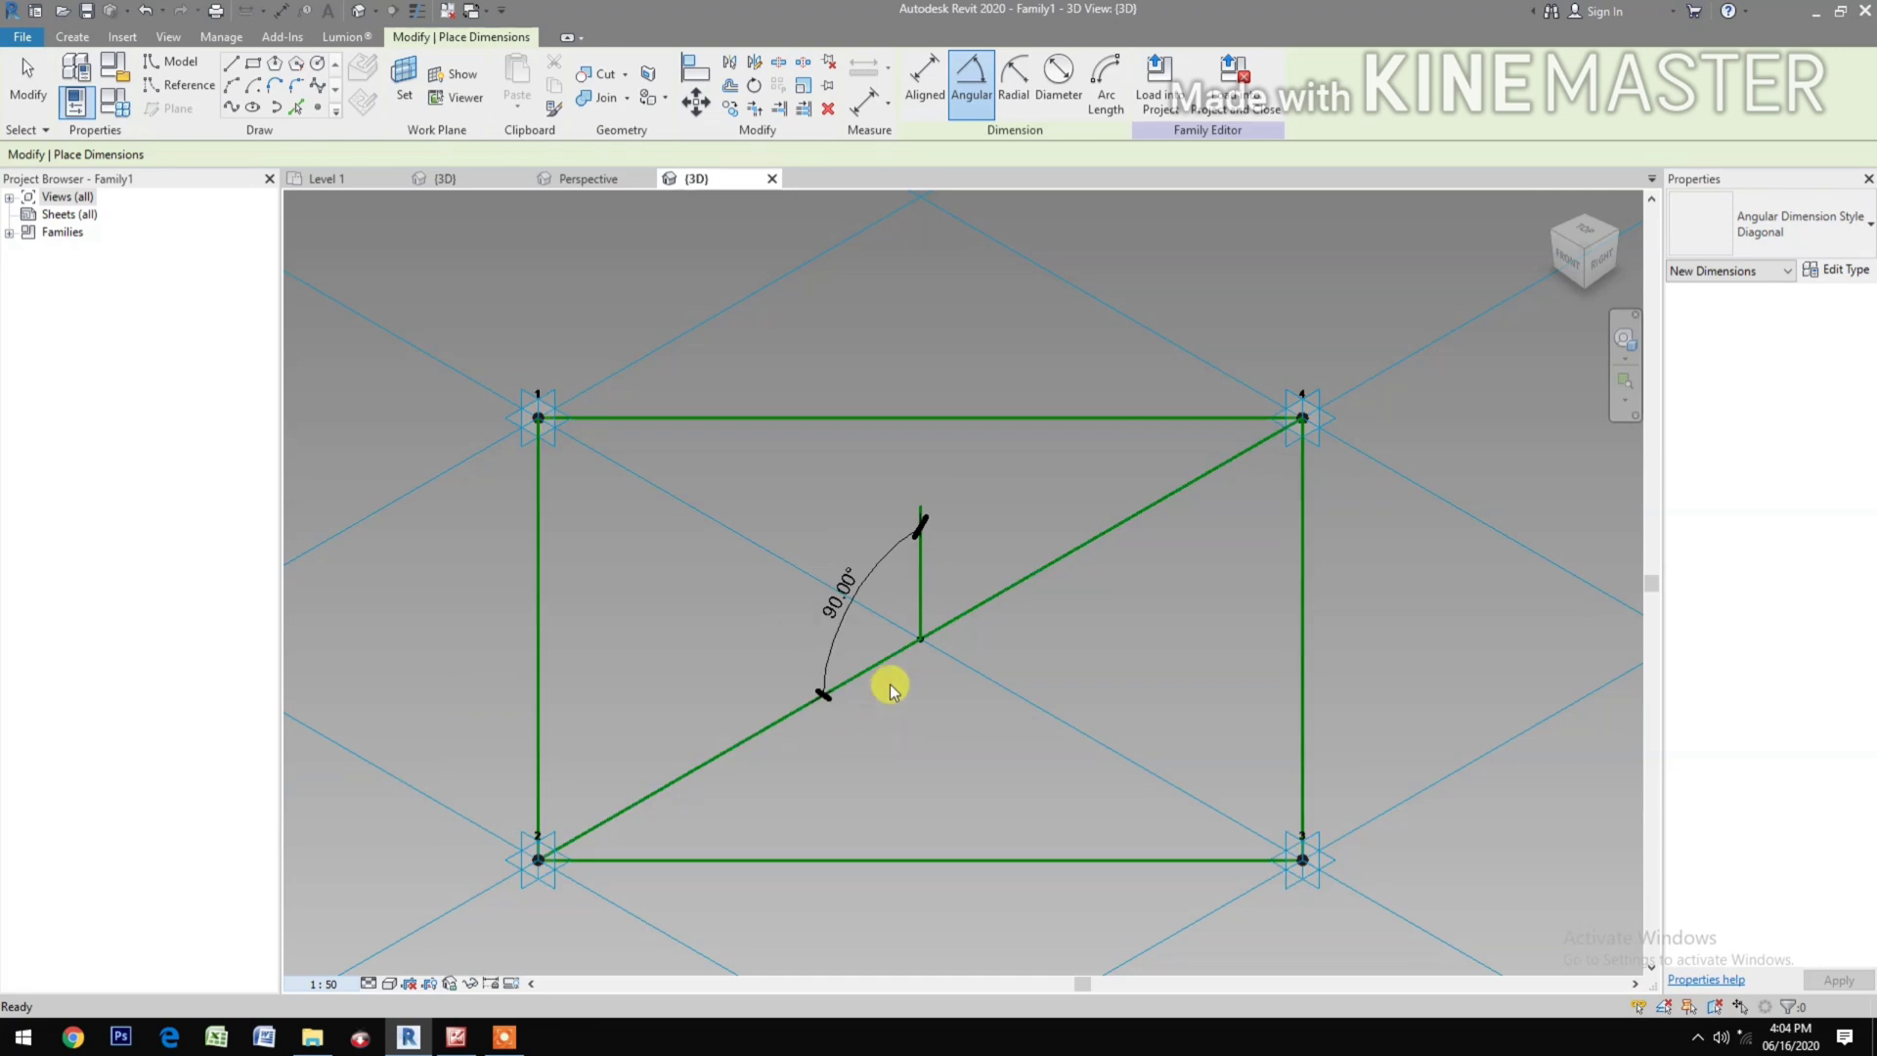
scroll(894, 675, "up", 1)
Step: Label the 90.00° angle dimension with a new instance parameter named Angle
key("Escape")
left_click(878, 526)
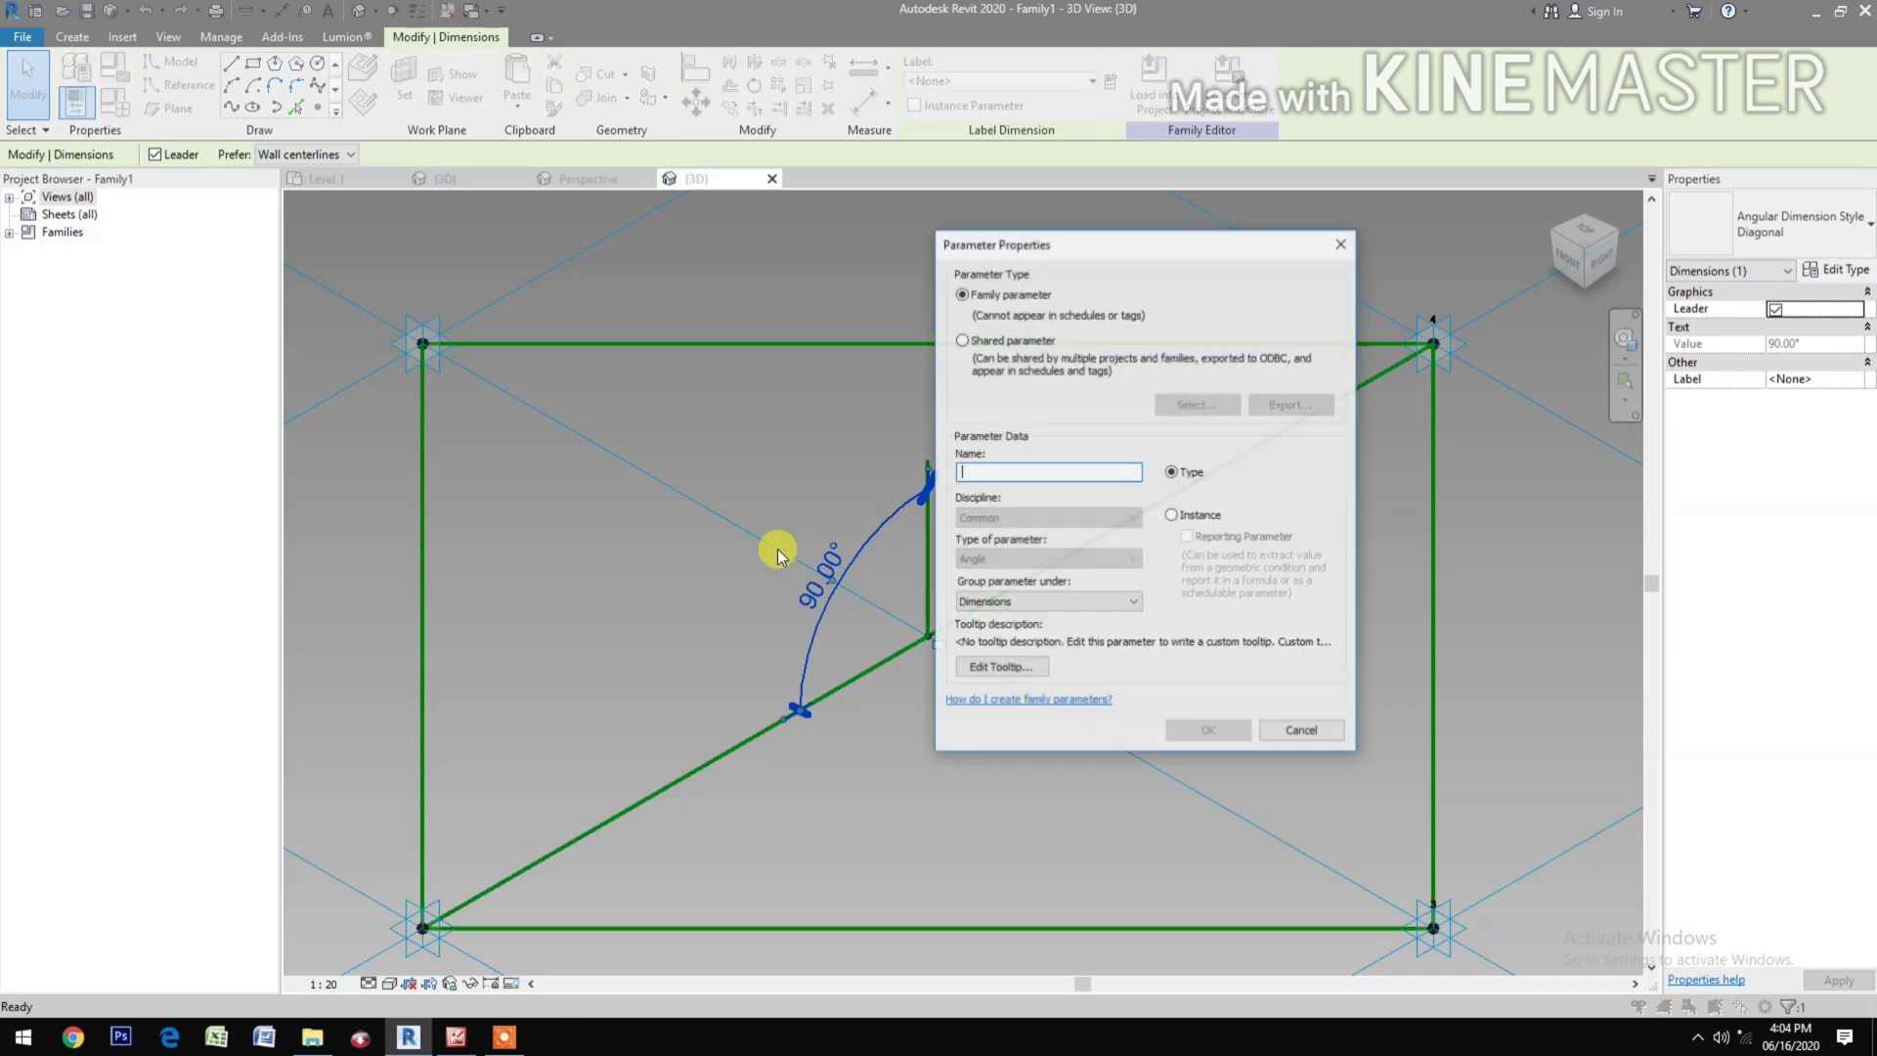
left_click(990, 471)
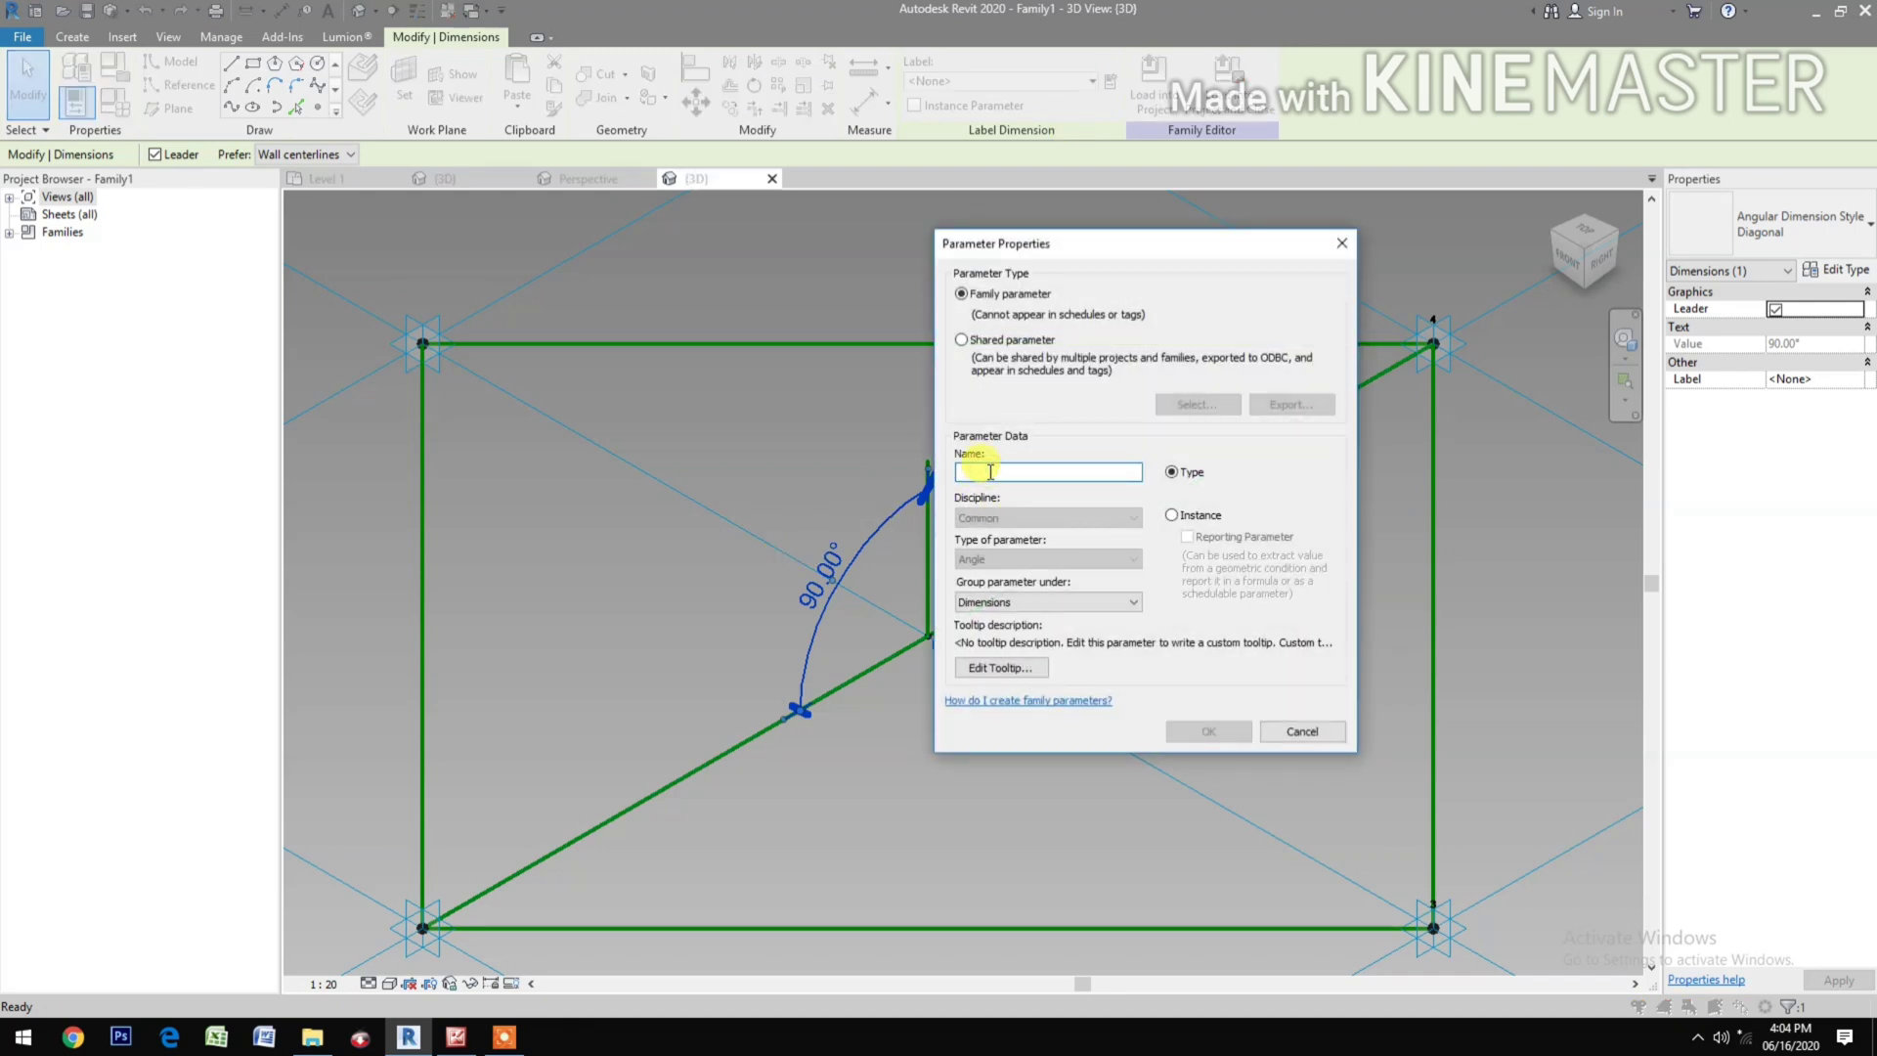
type("Angle")
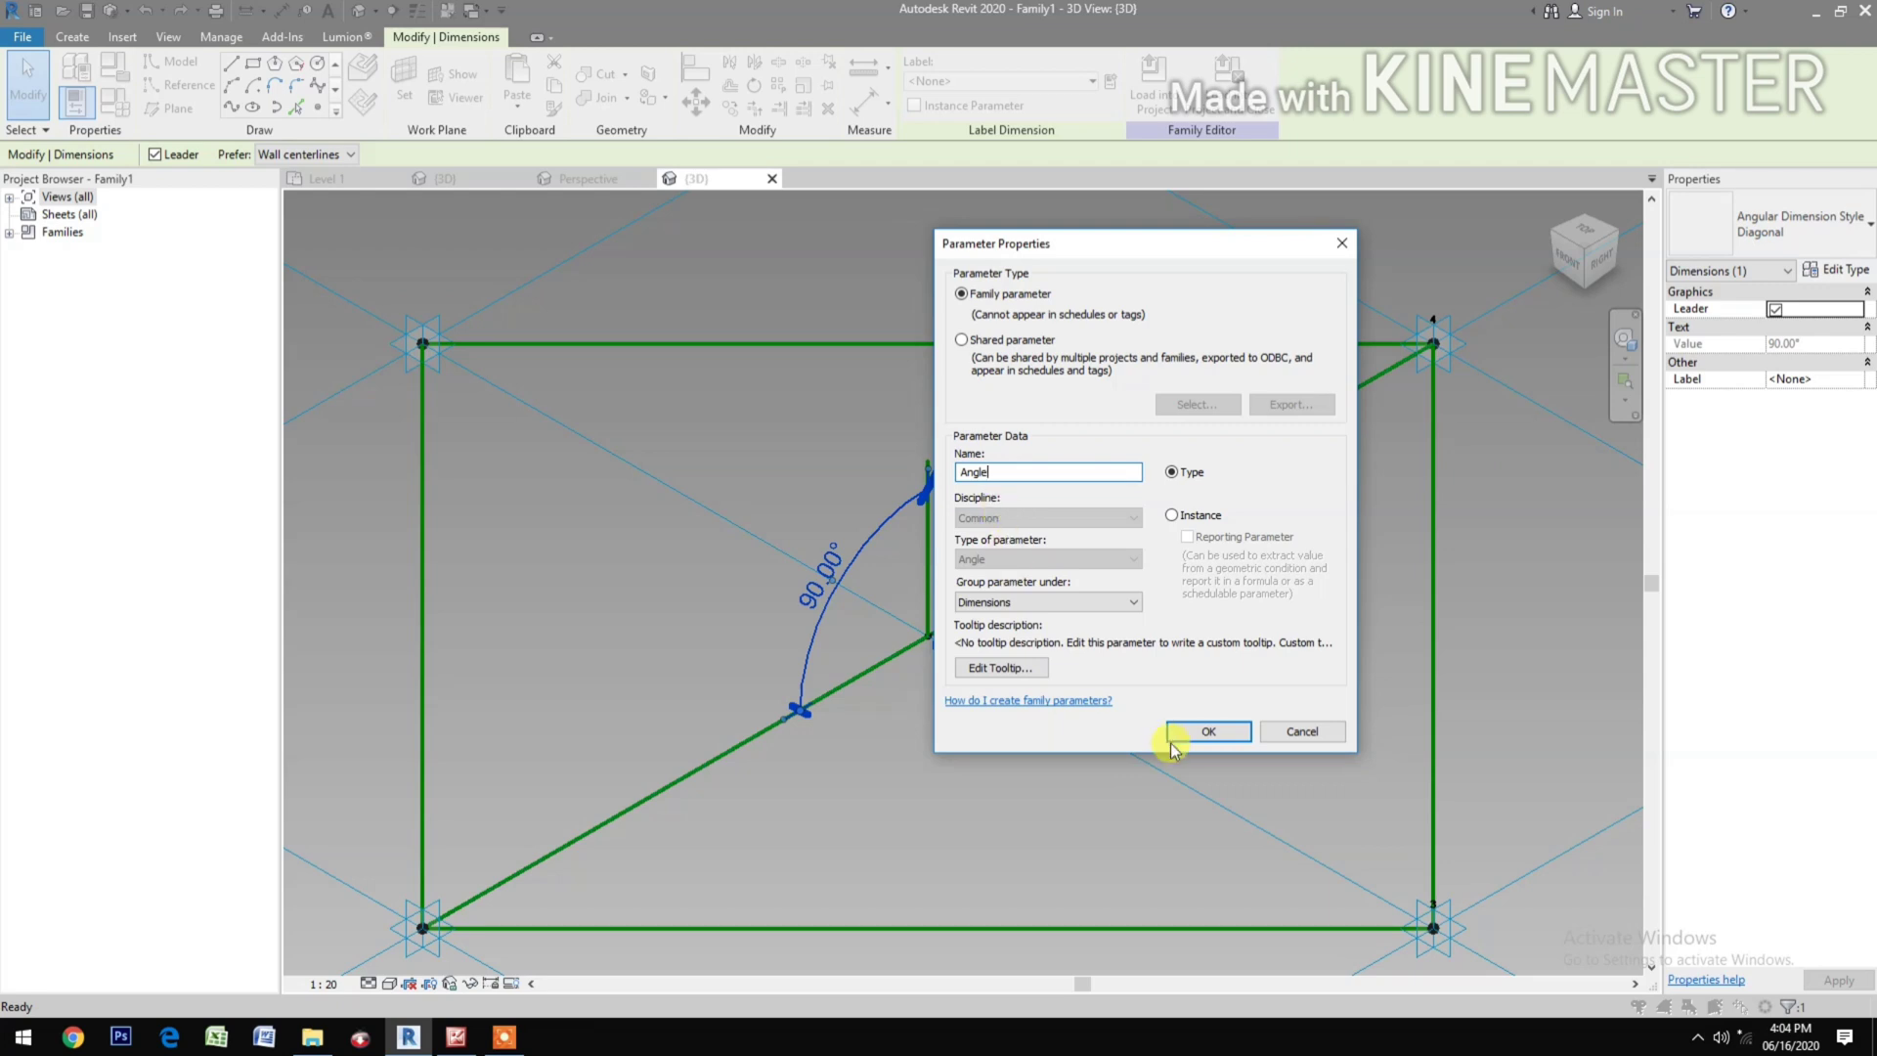
left_click(1176, 514)
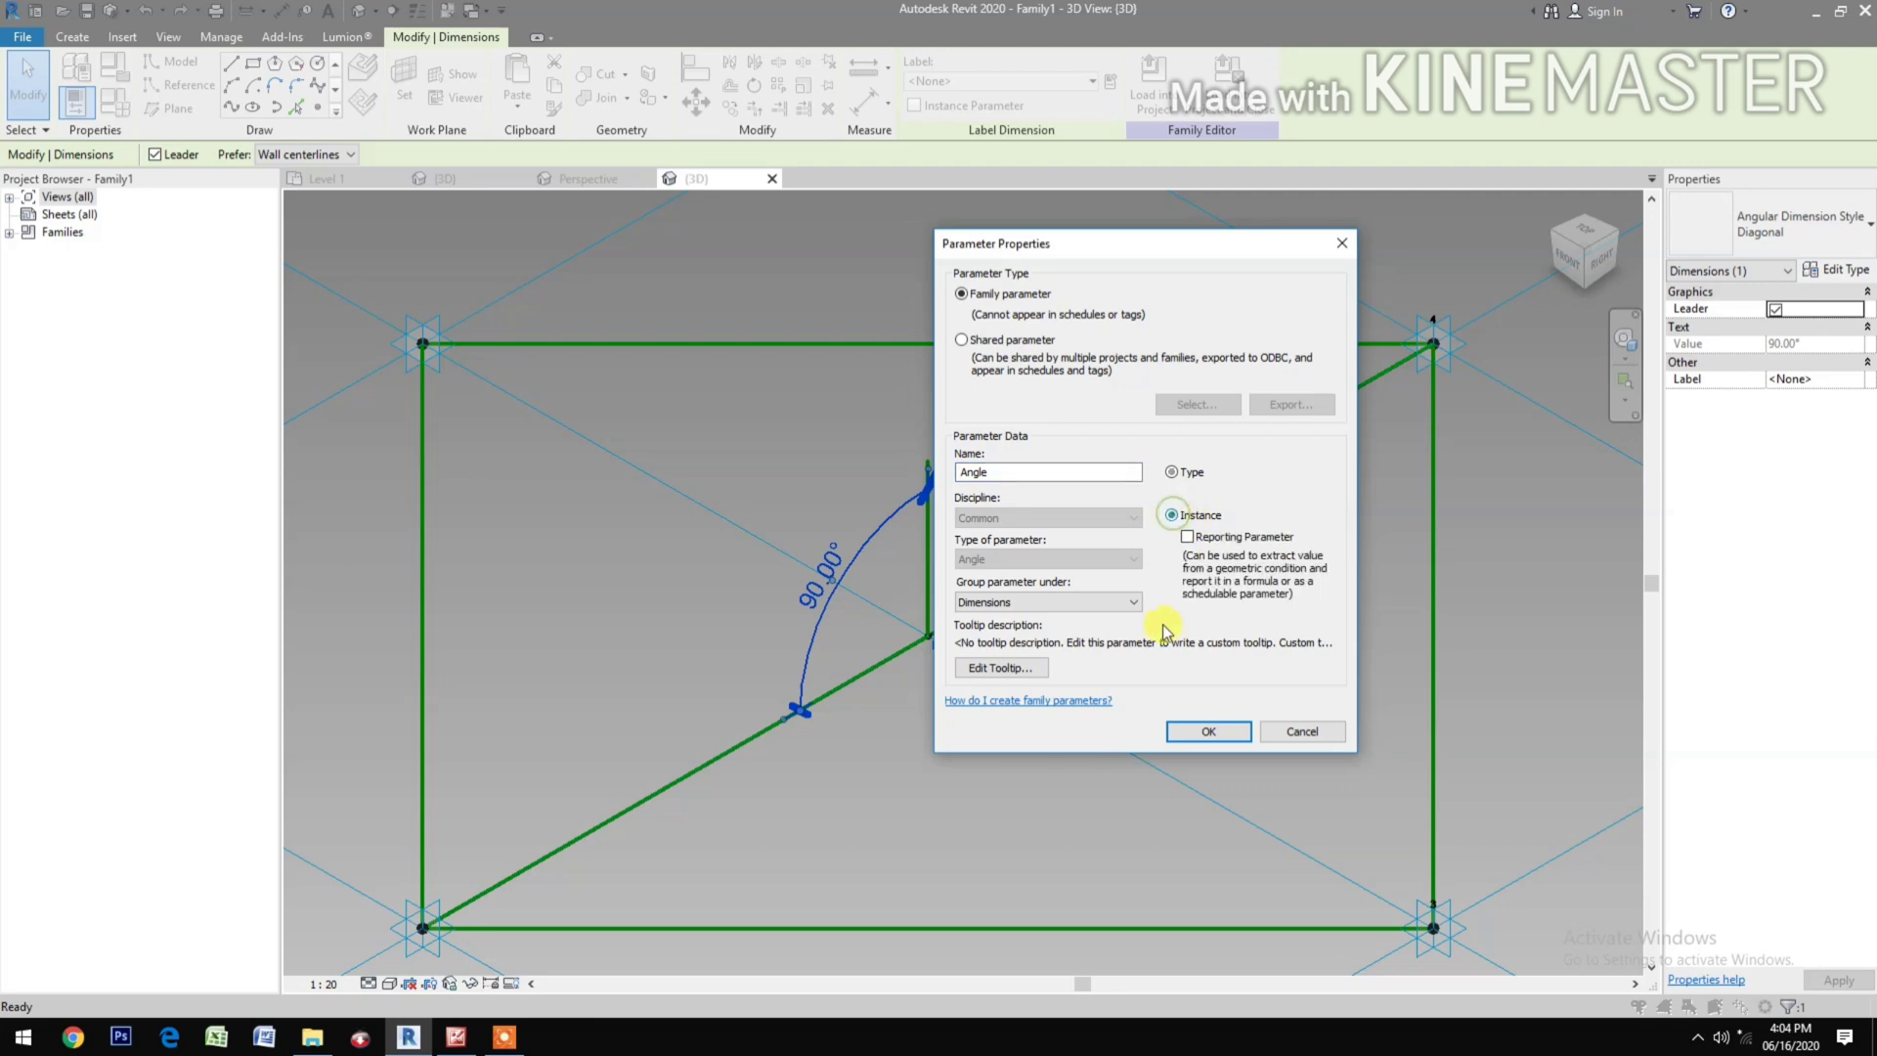
left_click(1197, 729)
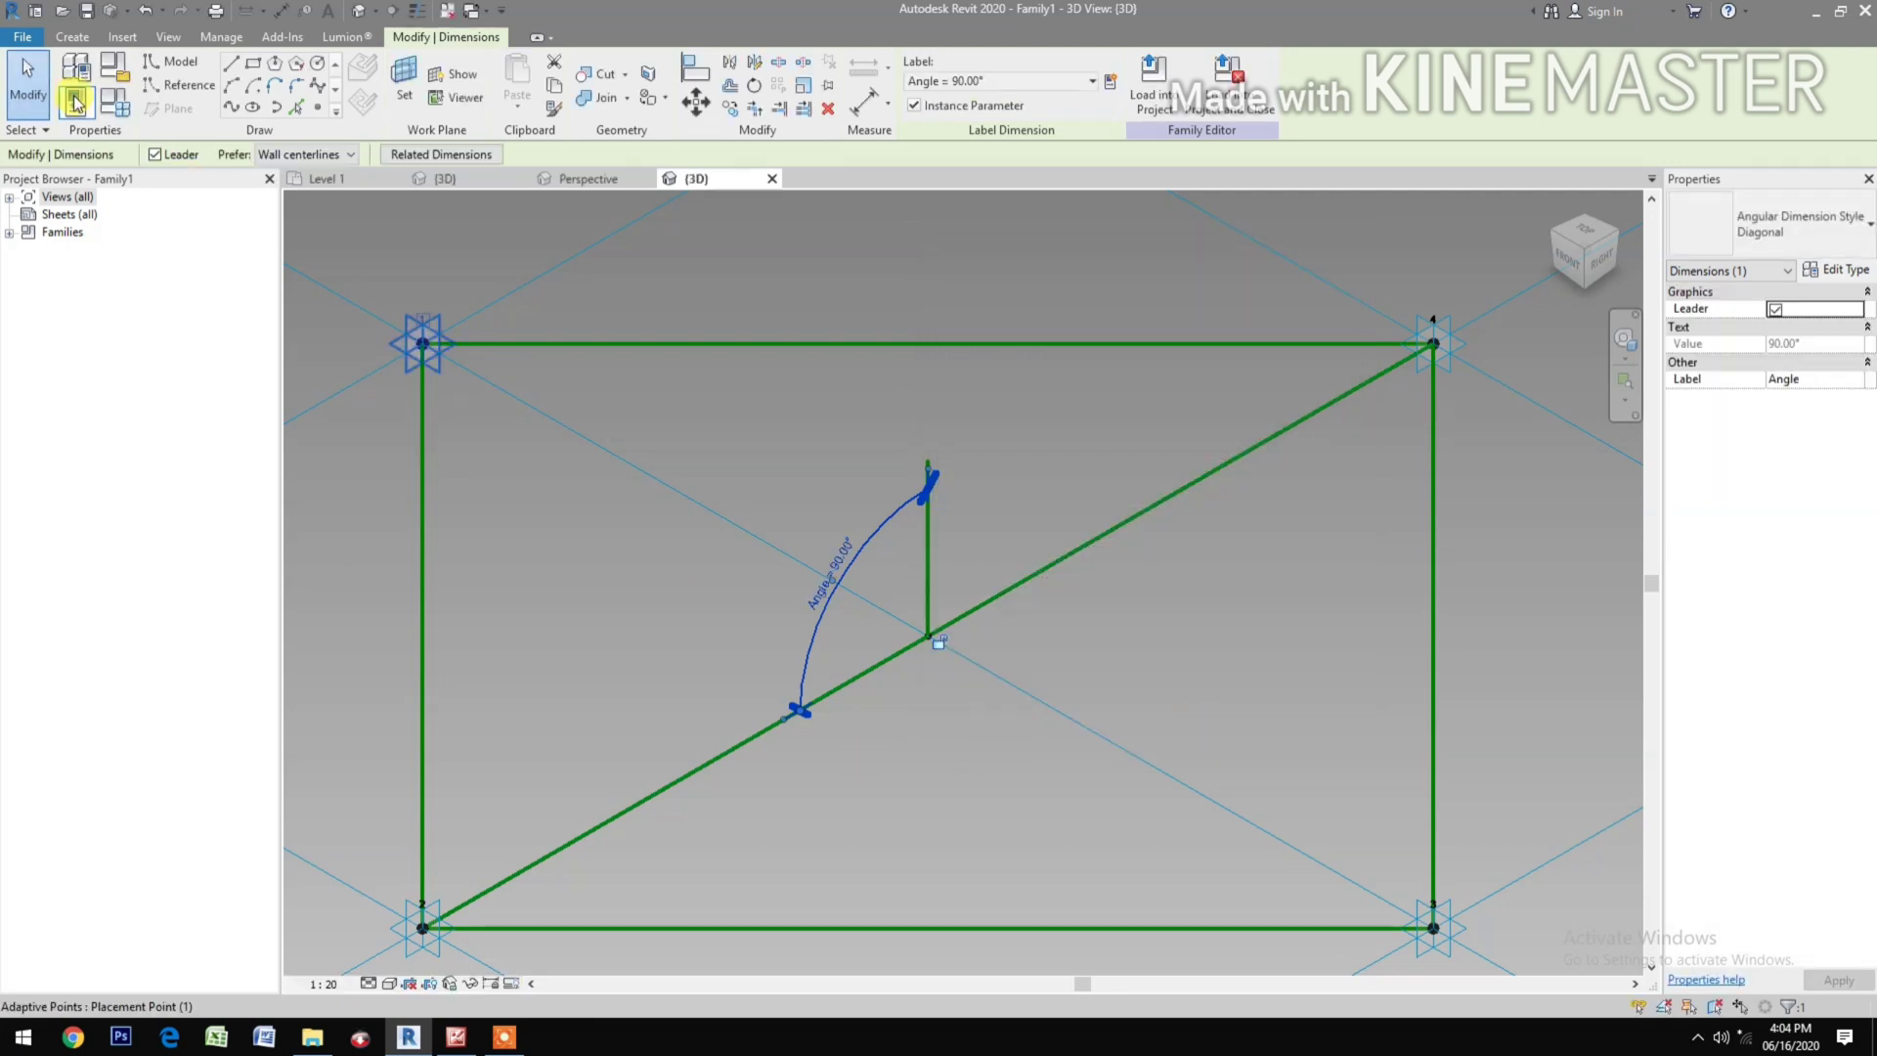
middle_click_drag(904, 836, 931, 849)
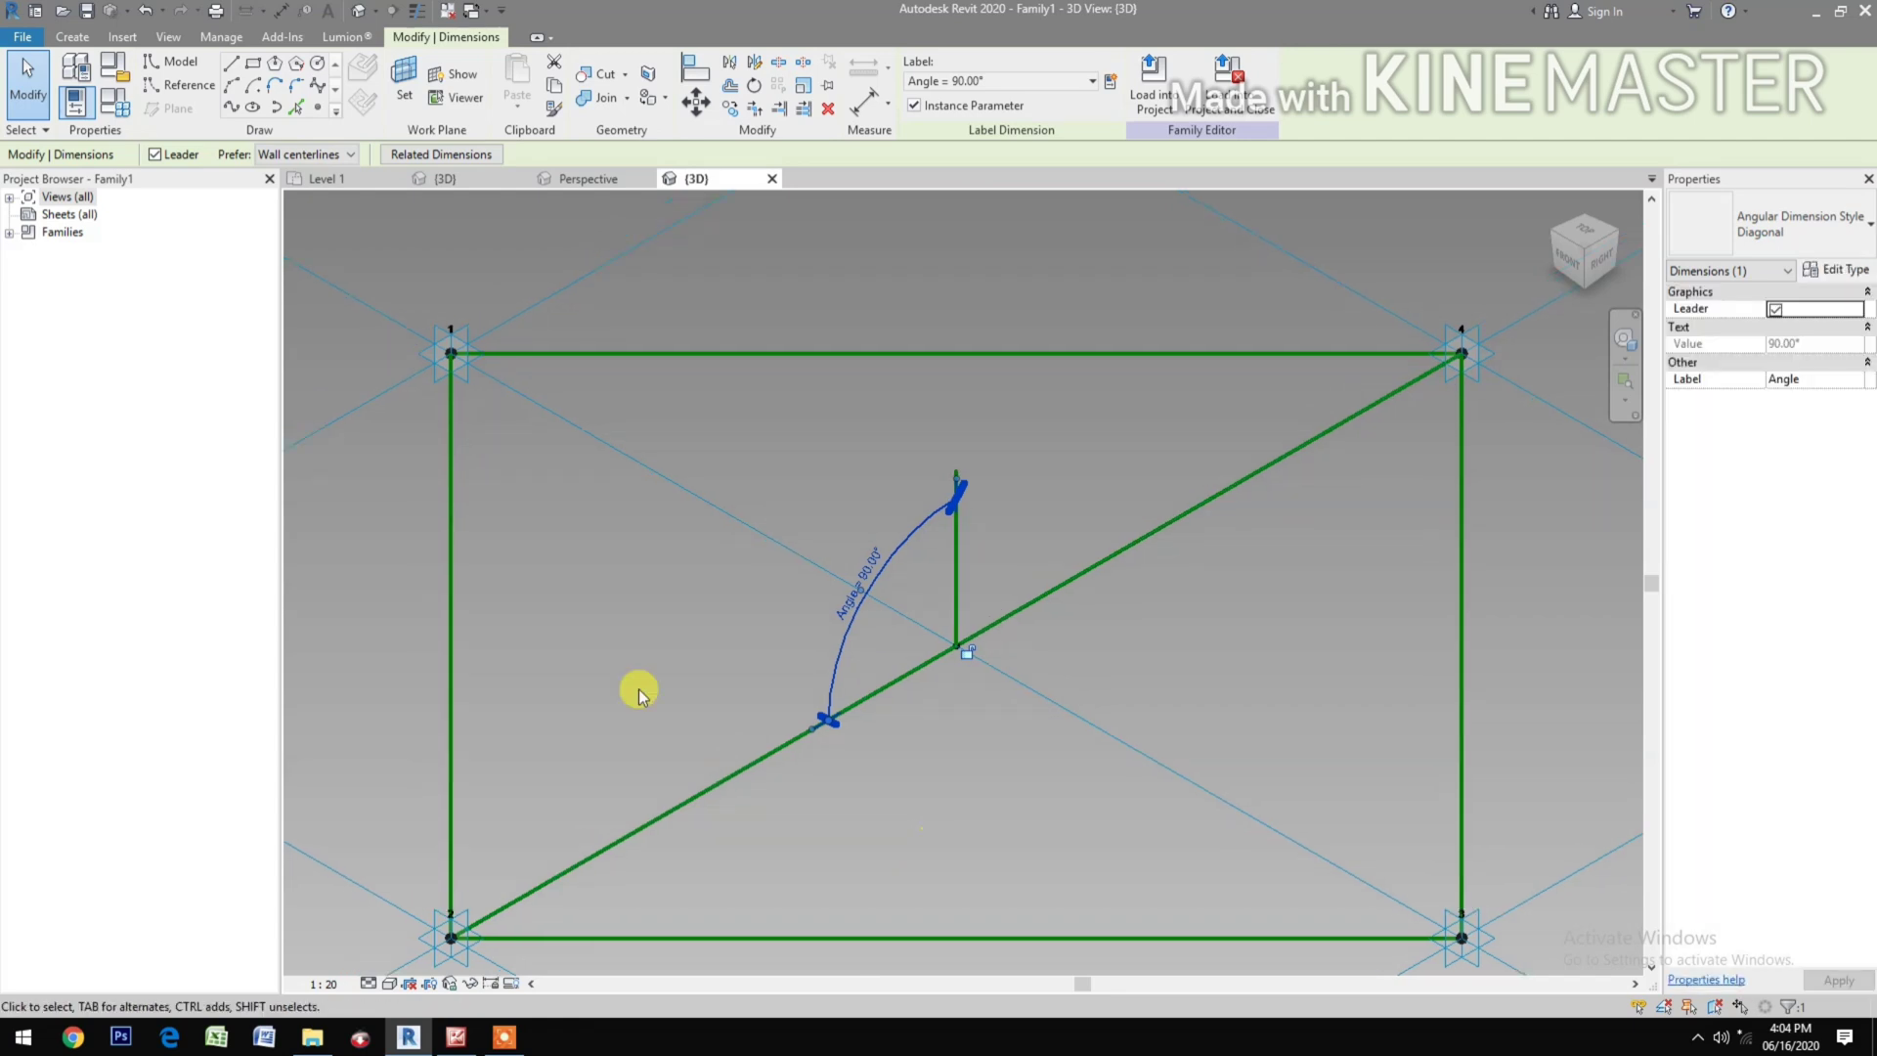
Step: Set the Angle parameter to 30 in Family Types, apply it, and close the dialog
left_click(116, 101)
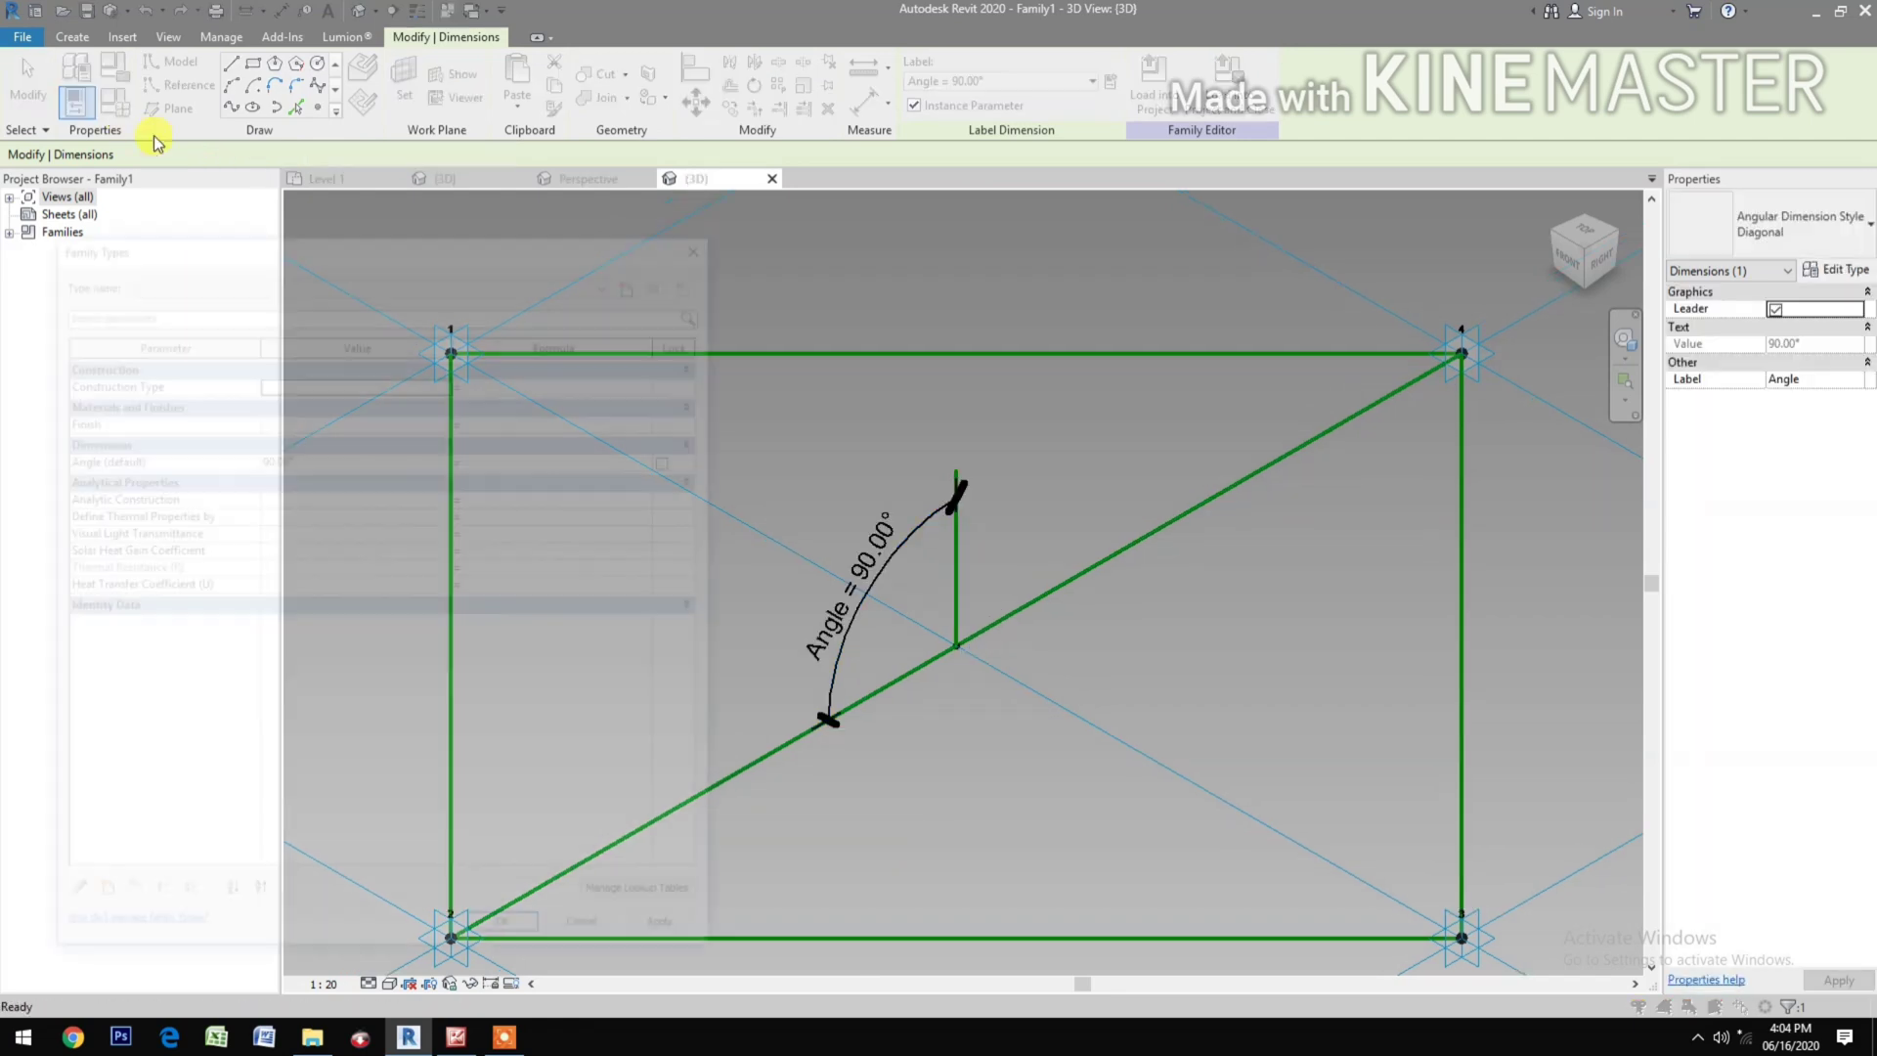
left_click(342, 460)
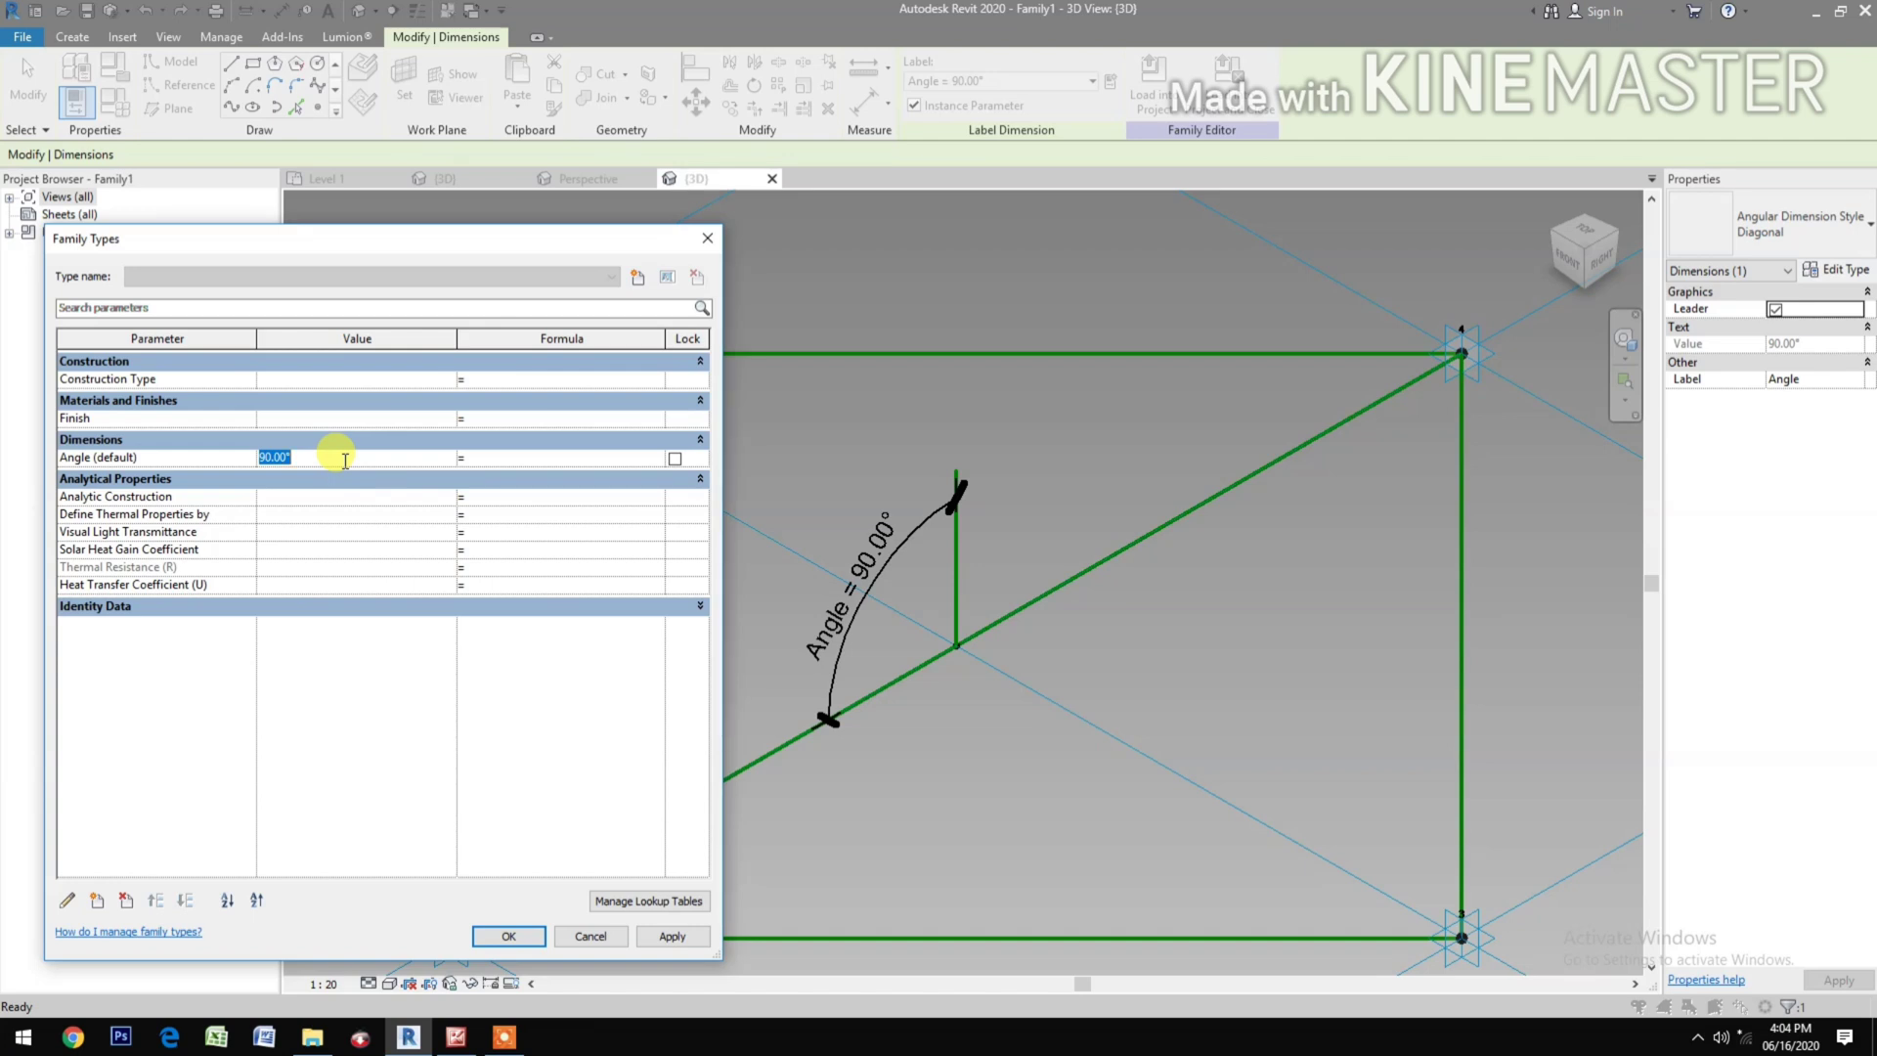
type("30")
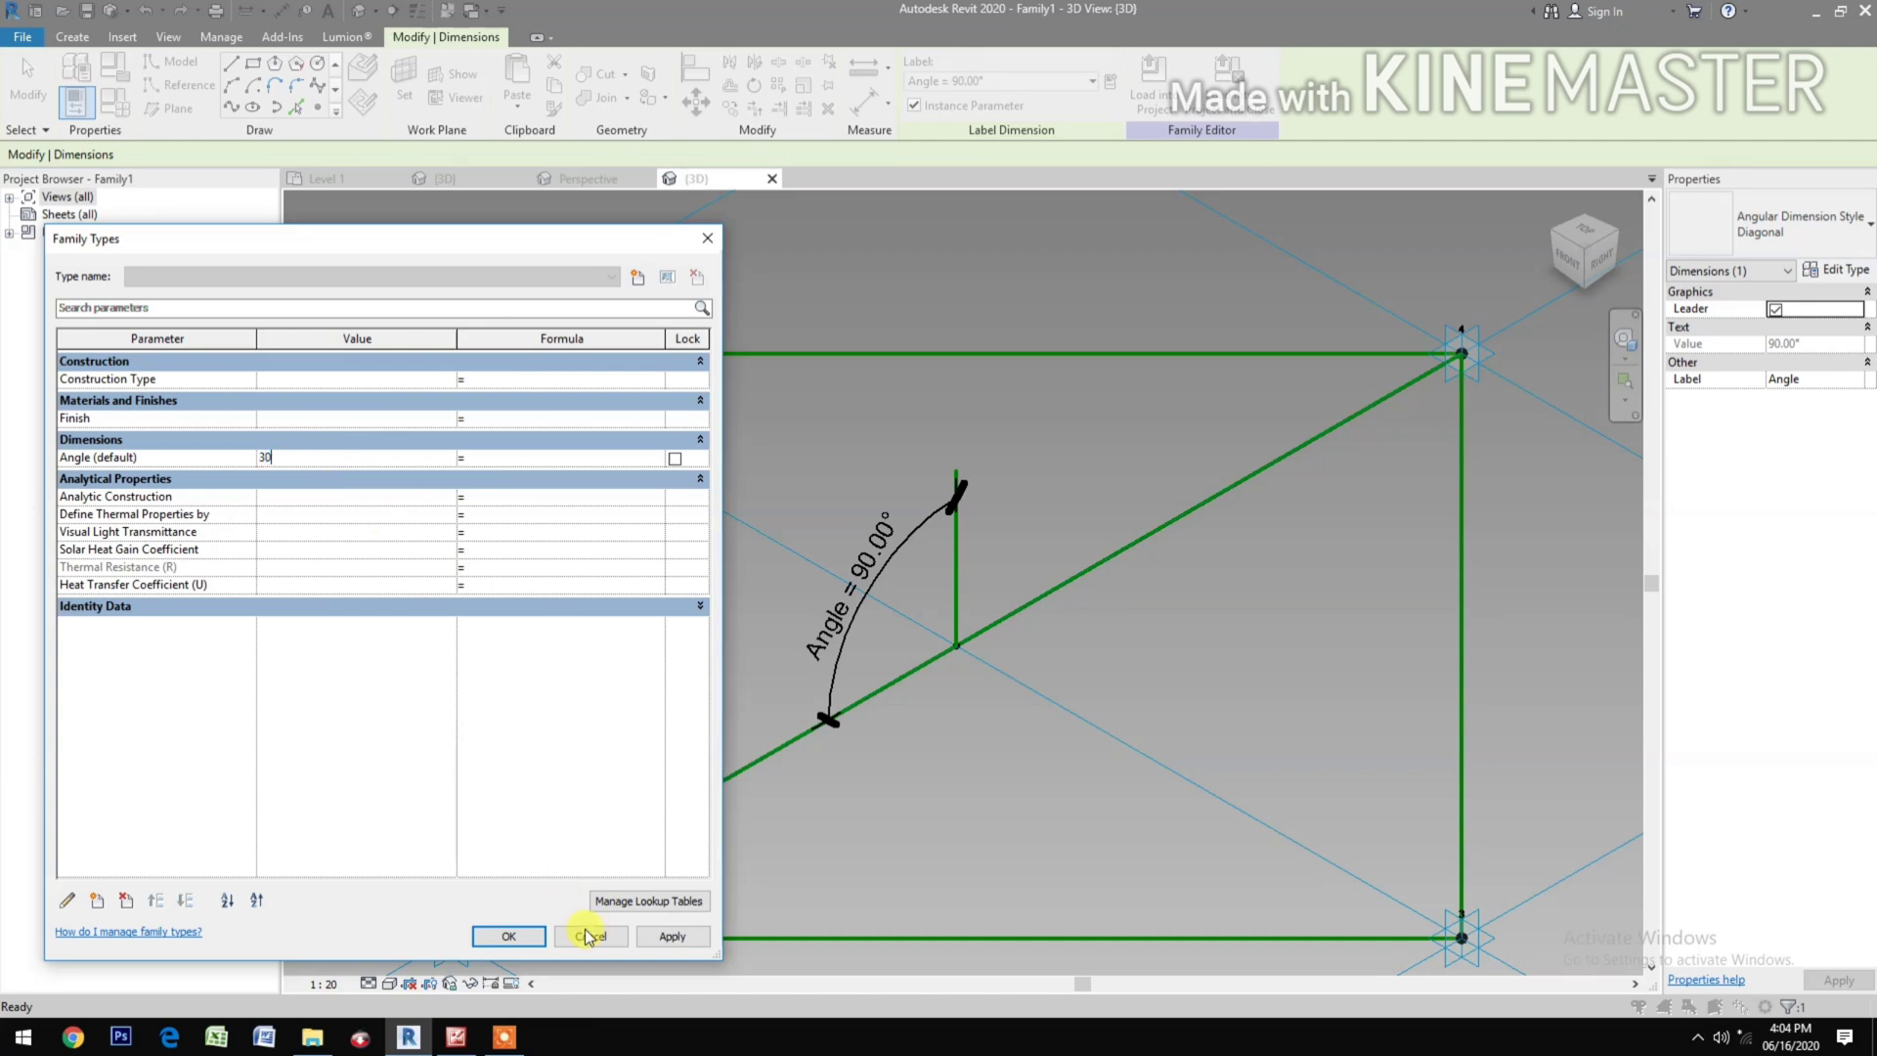
left_click(661, 938)
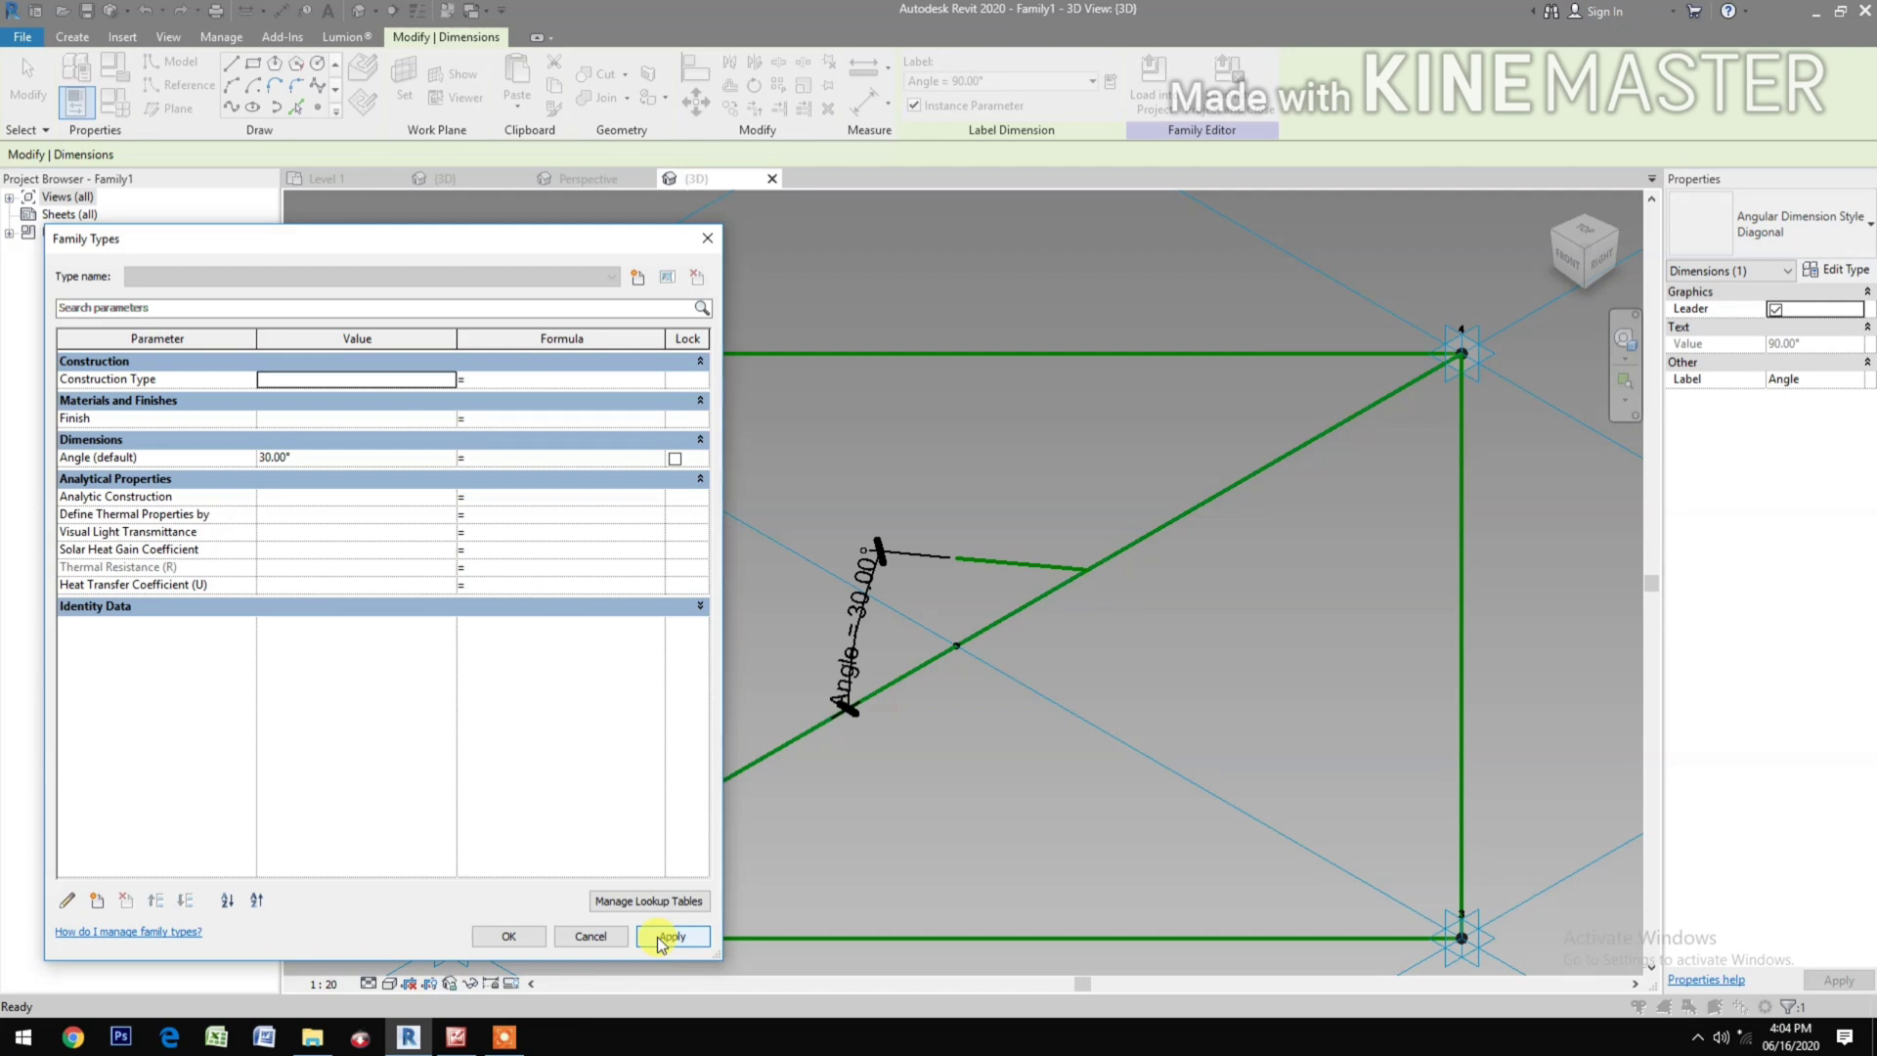
left_click(585, 942)
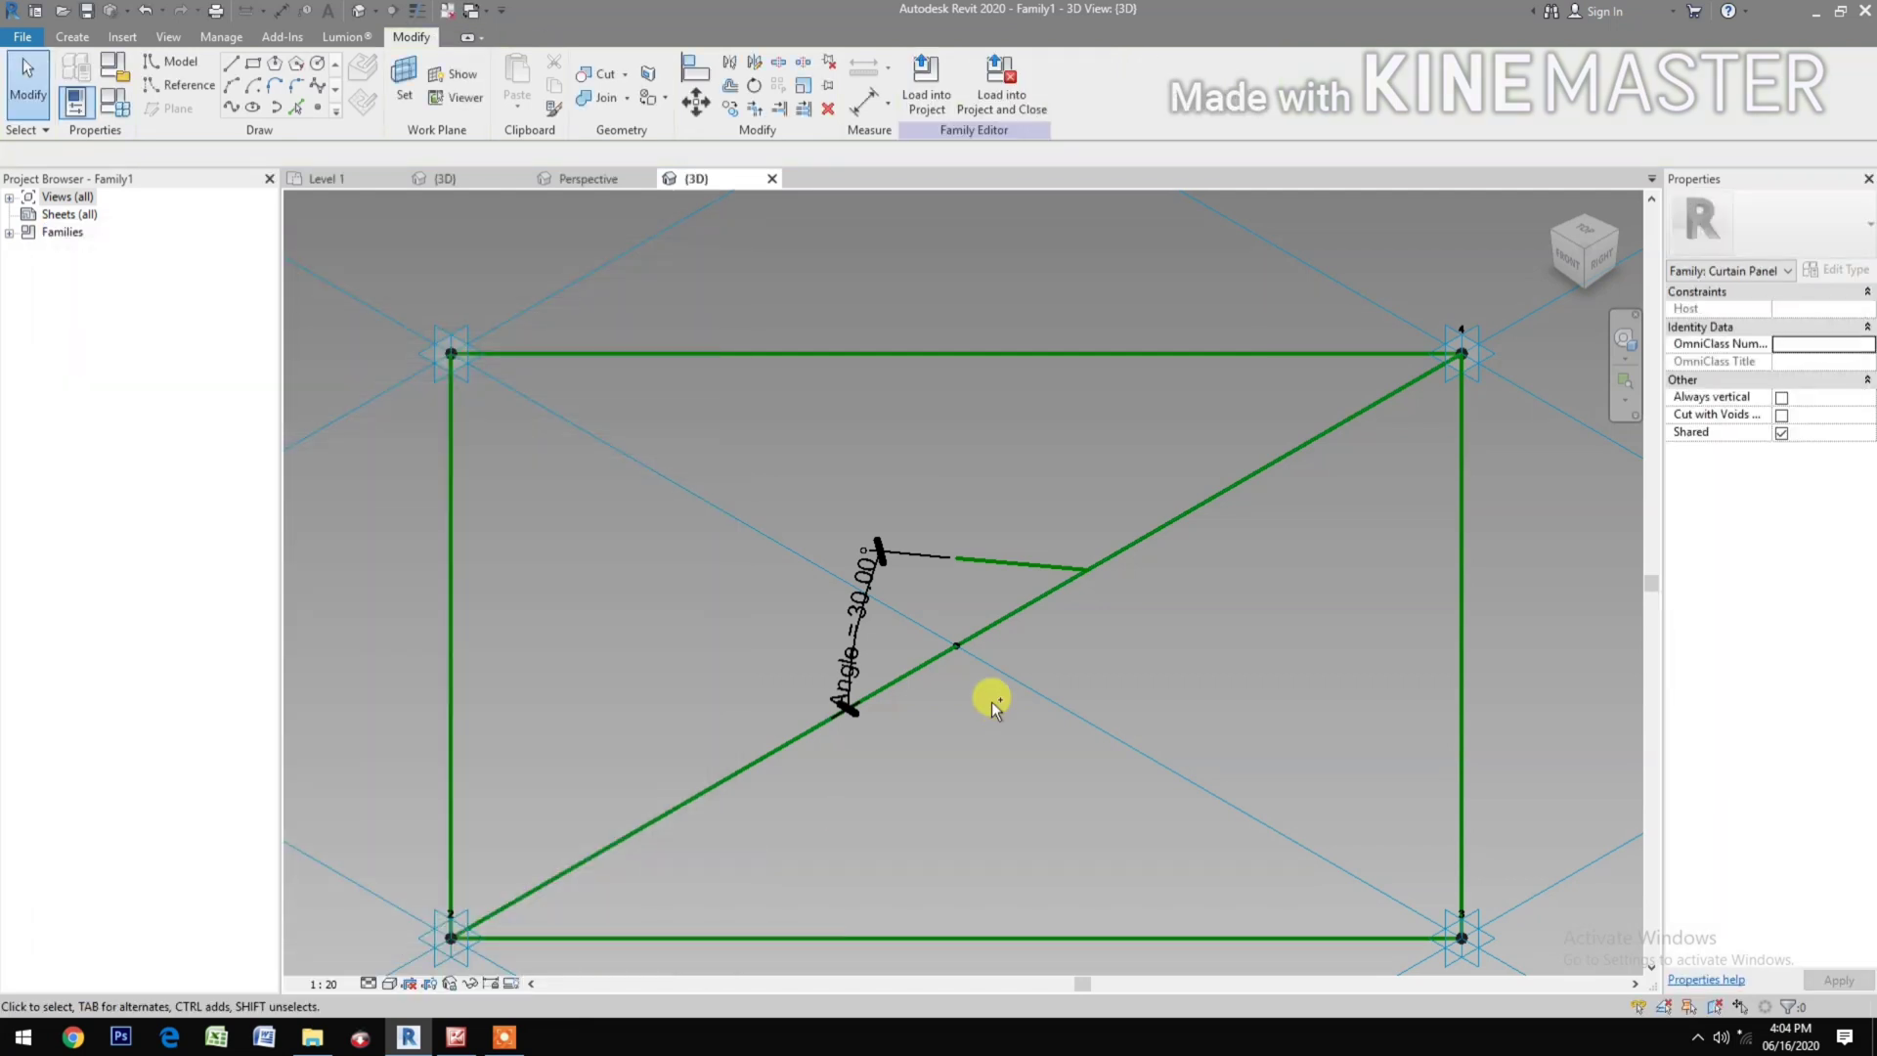
Step: Drag the vertical reference line off the diagonal's midpoint
left_click(955, 590)
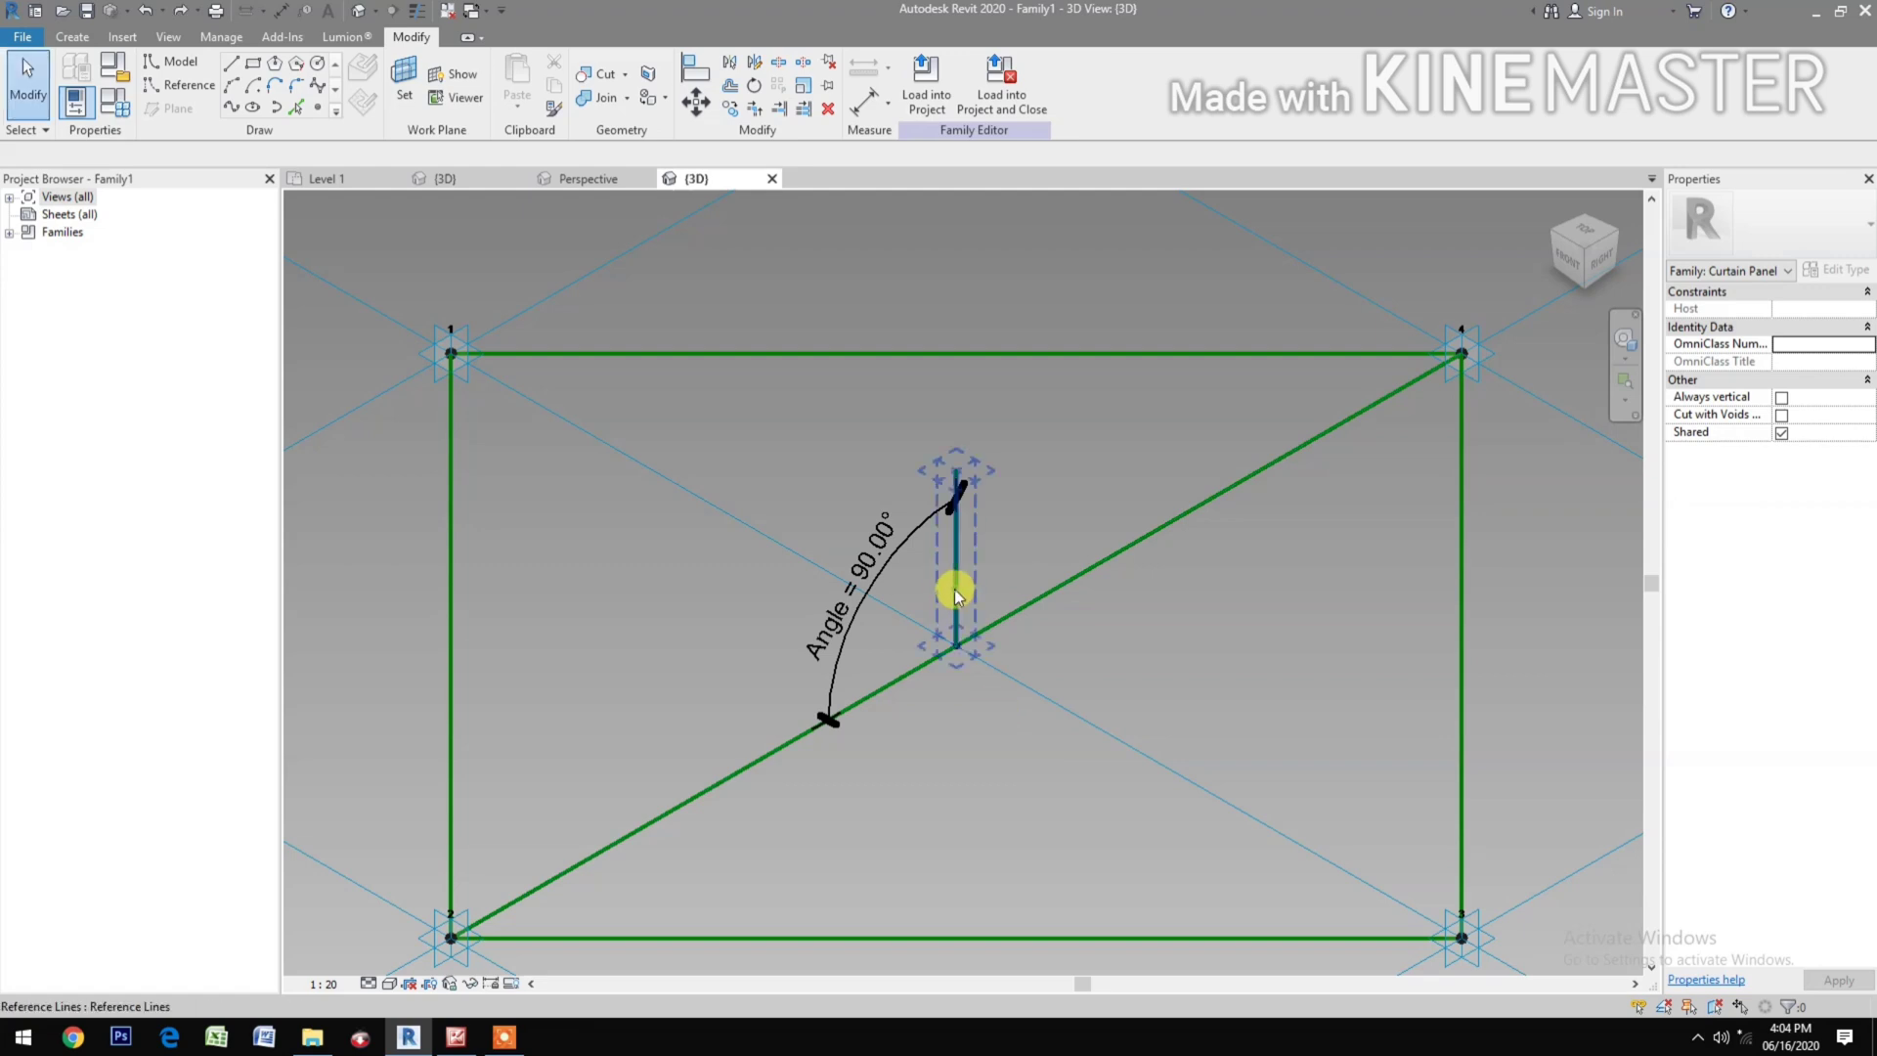
left_click(1028, 539)
left_click_drag(968, 571, 1028, 540)
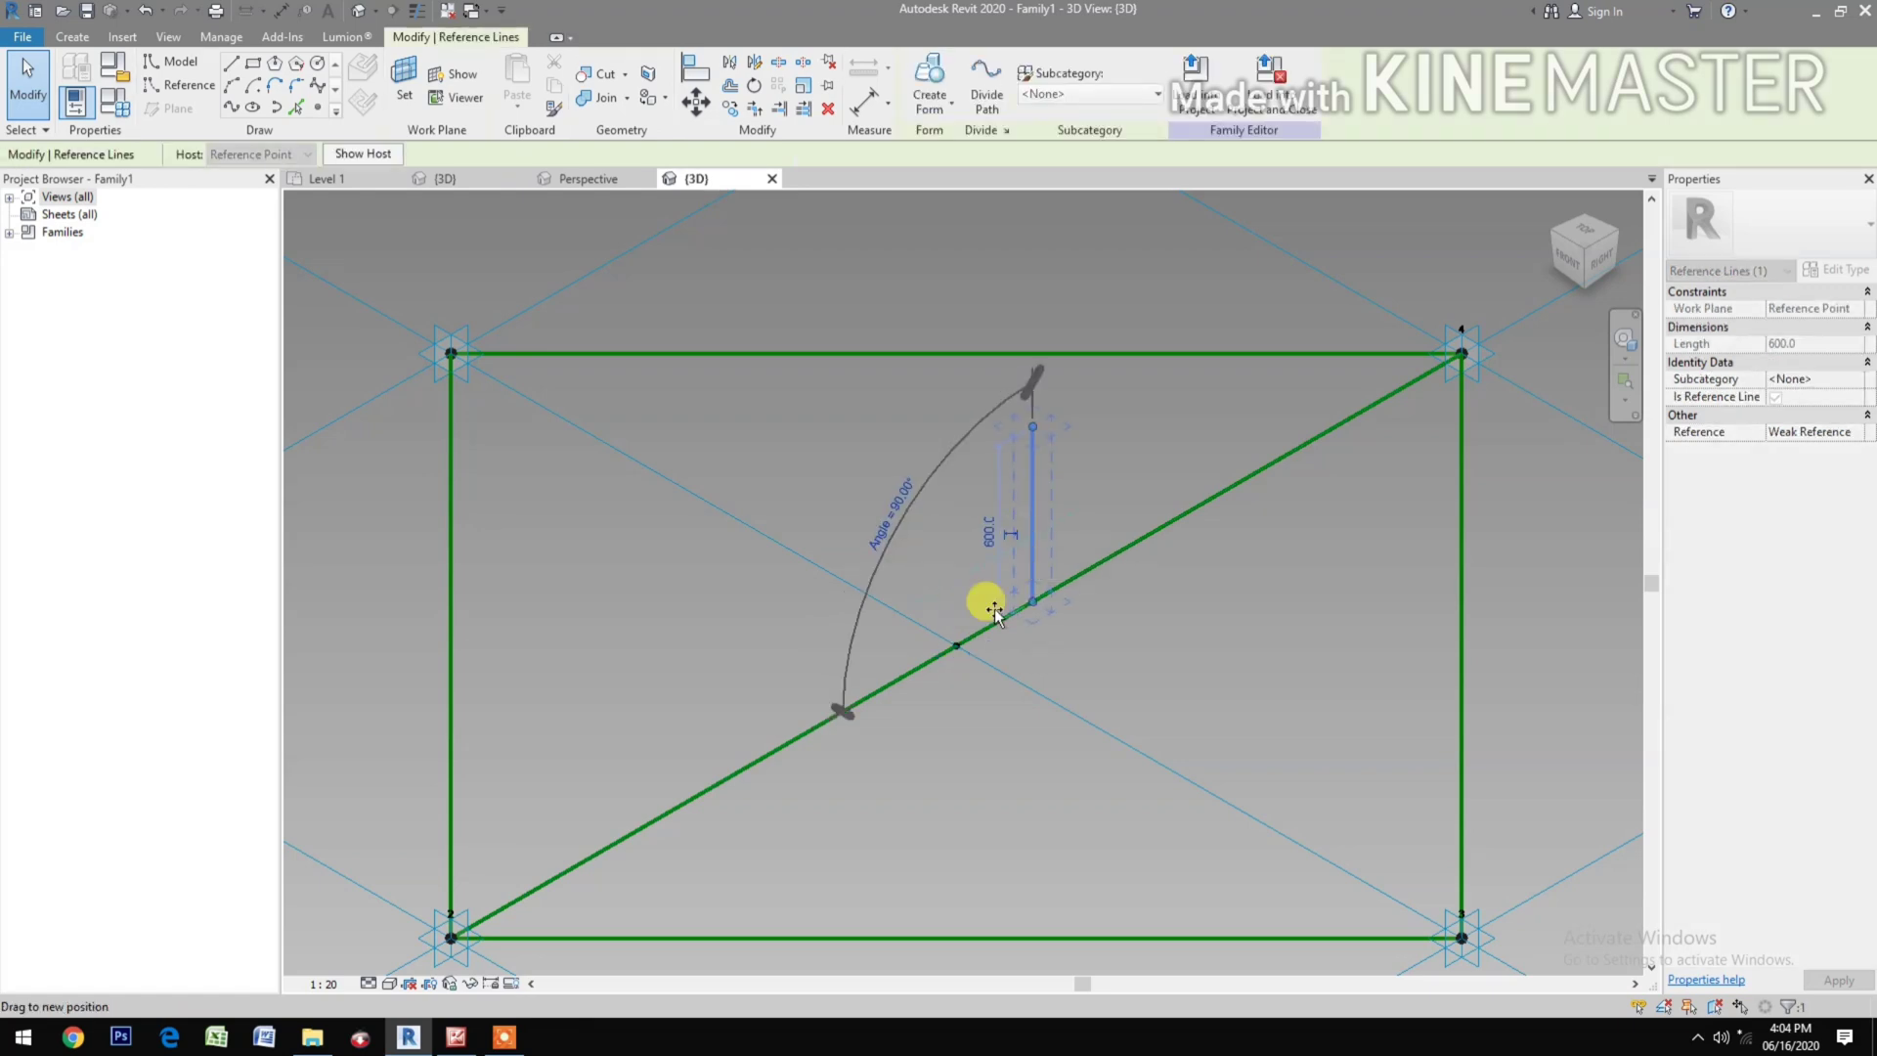
left_click(953, 689)
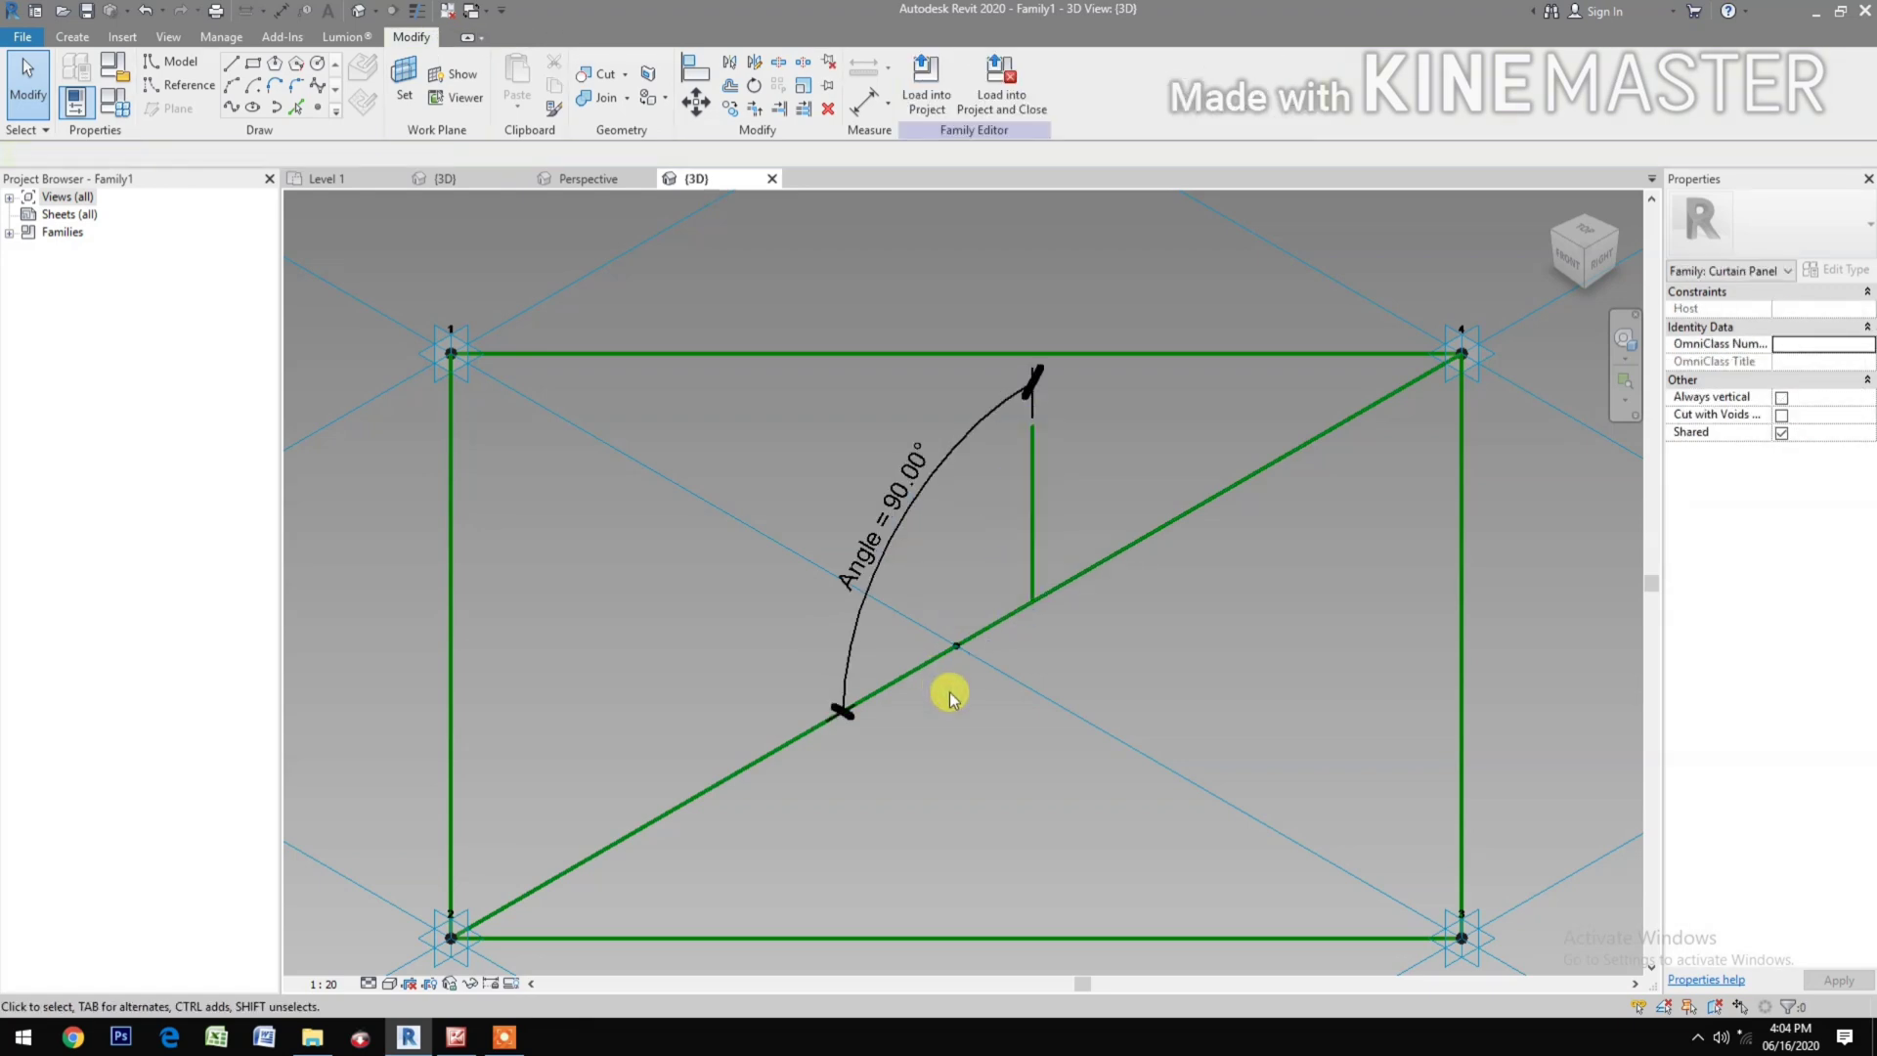
Step: Align the vertical reference line to the midpoint reference point and lock it
key("a")
key("l")
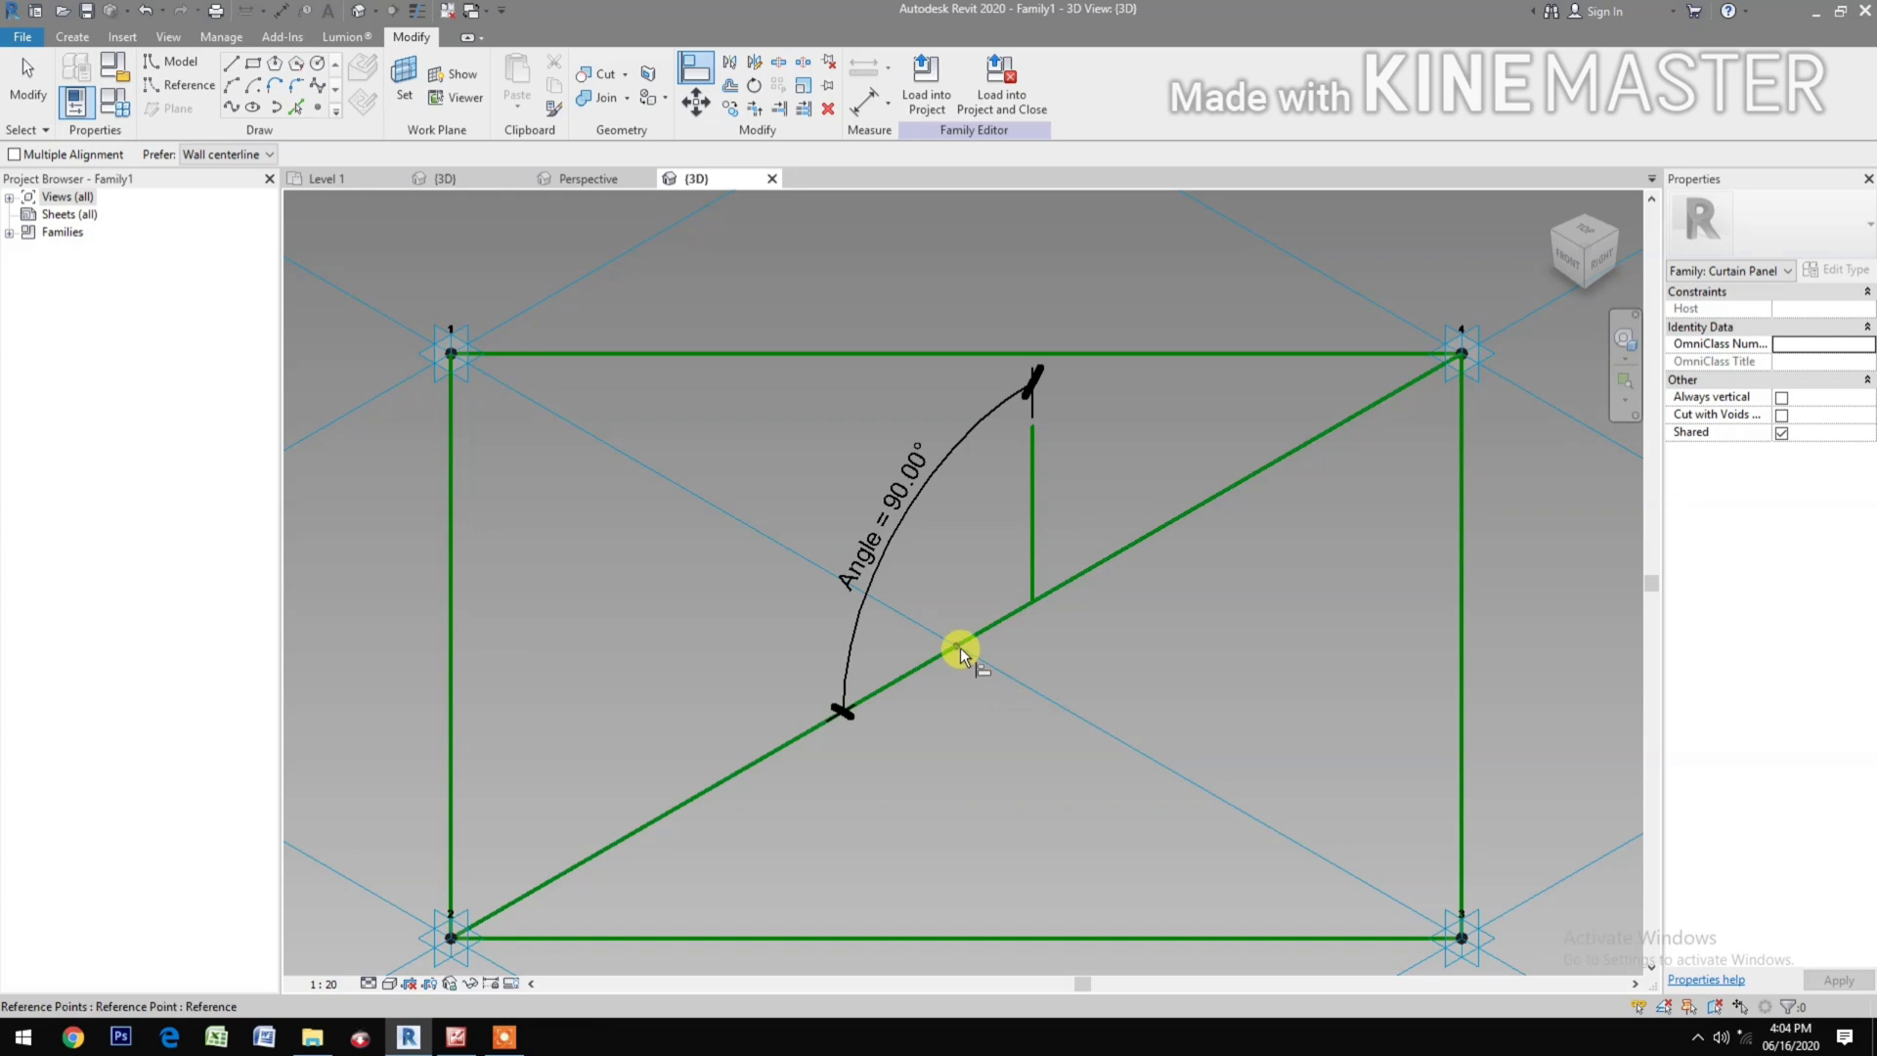
left_click(960, 647)
left_click(1028, 548)
left_click(930, 596)
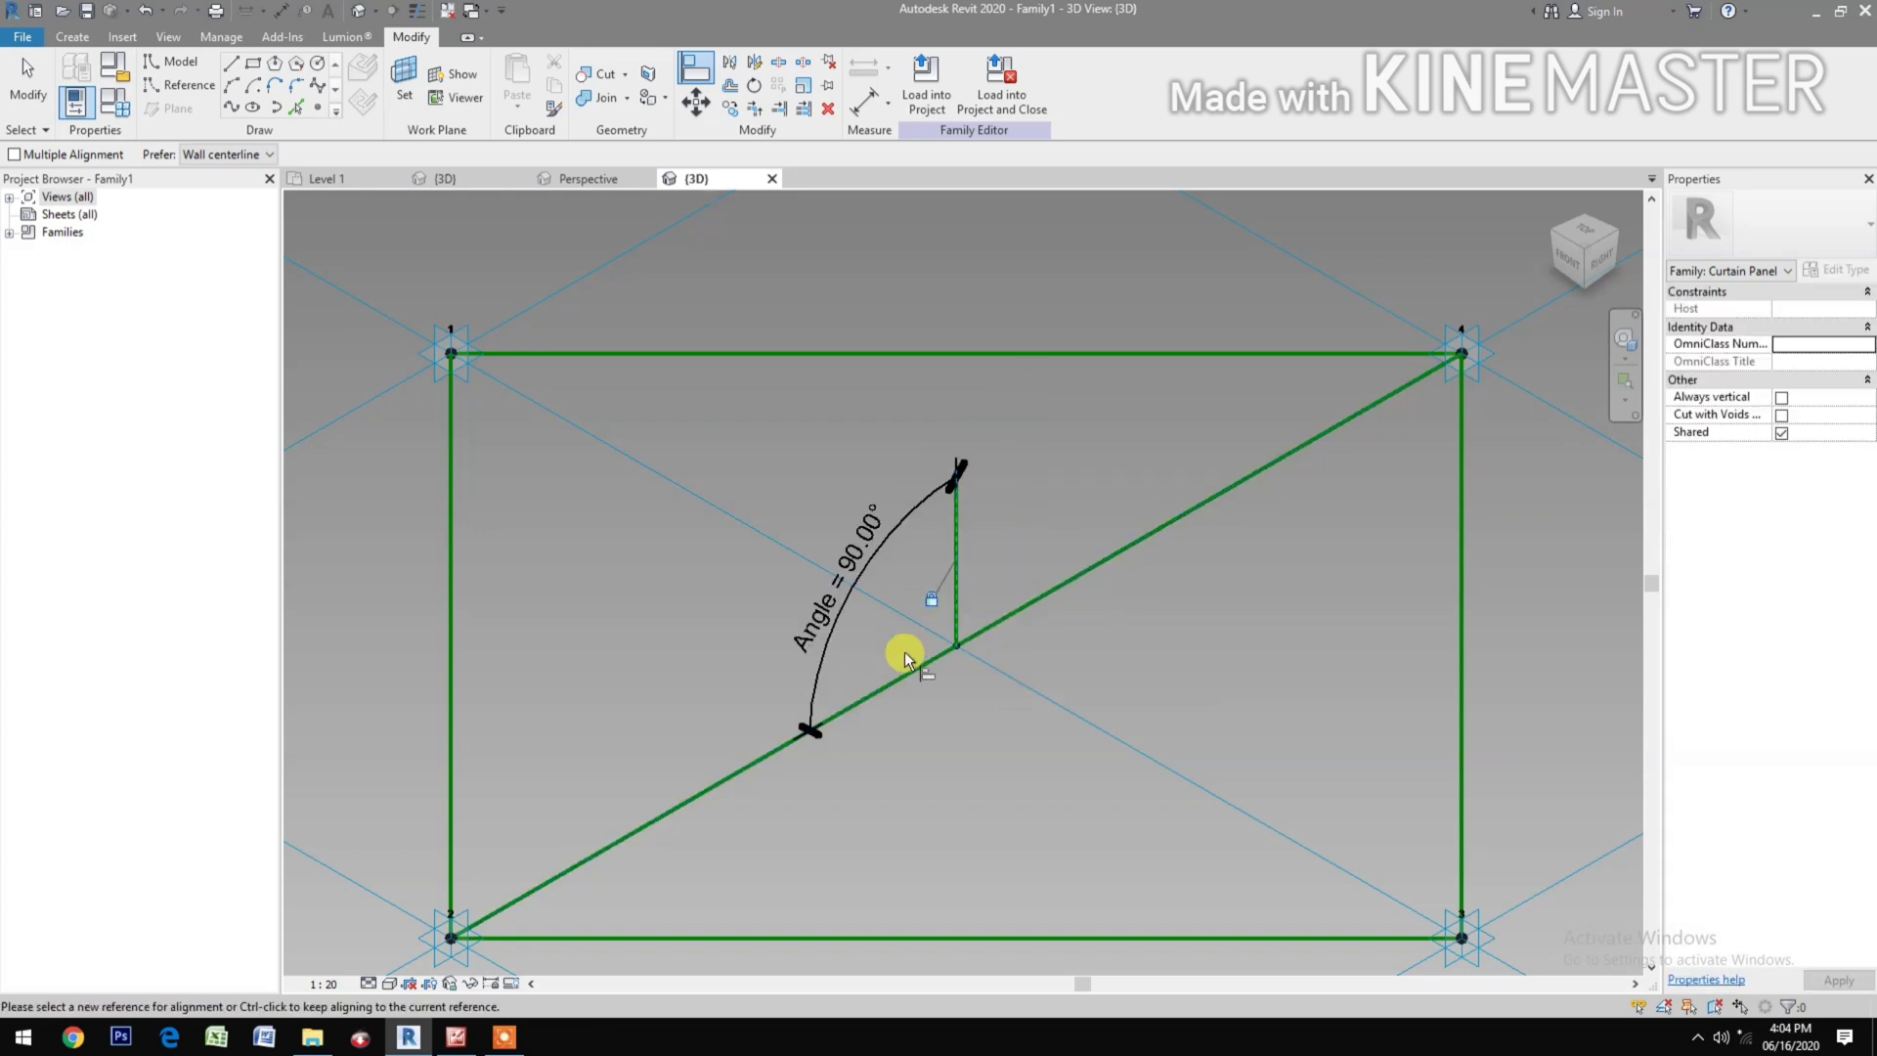
key("Escape")
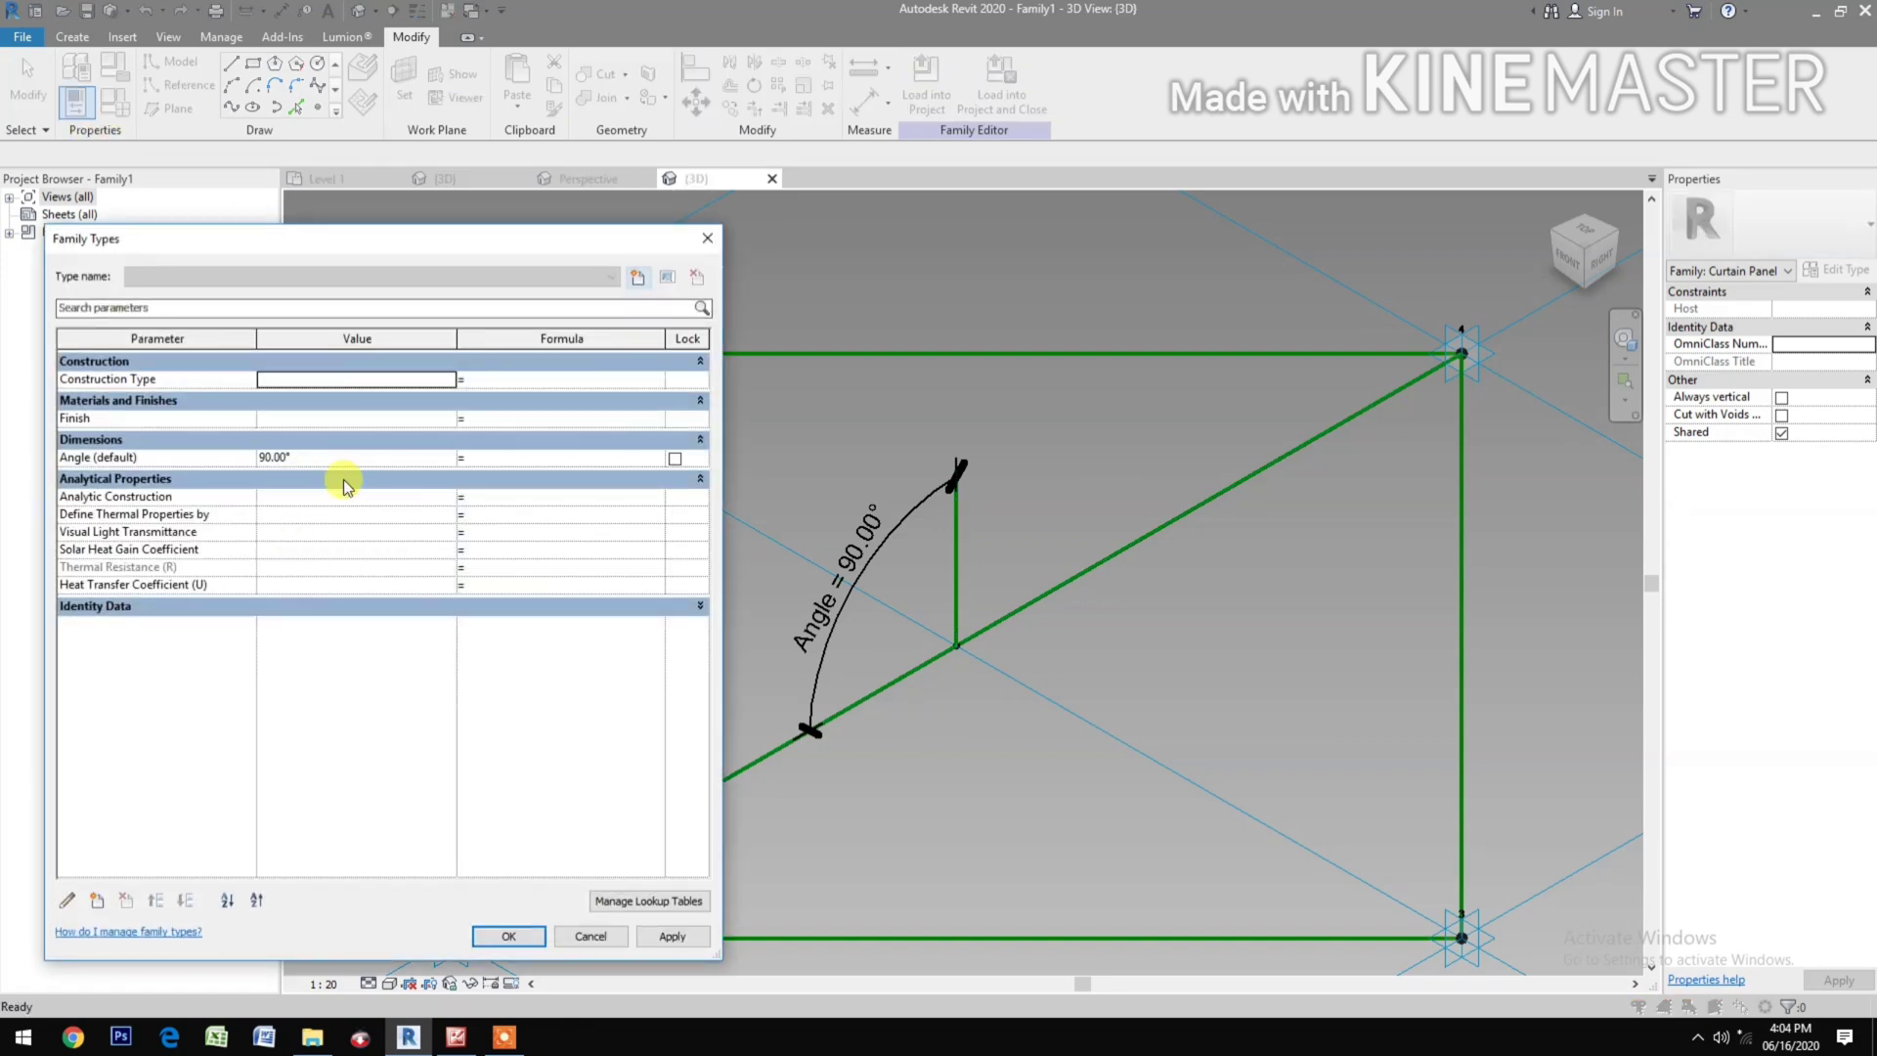
Step: Flex the Angle parameter to 30° and then 50° to check the line stays pinned
left_click(356, 457)
type("3")
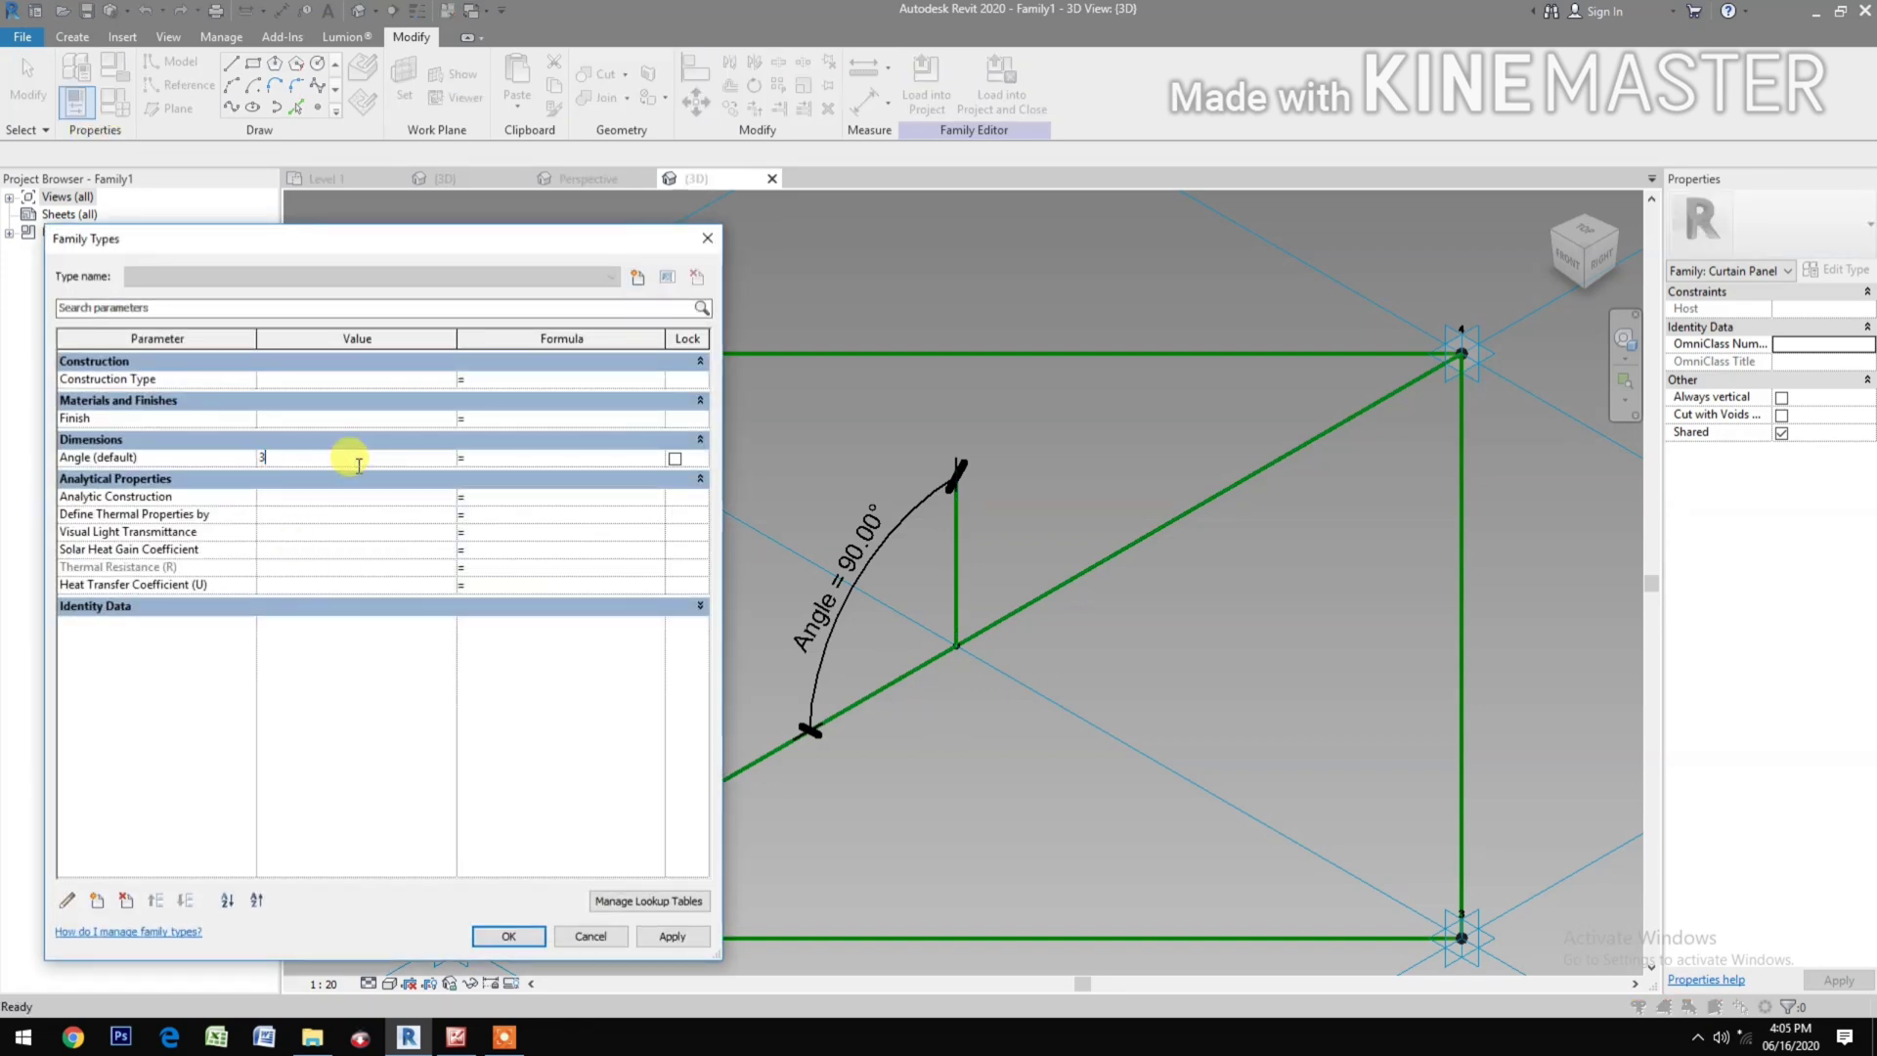
type("0")
left_click(660, 936)
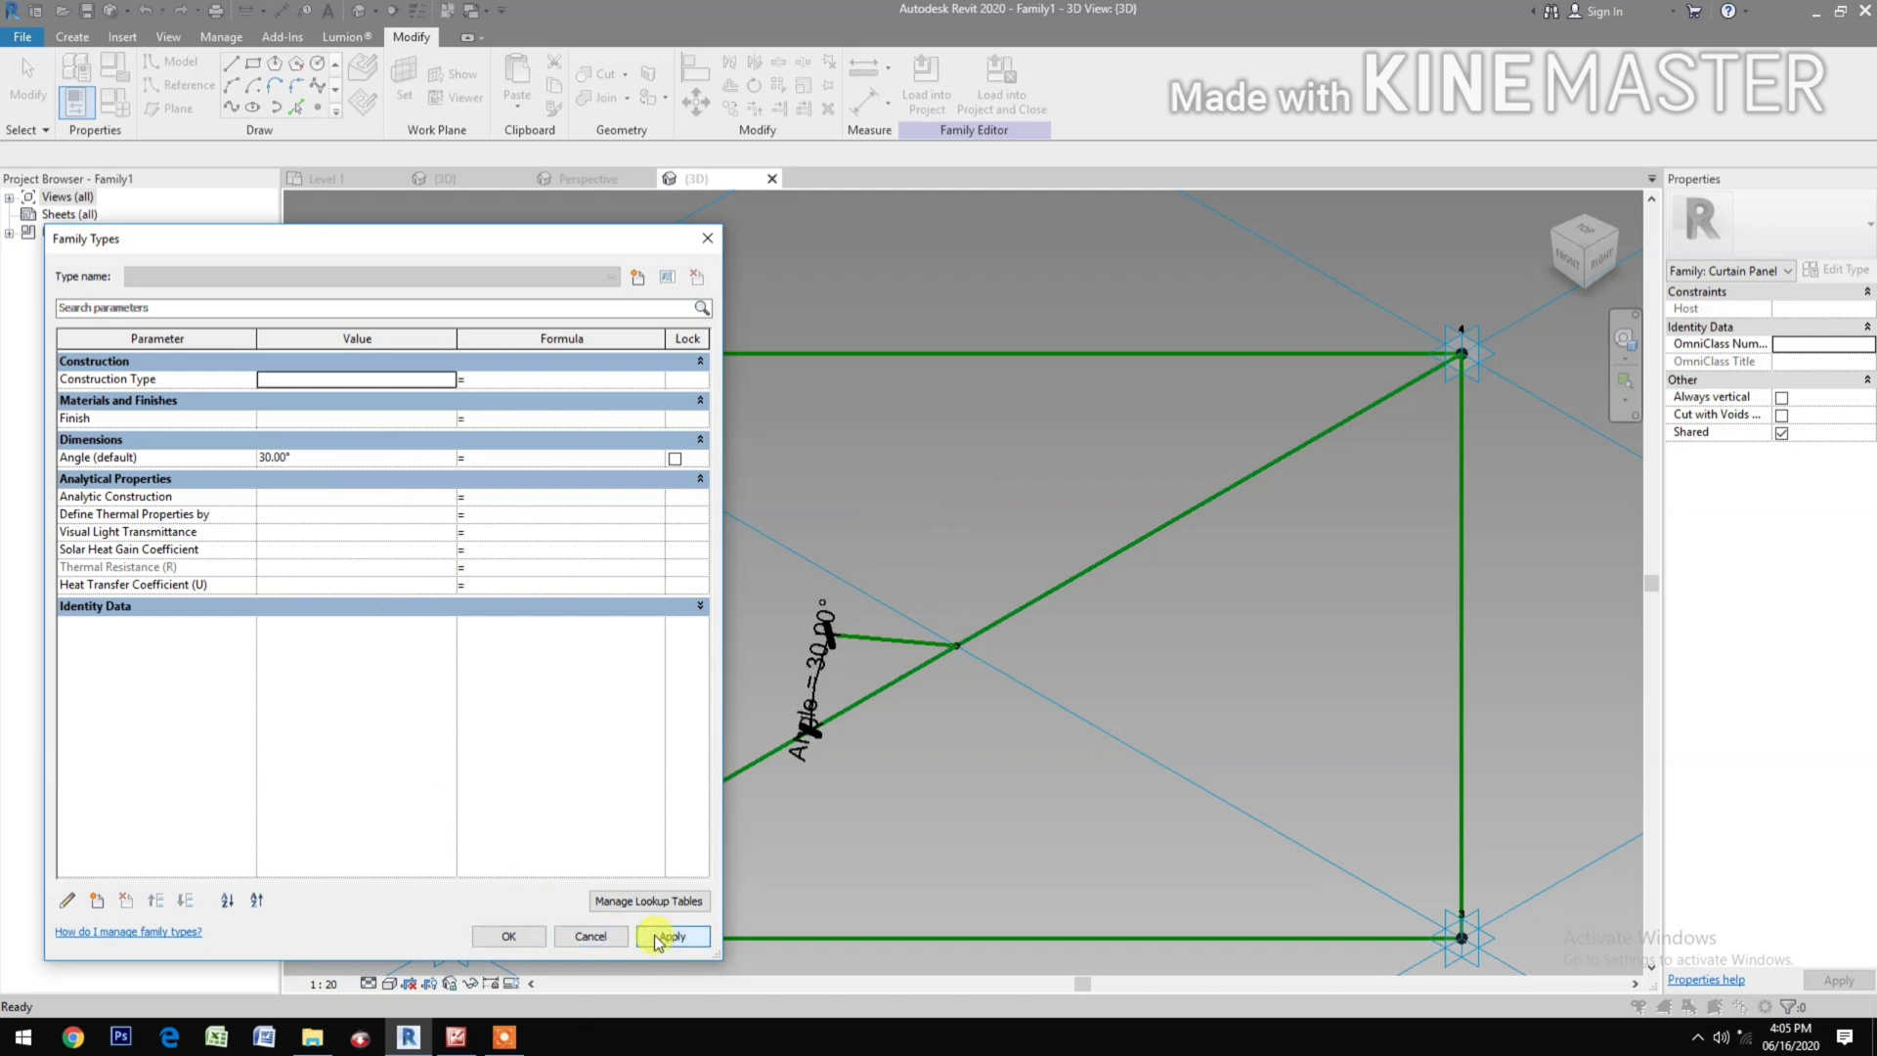
left_click(329, 461)
type("5")
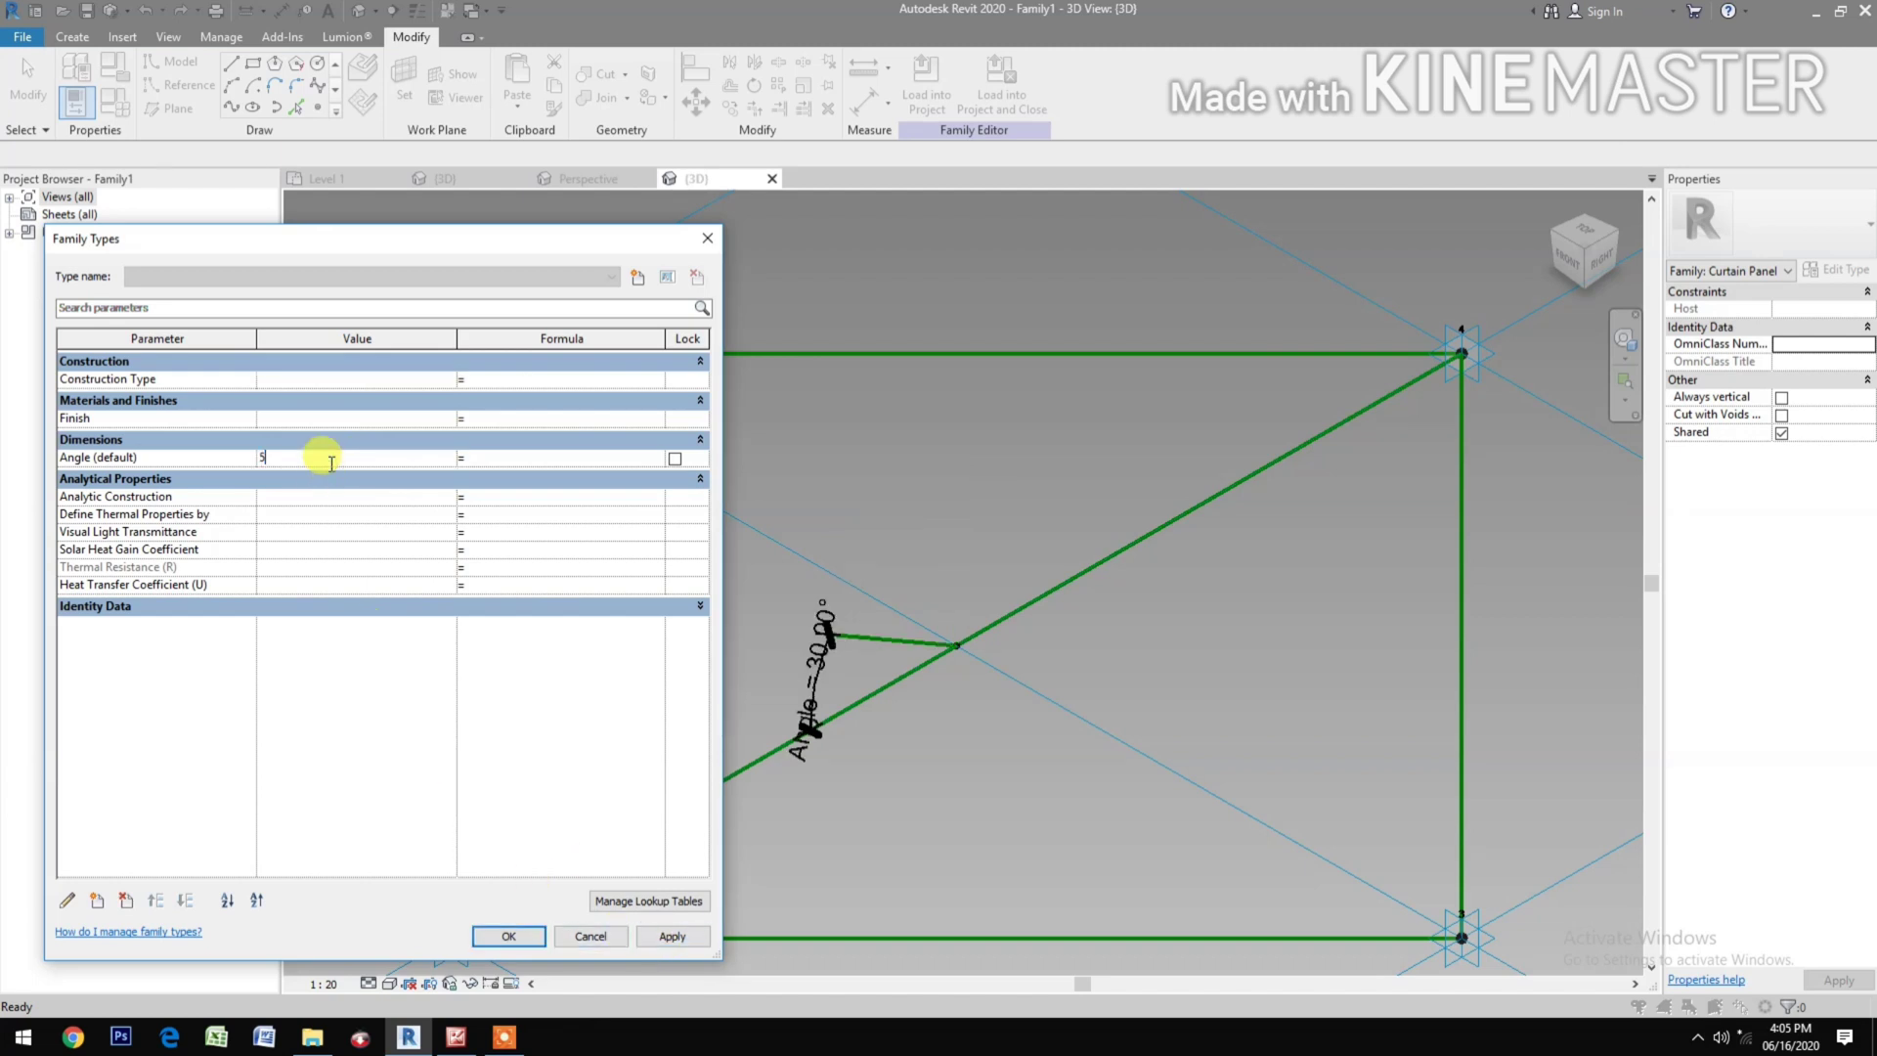
type("0")
left_click(661, 935)
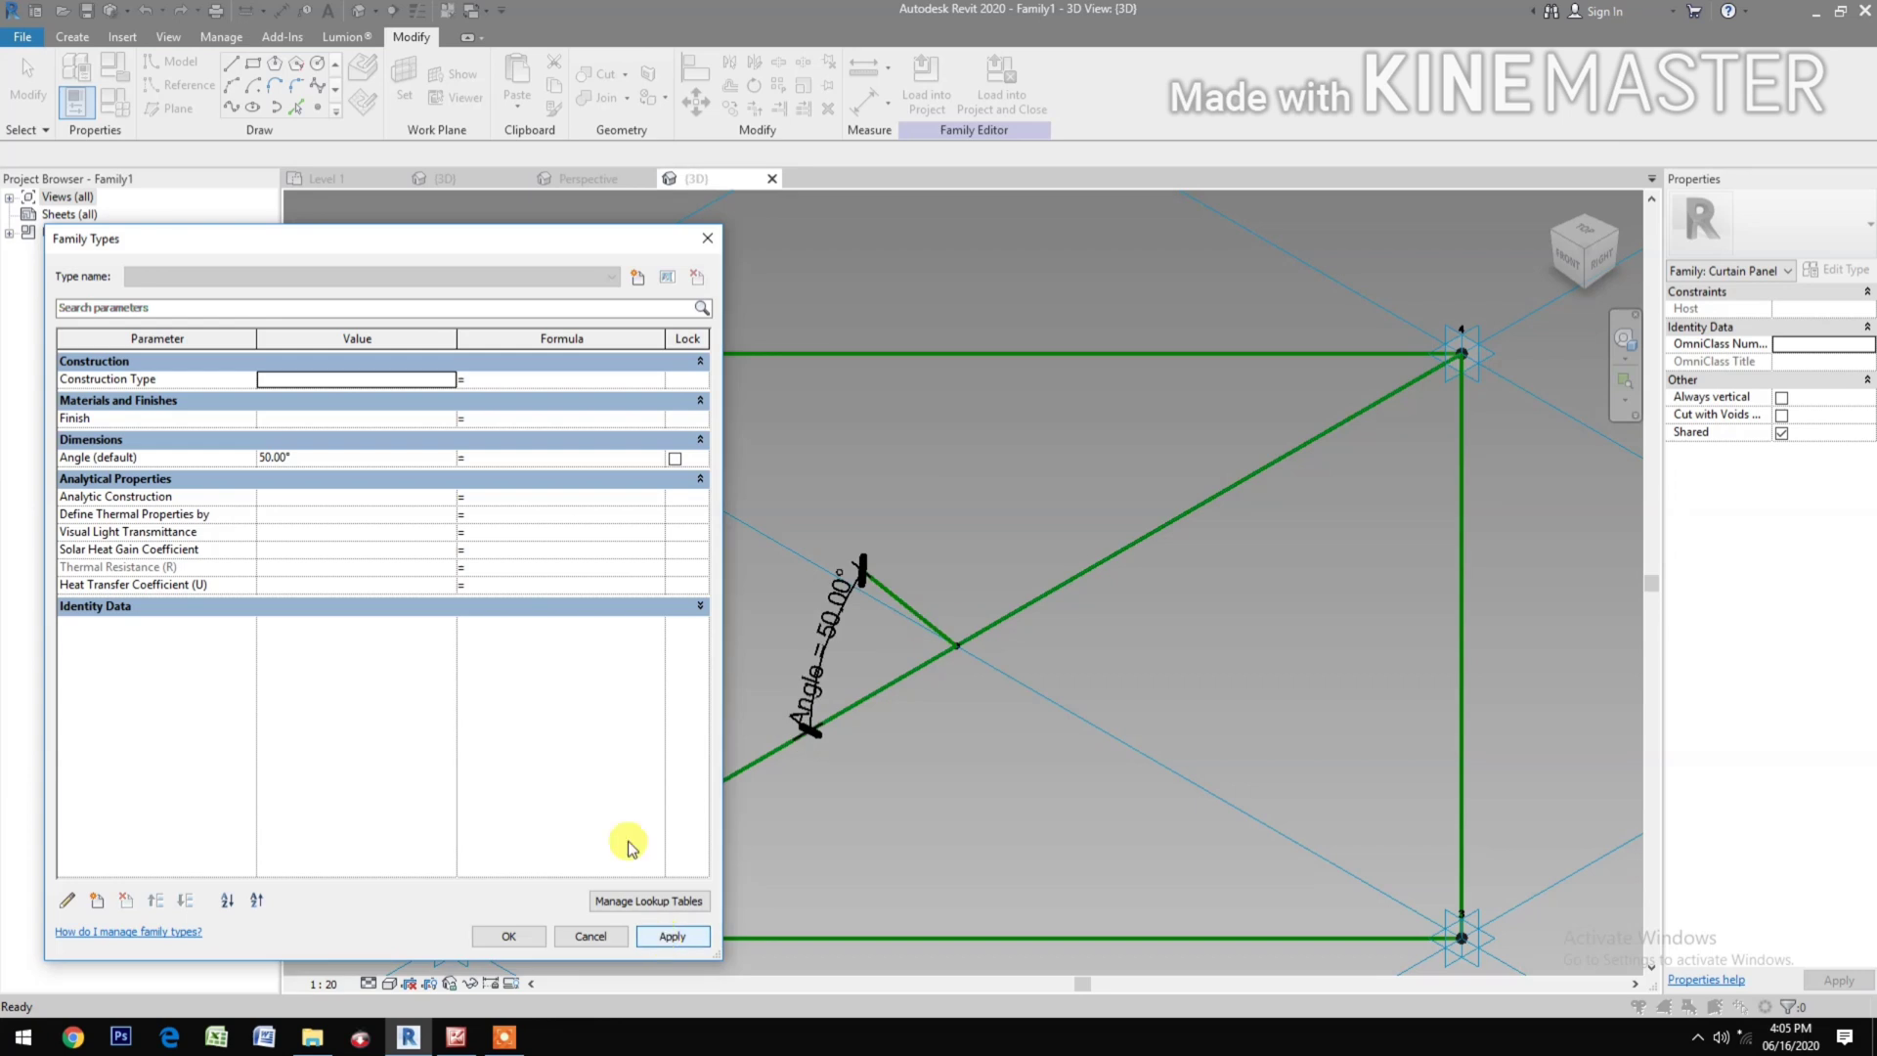
Step: Set Angle back to 90° and confirm the Family Types dialog
left_click(394, 463)
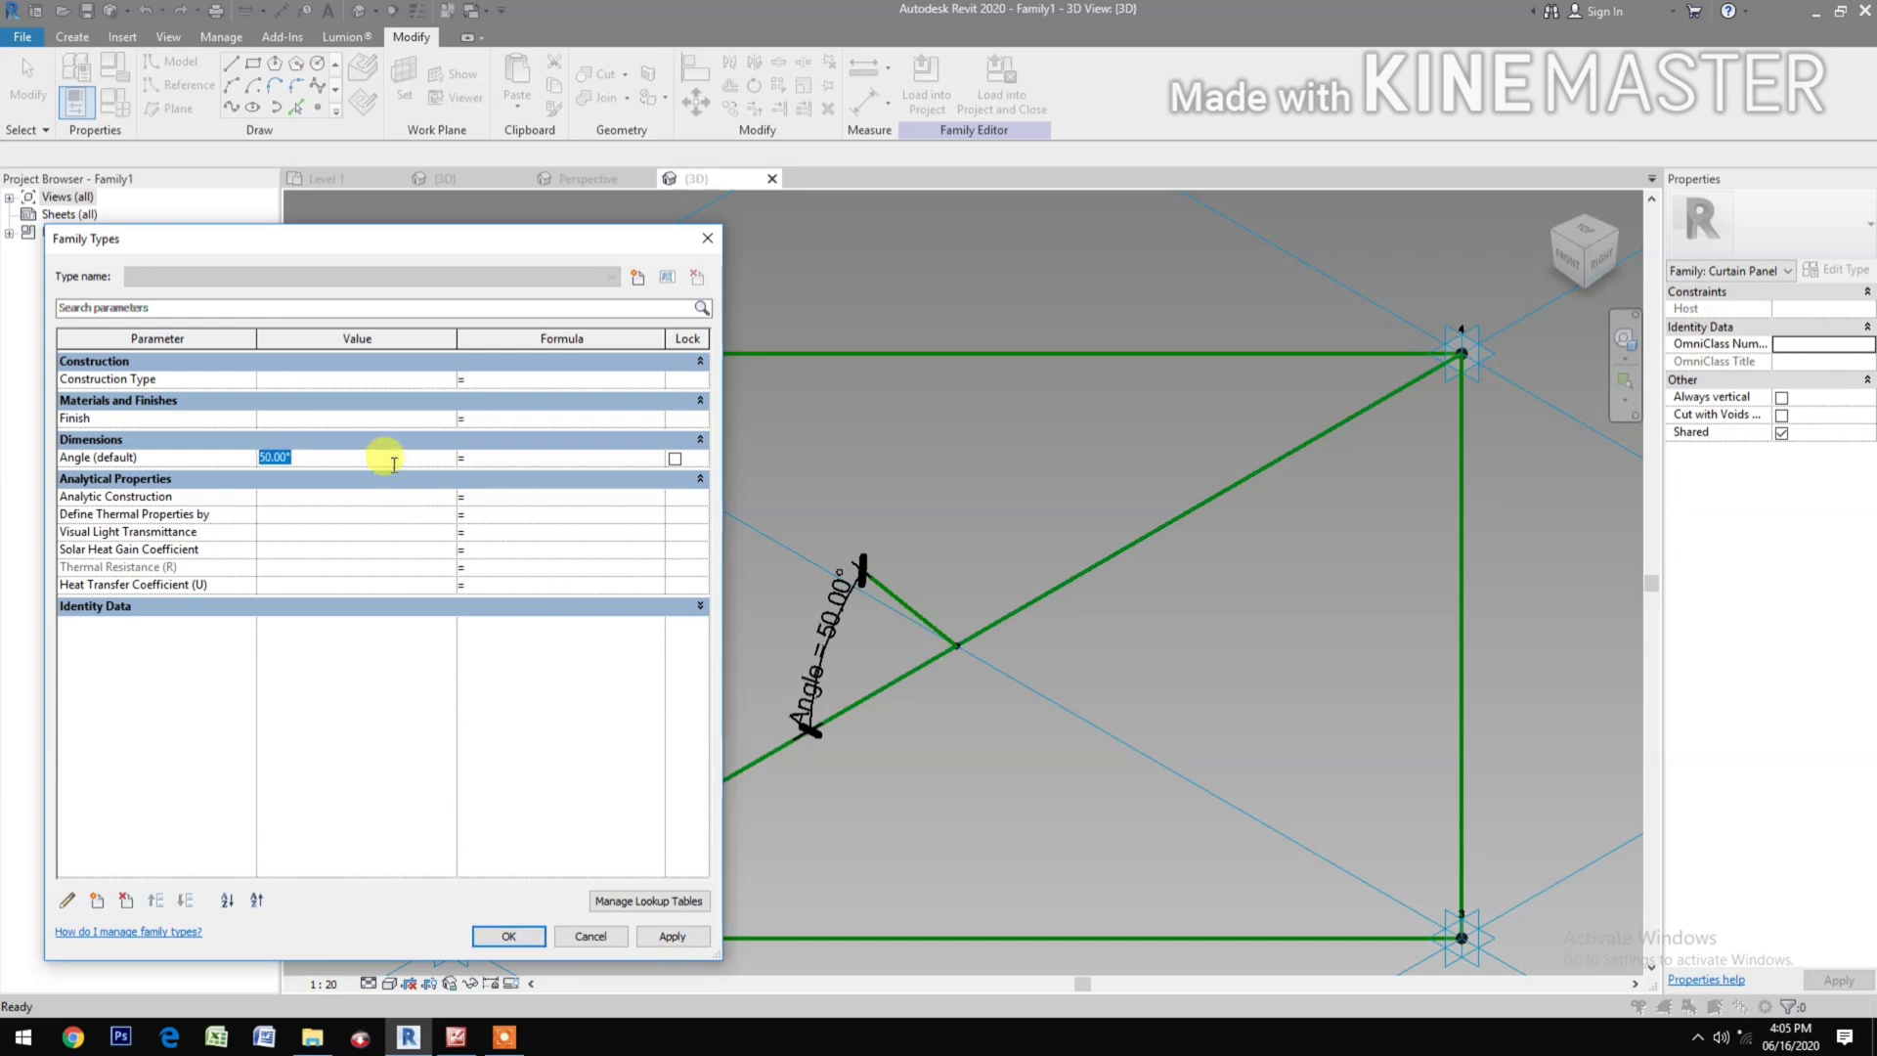
type("90")
left_click(668, 933)
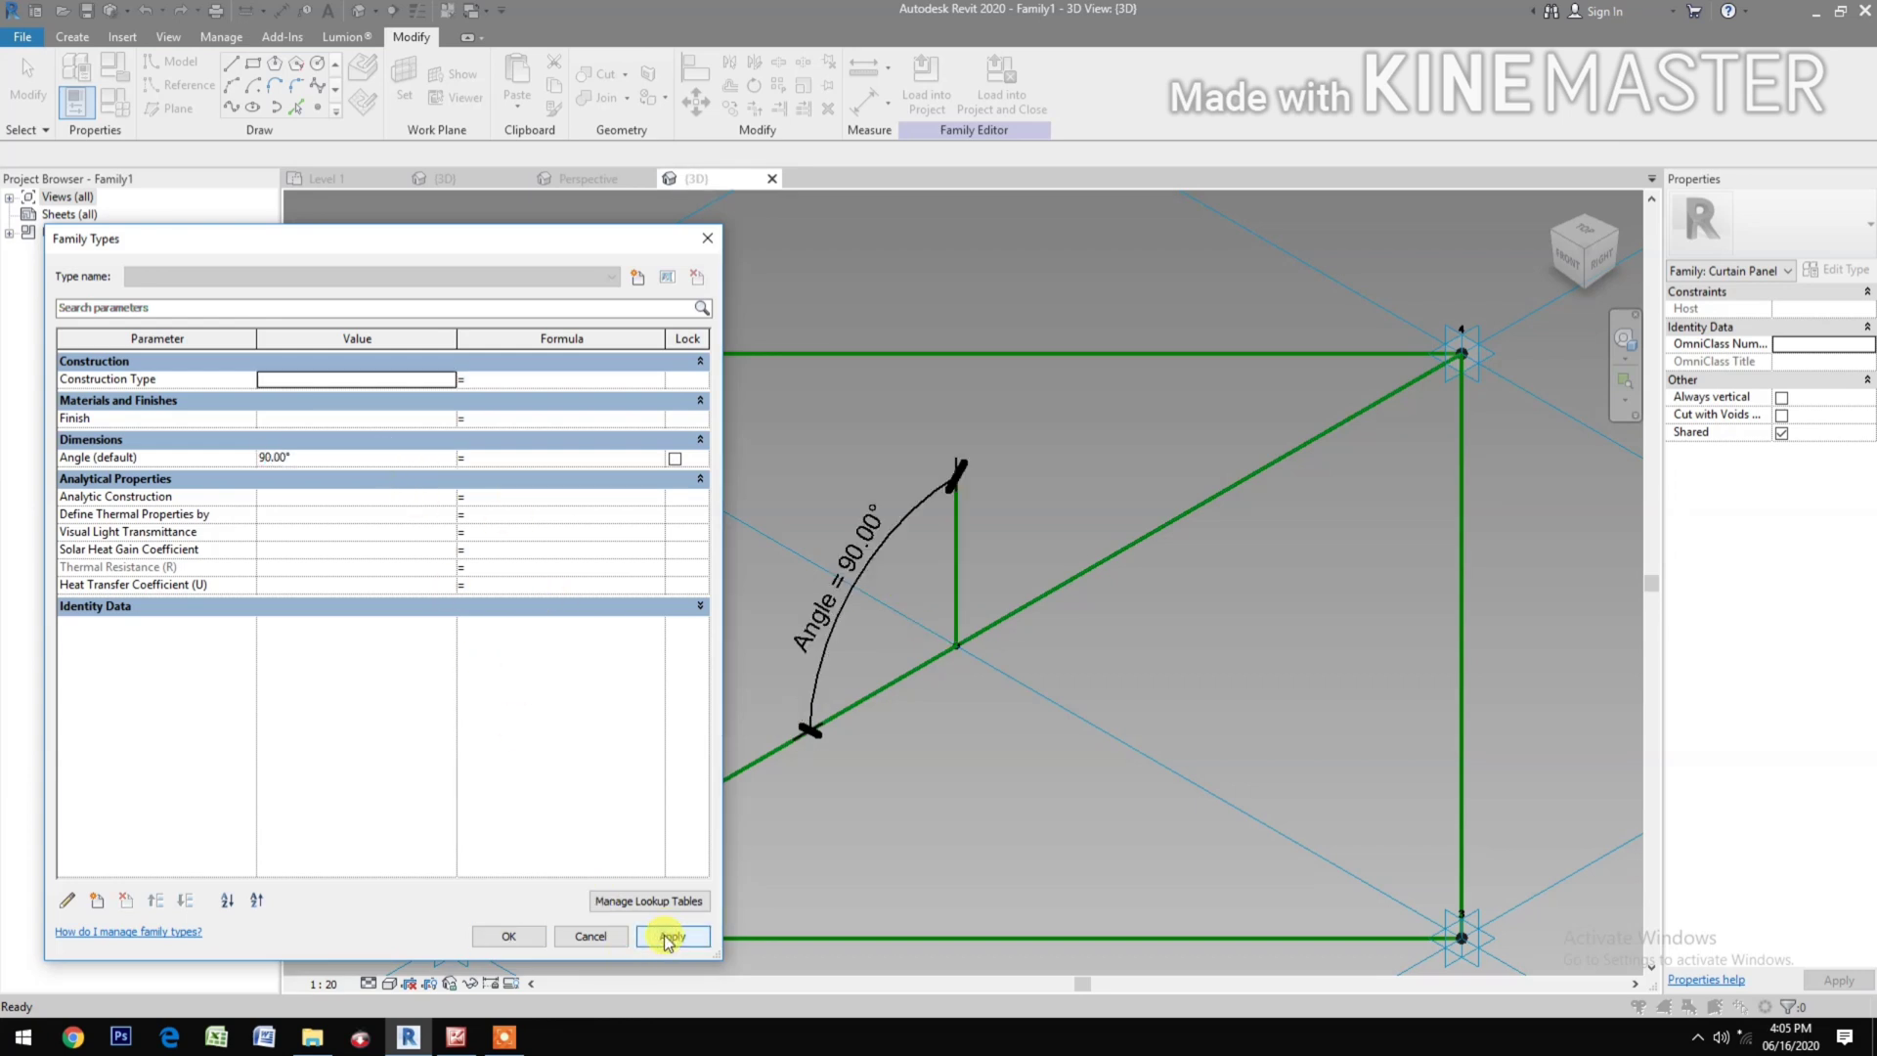
left_click(509, 935)
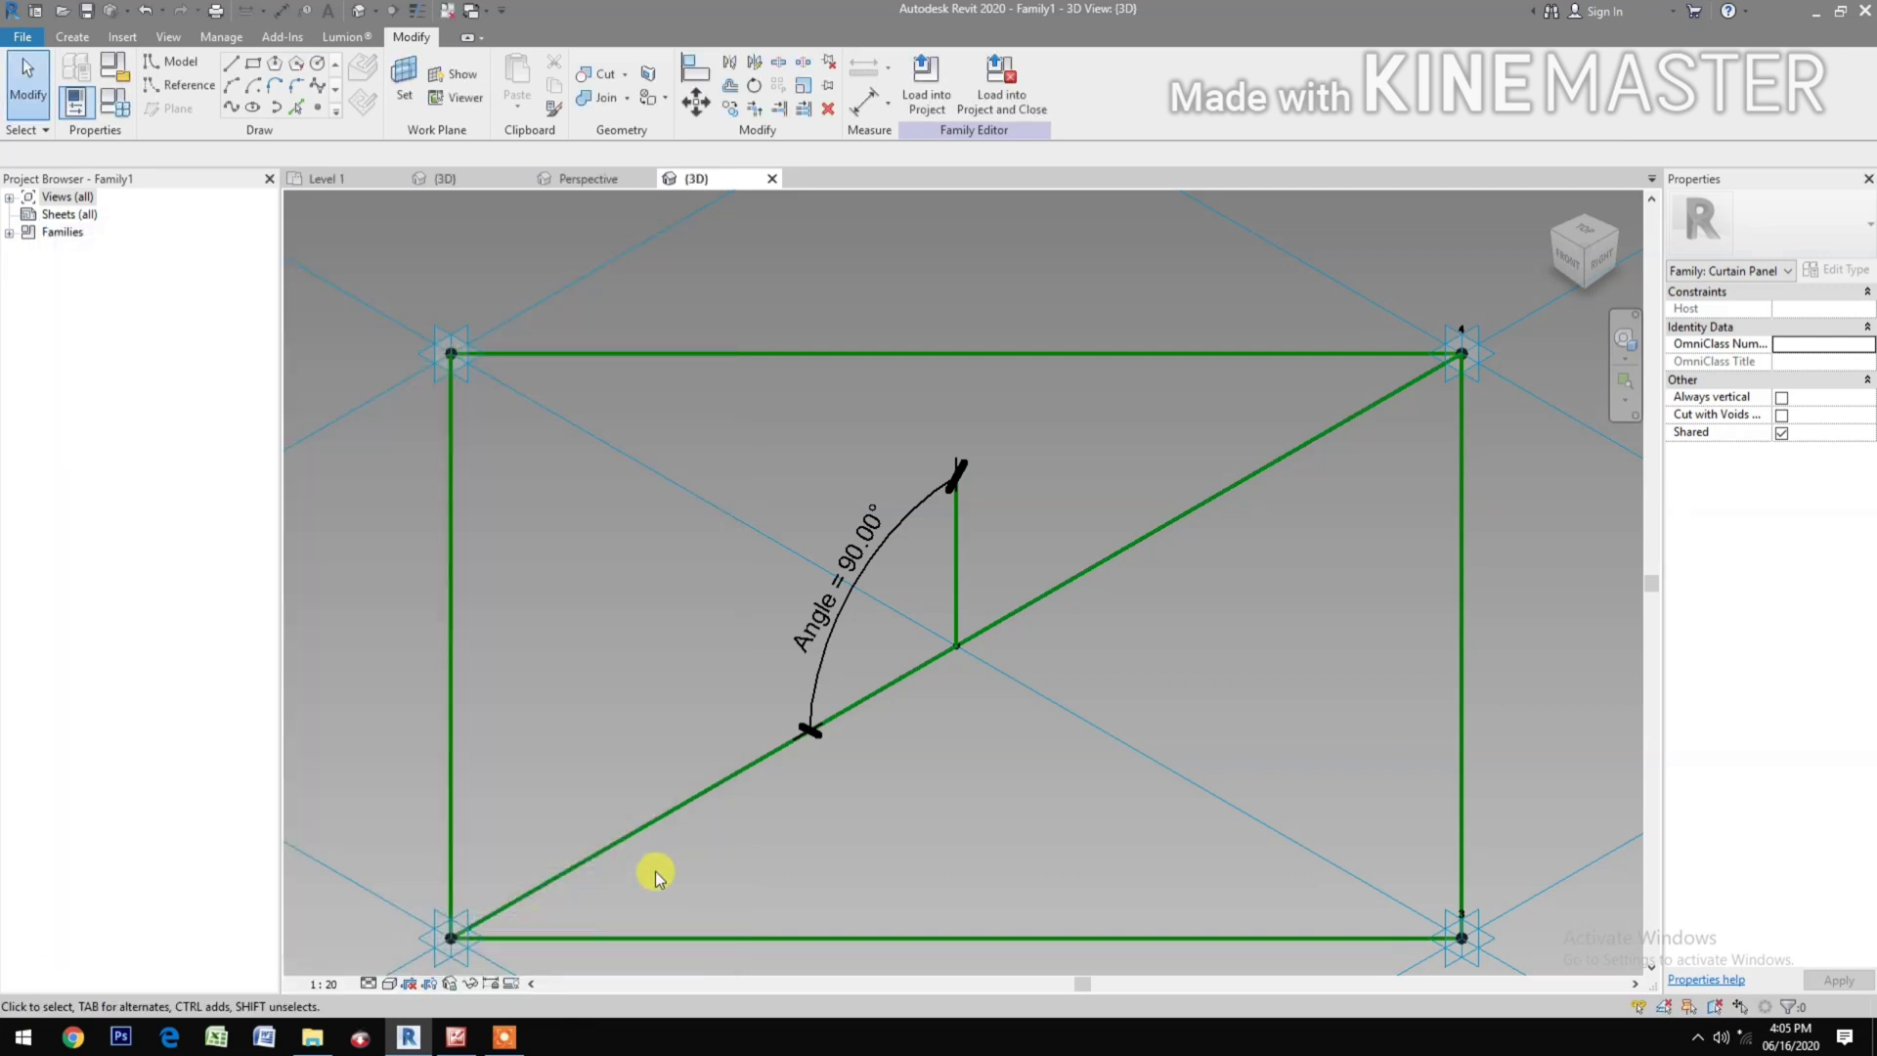
Step: Set the work plane to the vertical reference line's plane
left_click(407, 116)
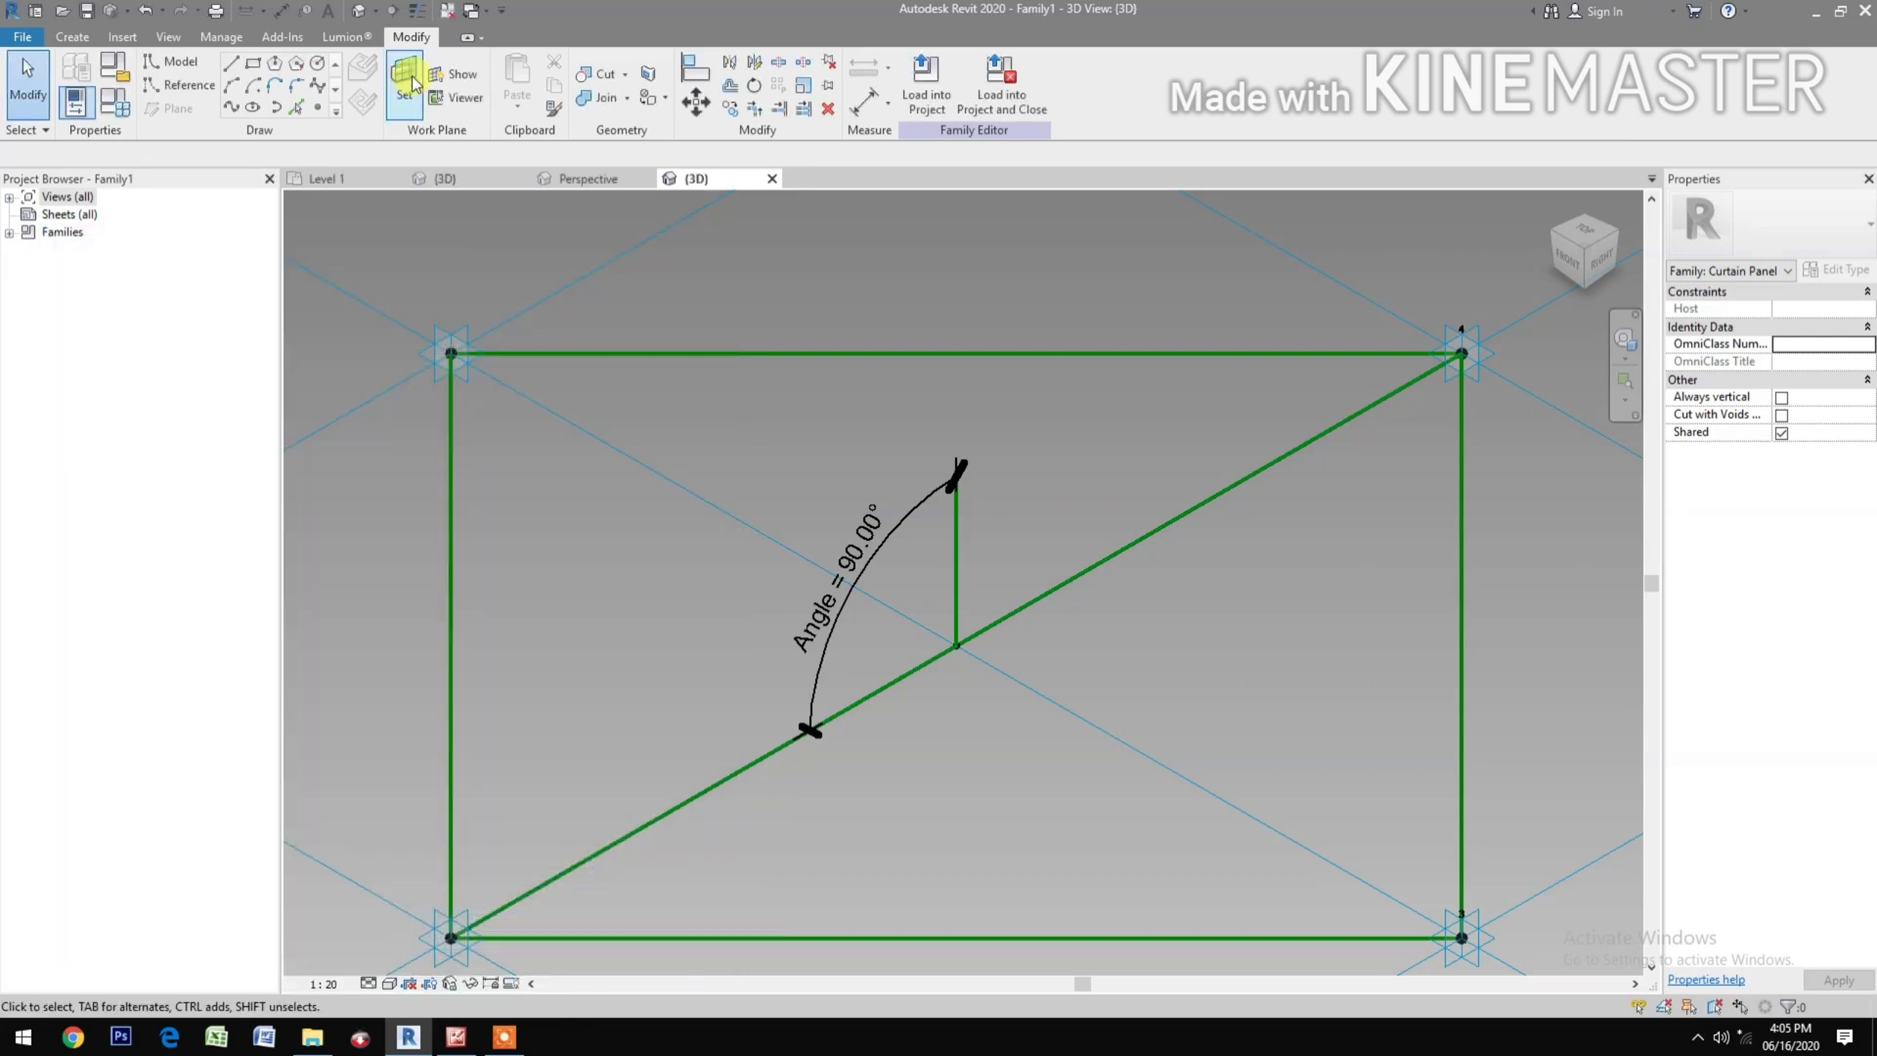
left_click(952, 540)
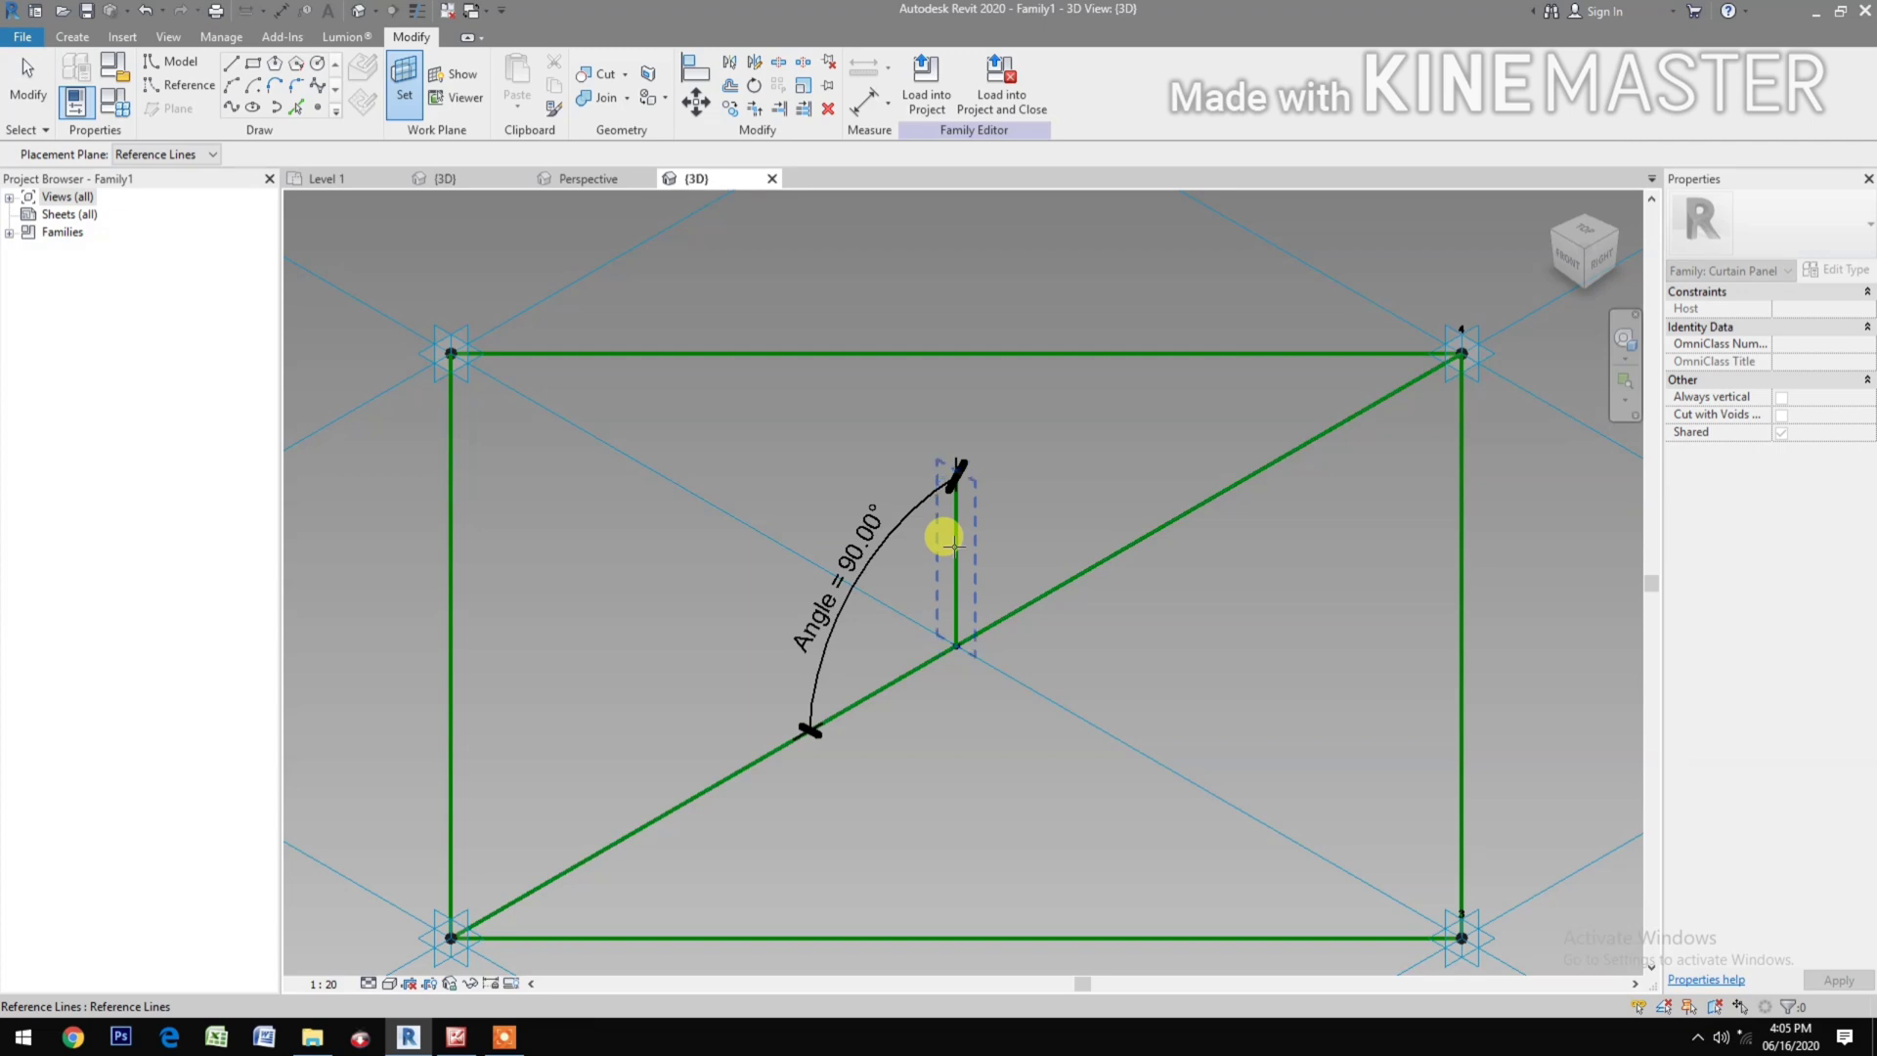
left_click(953, 541)
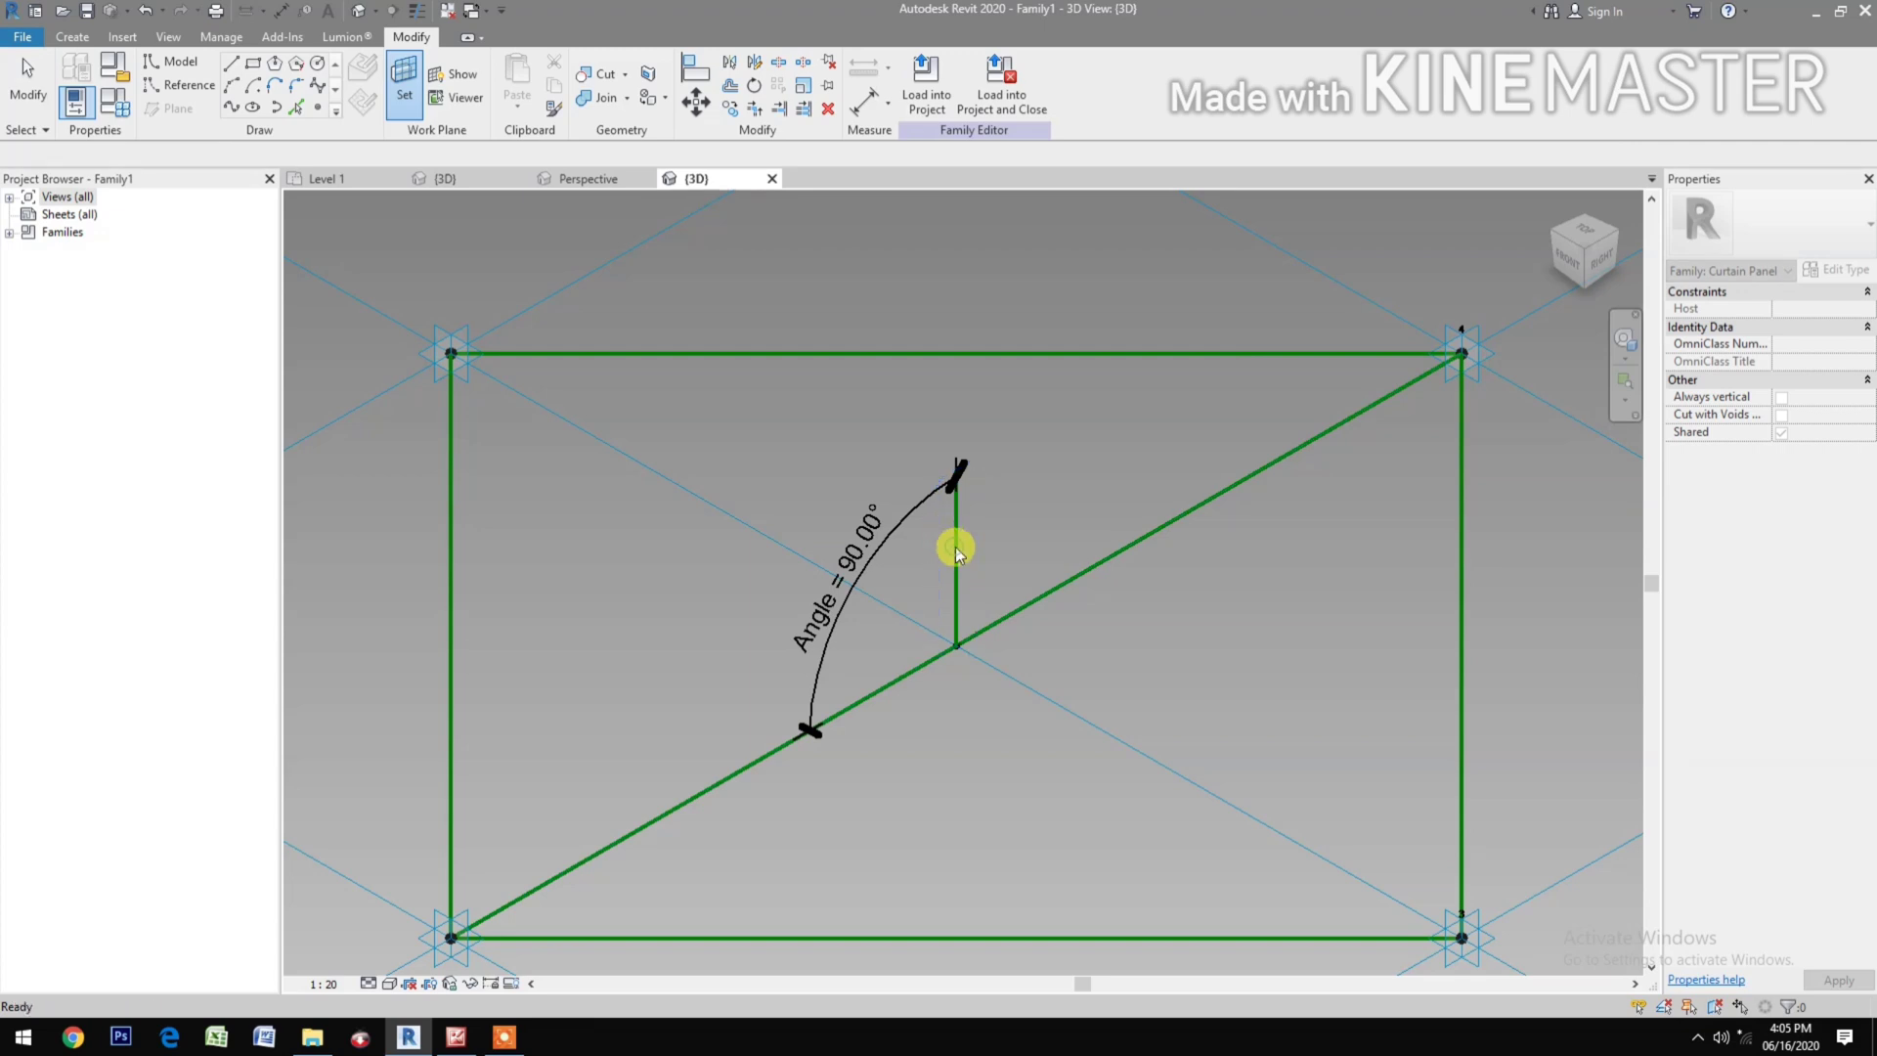
Step: Draw a circle centred on the vertical line's endpoint and make it a reference line
left_click(317, 65)
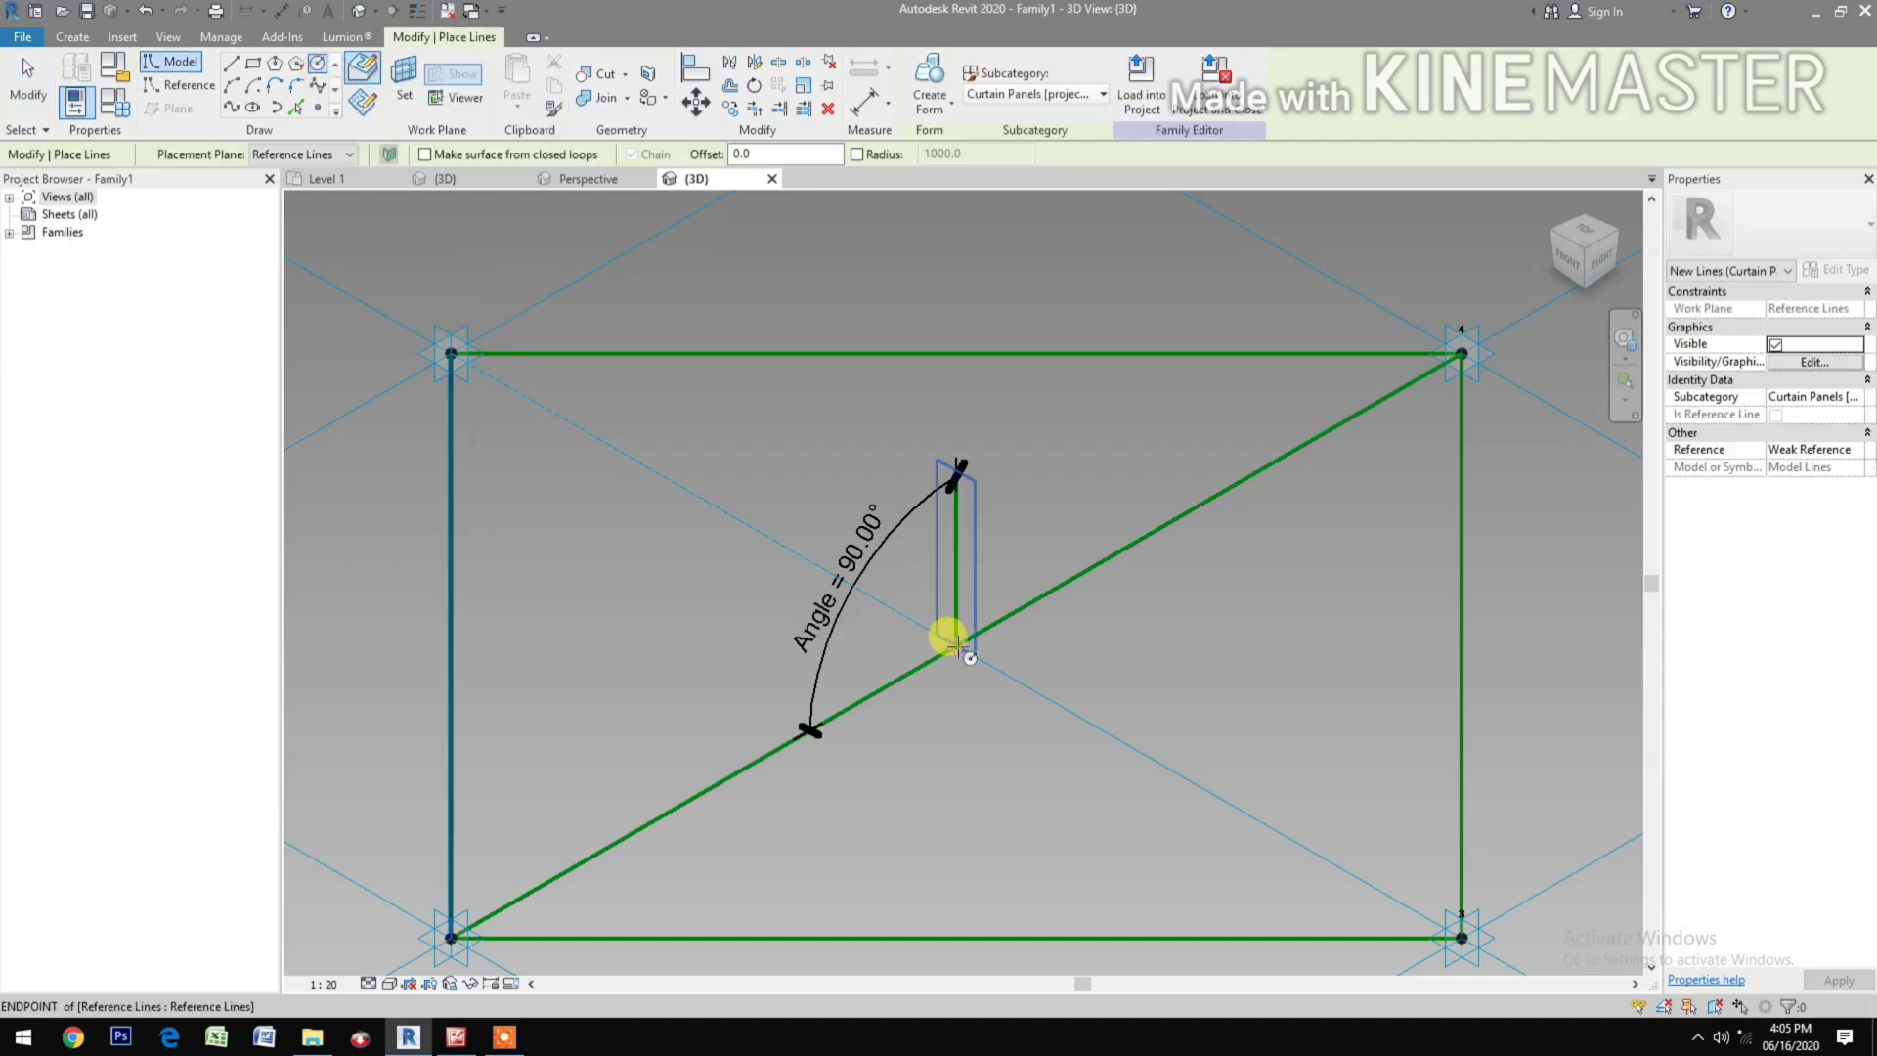
left_click(957, 646)
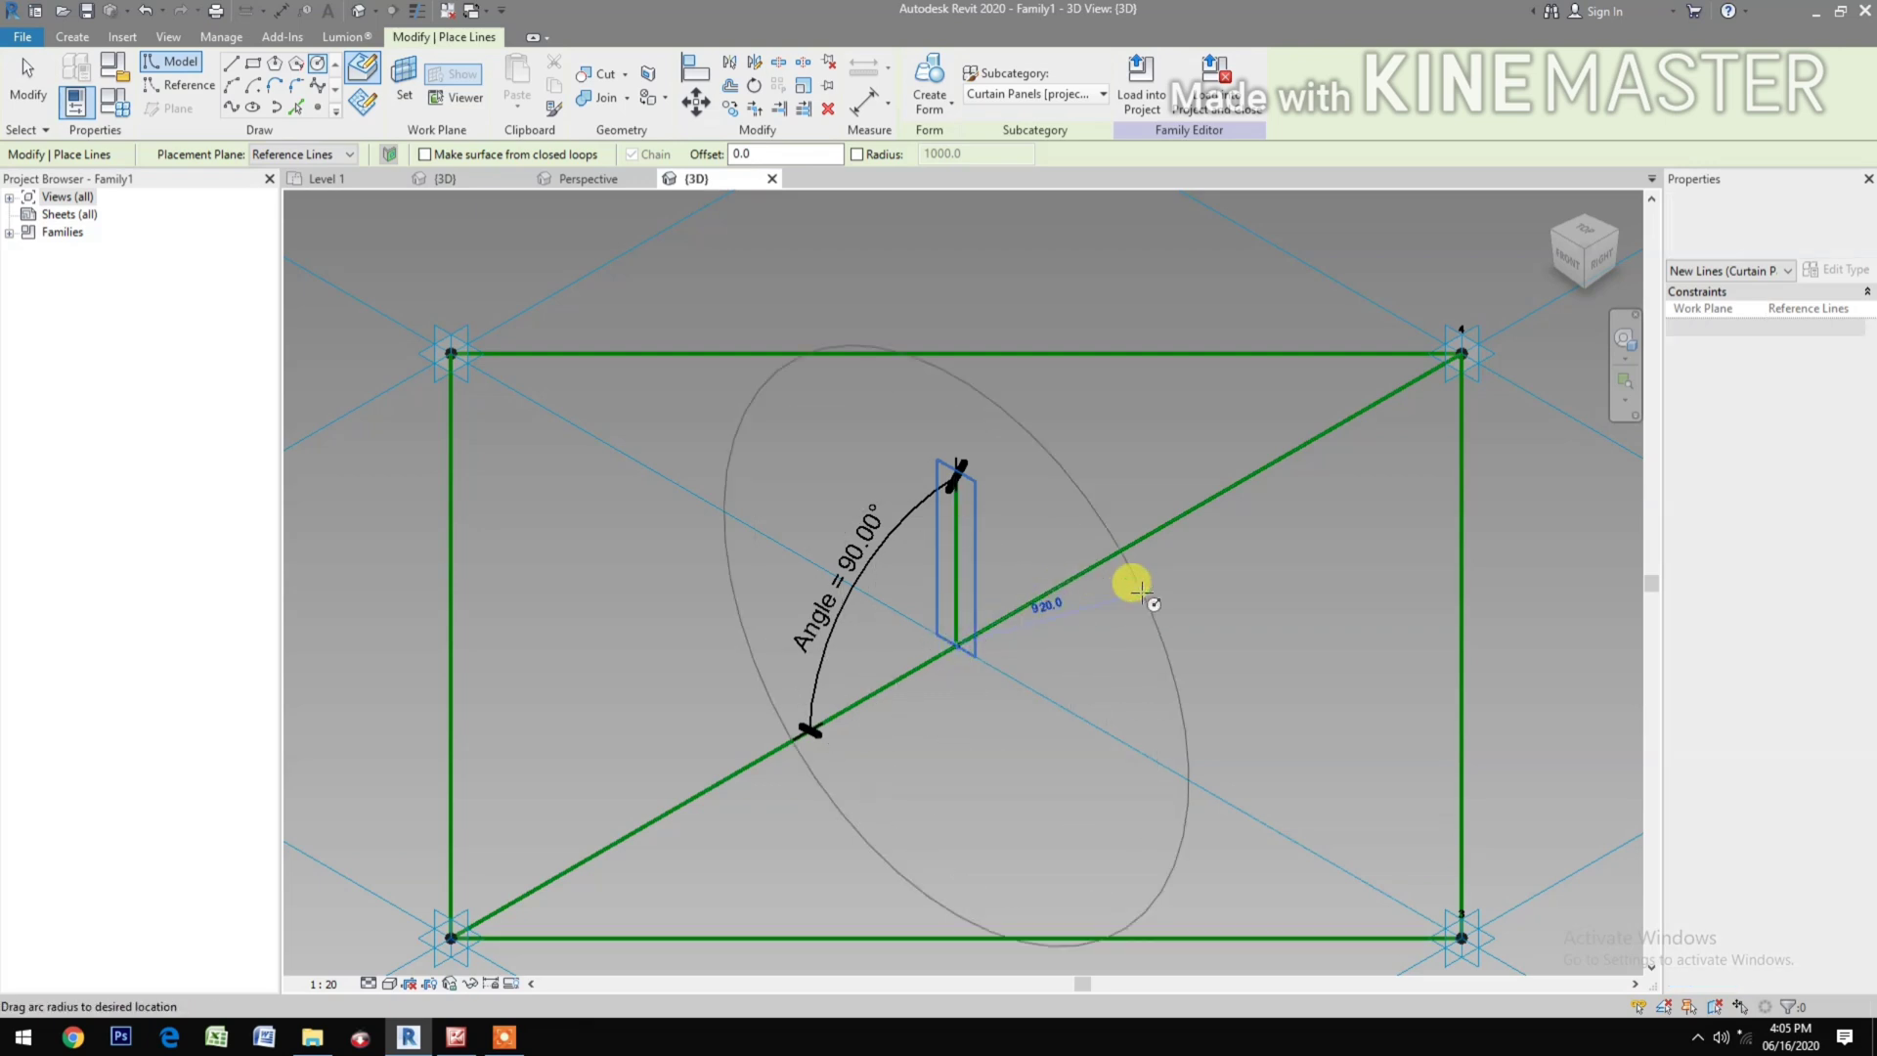
left_click(1082, 638)
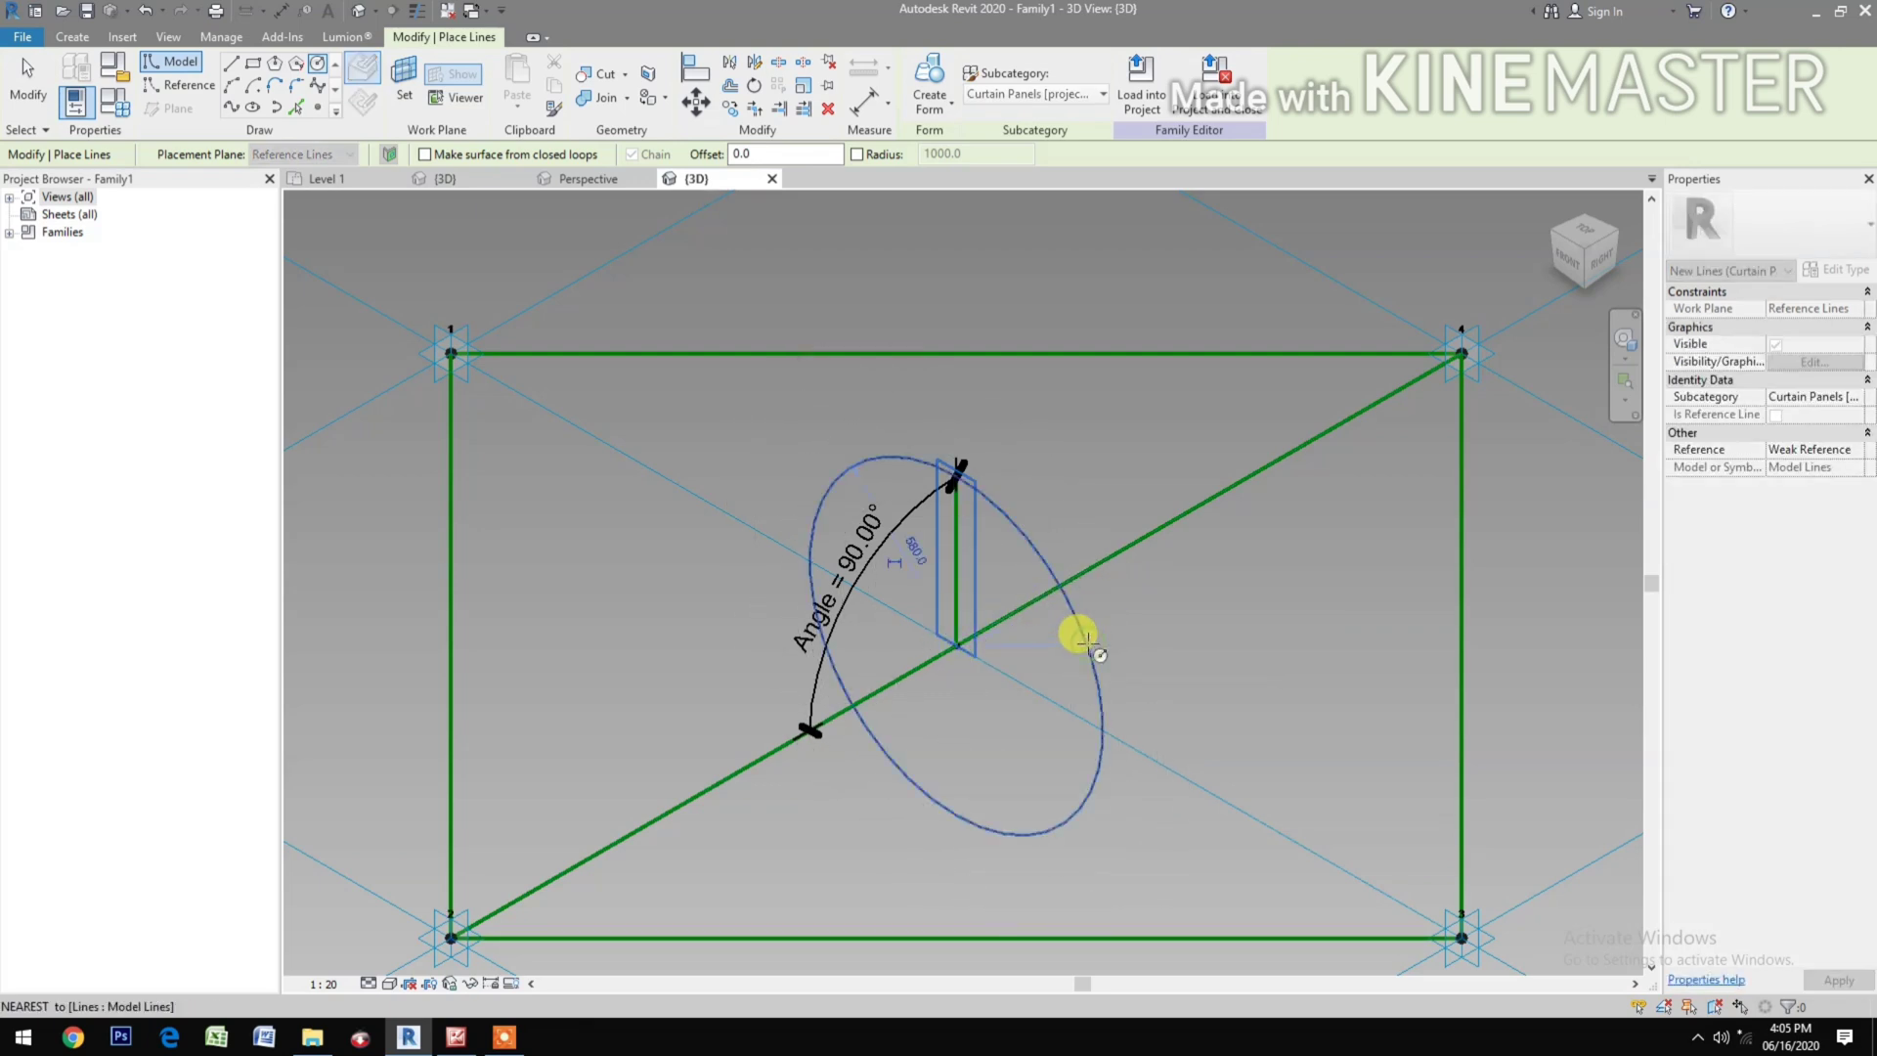
key("Escape")
key("Escape")
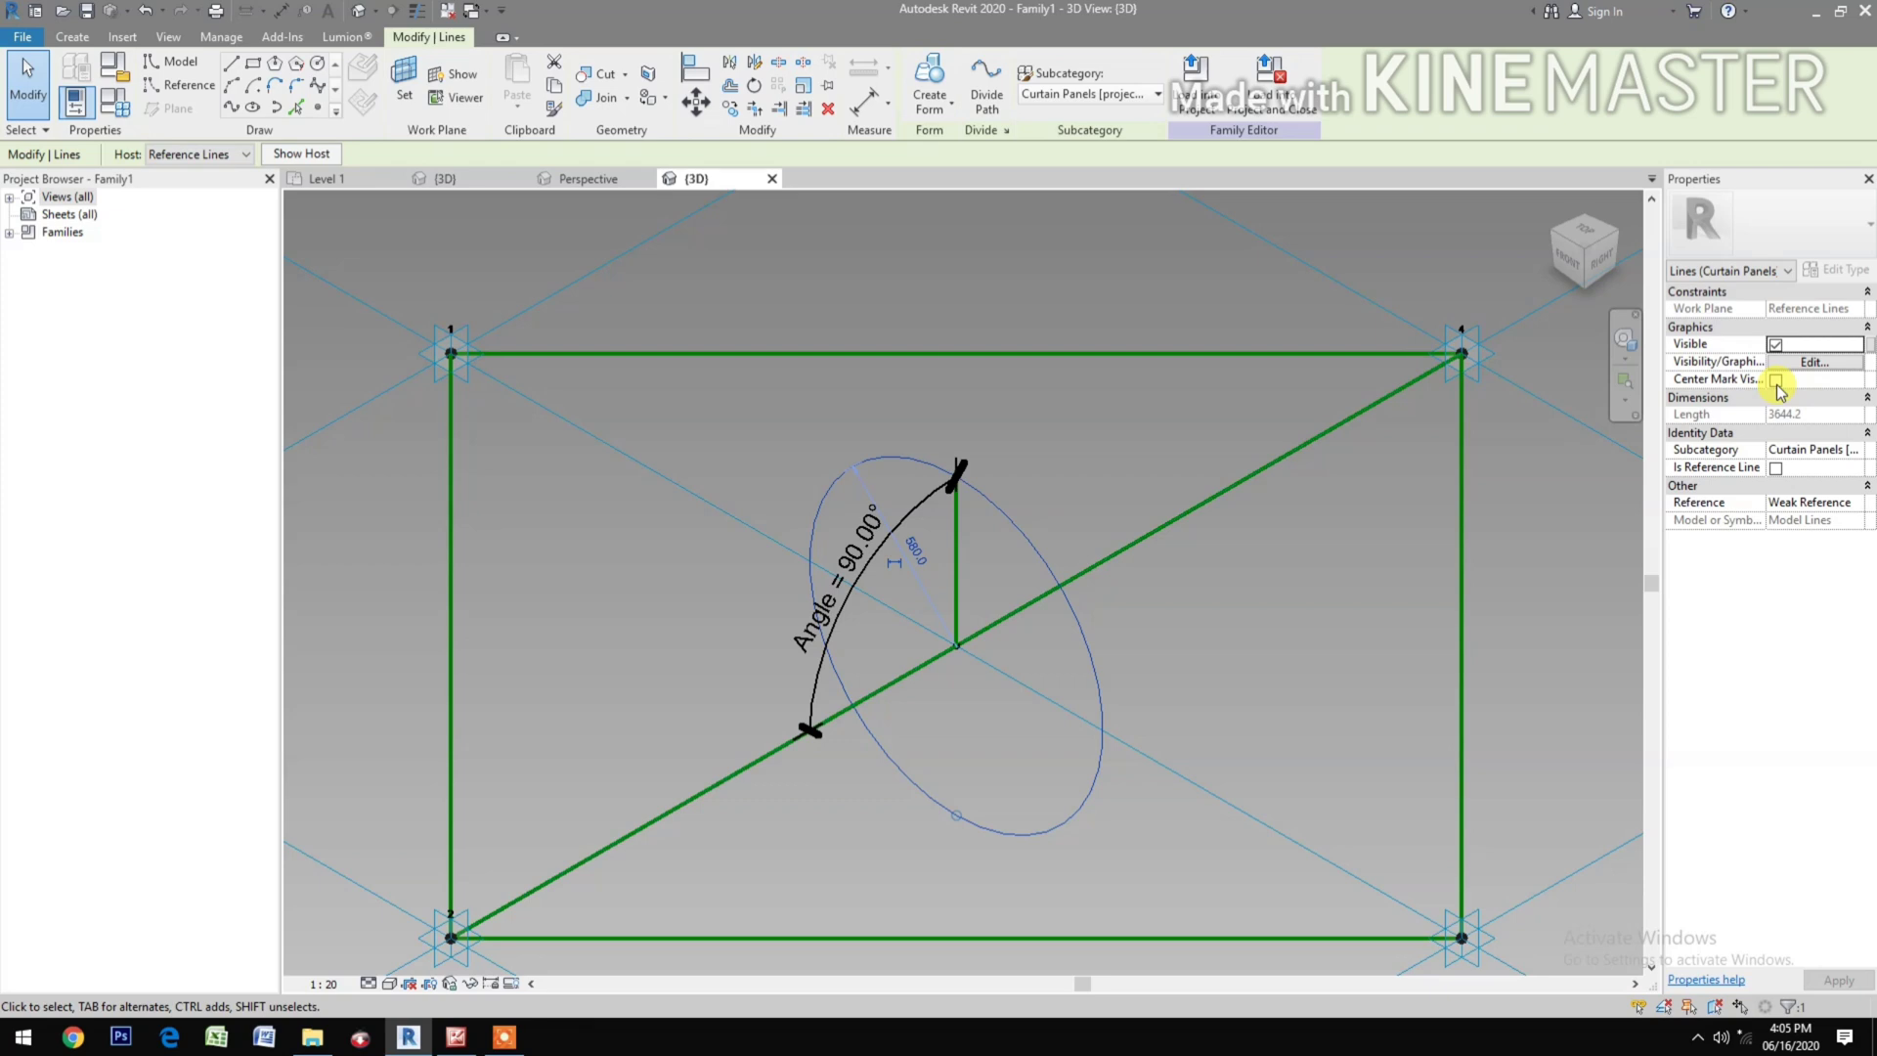
left_click(1776, 468)
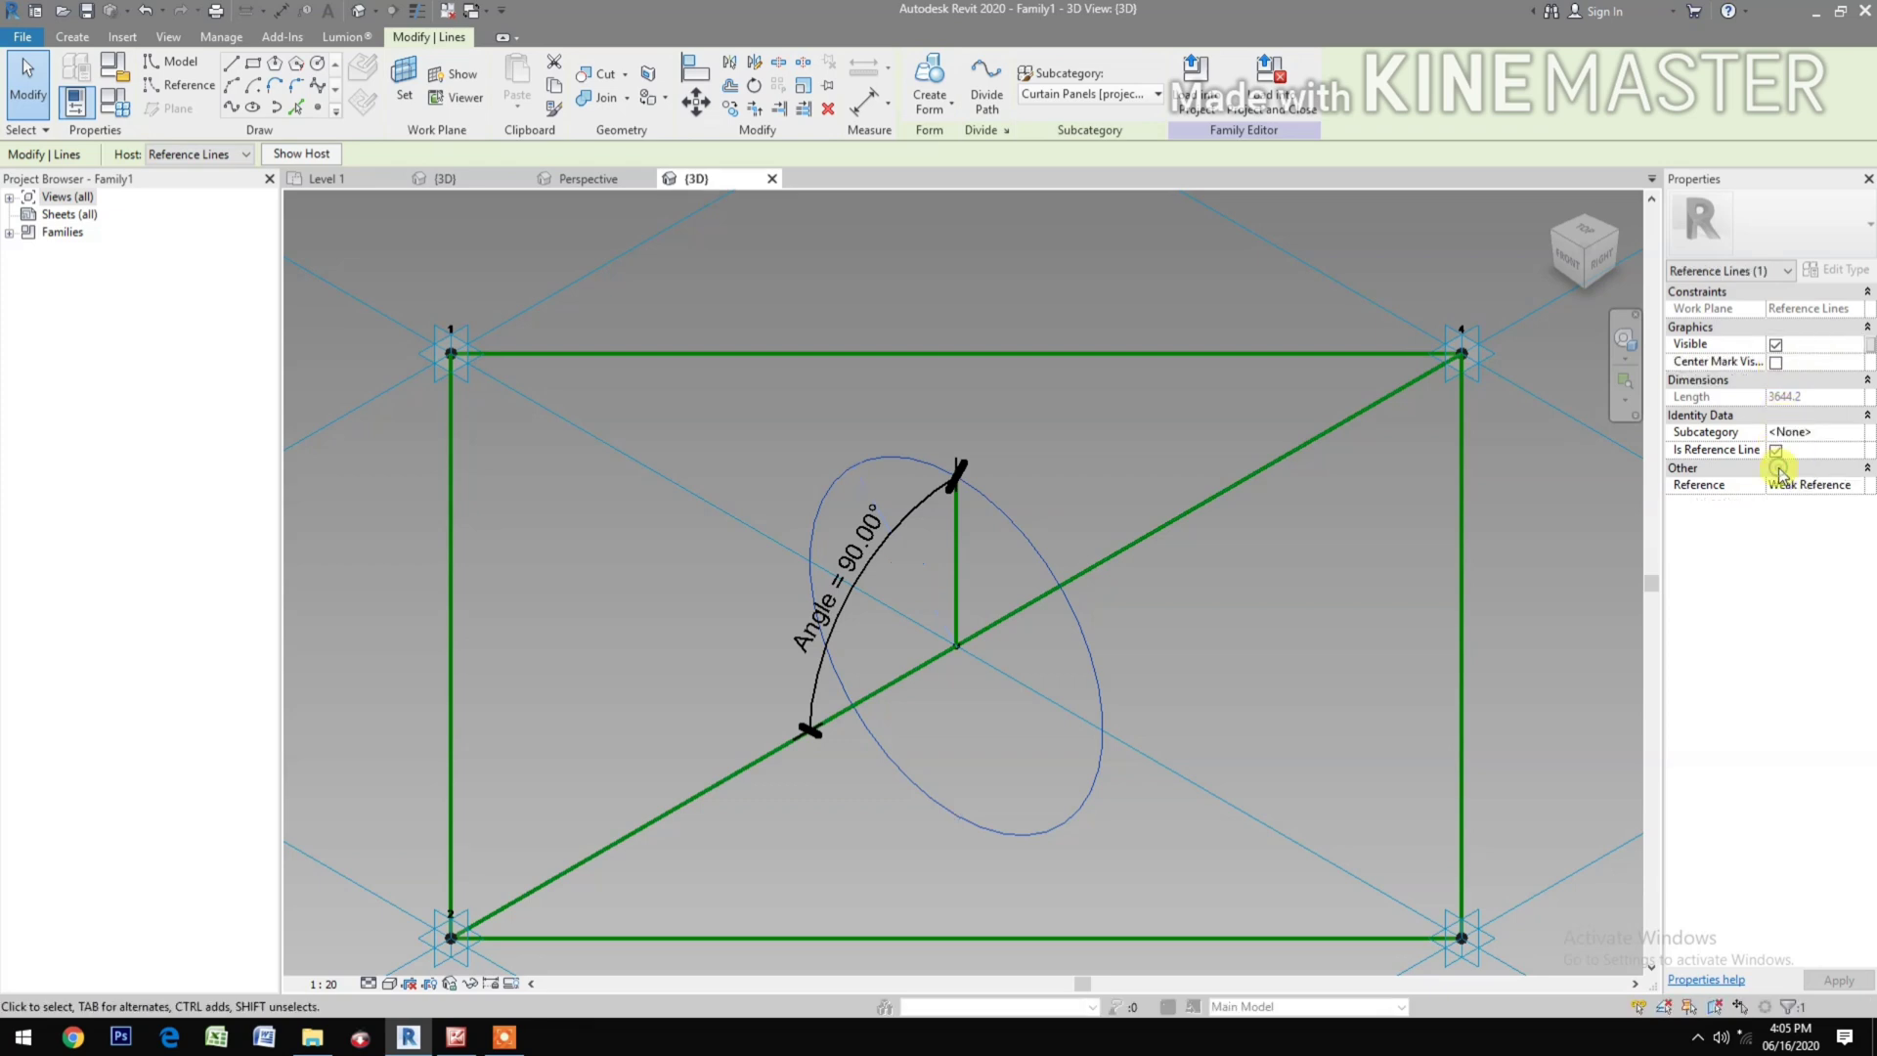
left_click(1258, 720)
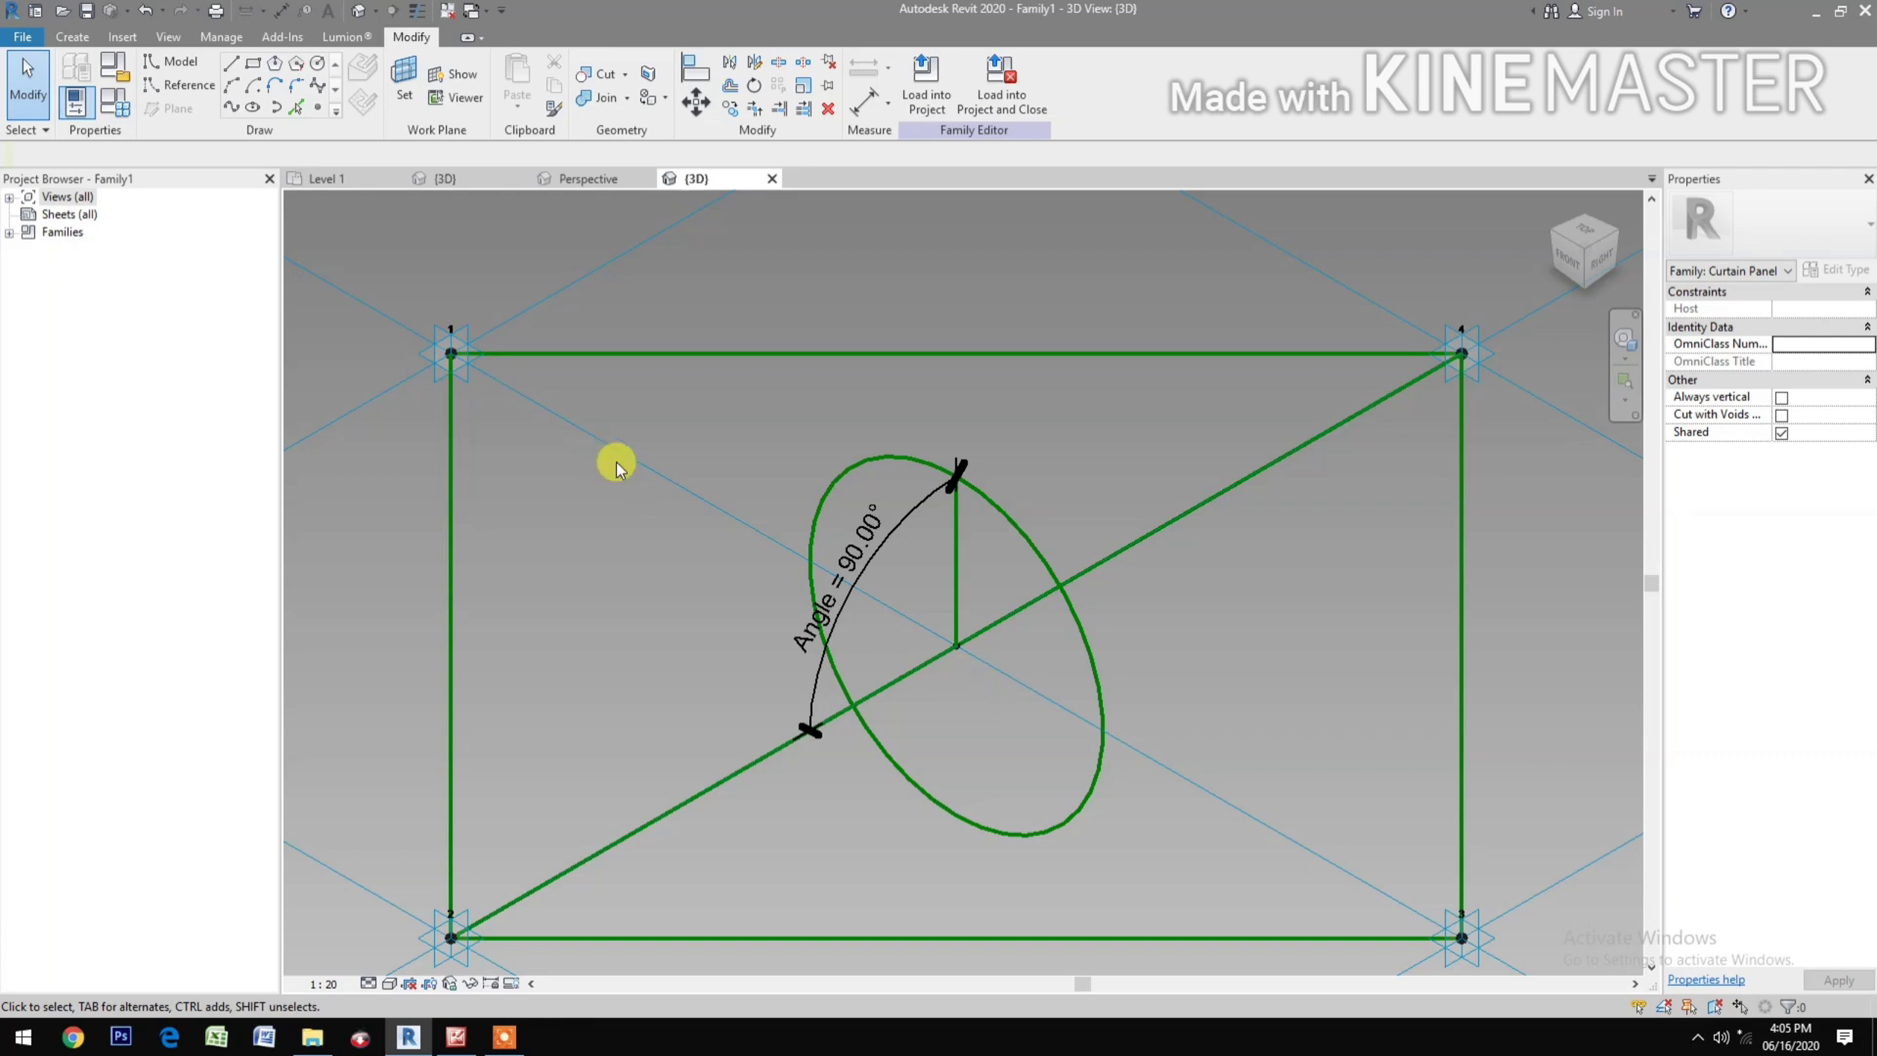
Step: Pull the 90° angle dimension arc closer to its vertex
left_click_drag(918, 572, 927, 589)
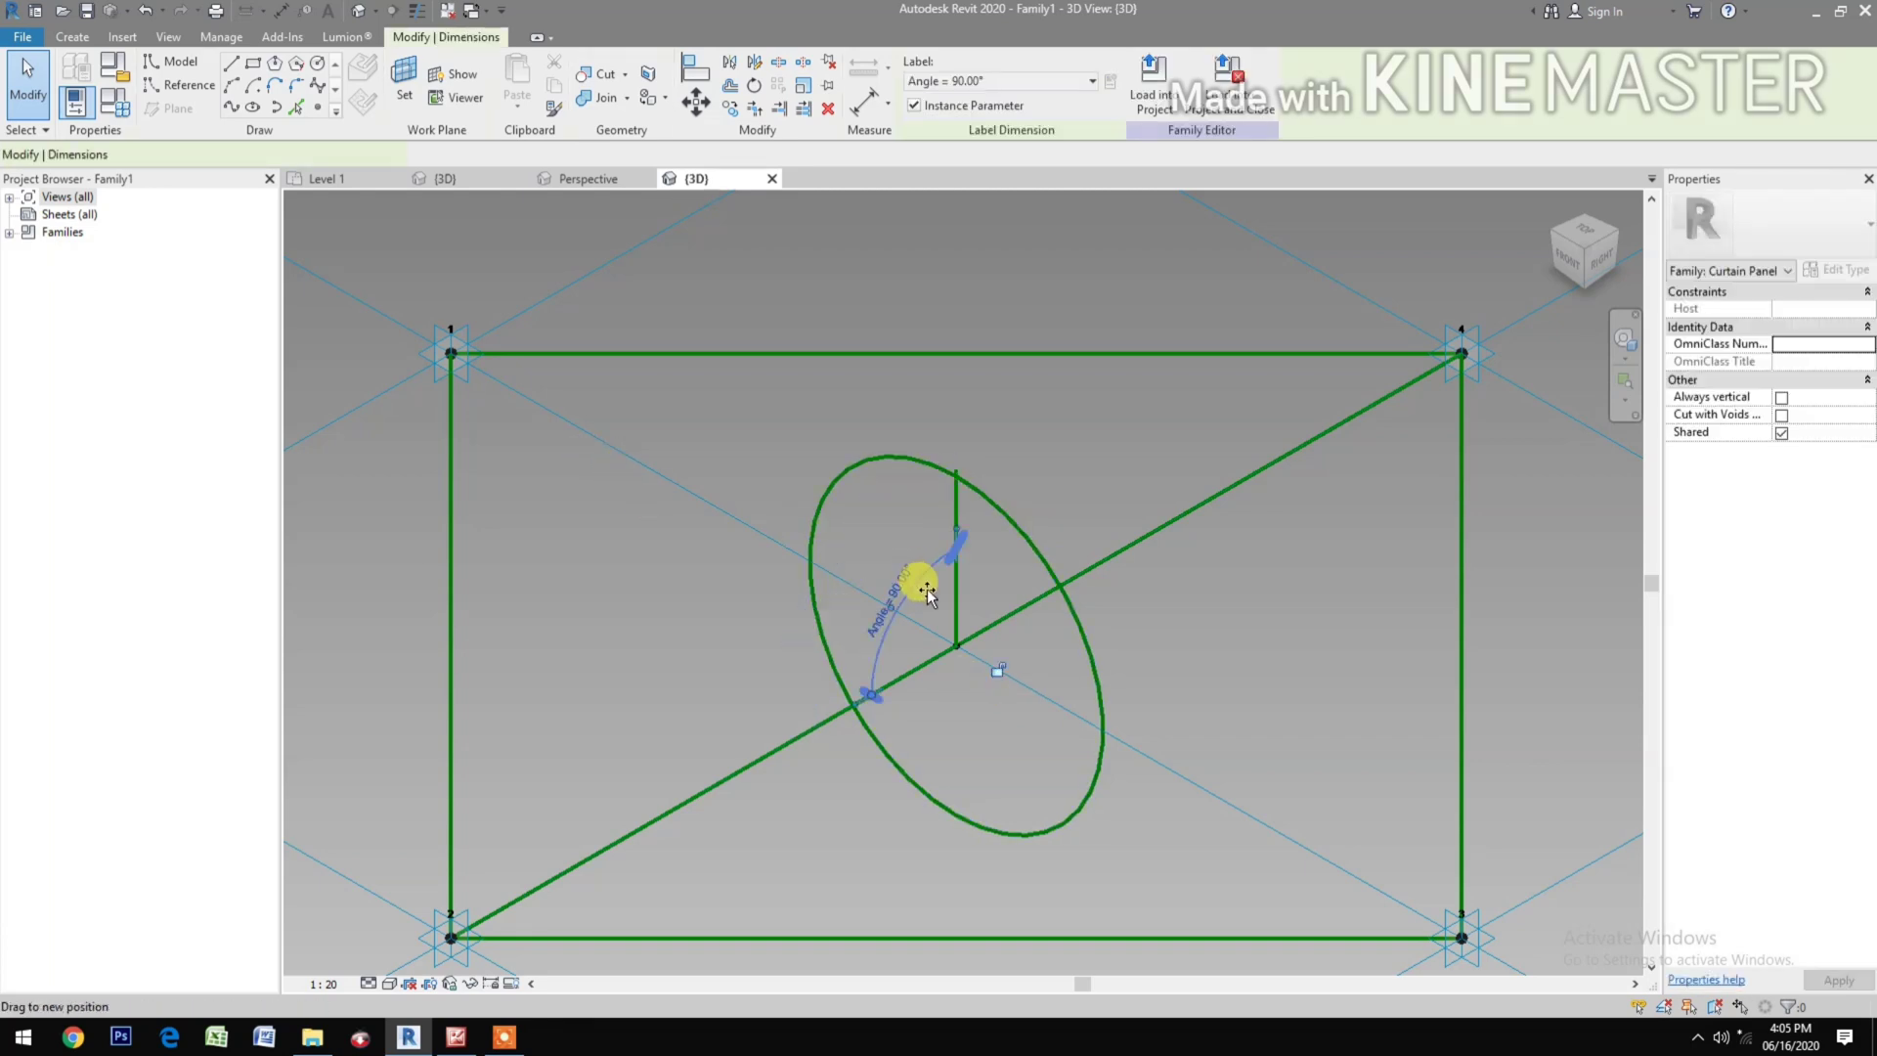
left_click(697, 626)
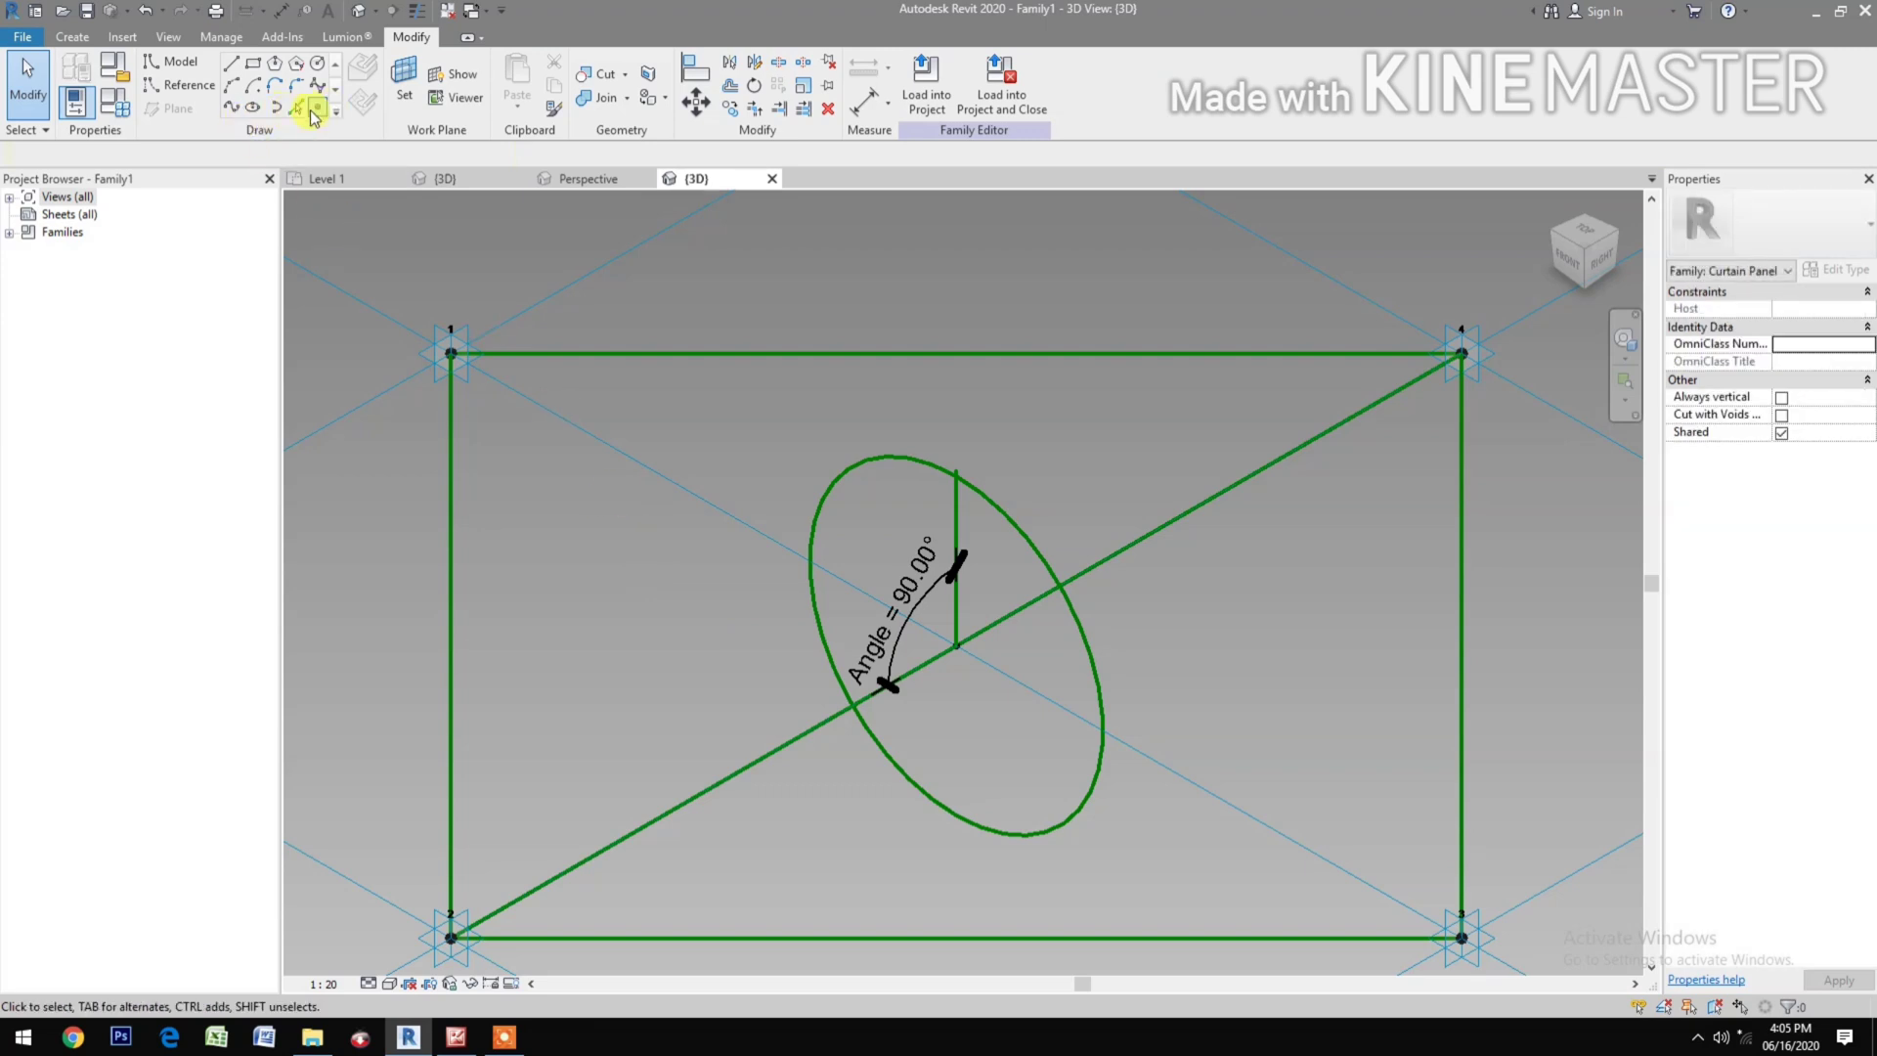
left_click(315, 109)
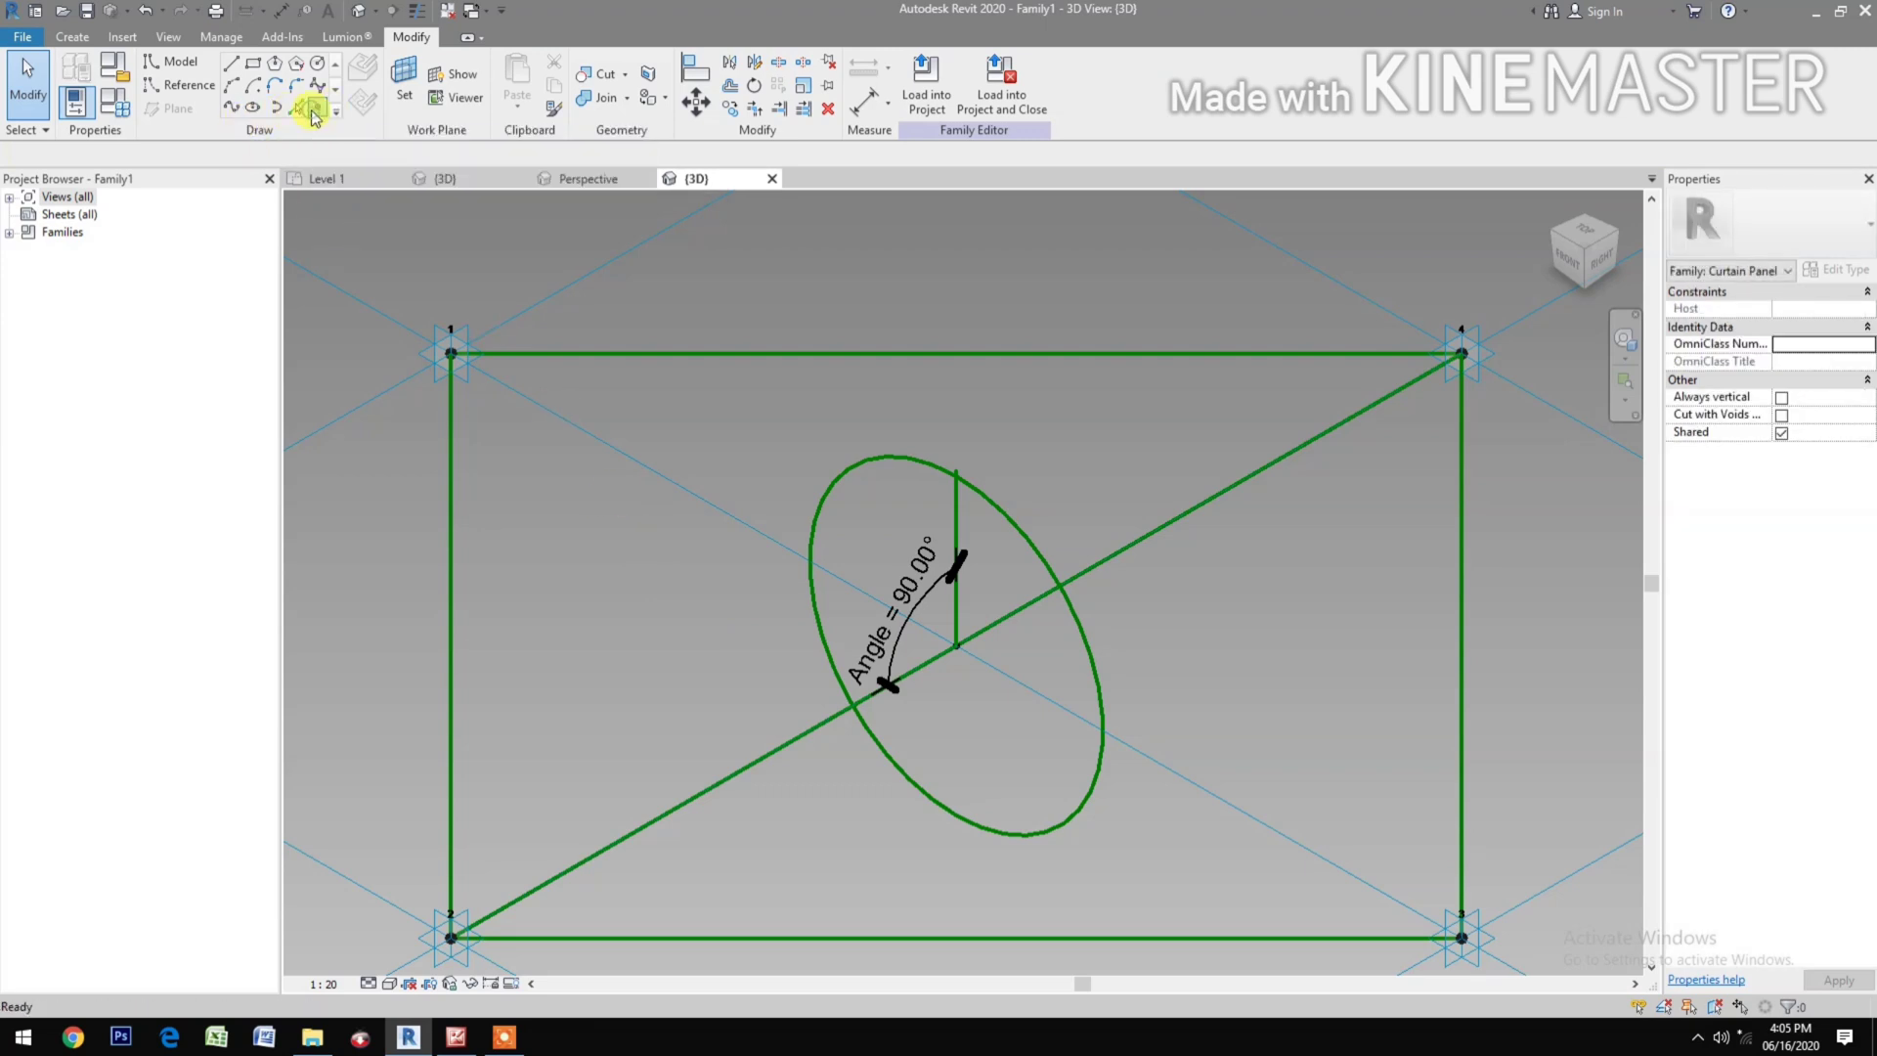
left_click(655, 625)
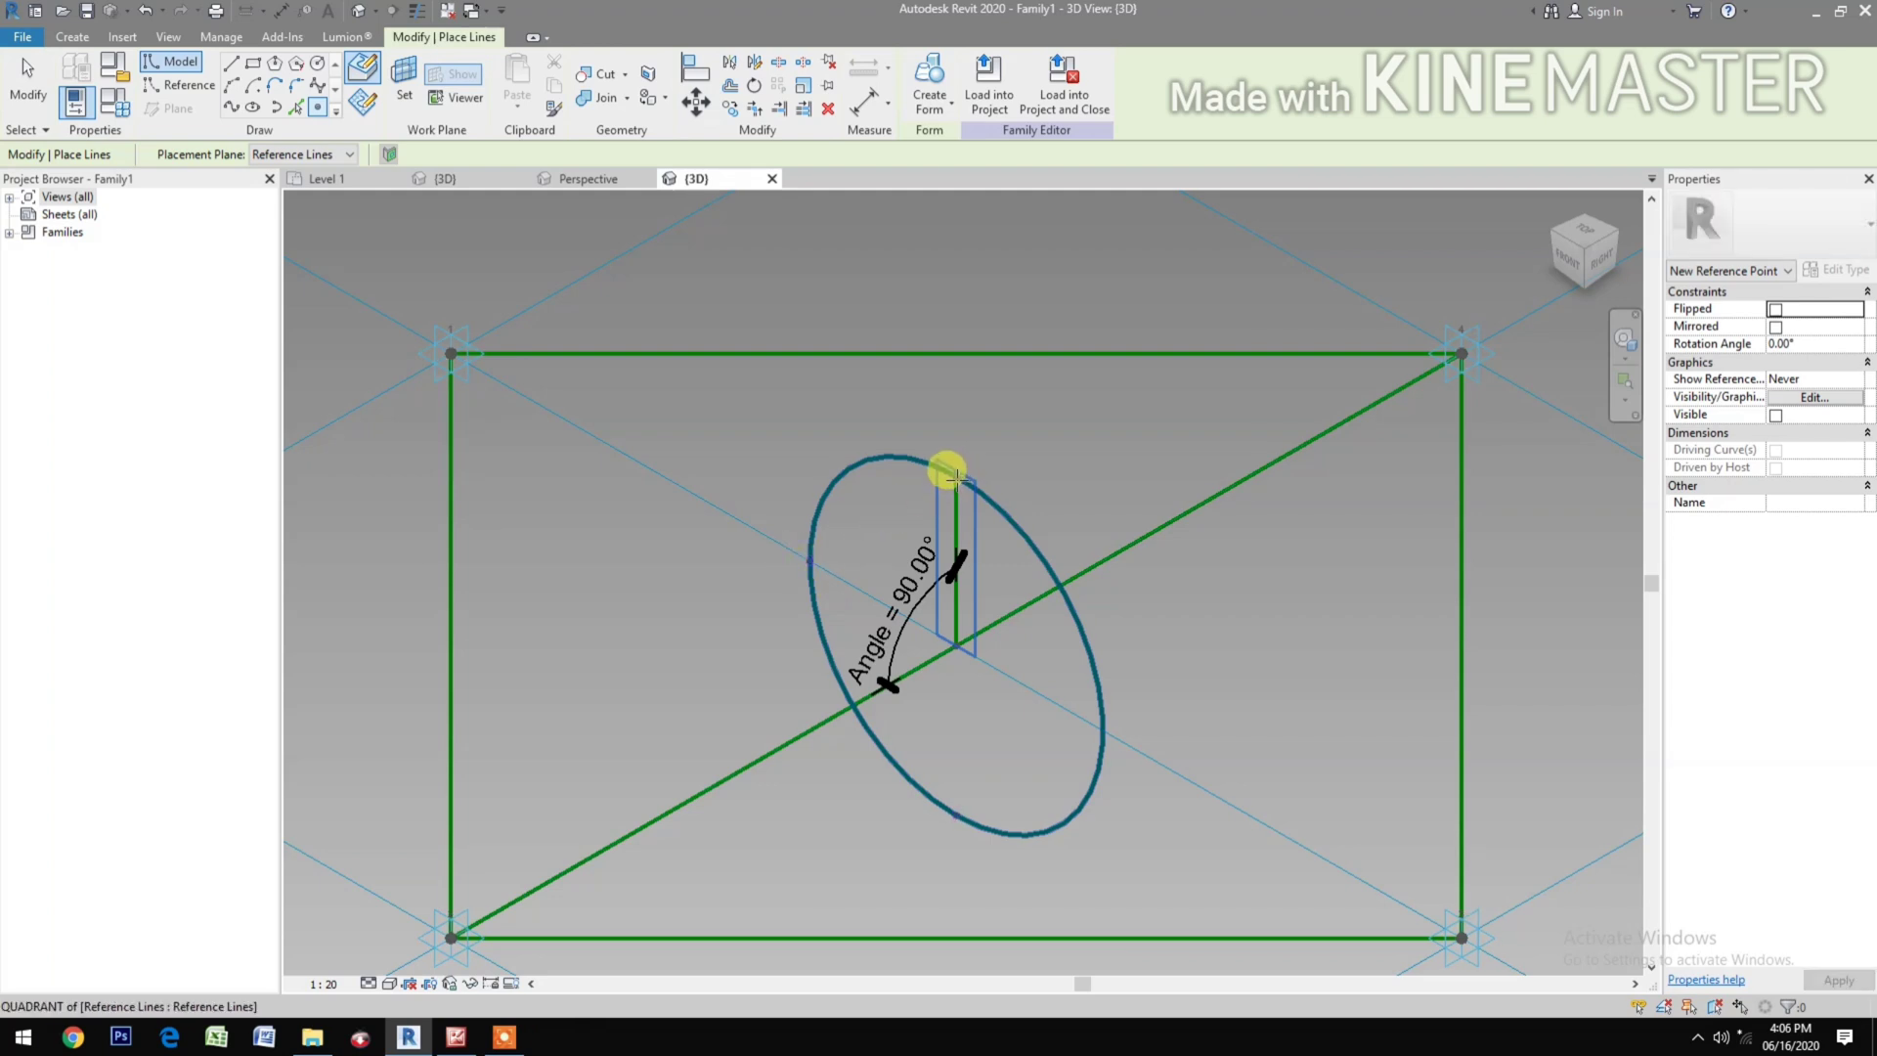
Step: Place reference points on the circle's top and right quadrants, then select two of them
left_click(953, 476)
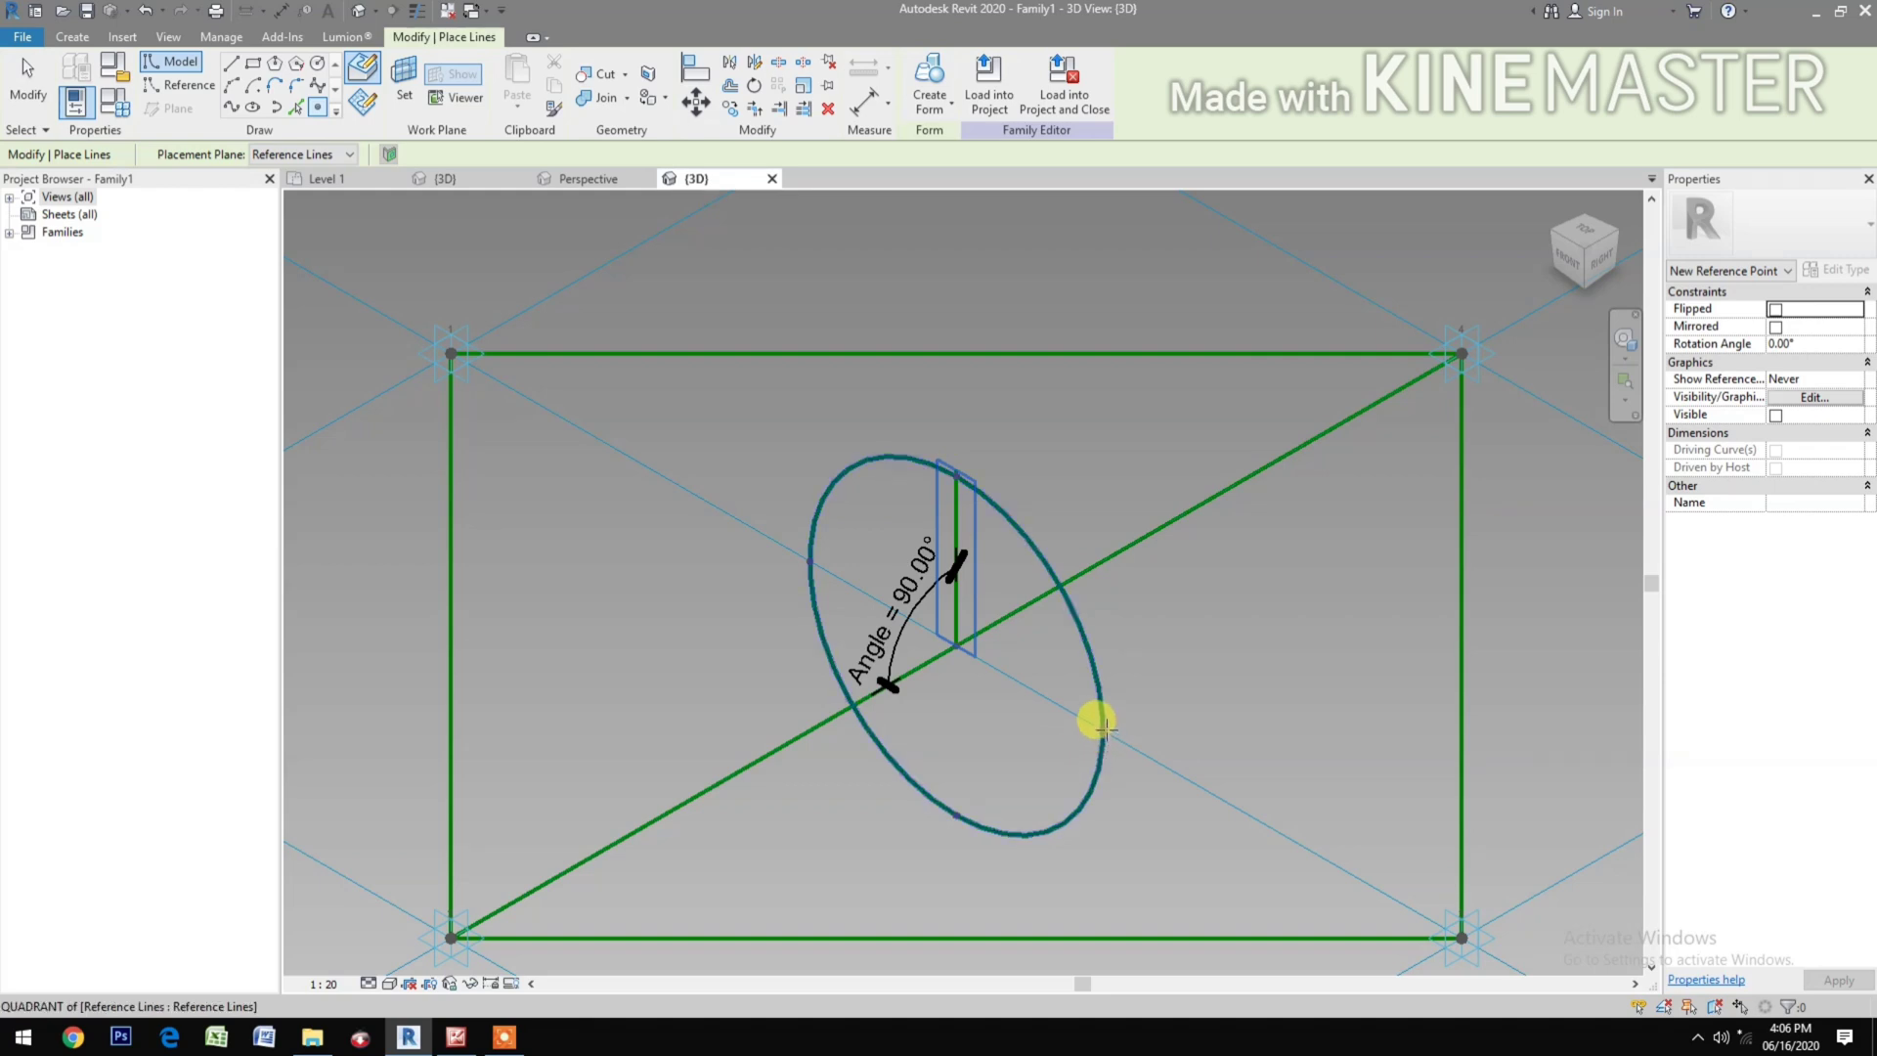
left_click(1100, 726)
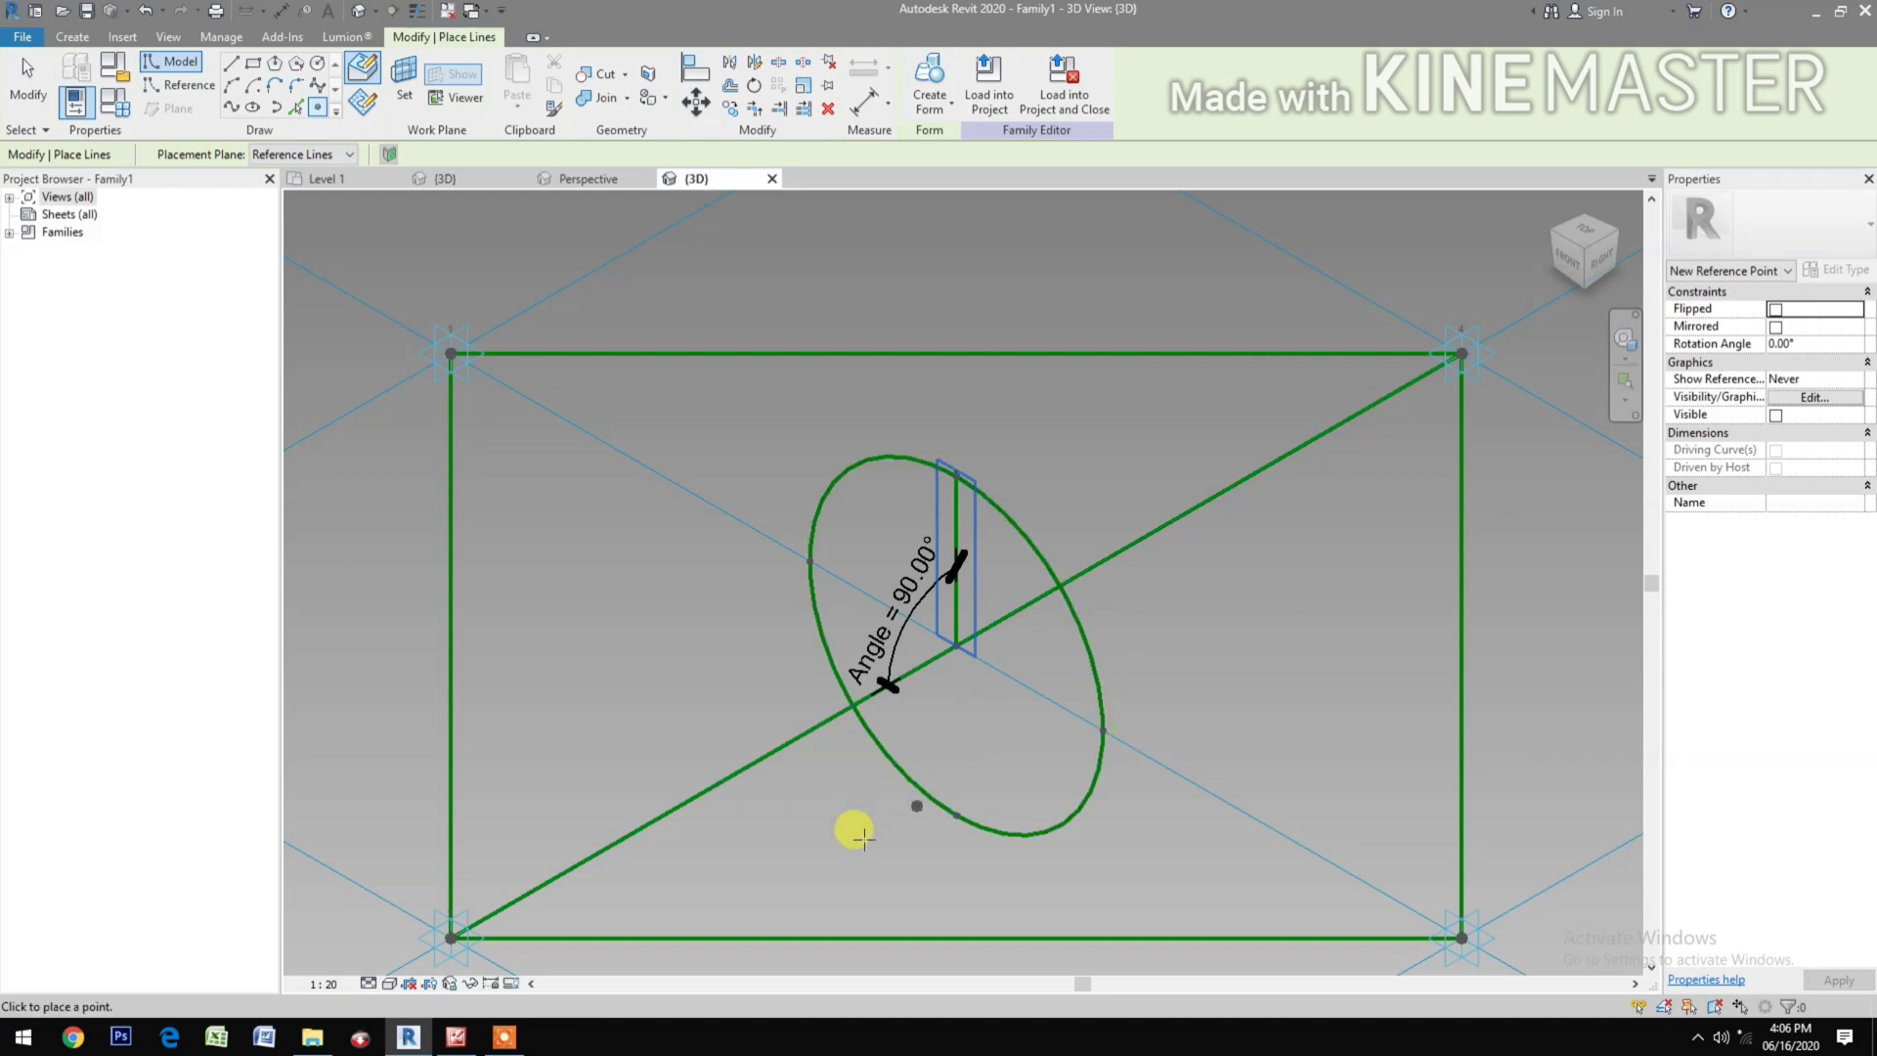
key("Escape")
key("Escape")
left_click_drag(900, 883, 1147, 724)
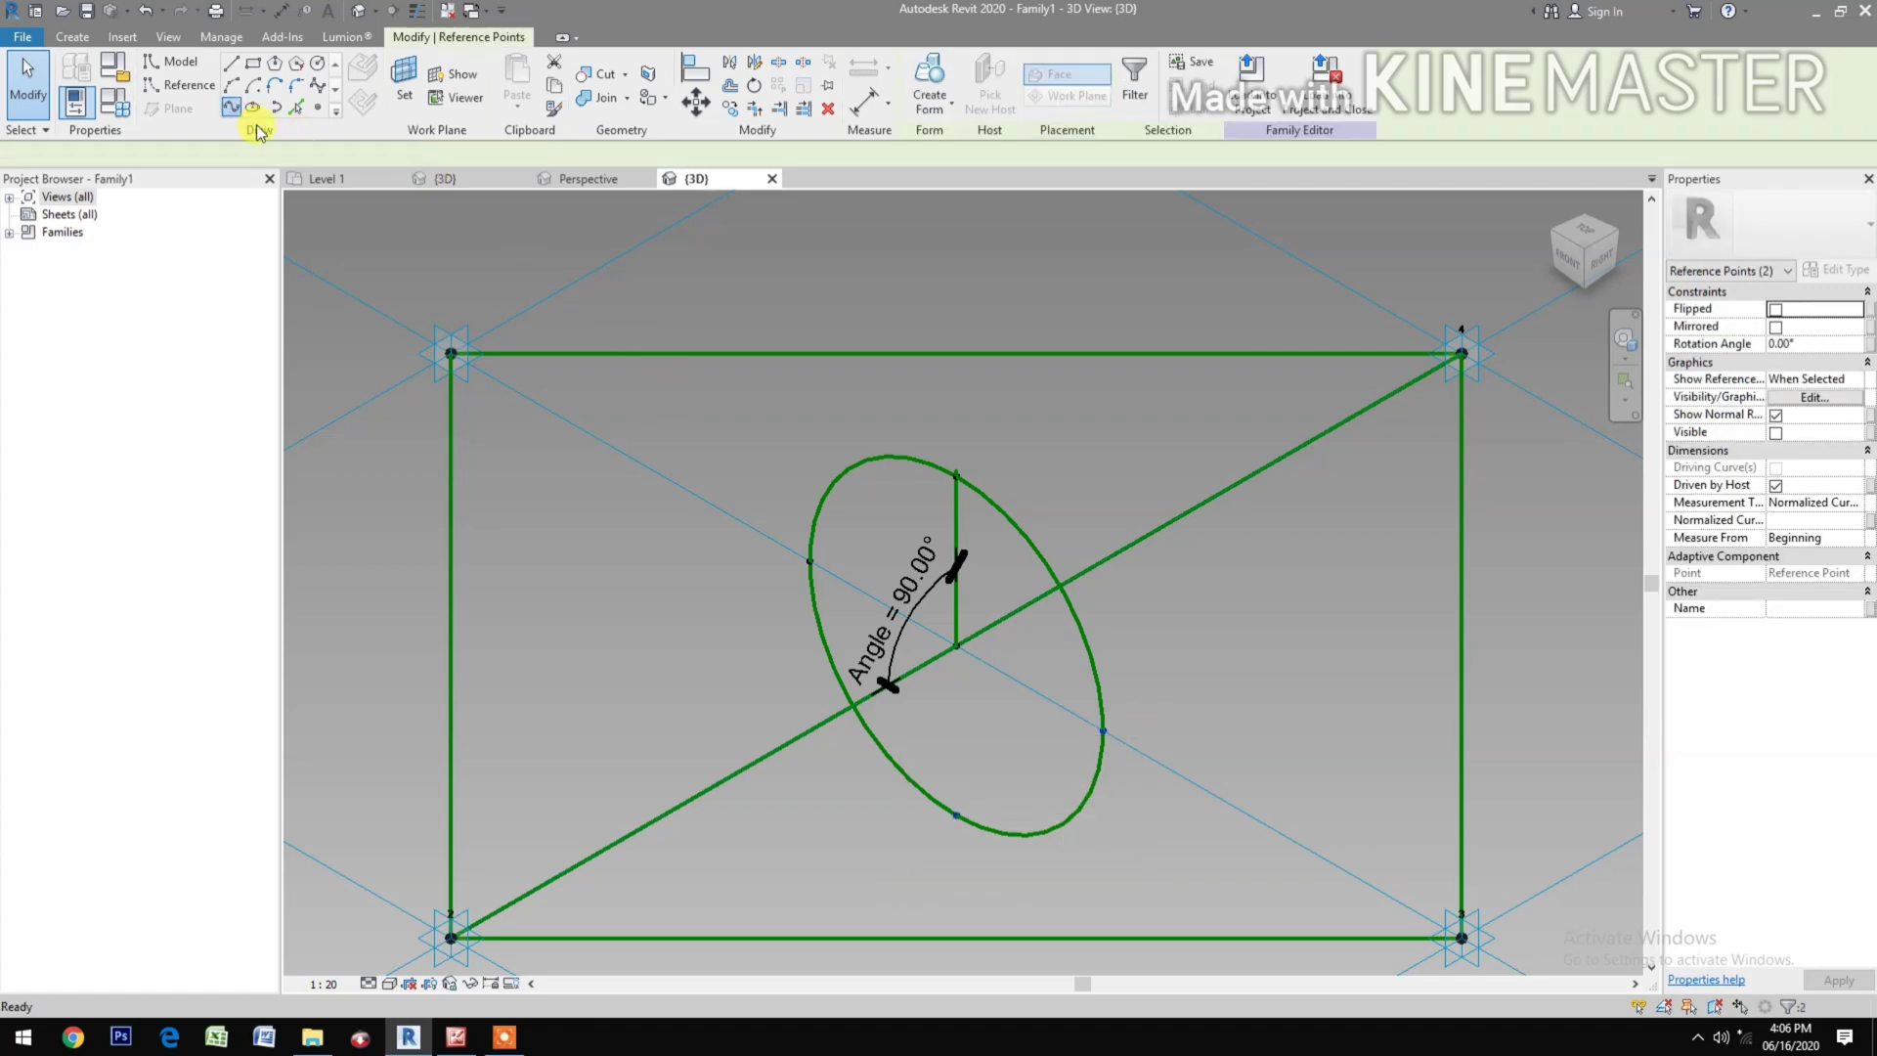
Step: Join the selected circle points, then the lower and left points, with reference lines
left_click(296, 106)
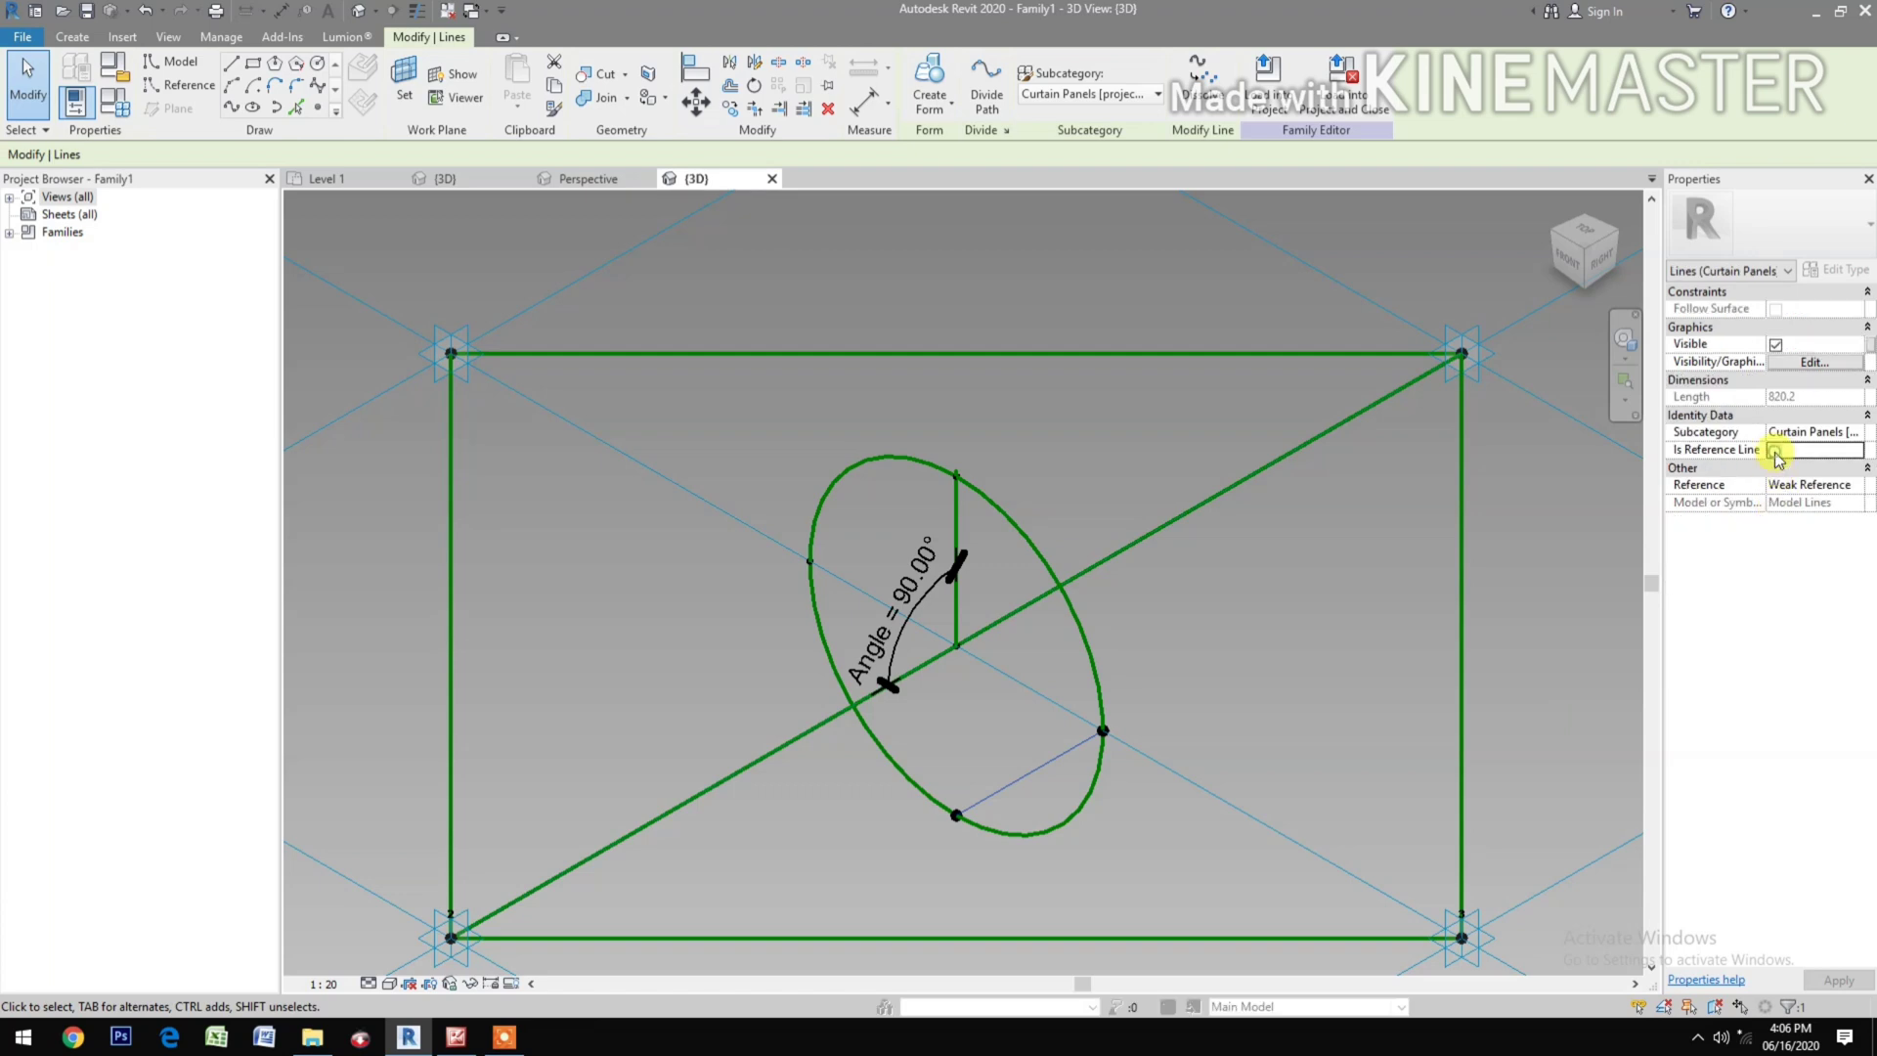
left_click(1776, 451)
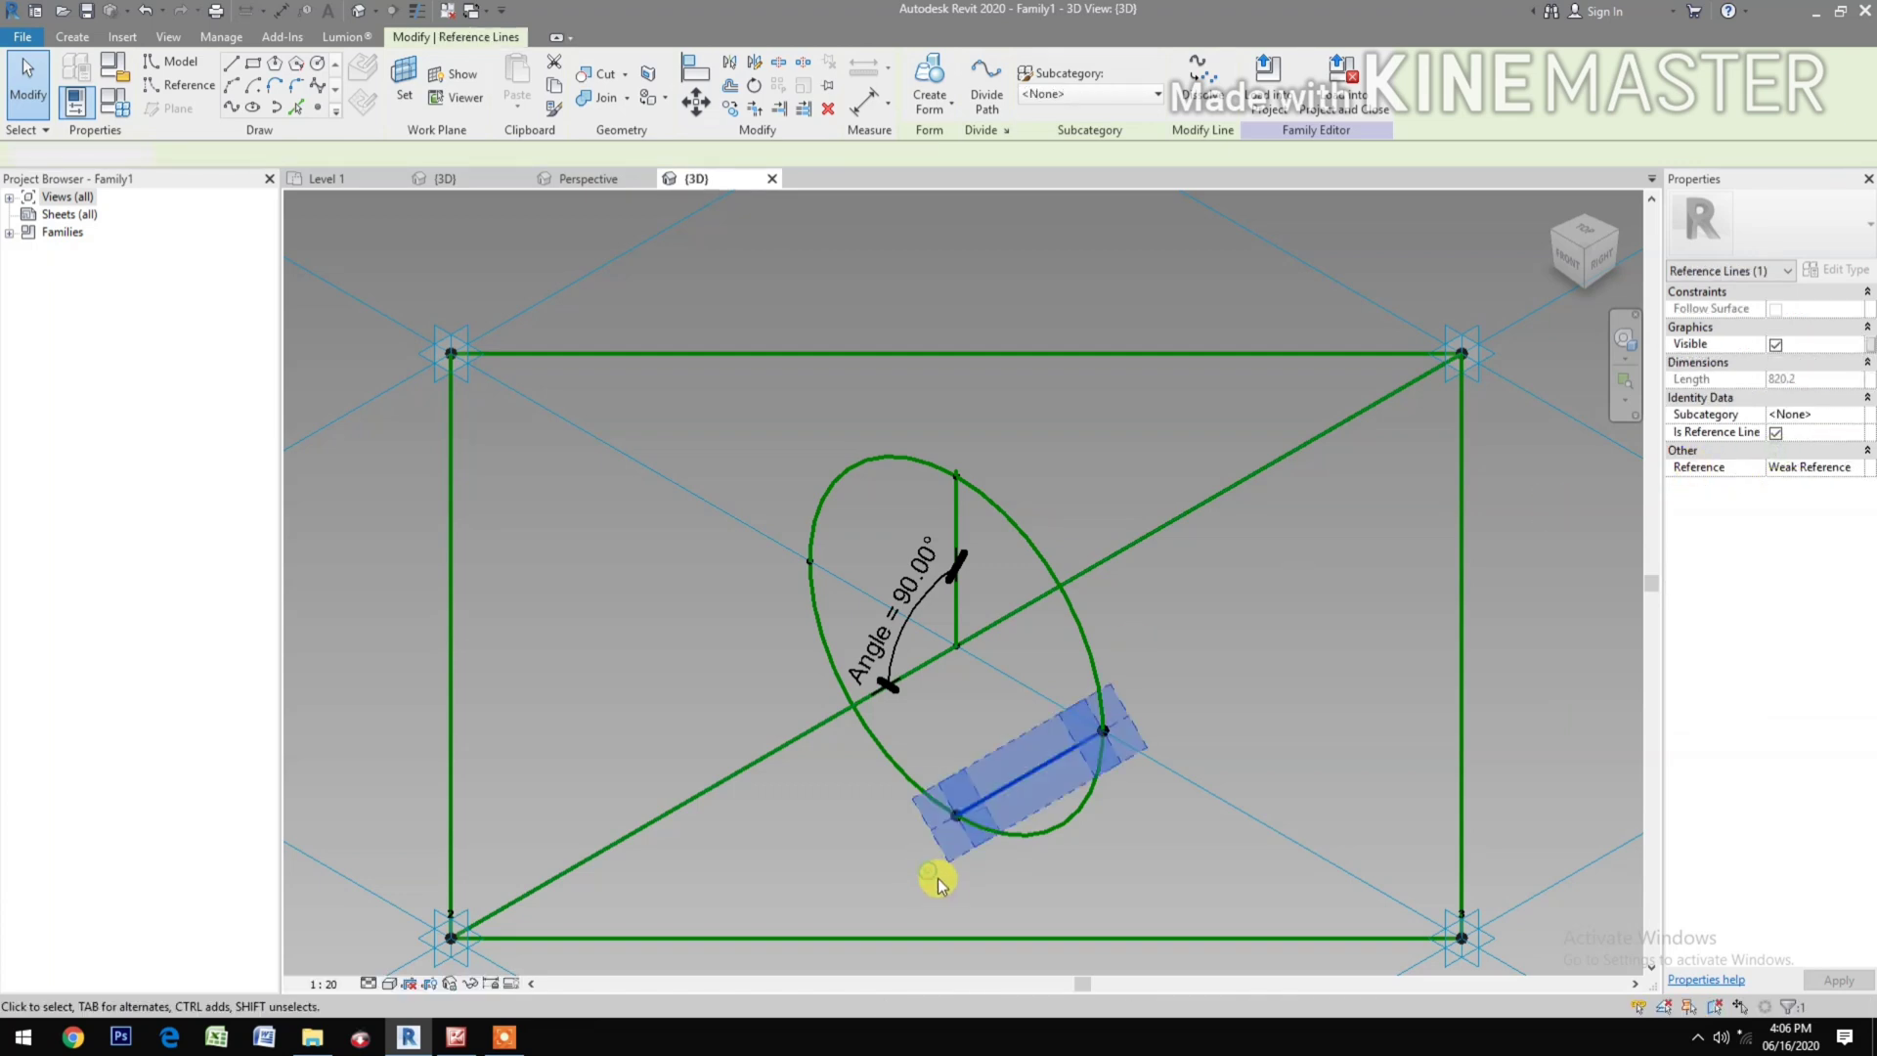
left_click(905, 886)
left_click_drag(905, 888, 979, 778)
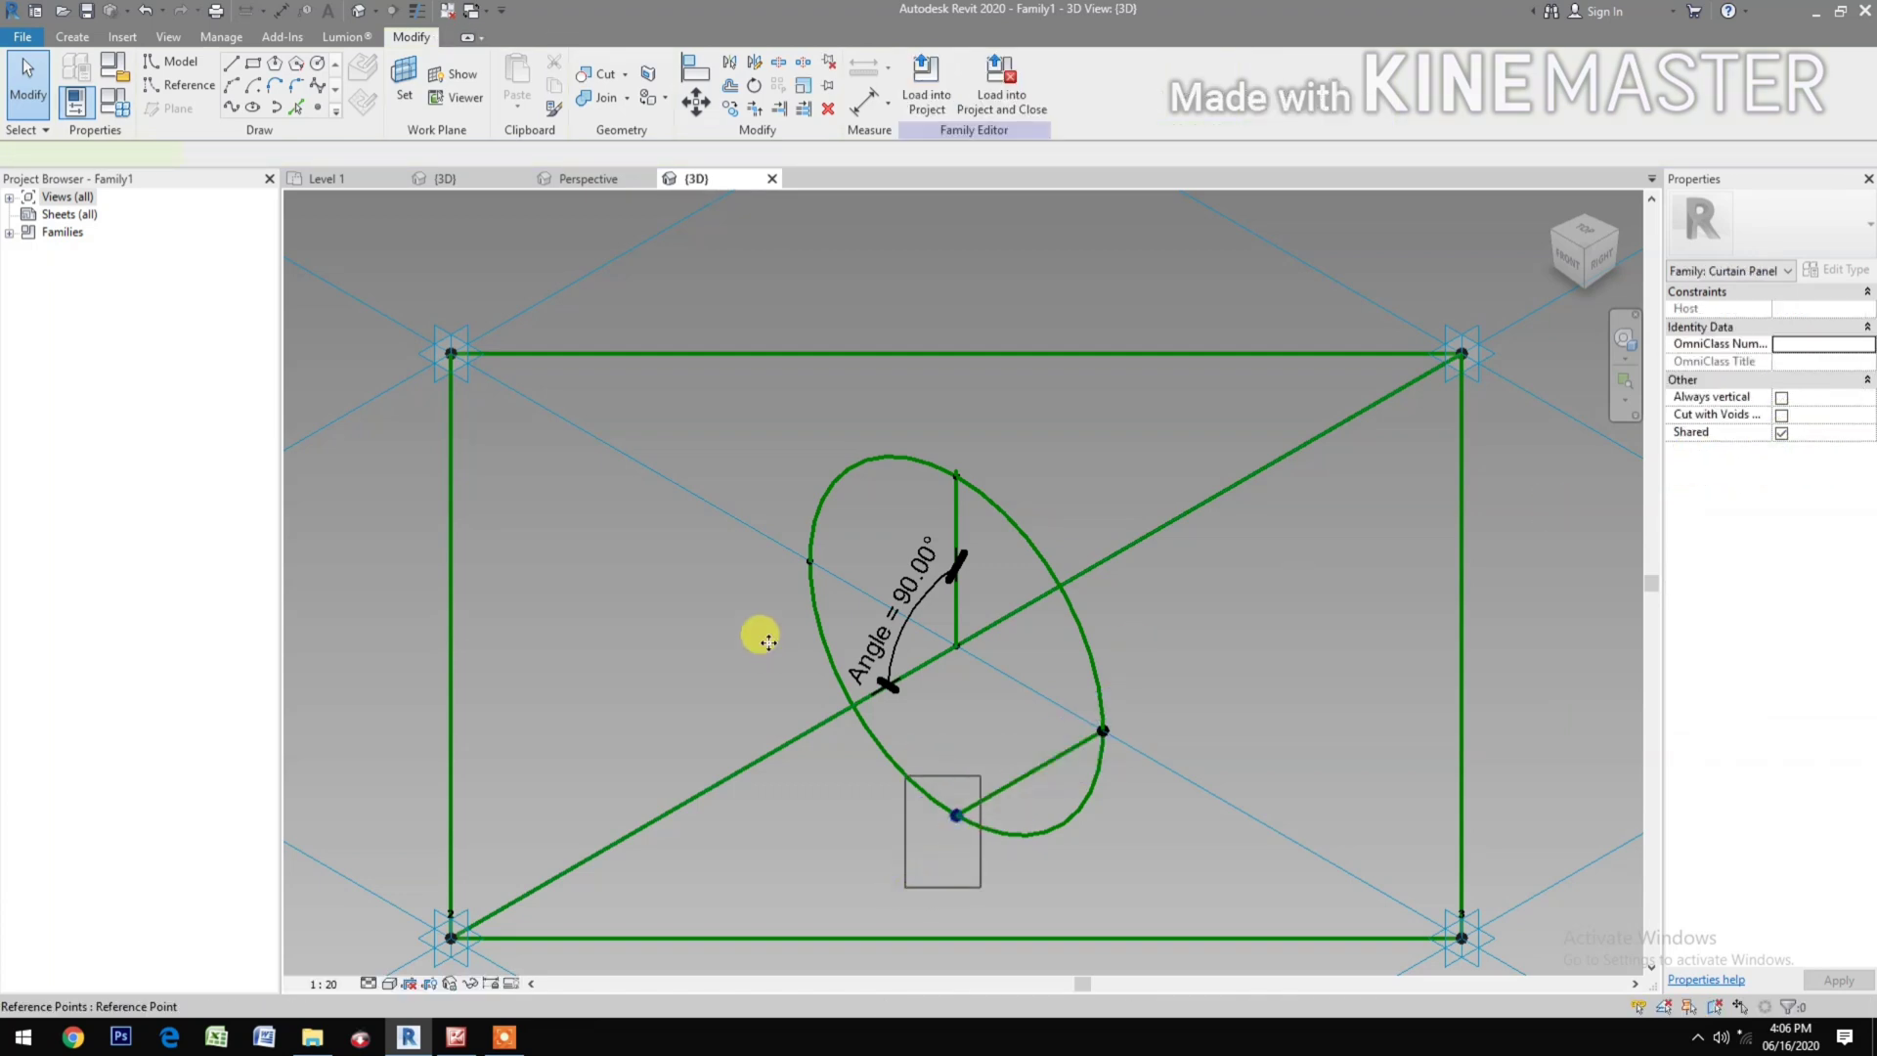
left_click_drag(768, 642, 828, 525)
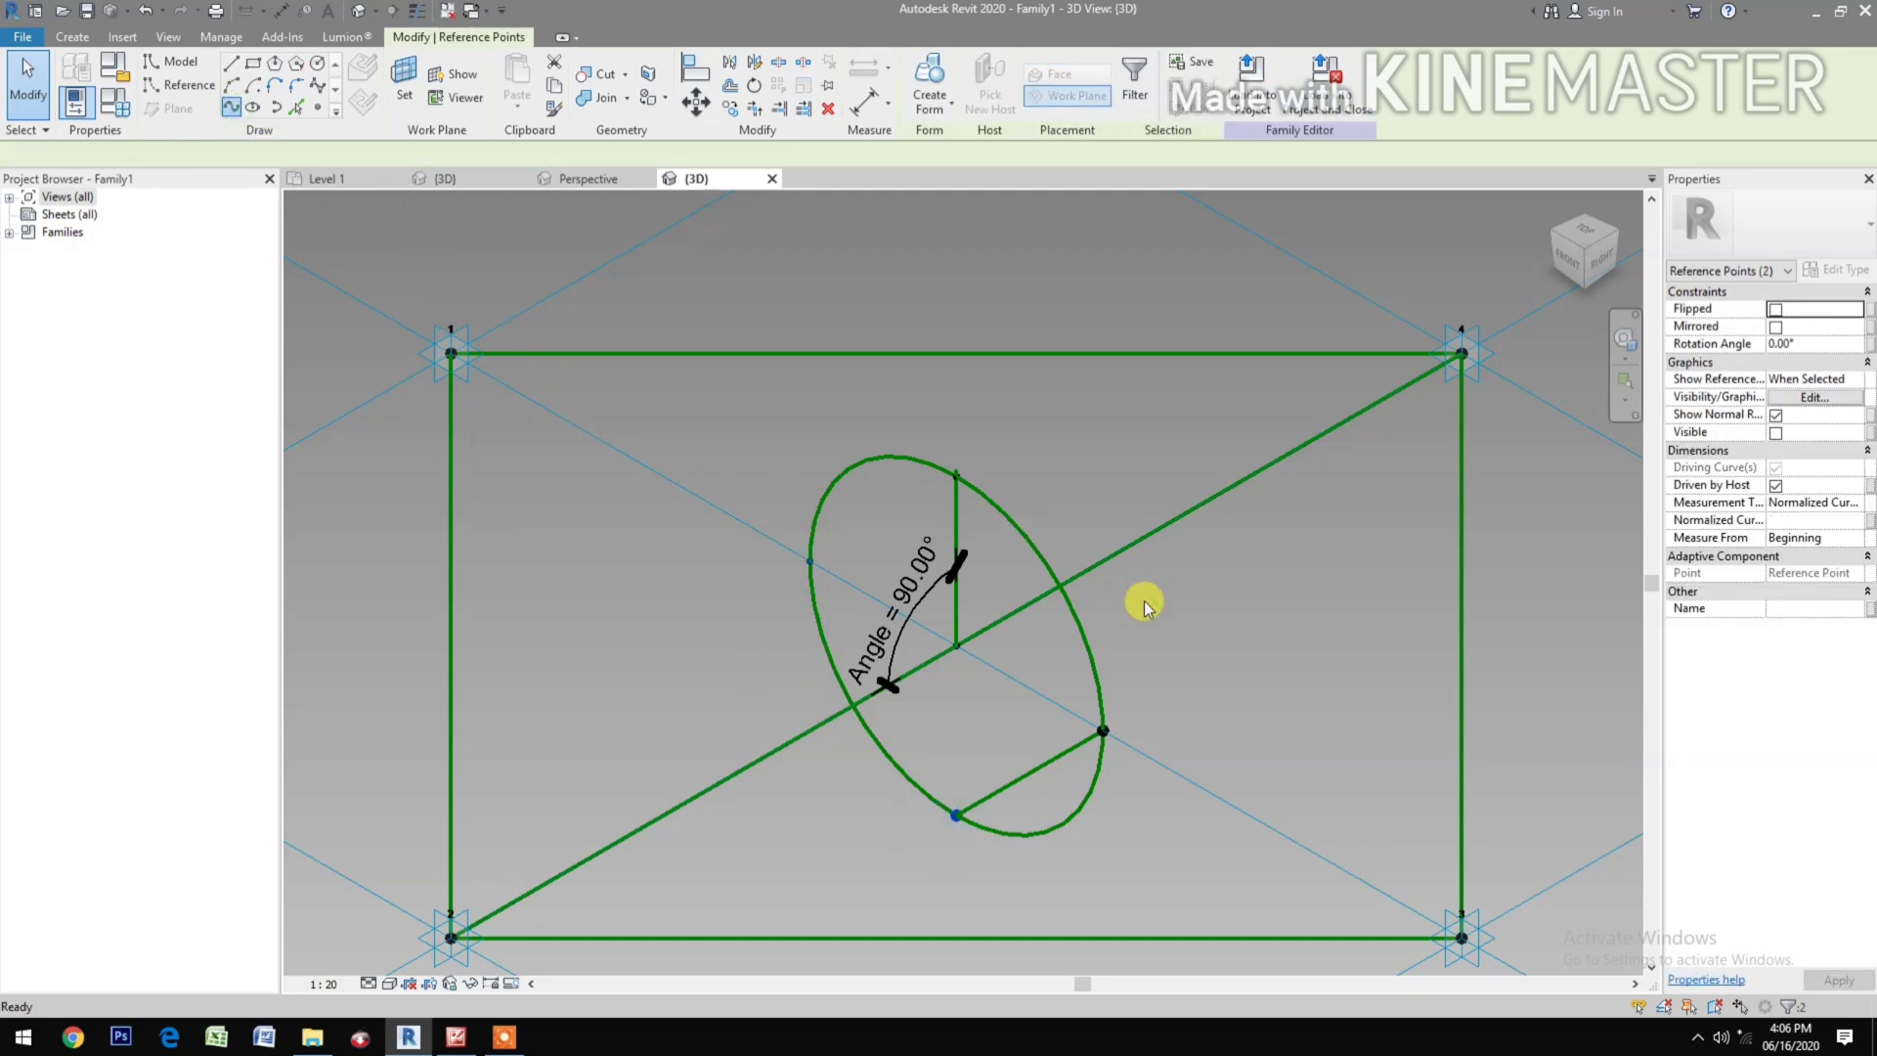
left_click(1776, 451)
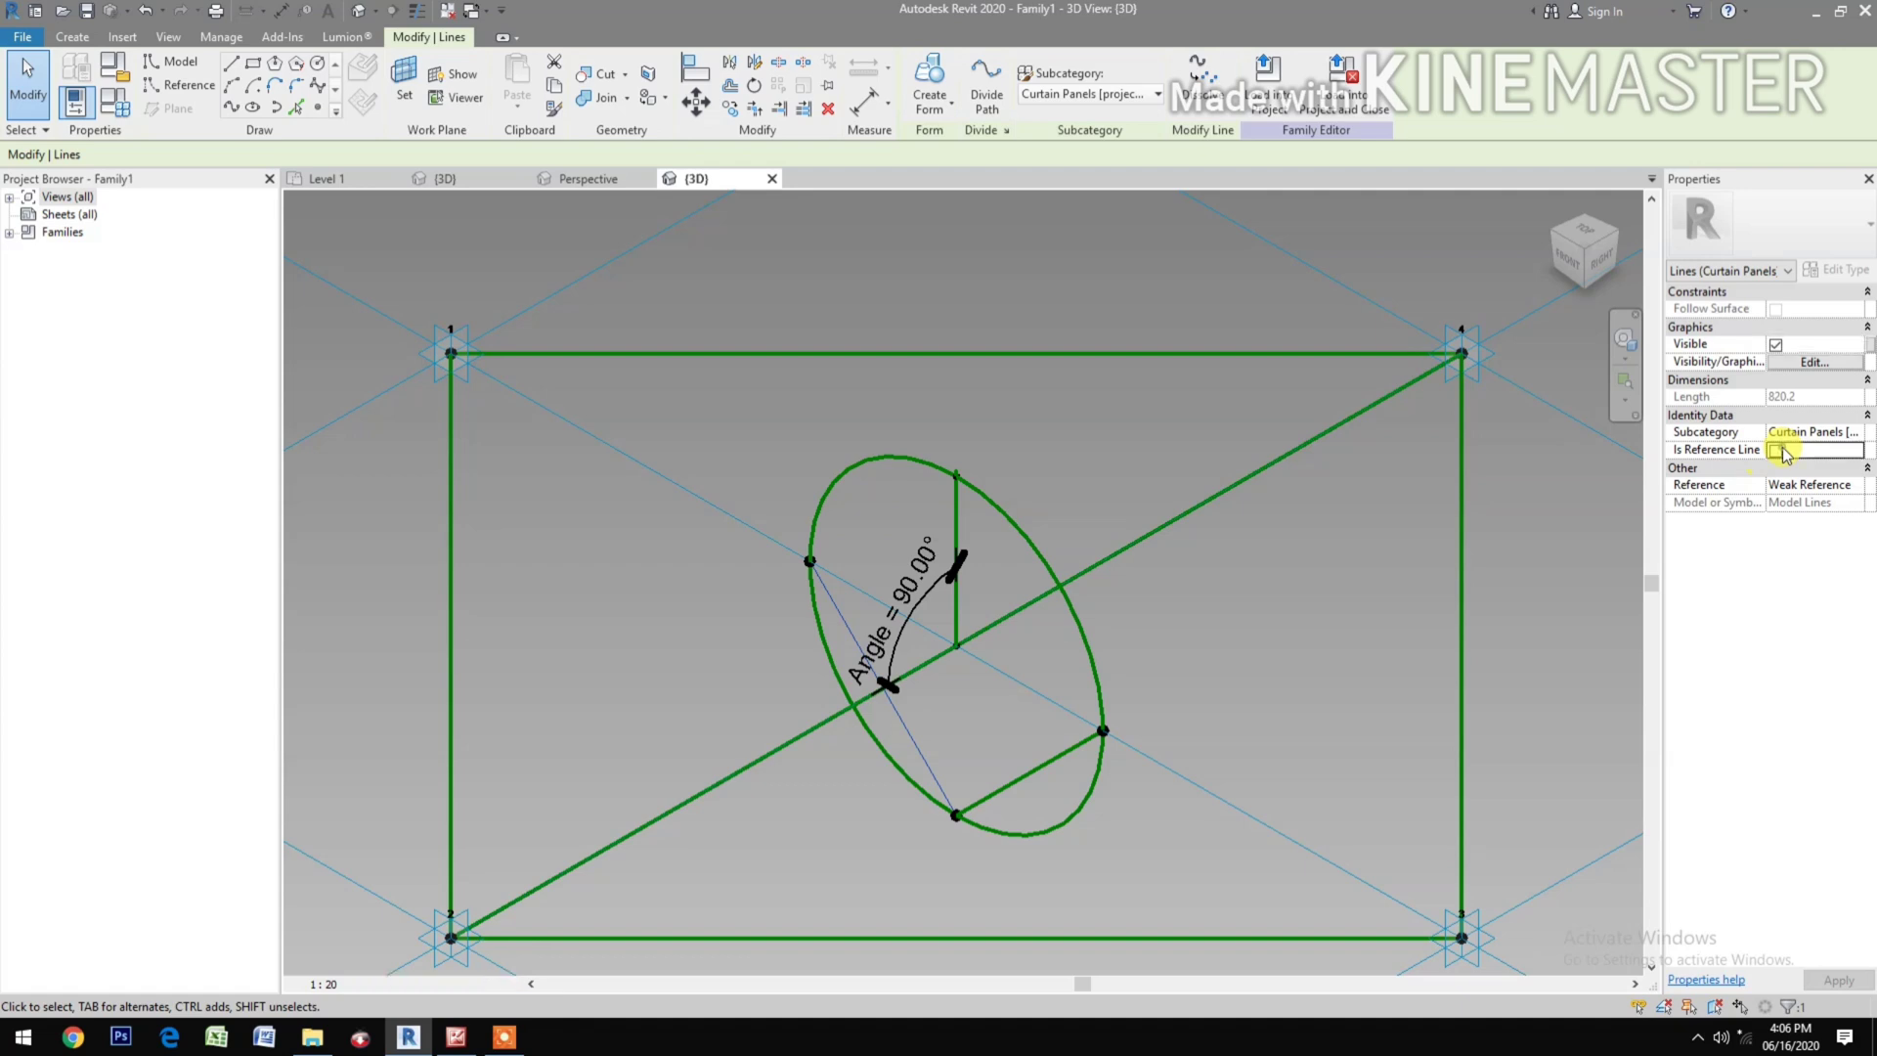
left_click(1775, 451)
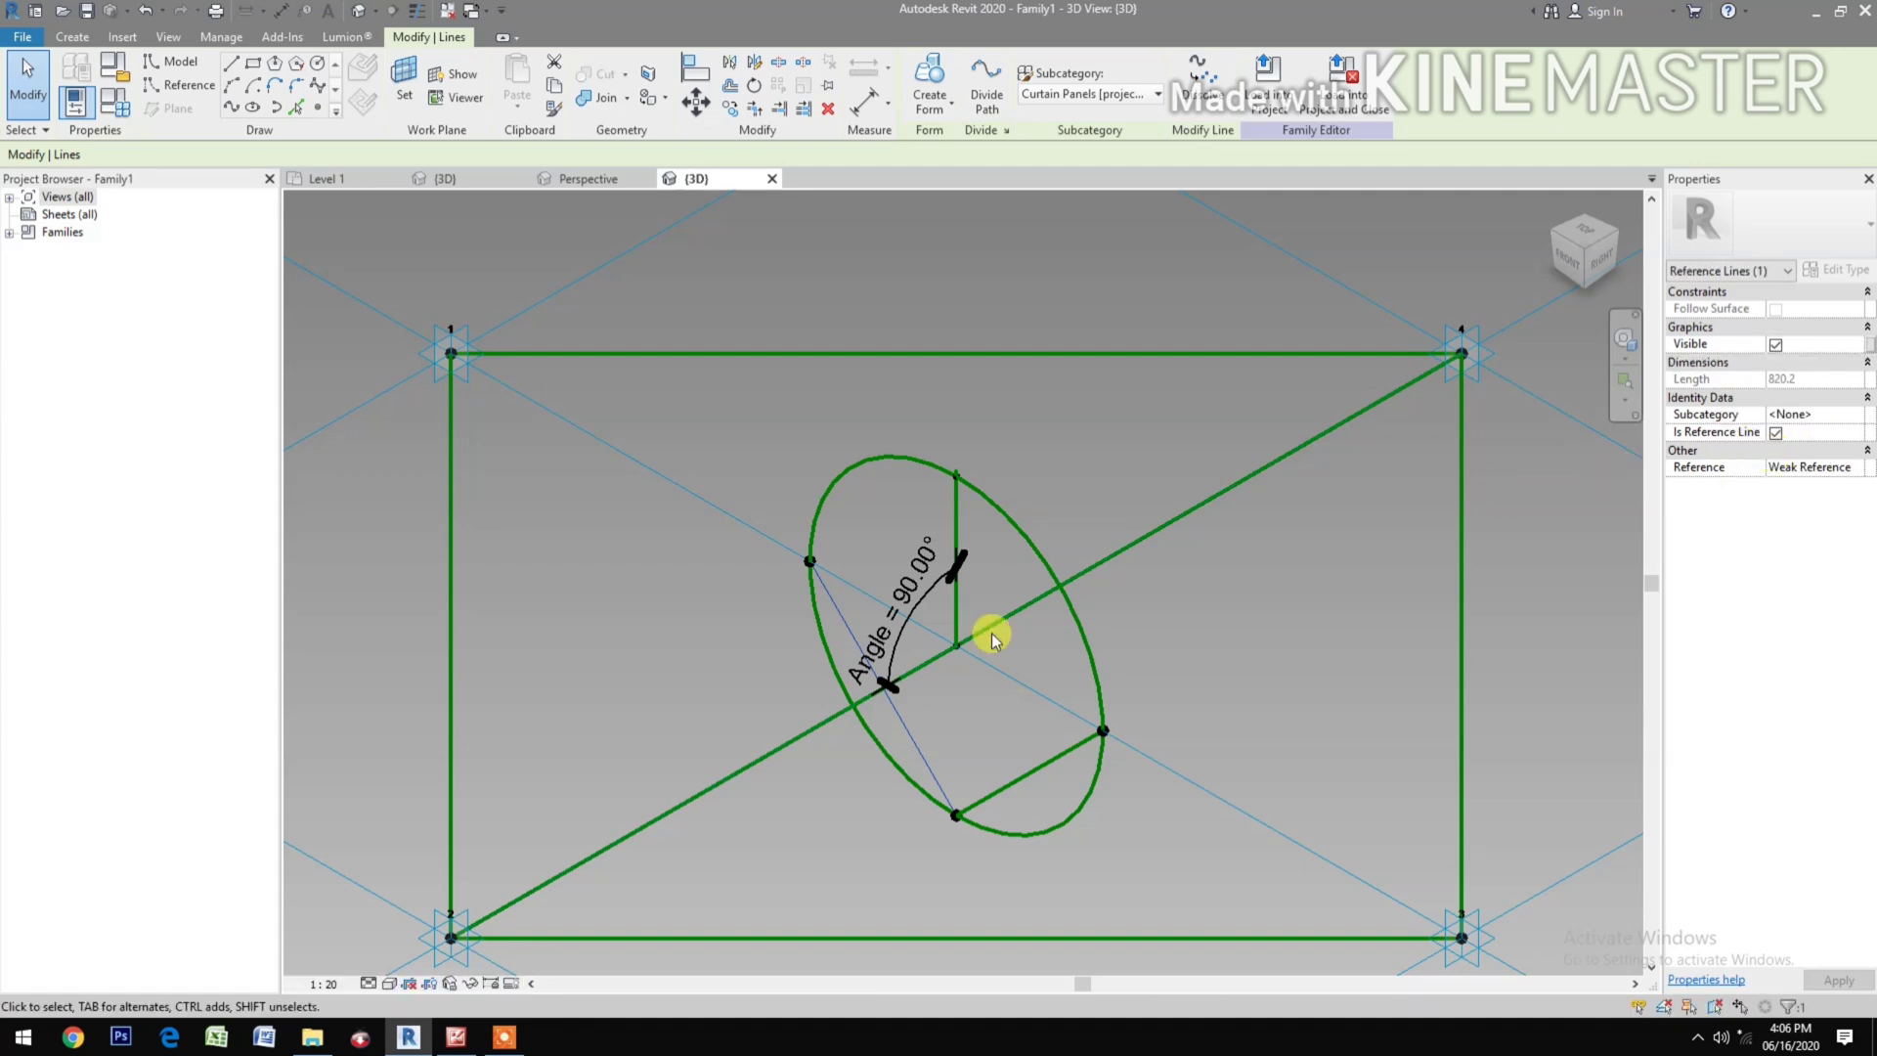
left_click(720, 418)
Step: Add reference lines joining the left and top points and the right point
left_click_drag(720, 415, 995, 581)
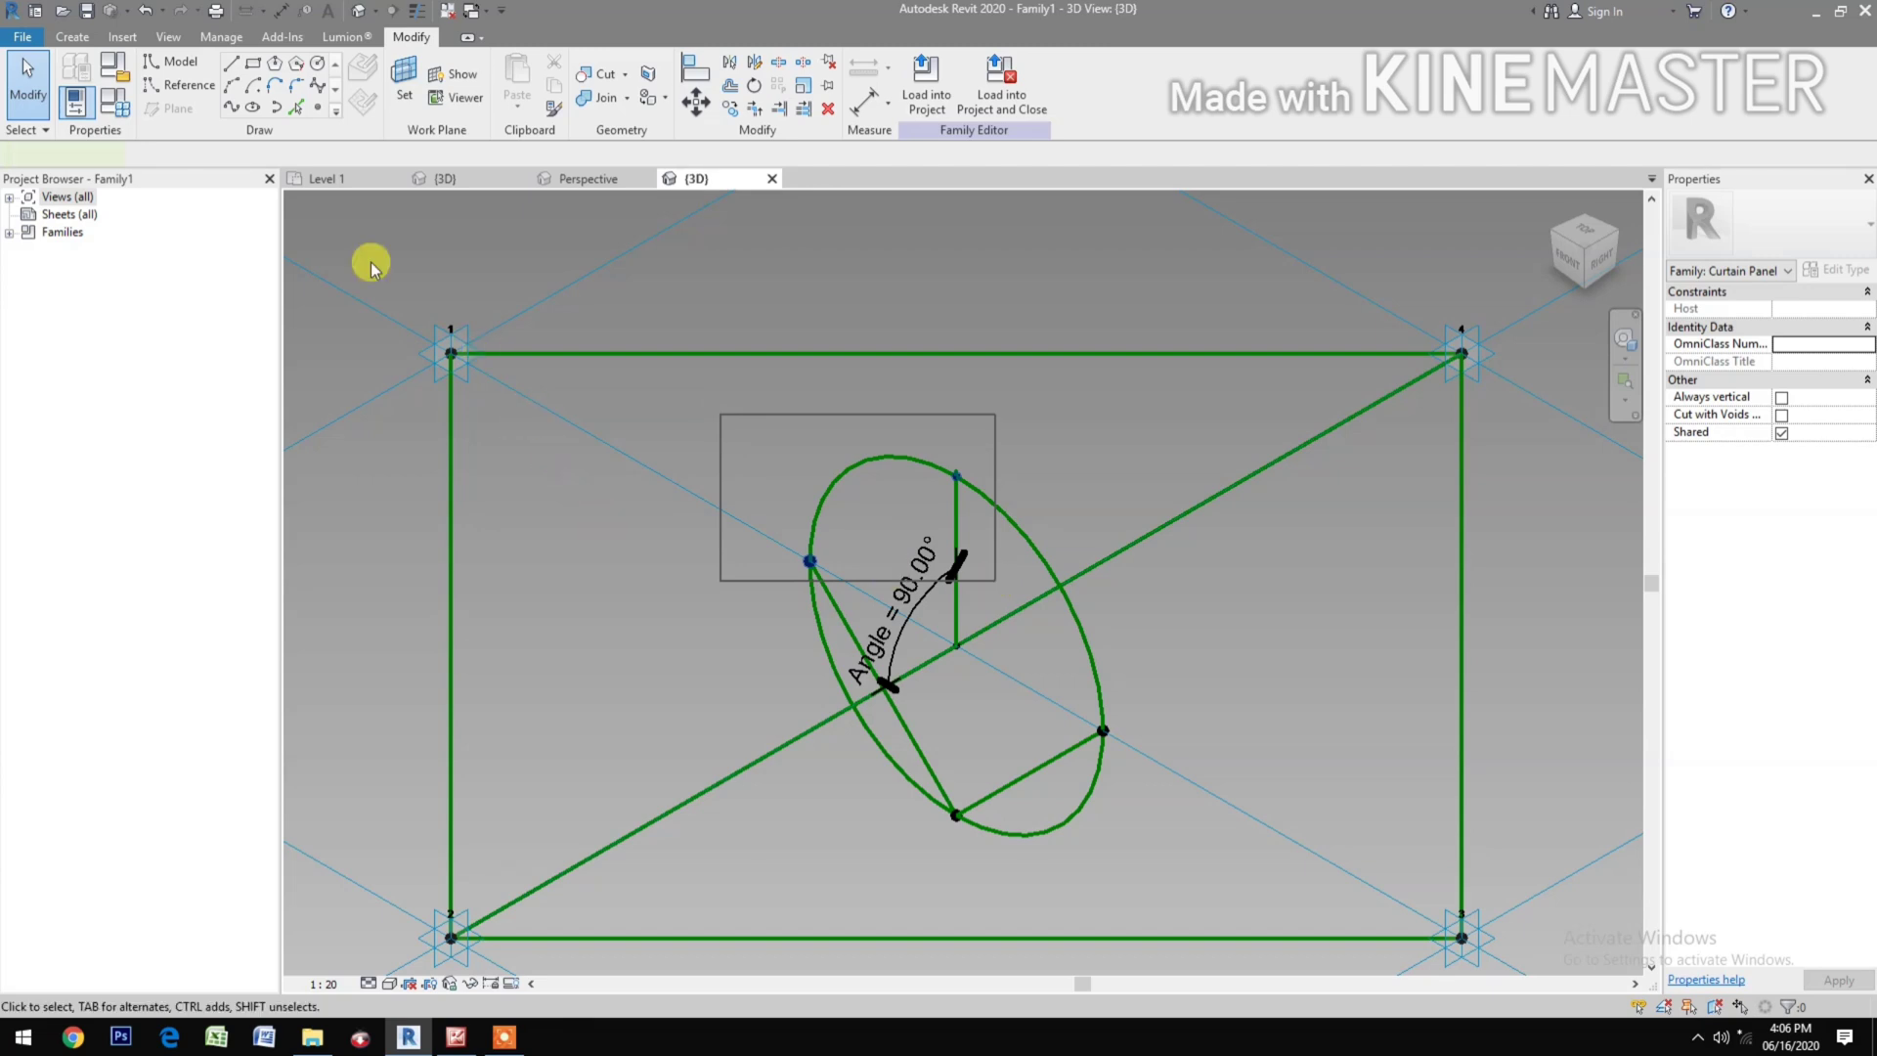
left_click(235, 108)
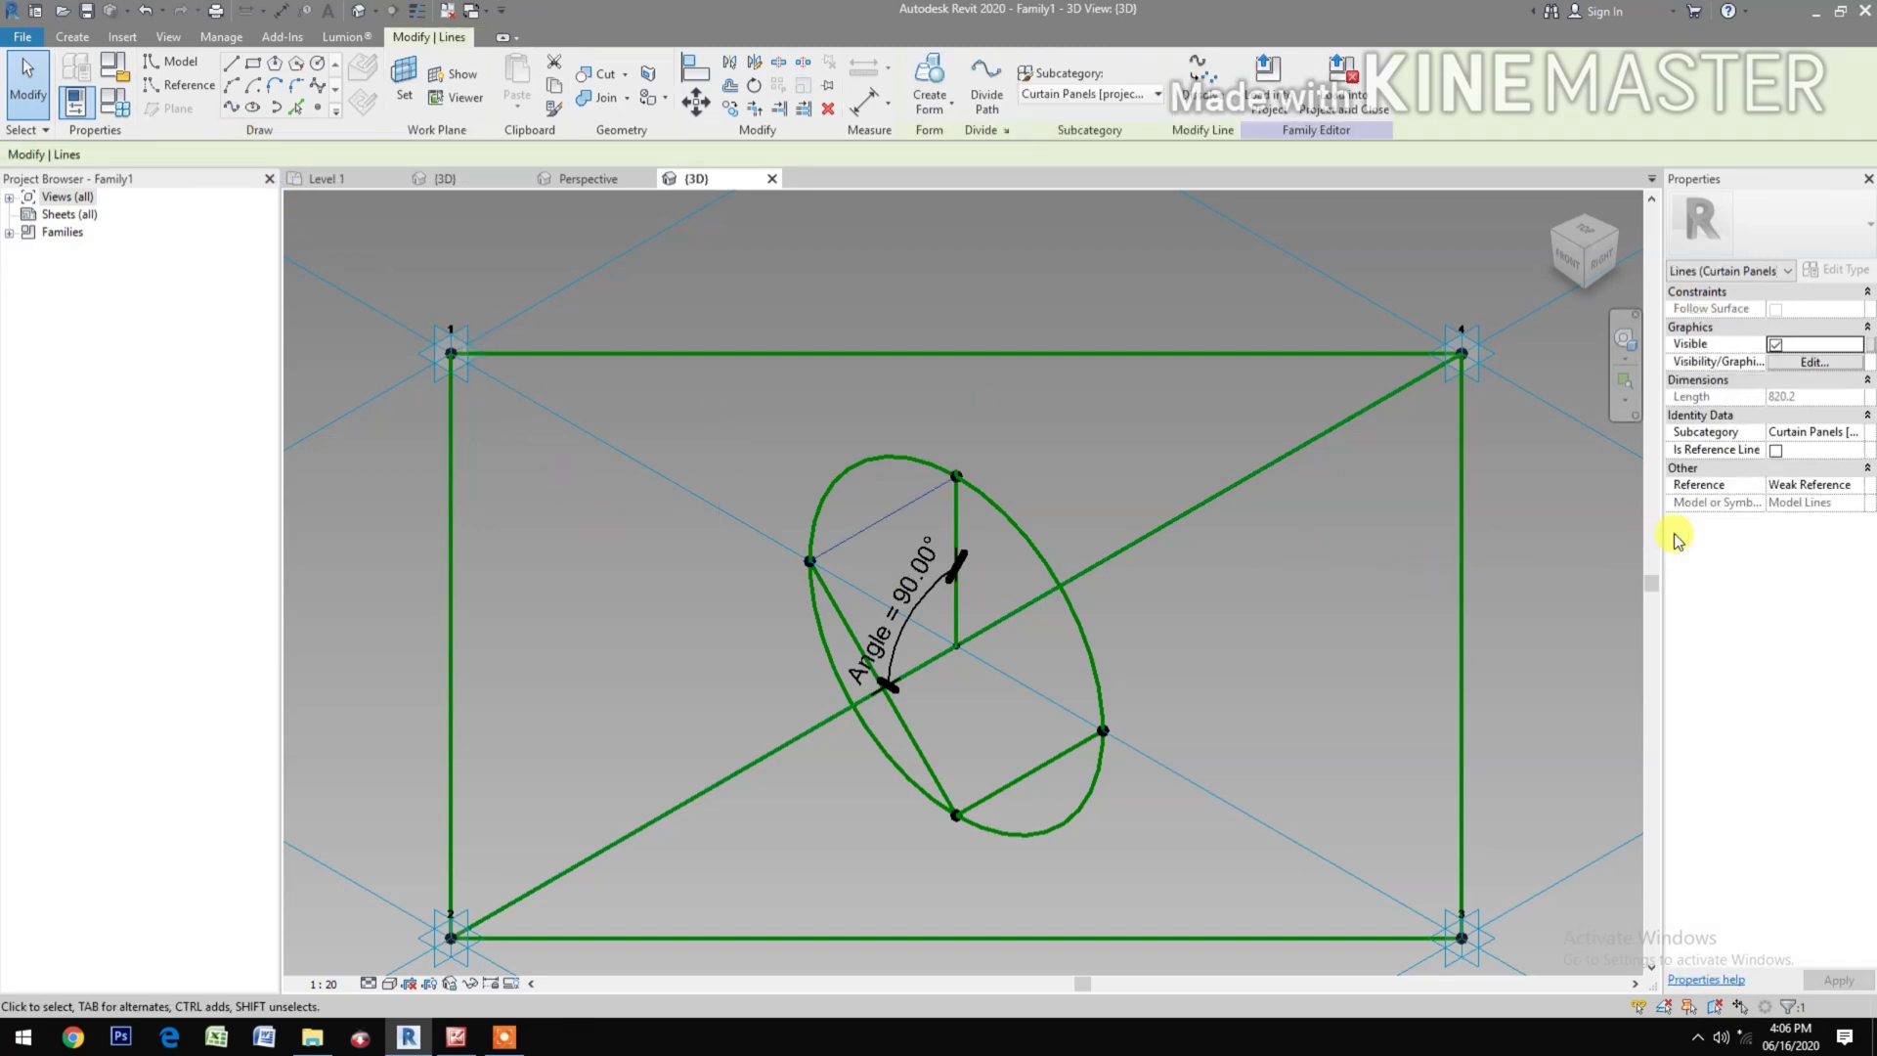
left_click(1775, 449)
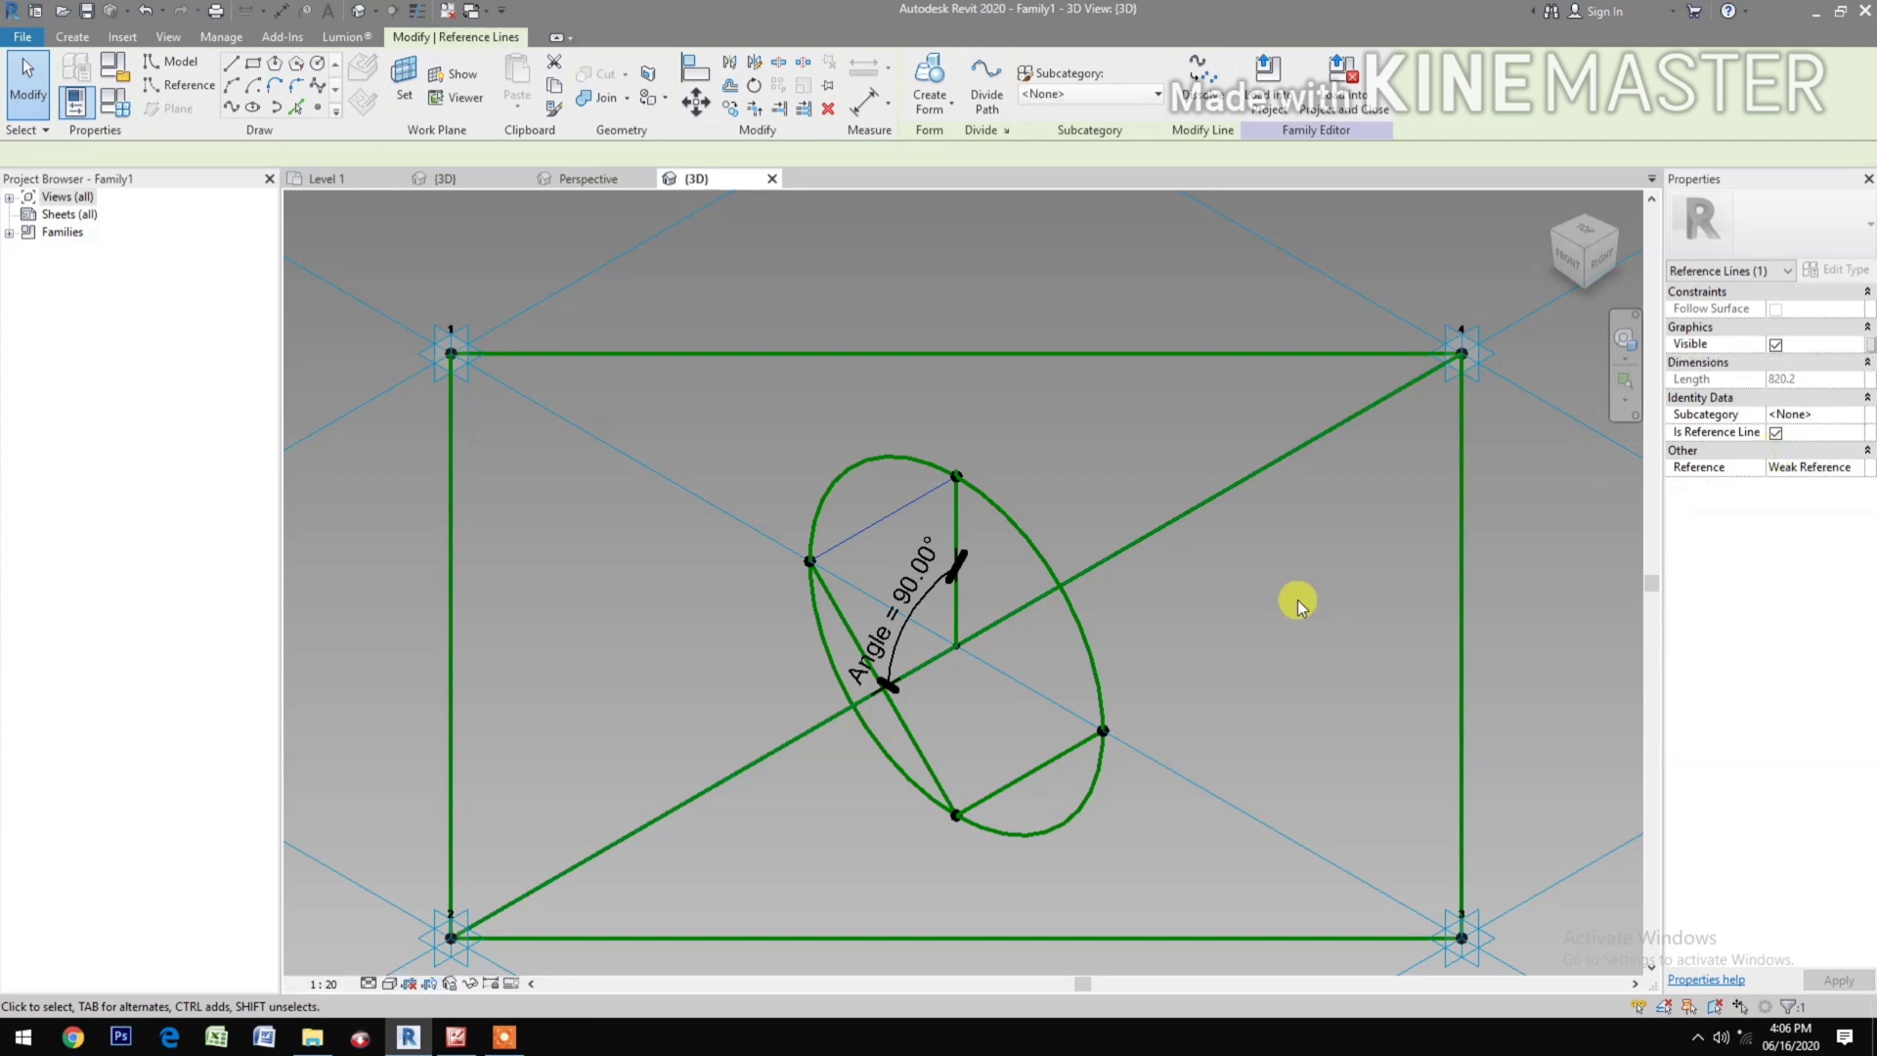
left_click(1205, 660)
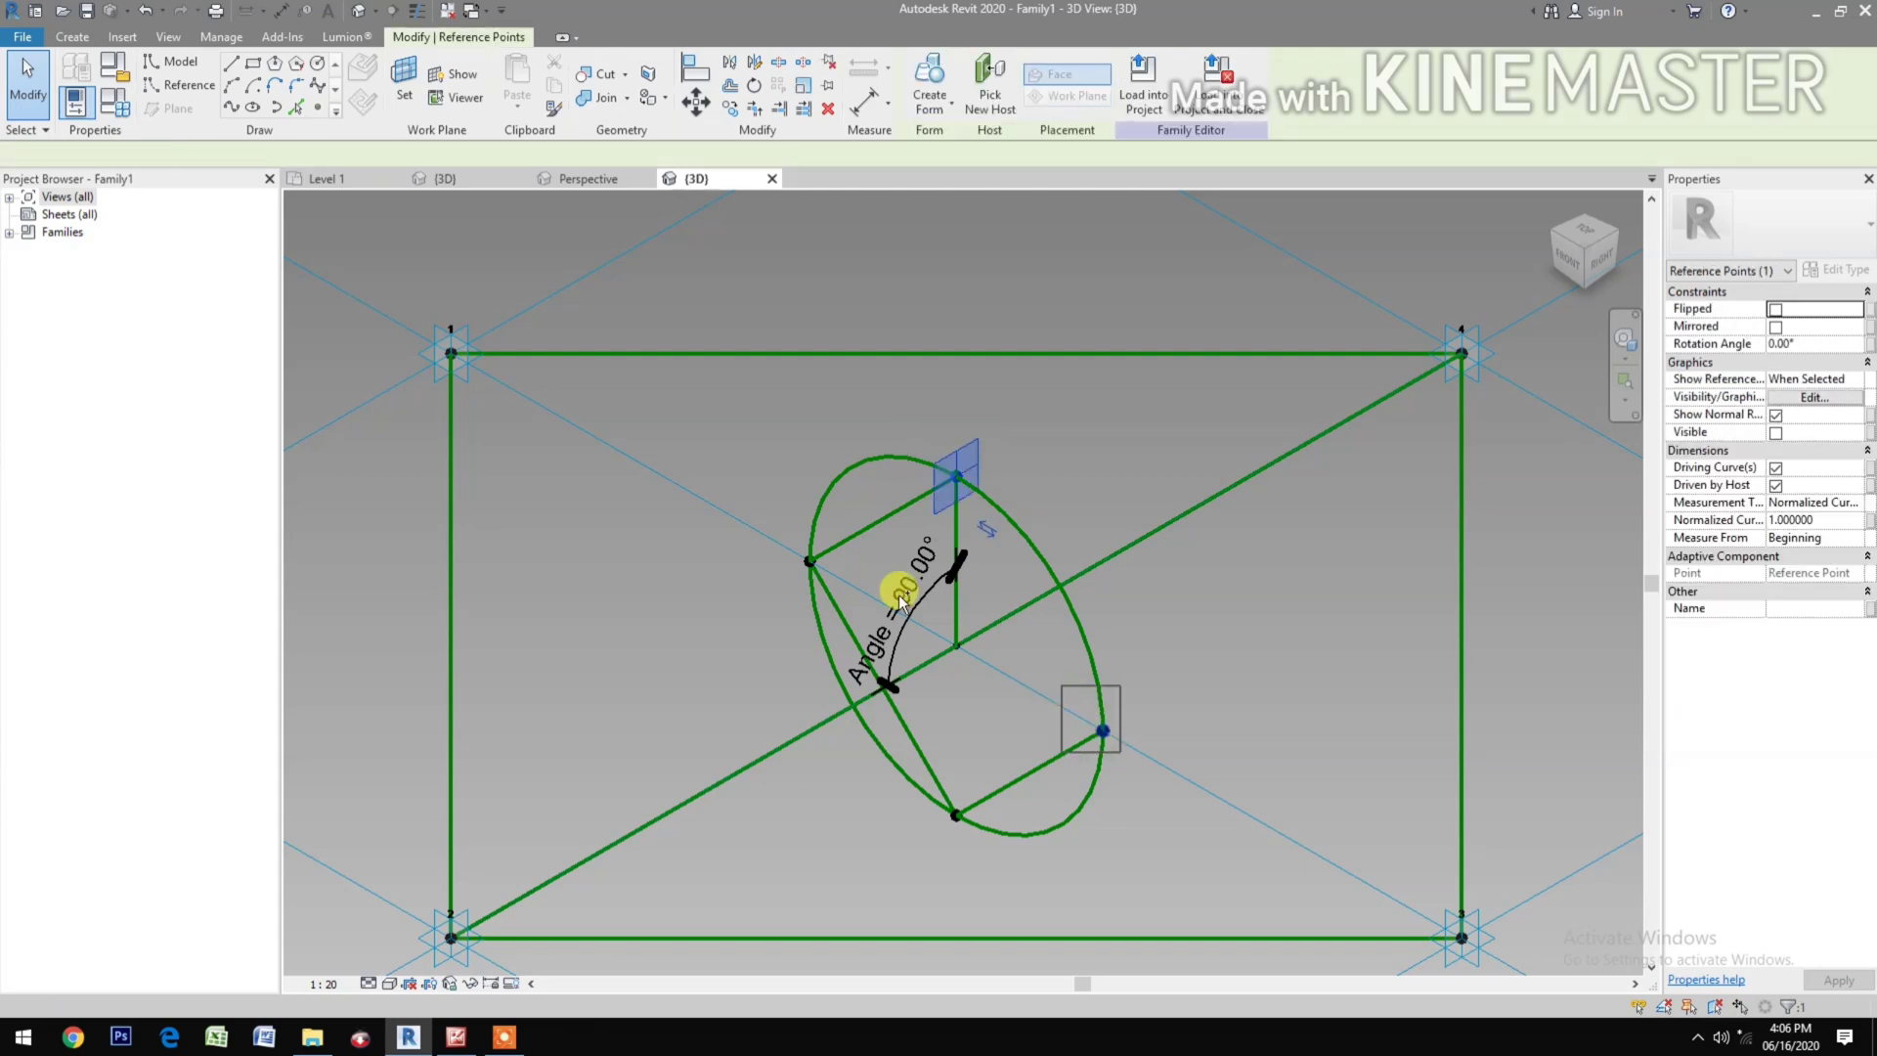
left_click(1102, 731, "ctrl")
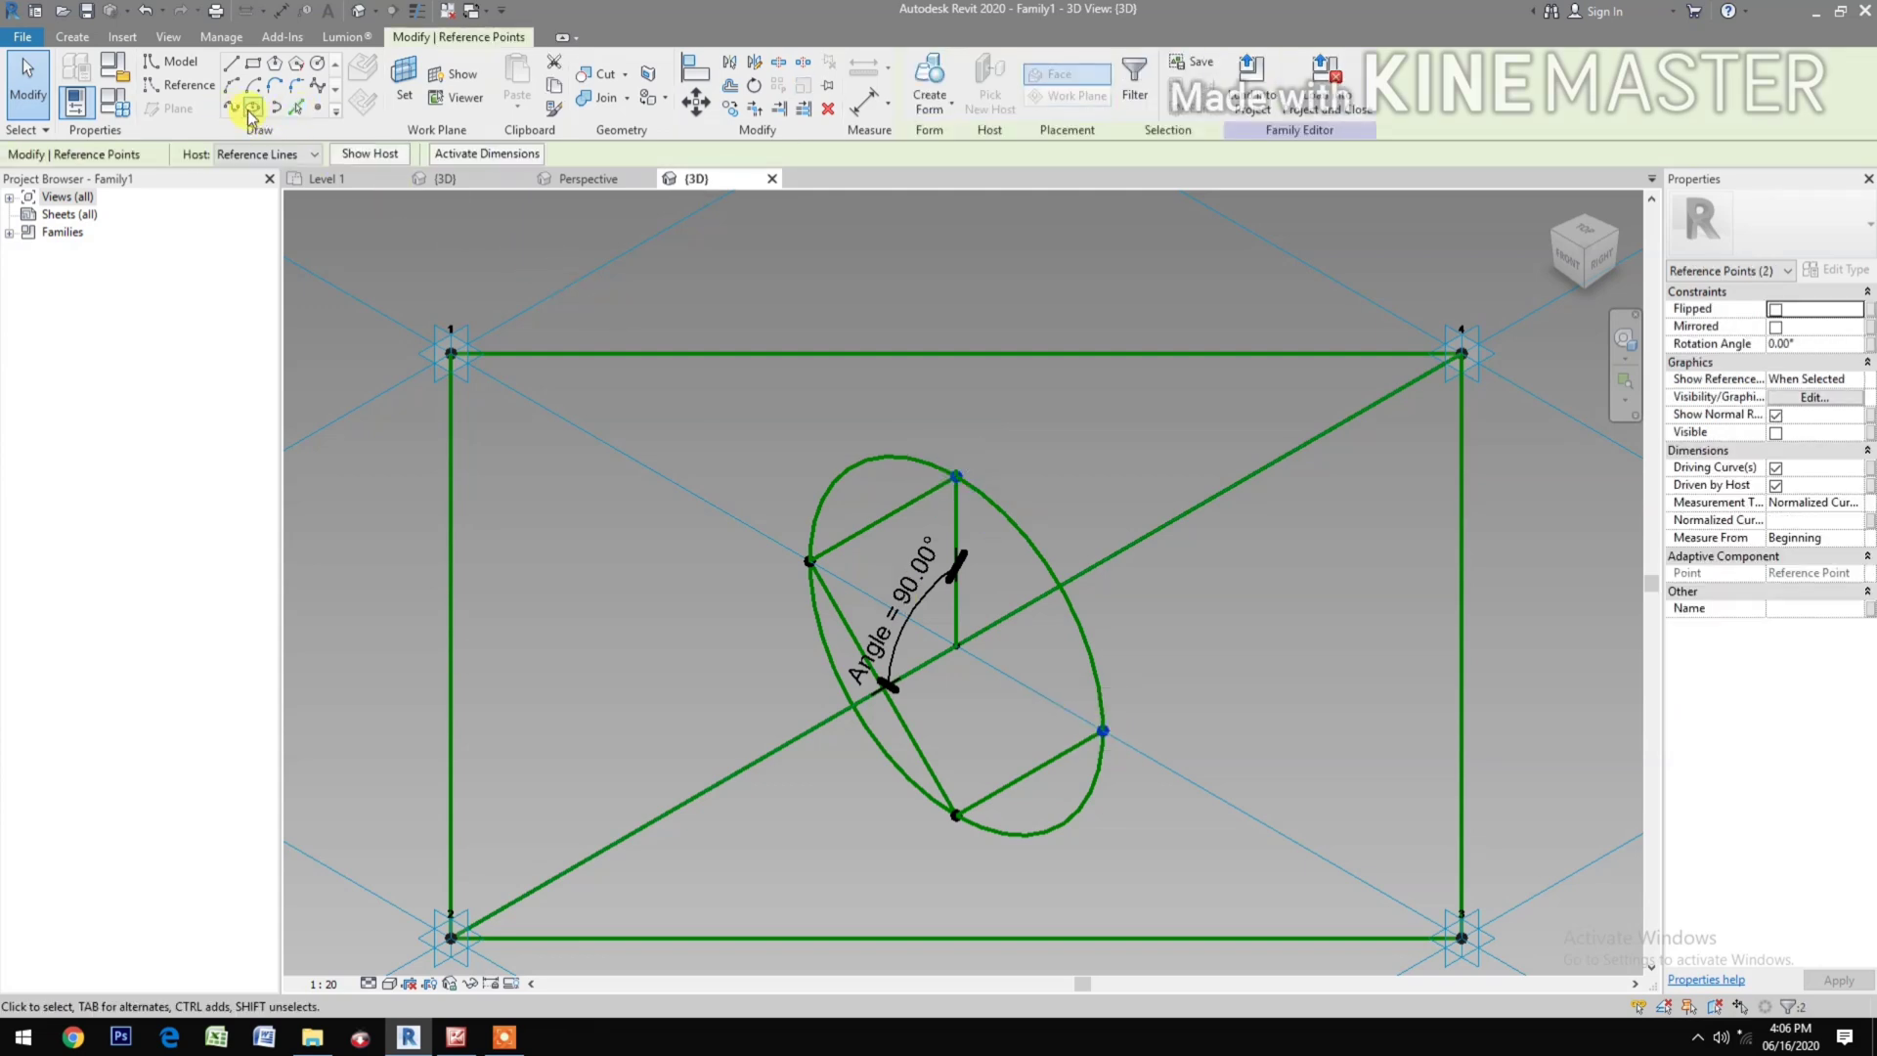
left_click(233, 108)
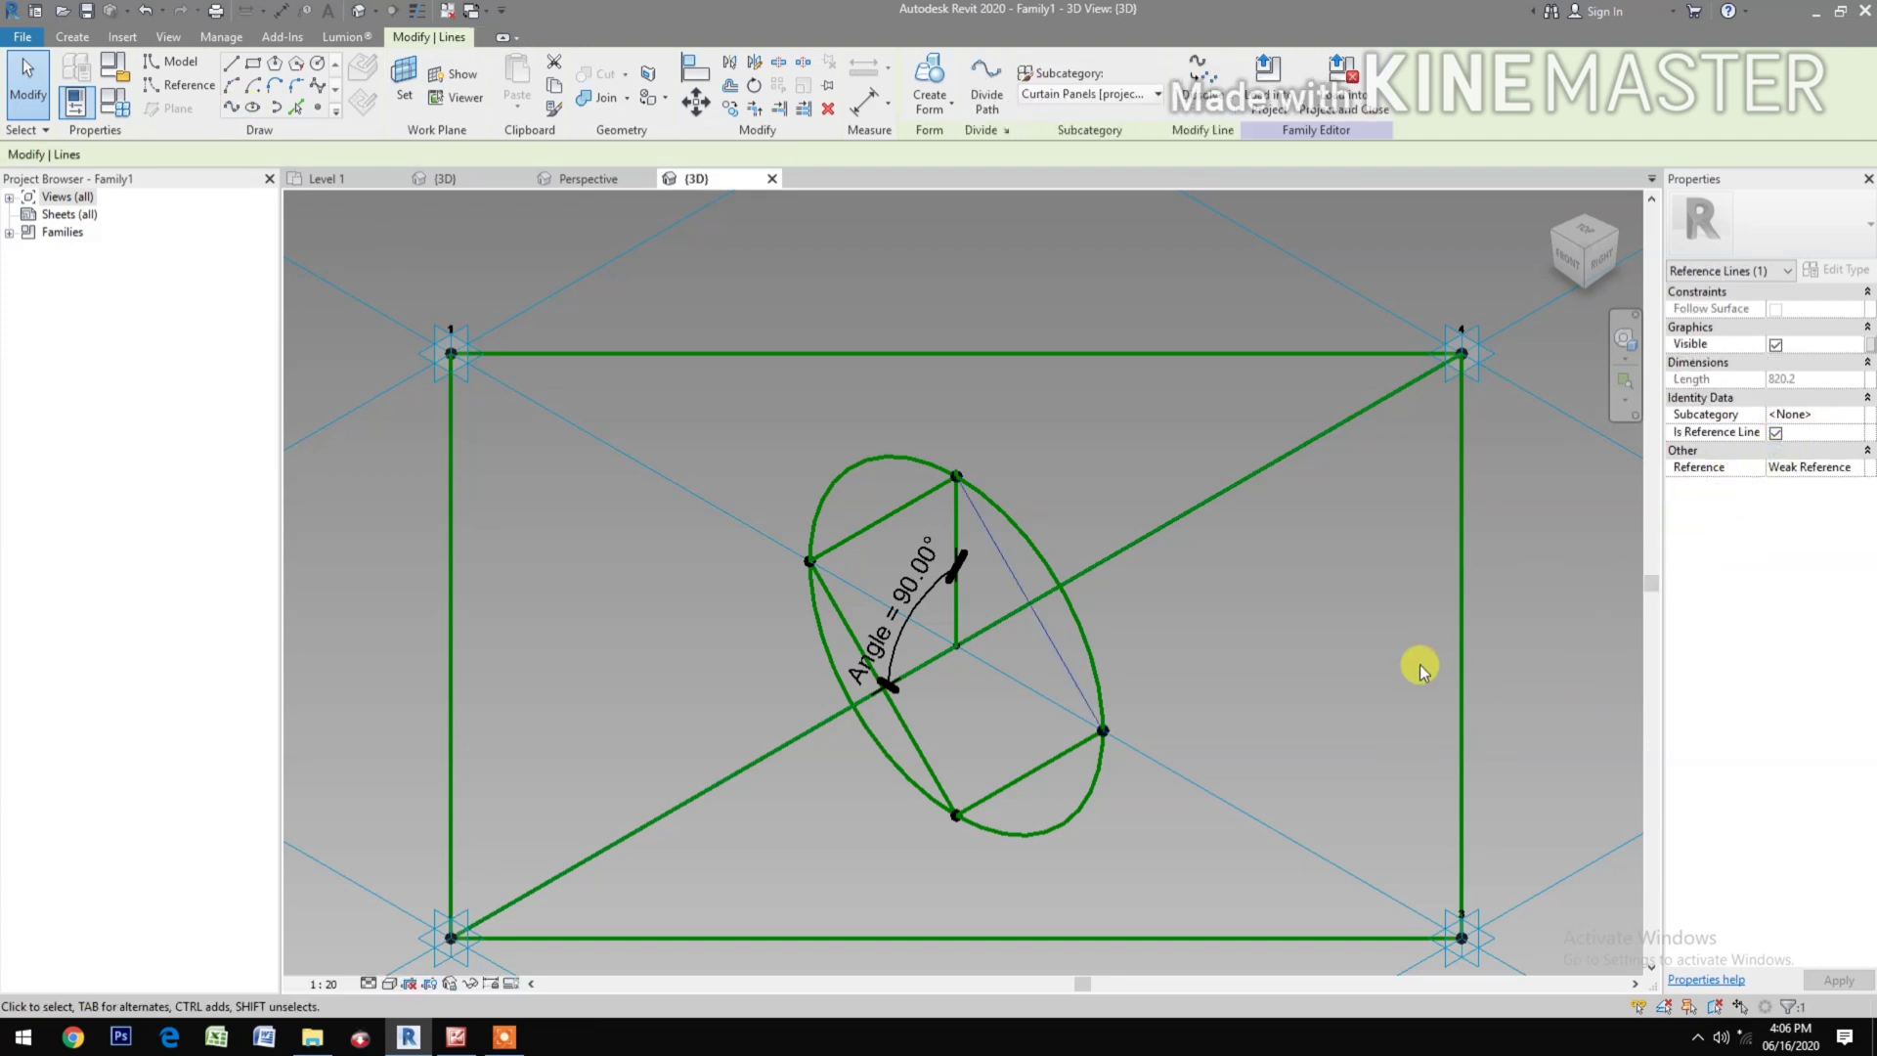
left_click(1364, 671)
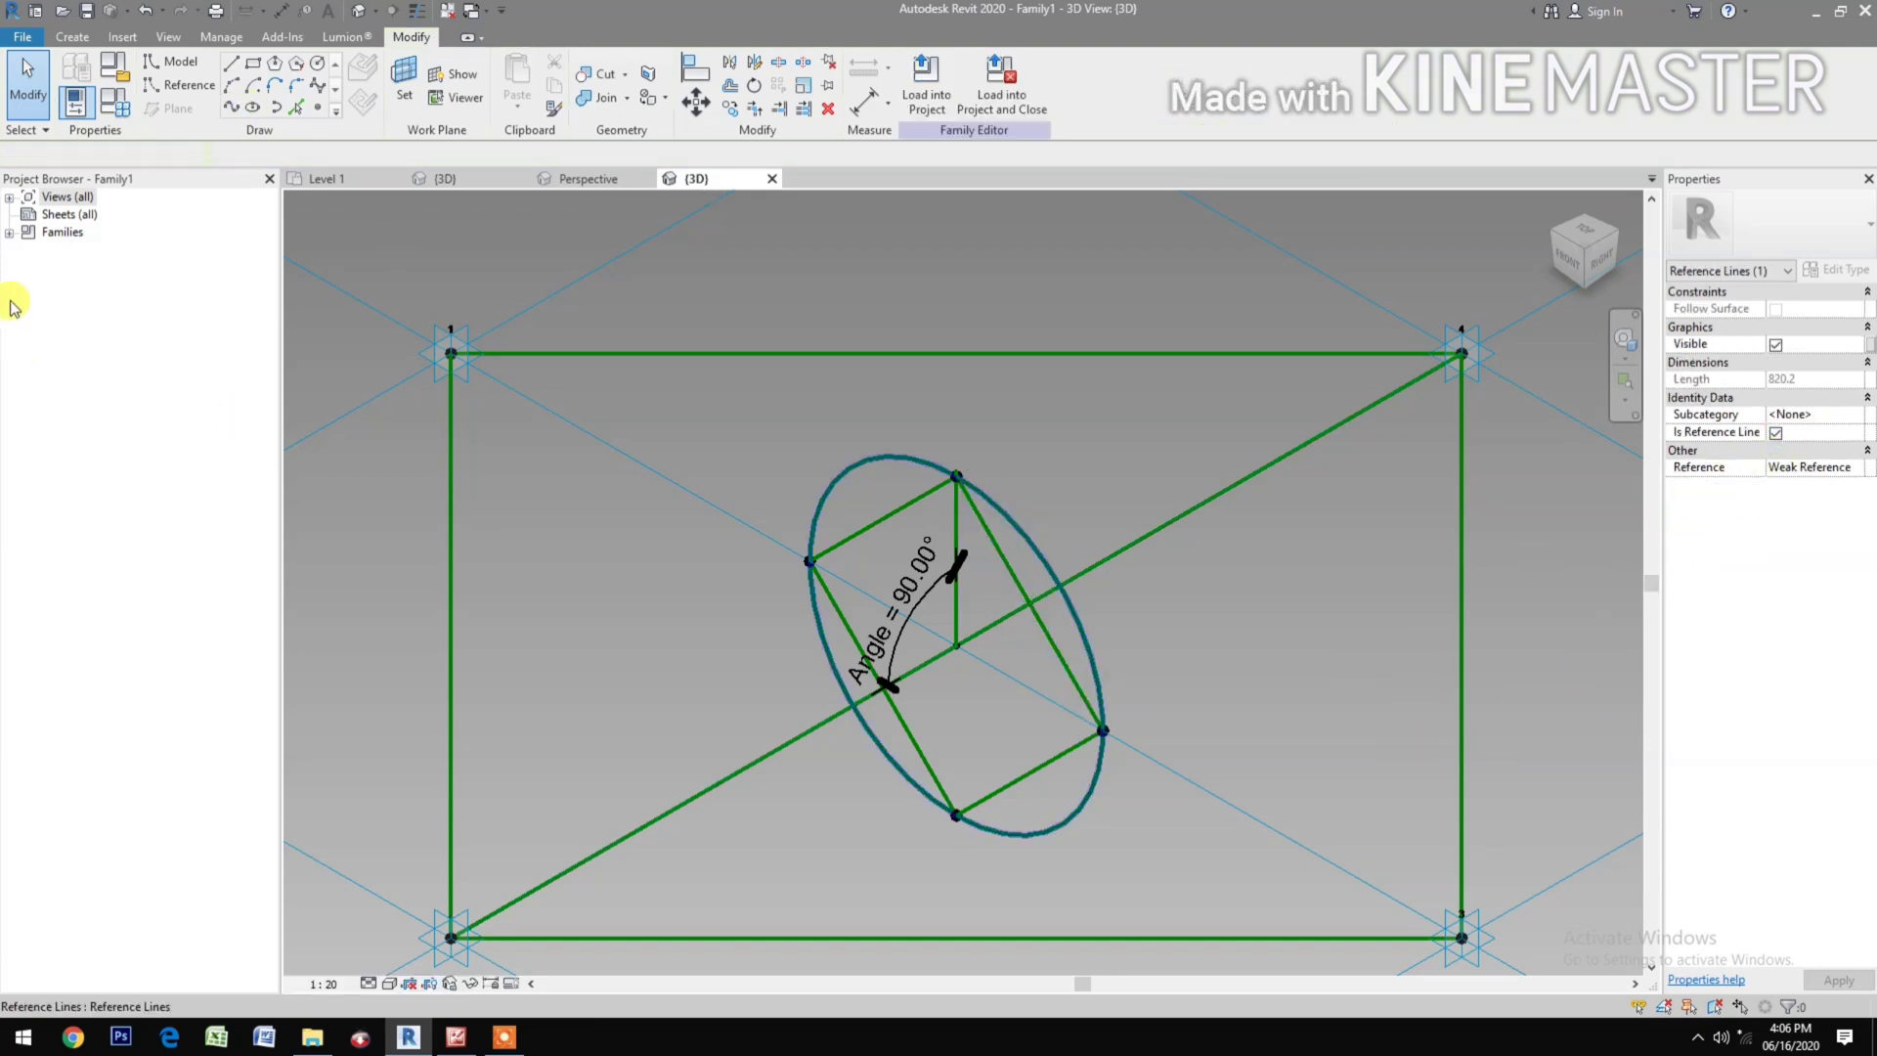
Step: In Family Types, apply Angle values of 170 and 140, then reset Angle to 90
key("f")
key("t")
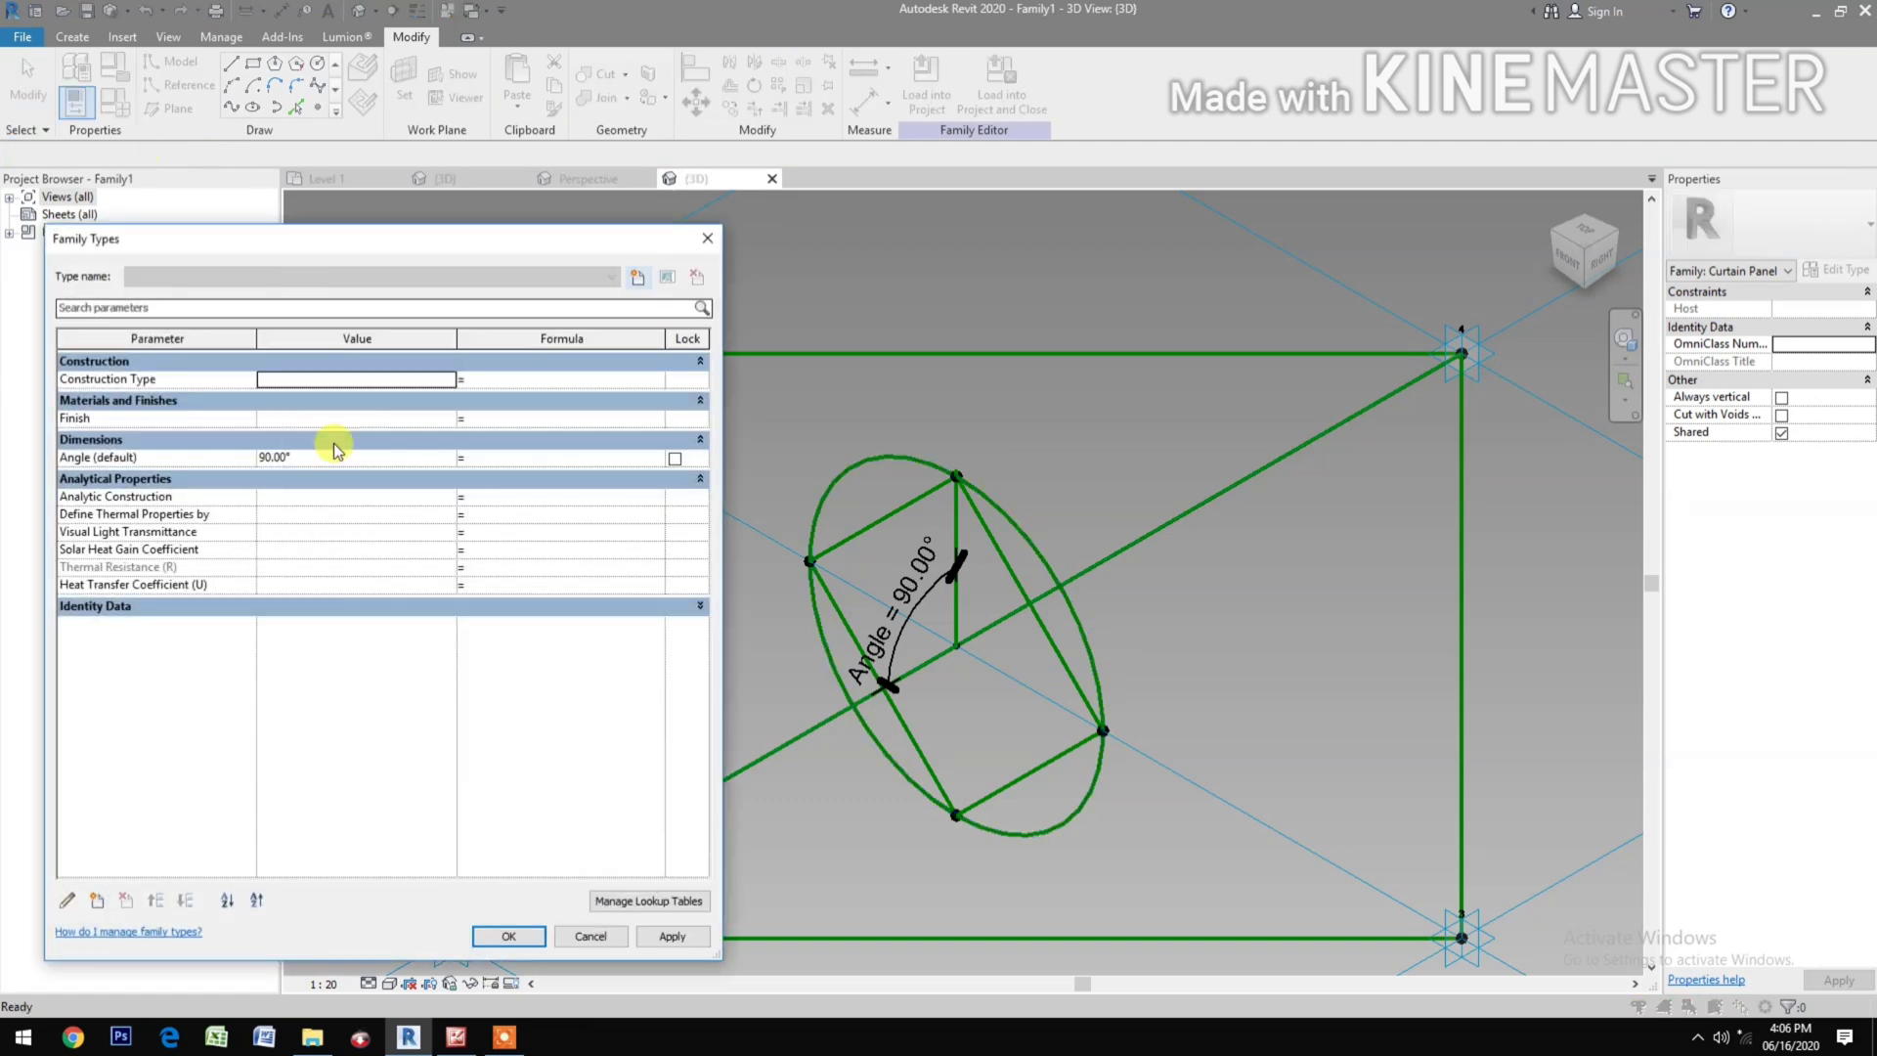
left_click(350, 457)
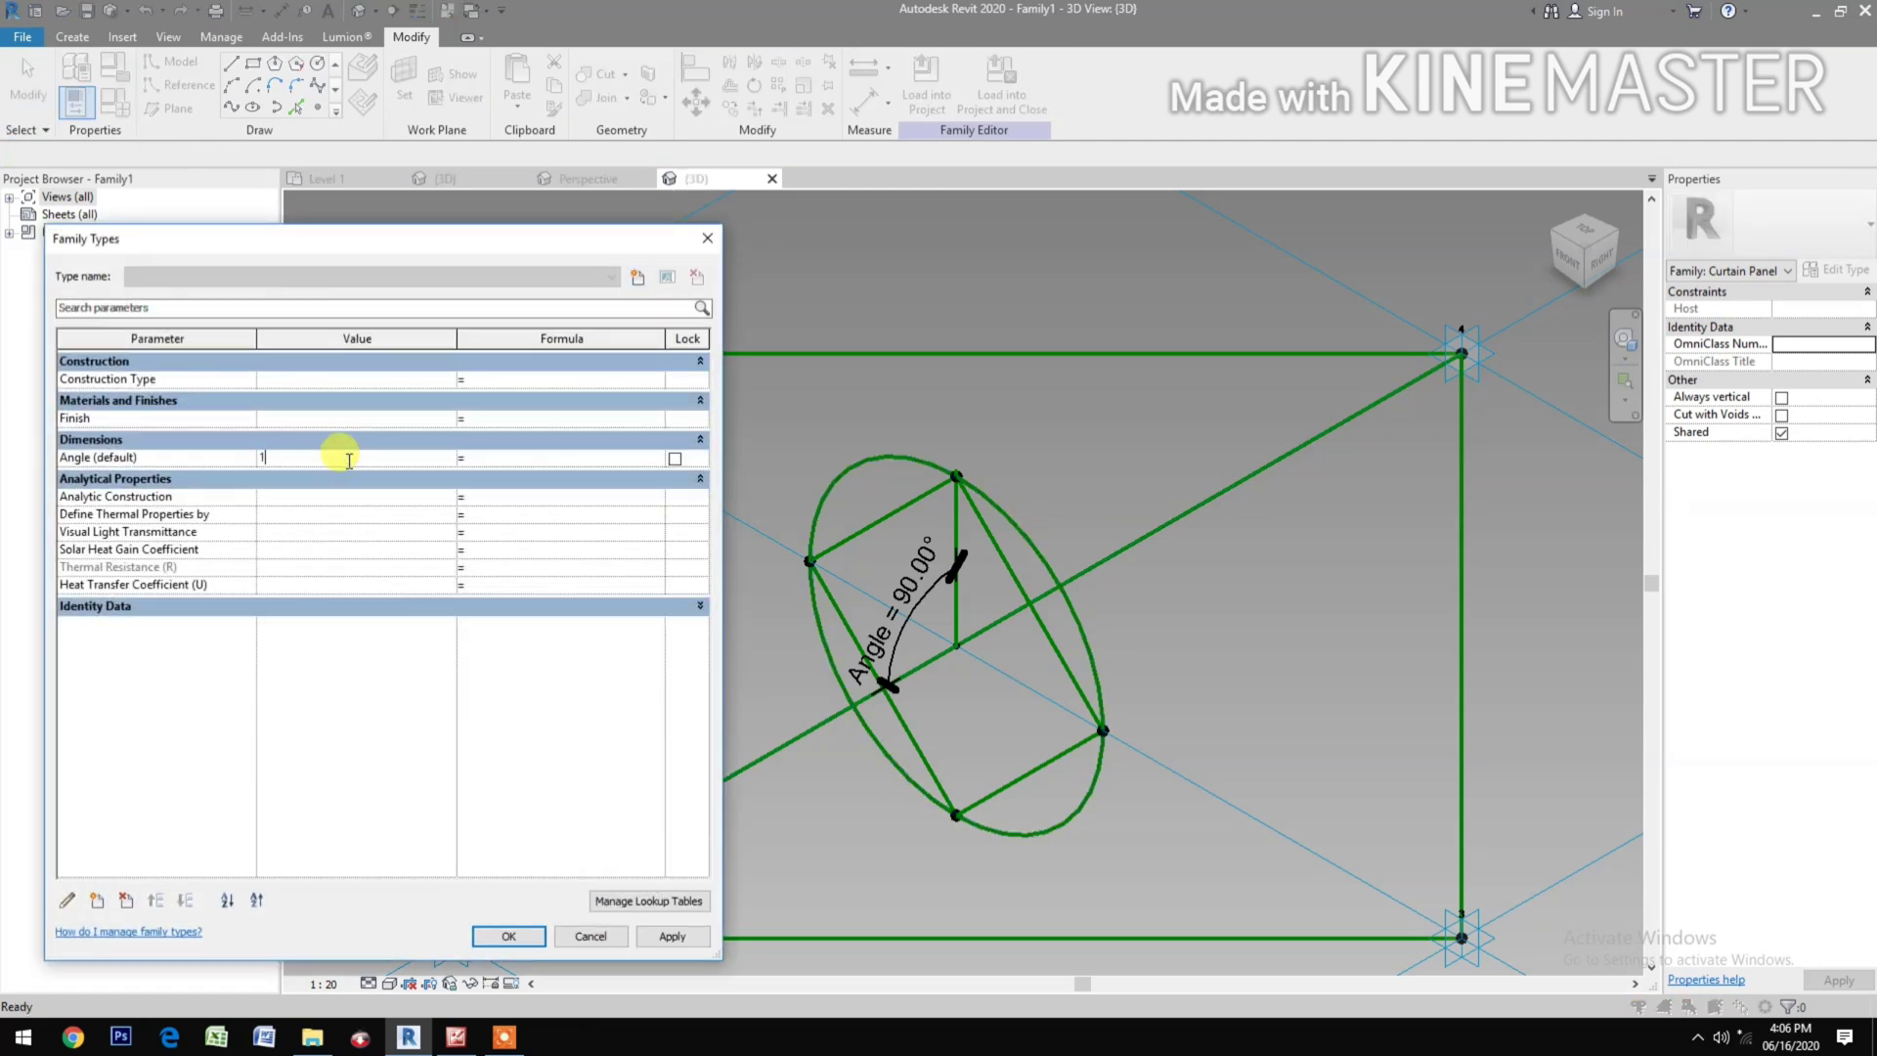
type("170")
left_click(684, 943)
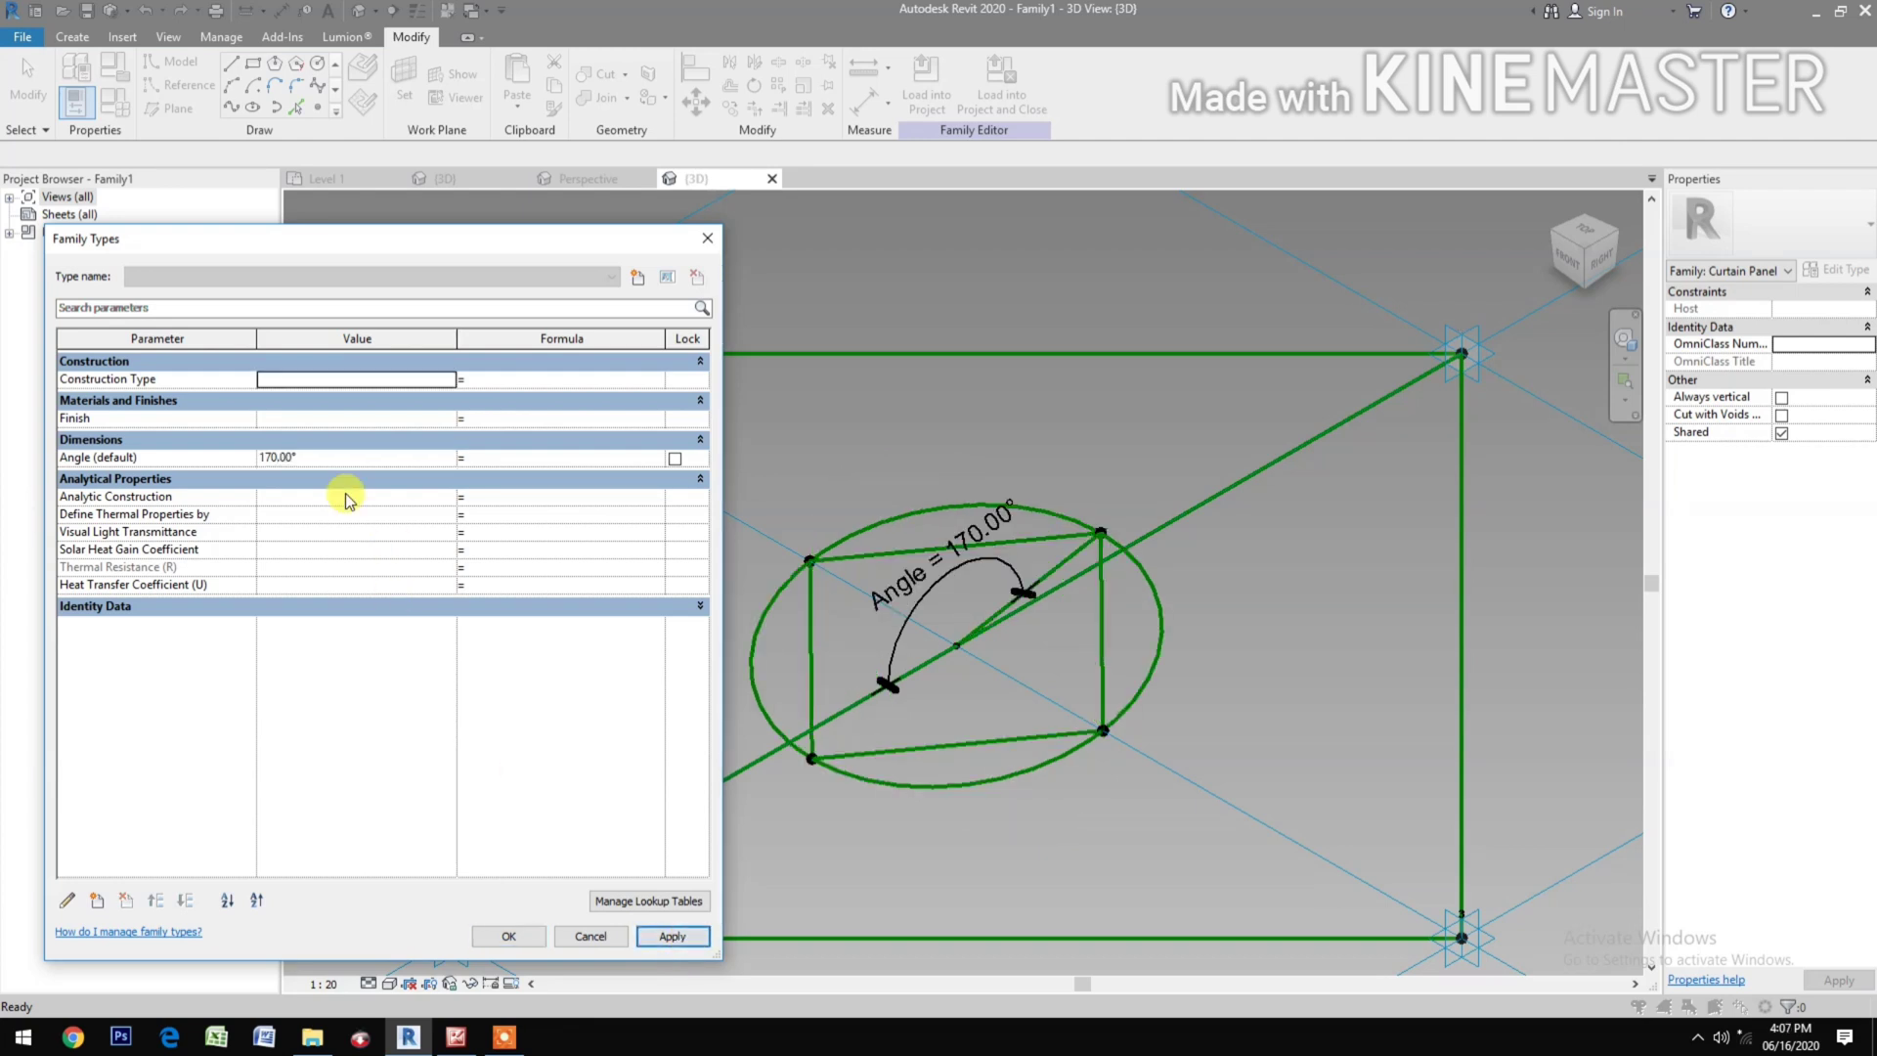
left_click(375, 458)
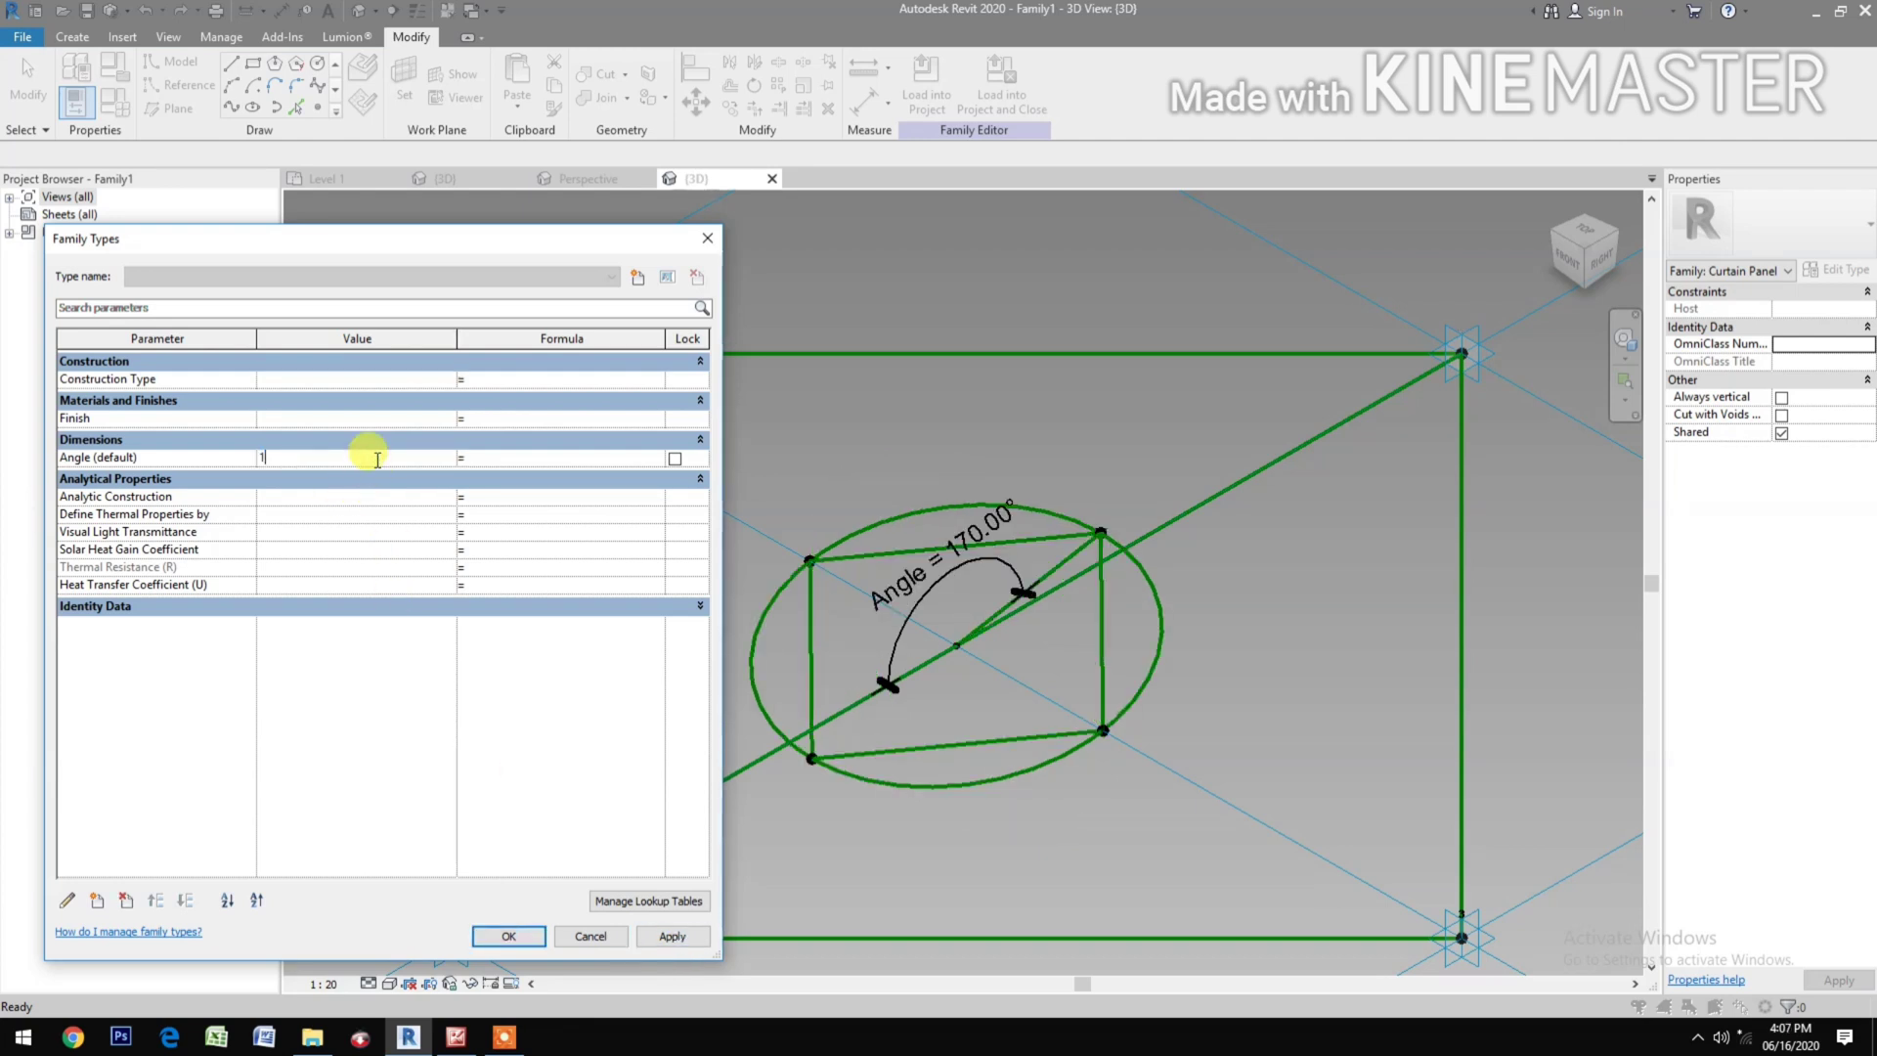
type("140")
left_click(673, 935)
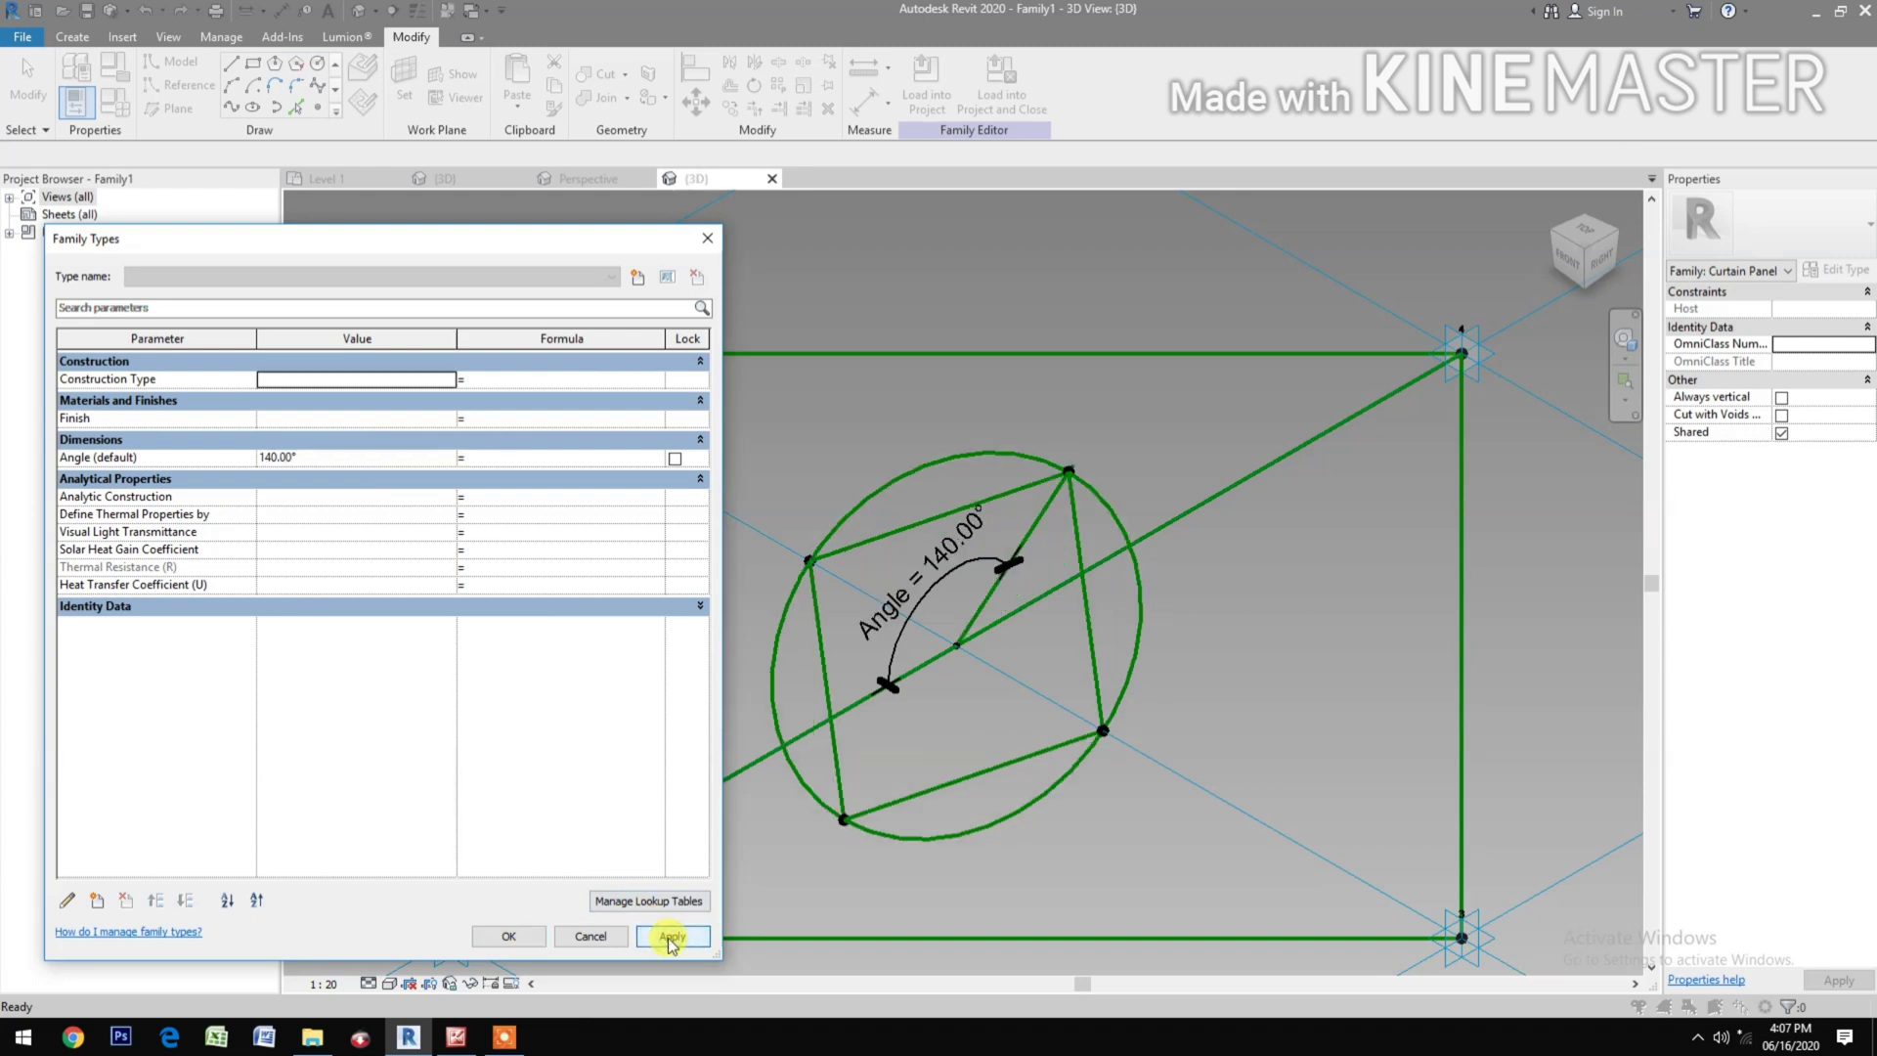
left_click(344, 456)
type("90")
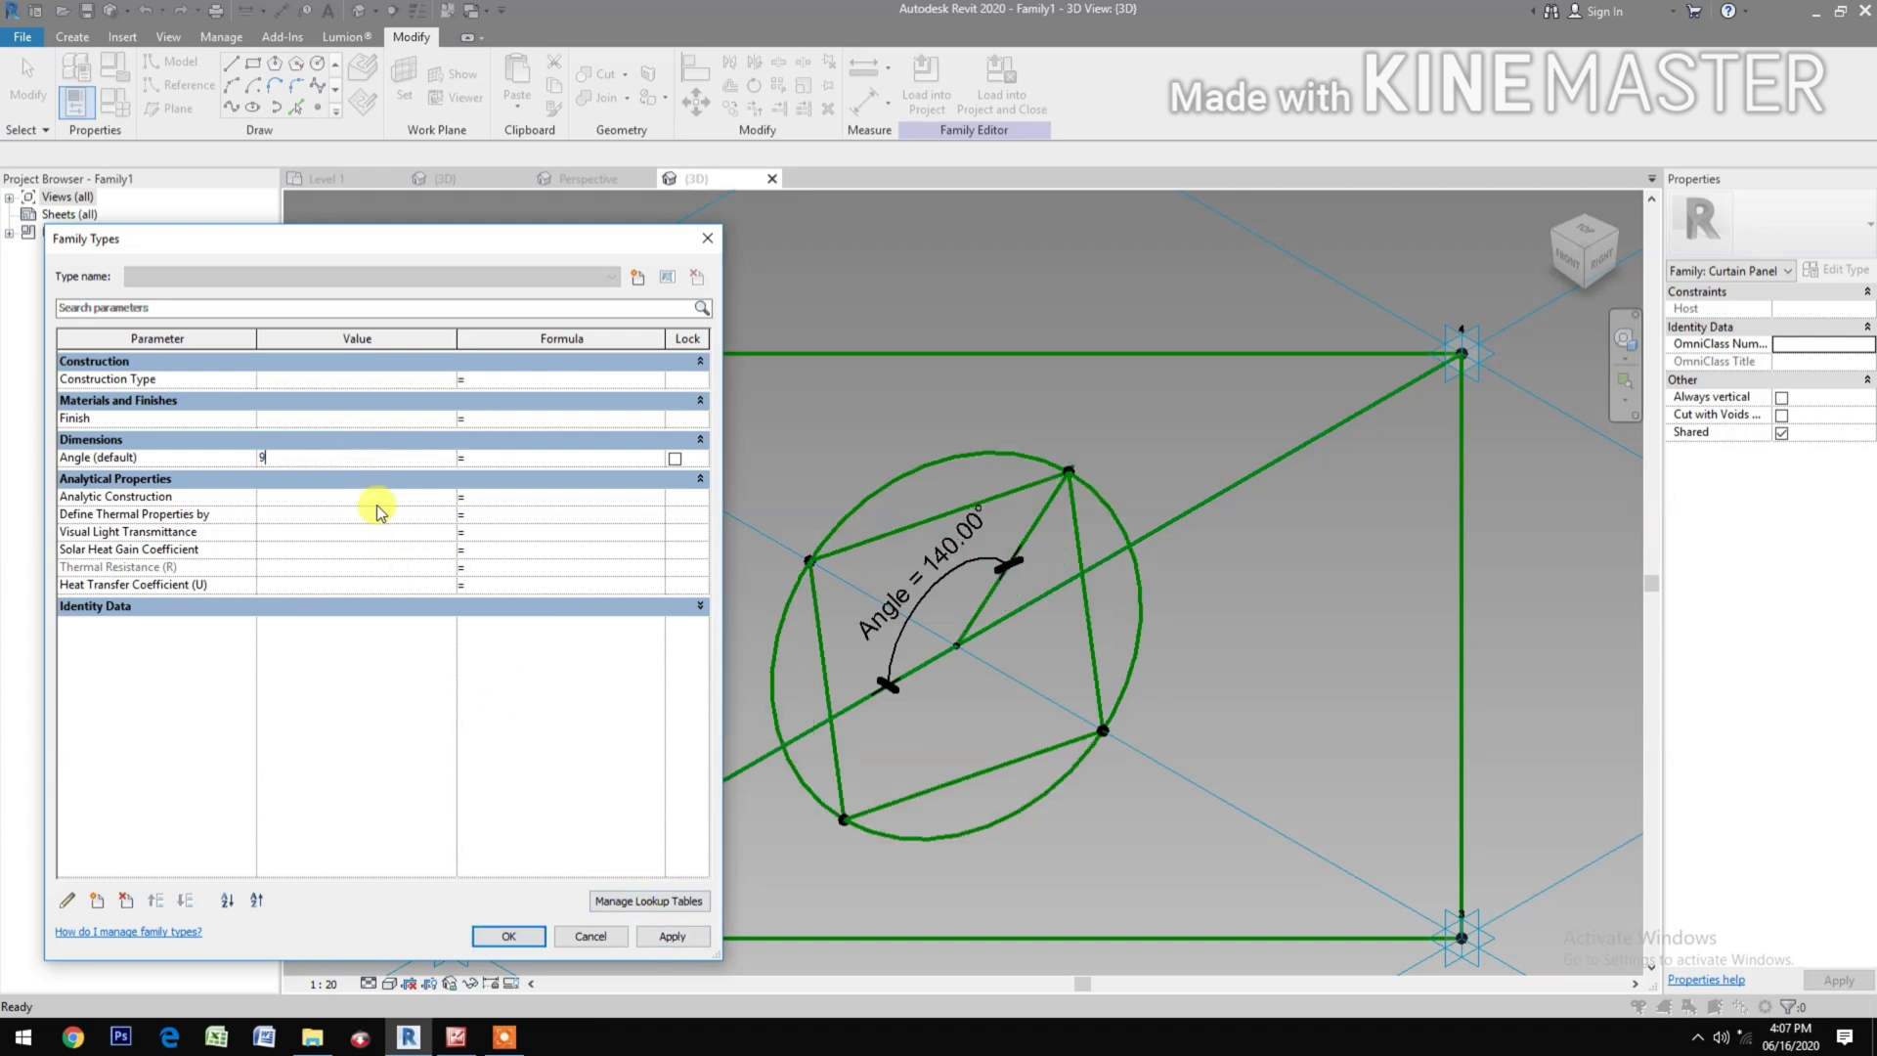
left_click(527, 932)
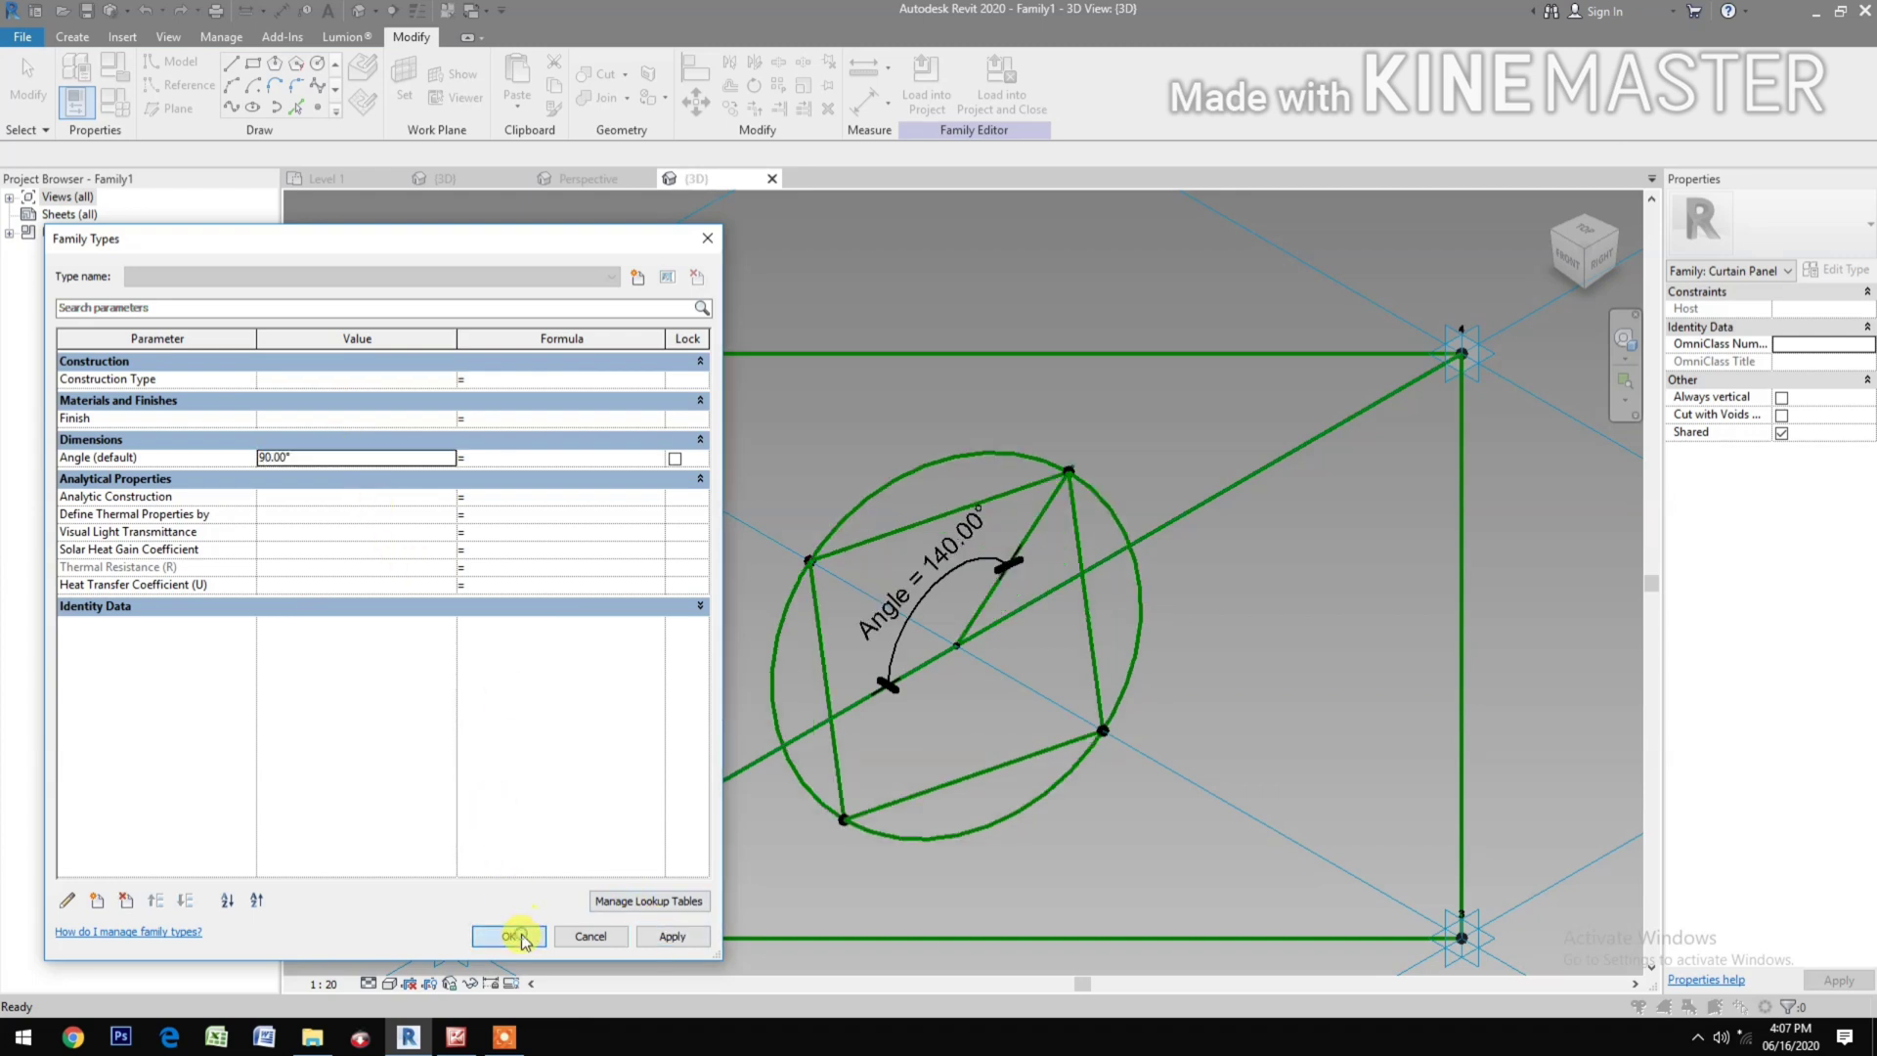
Step: Place a hosted reference point on the frame's lower-left edge
left_click(320, 108)
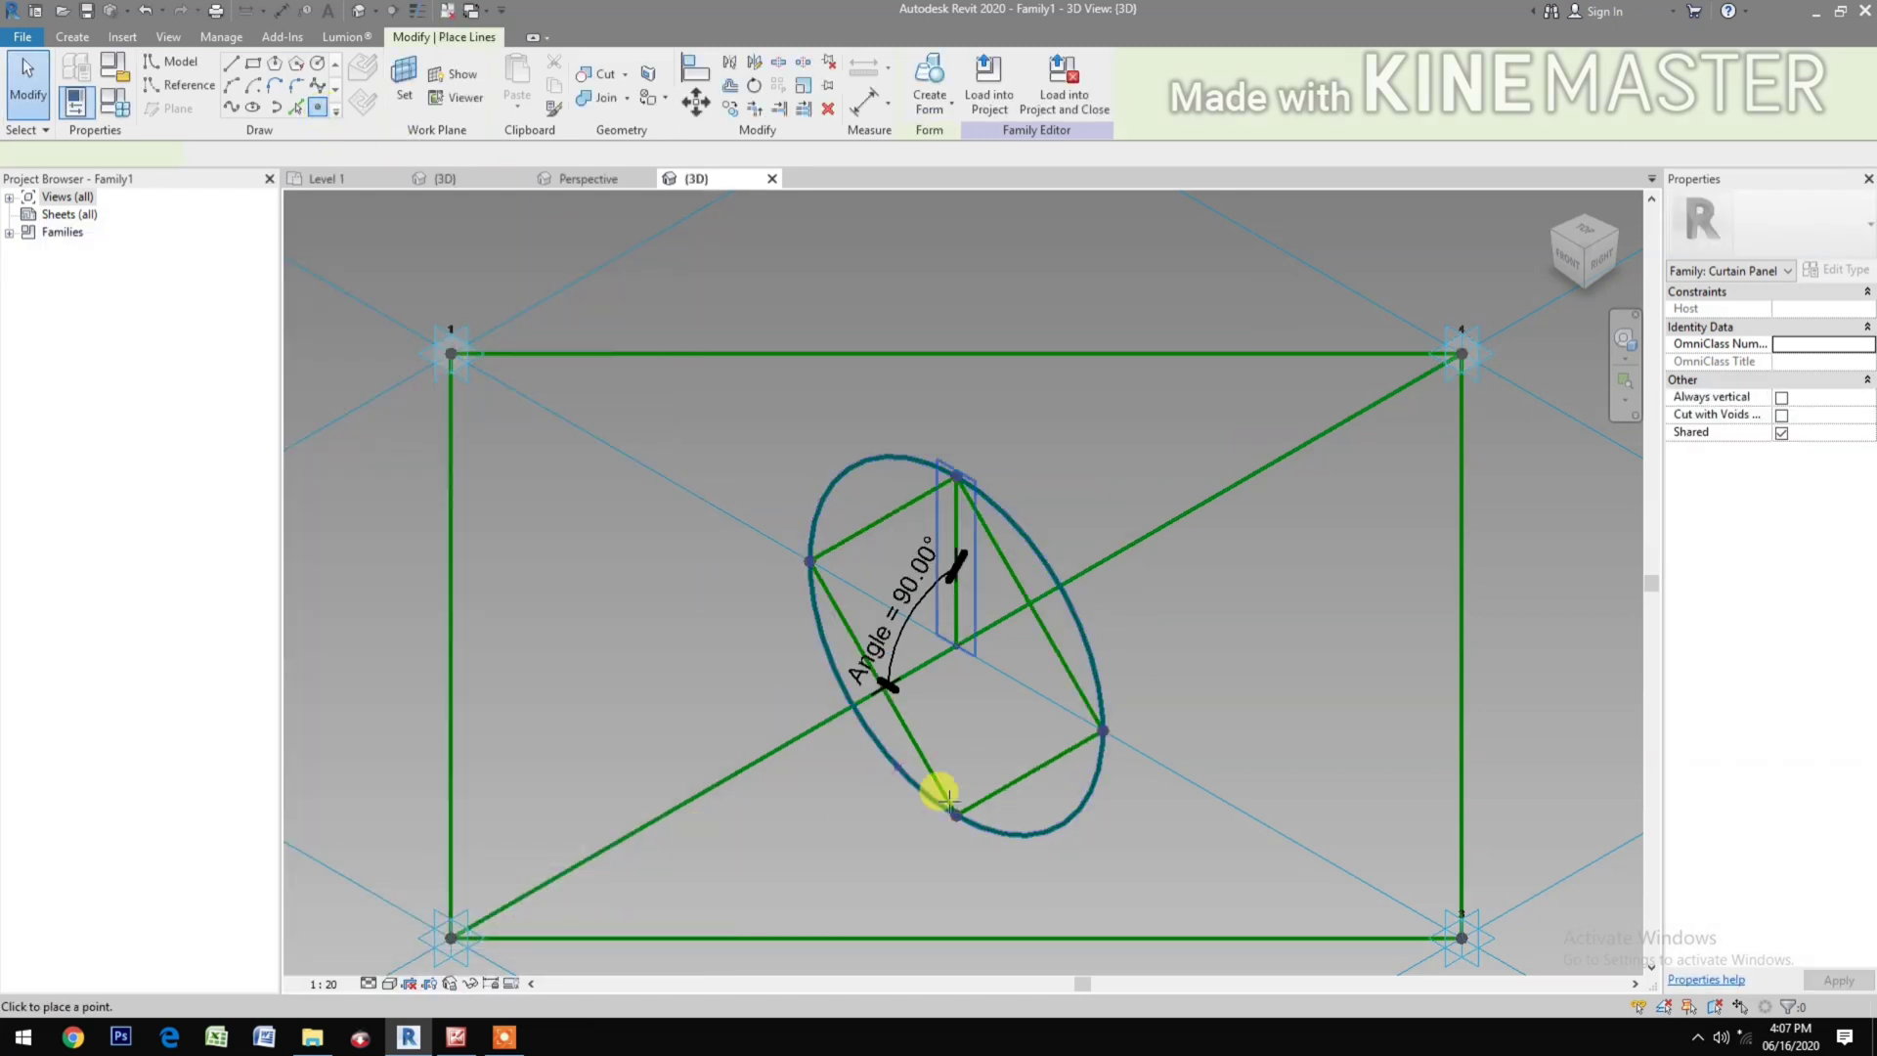
left_click(936, 777)
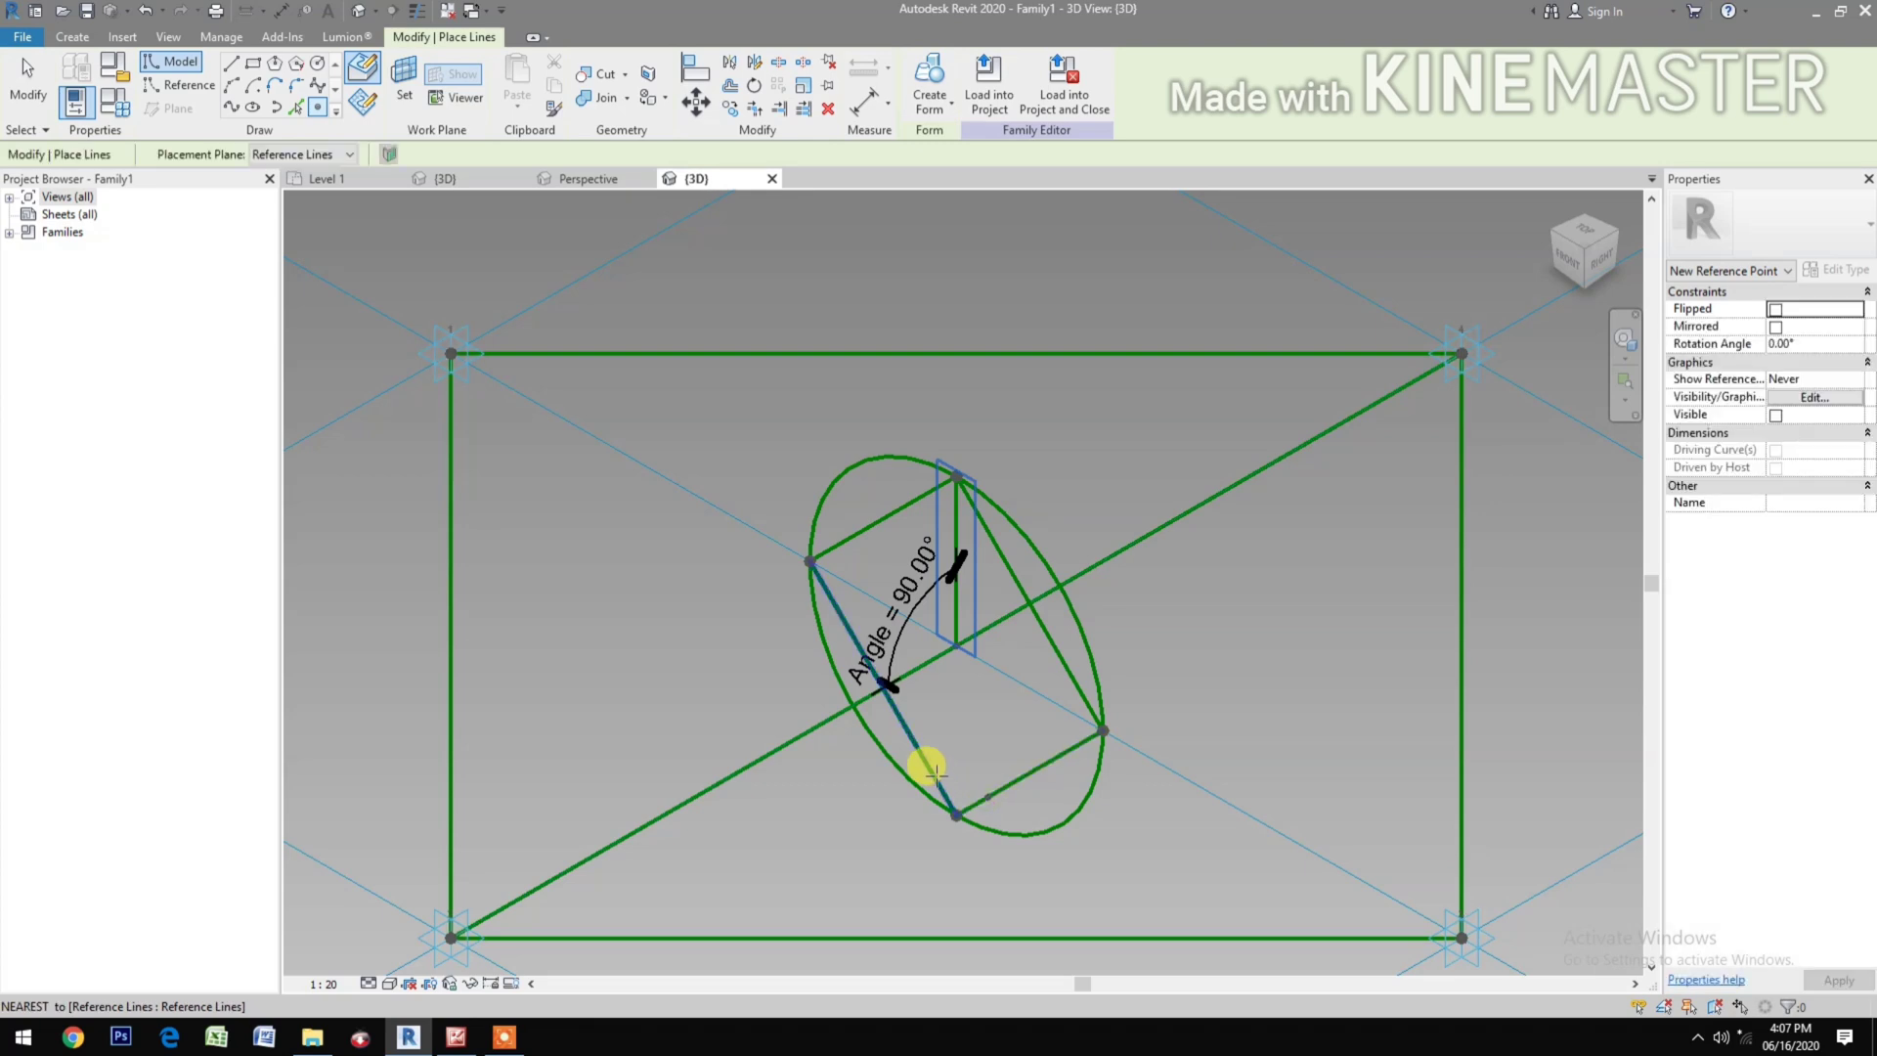
key("Escape")
key("Escape")
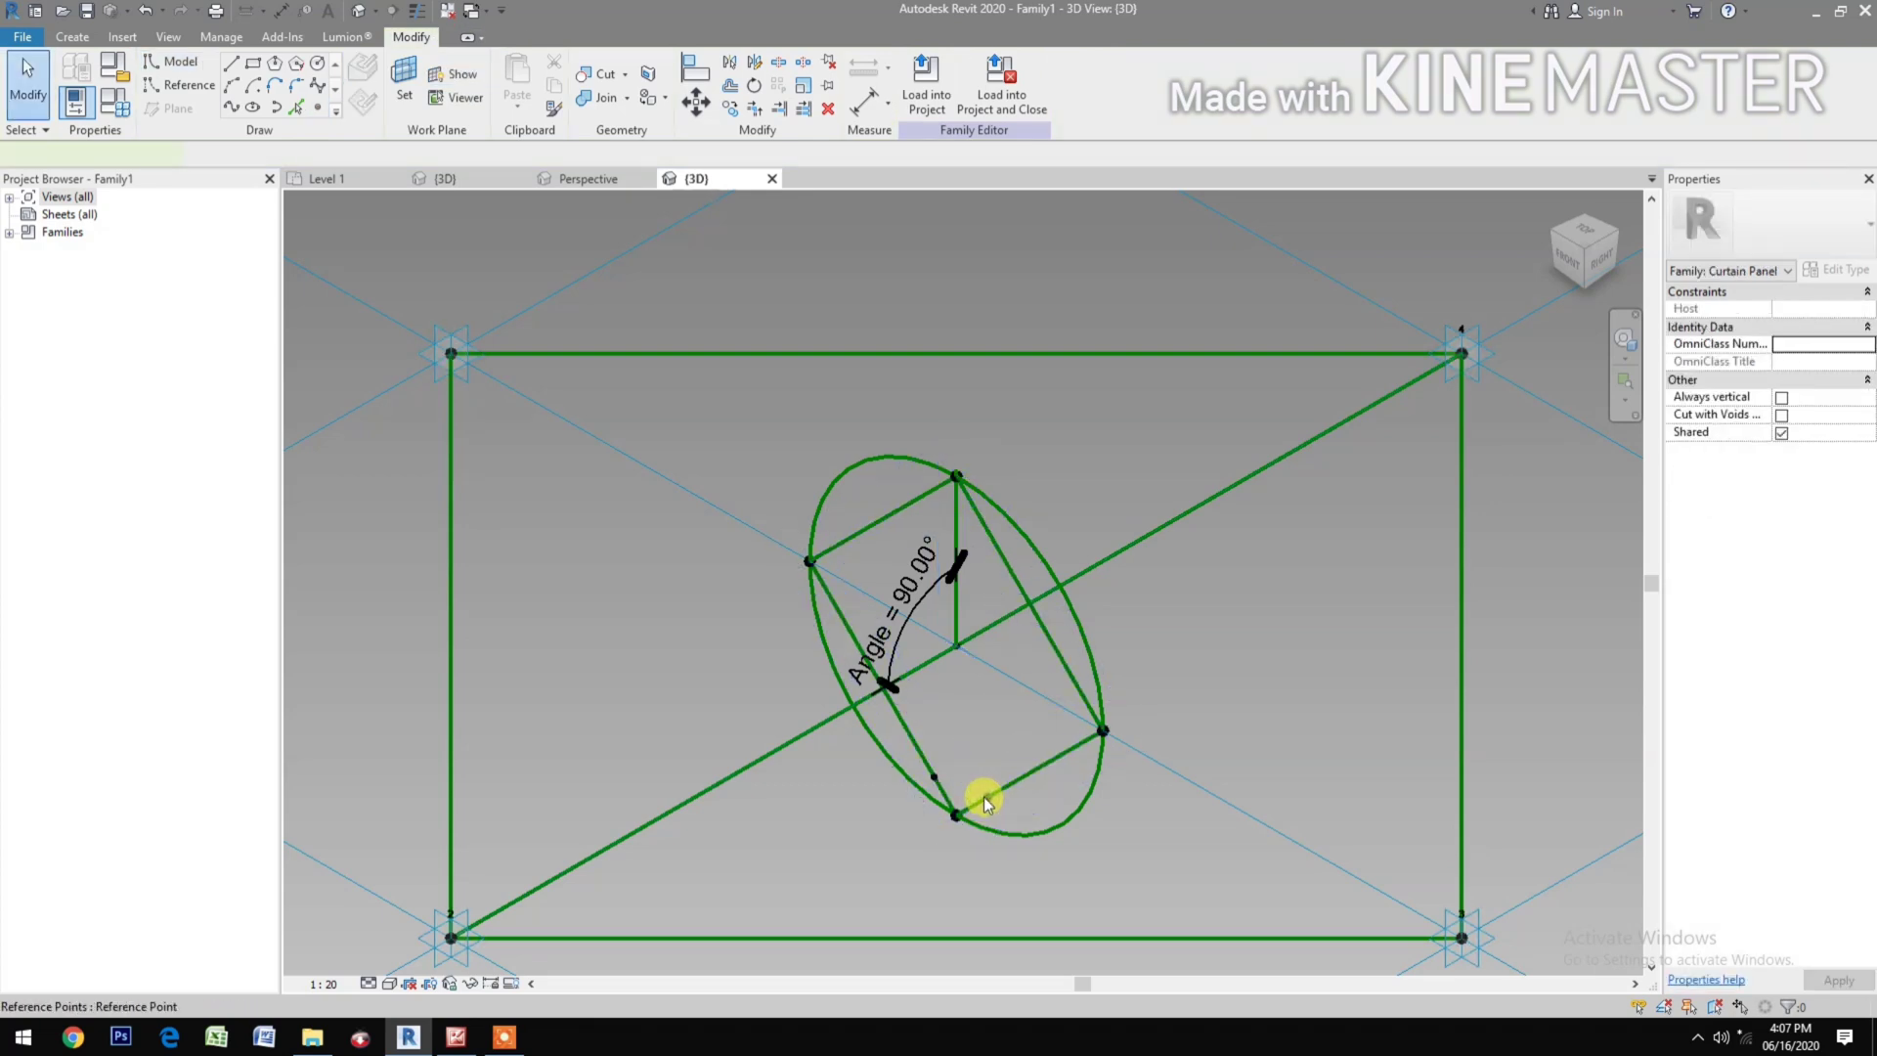
Step: Set Normalized Curve Parameter to 0.2 on both lower-edge points
left_click(984, 796)
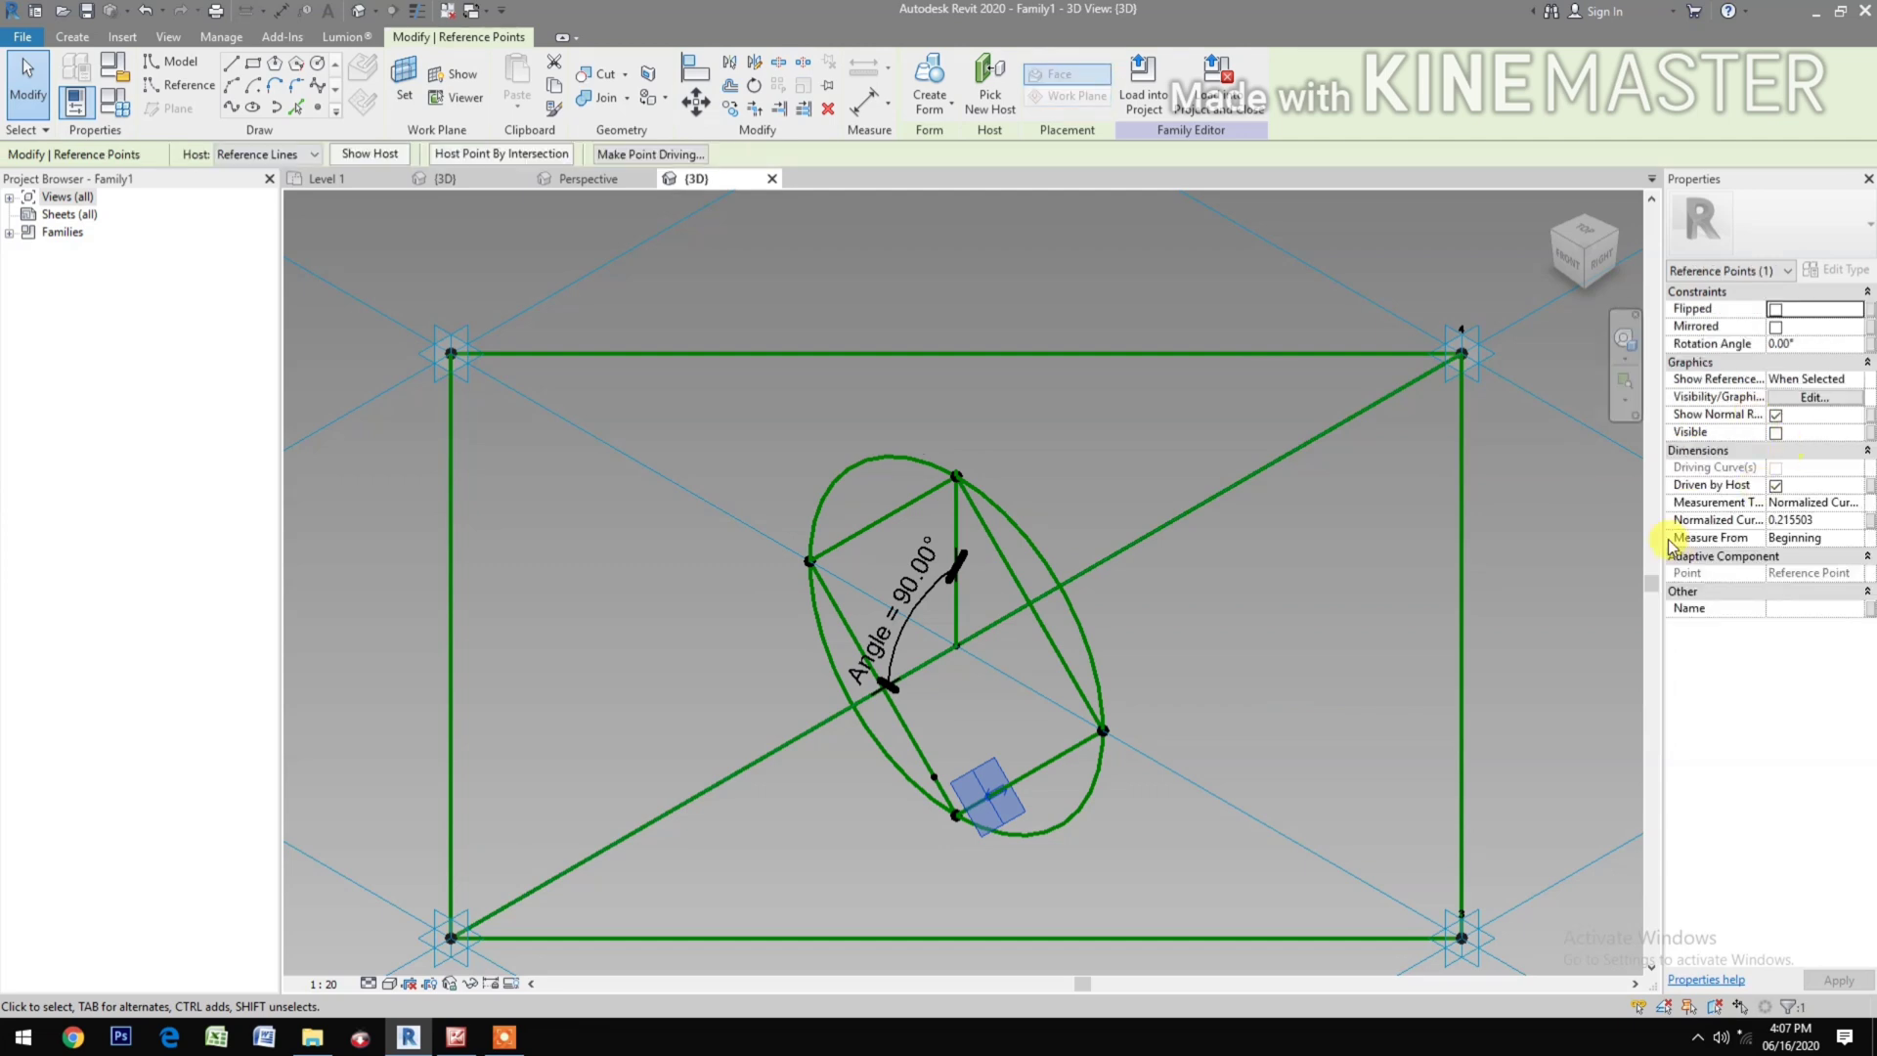
left_click(1829, 520)
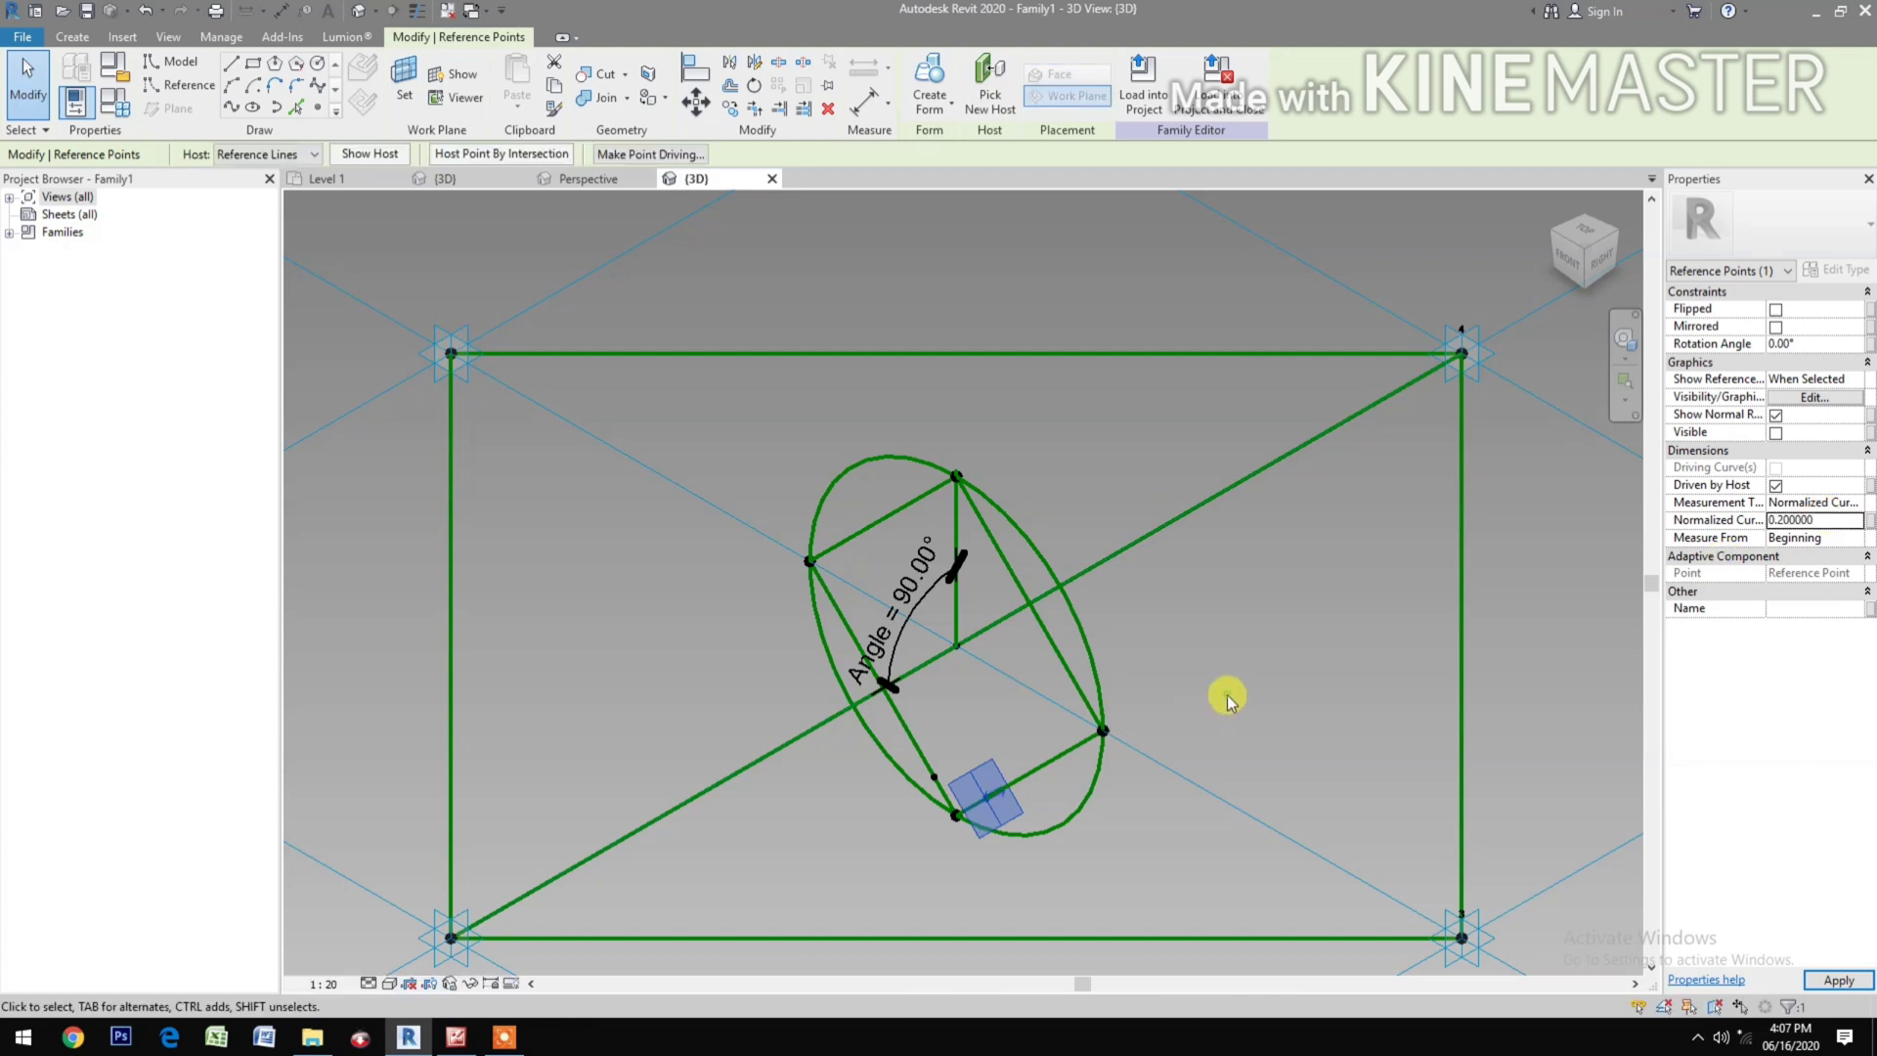
key("Escape")
left_click(934, 779)
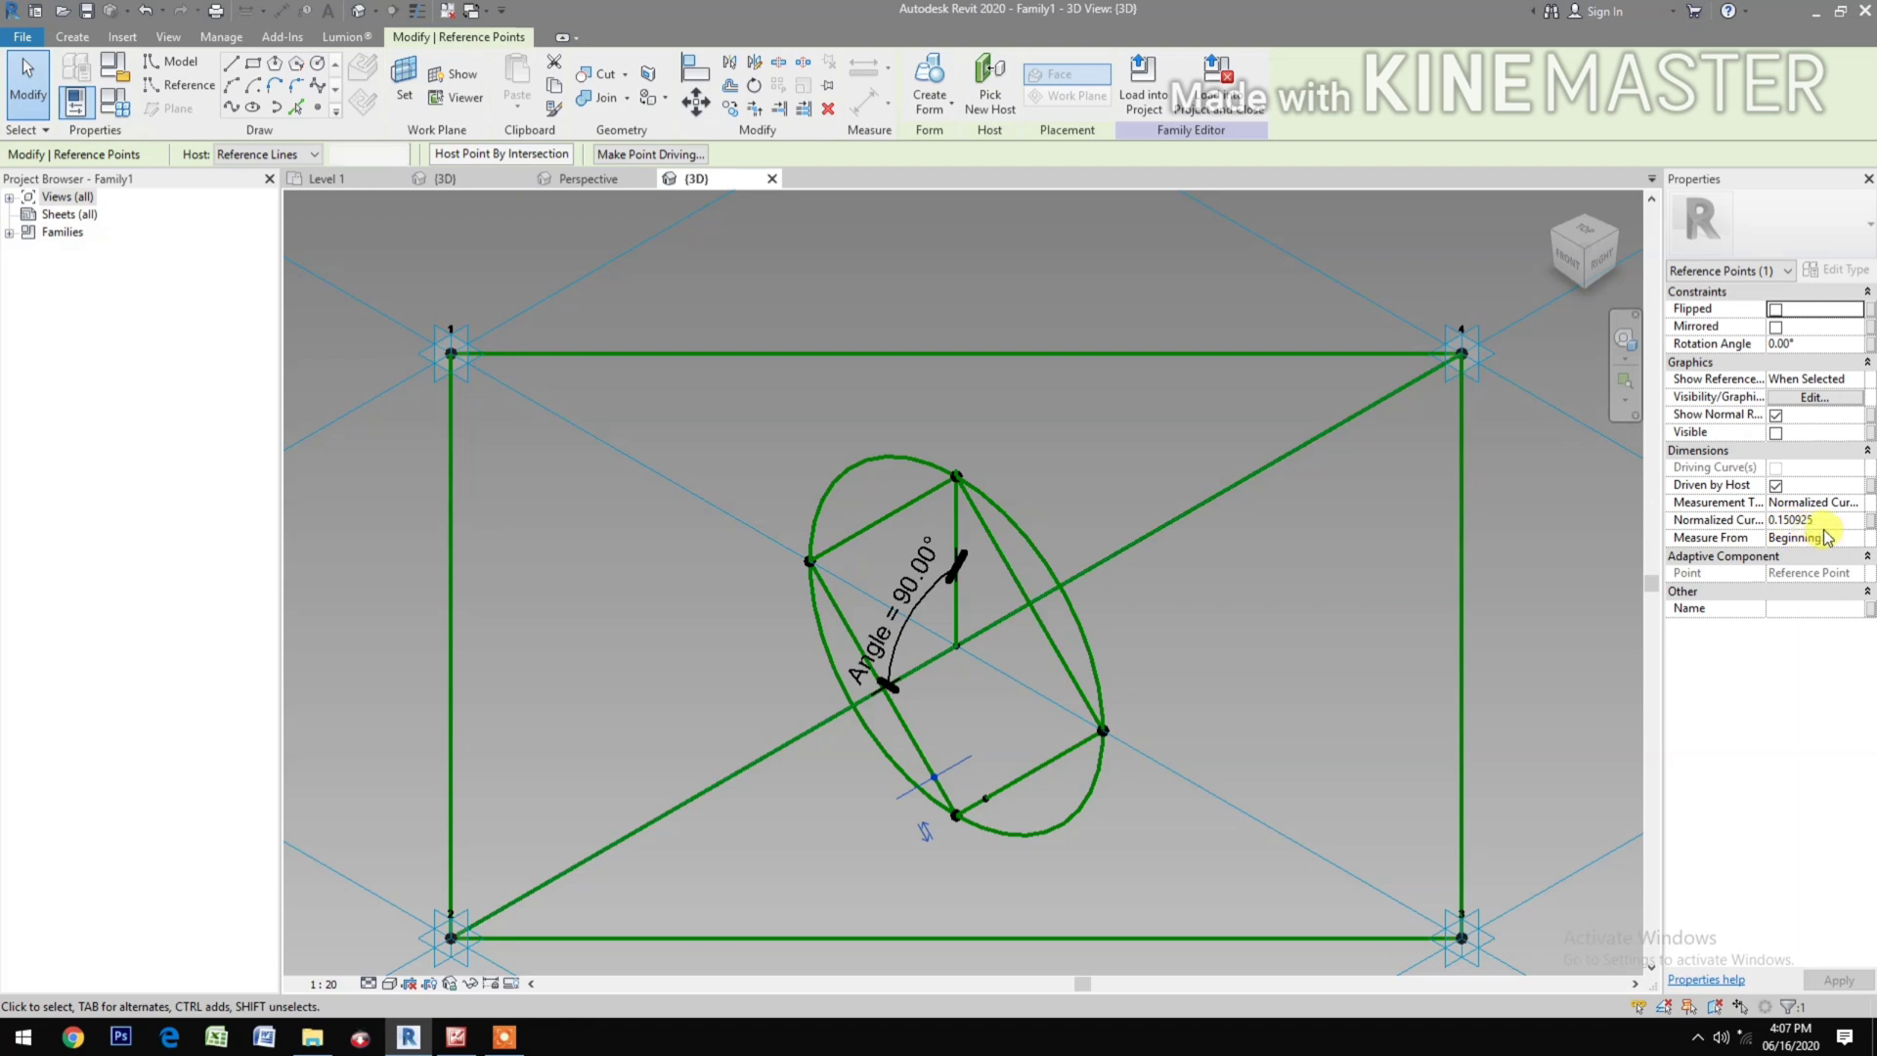
left_click(1827, 520)
type("0.2")
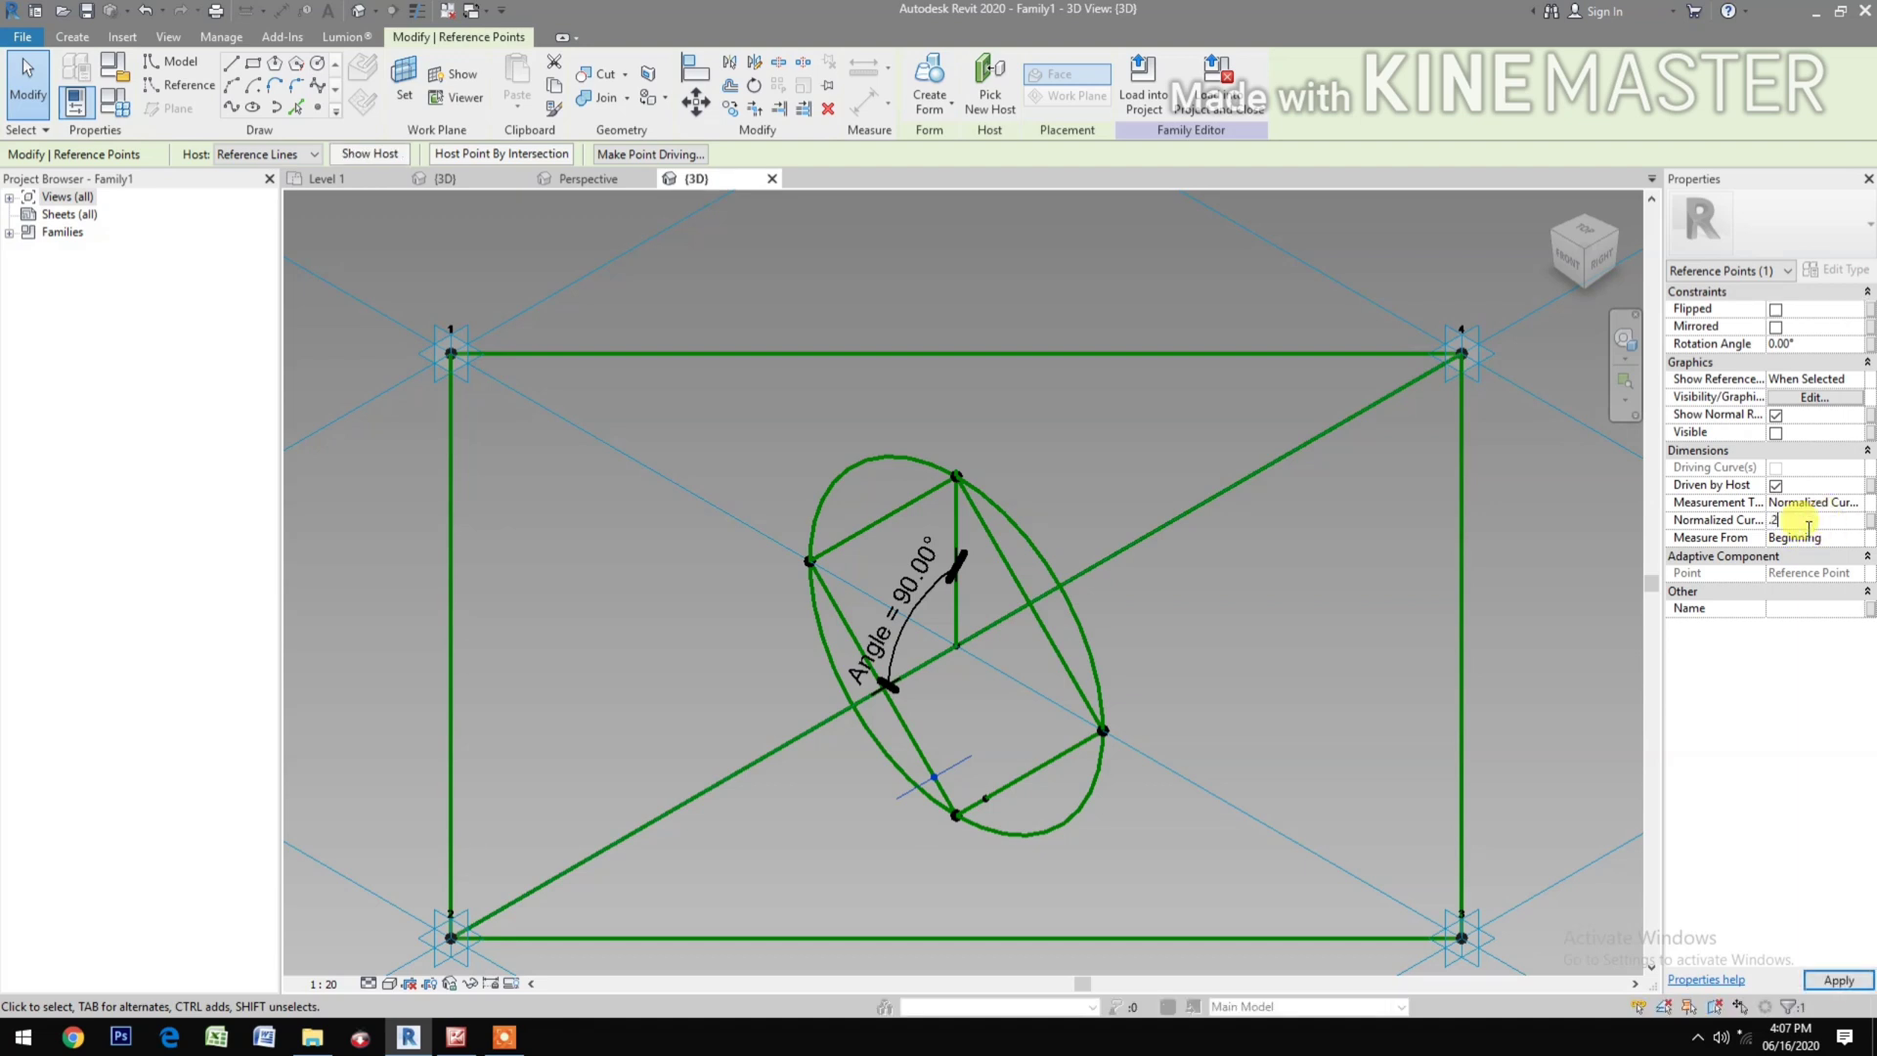
left_click(1350, 626)
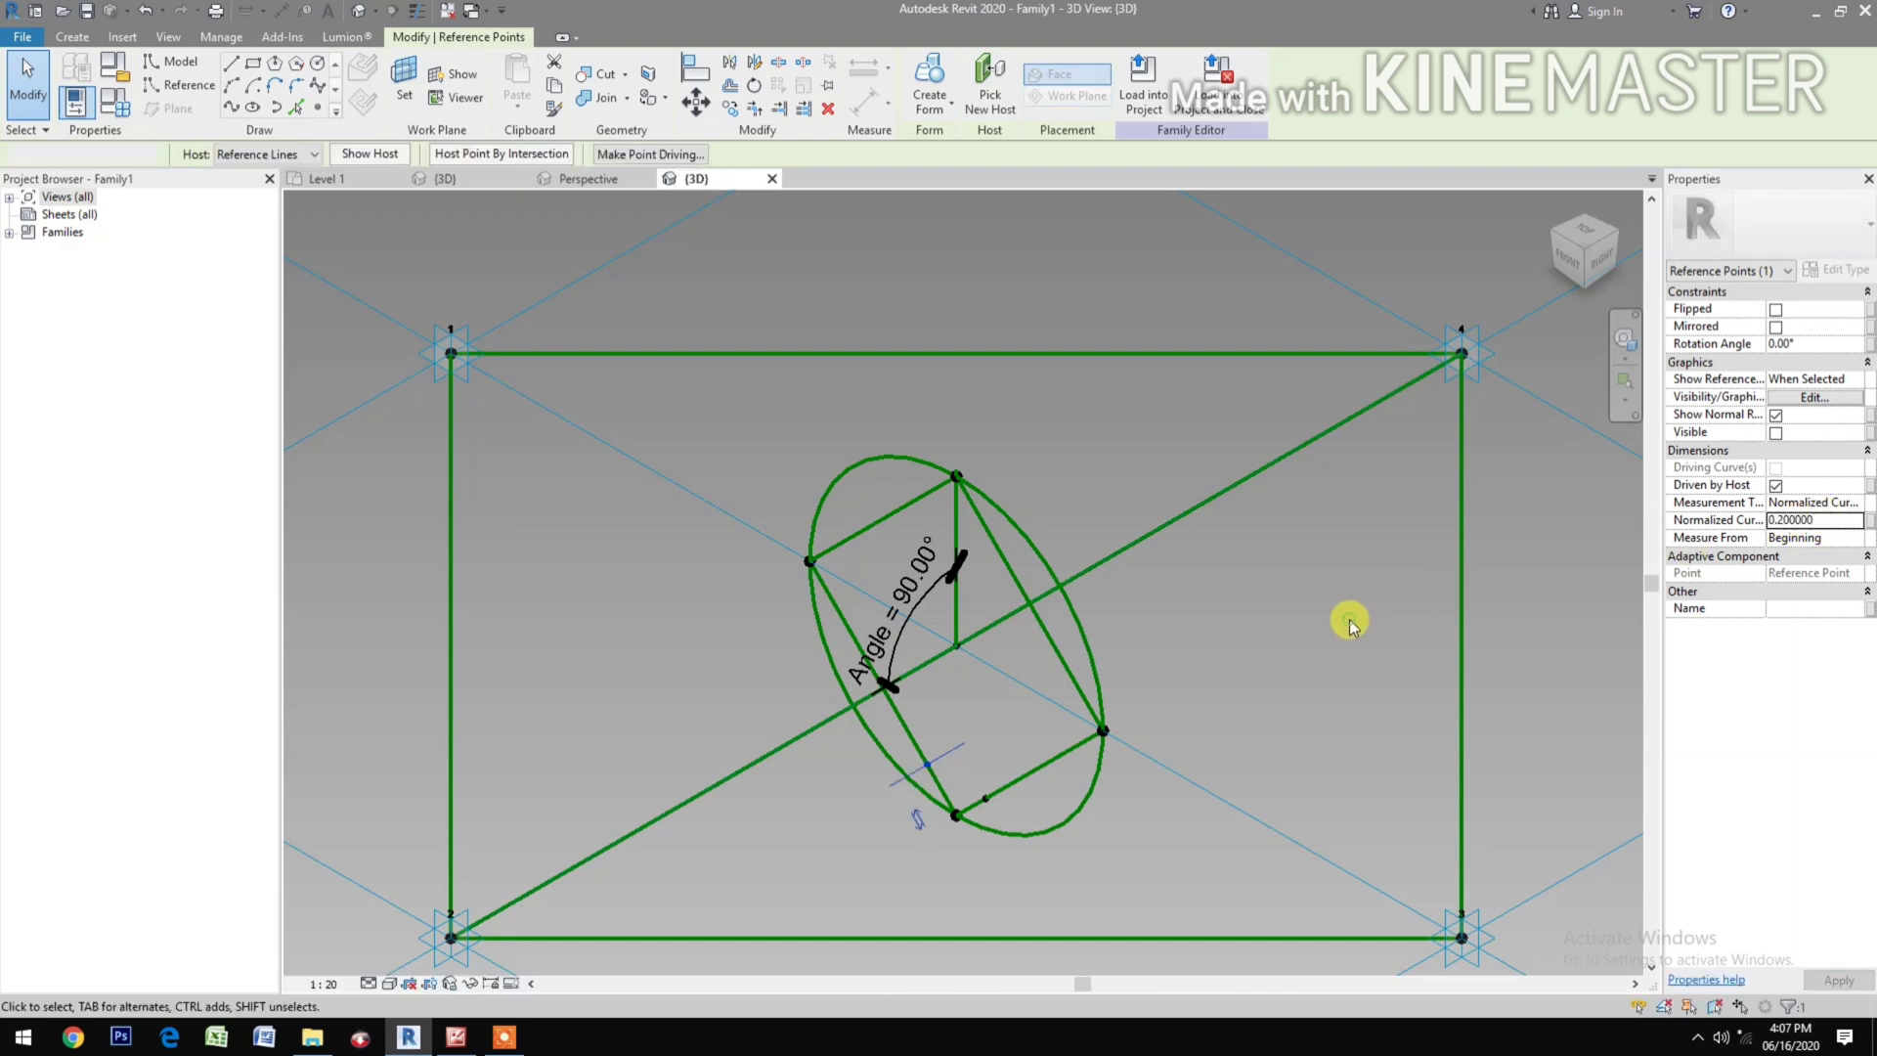
Step: Select the reference circle and inspect its properties in the Properties palette
left_click(1078, 619)
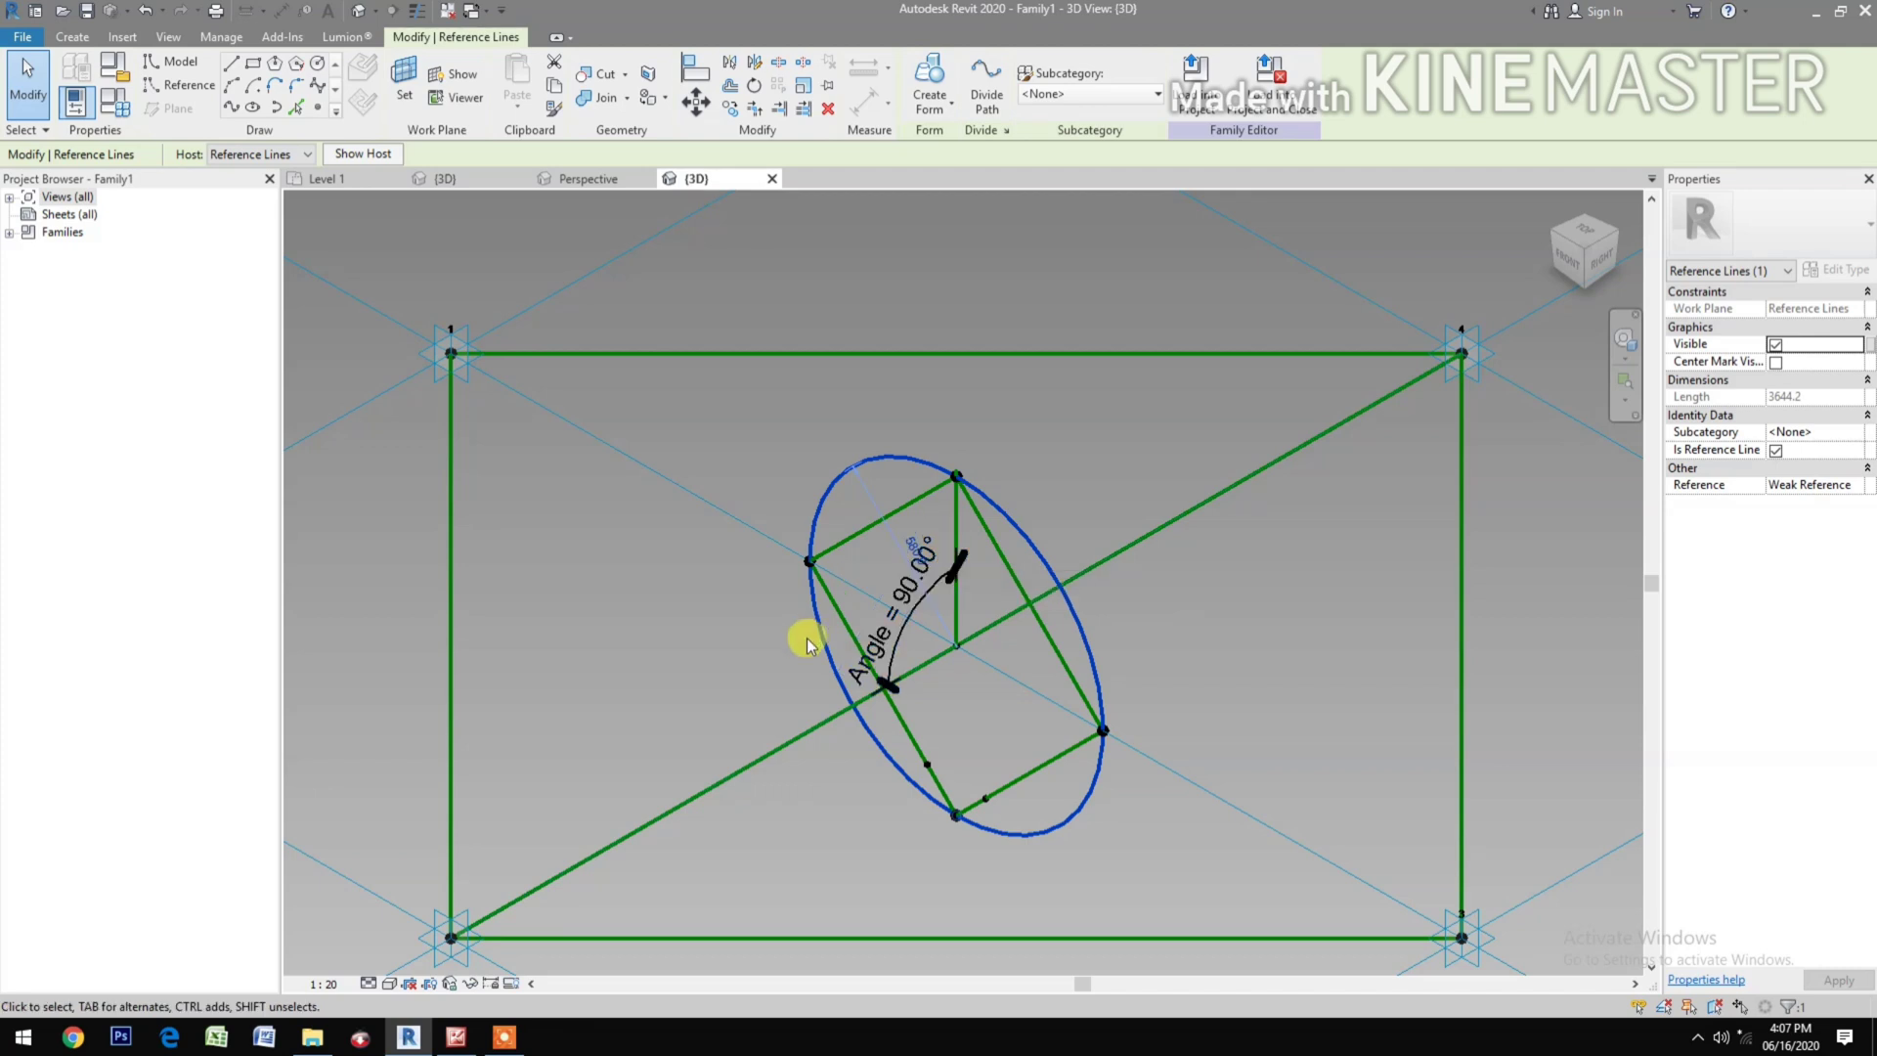
scroll(905, 593, "up", 4)
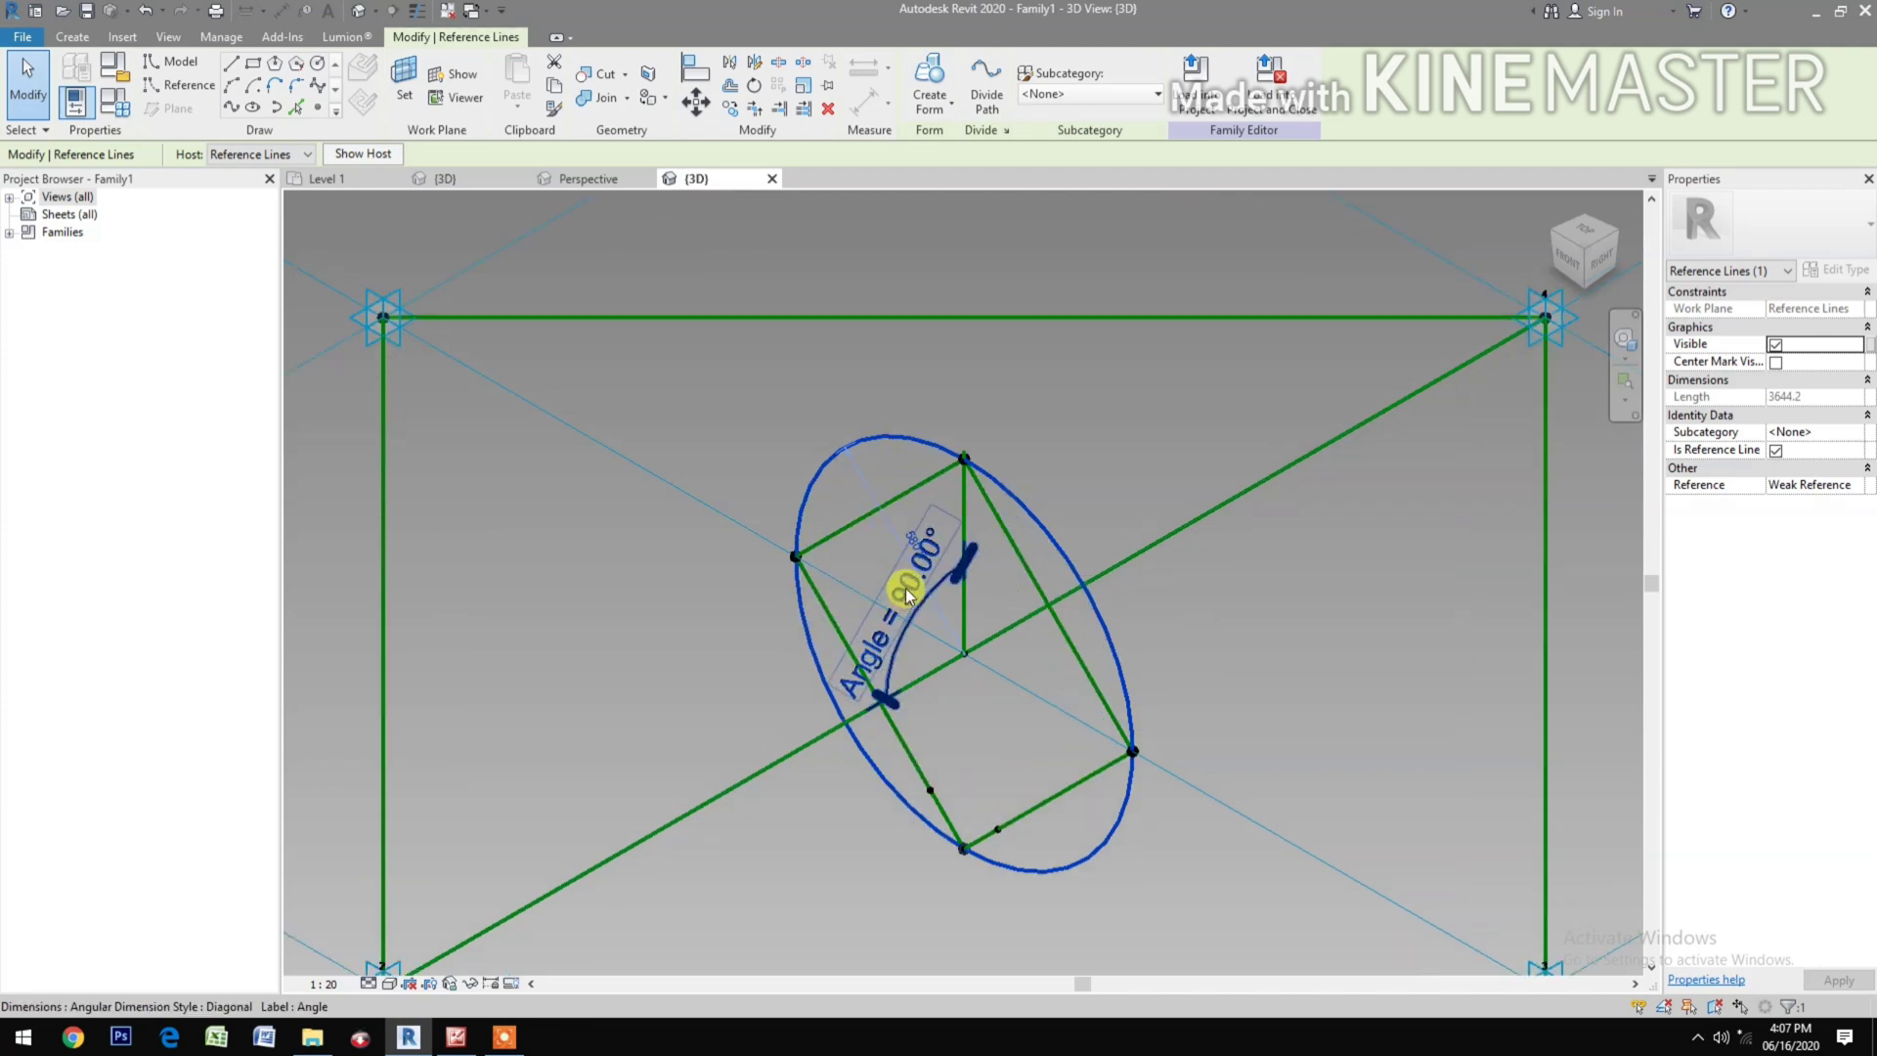
scroll(904, 528, "up", 1)
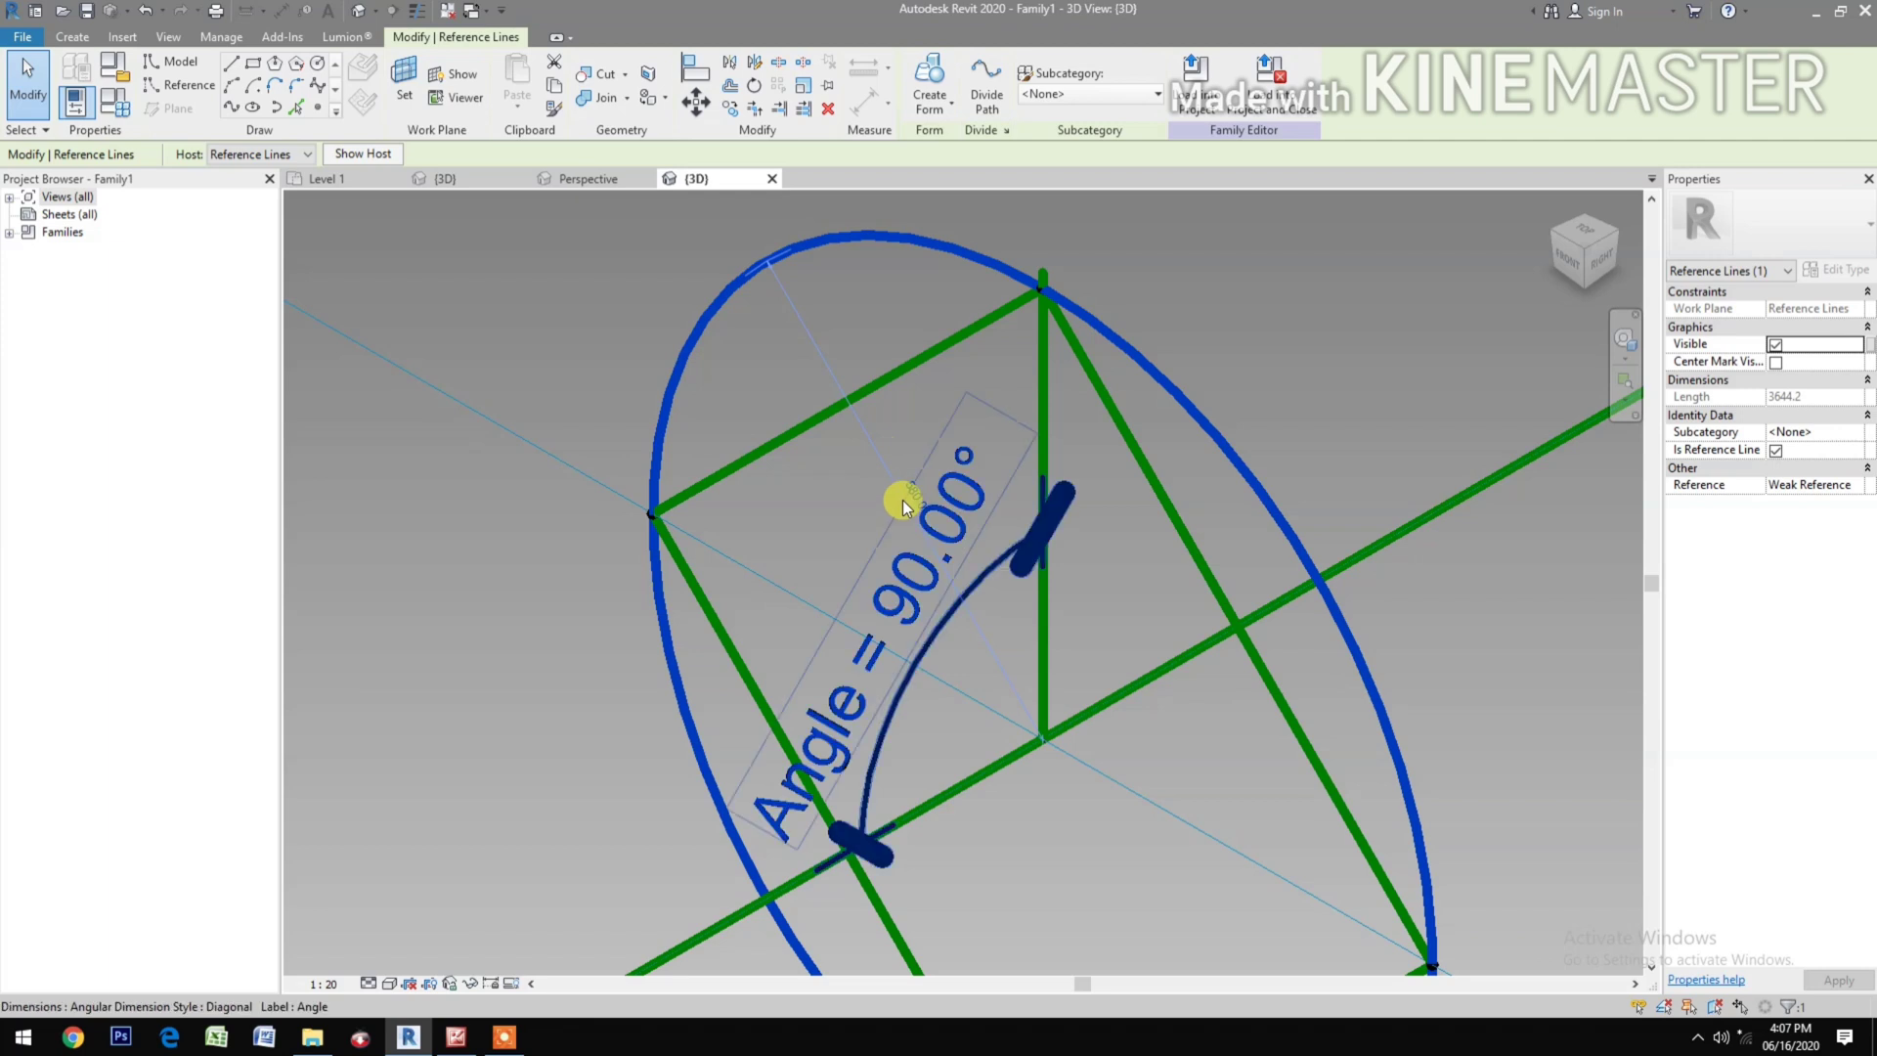
scroll(788, 389, "down", 3)
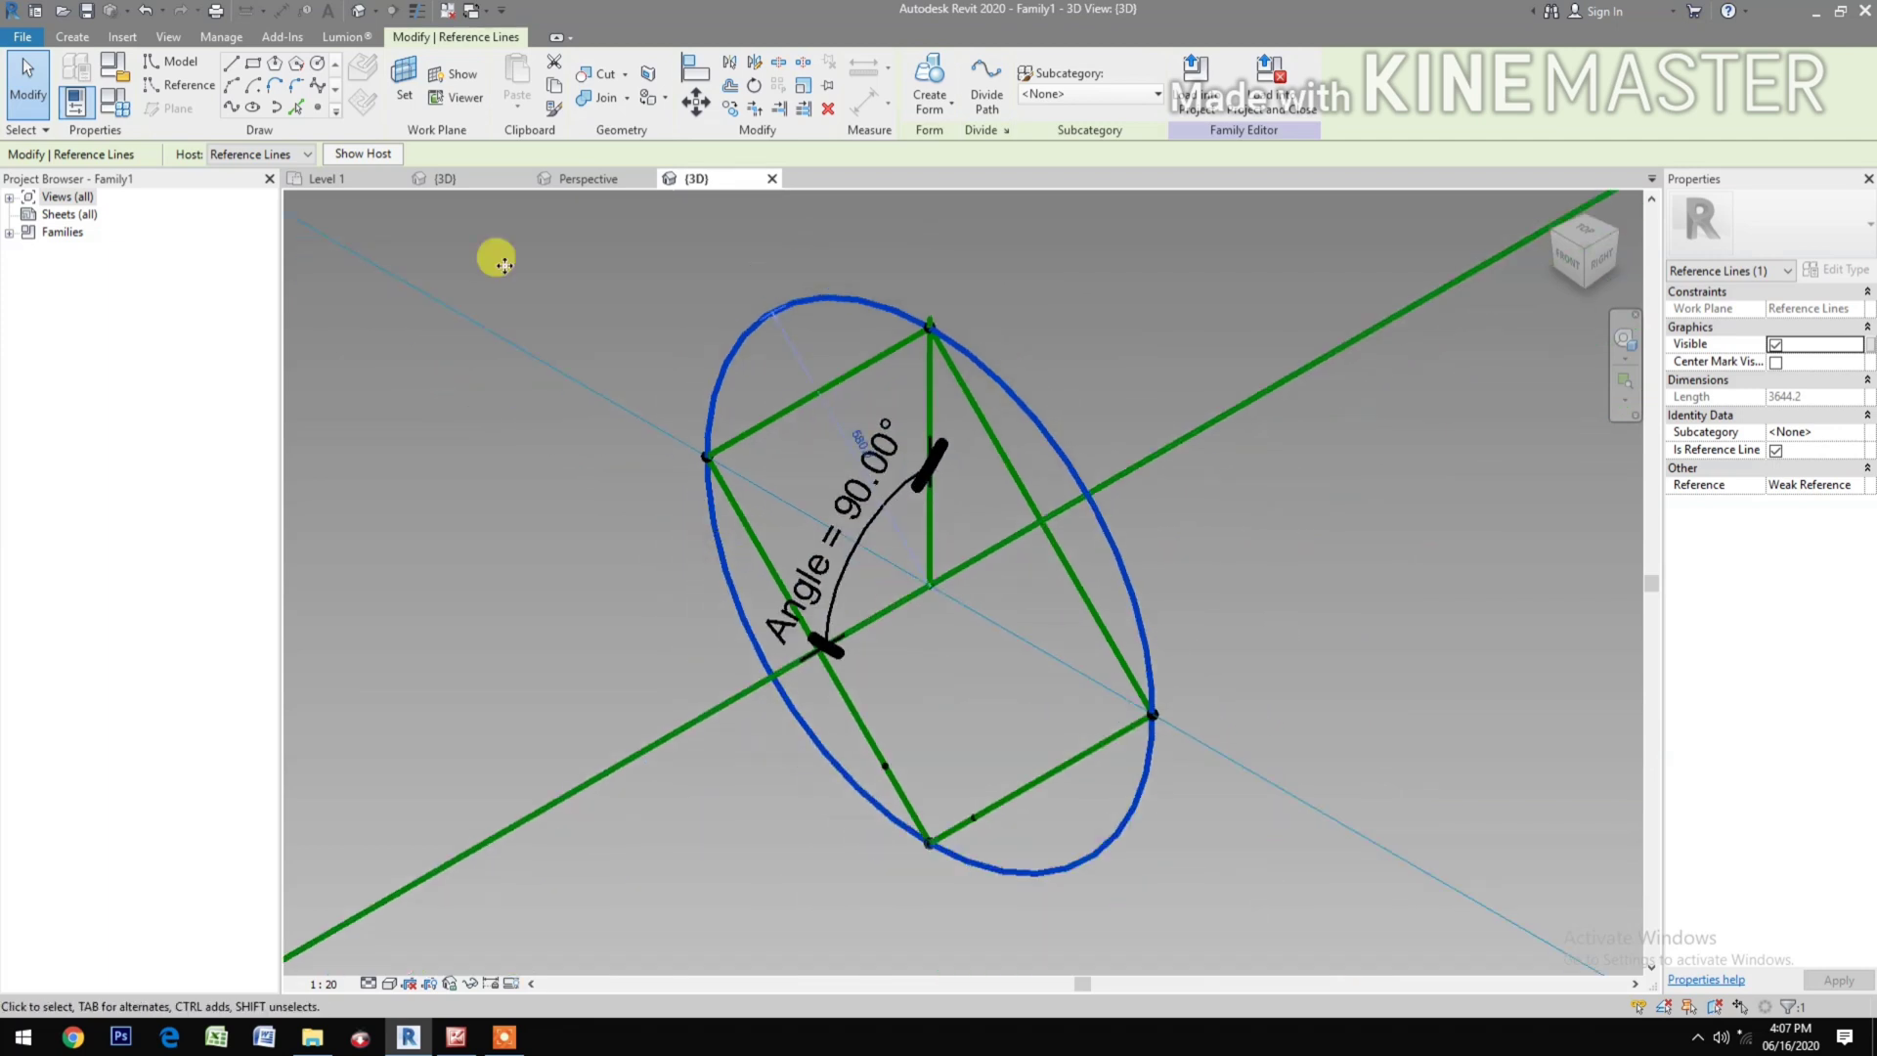
left_click(68, 39)
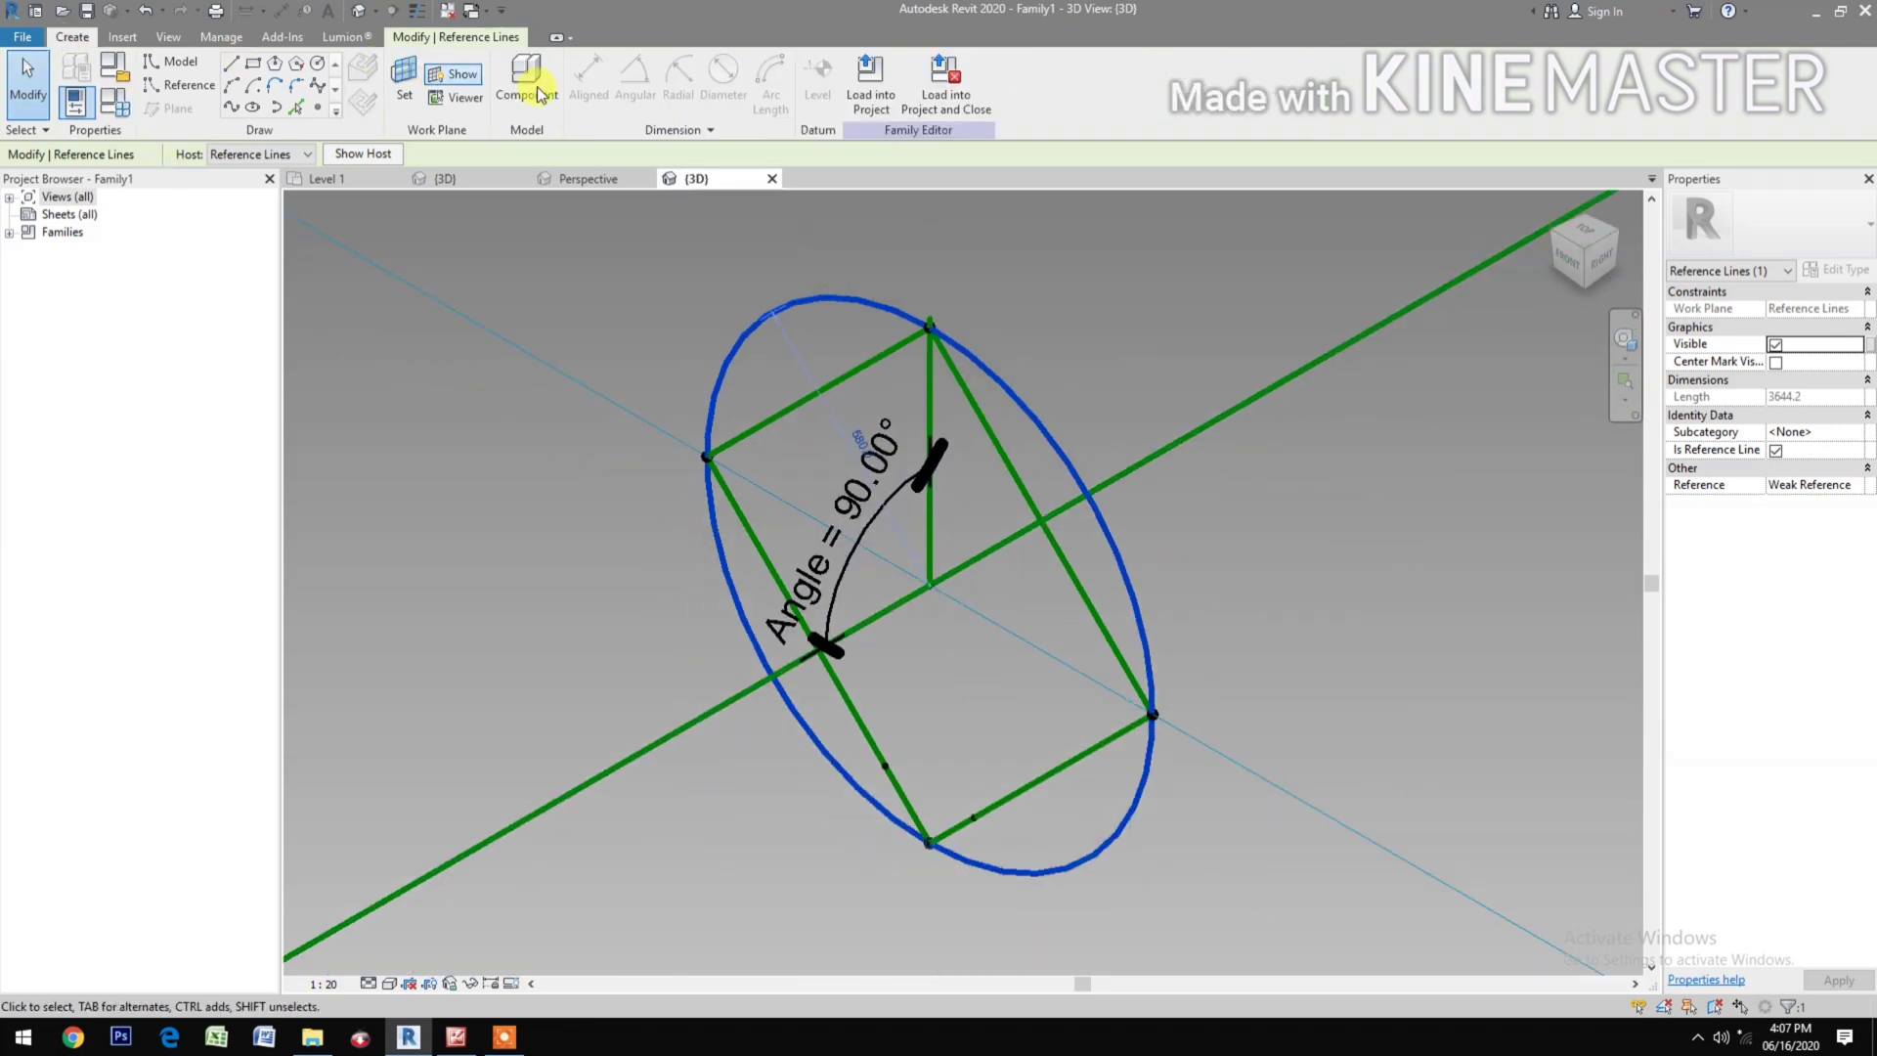
left_click(507, 567)
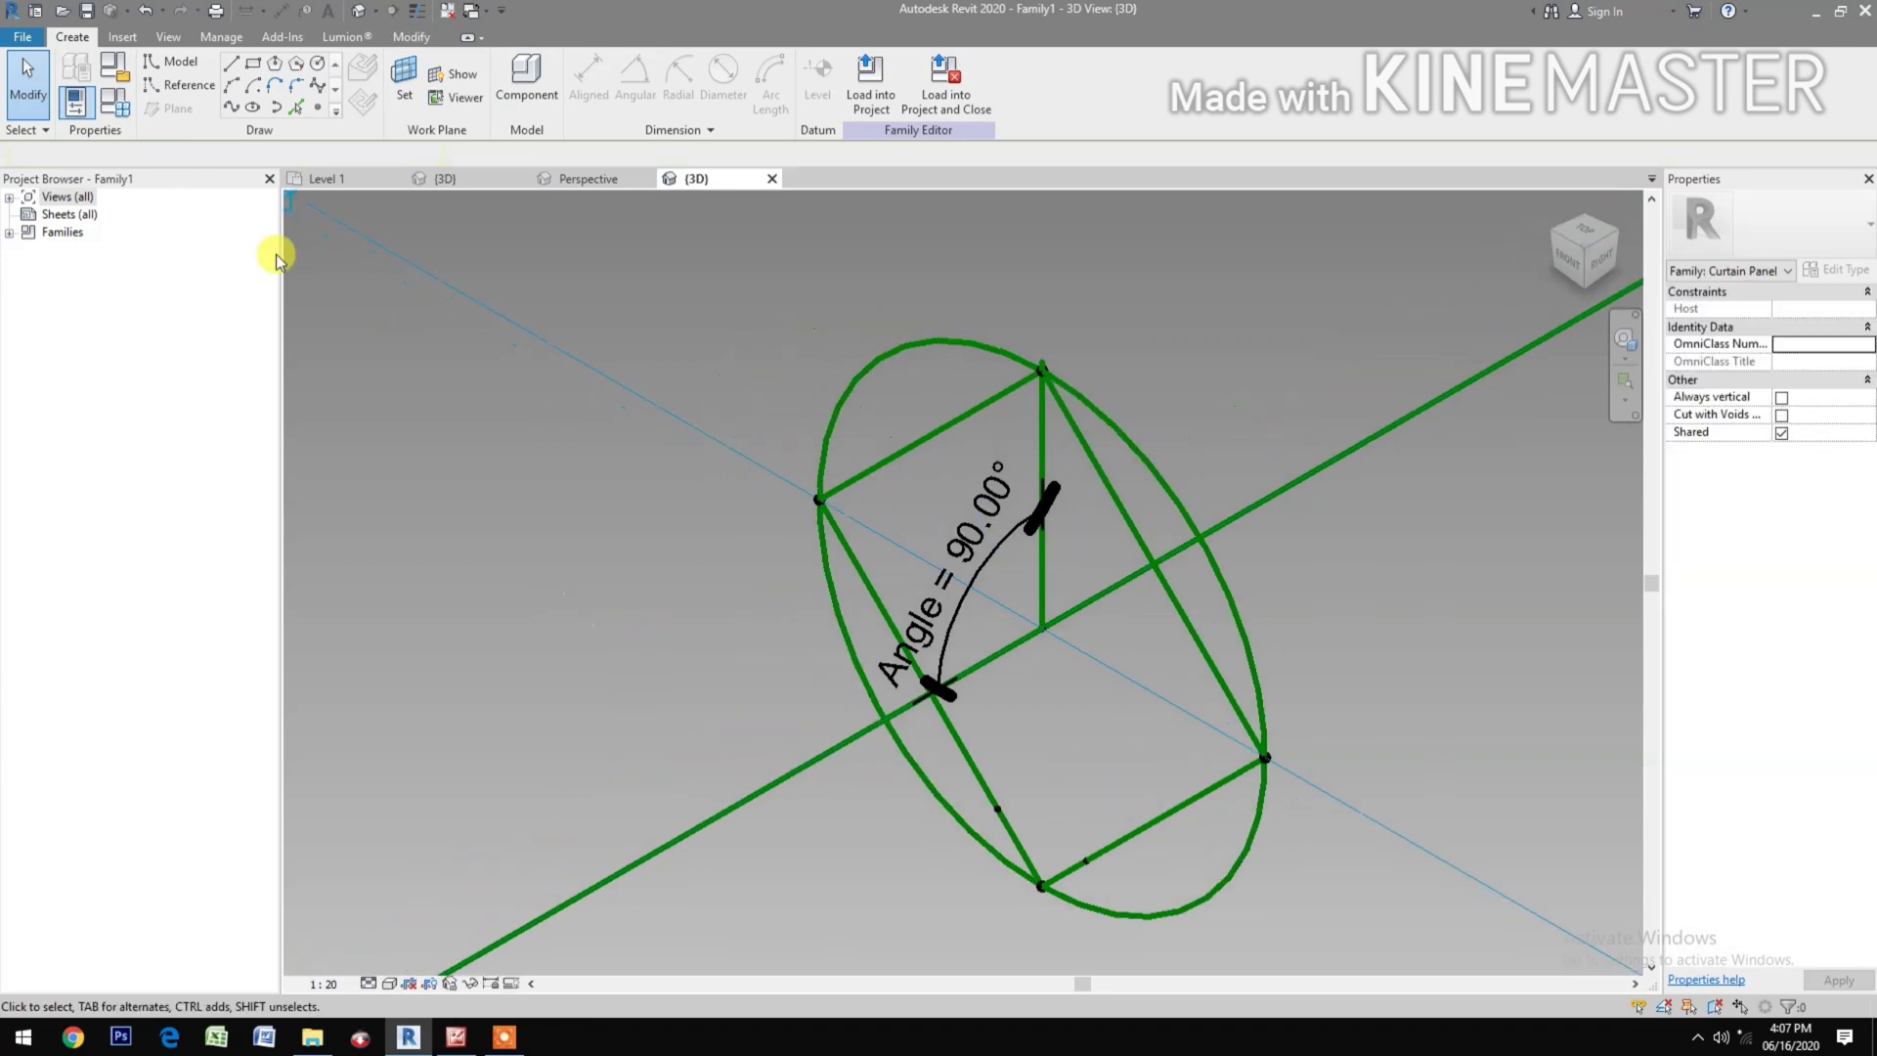
scroll(708, 606, "down", 4)
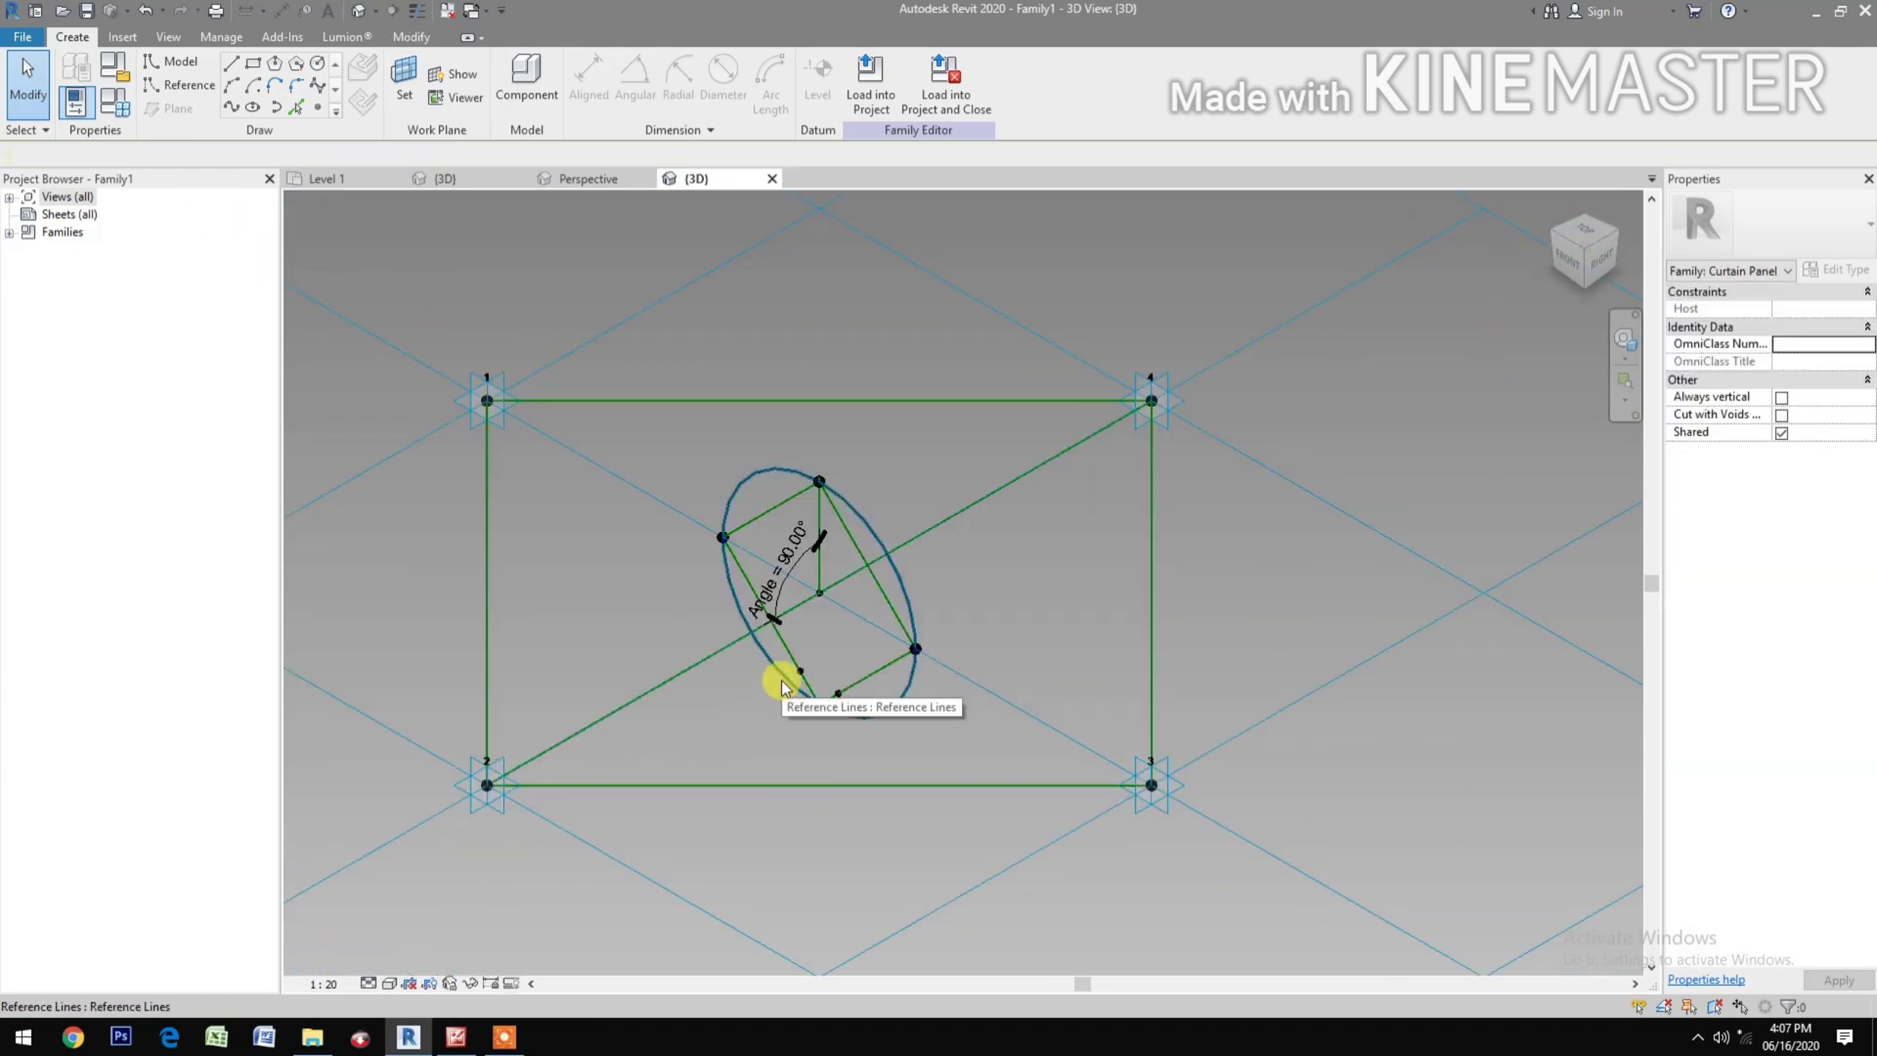
left_click(781, 680)
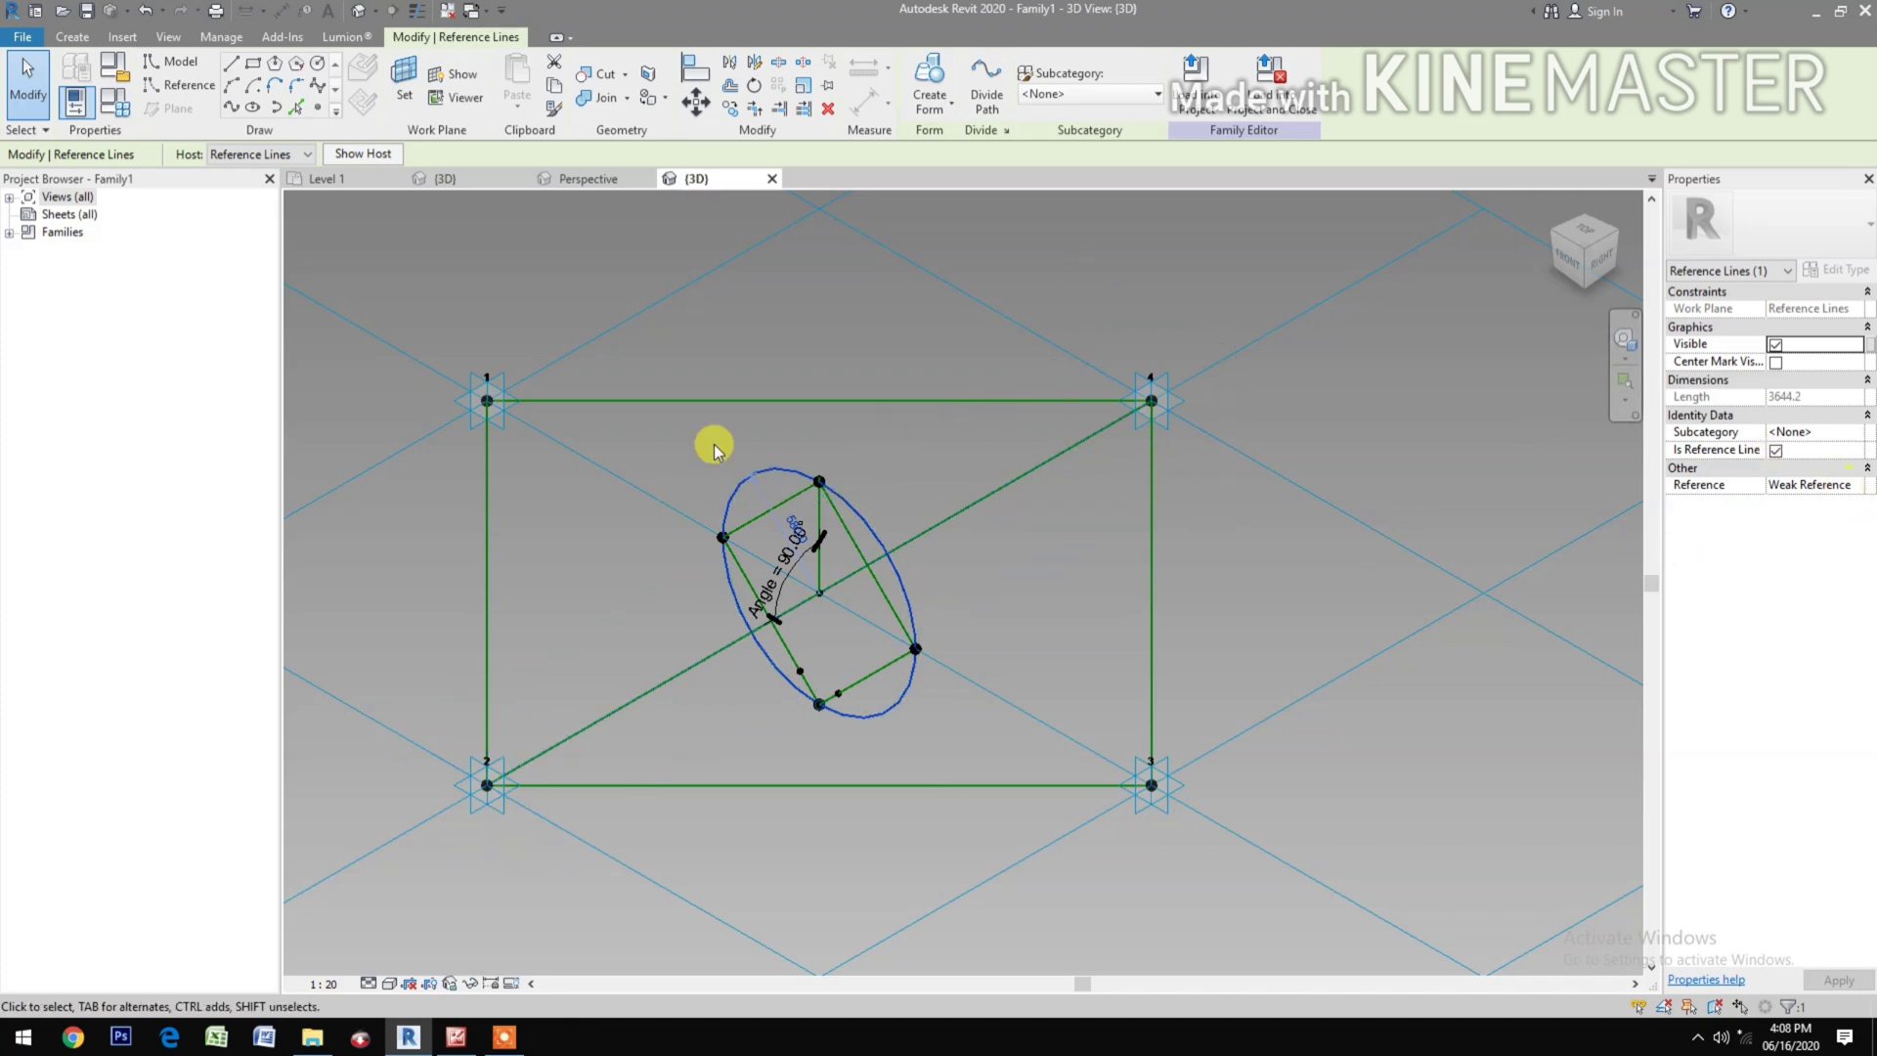
left_click(651, 452)
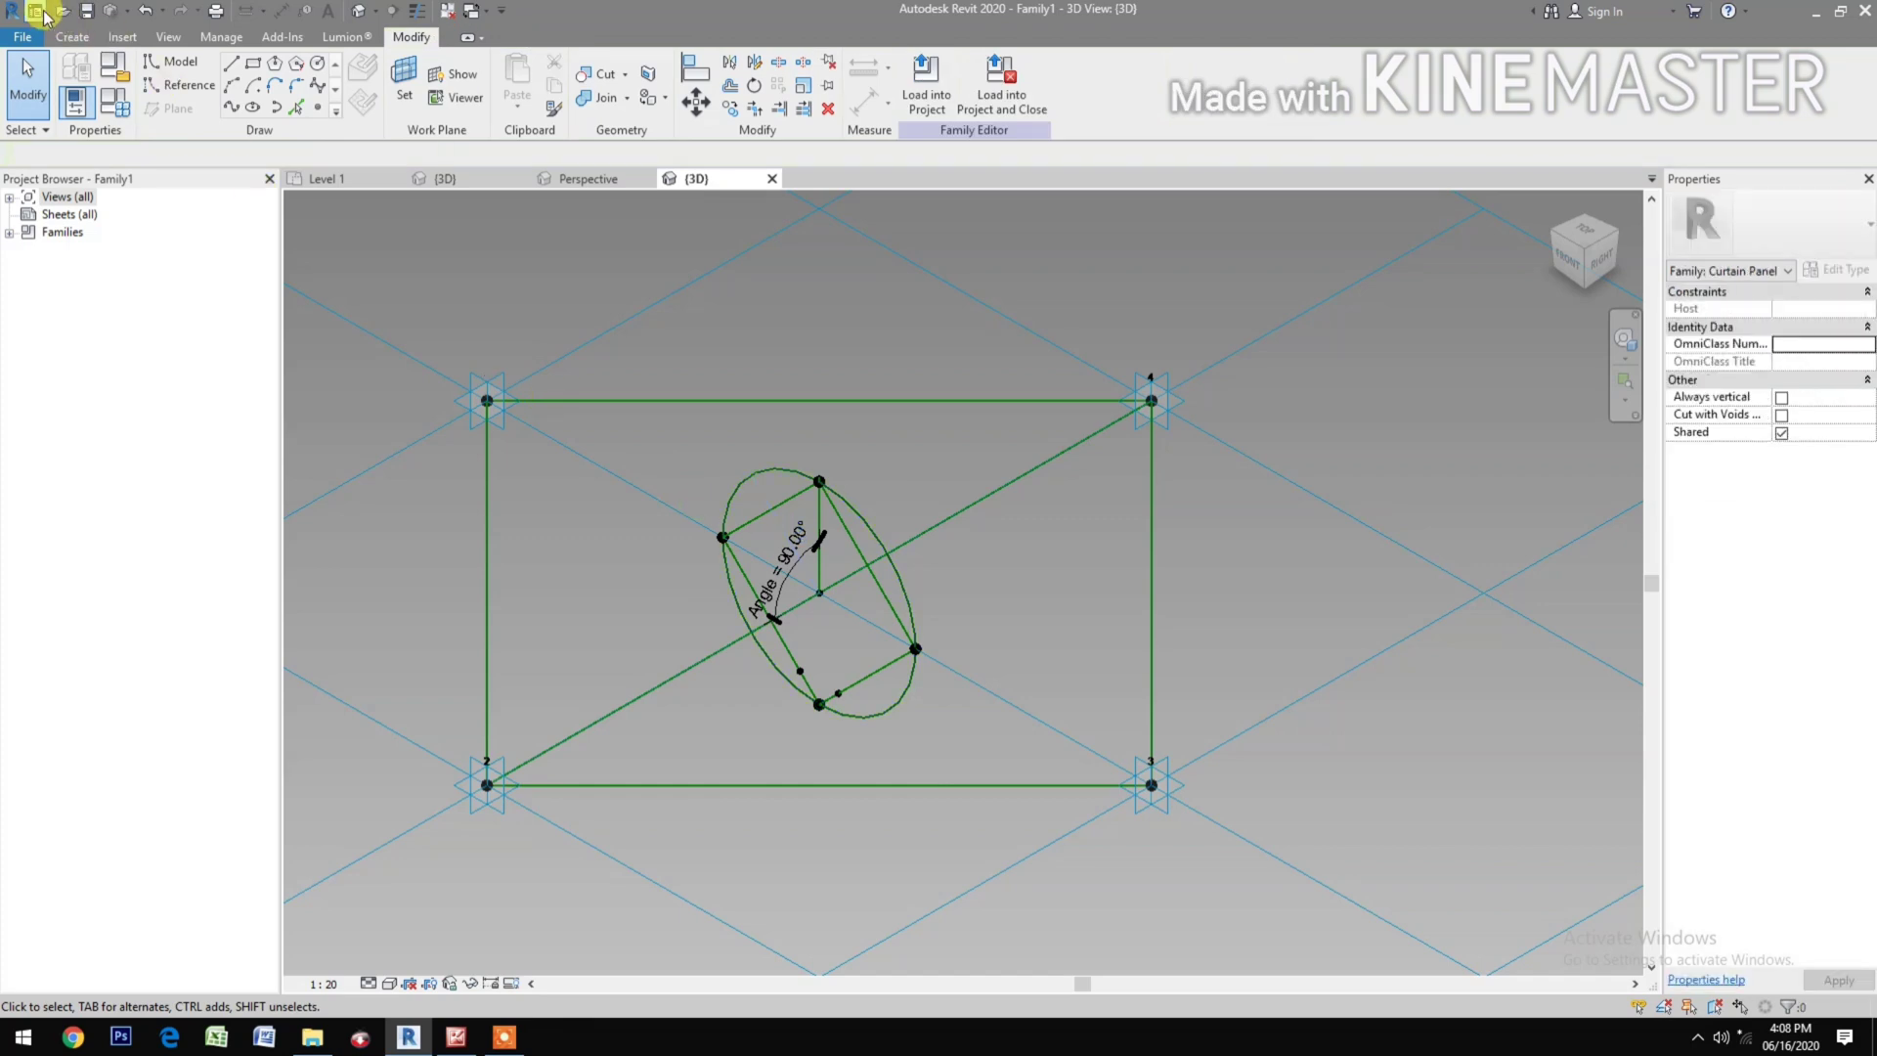
Step: Set a new work plane on the picked reference plane
left_click(71, 38)
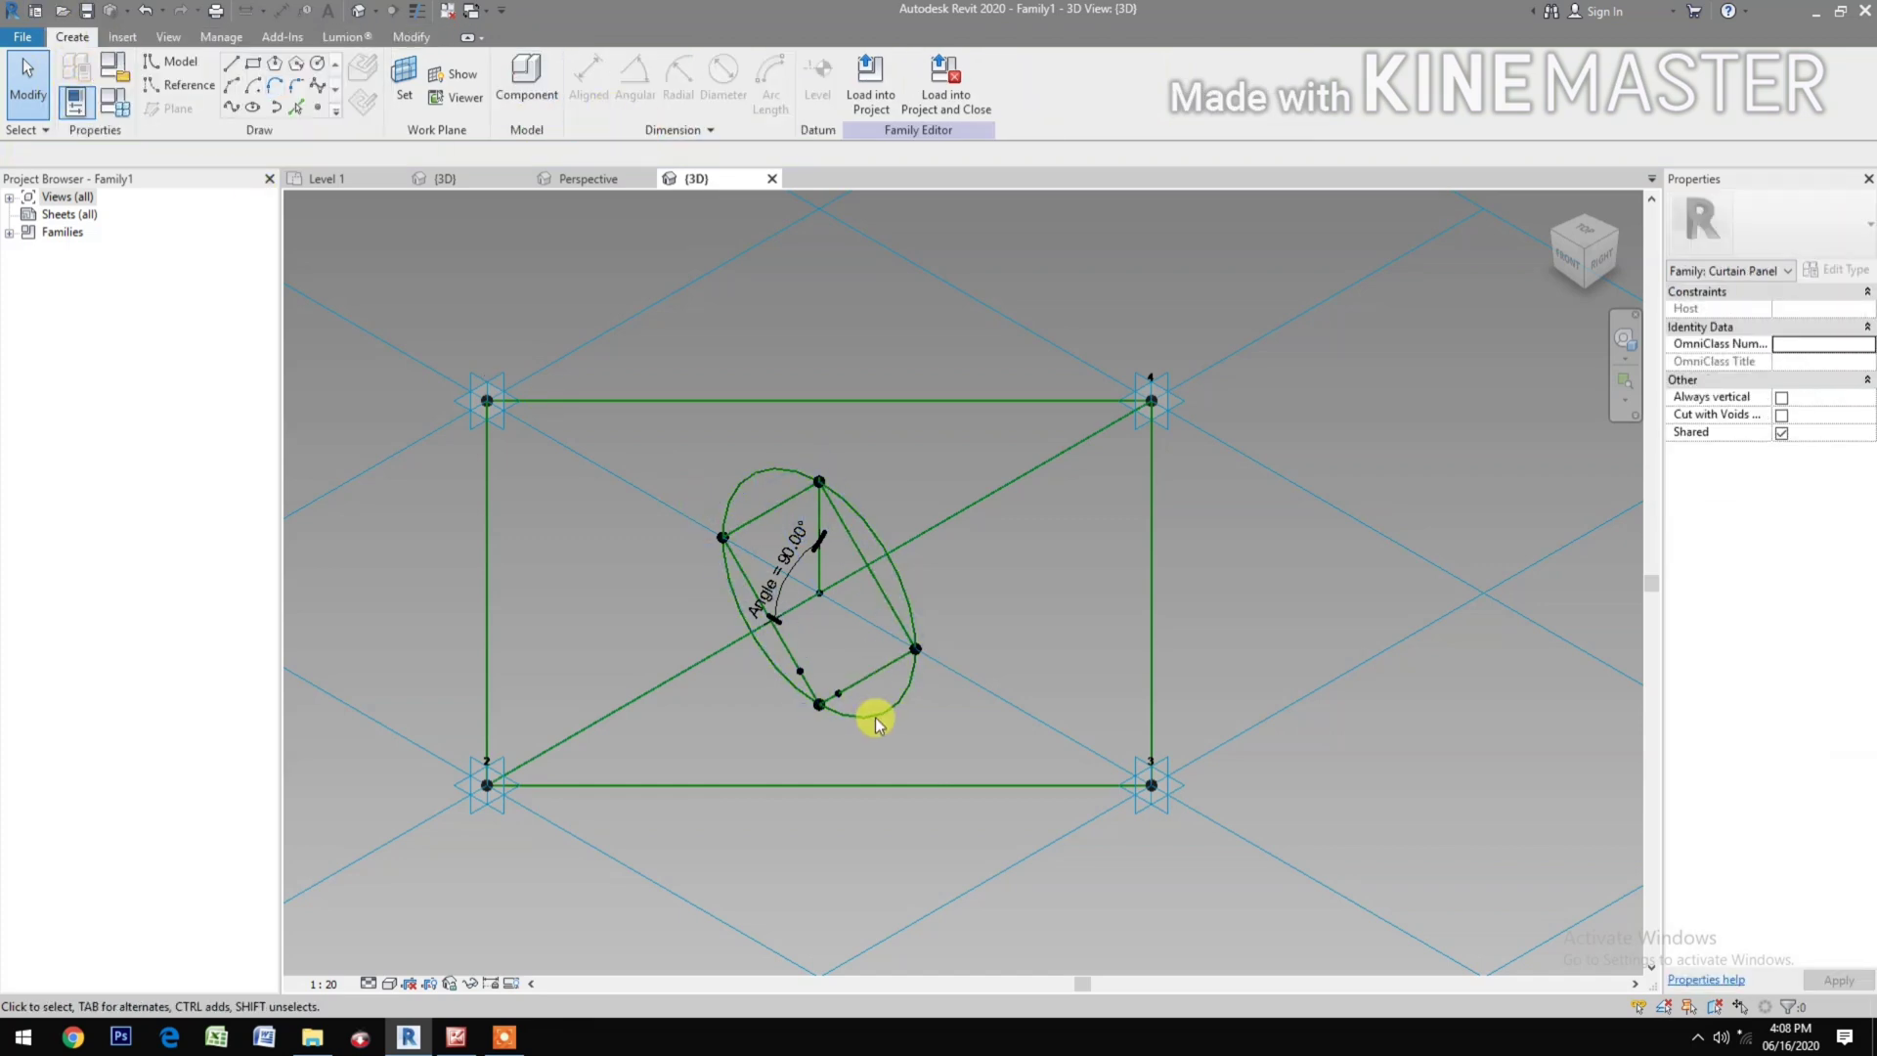
middle_click_drag(957, 737, 971, 749)
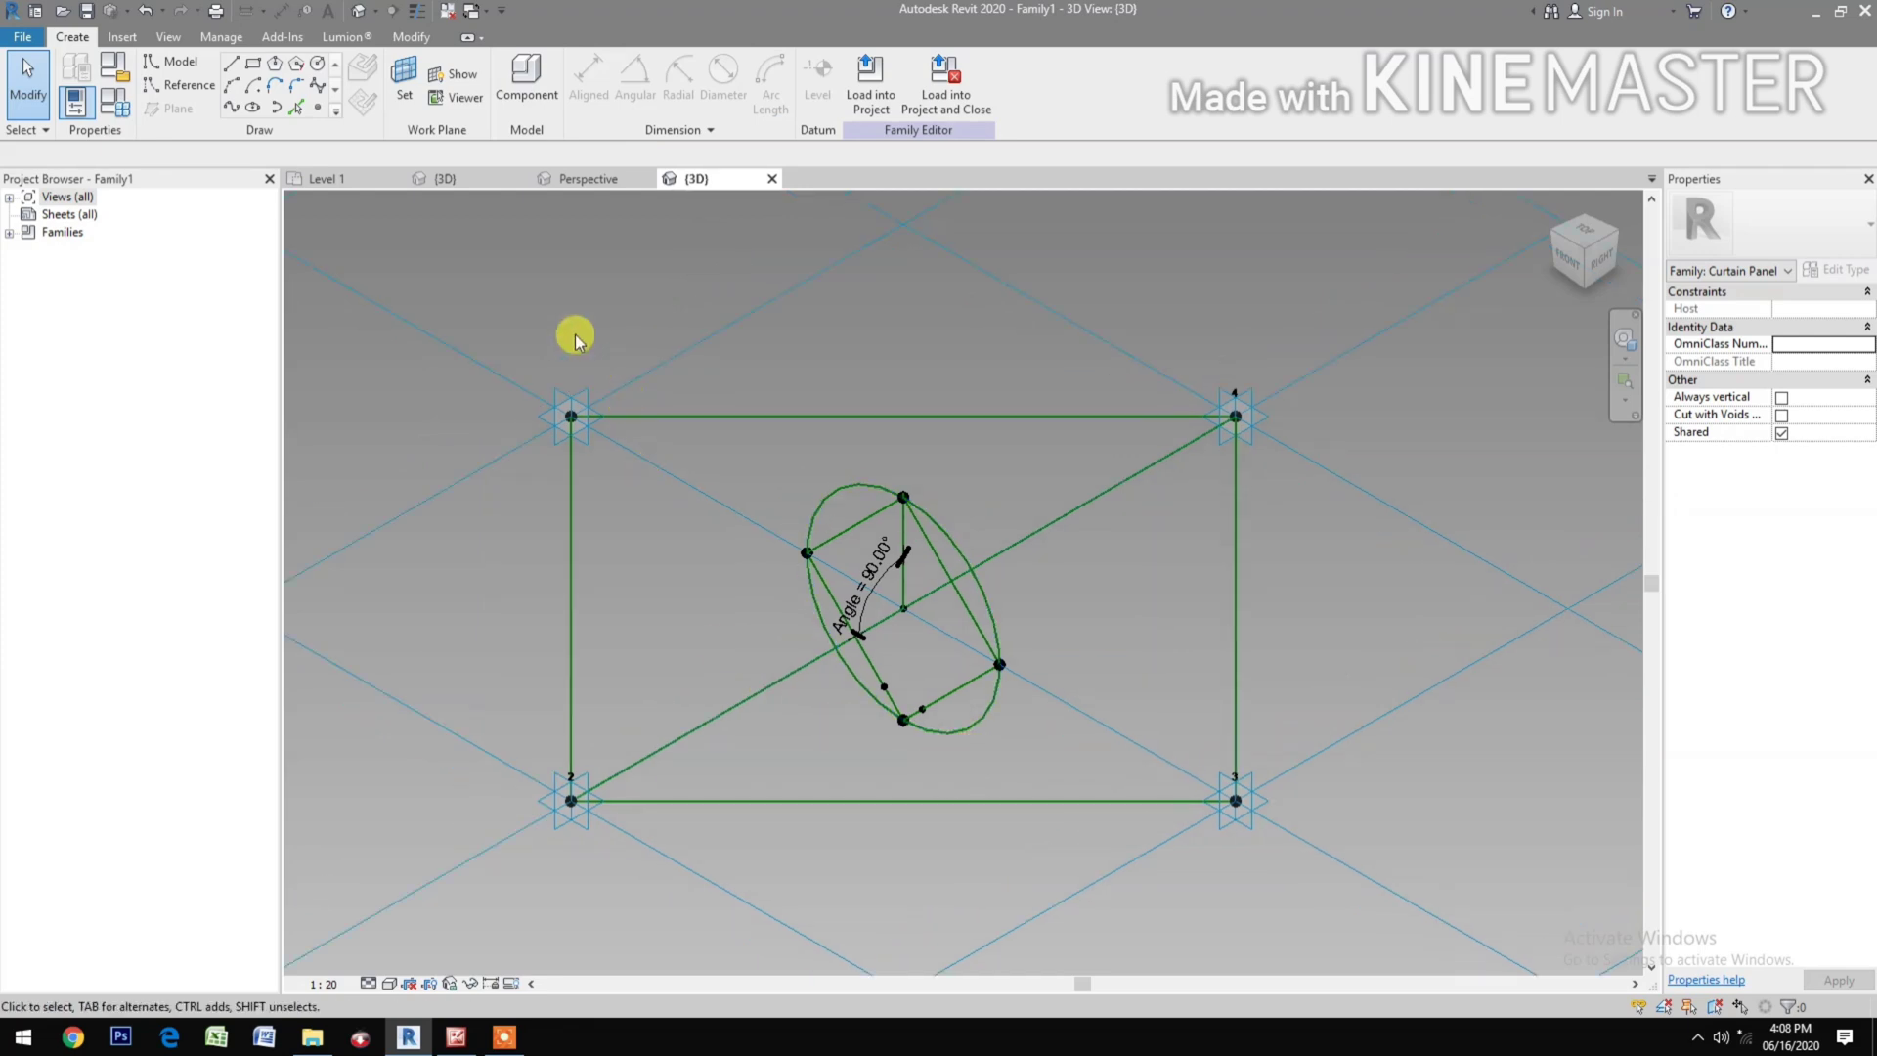
left_click(404, 103)
left_click(908, 585)
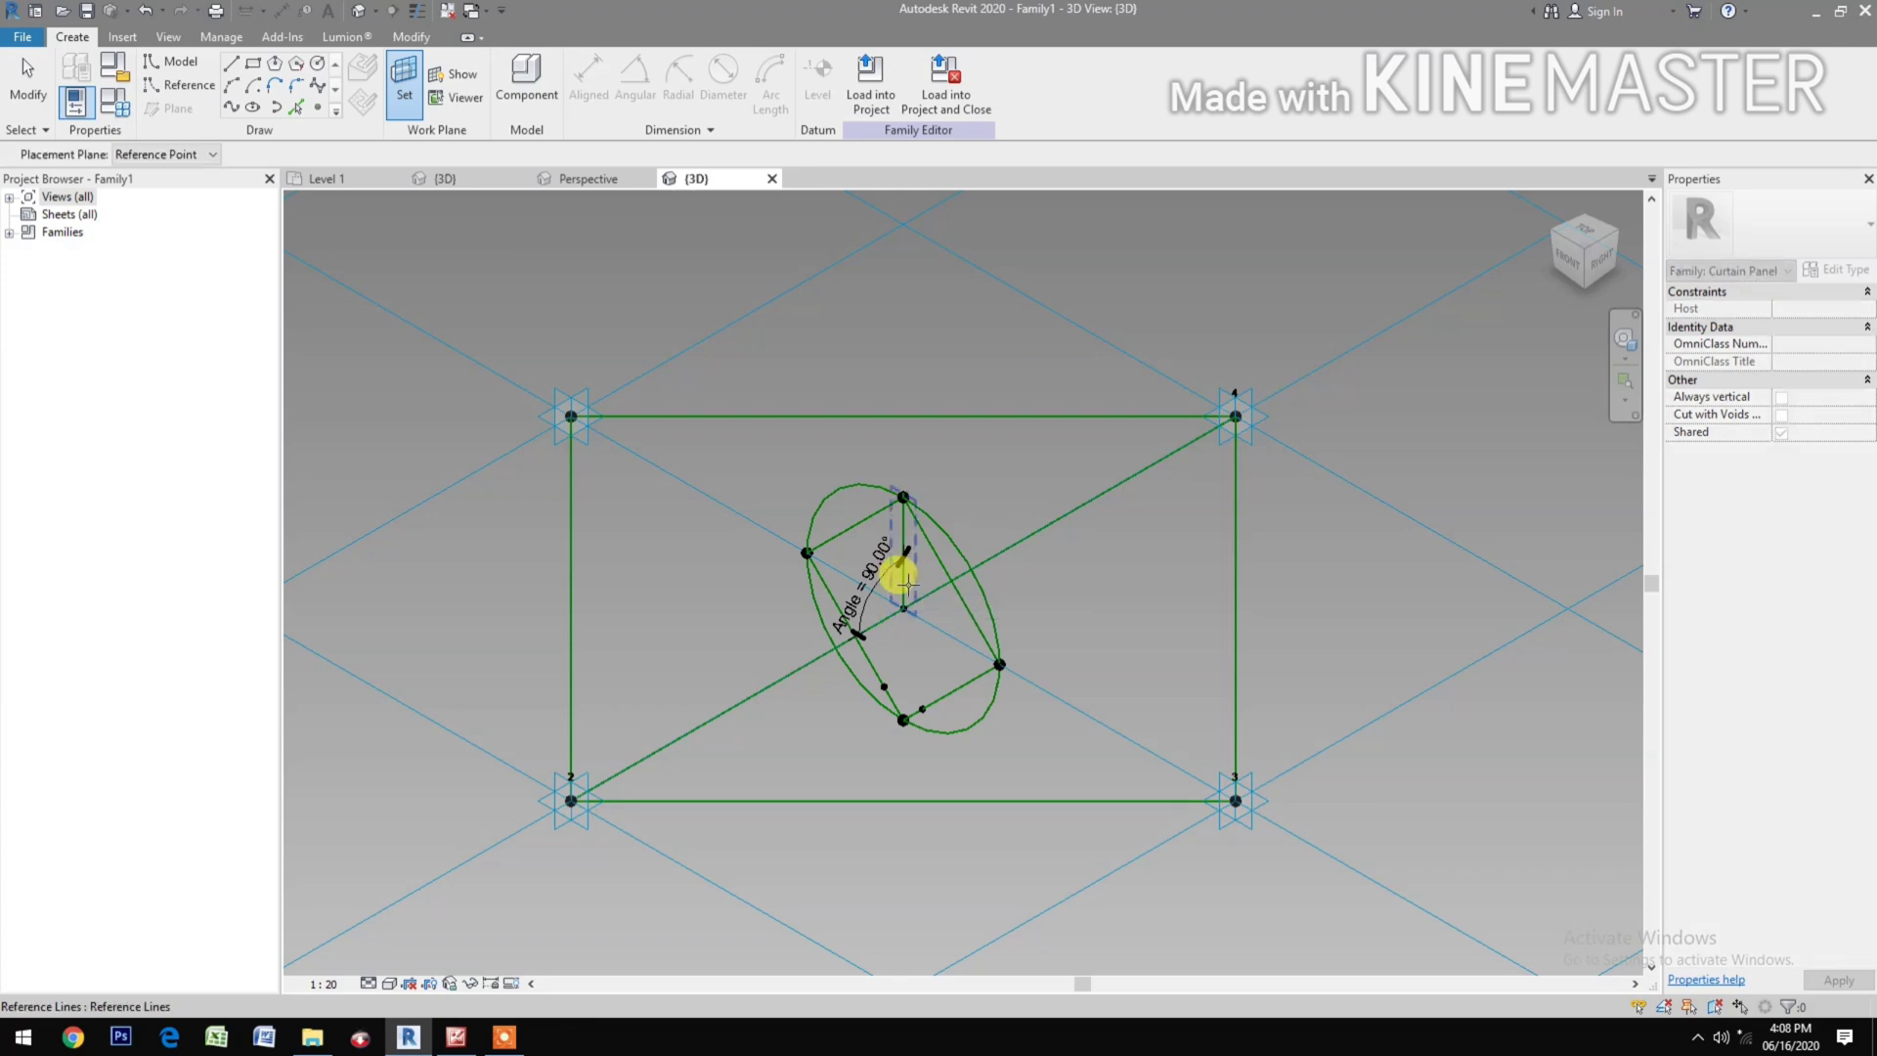
left_click(776, 238)
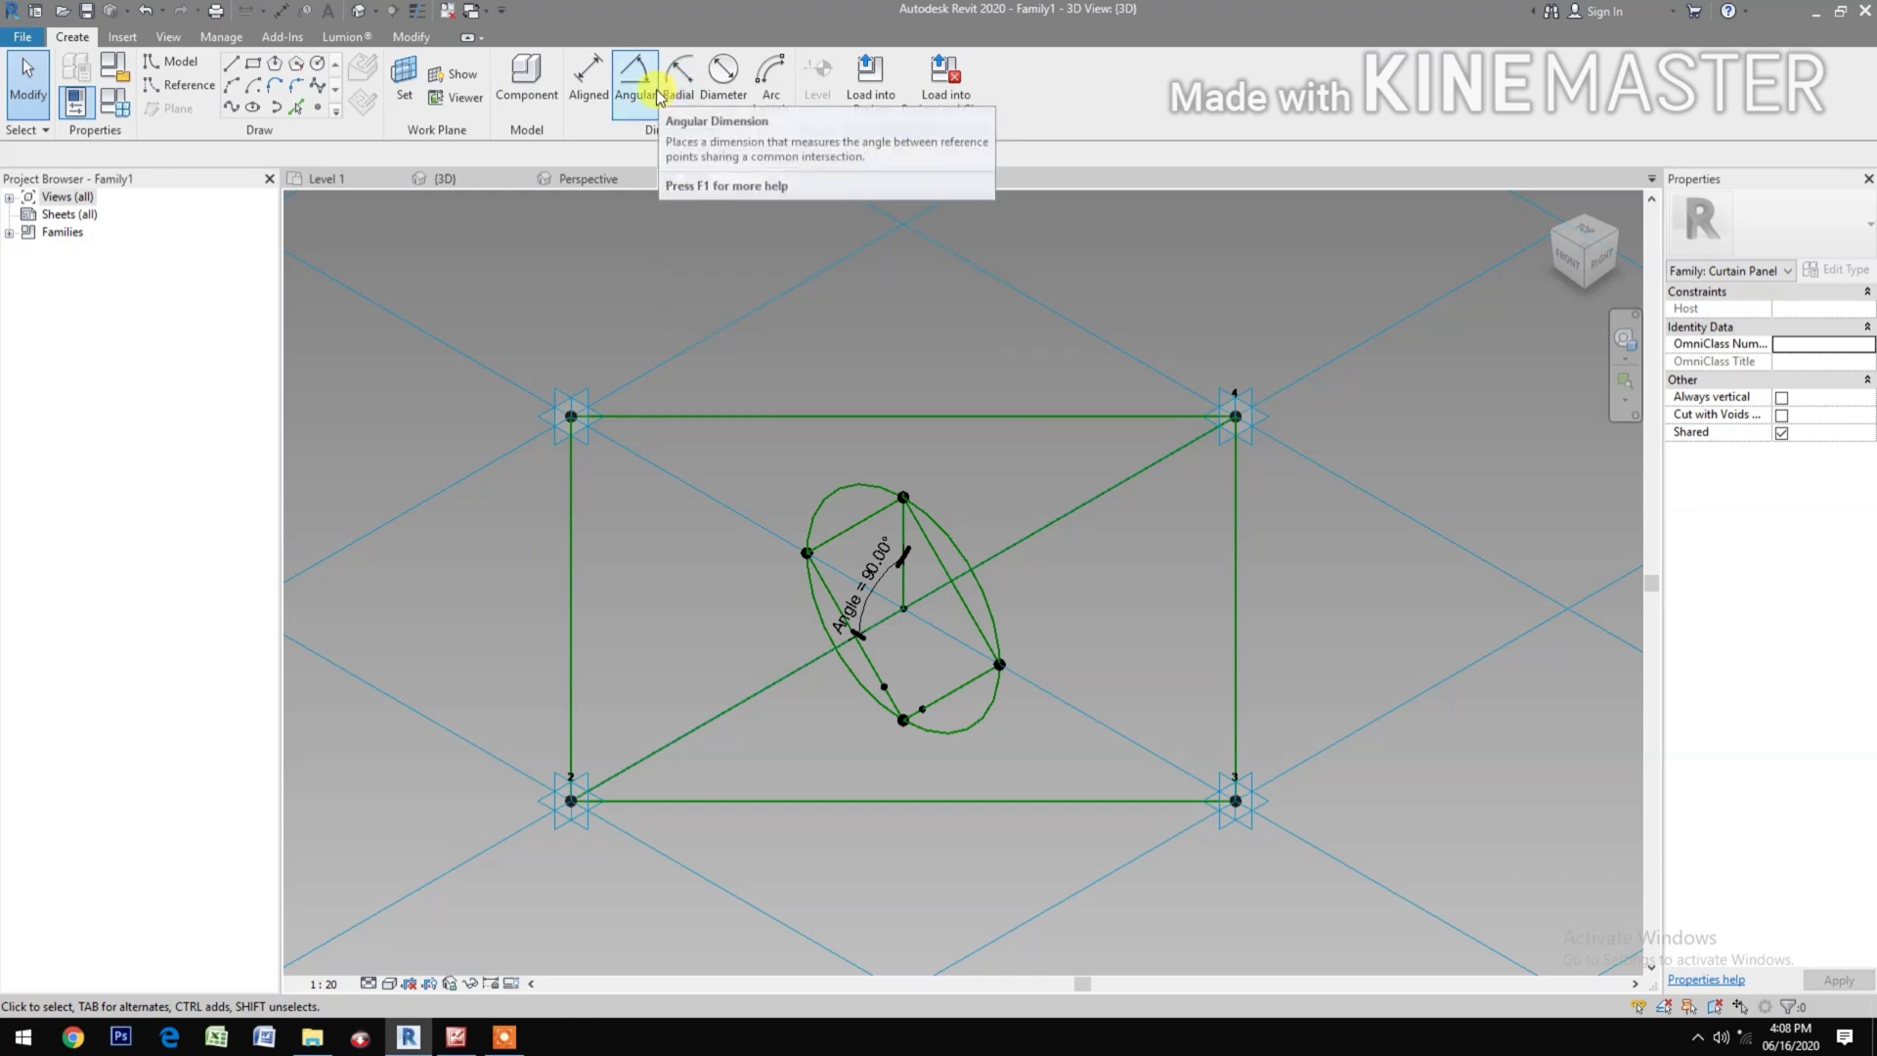
Step: Dimension the circle's 1160 diameter and label it with a new Diameter parameter
left_click(721, 84)
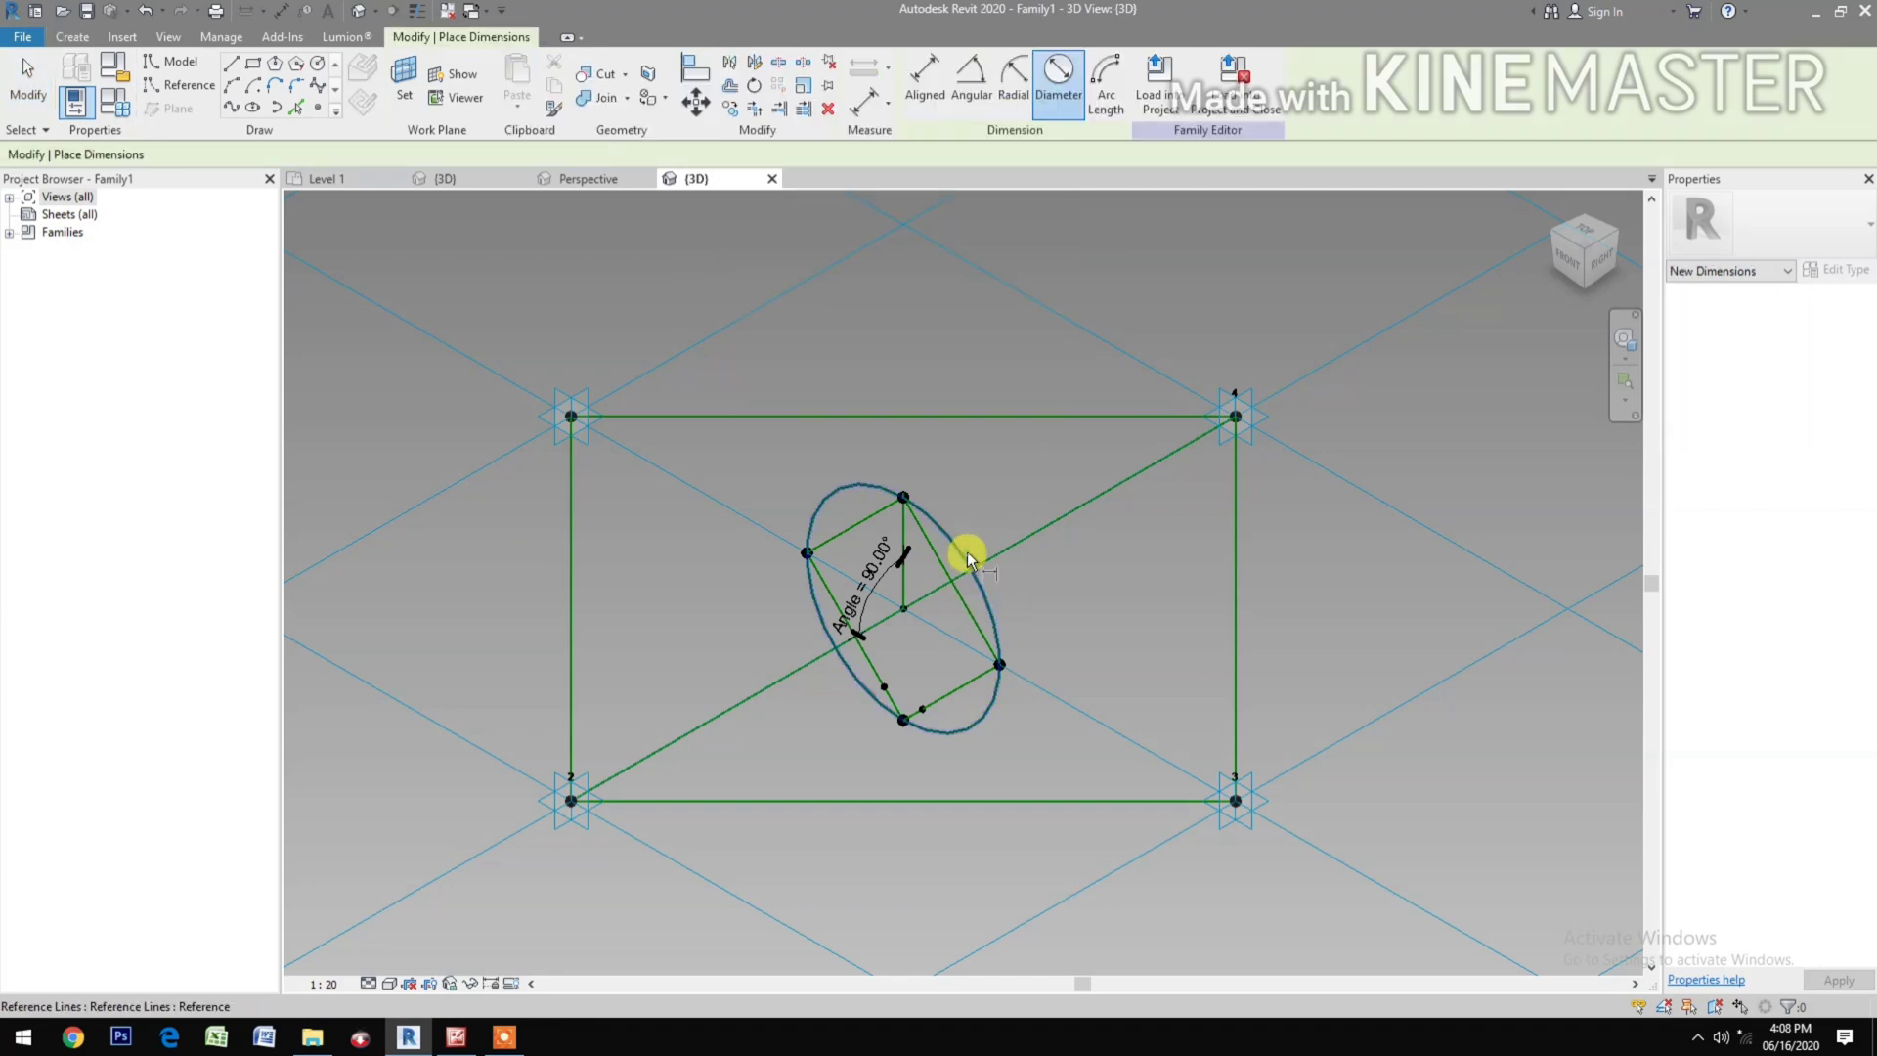
left_click(999, 728)
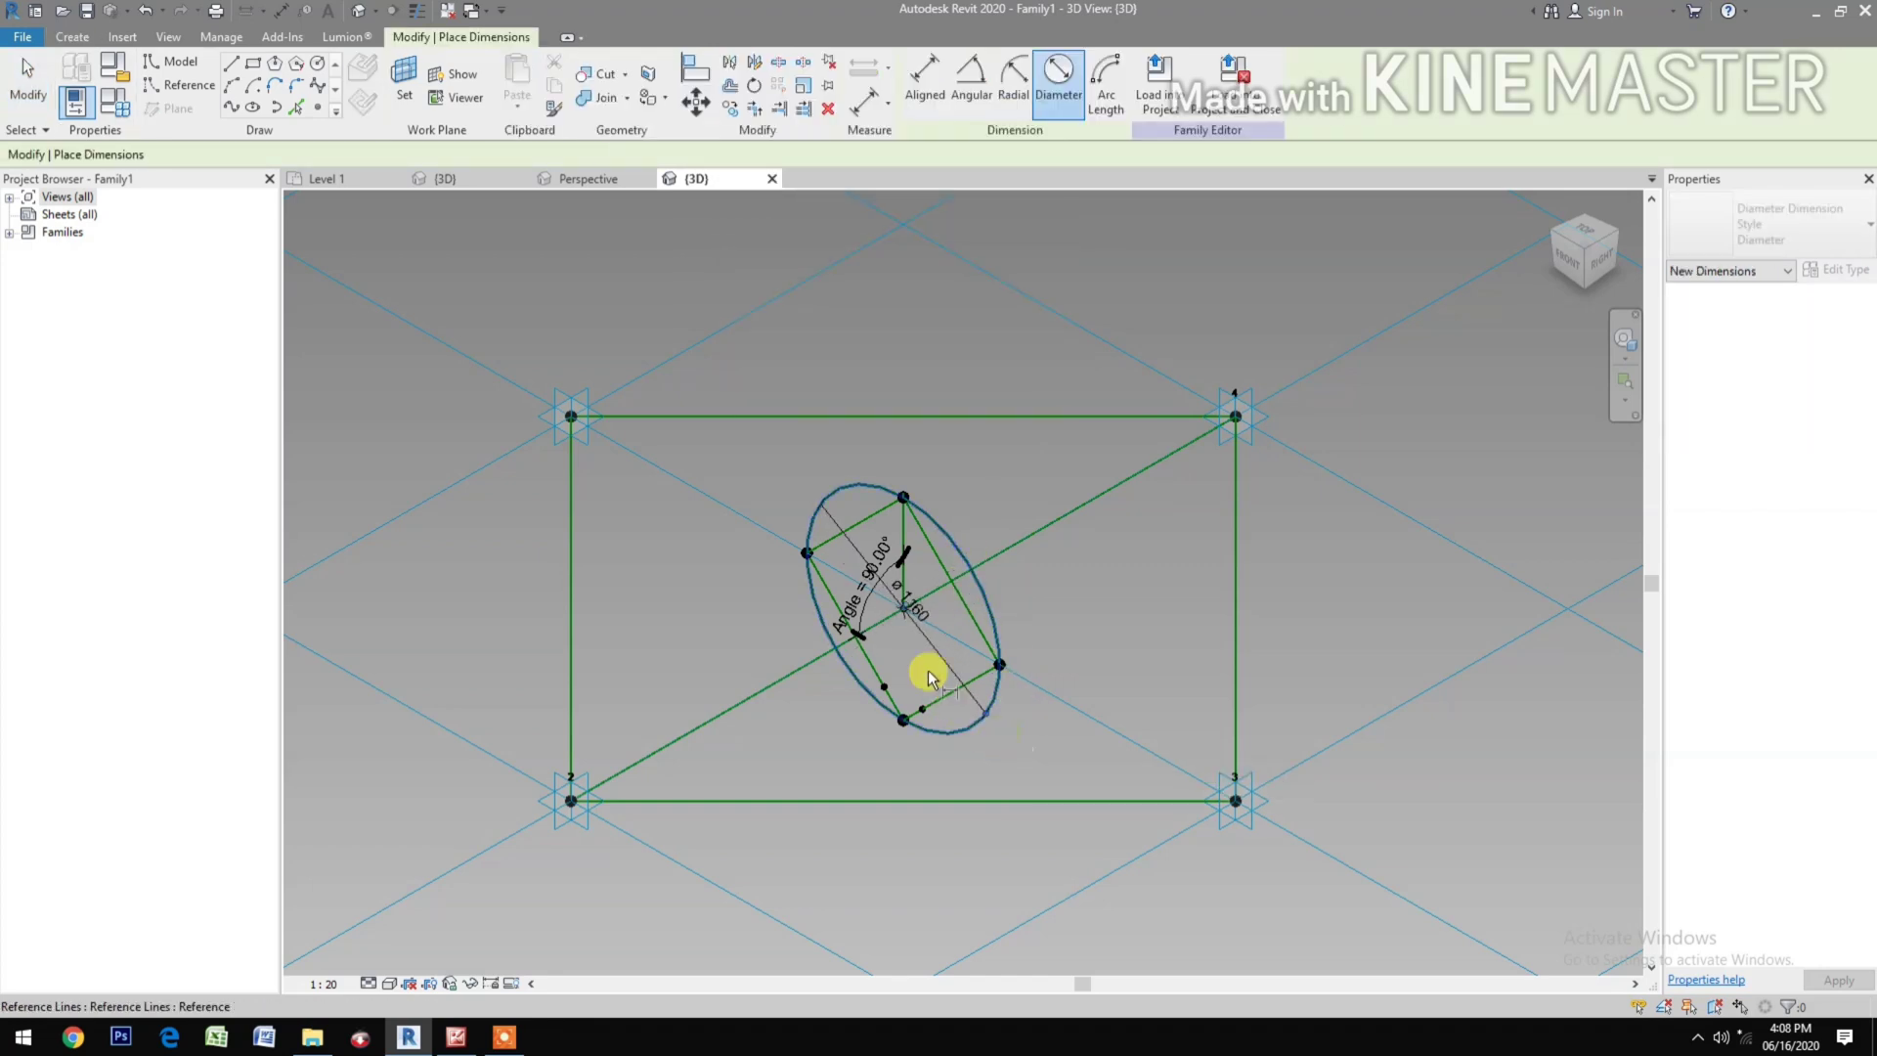
left_click(939, 675)
key("Escape")
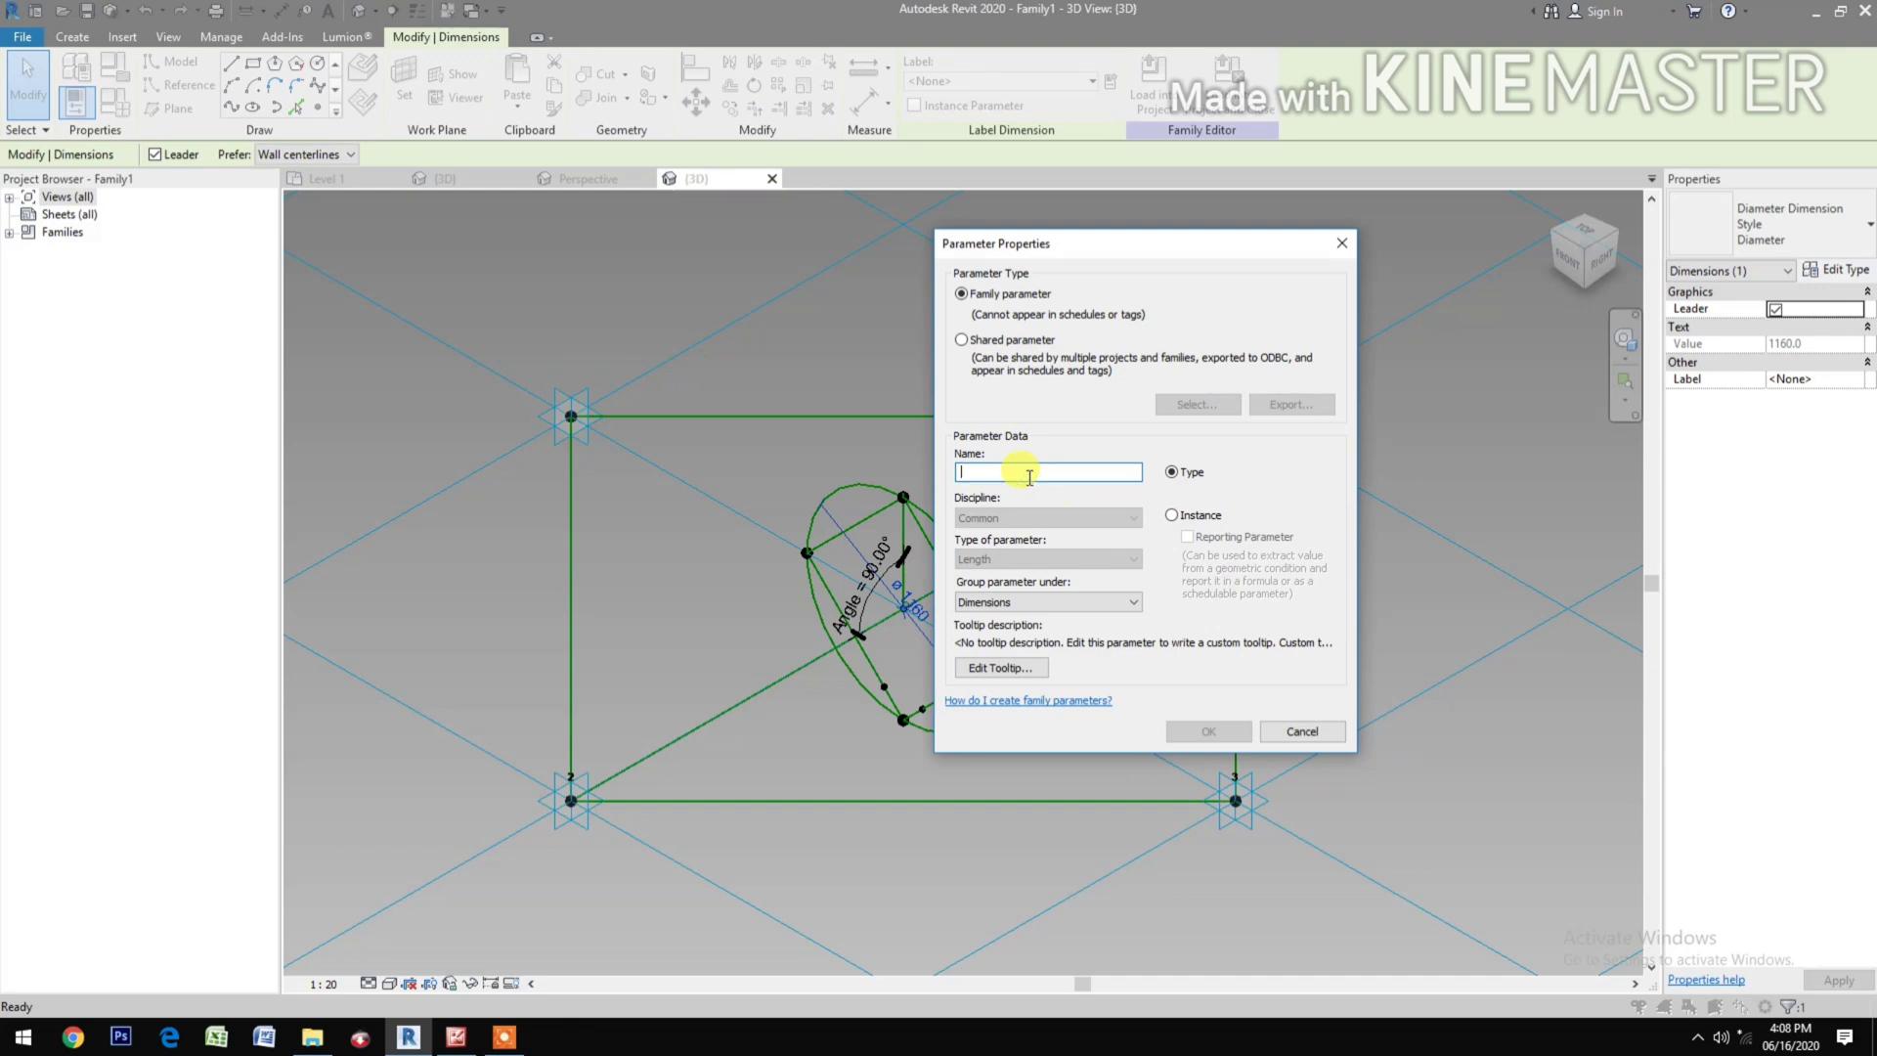
type("iameter")
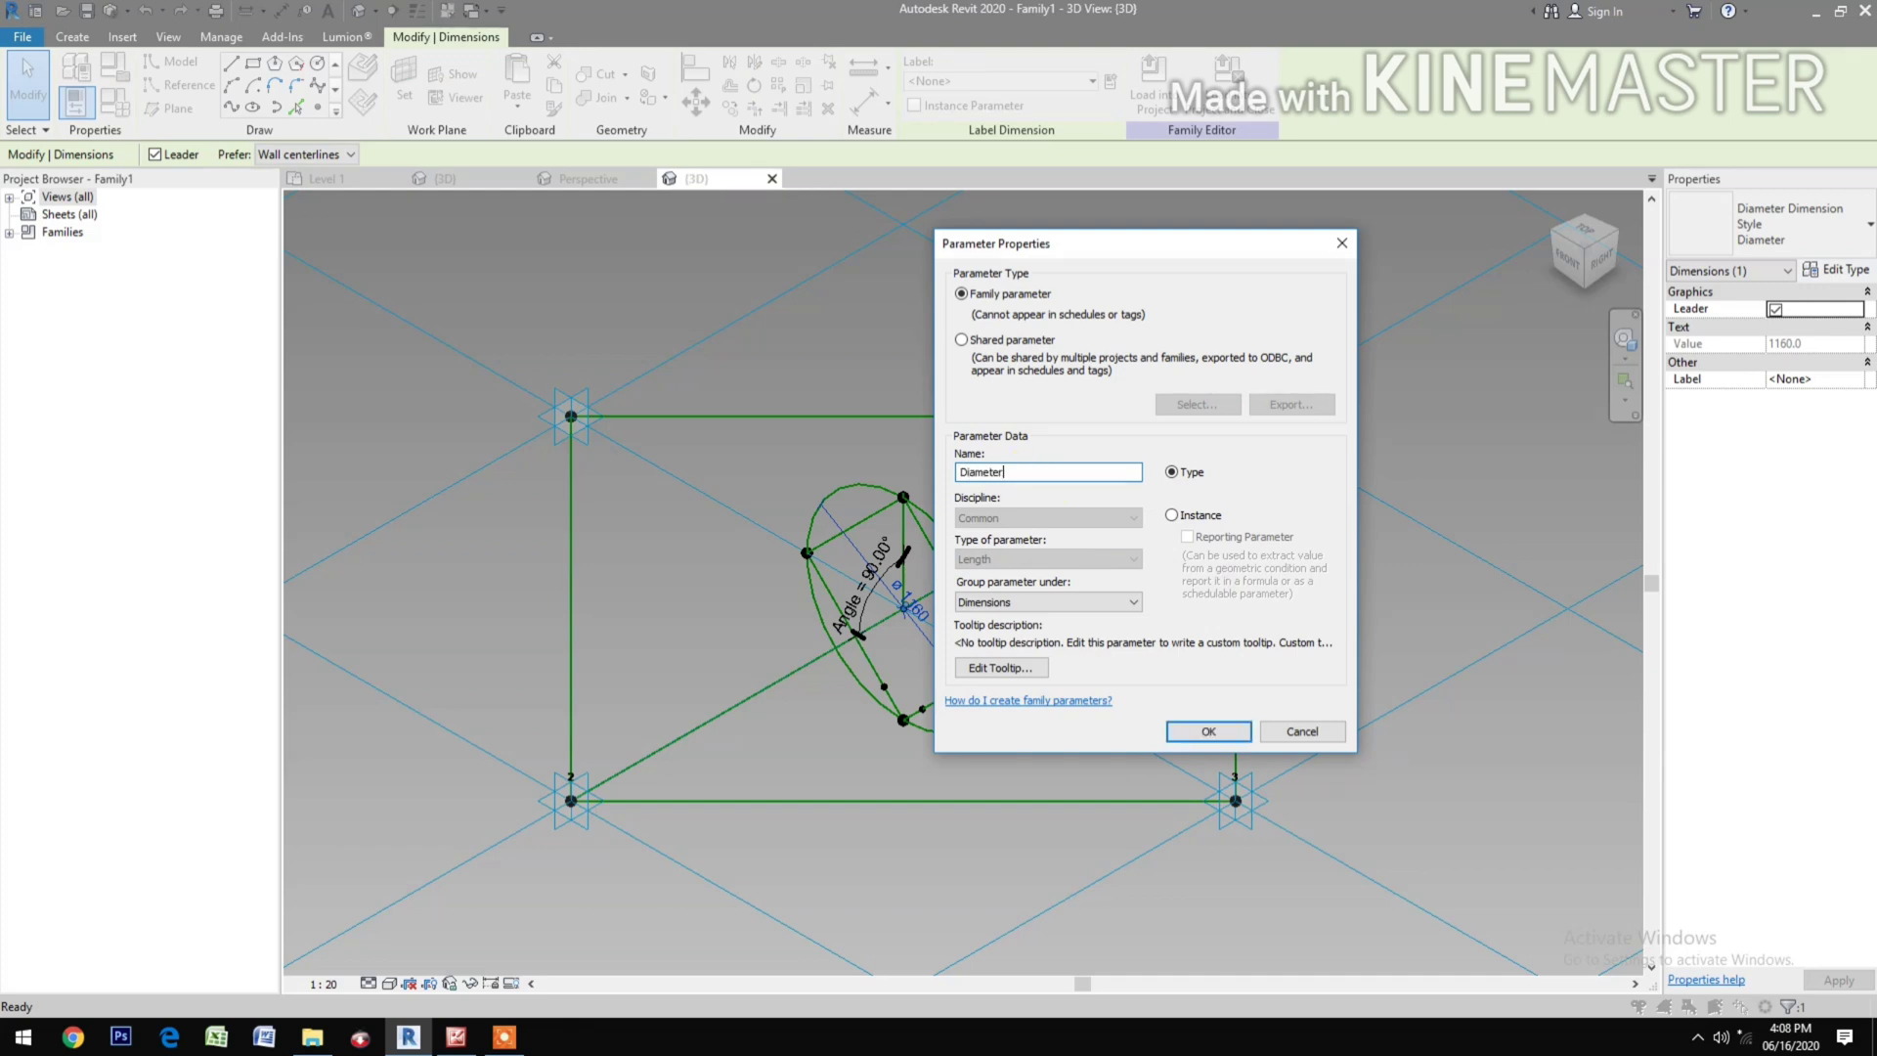
left_click(1189, 735)
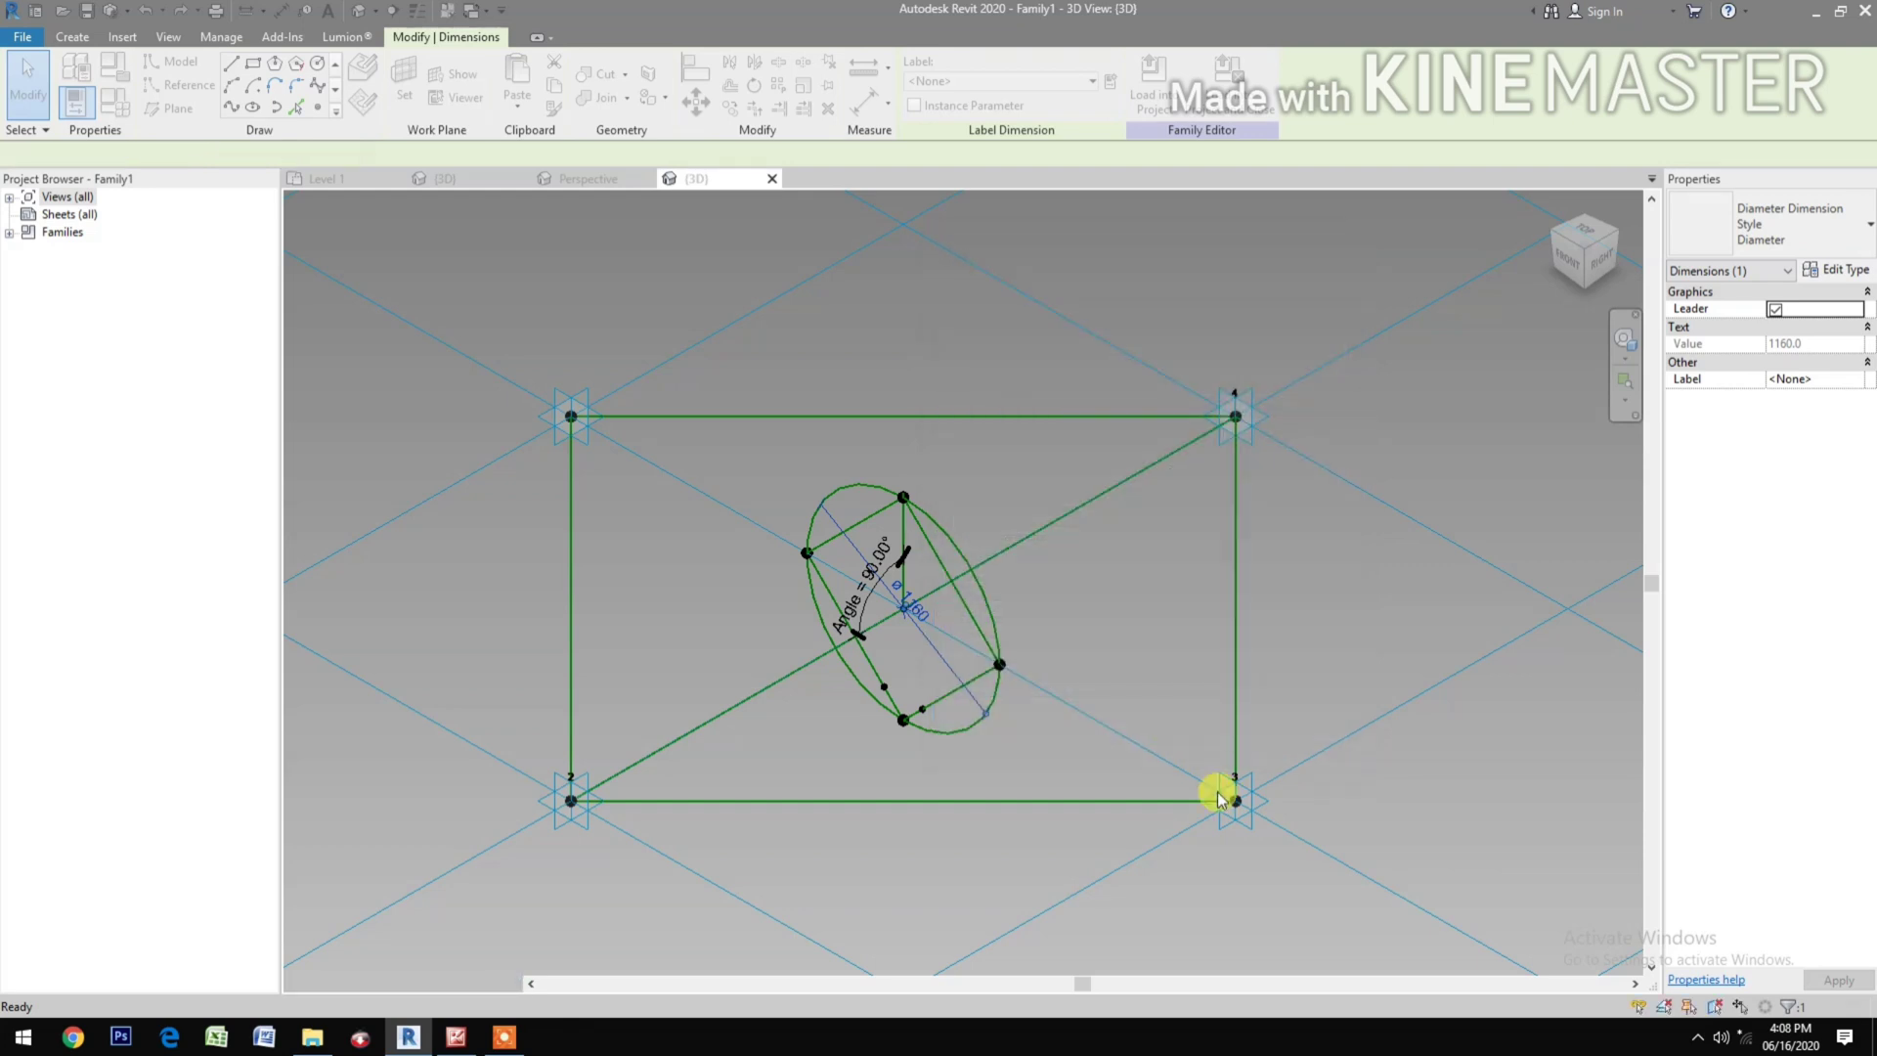
scroll(917, 719, "up", 1)
scroll(722, 782, "up", 1)
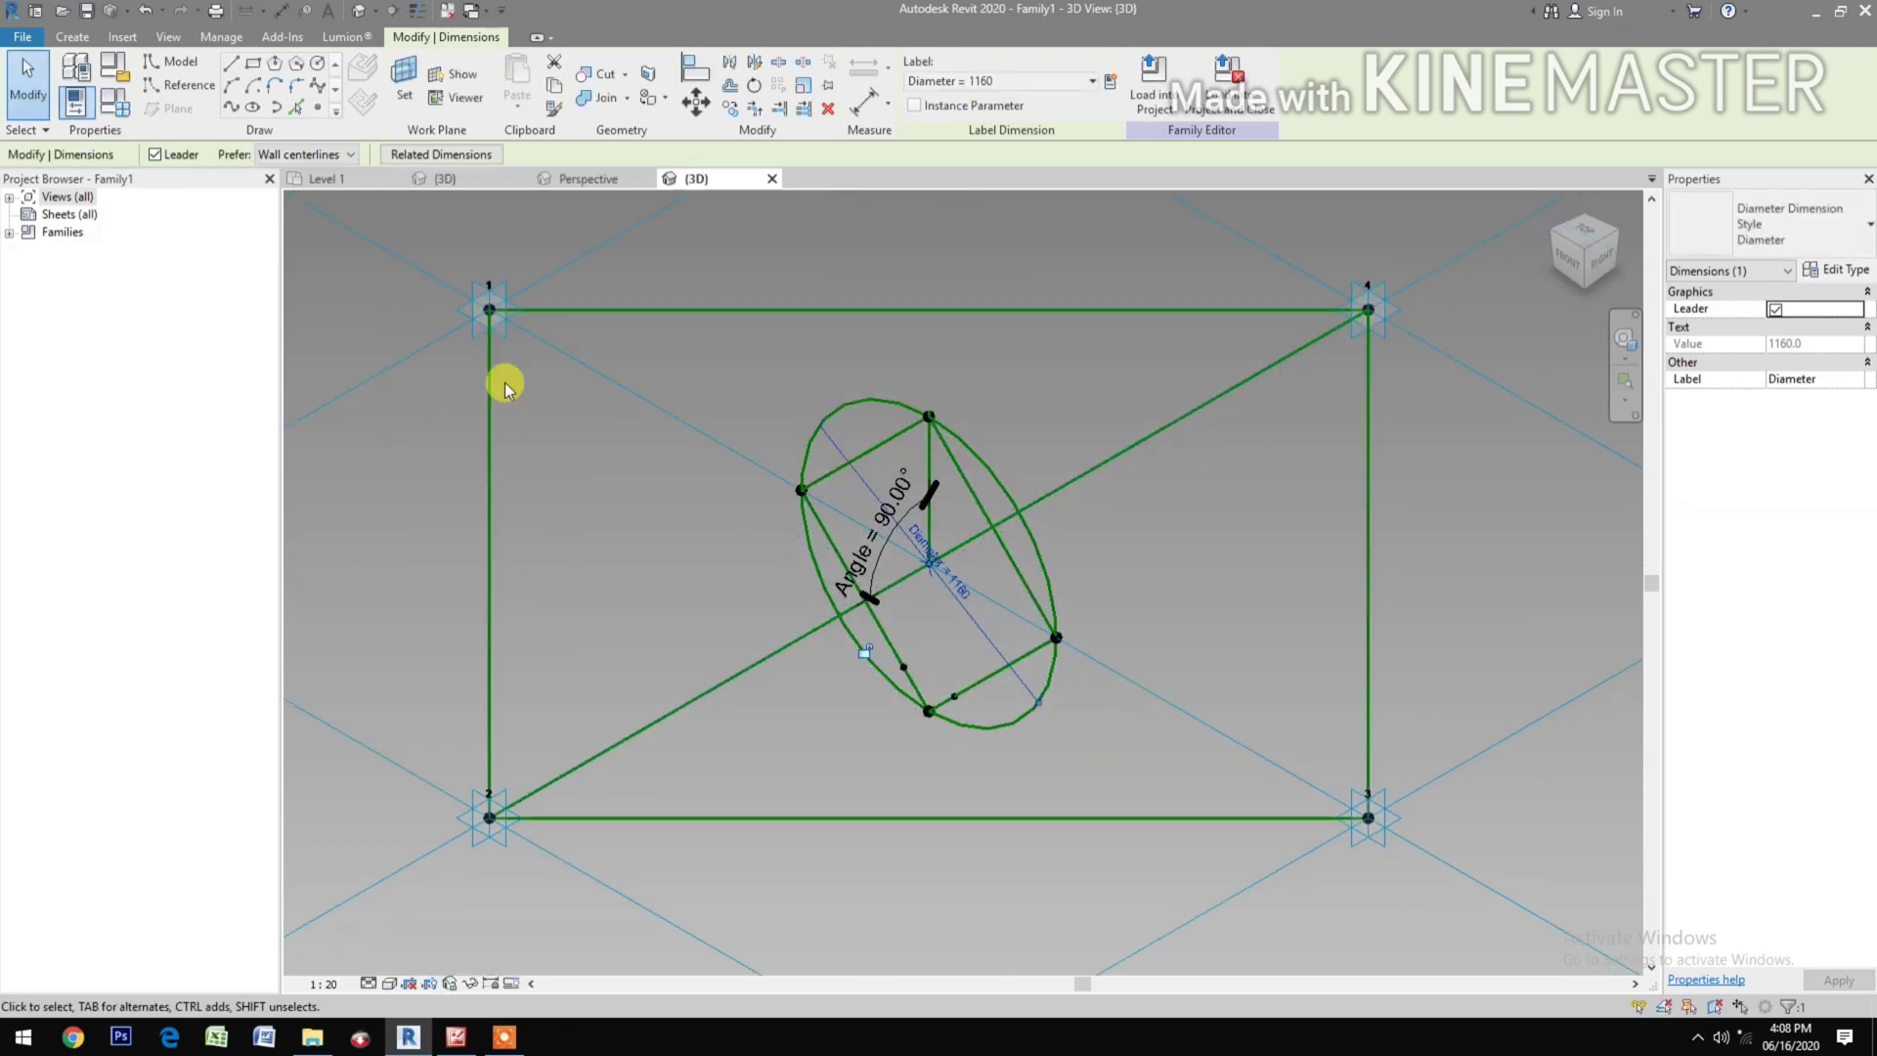
left_click(78, 101)
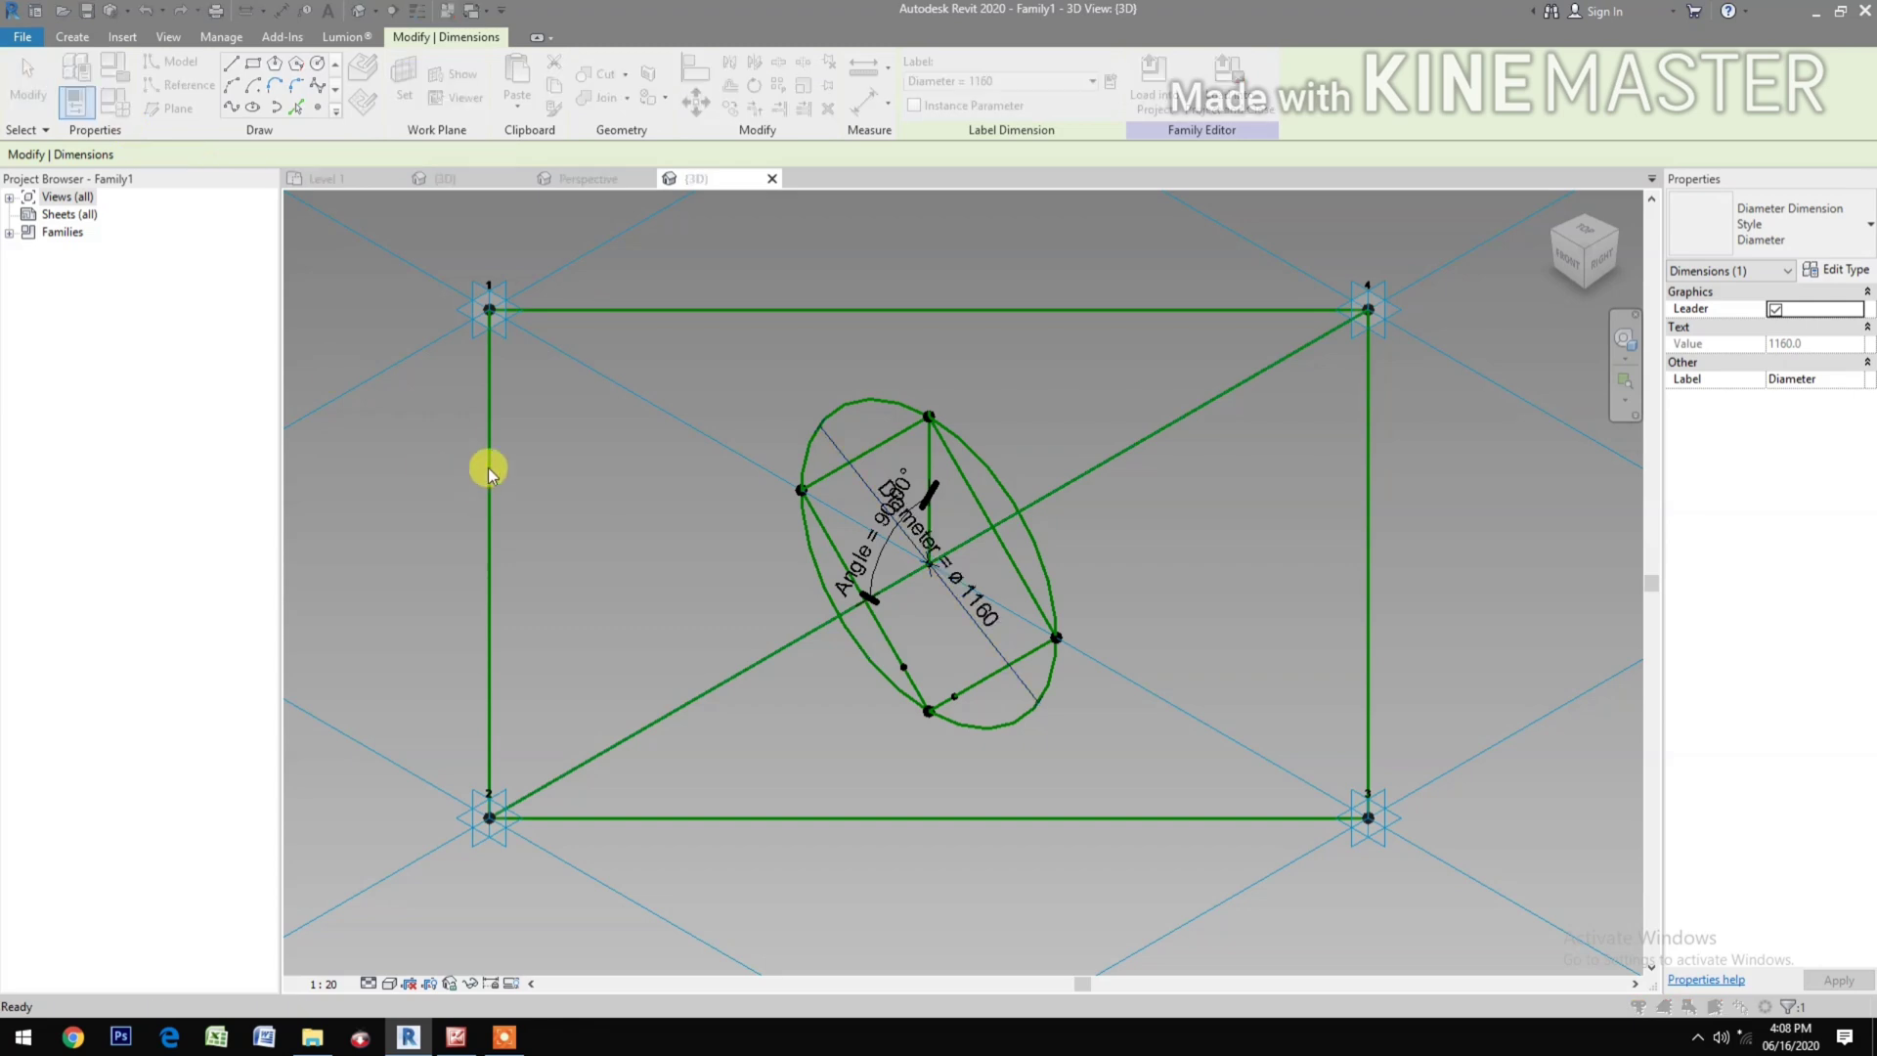
Step: Set the Diameter parameter to 600 in Family Types
left_click(381, 476)
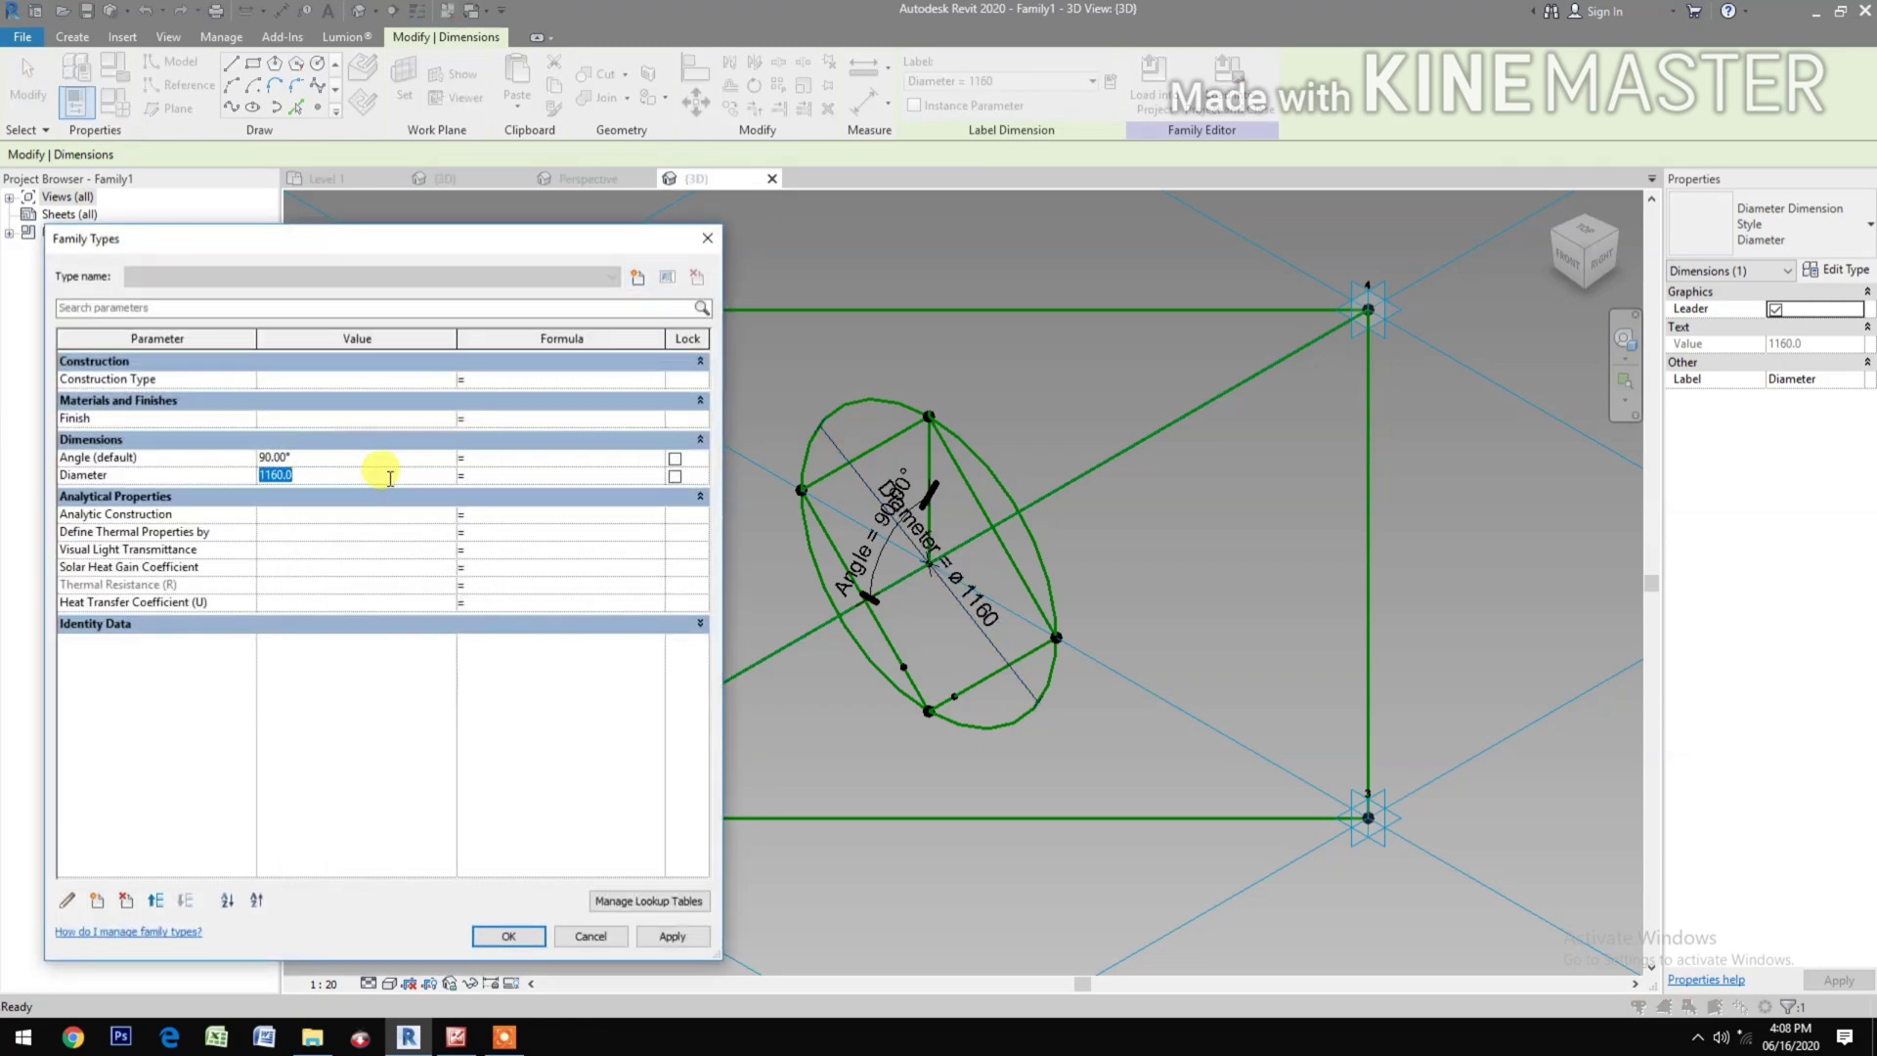
left_click(675, 939)
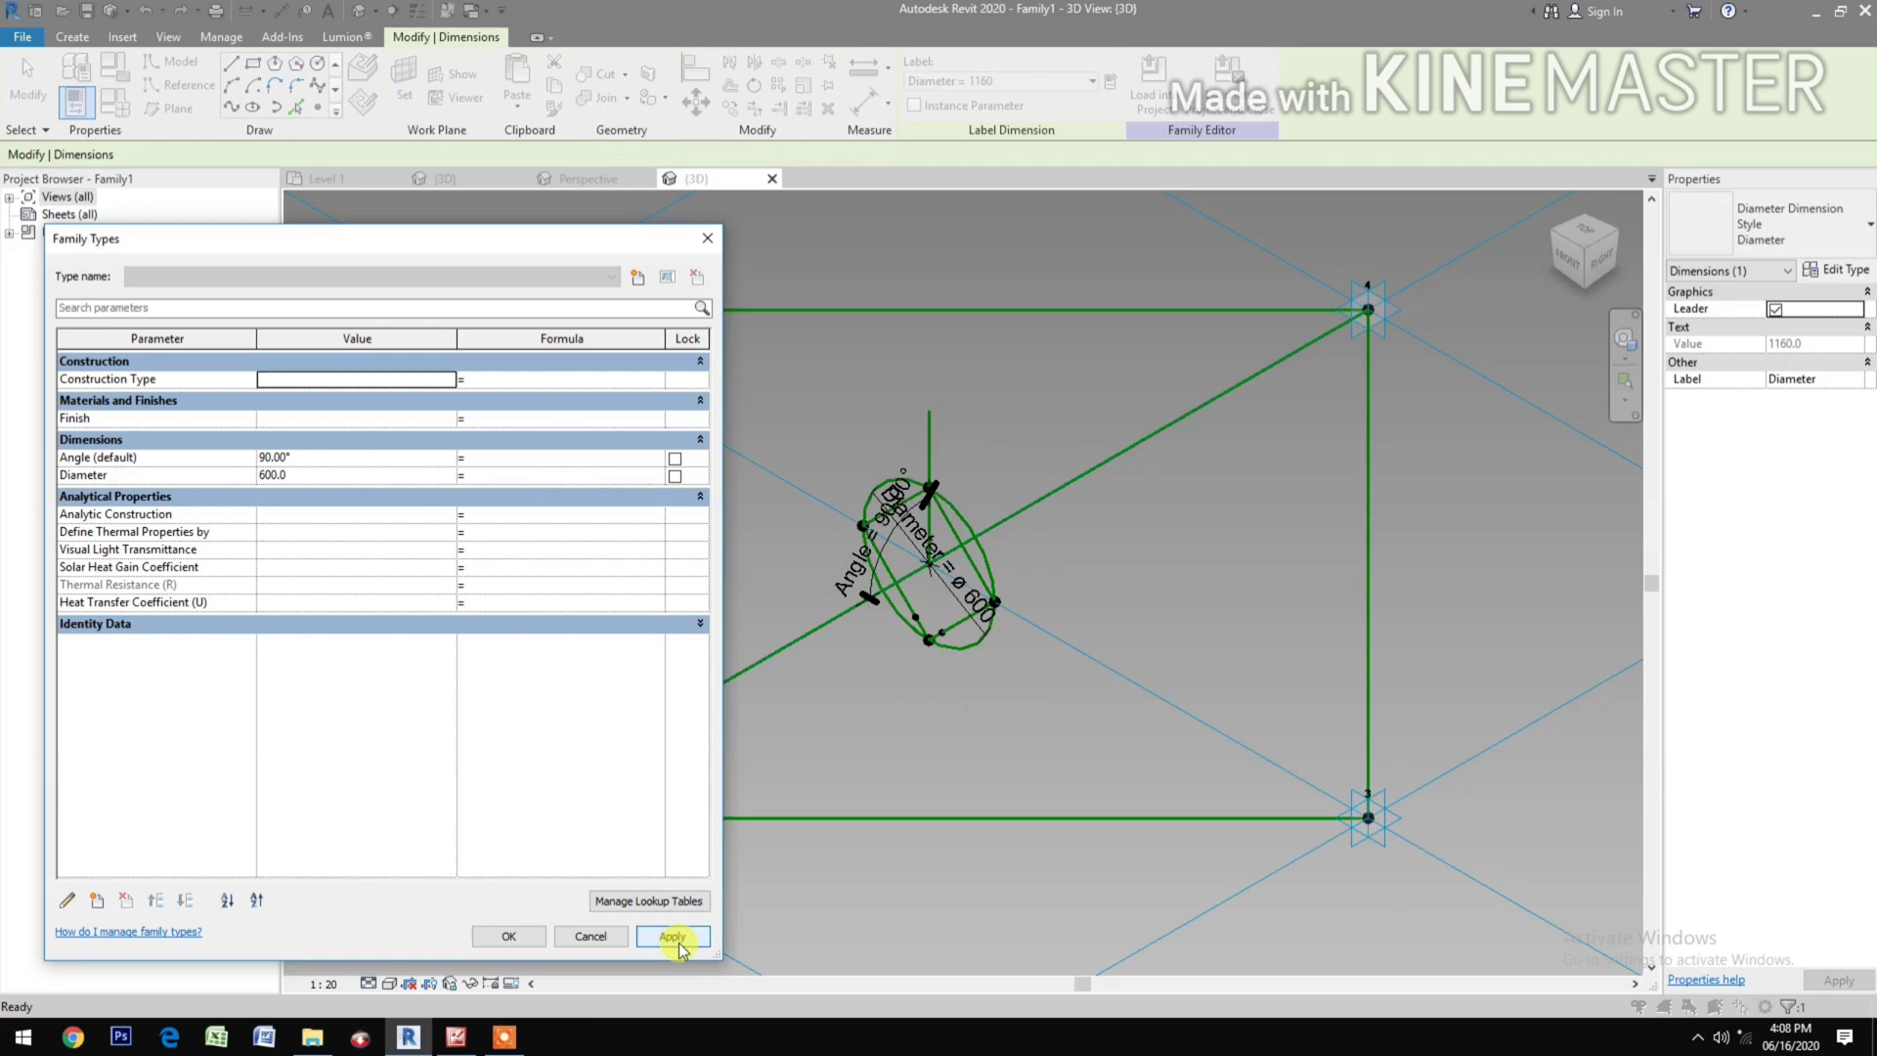
left_click(507, 936)
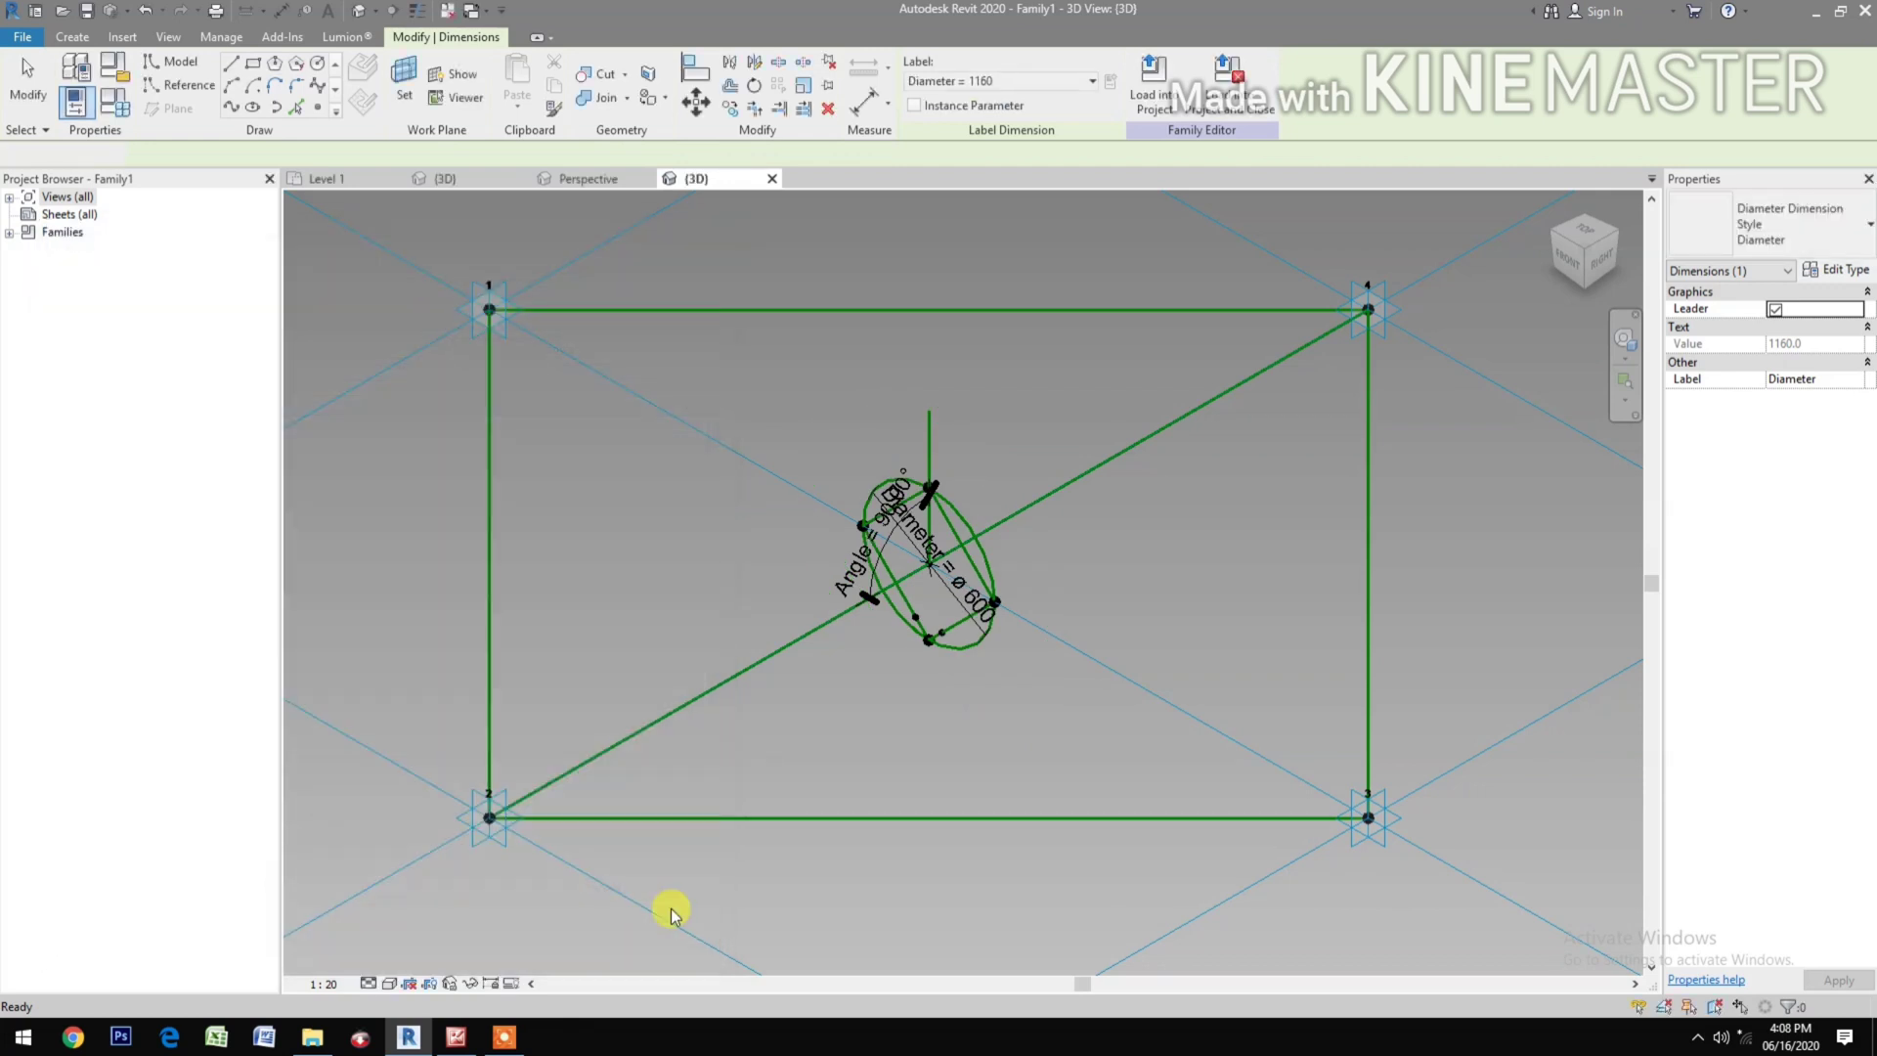
Step: Change the view scale to 1:10
scroll(892, 654, "up", 4)
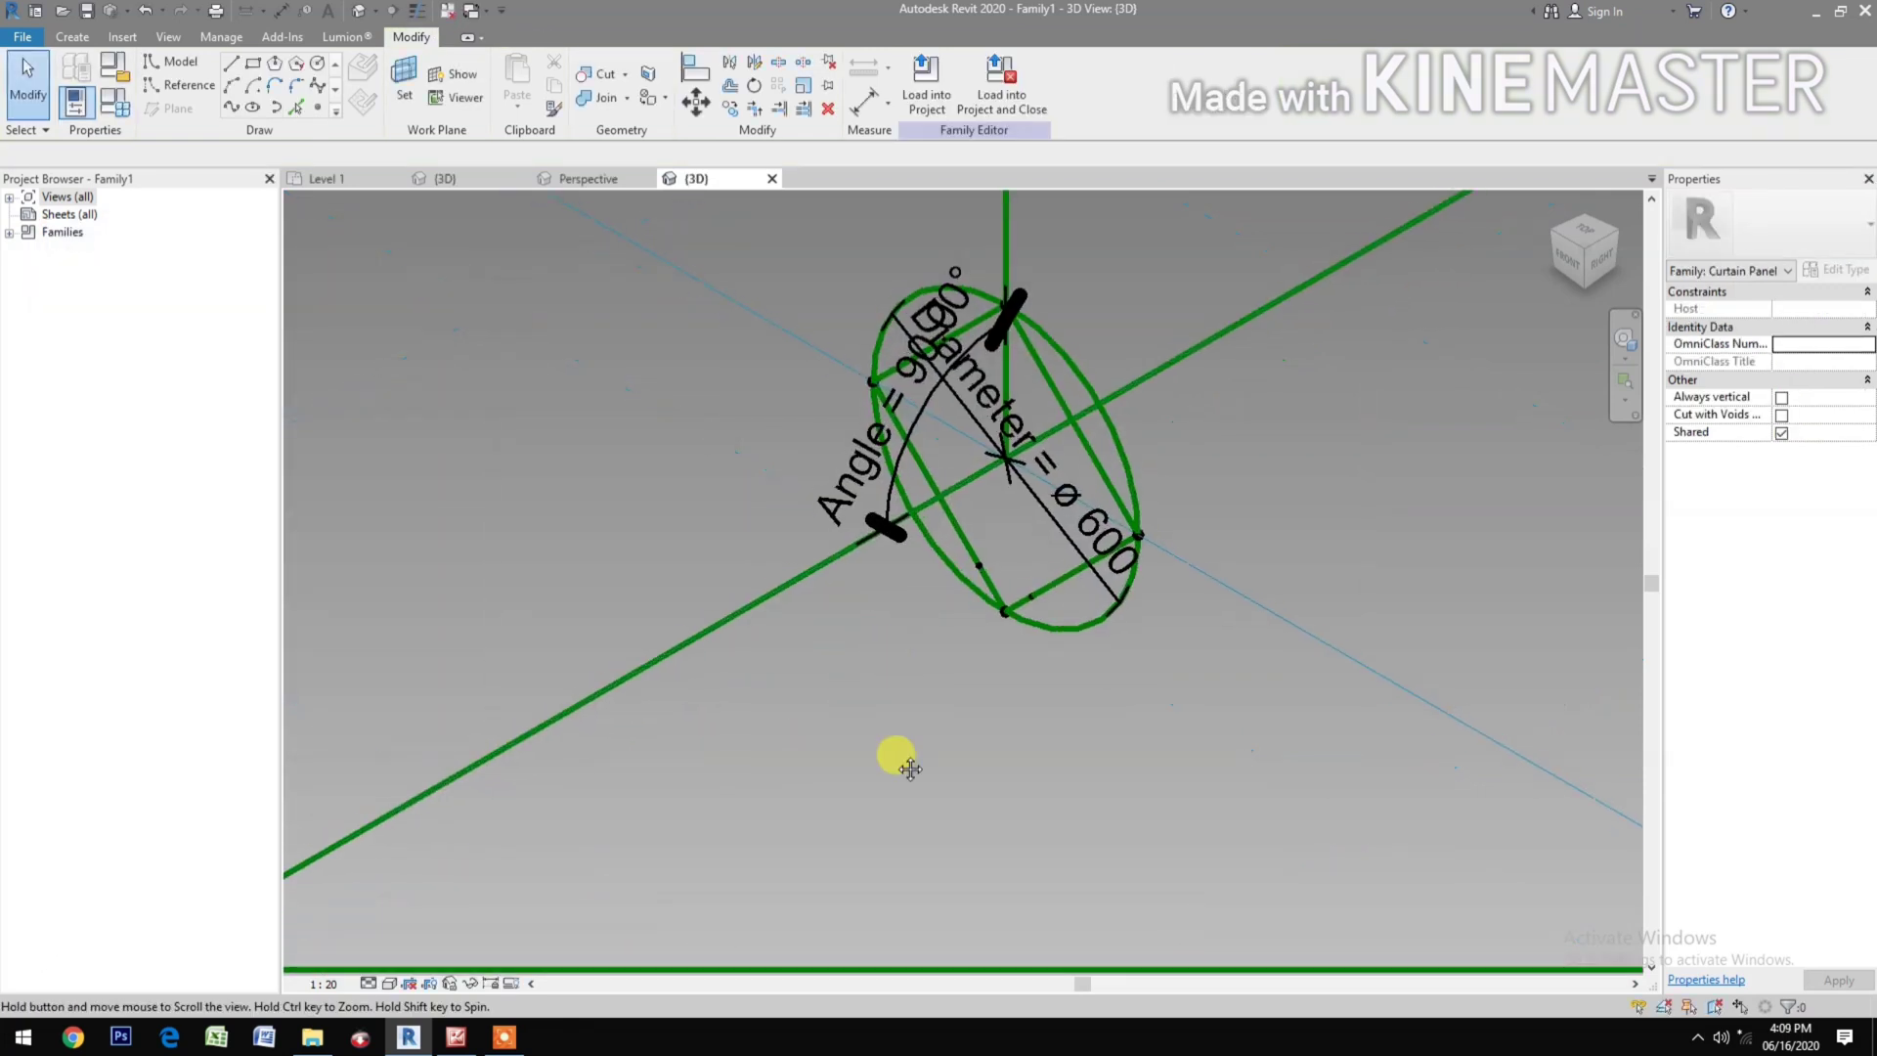
left_click(328, 982)
left_click(370, 765)
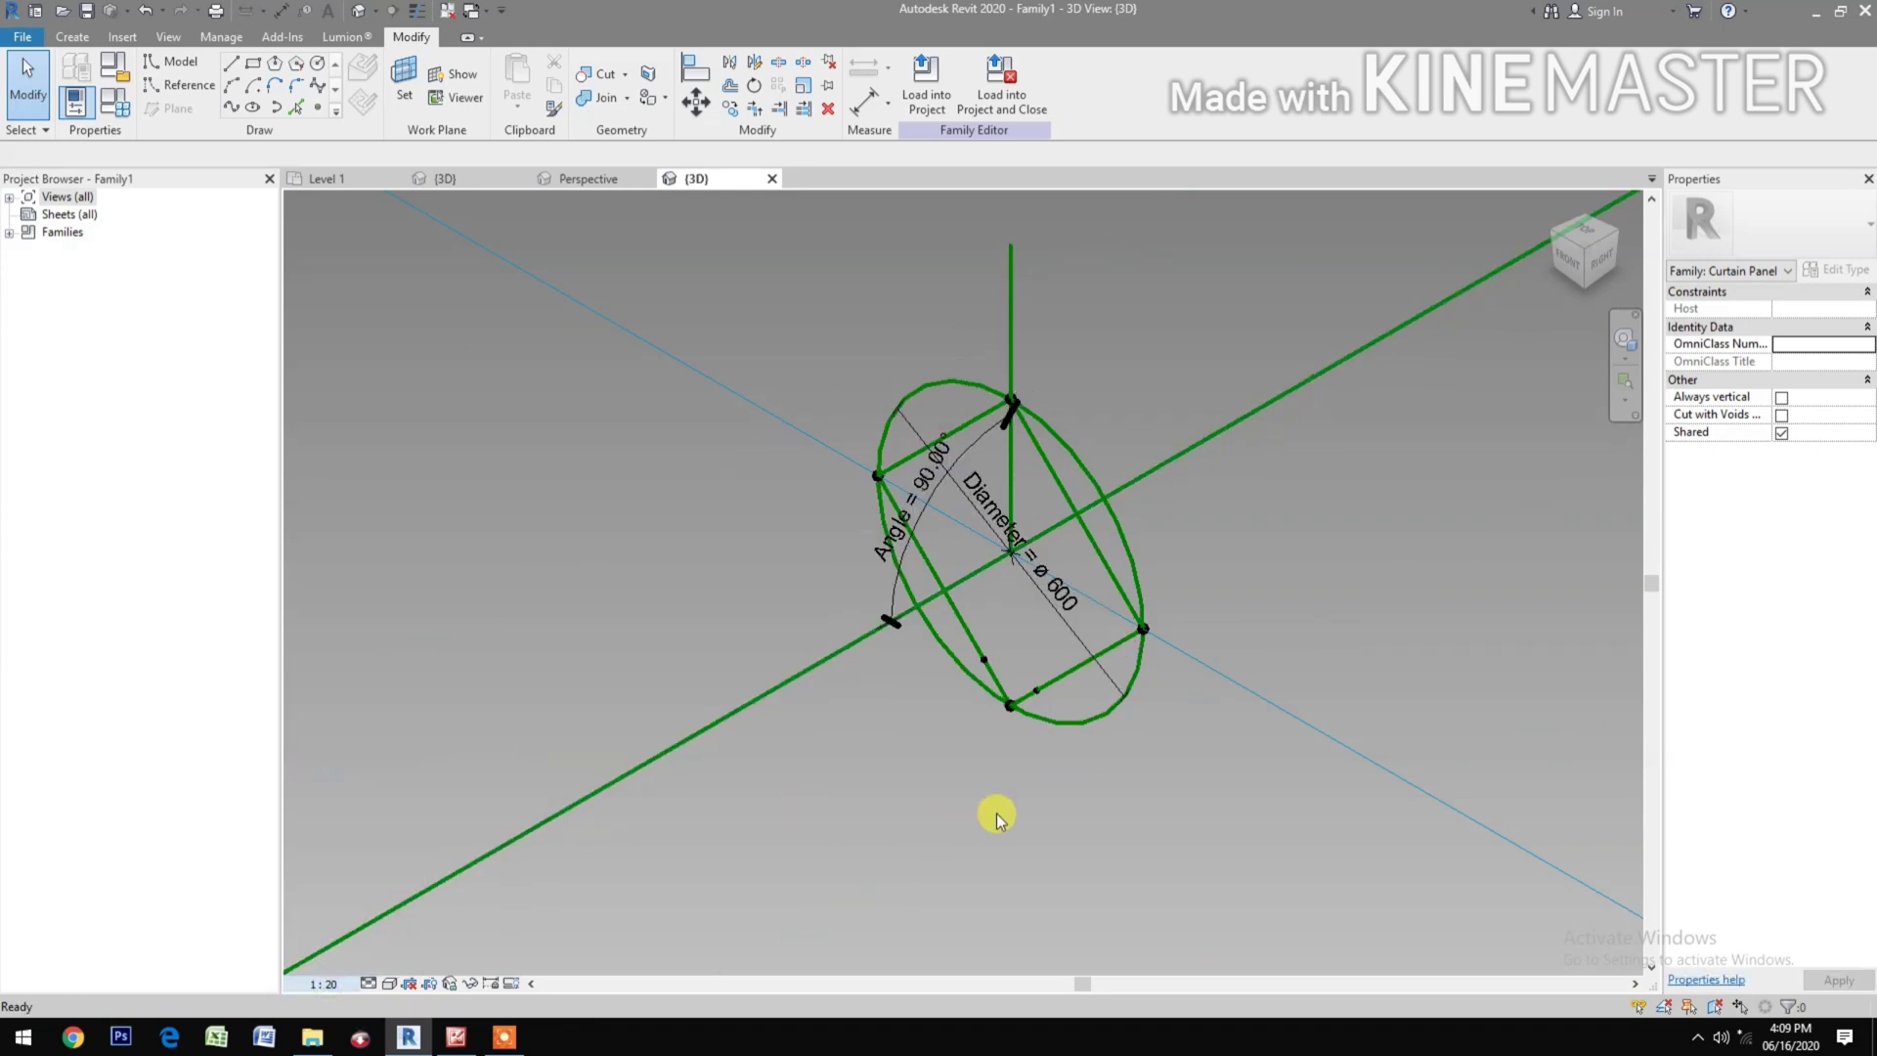
scroll(984, 804, "down", 2)
scroll(1018, 724, "up", 5)
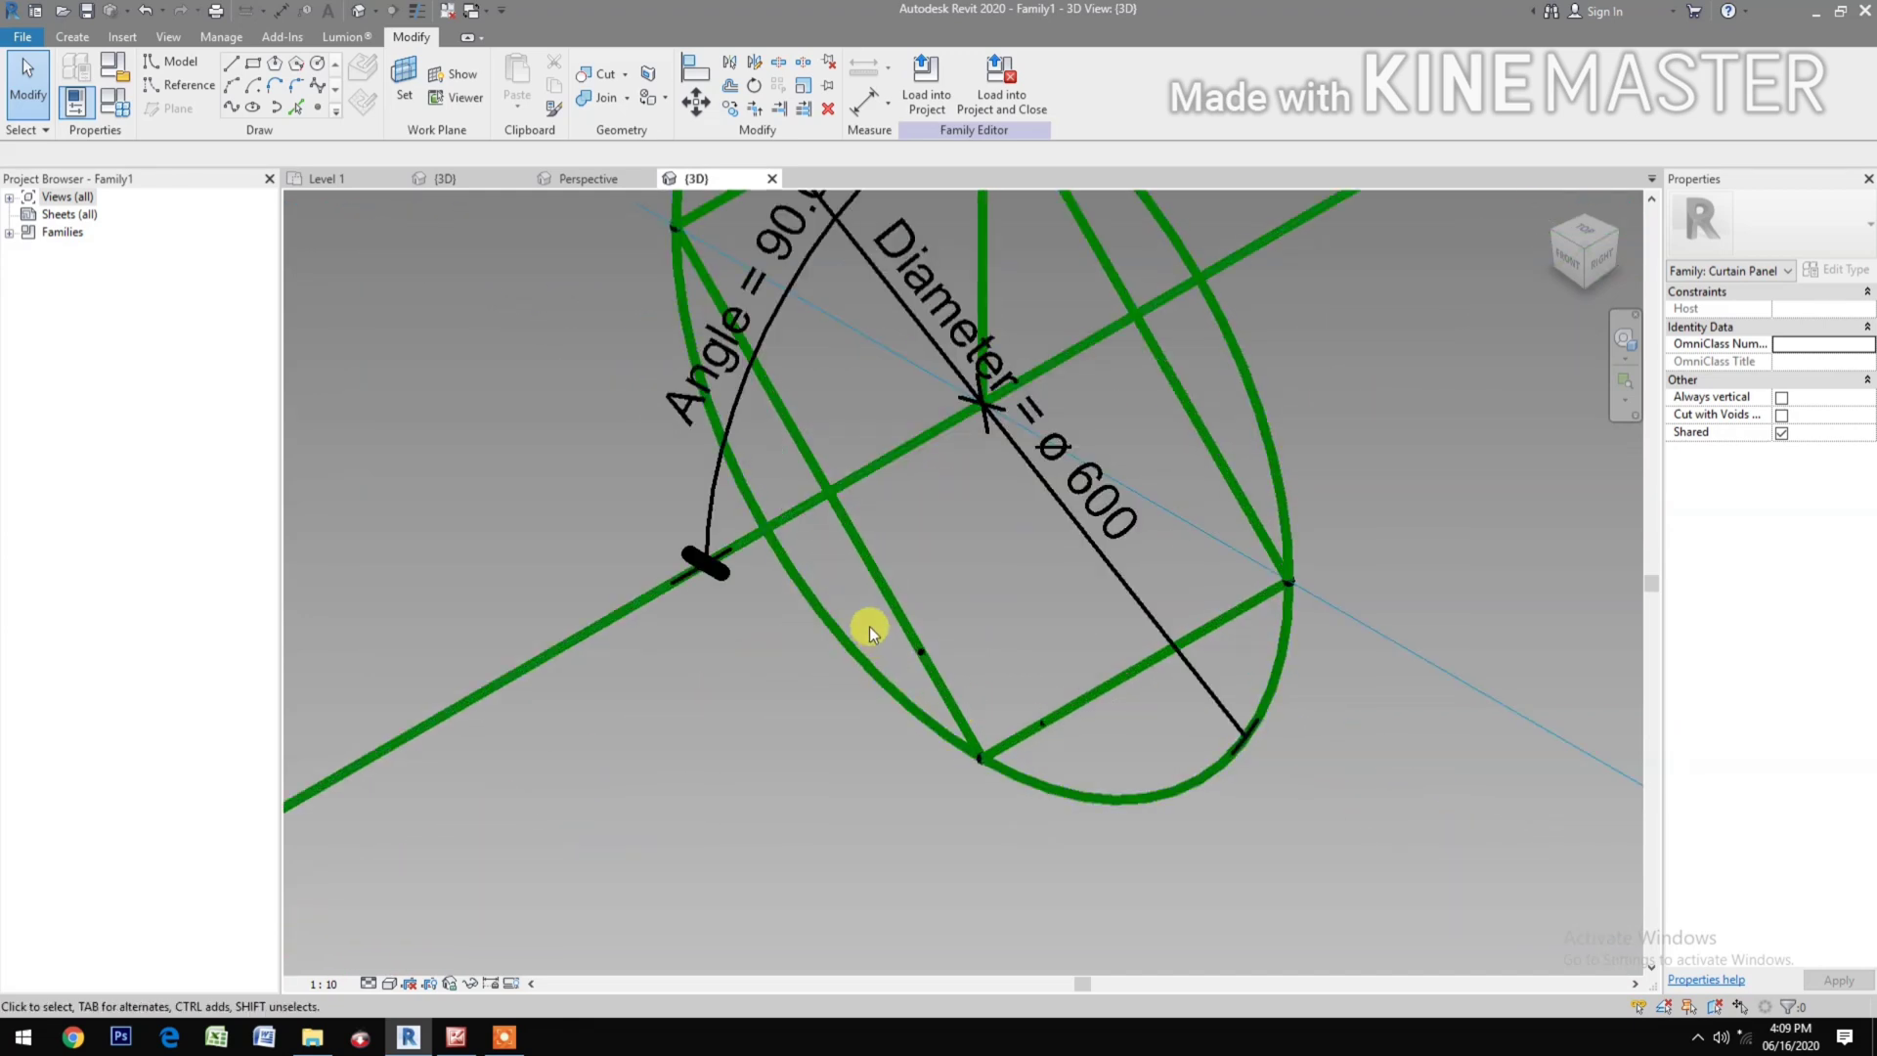
Step: Switch to thin lines and join the lower-edge point and second hosted point with a reference line
key("t")
key("l")
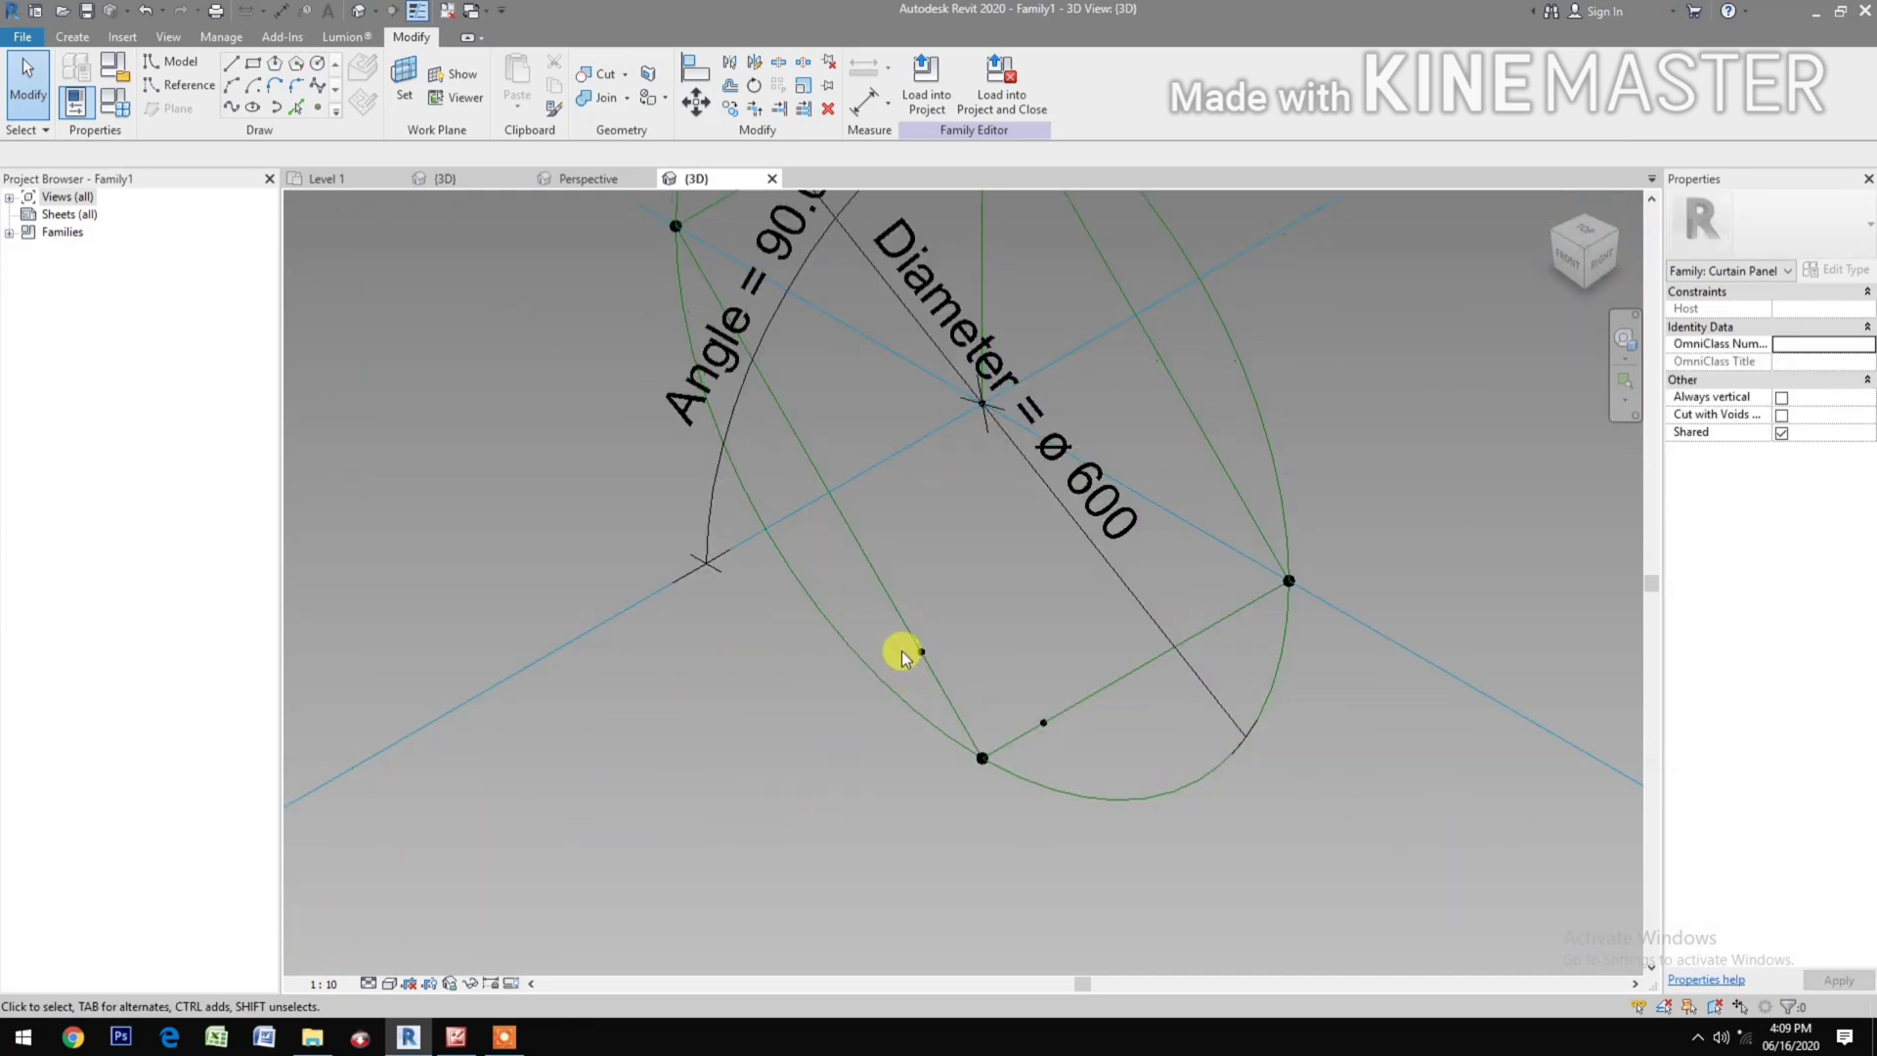
left_click(919, 650)
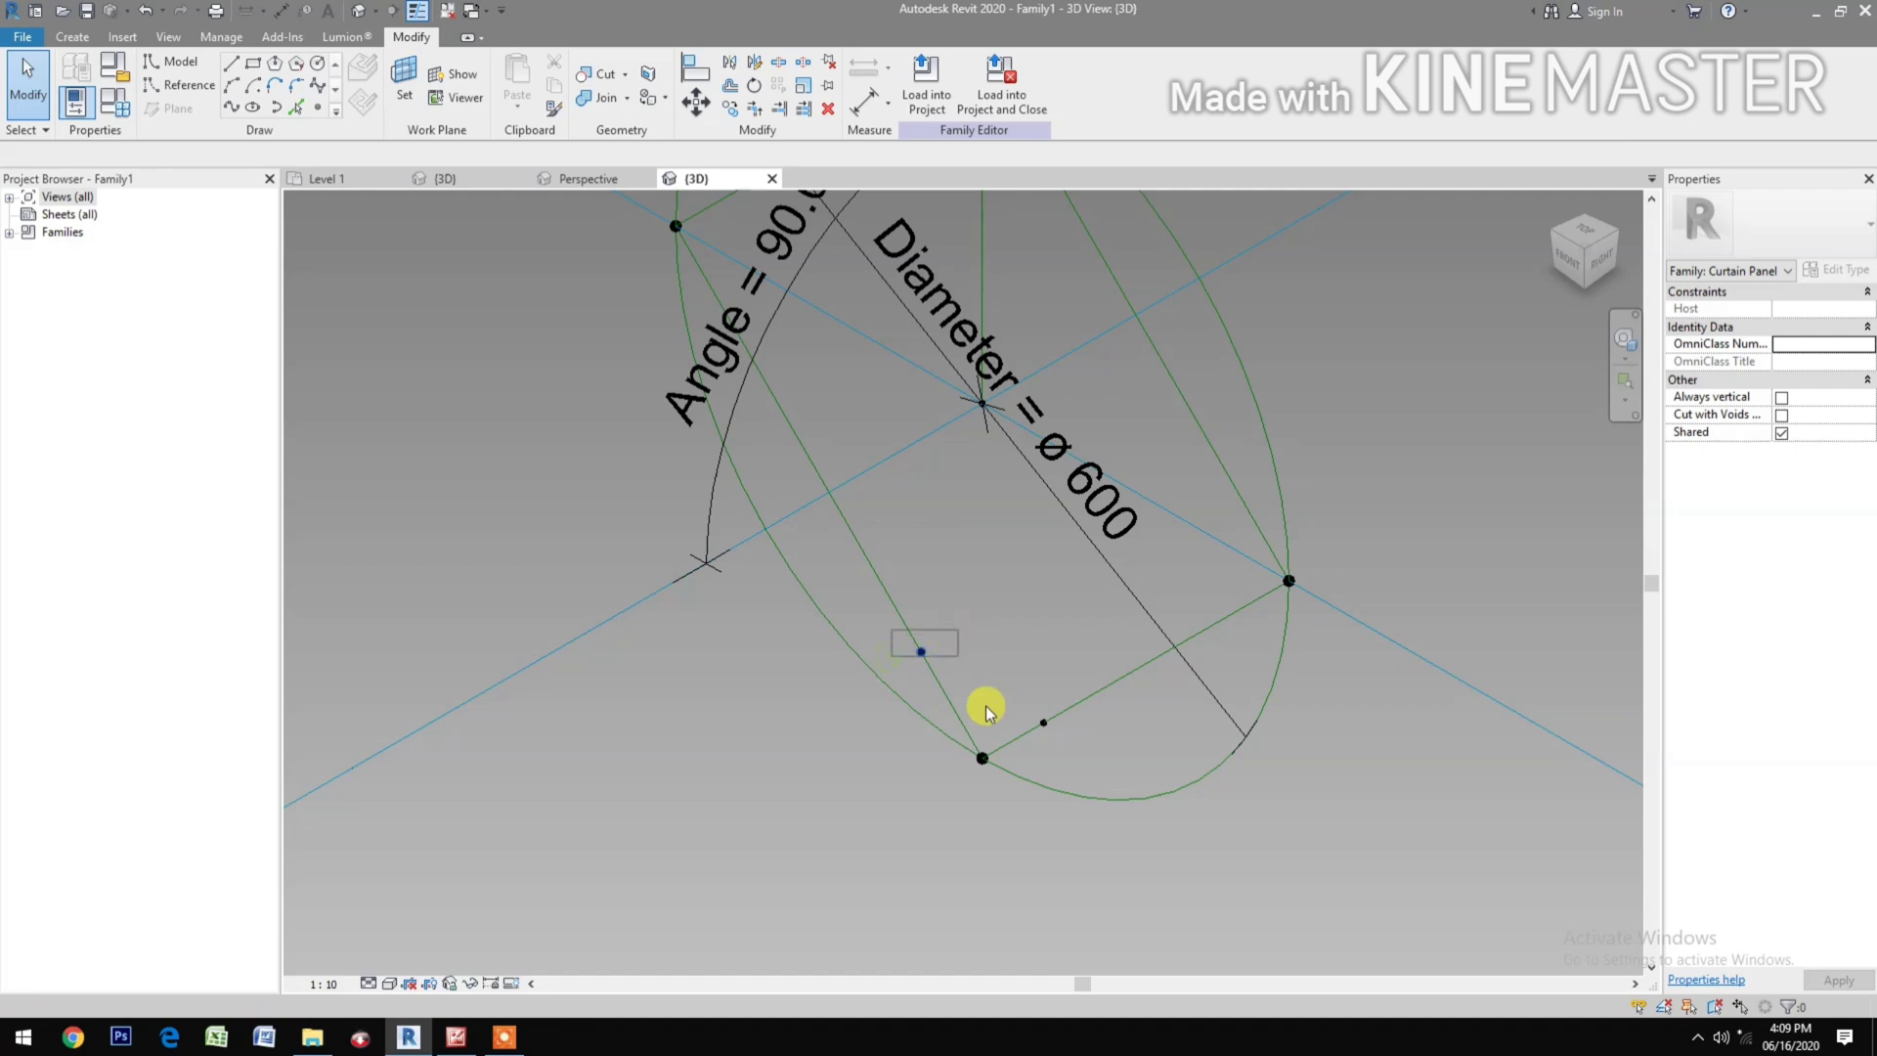
left_click(1043, 725)
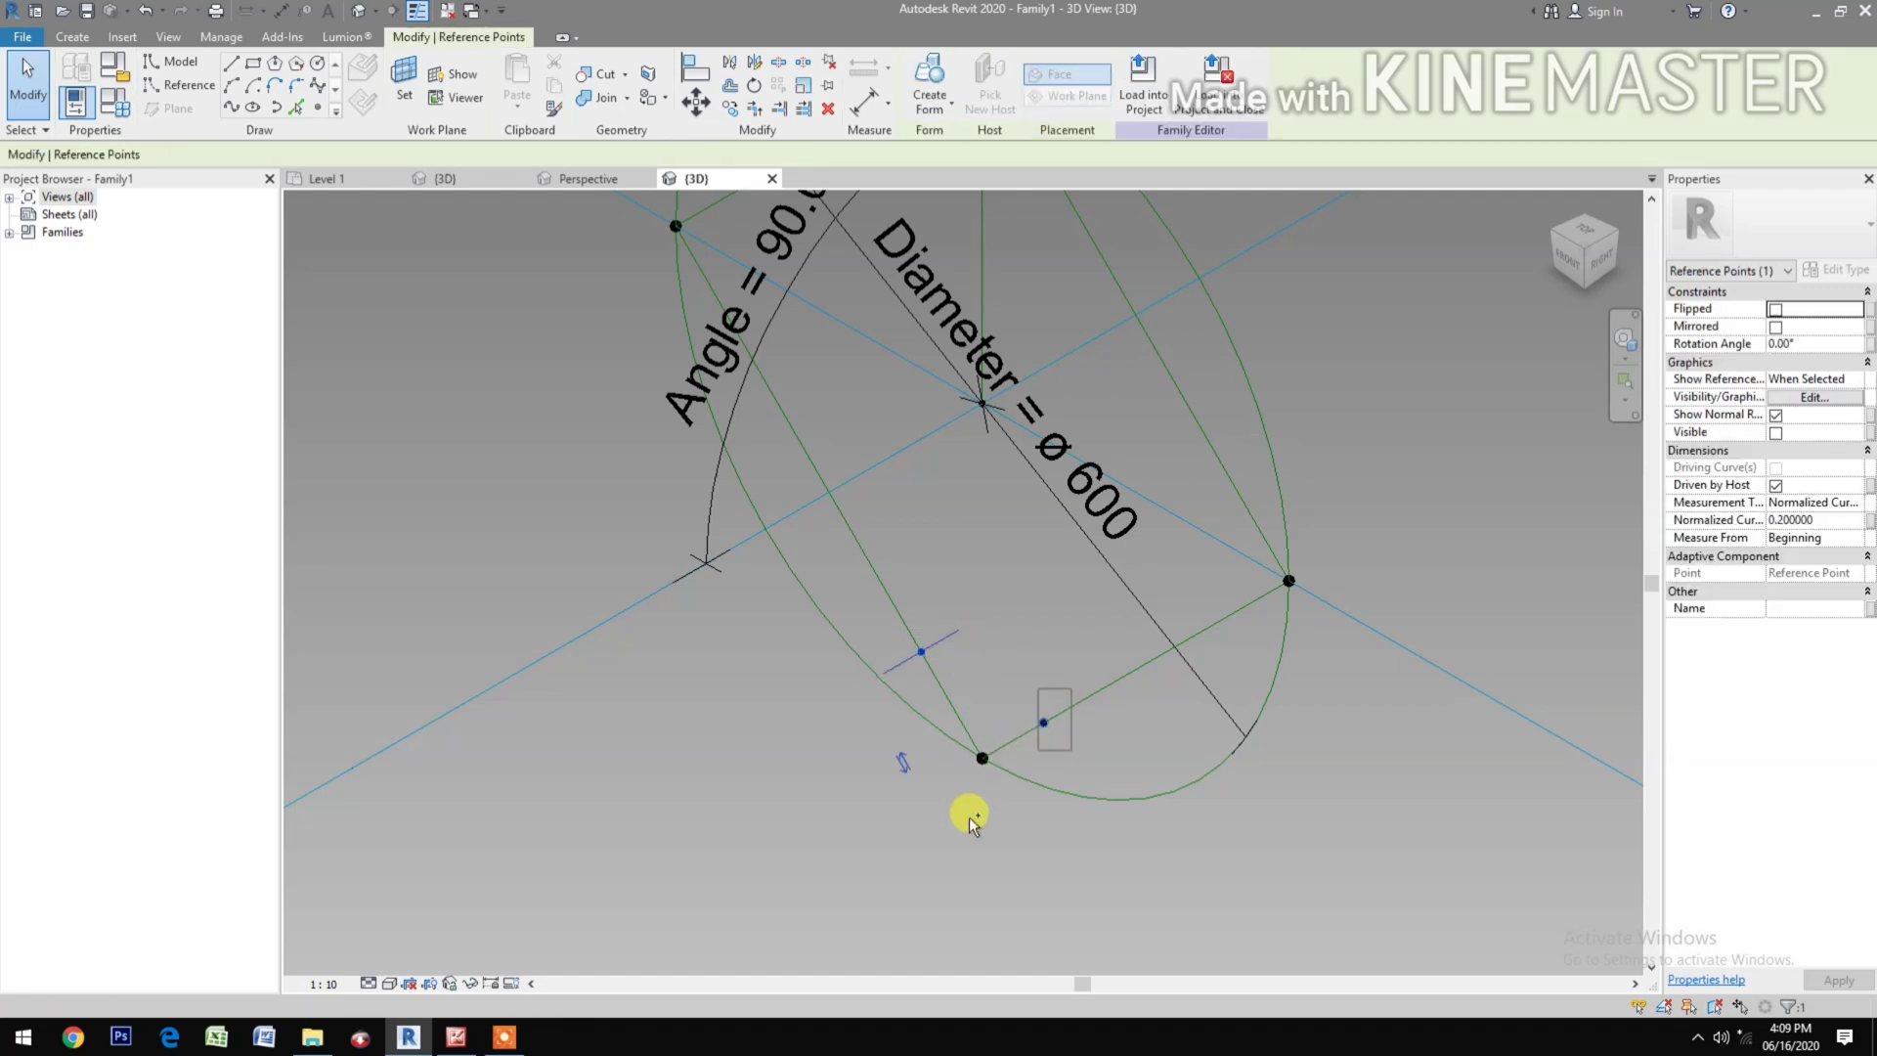
scroll(963, 836, "down", 3)
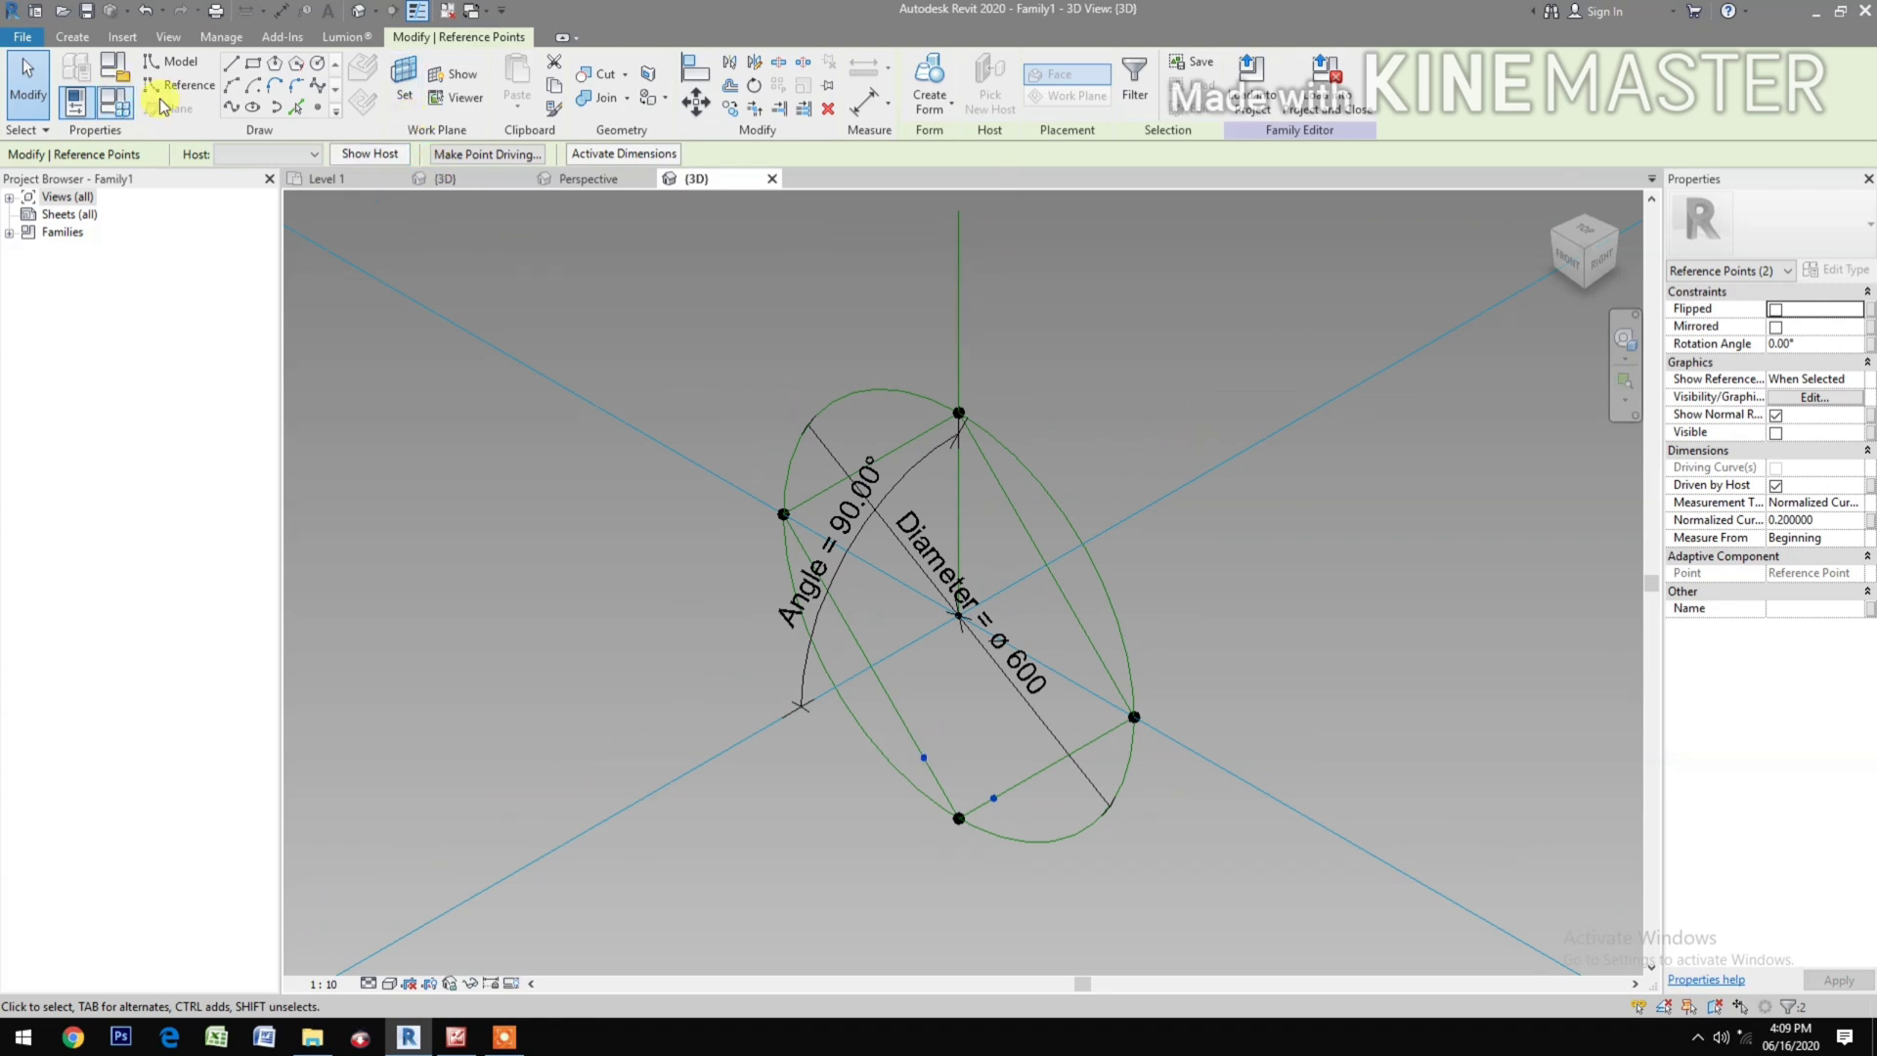
left_click(233, 108)
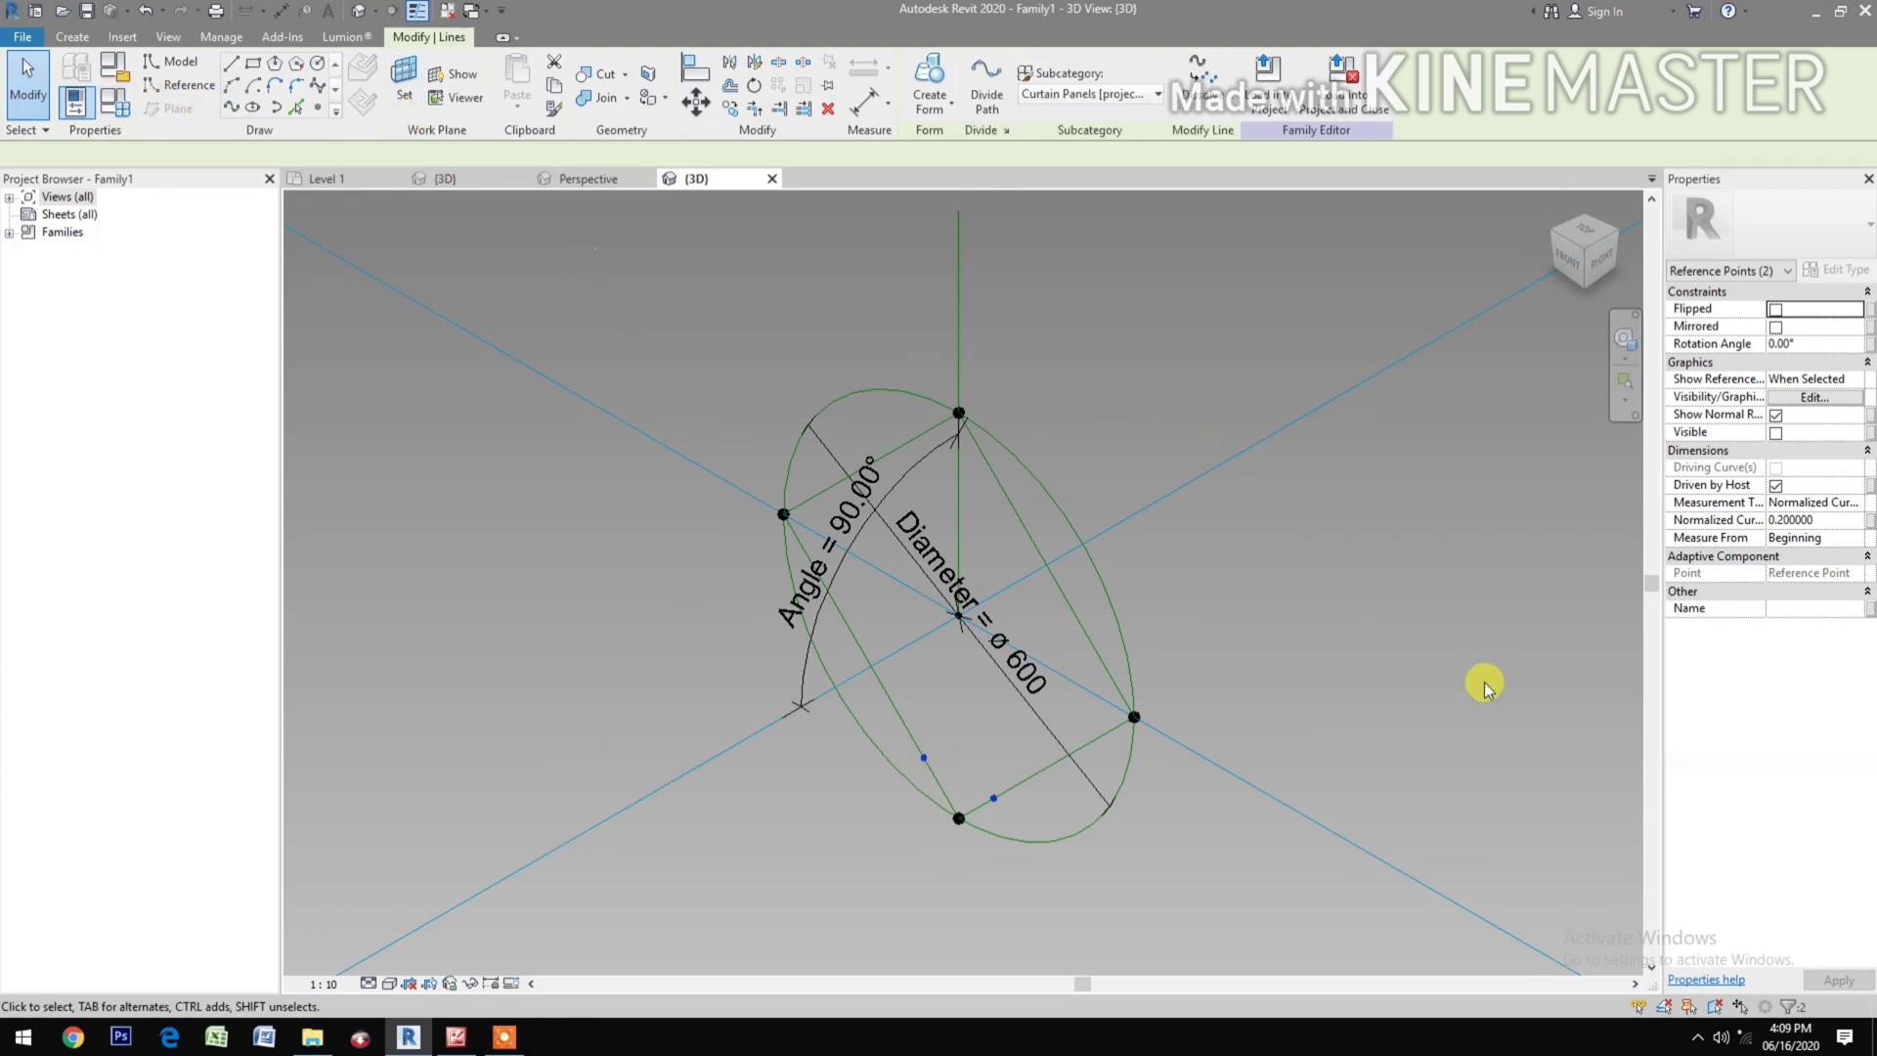
left_click(1776, 451)
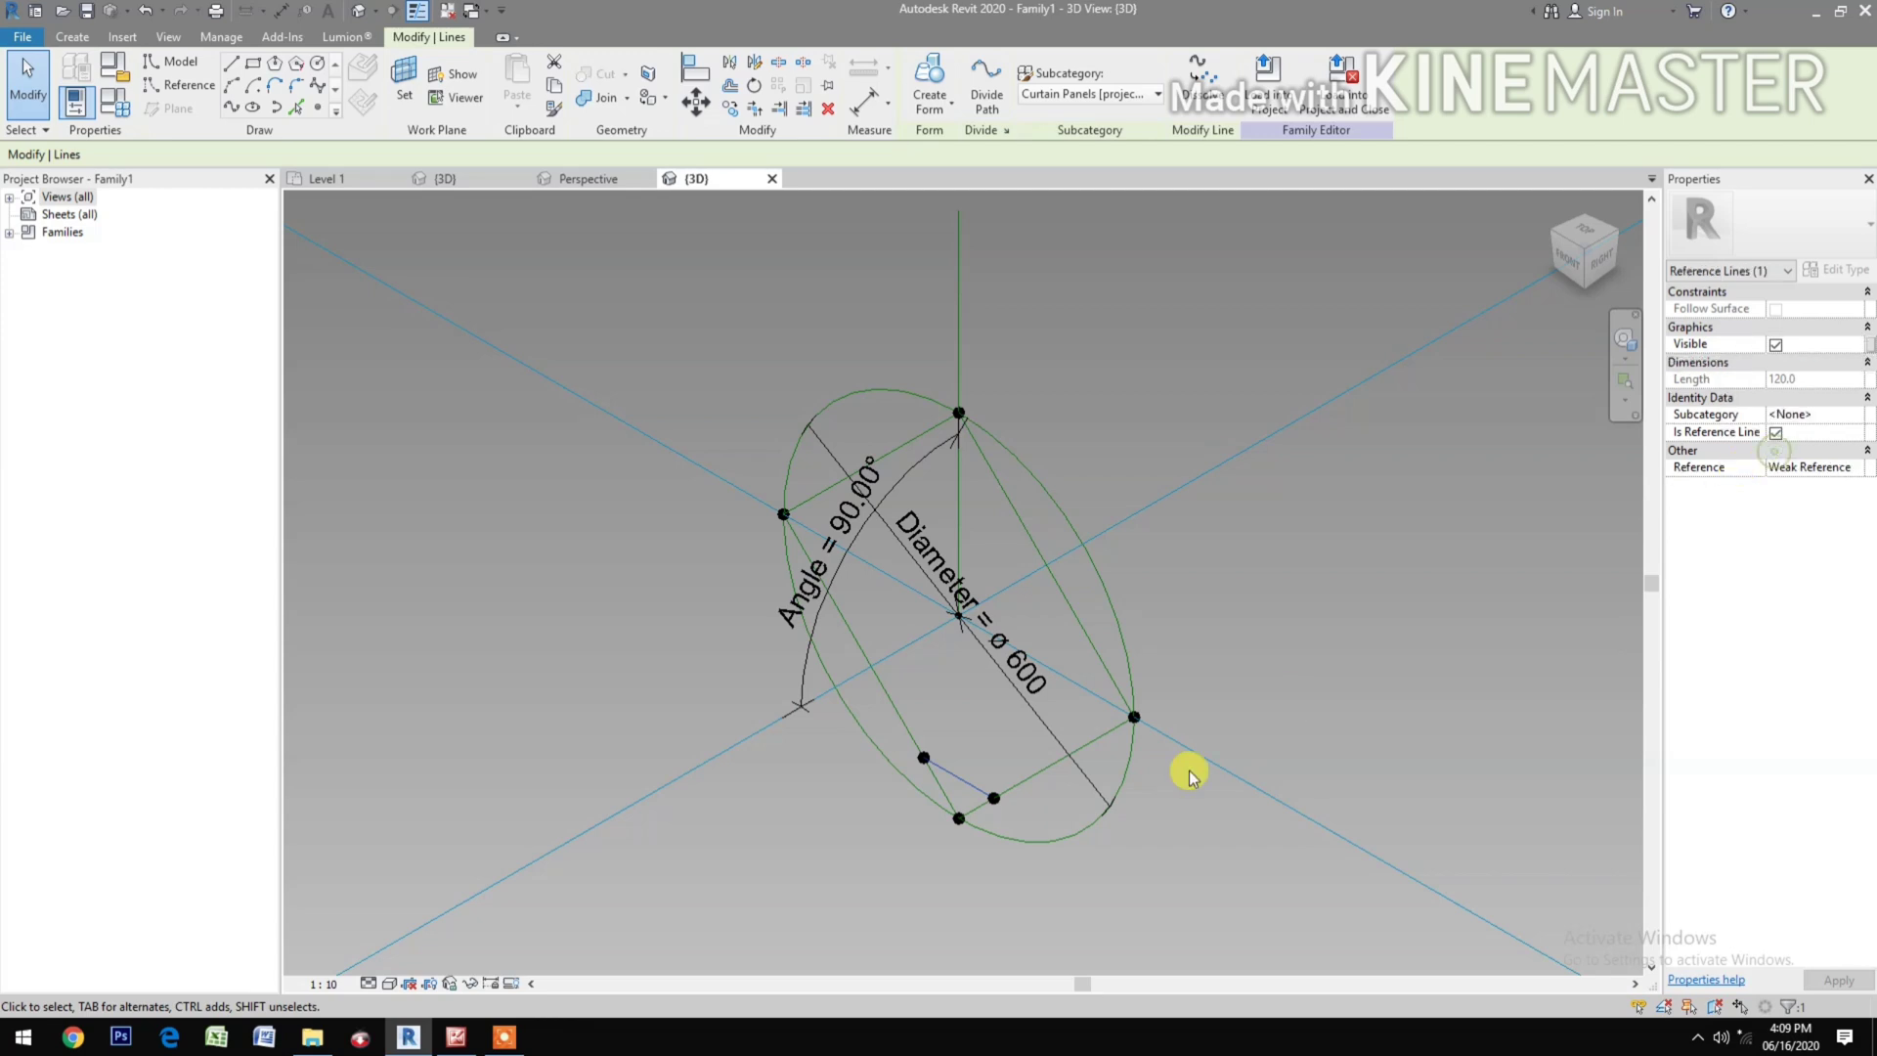
left_click(1144, 842)
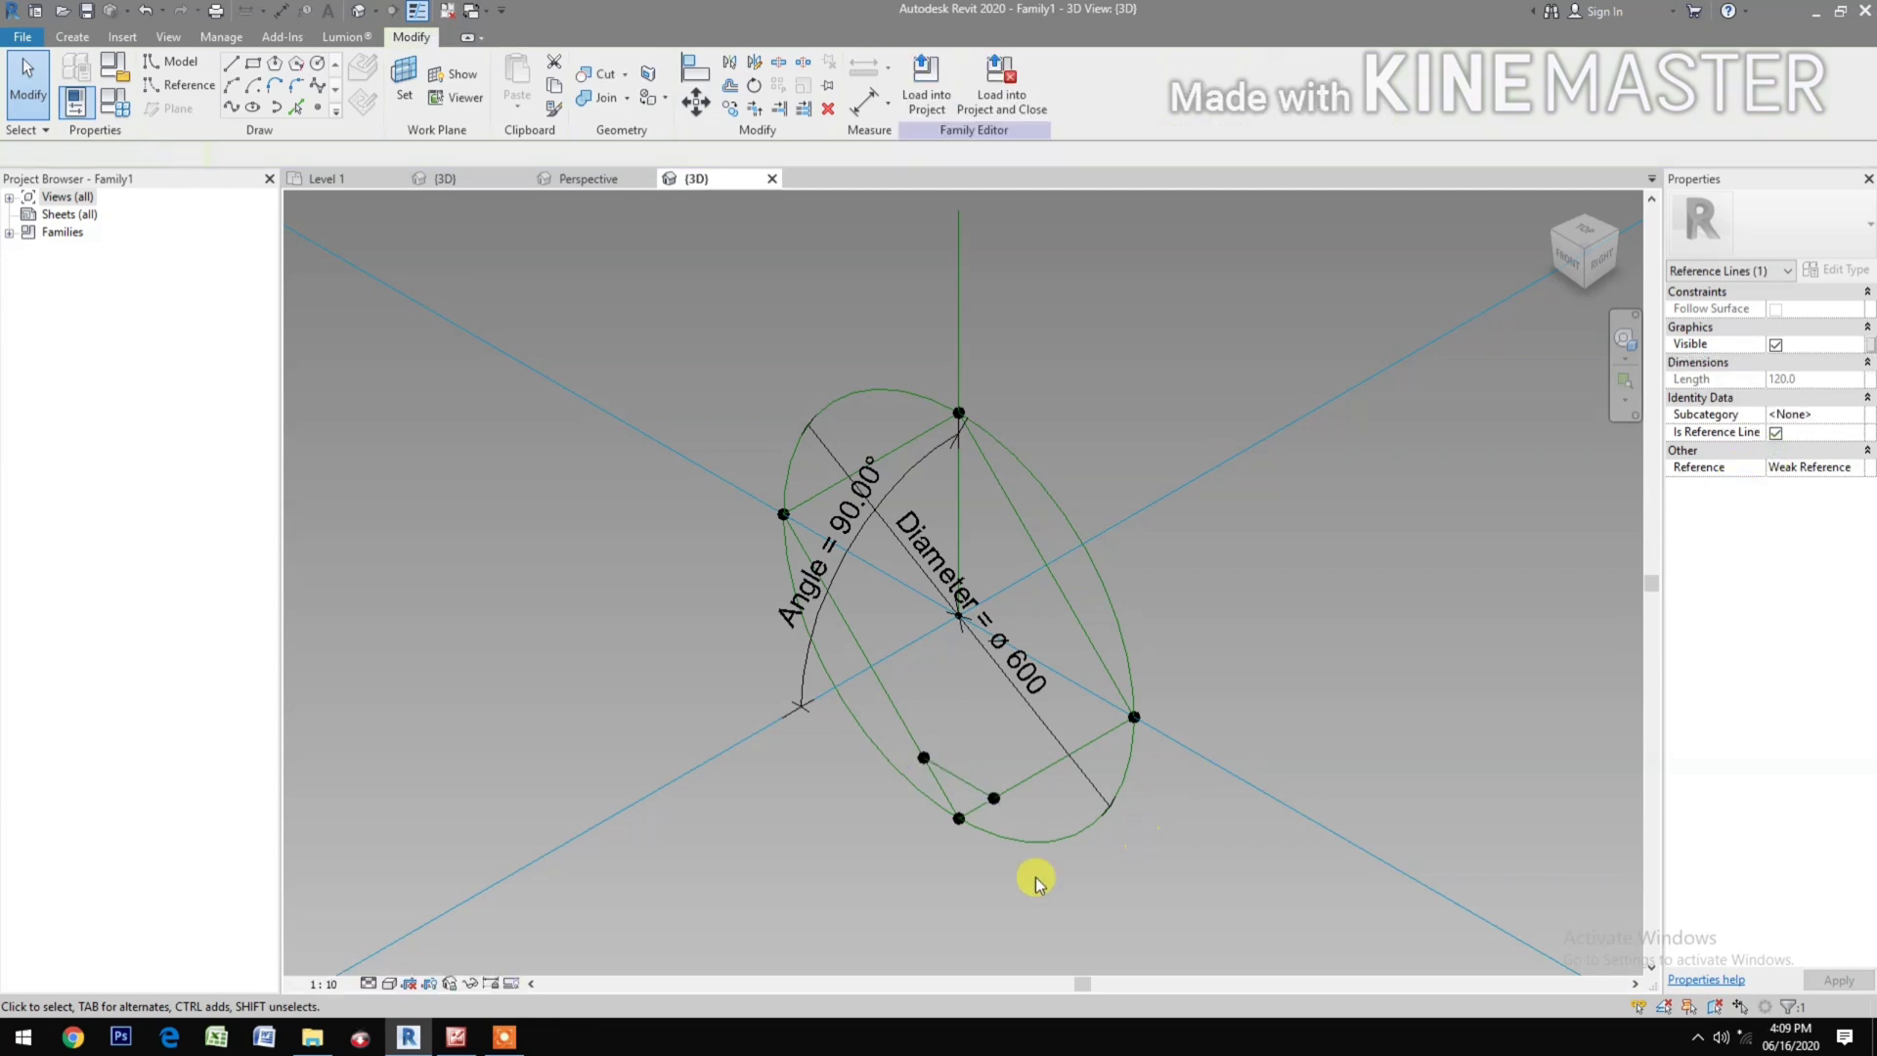
Step: Join the point near the bottom and the right point with a reference line
left_click(1012, 795)
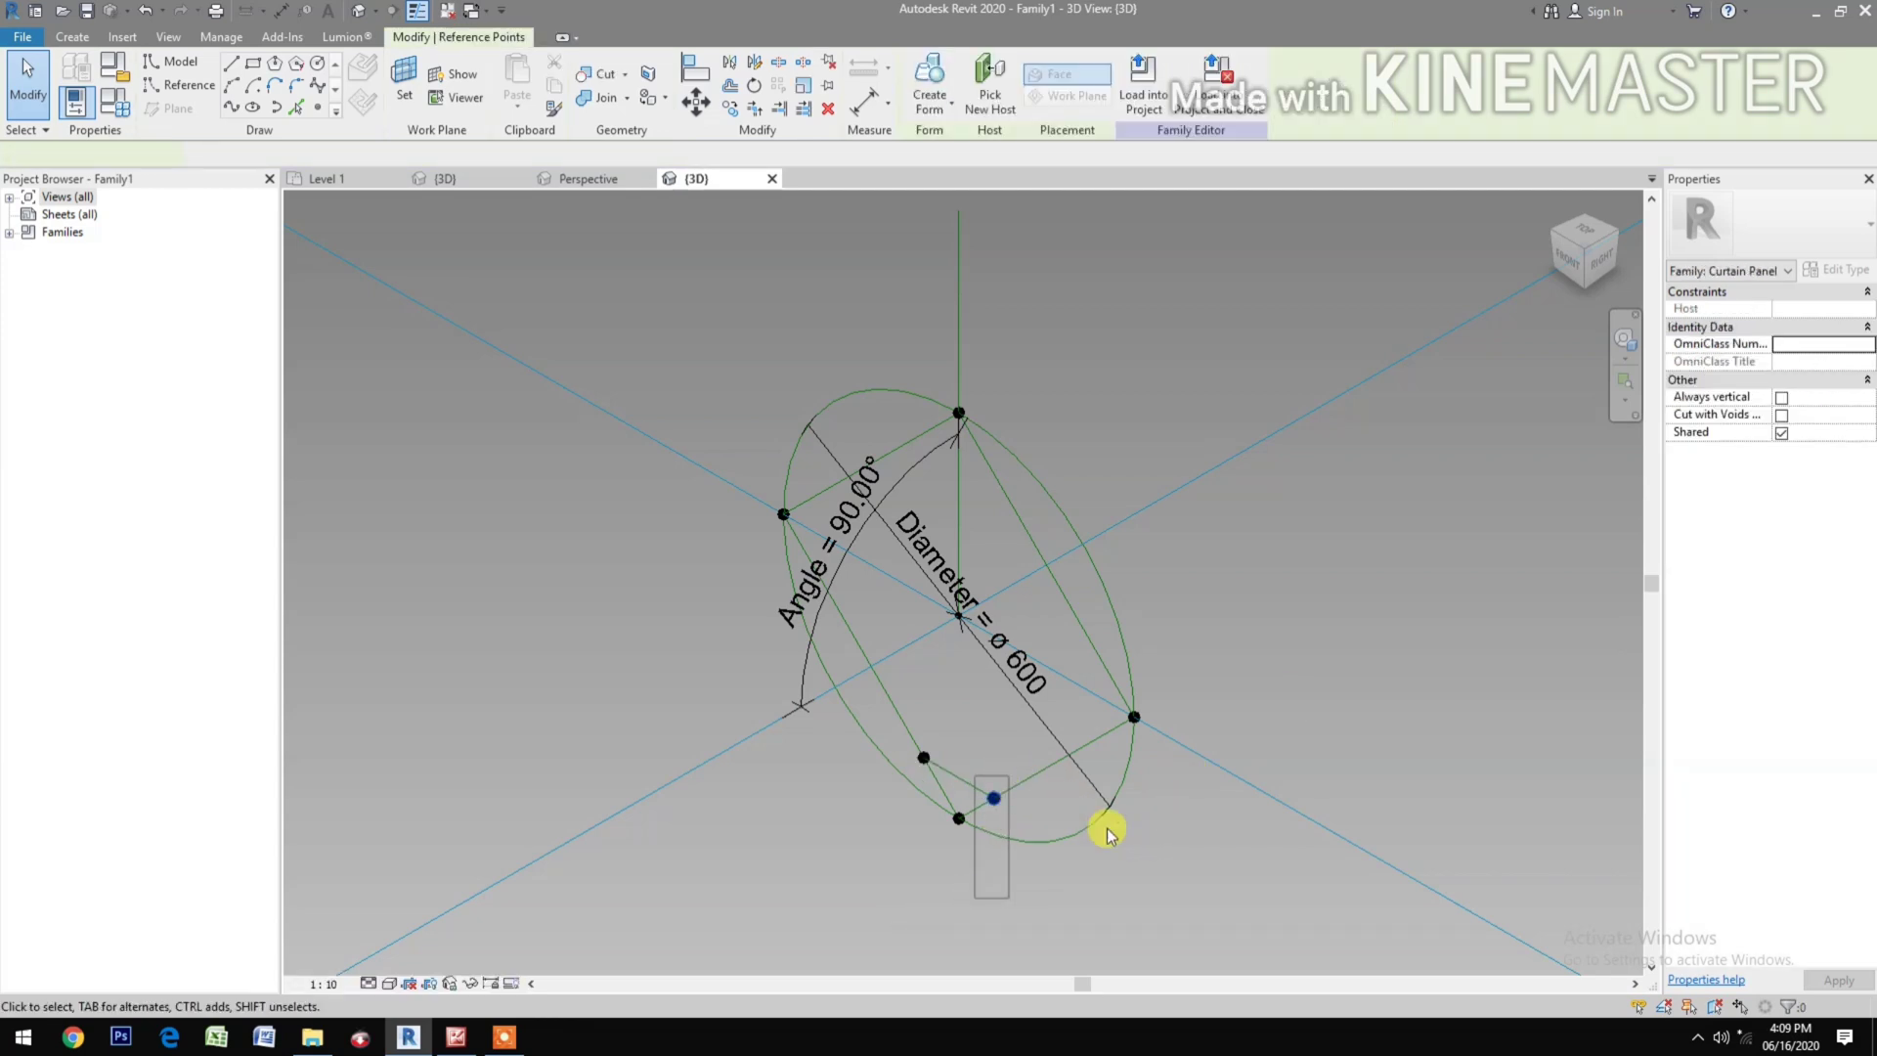
left_click(1176, 679, "ctrl")
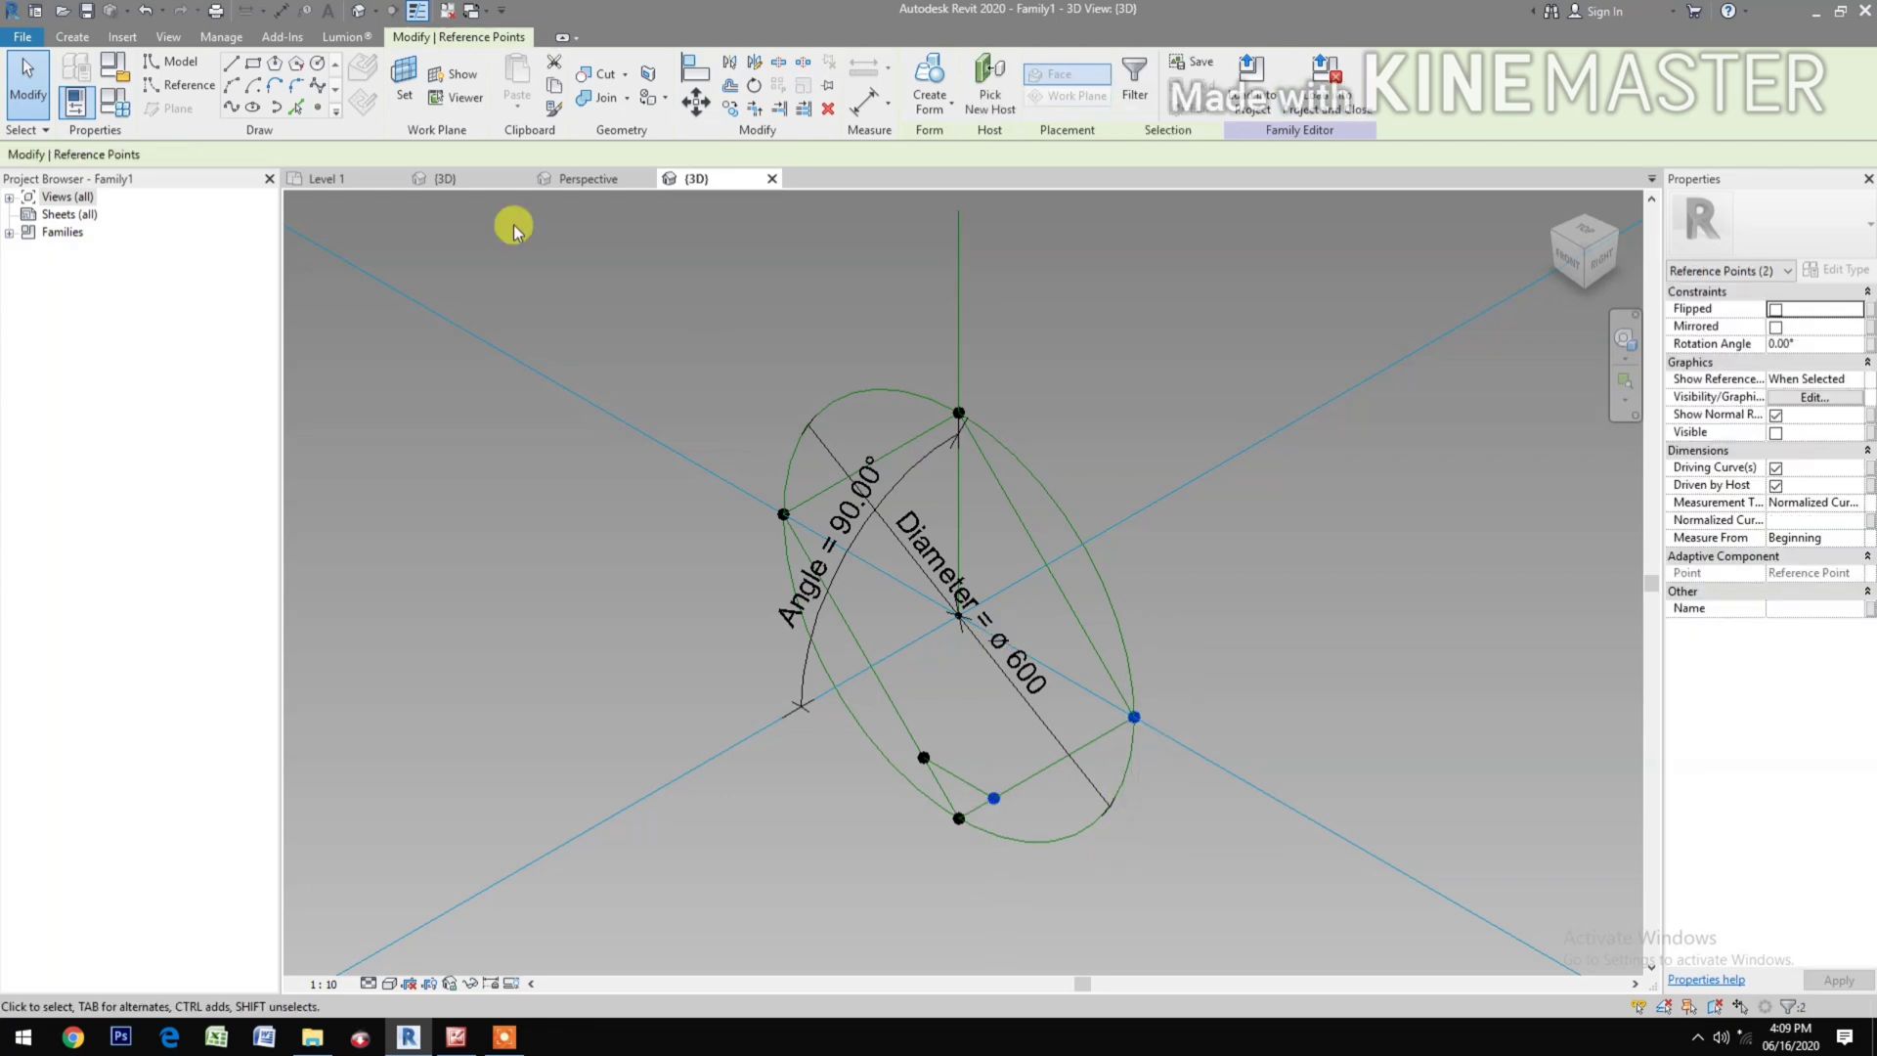
left_click(233, 109)
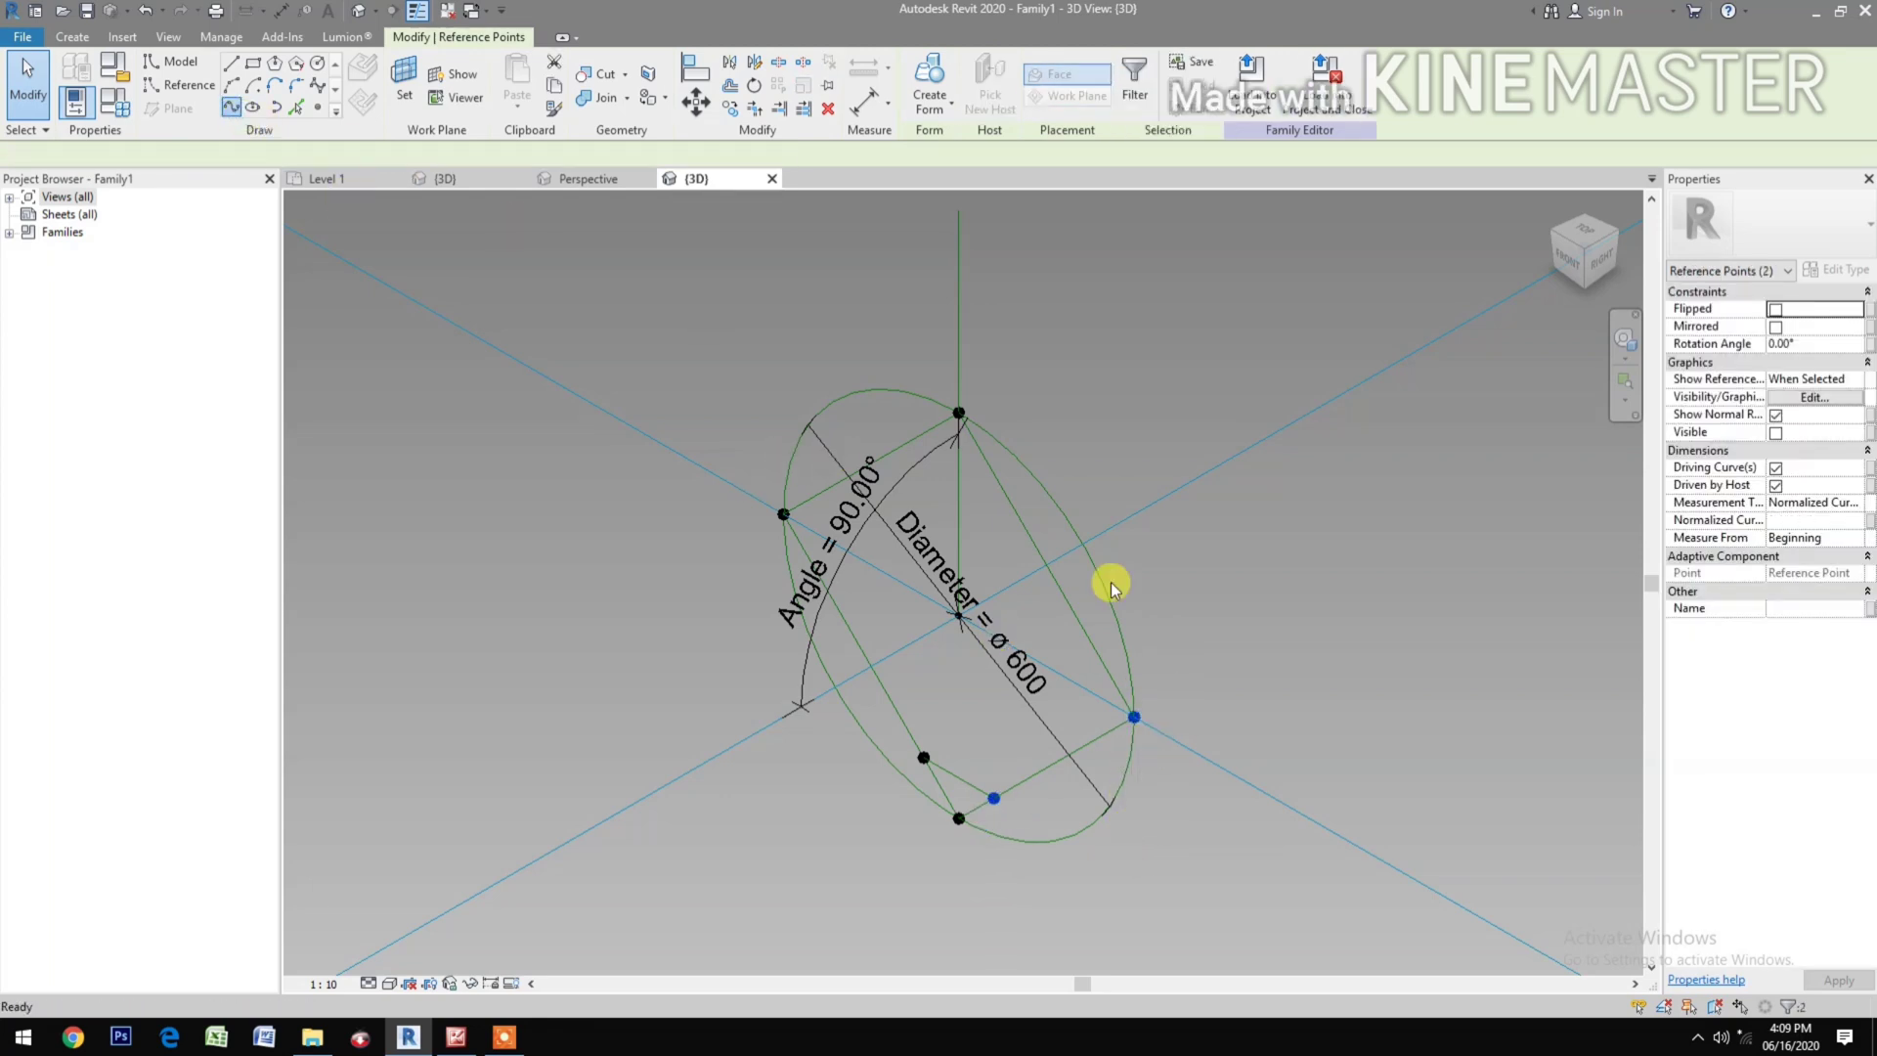
left_click(1775, 451)
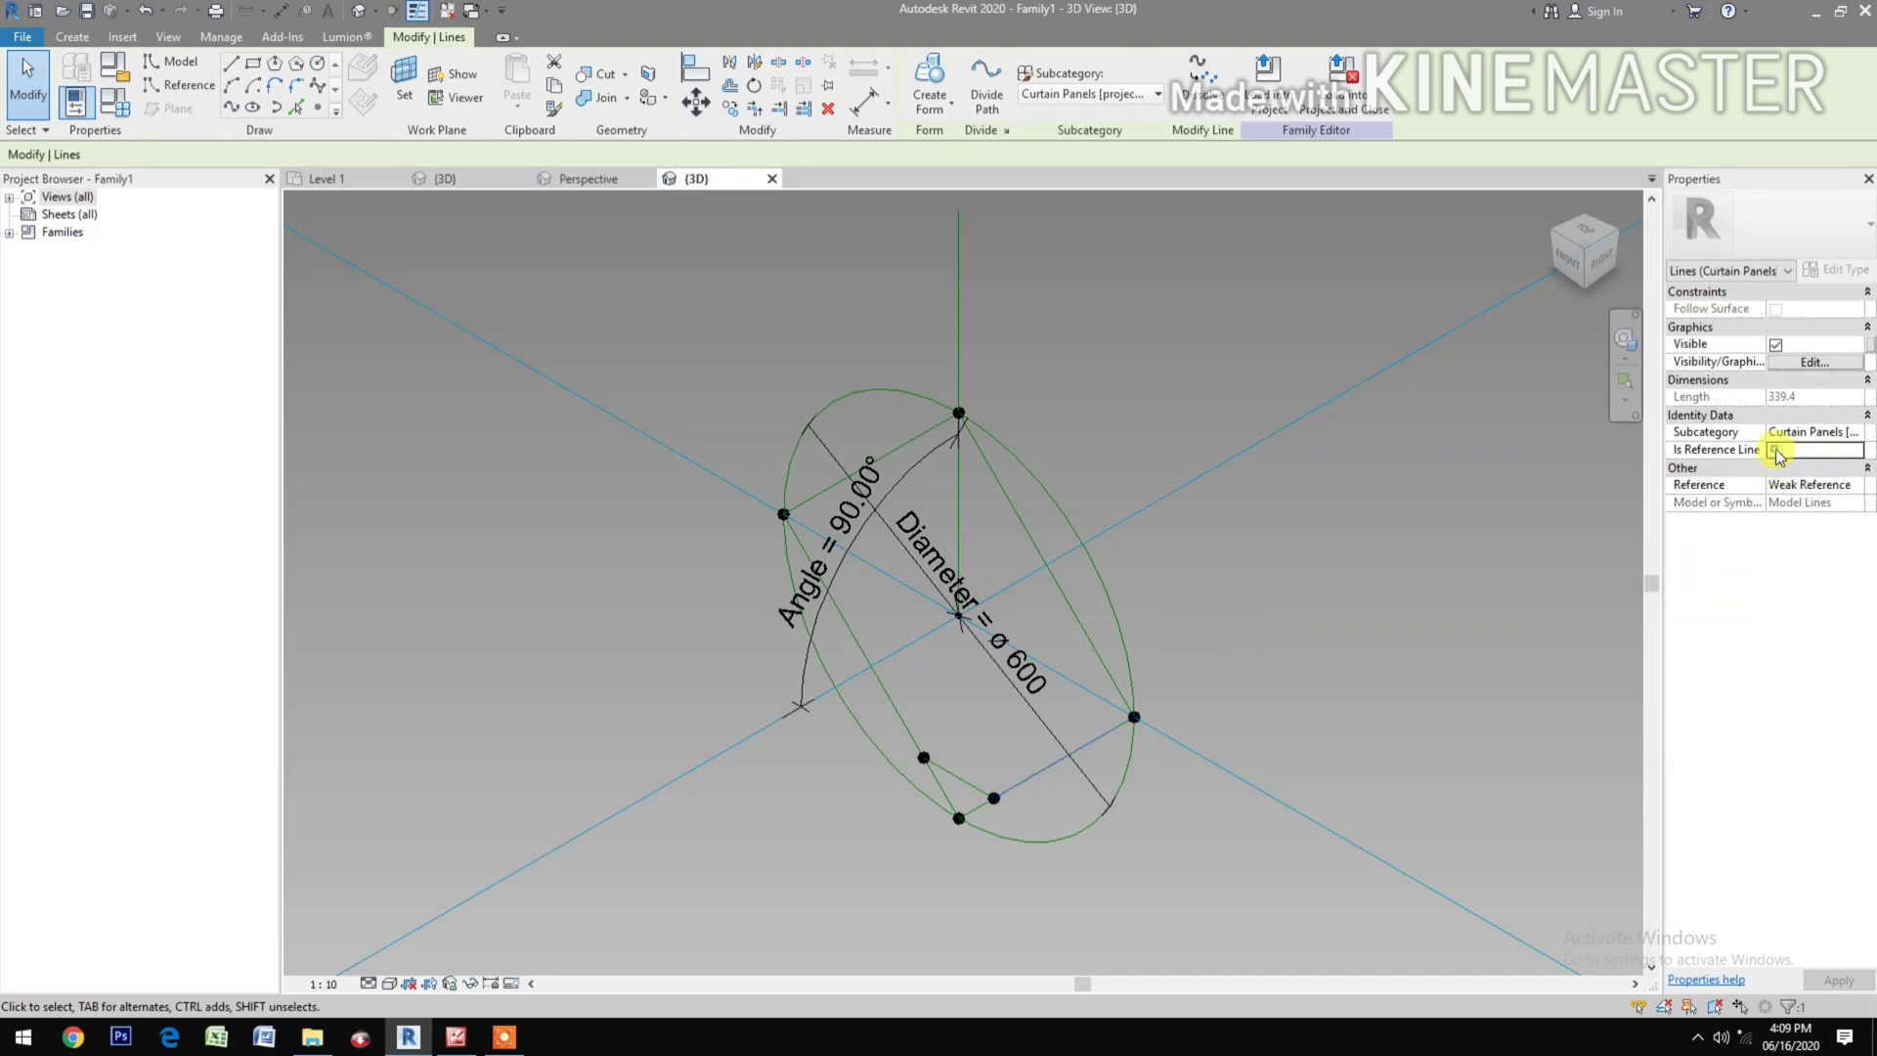
left_click(839, 824)
Step: Join the lower-left hosted point and the left point with a reference line
left_click_drag(832, 829, 942, 737)
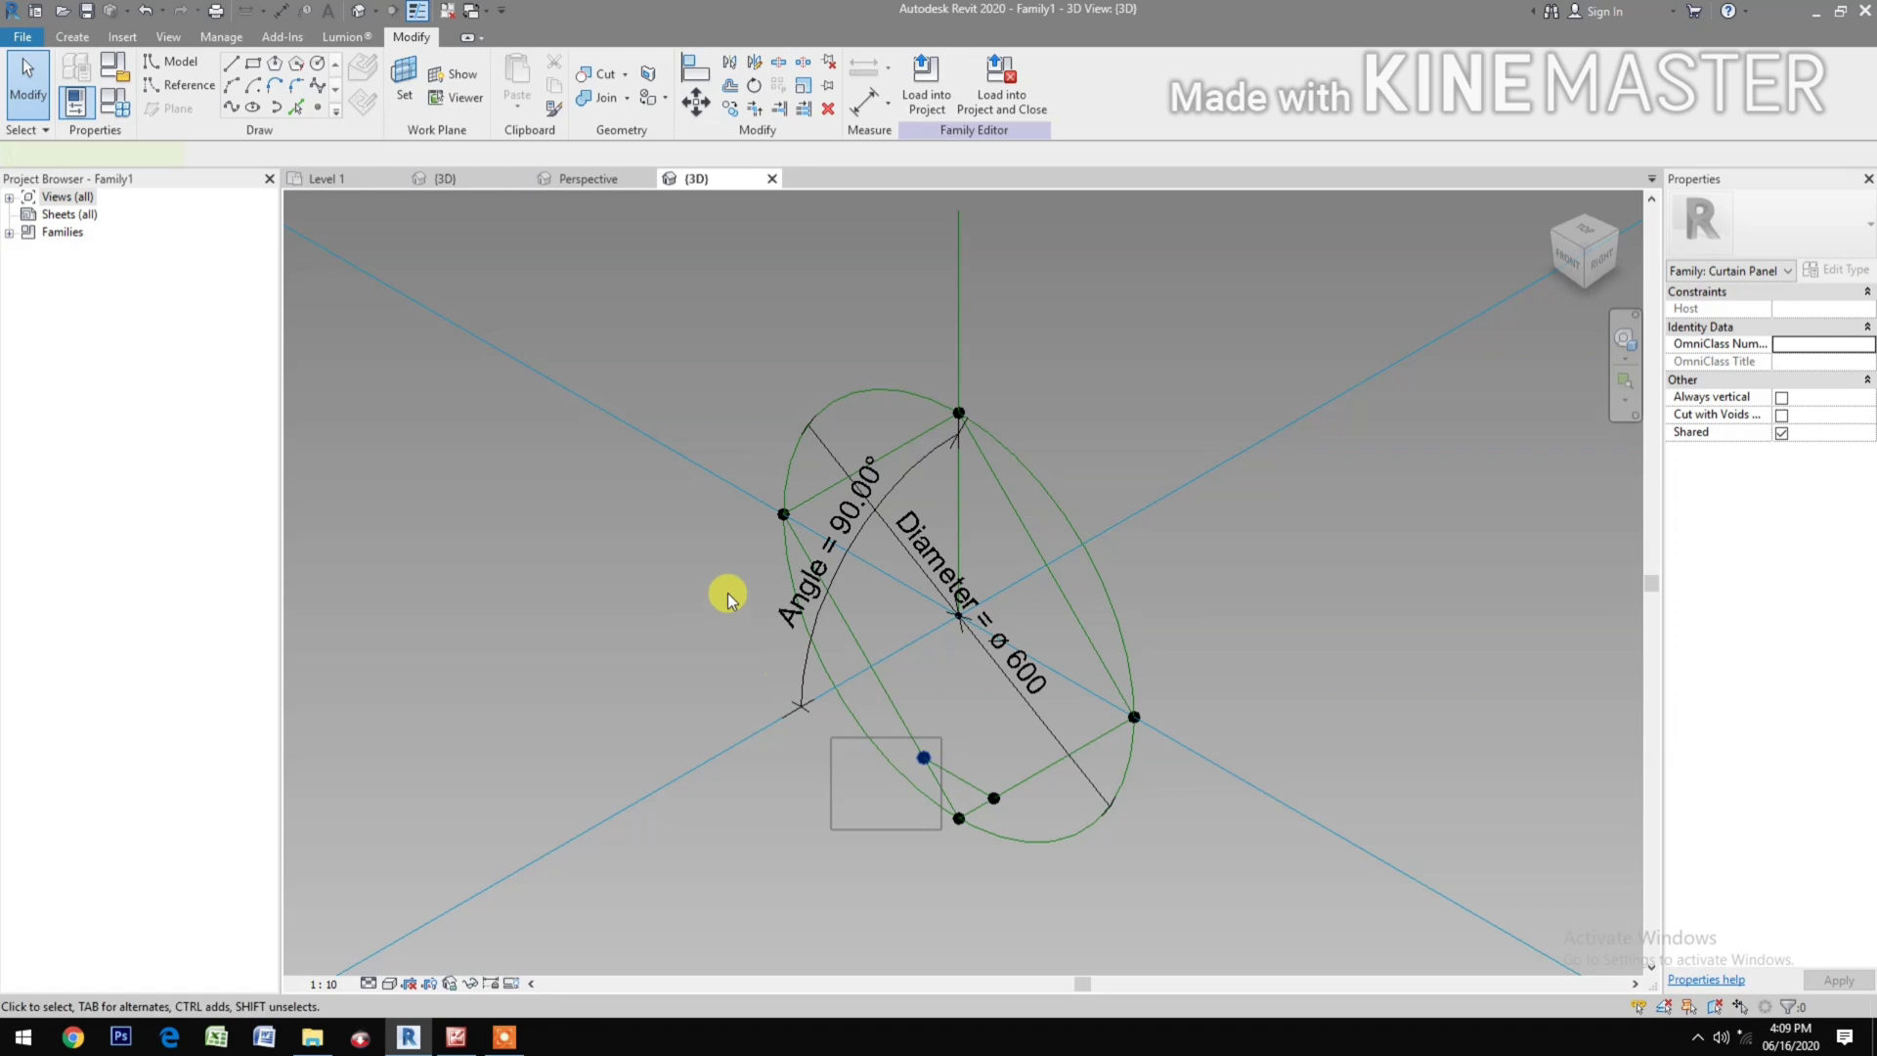
left_click_drag(758, 567, 807, 489, "ctrl")
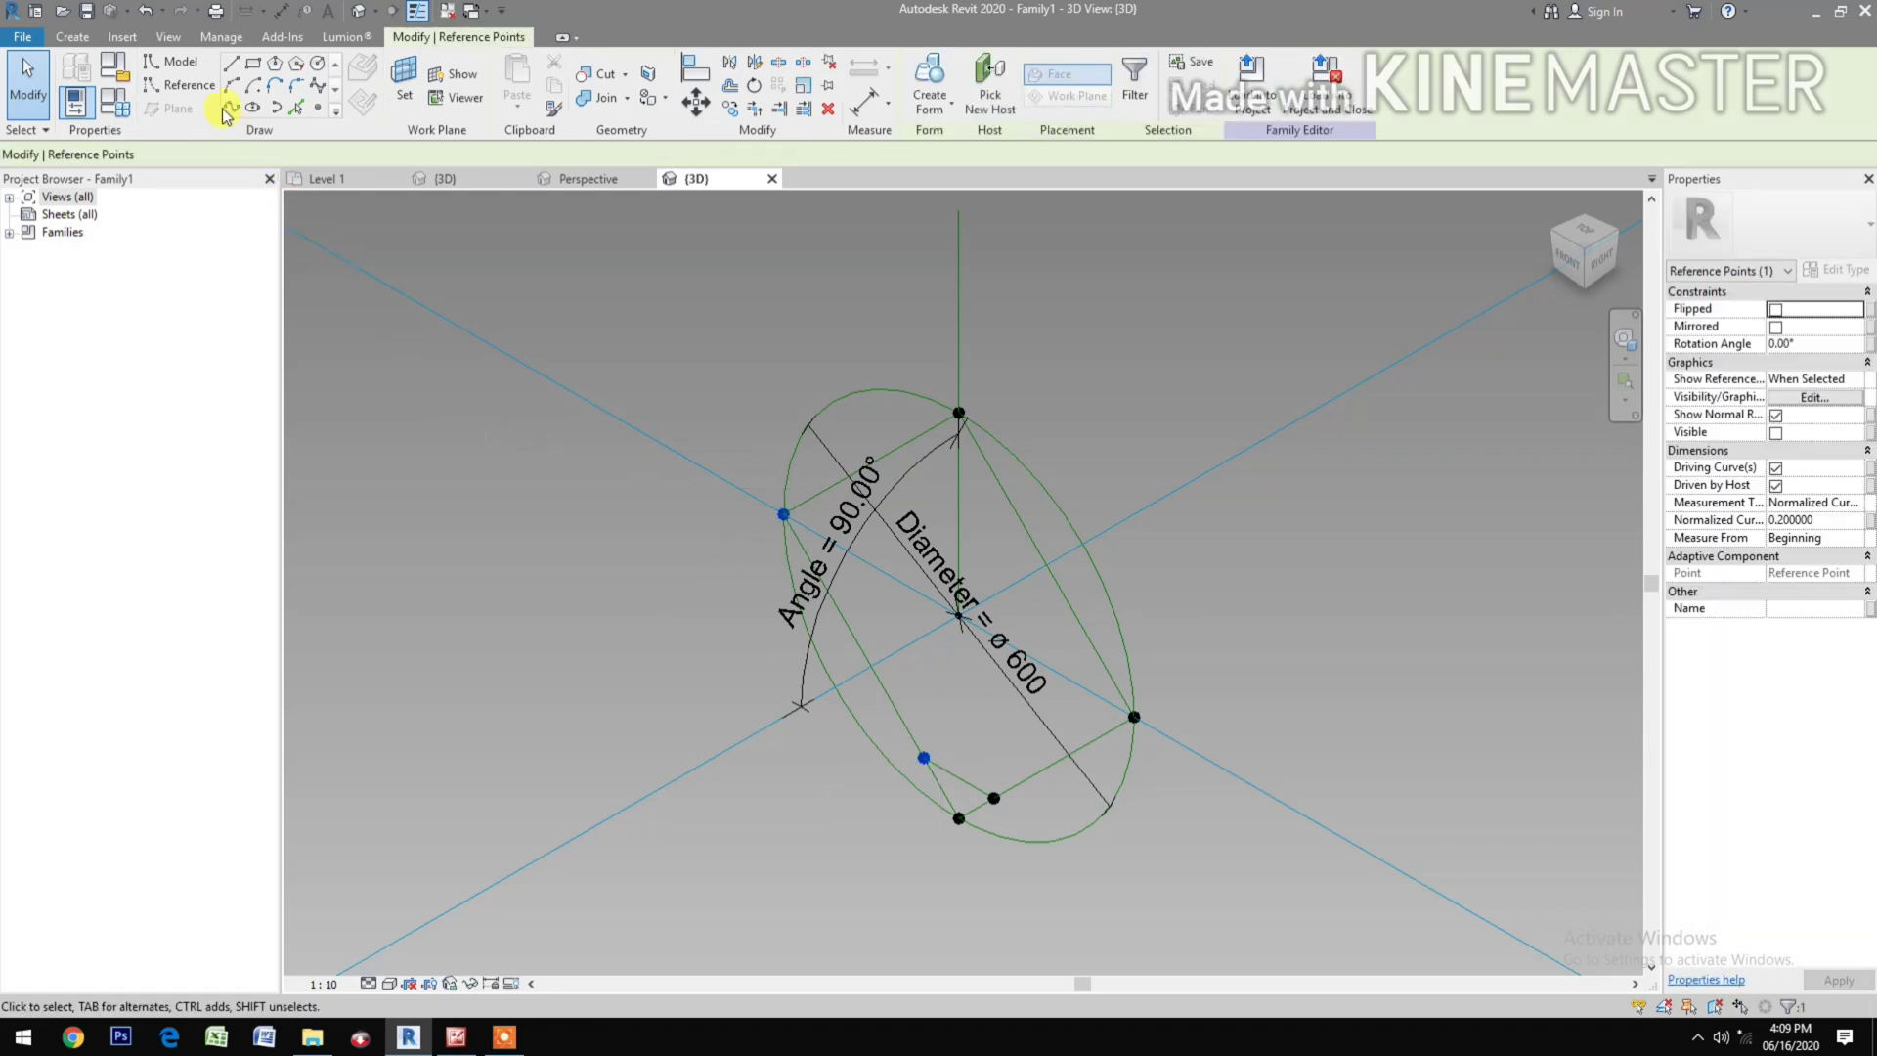
left_click(1201, 493)
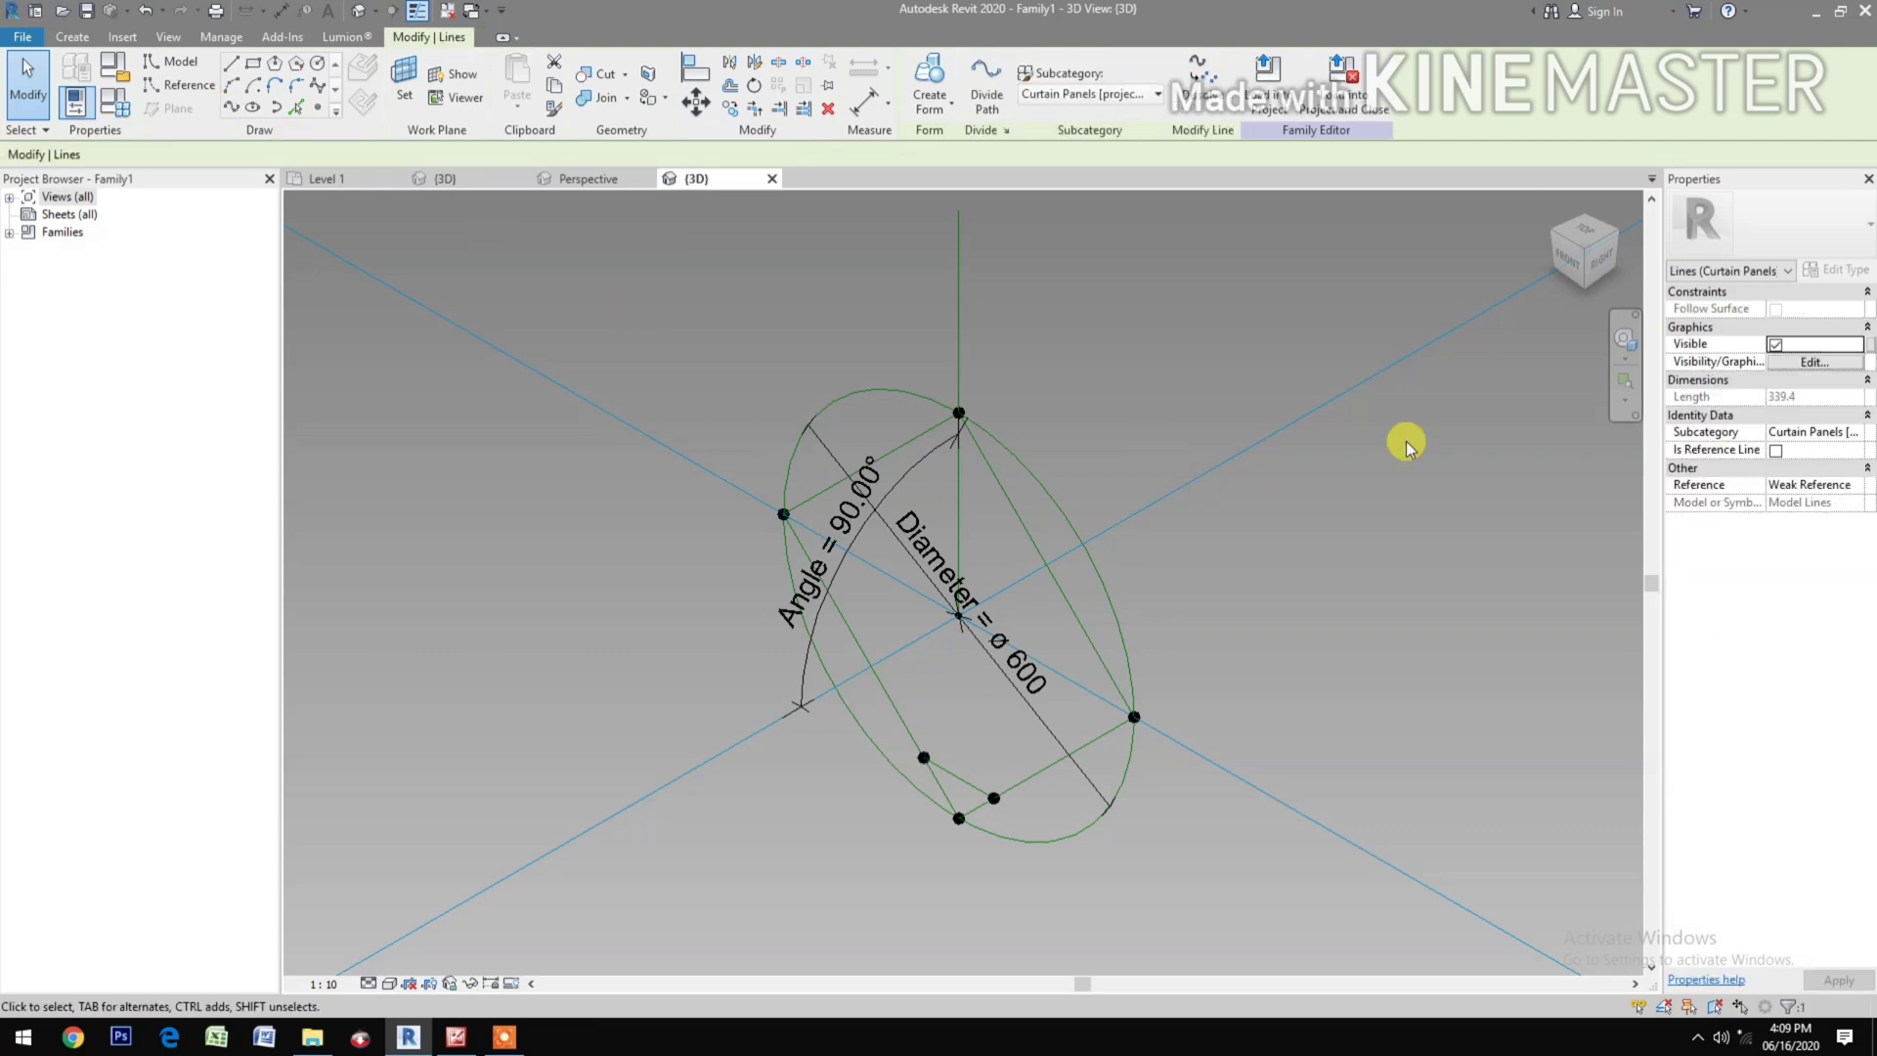
left_click(1777, 451)
left_click(1778, 451)
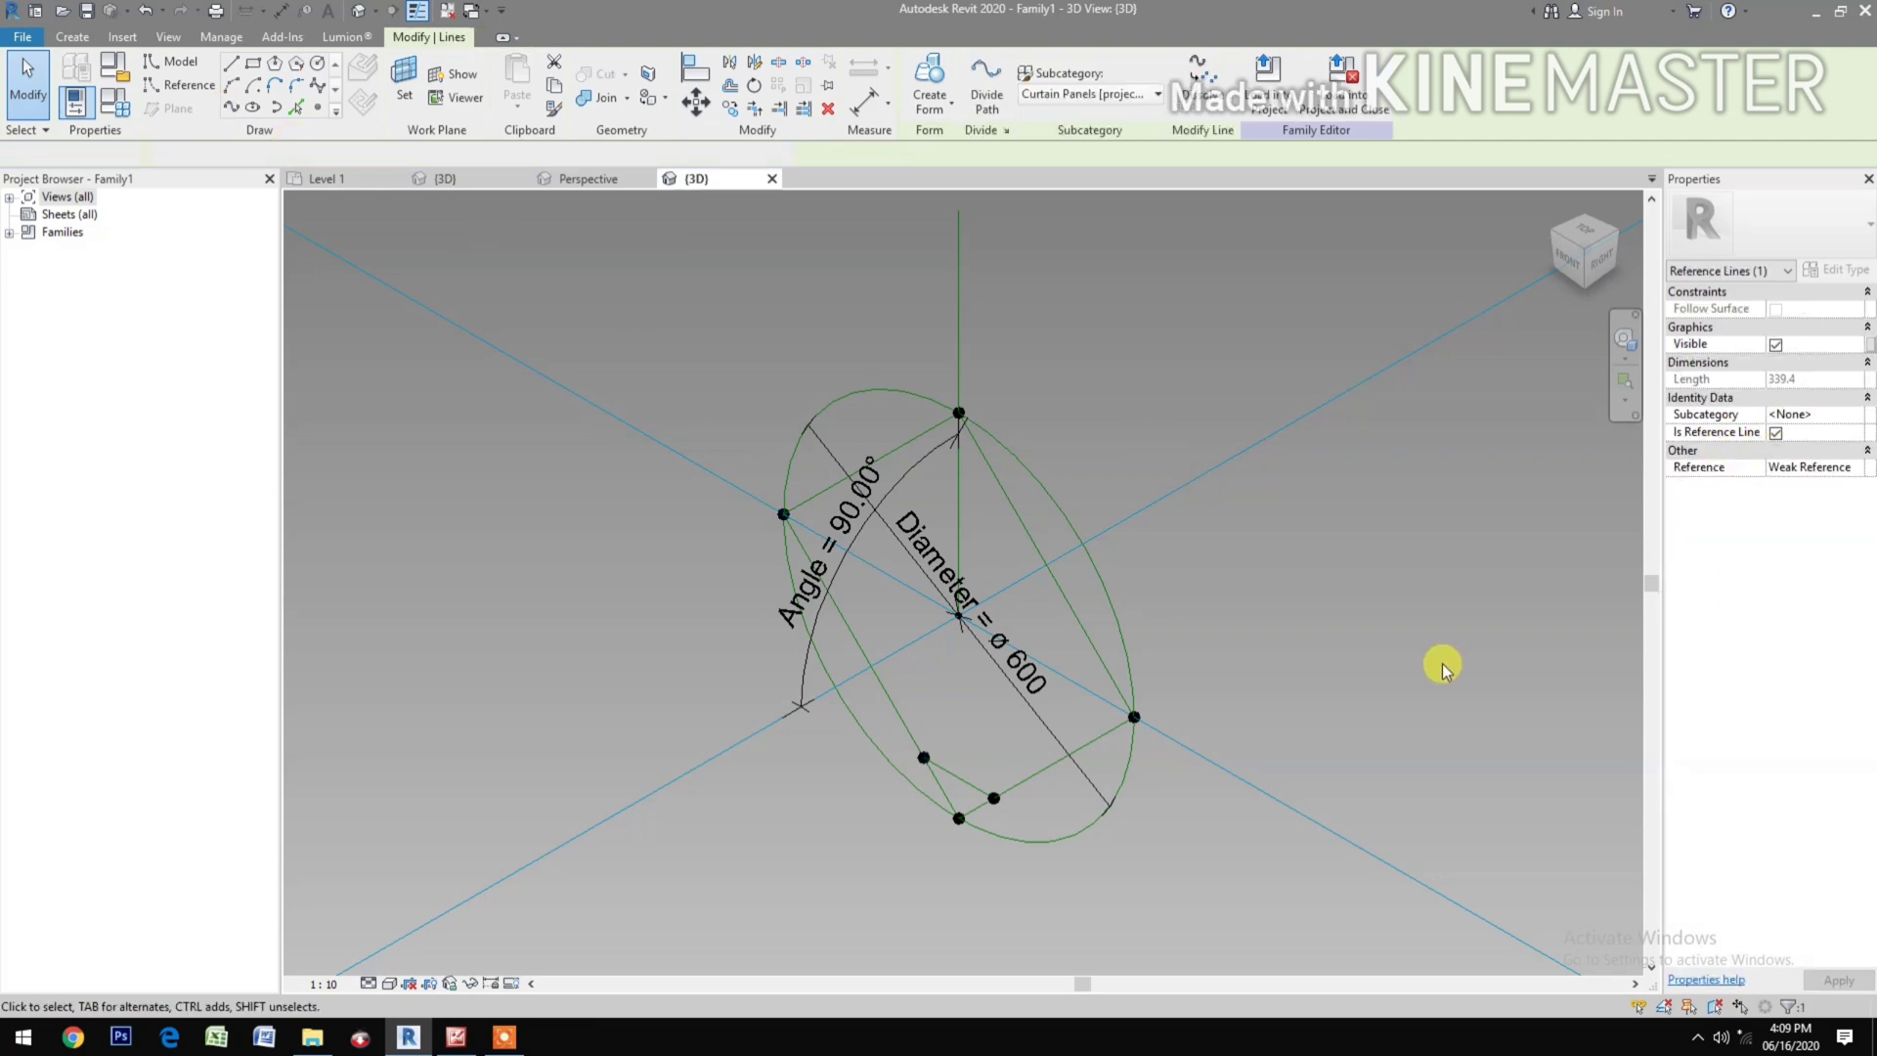
left_click(1283, 709)
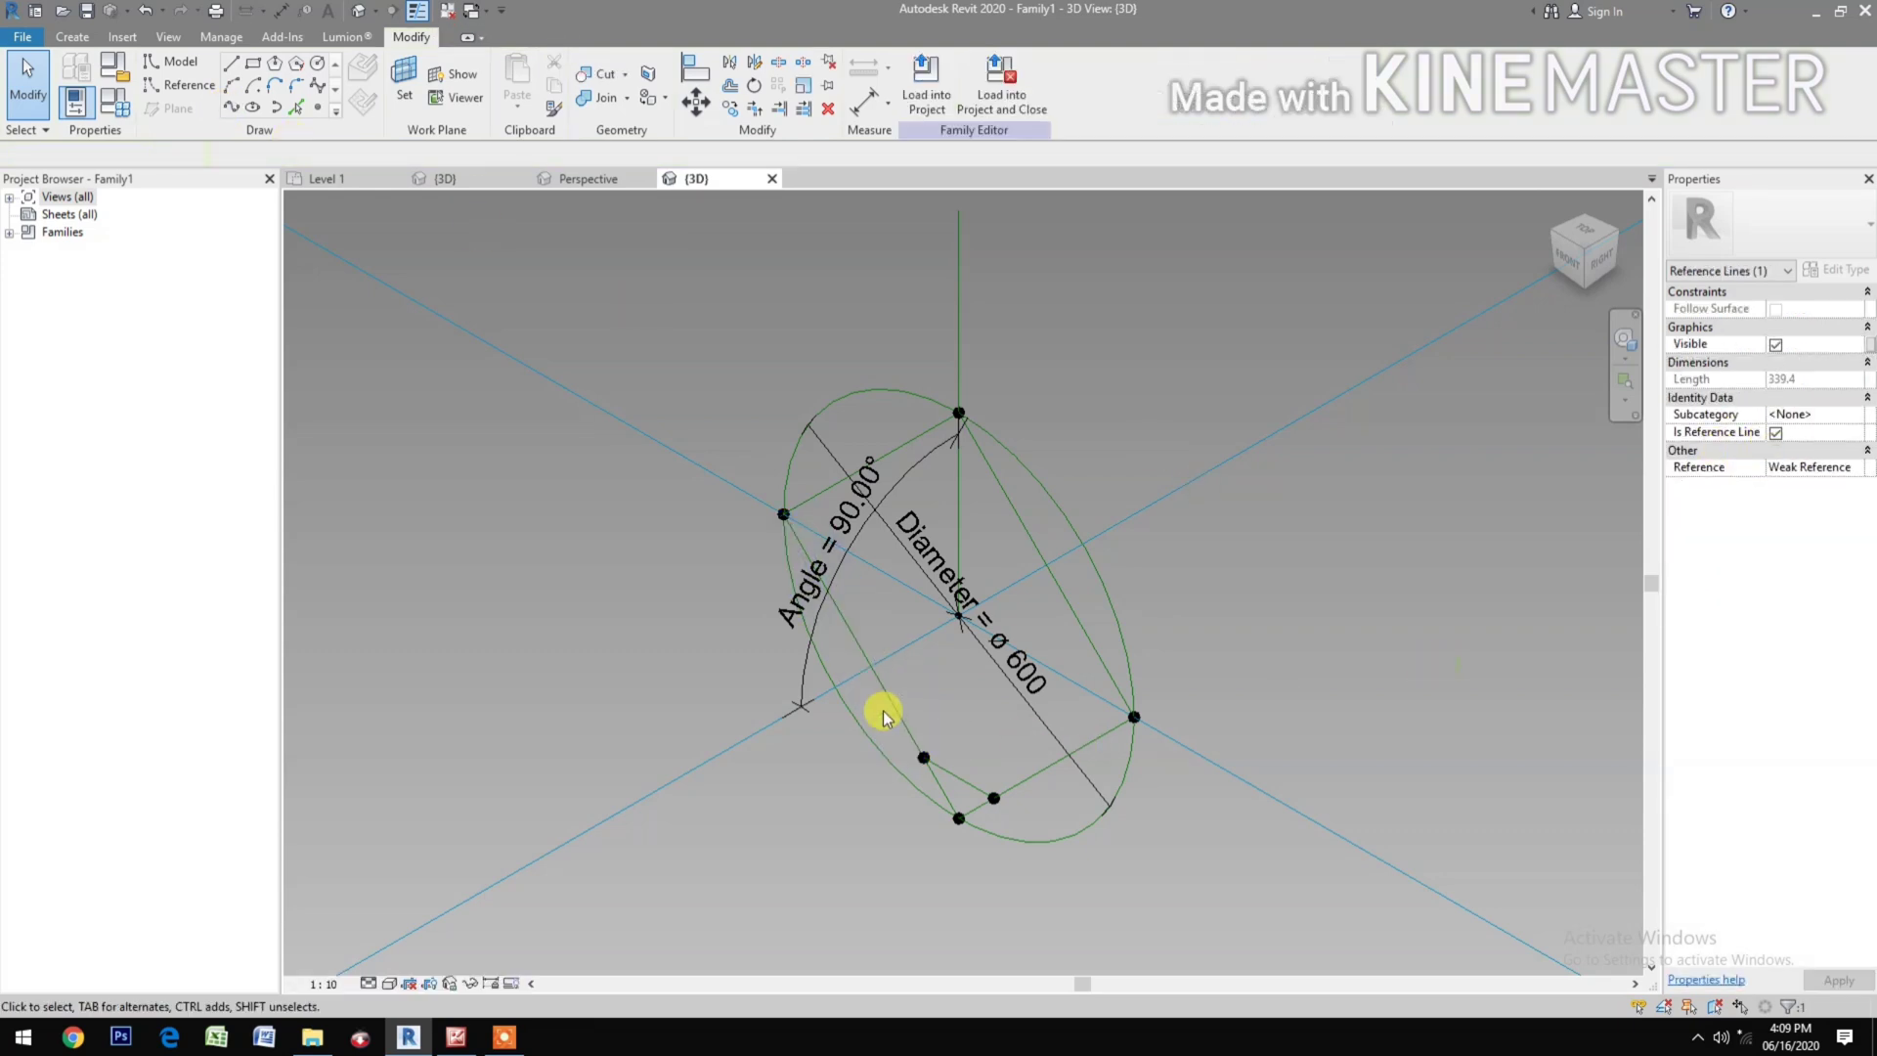
Step: Select the reference-line chains and create a surface form from them
key("Tab")
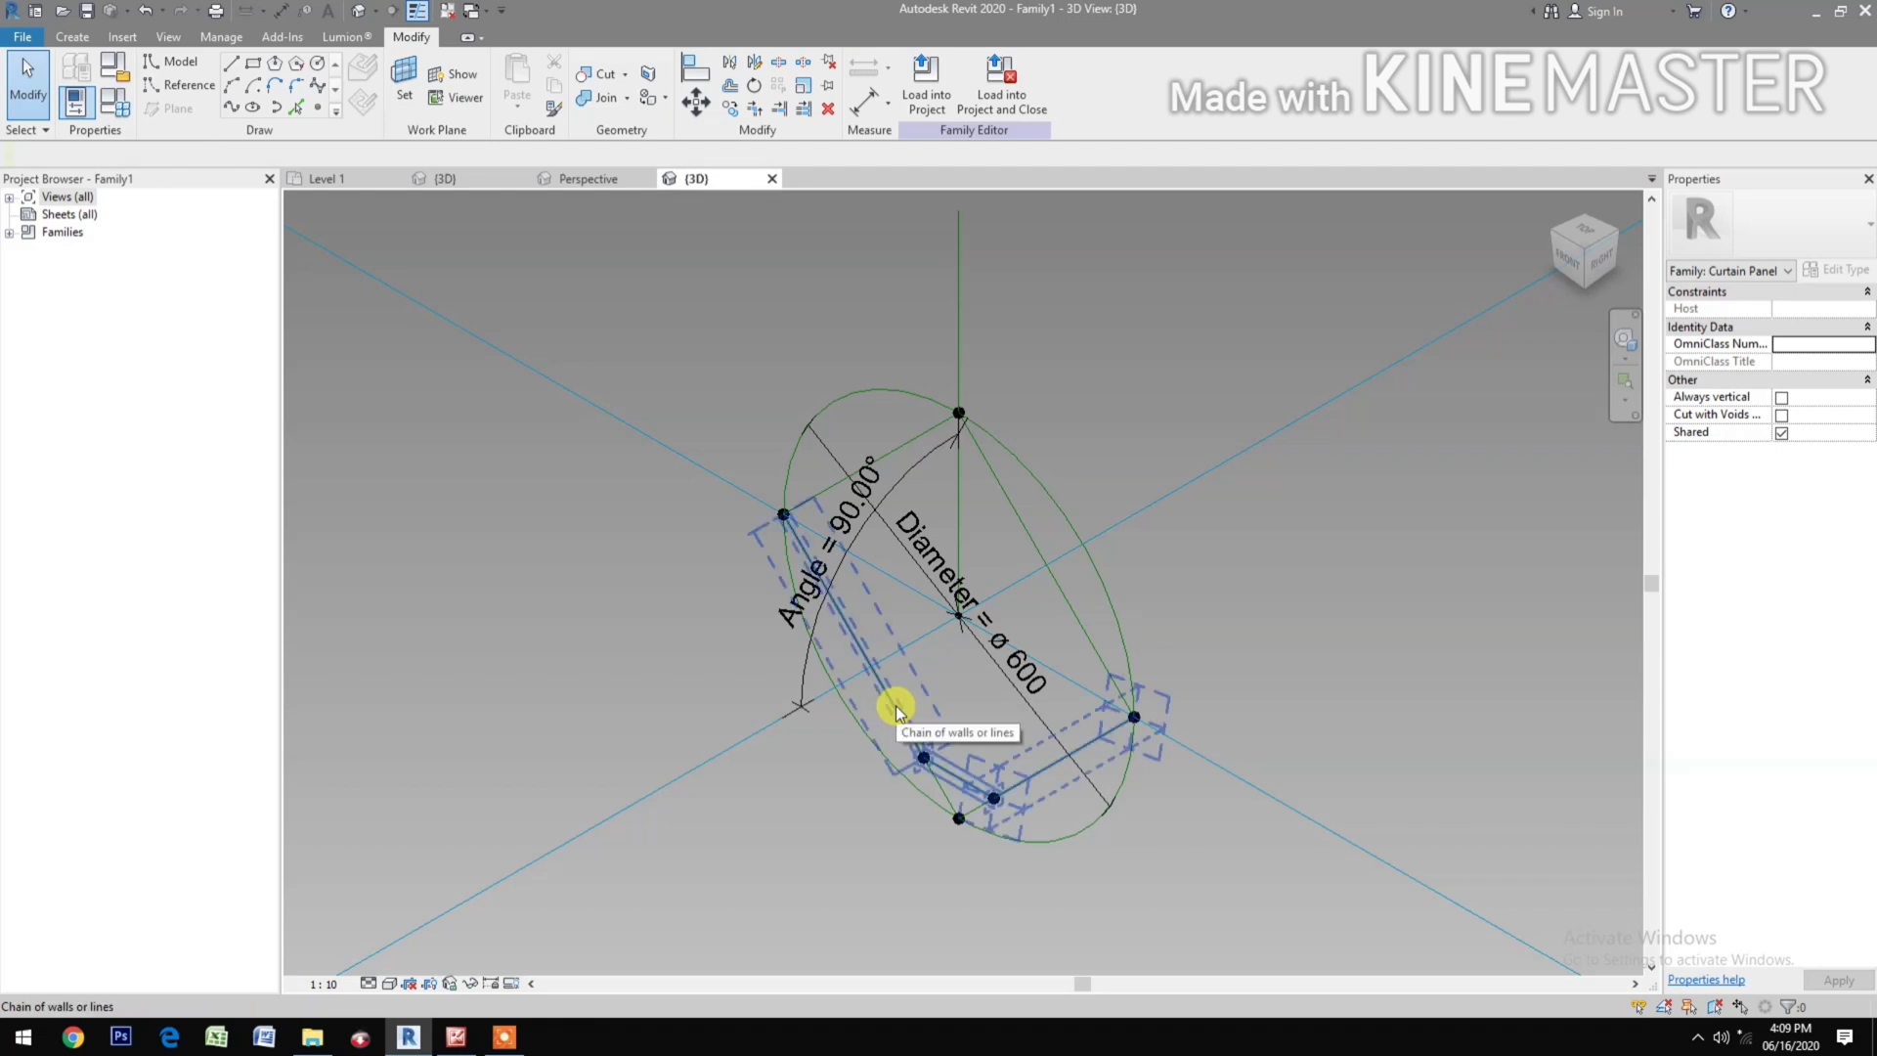
left_click(919, 695)
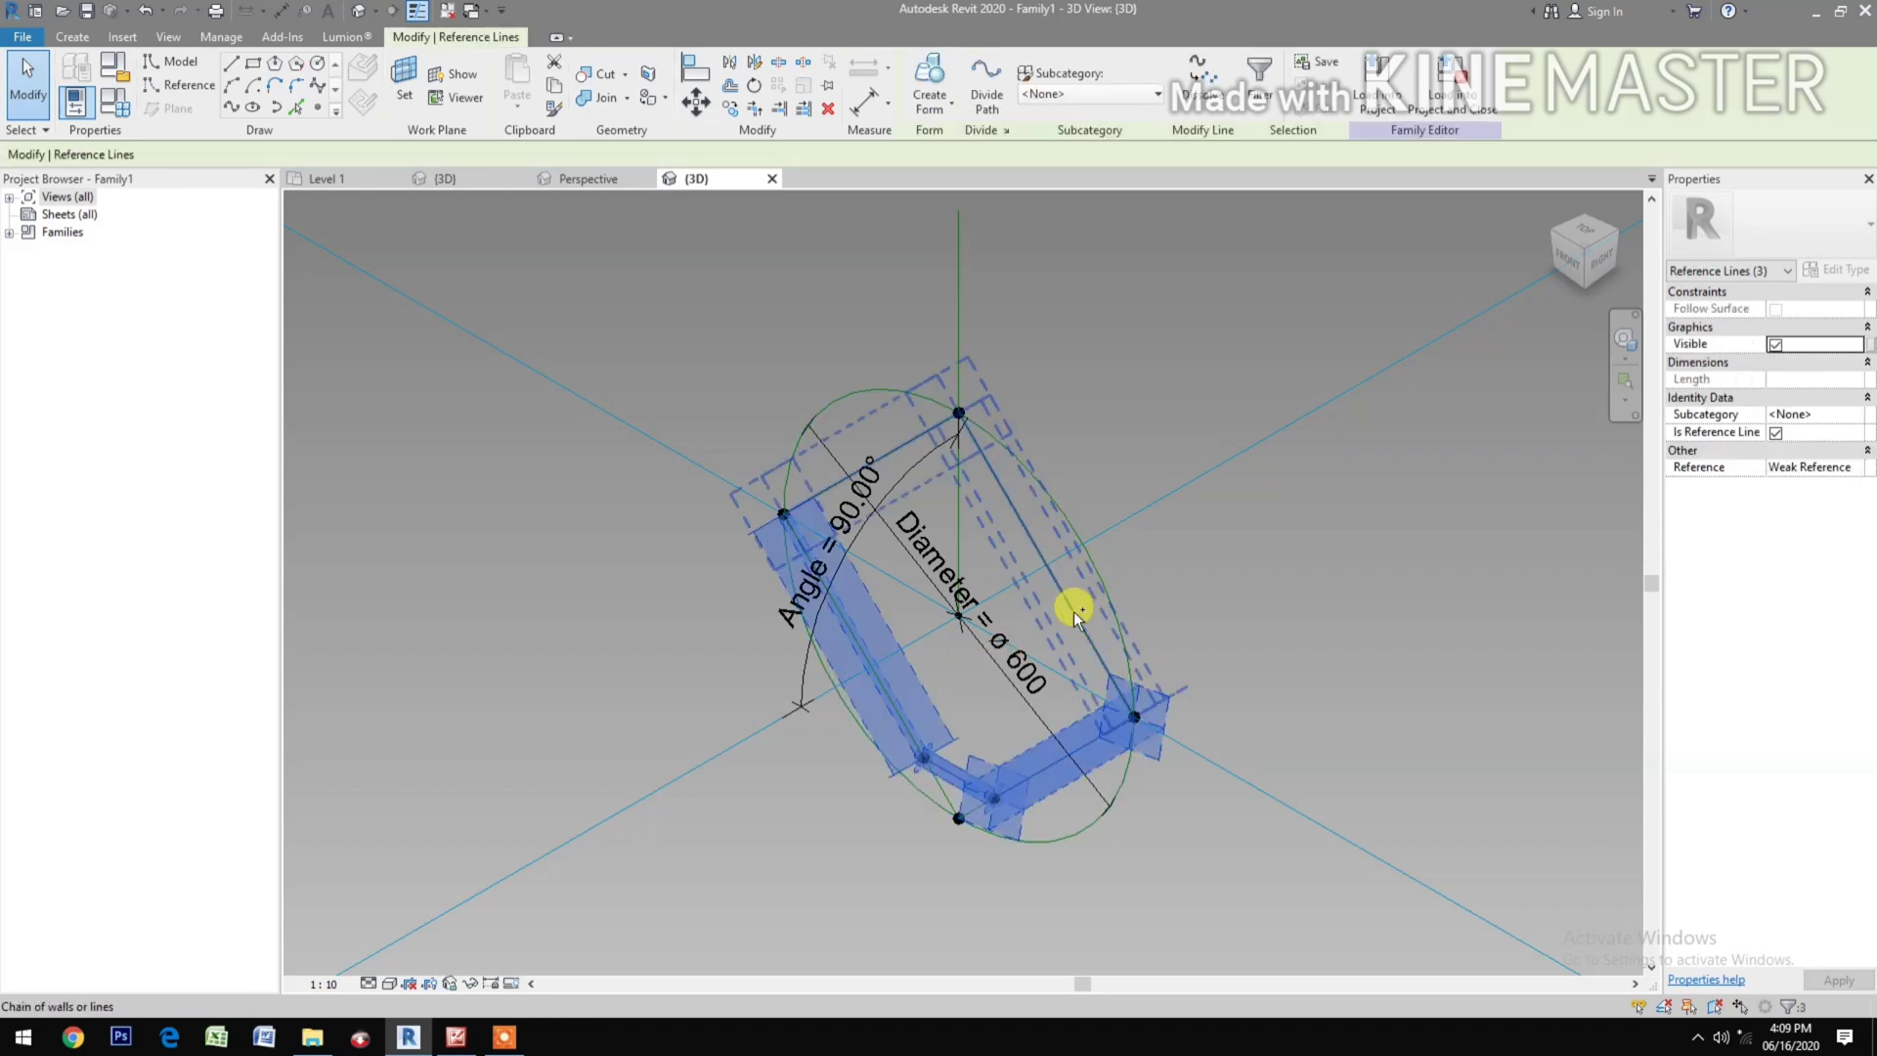
left_click(1074, 612, "ctrl")
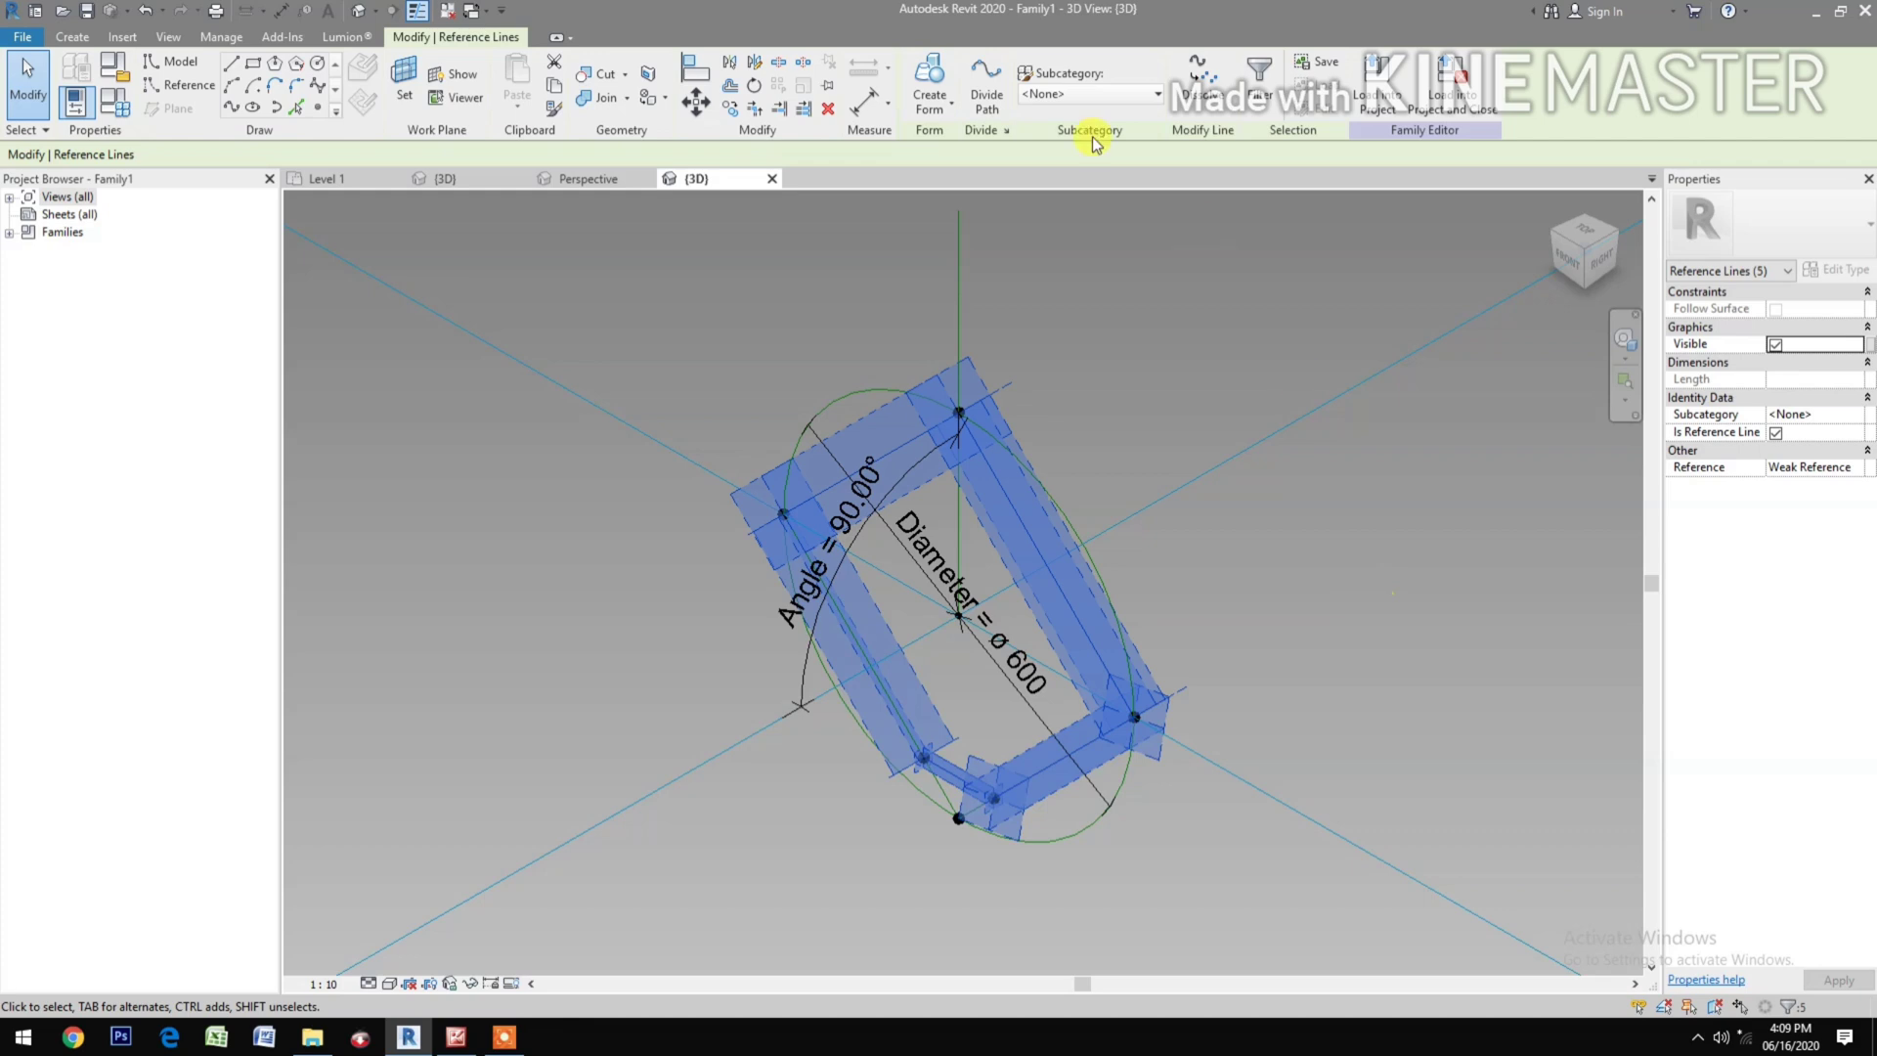
left_click(924, 78)
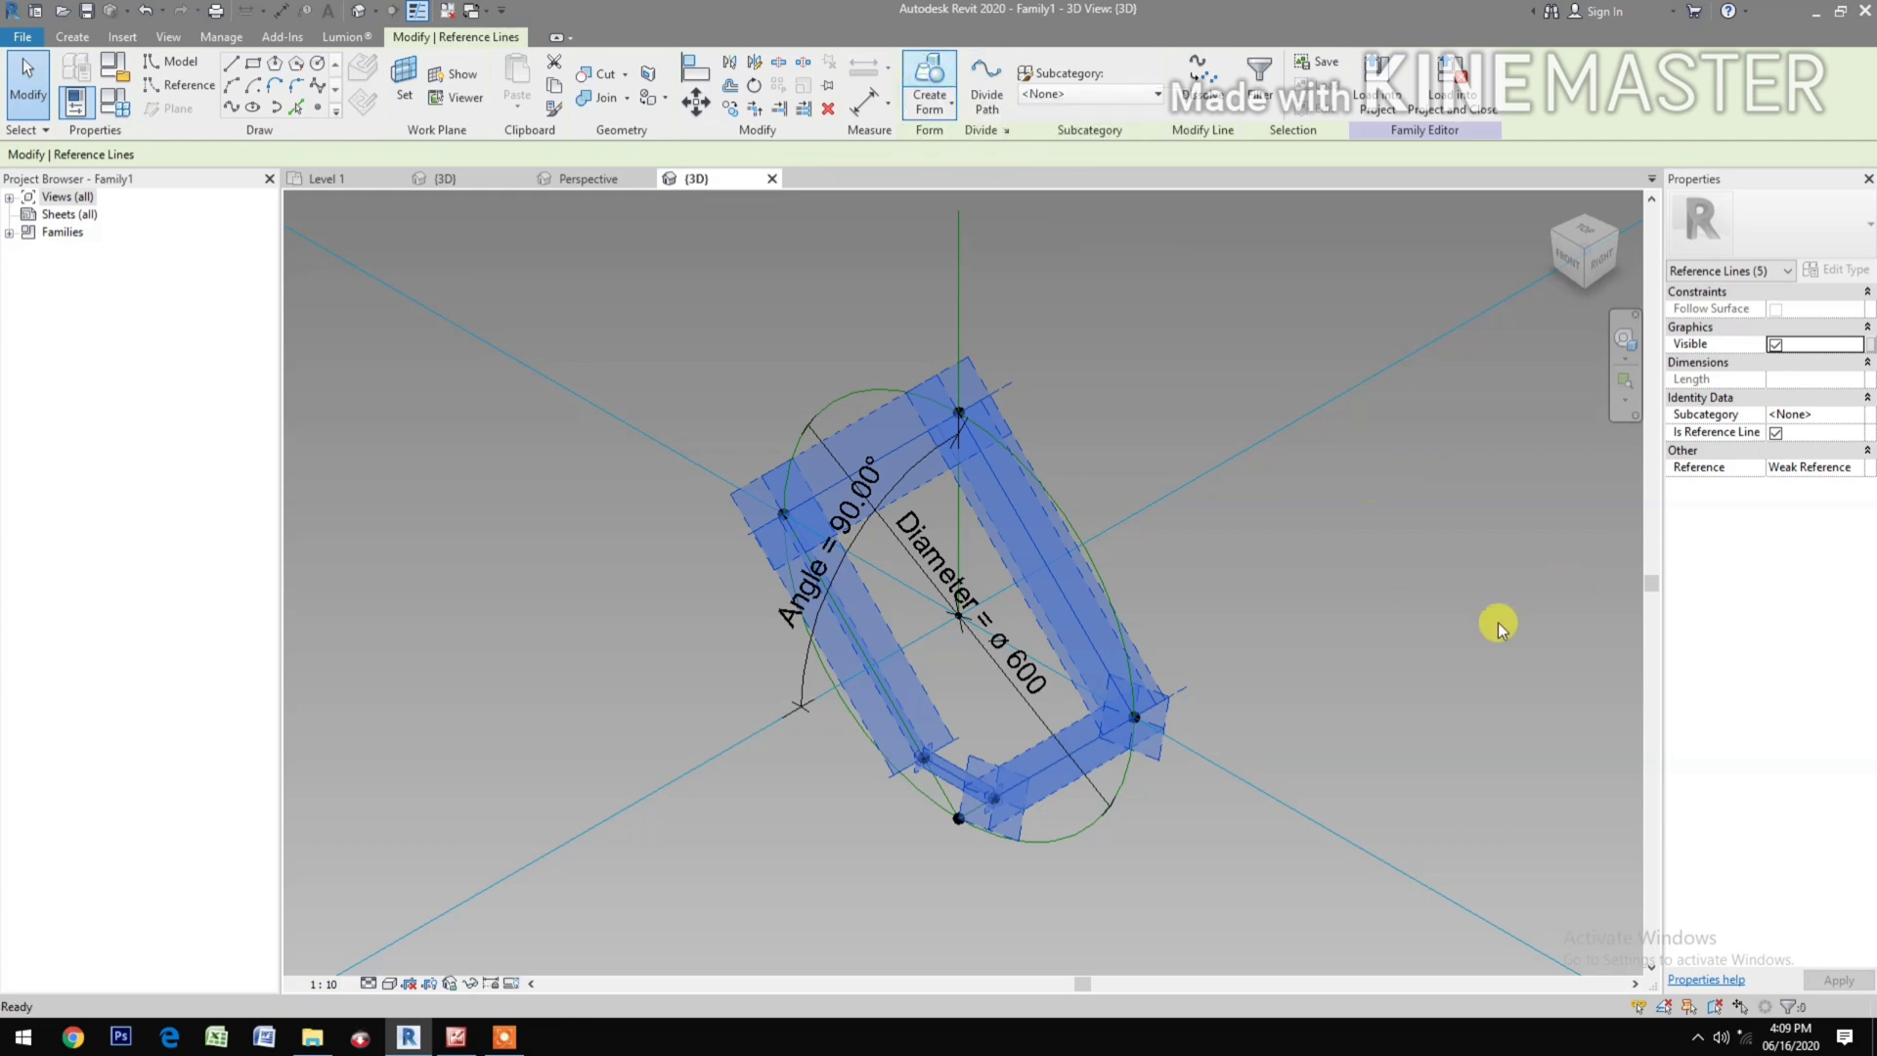
left_click(753, 983)
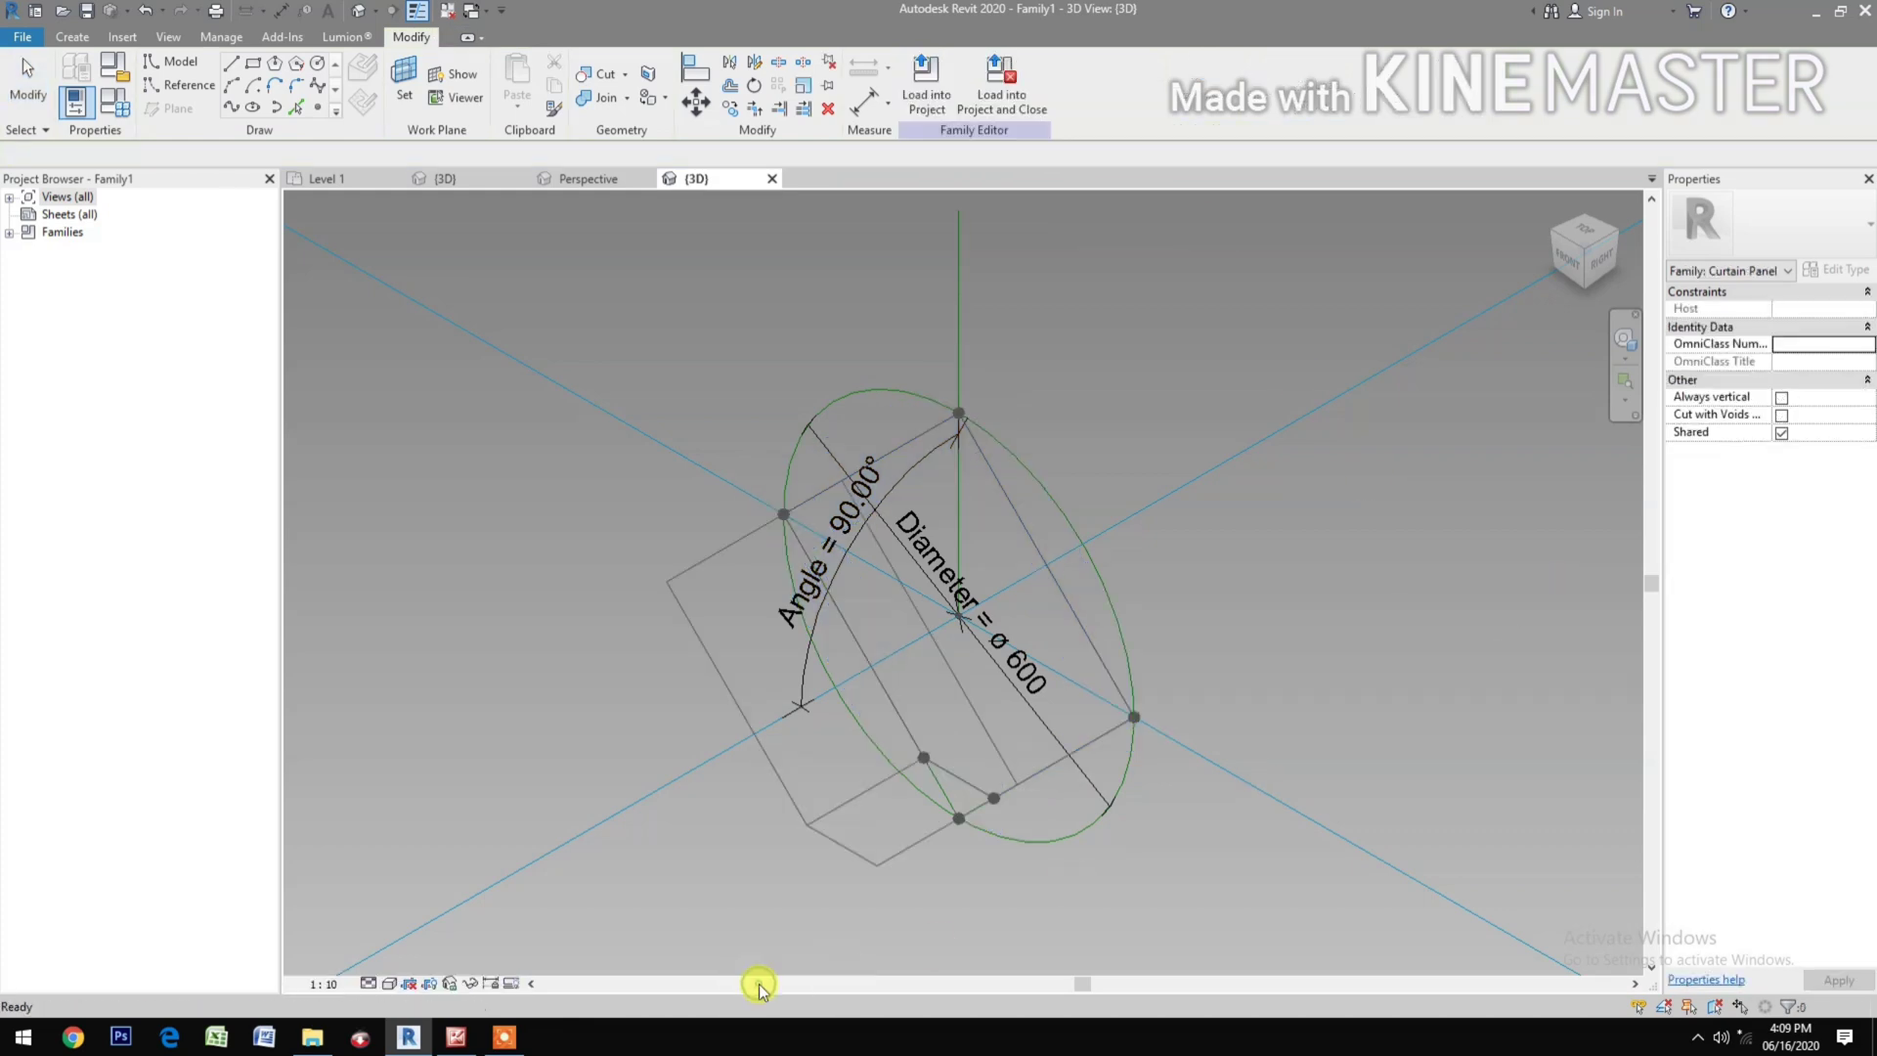
Step: Give the surface form 25 positive and 25 negative offsets for 50 total thickness
left_click(1019, 777)
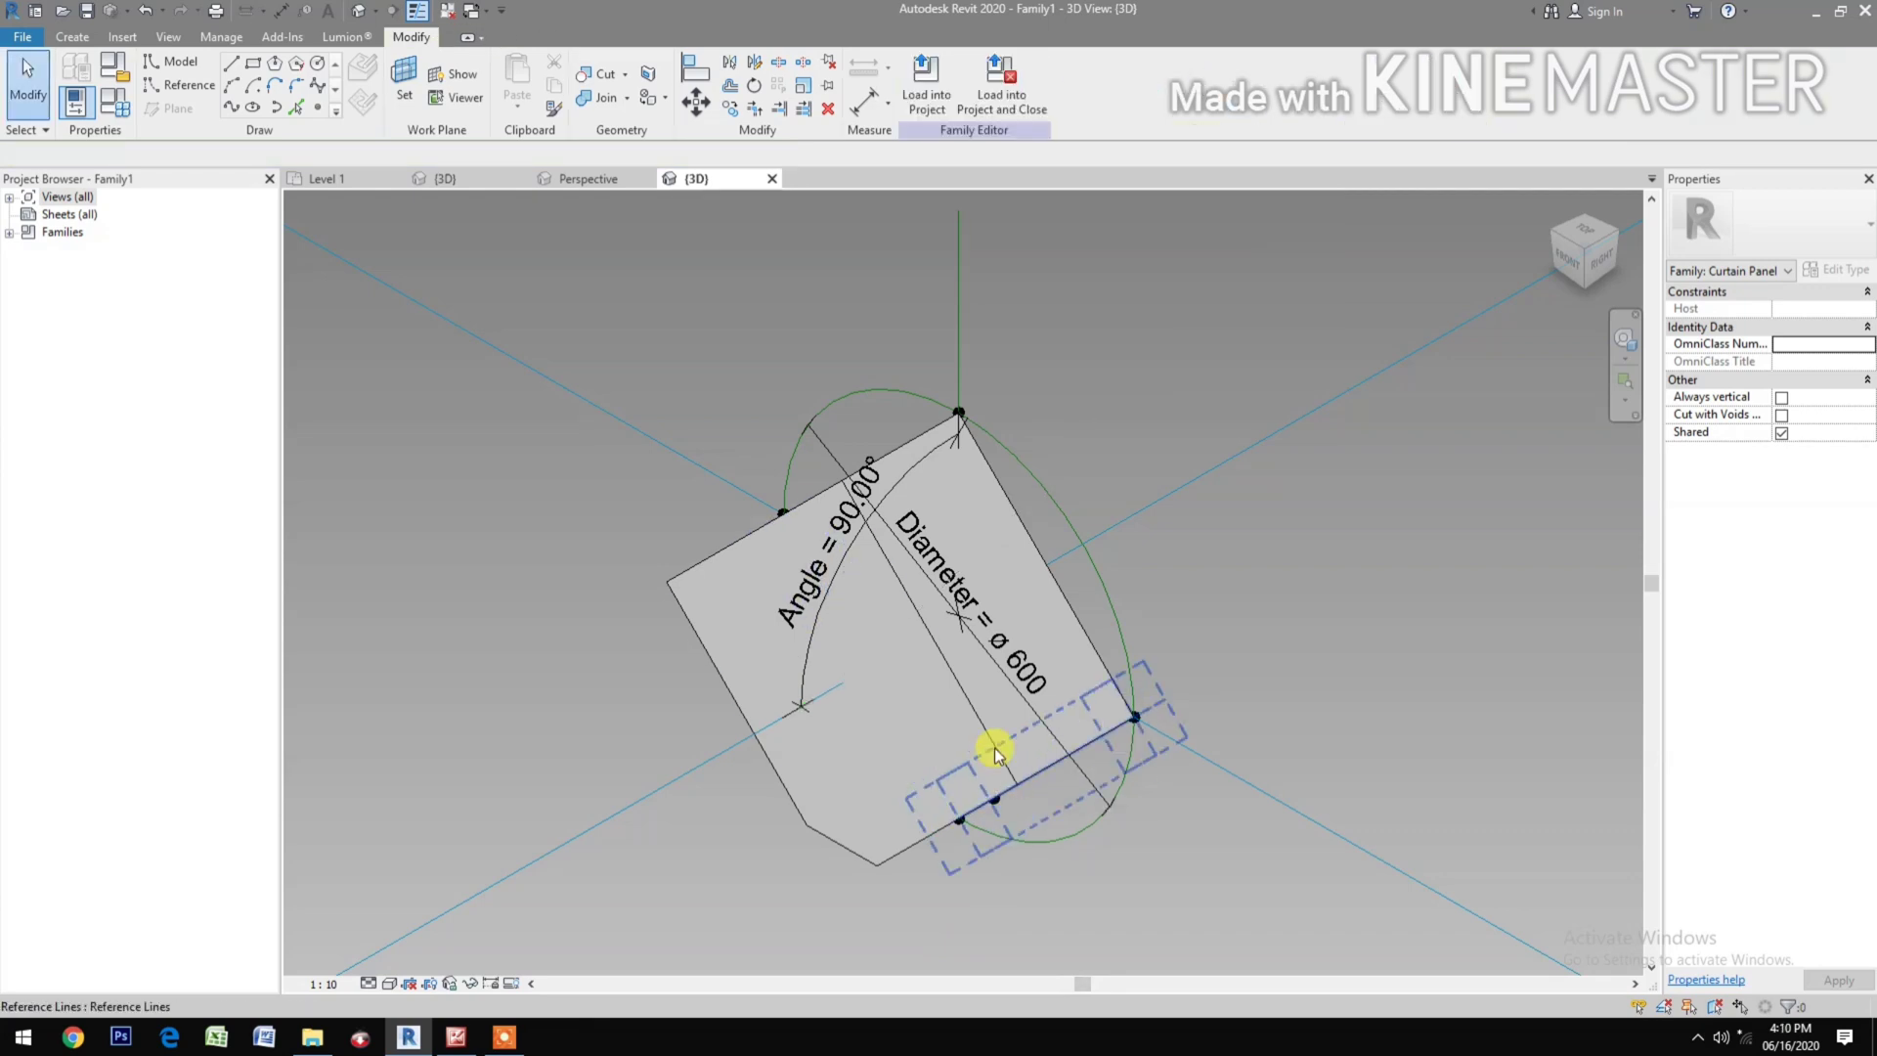
left_click(994, 750)
left_click(990, 743)
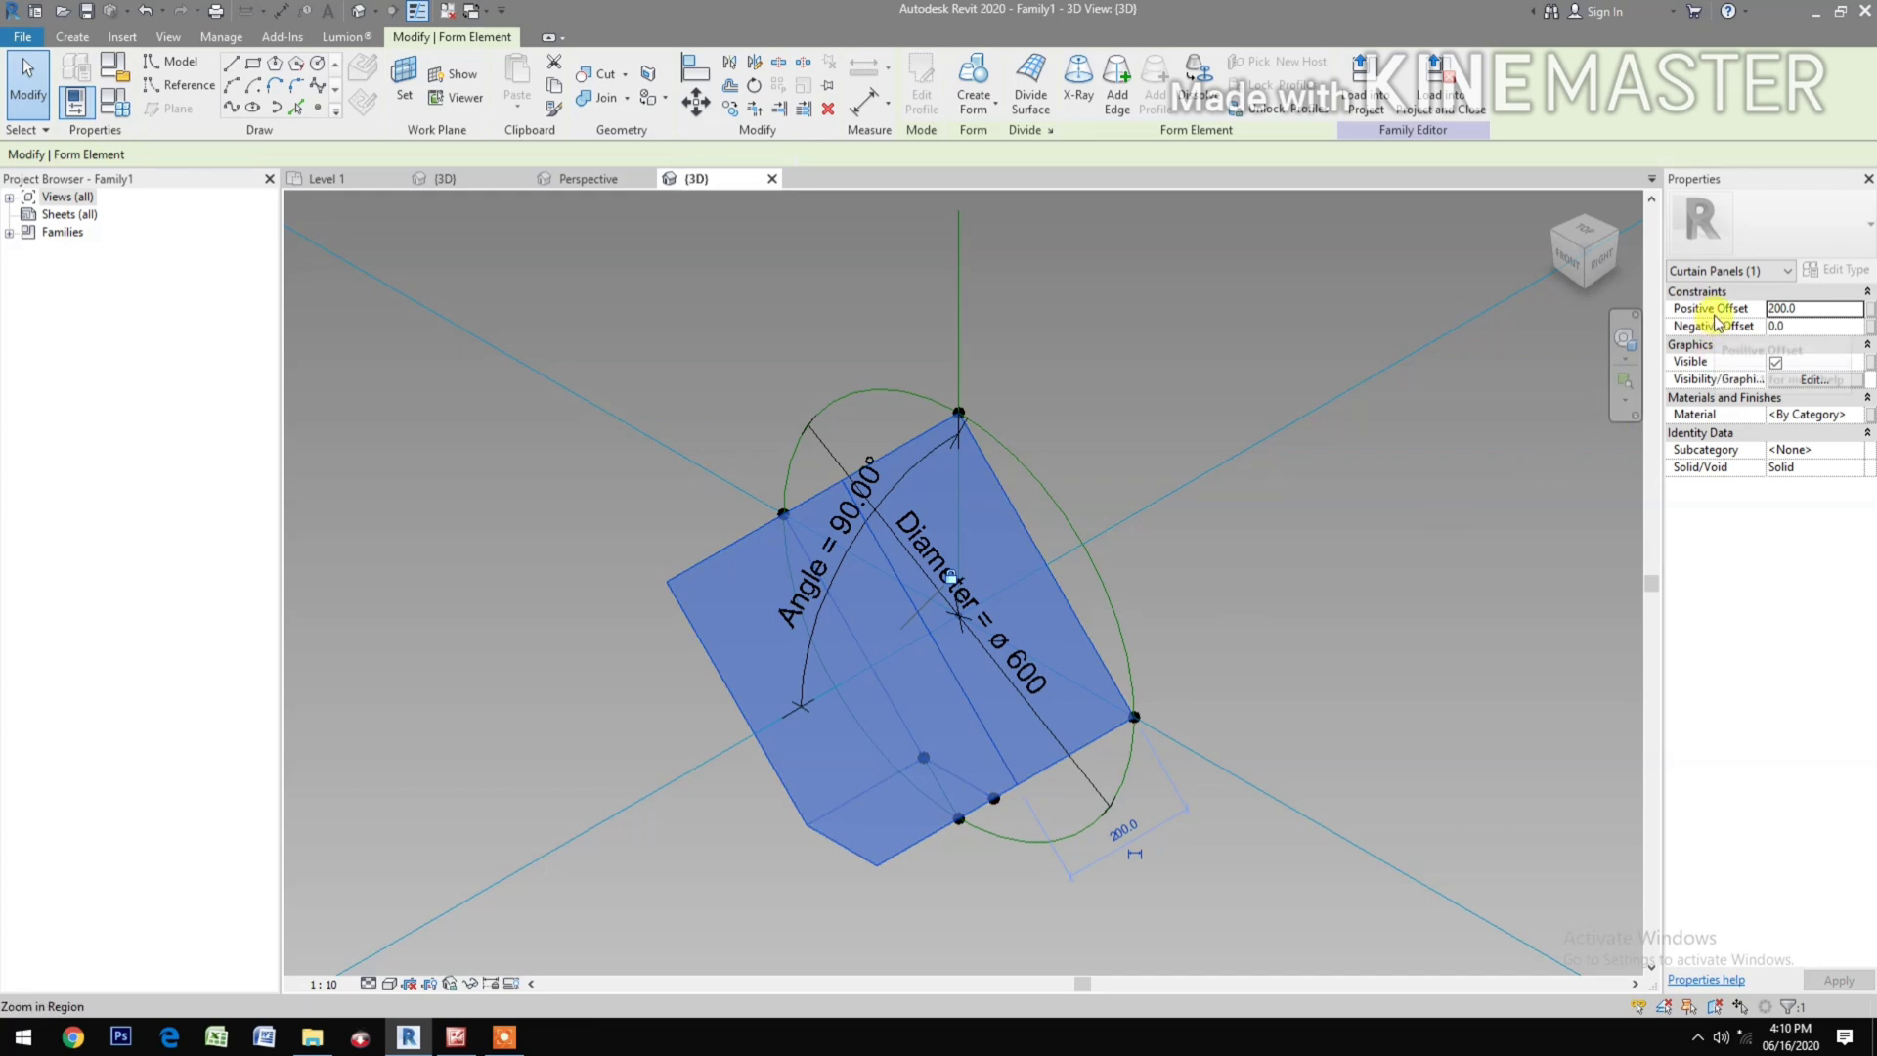
left_click(1816, 306)
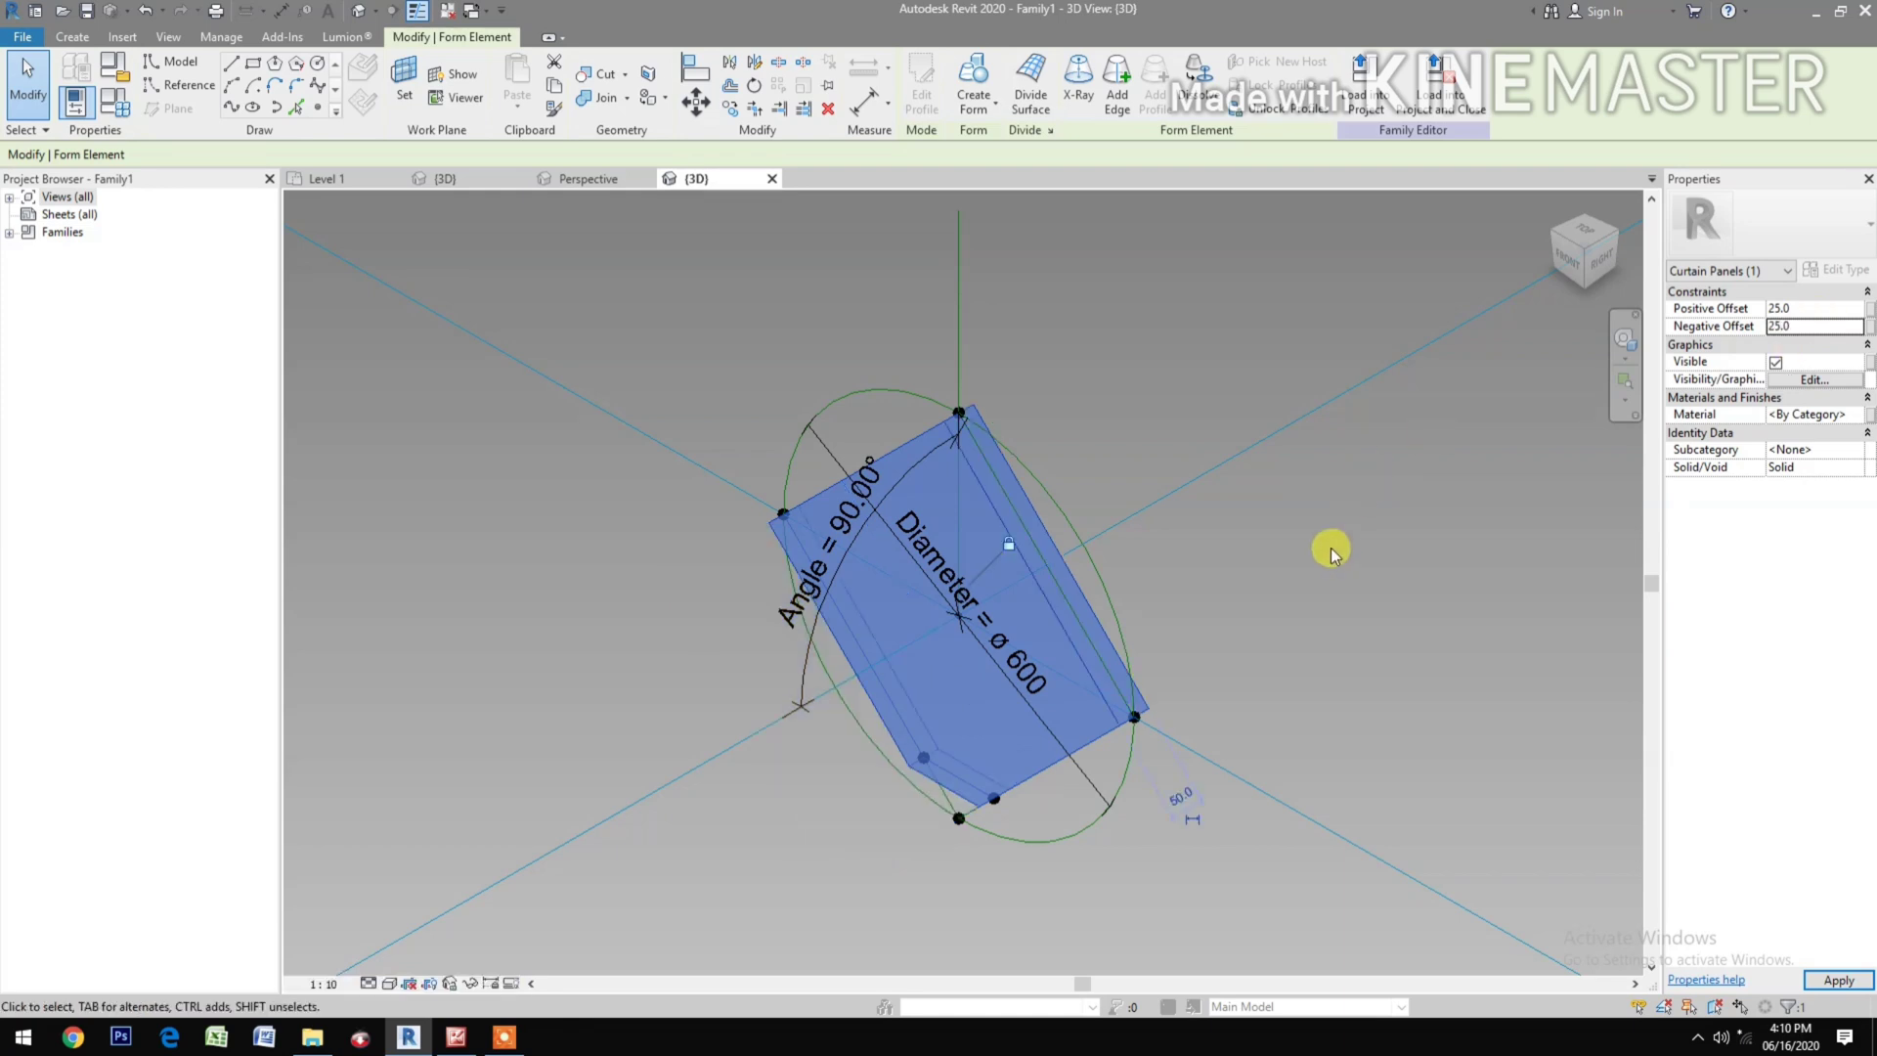
left_click(1353, 599)
scroll(1166, 863, "down", 3)
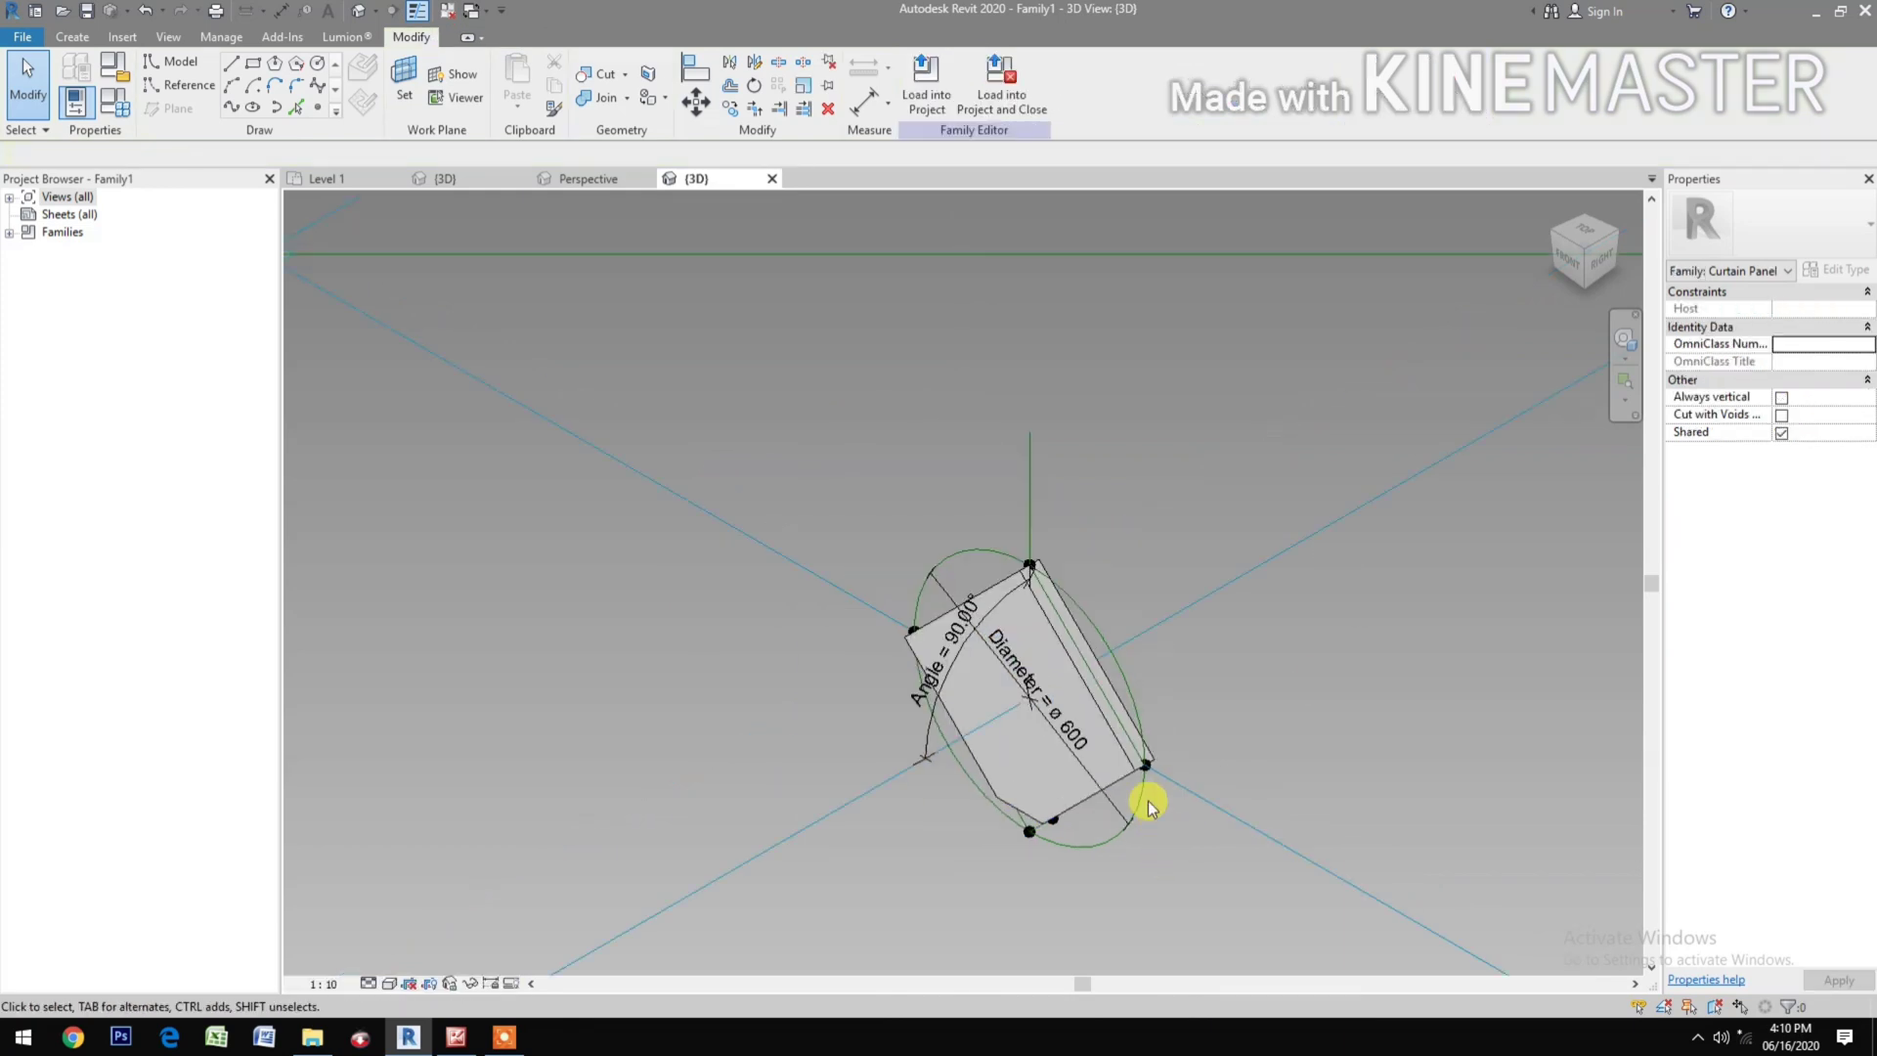
scroll(1144, 788, "down", 3)
mouse_move(1152, 802)
middle_mouse_down()
mouse_move(1179, 806)
mouse_move(1131, 825)
middle_mouse_up()
scroll(1131, 825, "up", 2)
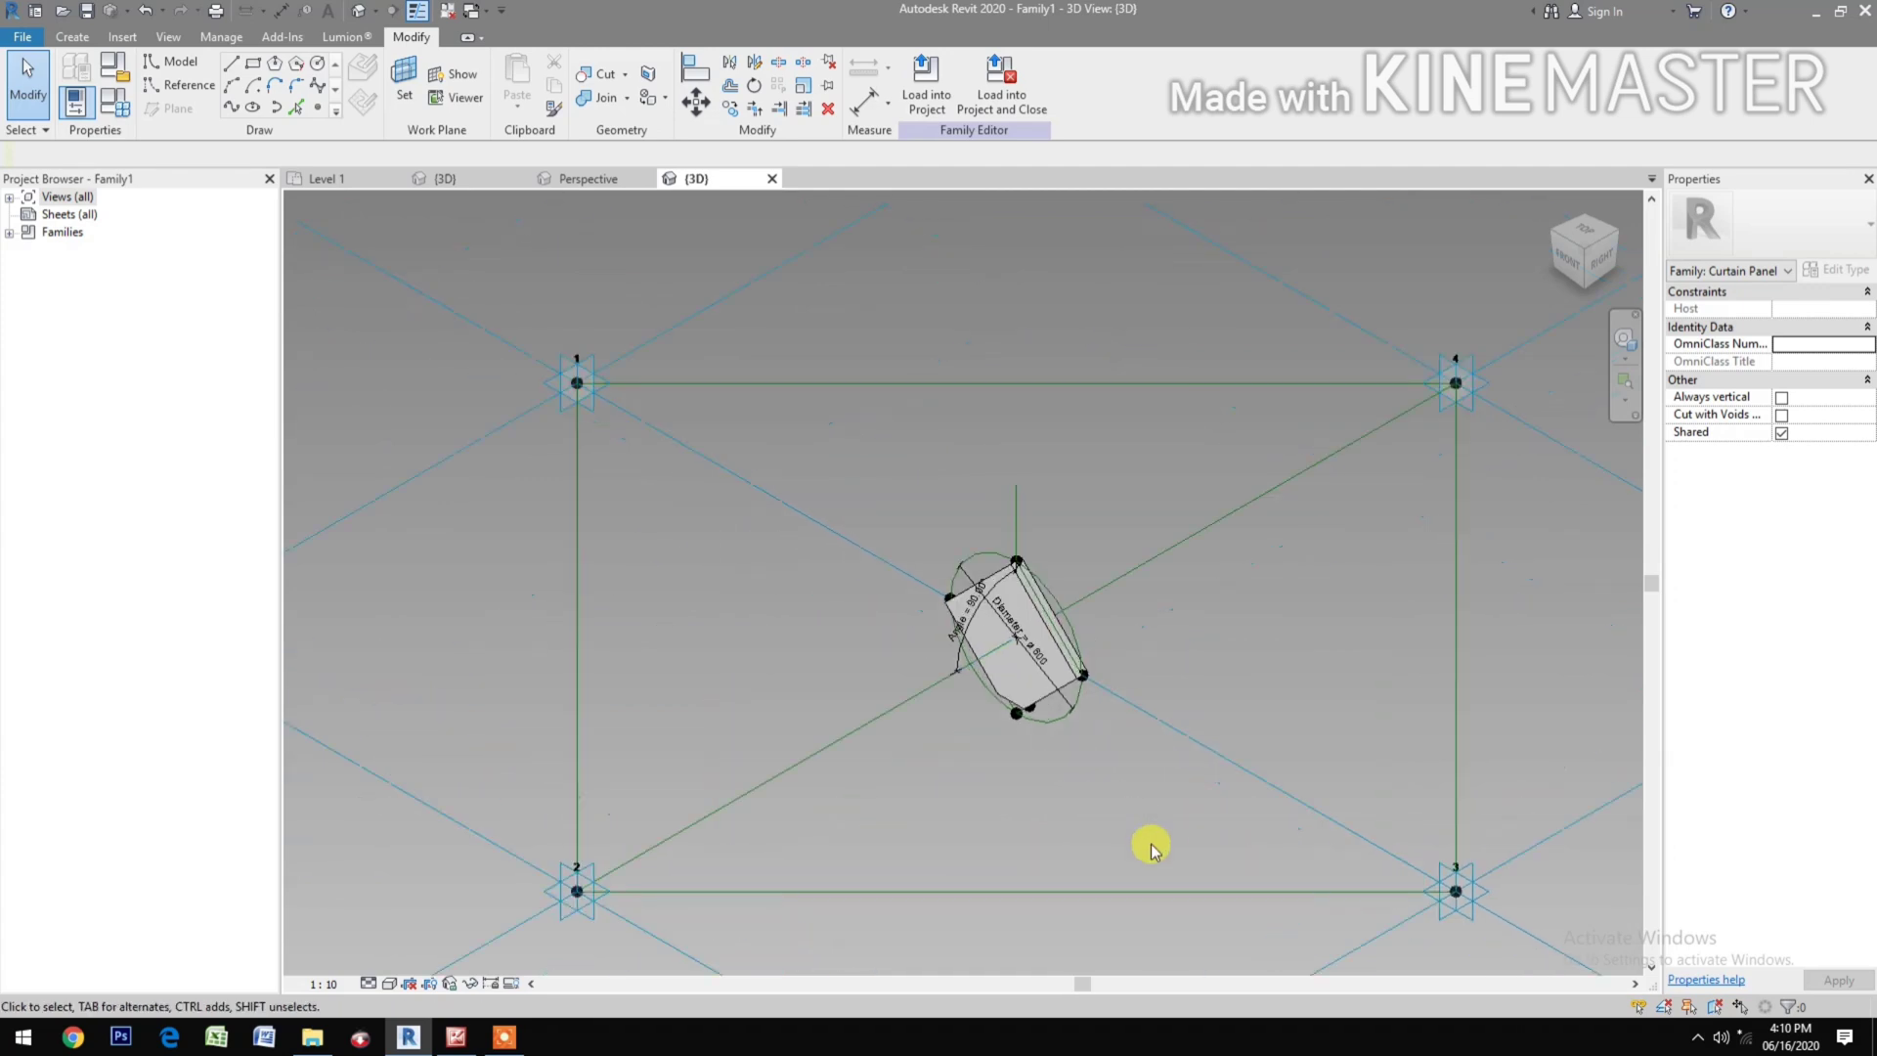
left_click(122, 115)
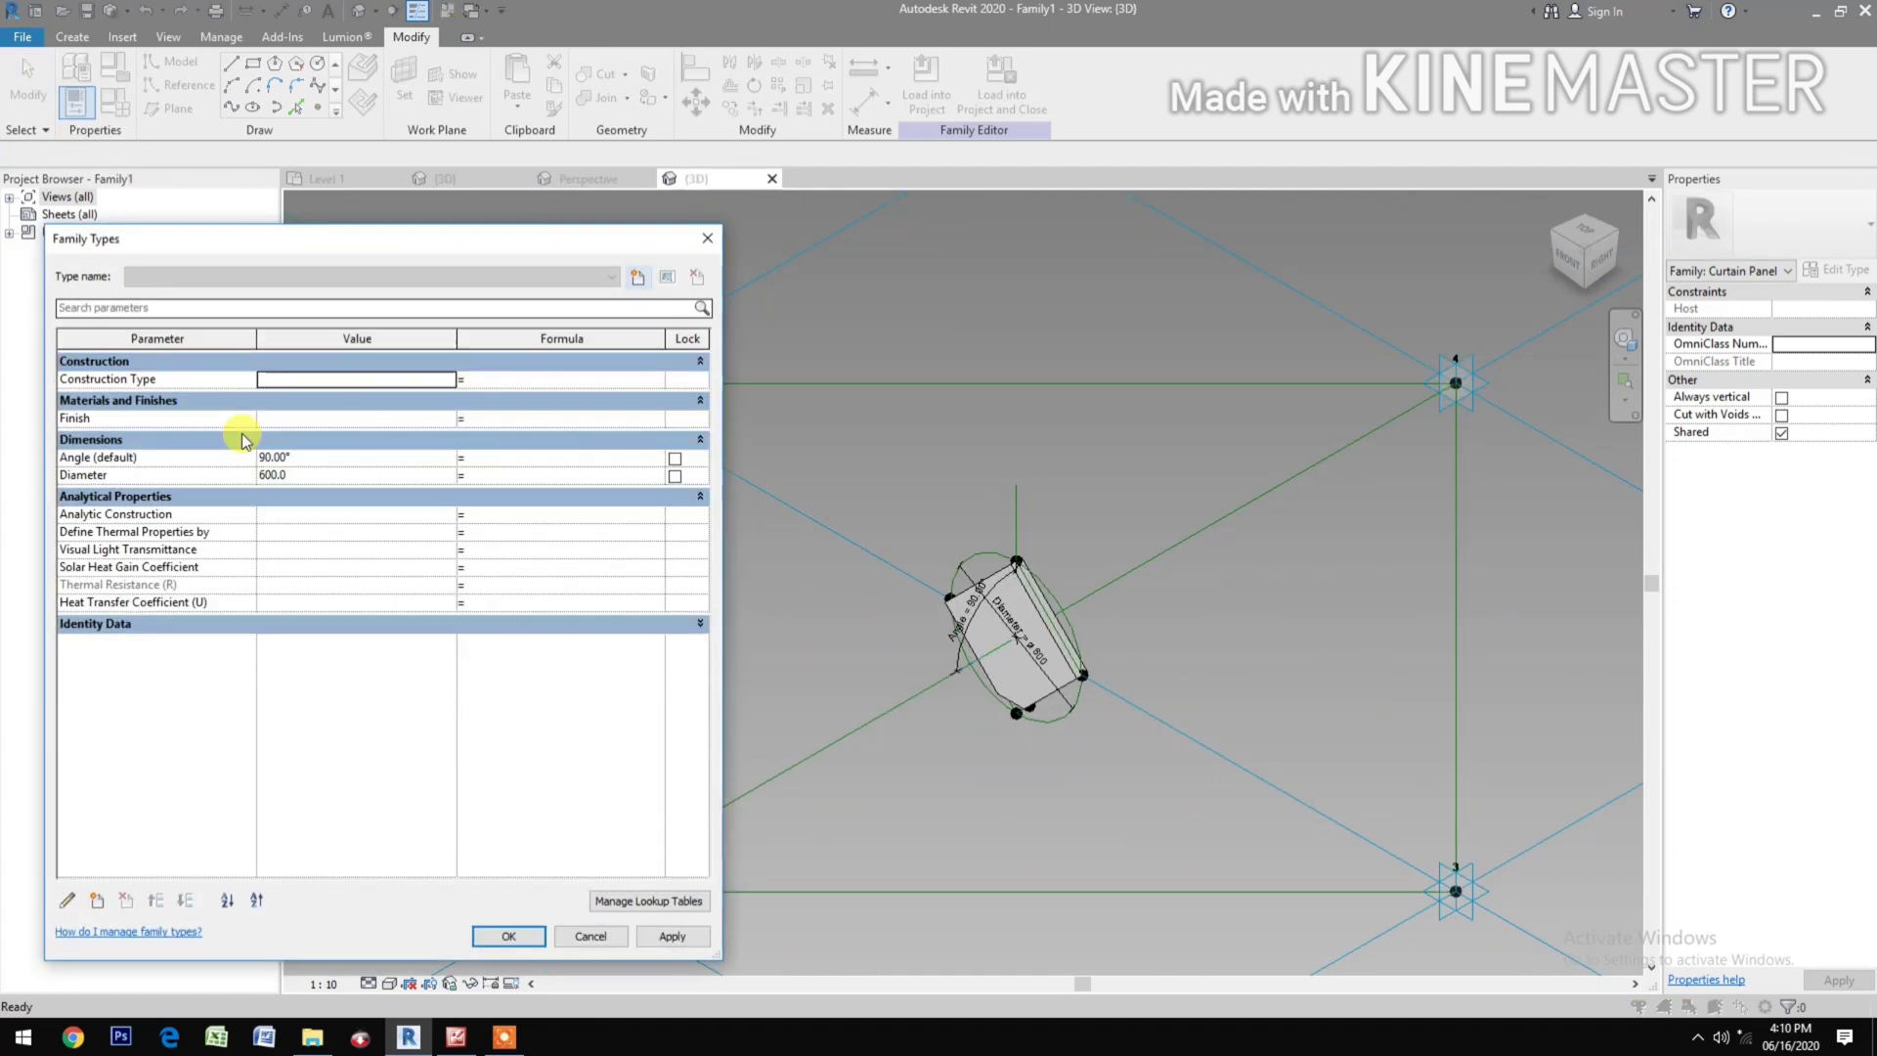
left_click(345, 461)
type("1")
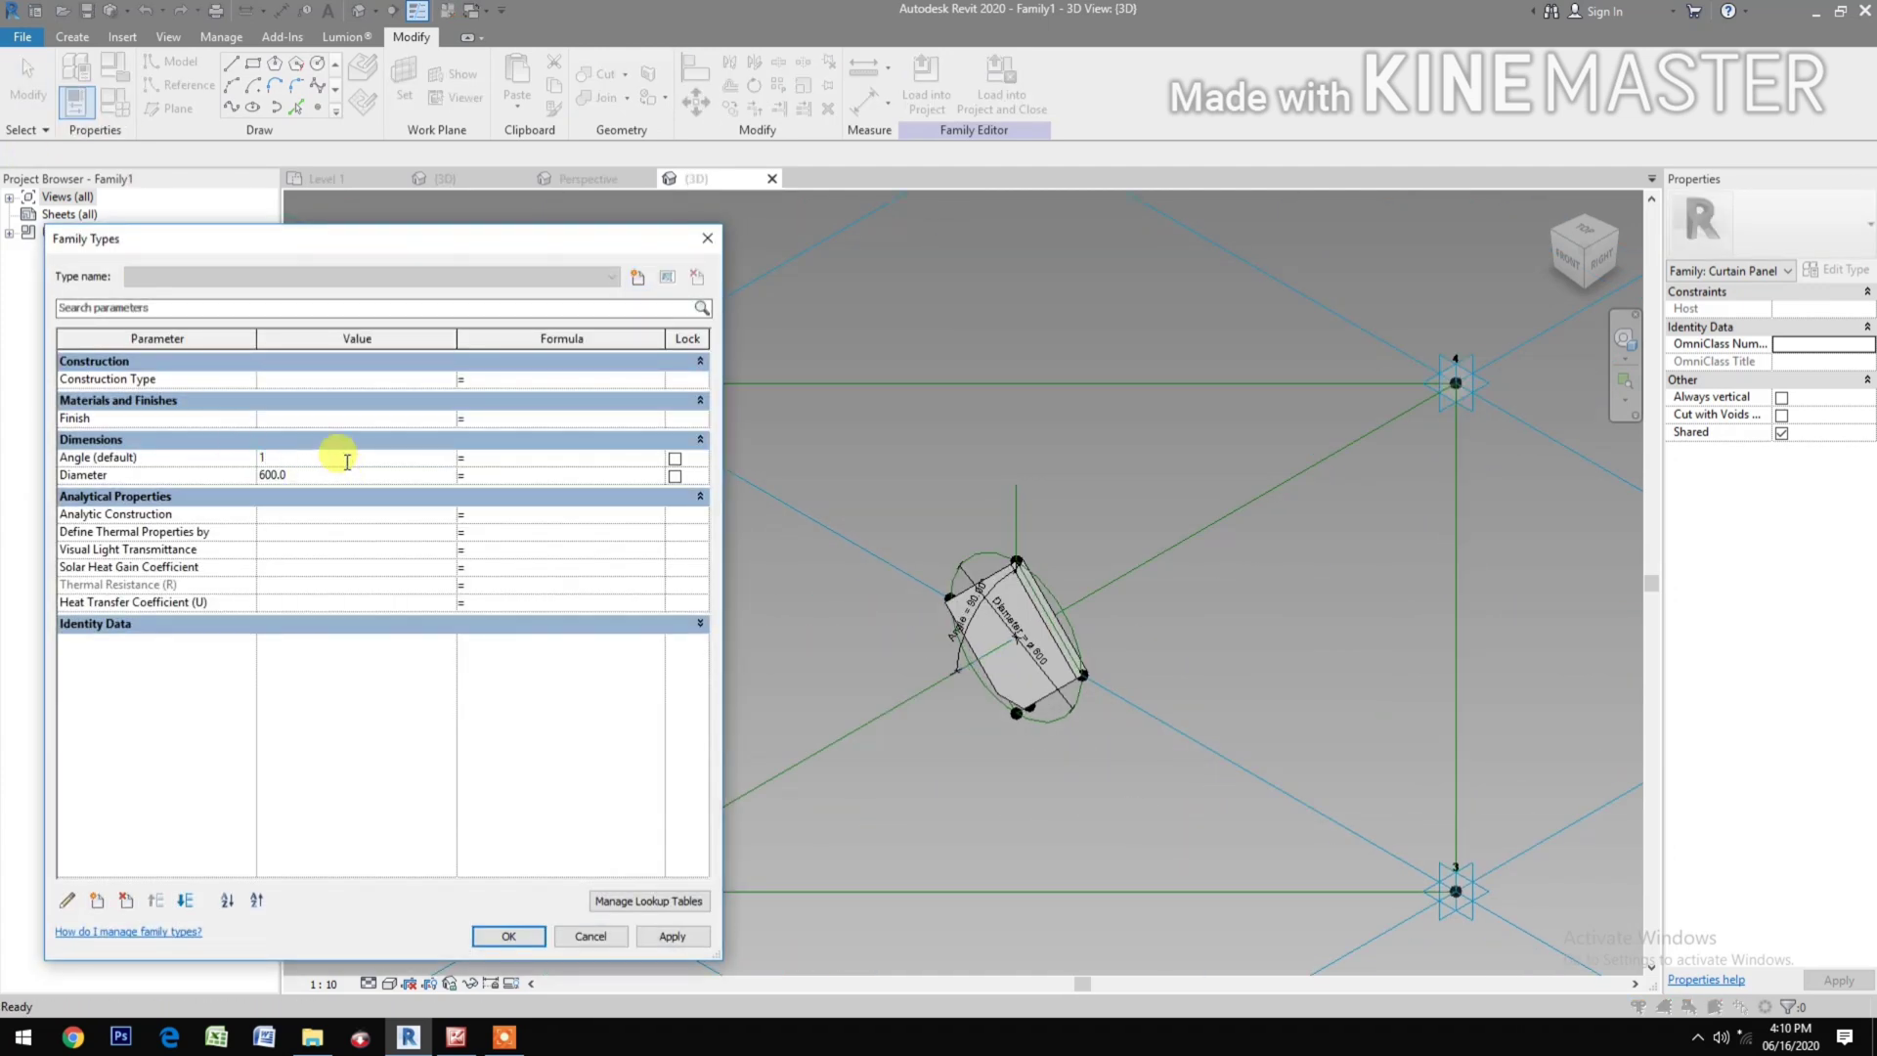
type("70")
left_click(670, 936)
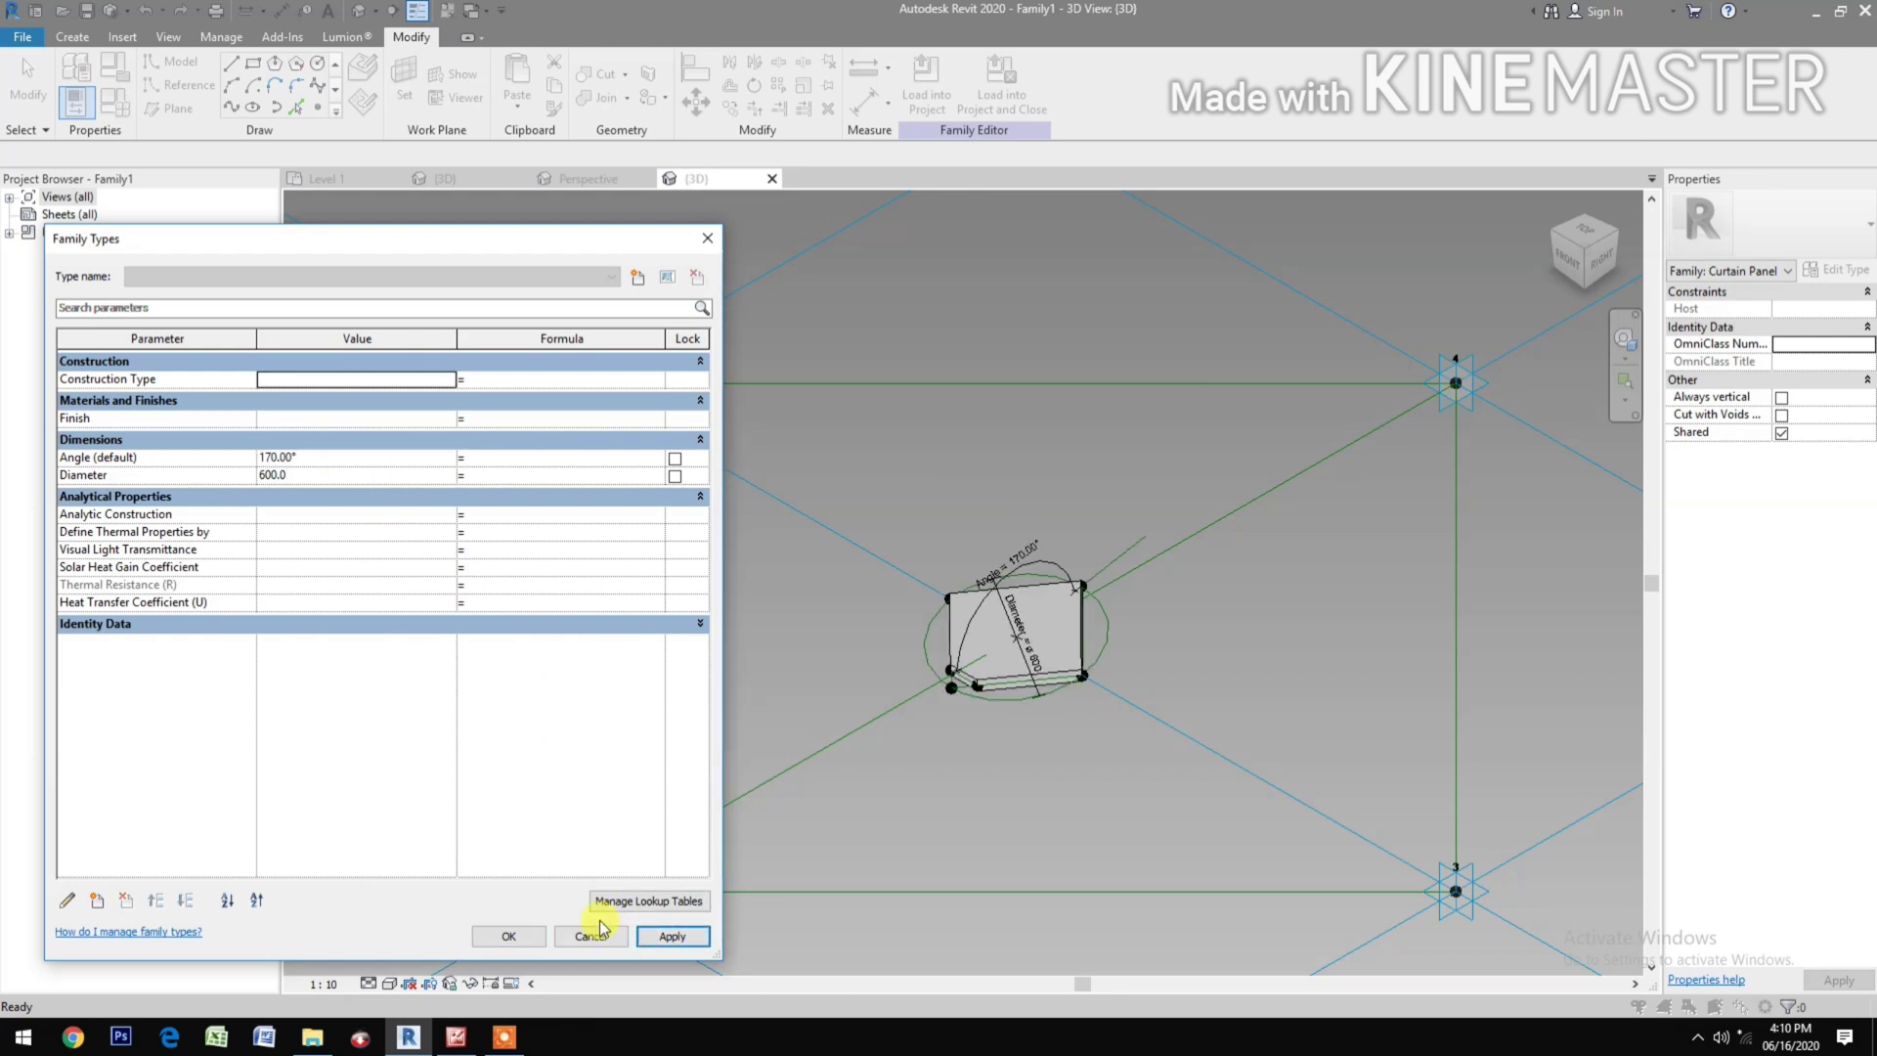
left_click(390, 459)
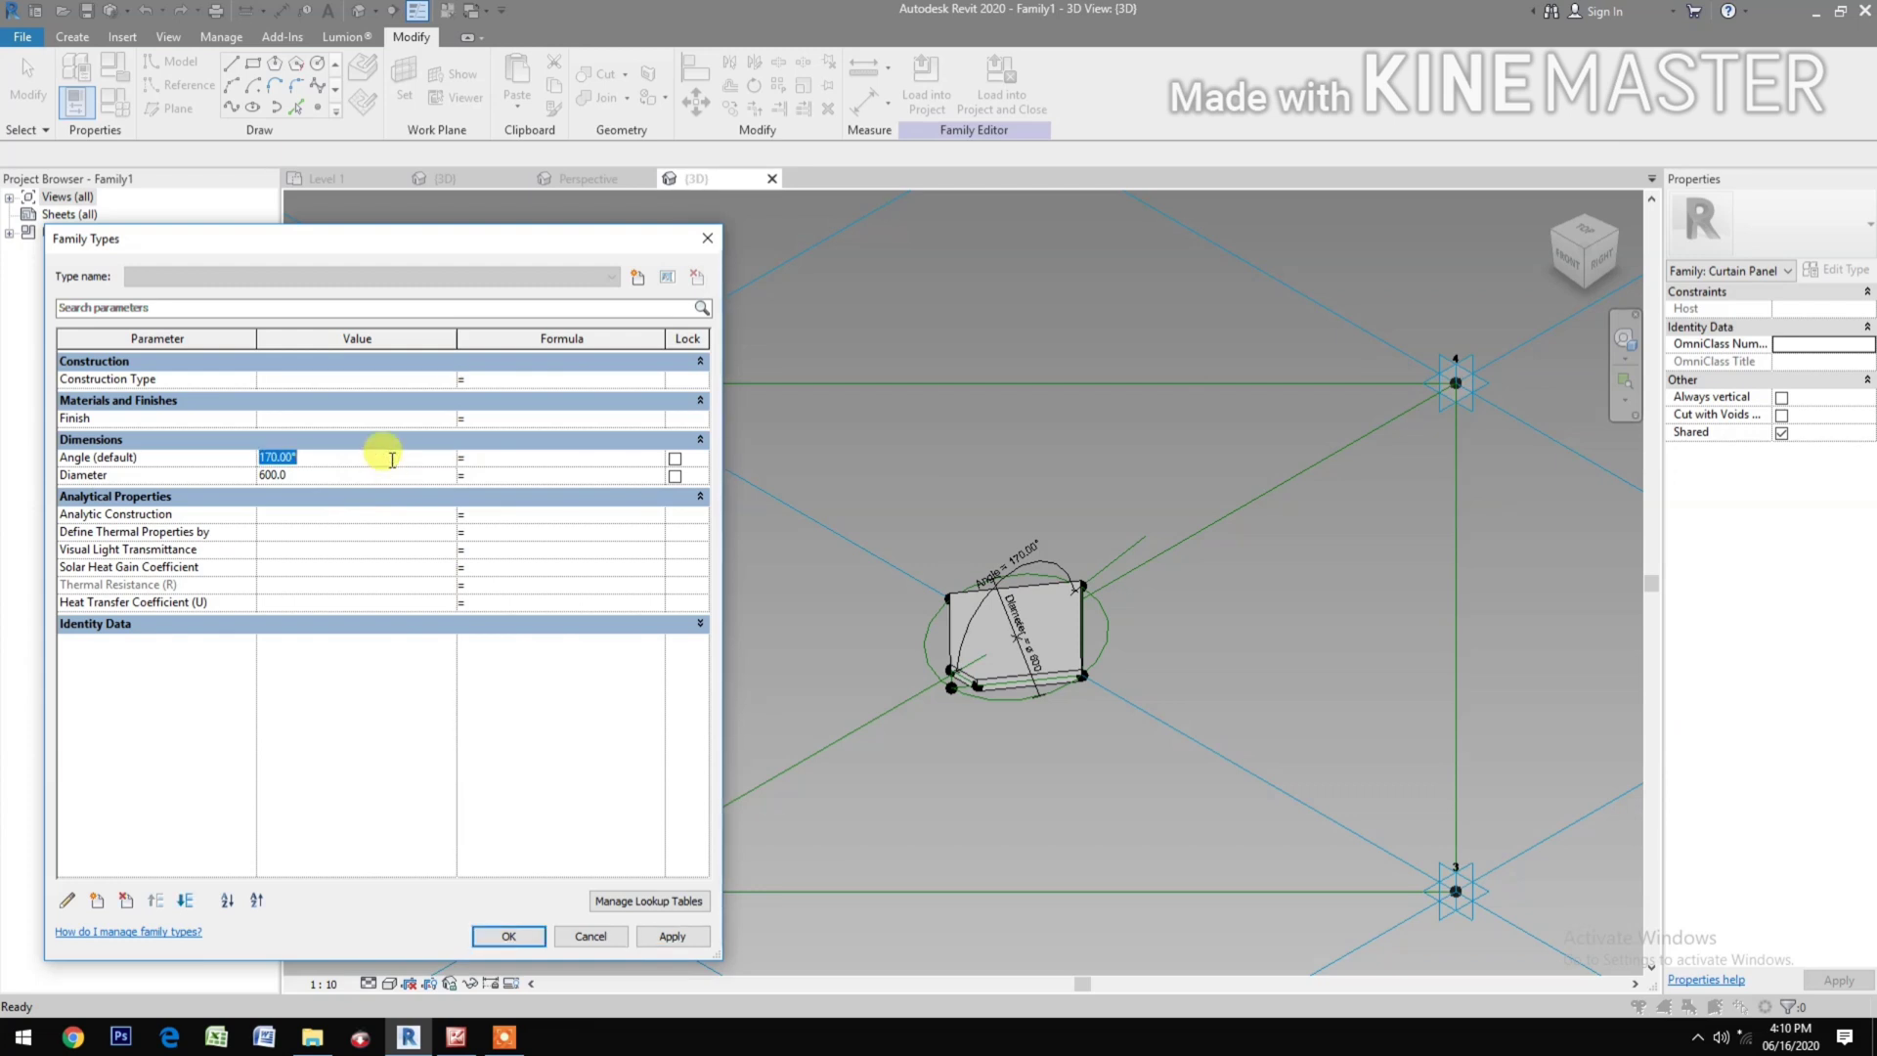
type("30")
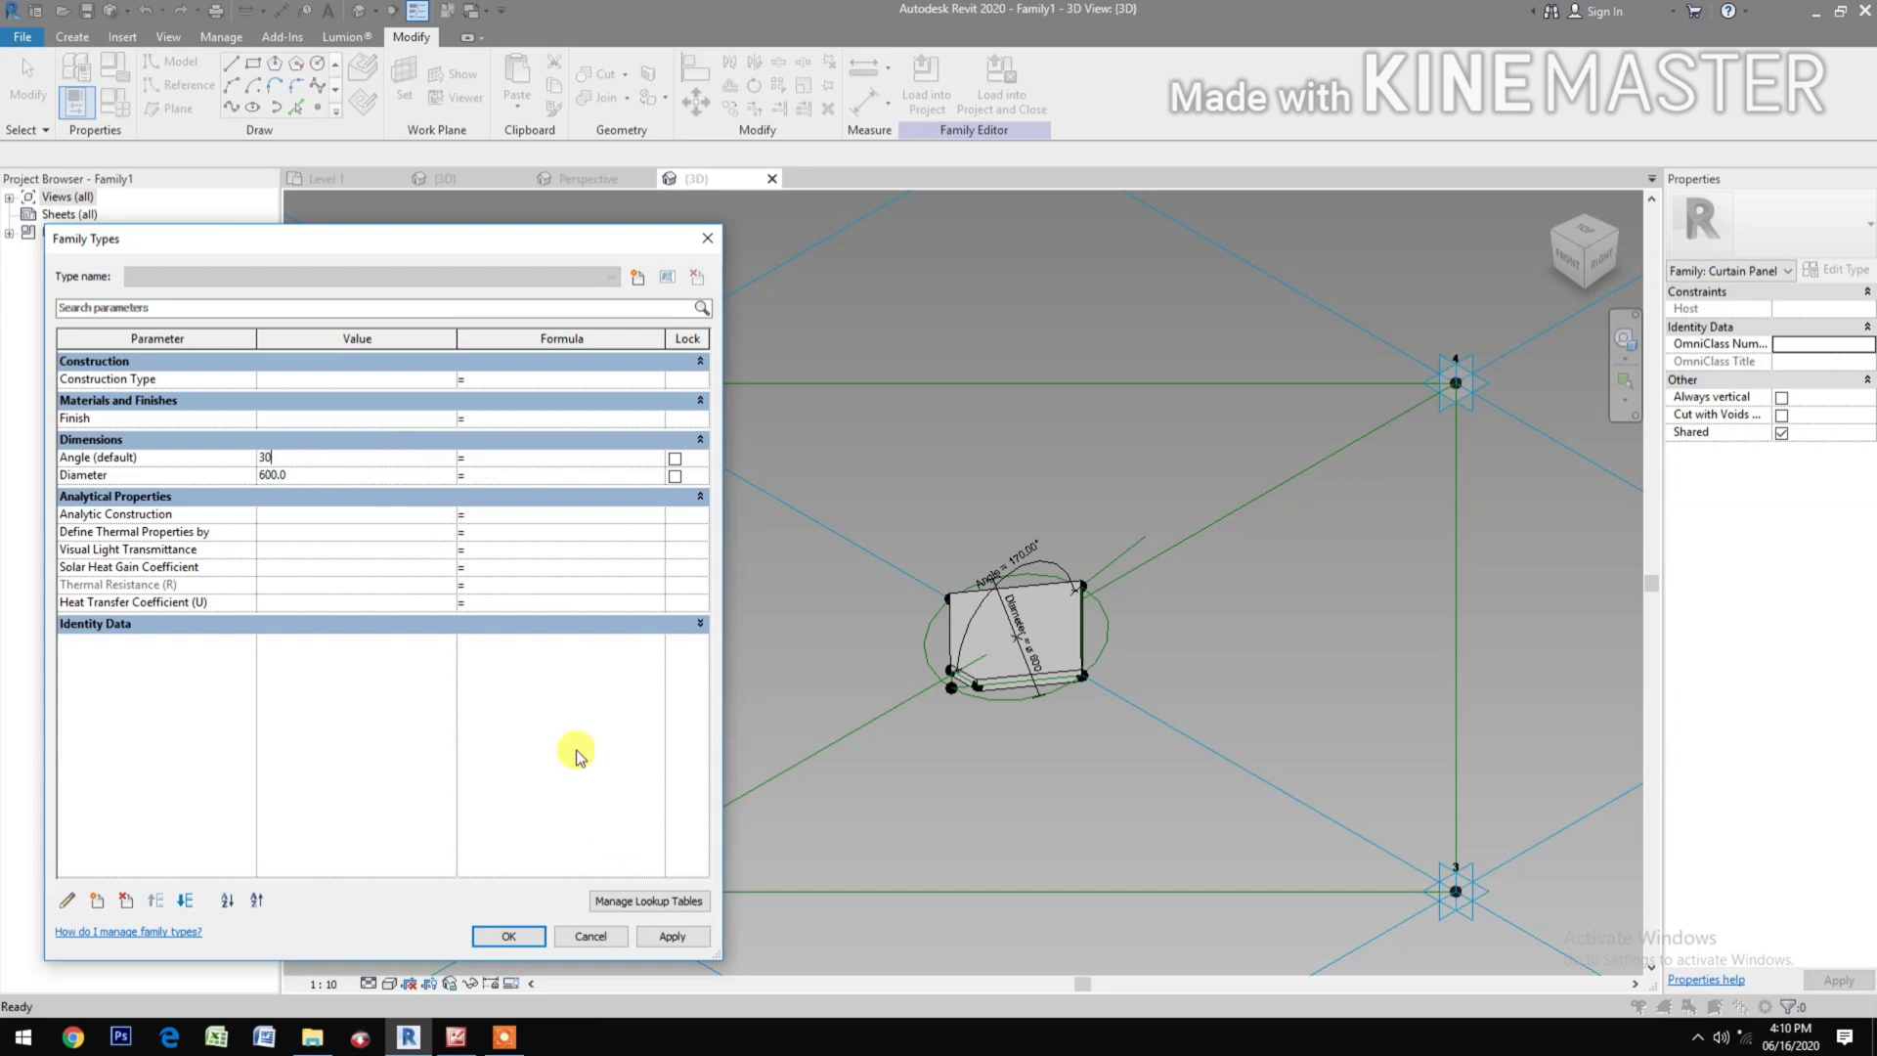
left_click(687, 944)
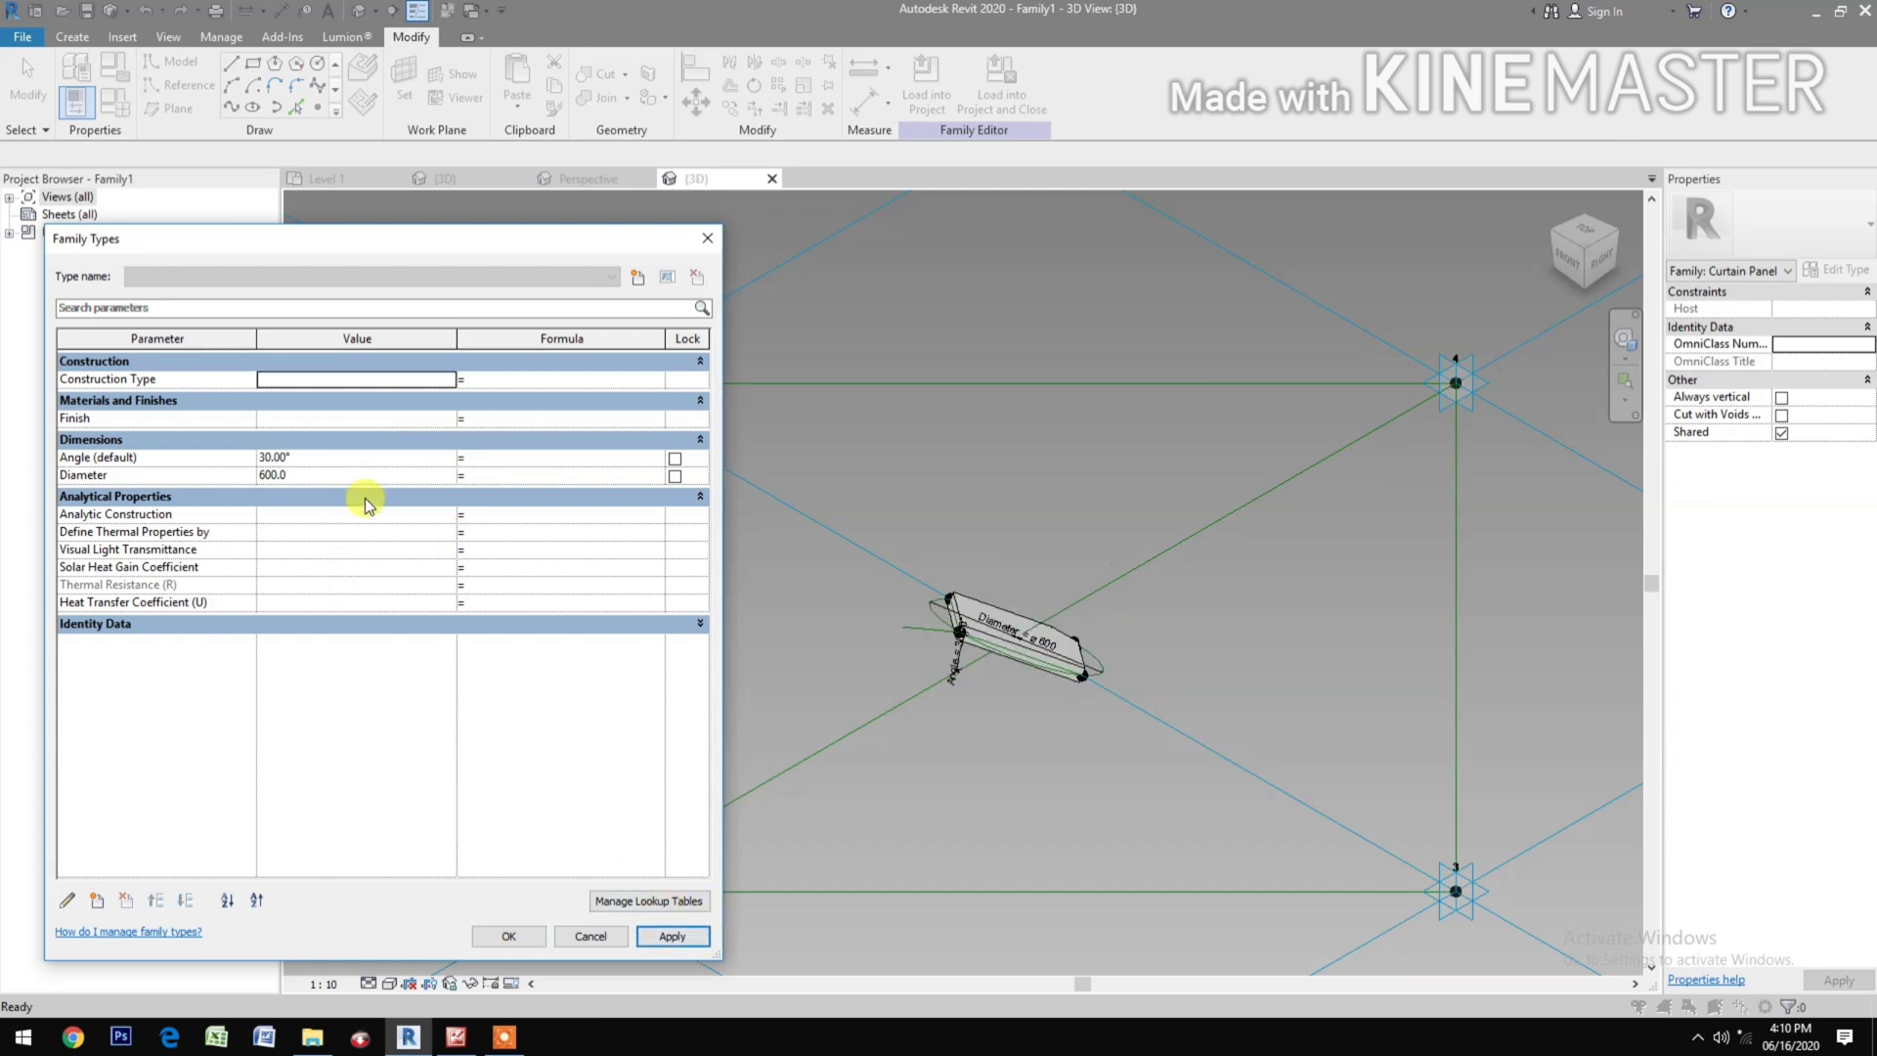
left_click(357, 462)
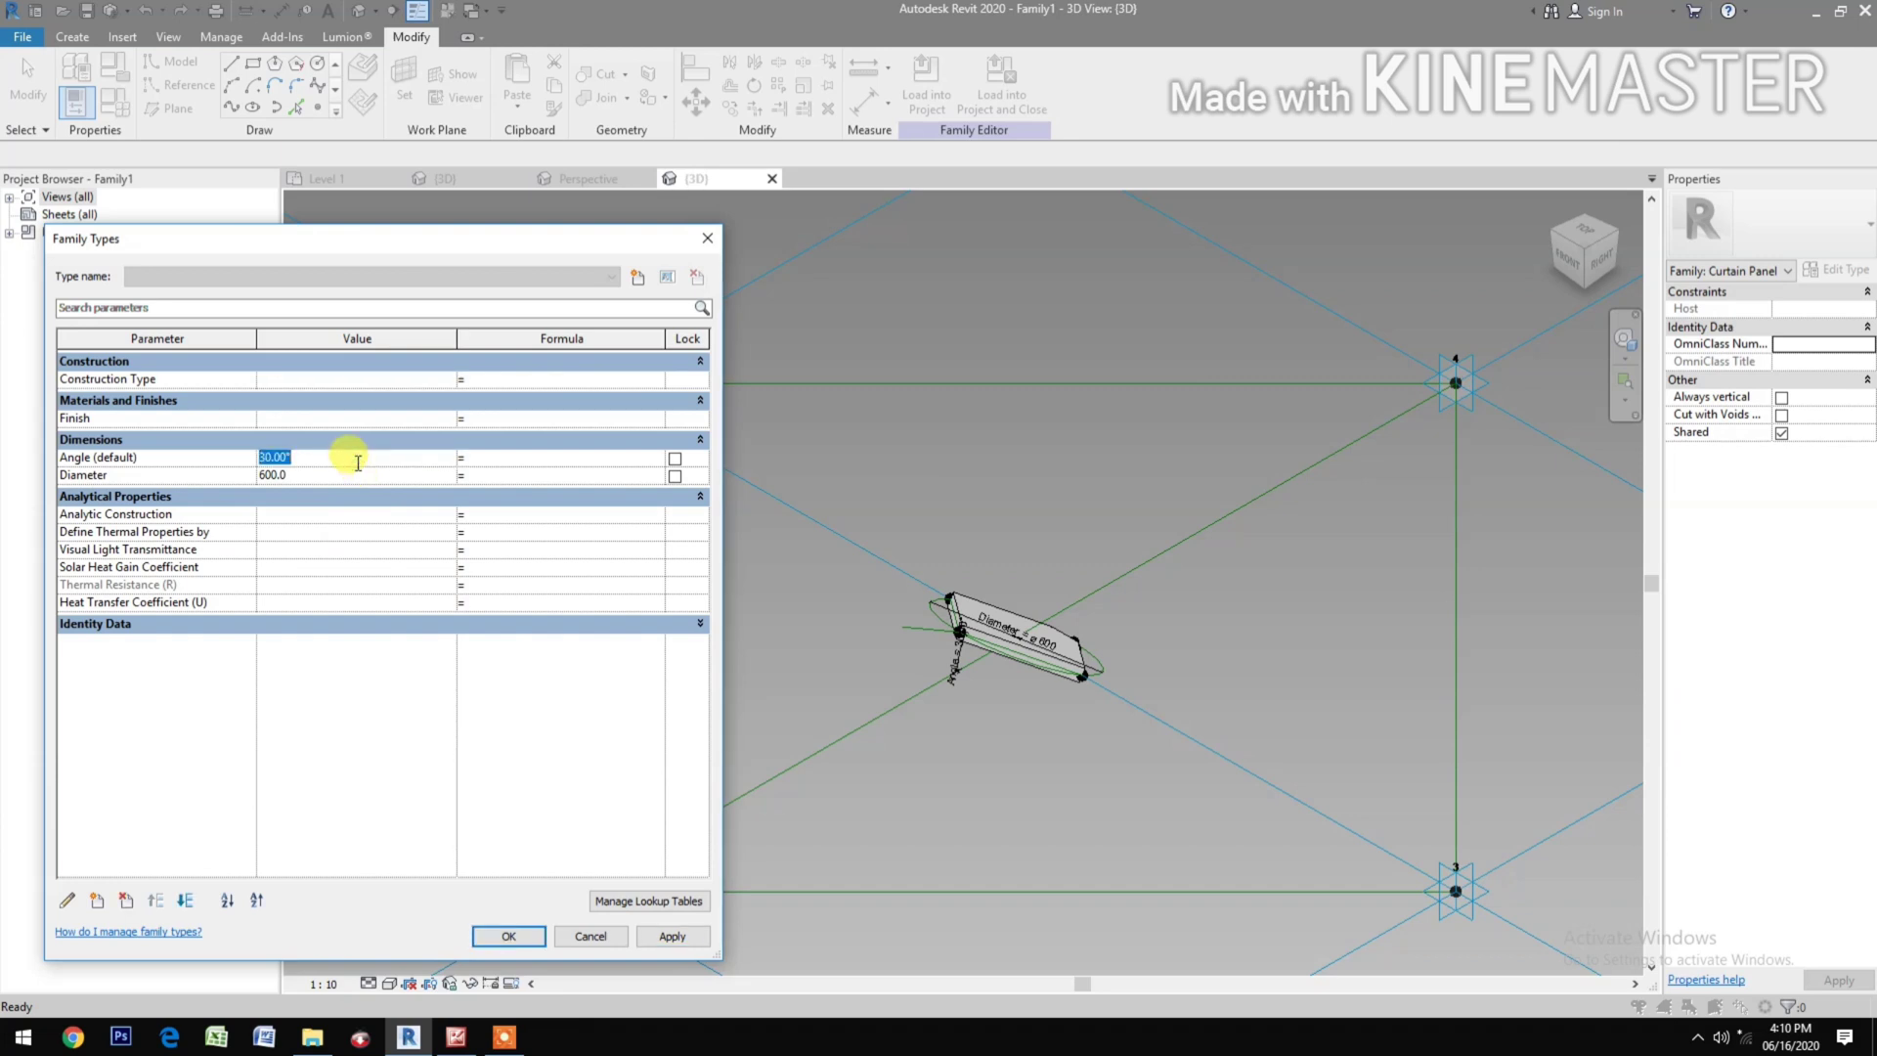
type("180")
left_click(652, 934)
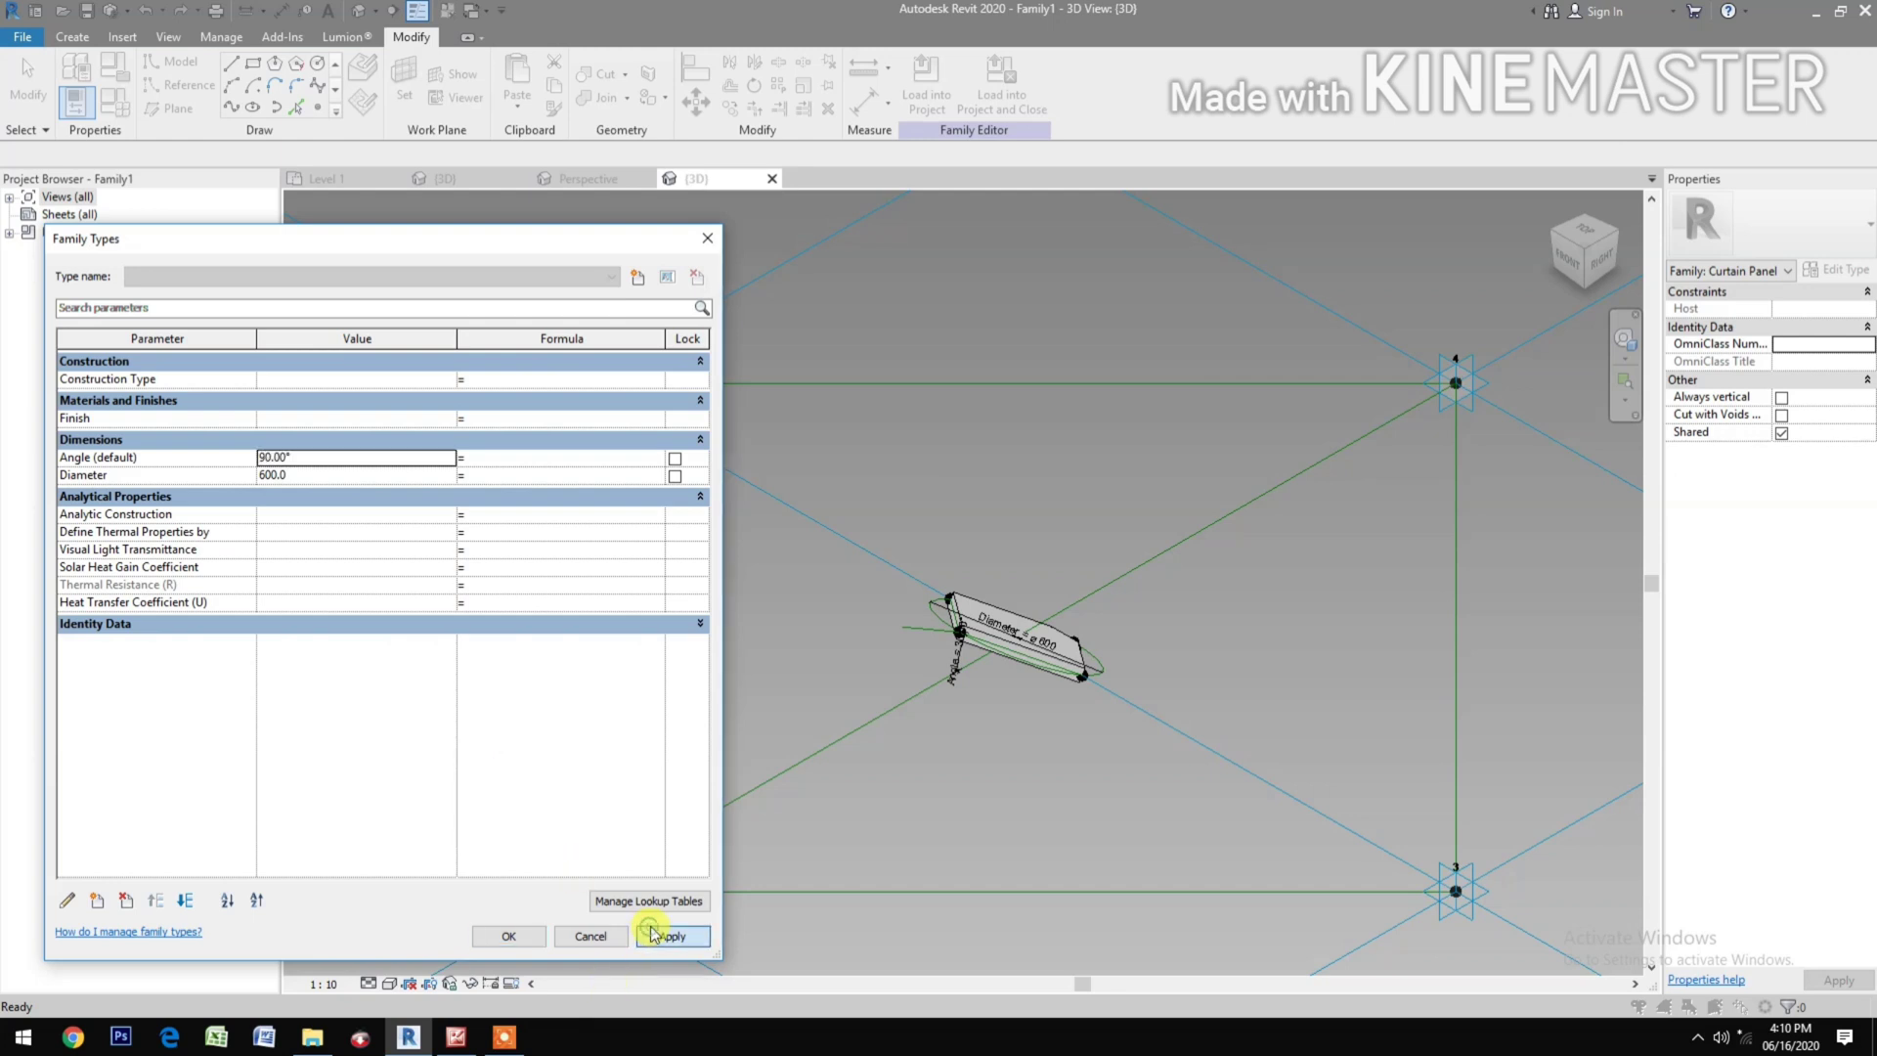
left_click(507, 939)
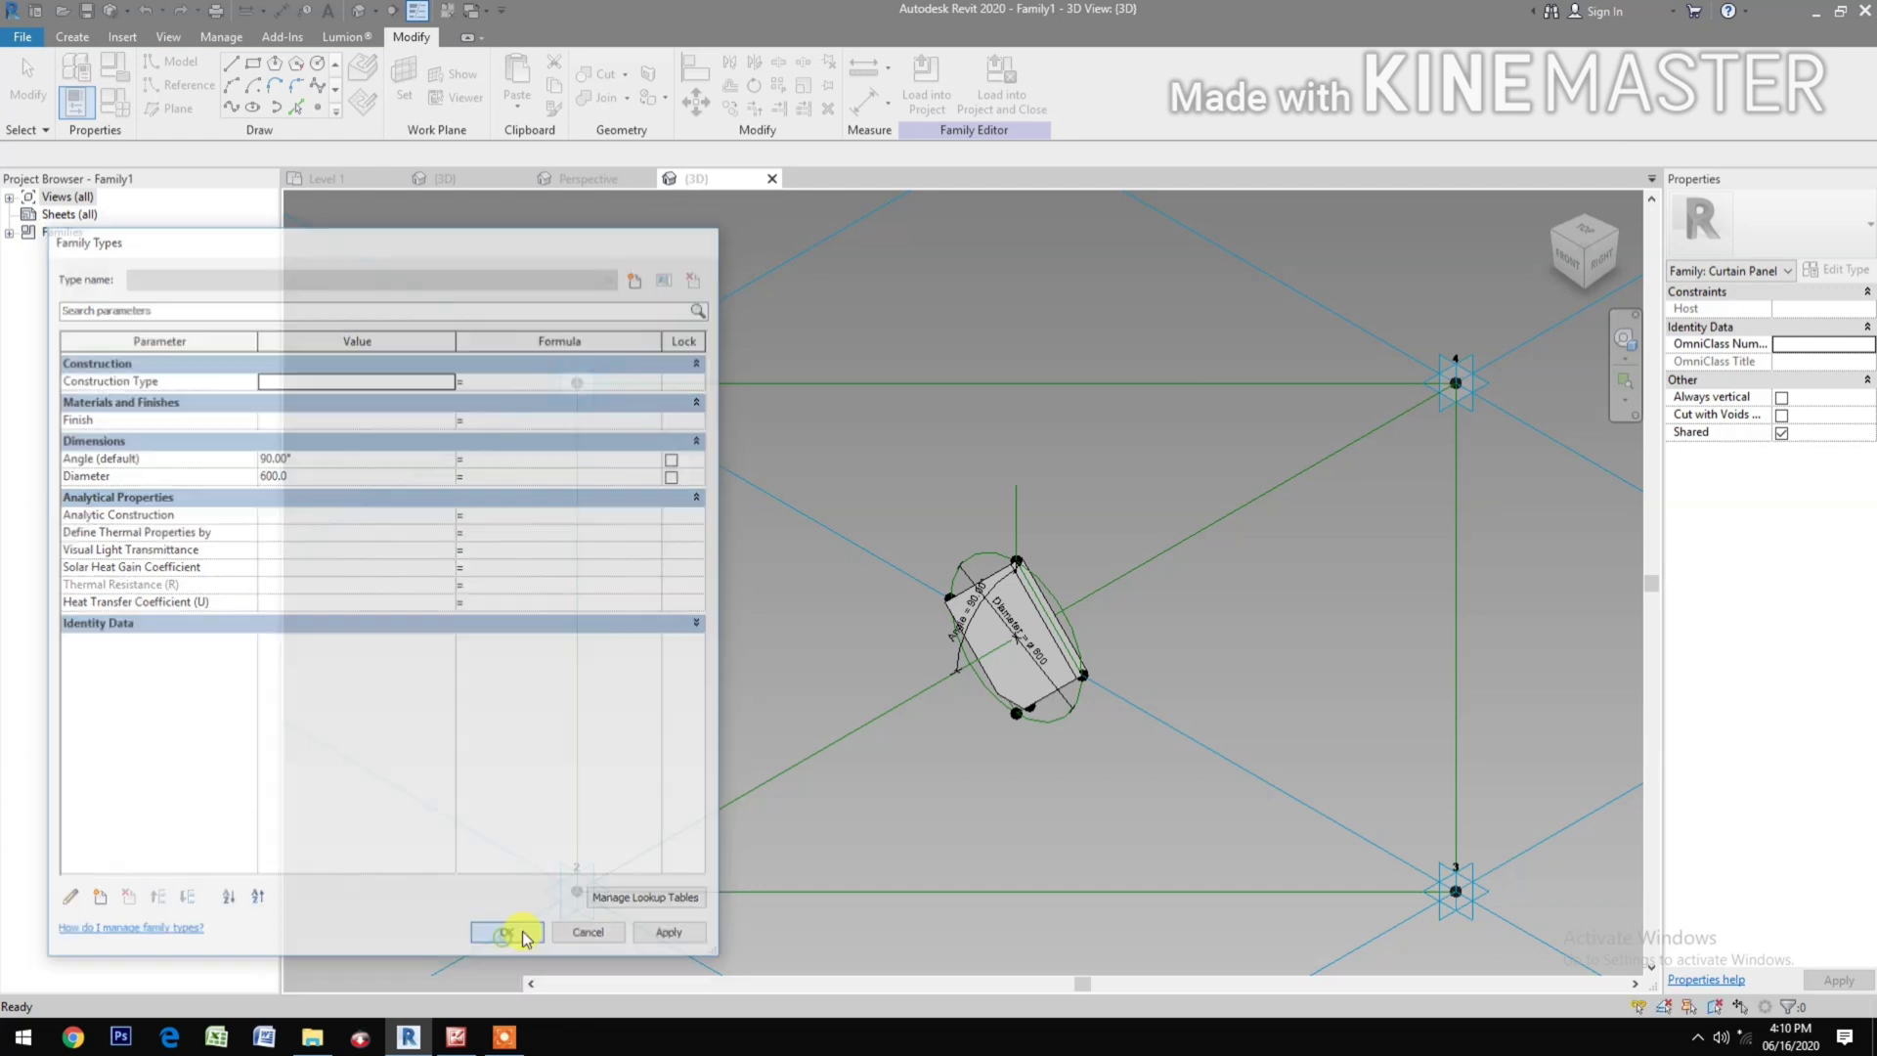
middle_click_drag(888, 792, 831, 788)
scroll(831, 788, "down", 2)
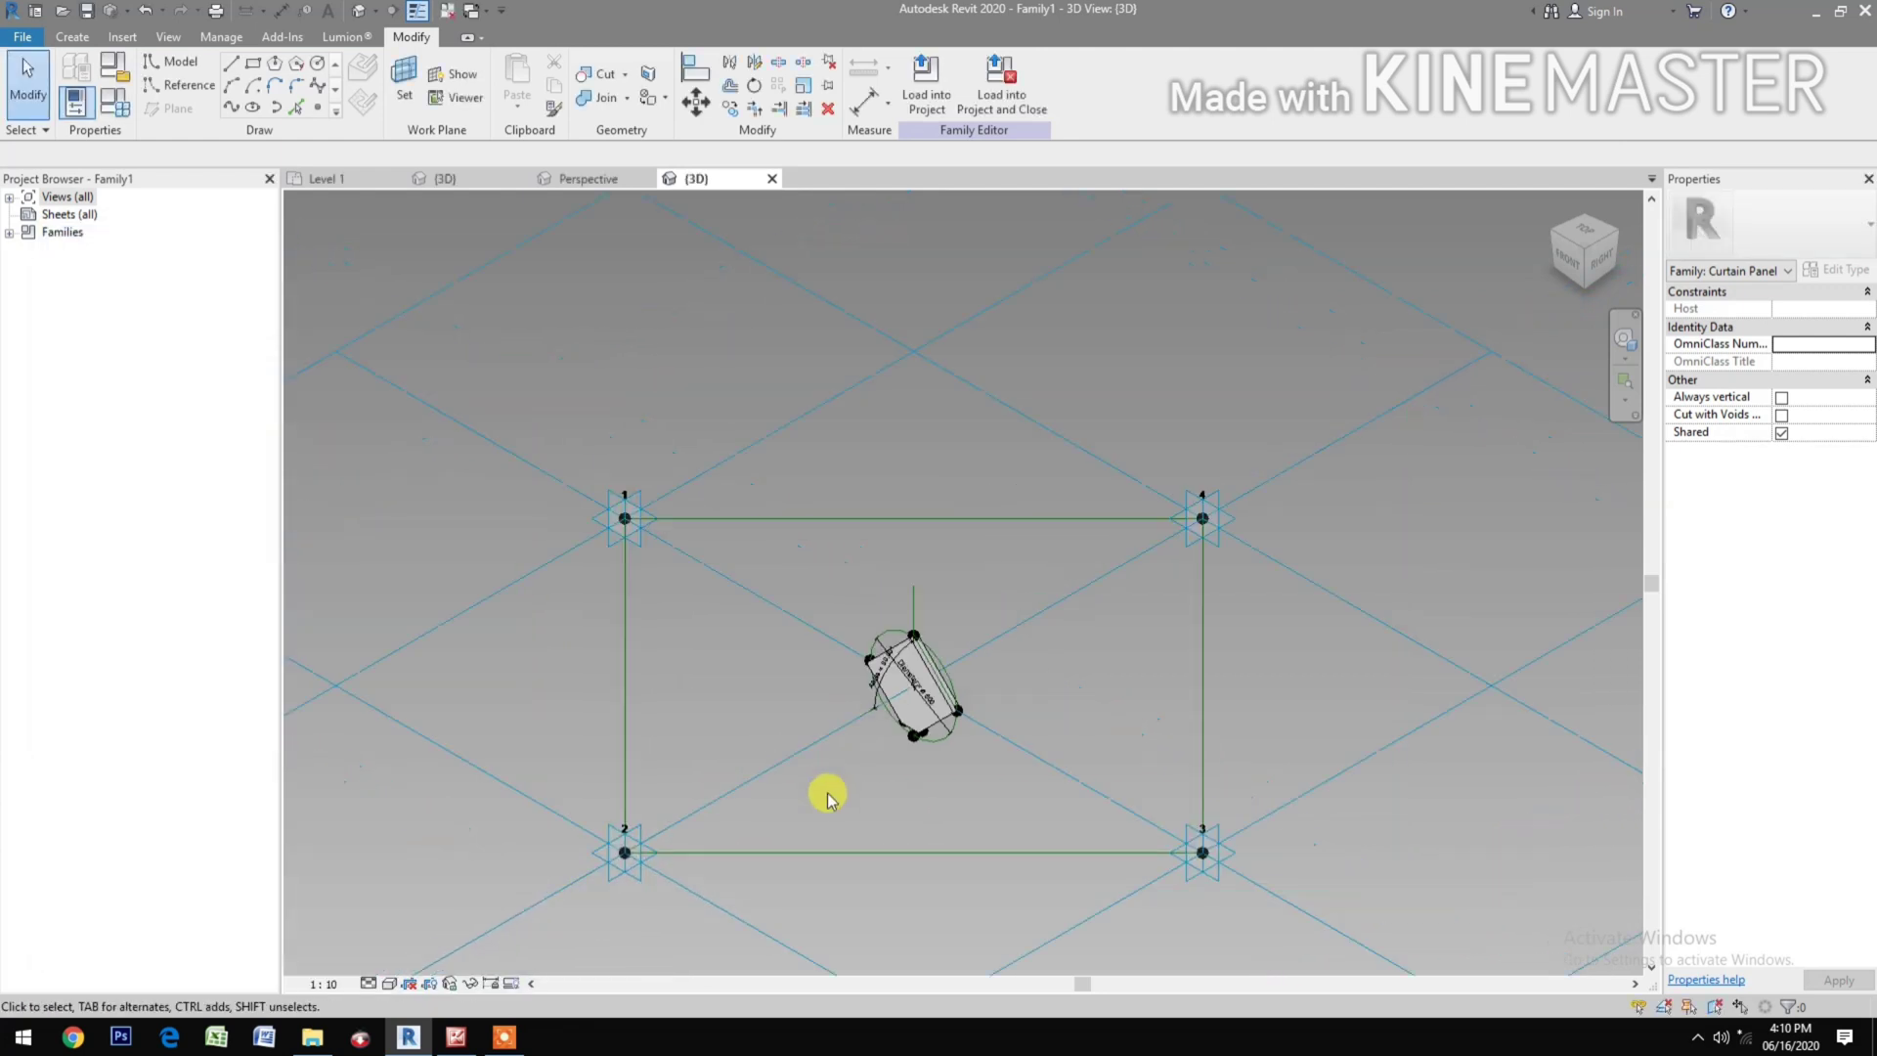
Step: Place a reference point on the left boundary line and draw a radius-50 circle on its plane
left_click(320, 113)
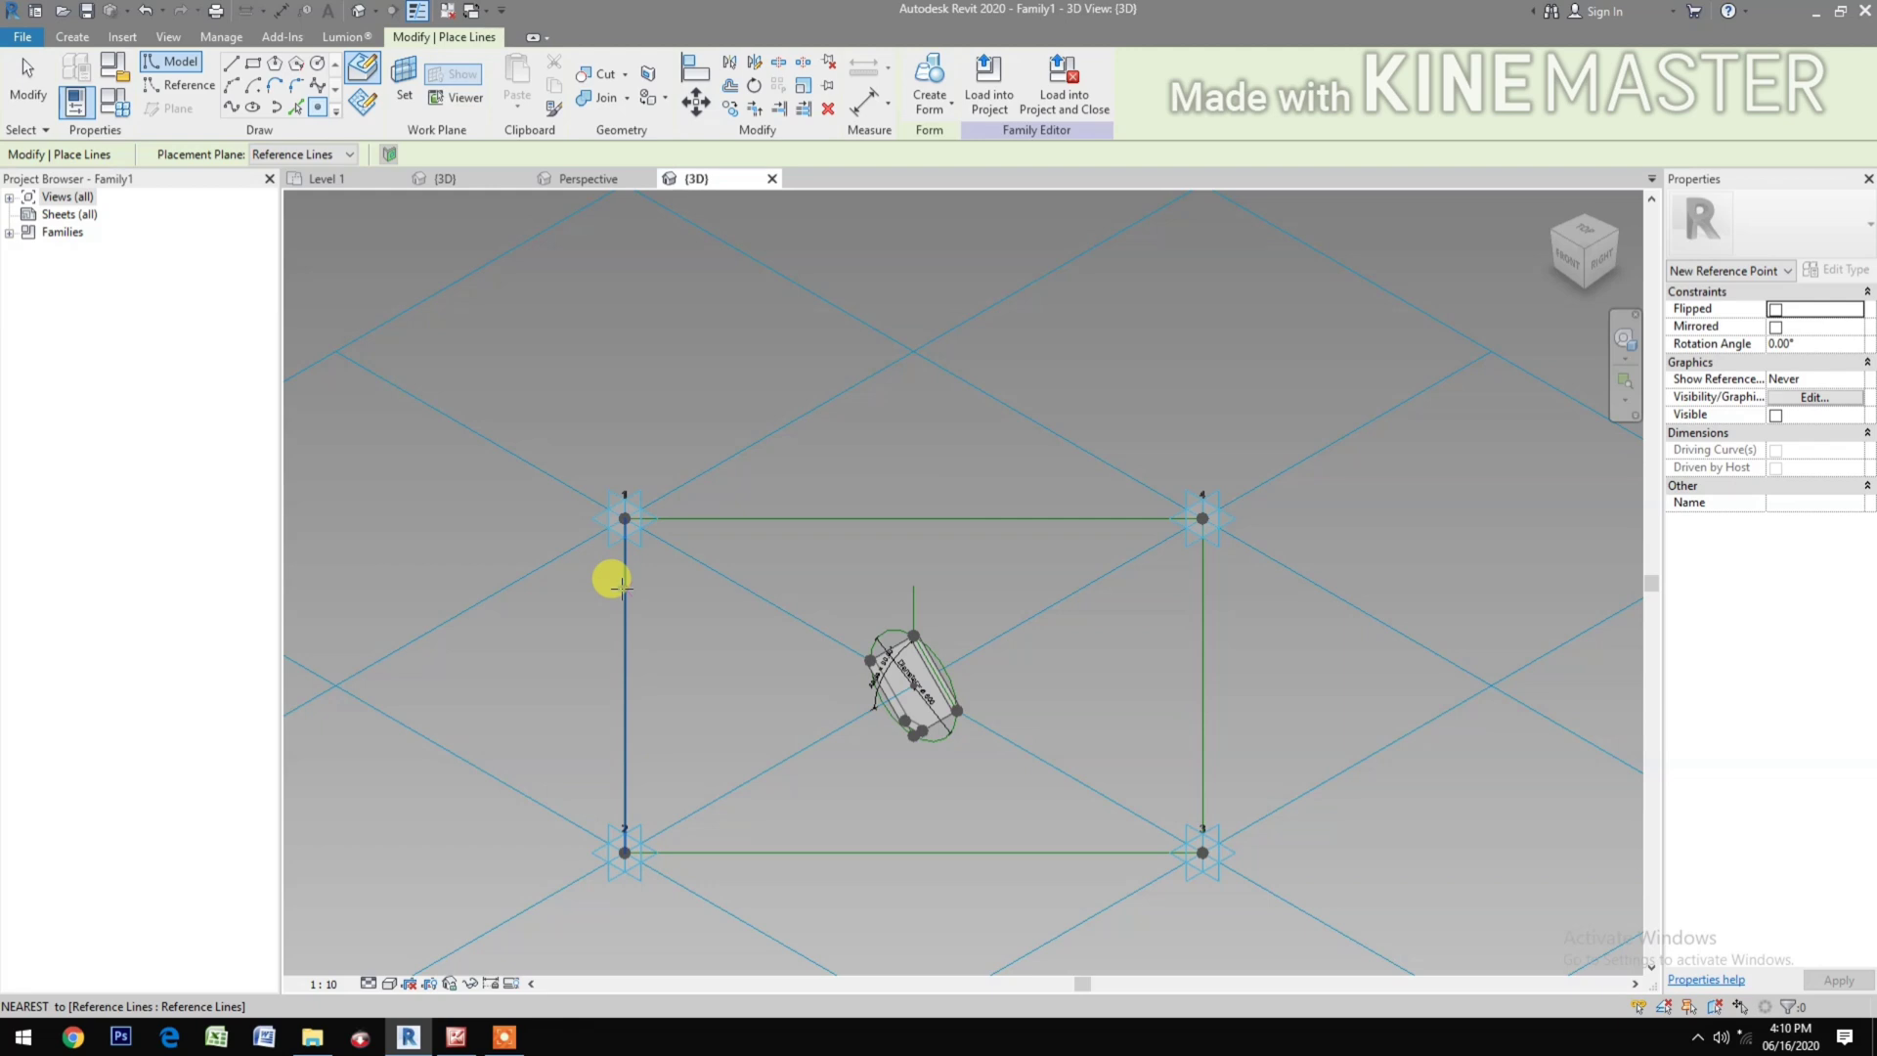
left_click(625, 588)
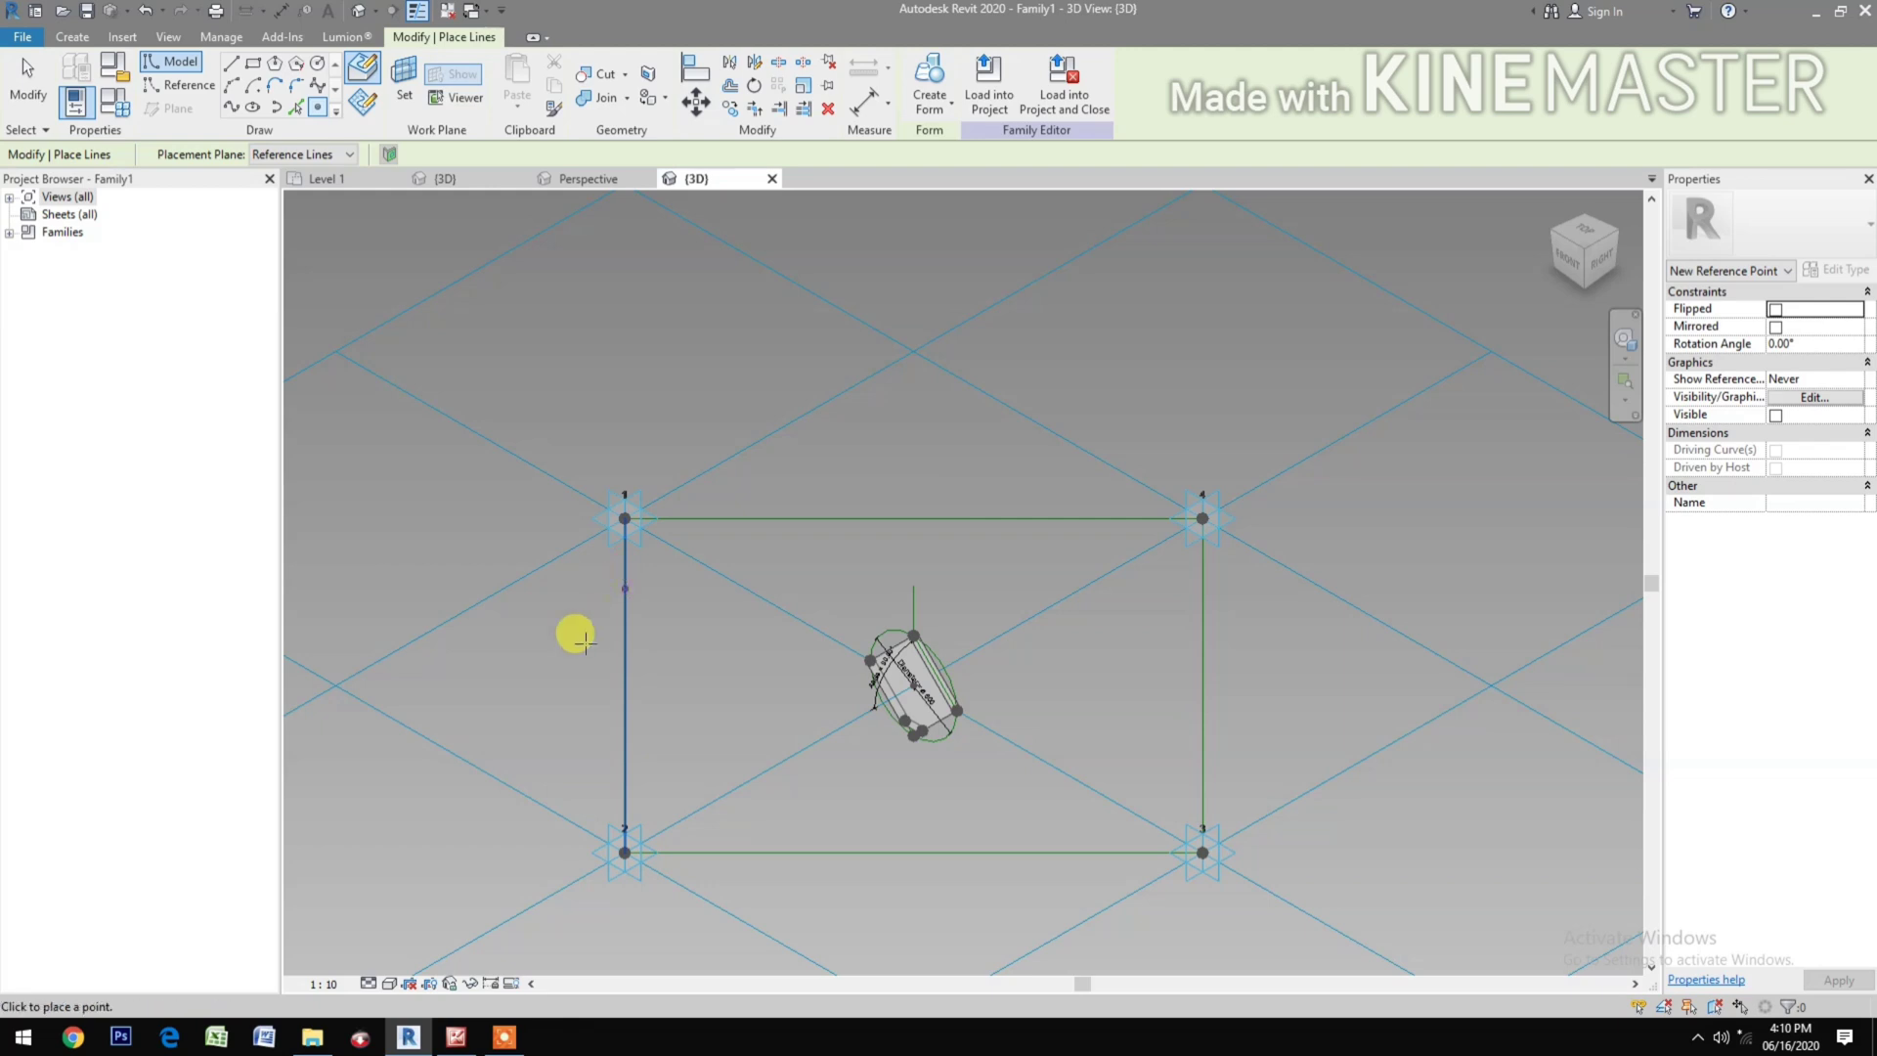
left_click(415, 93)
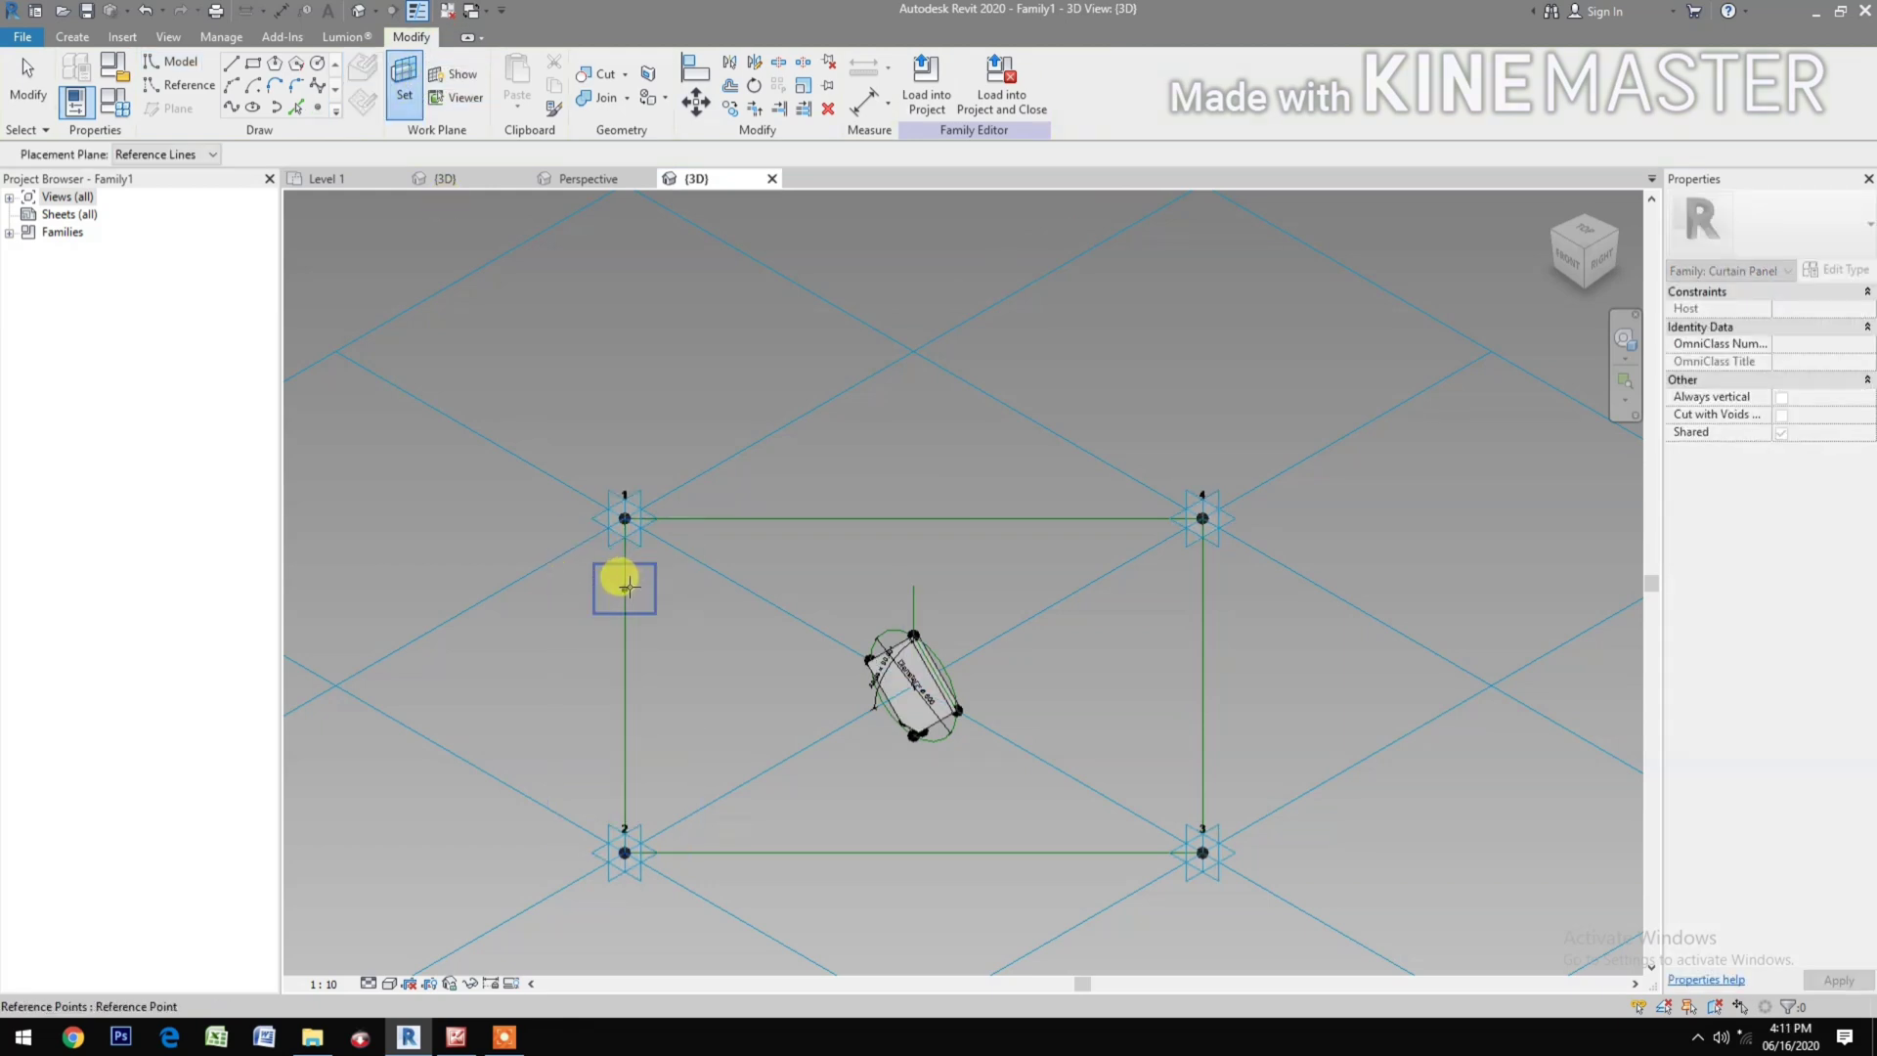
left_click(626, 587)
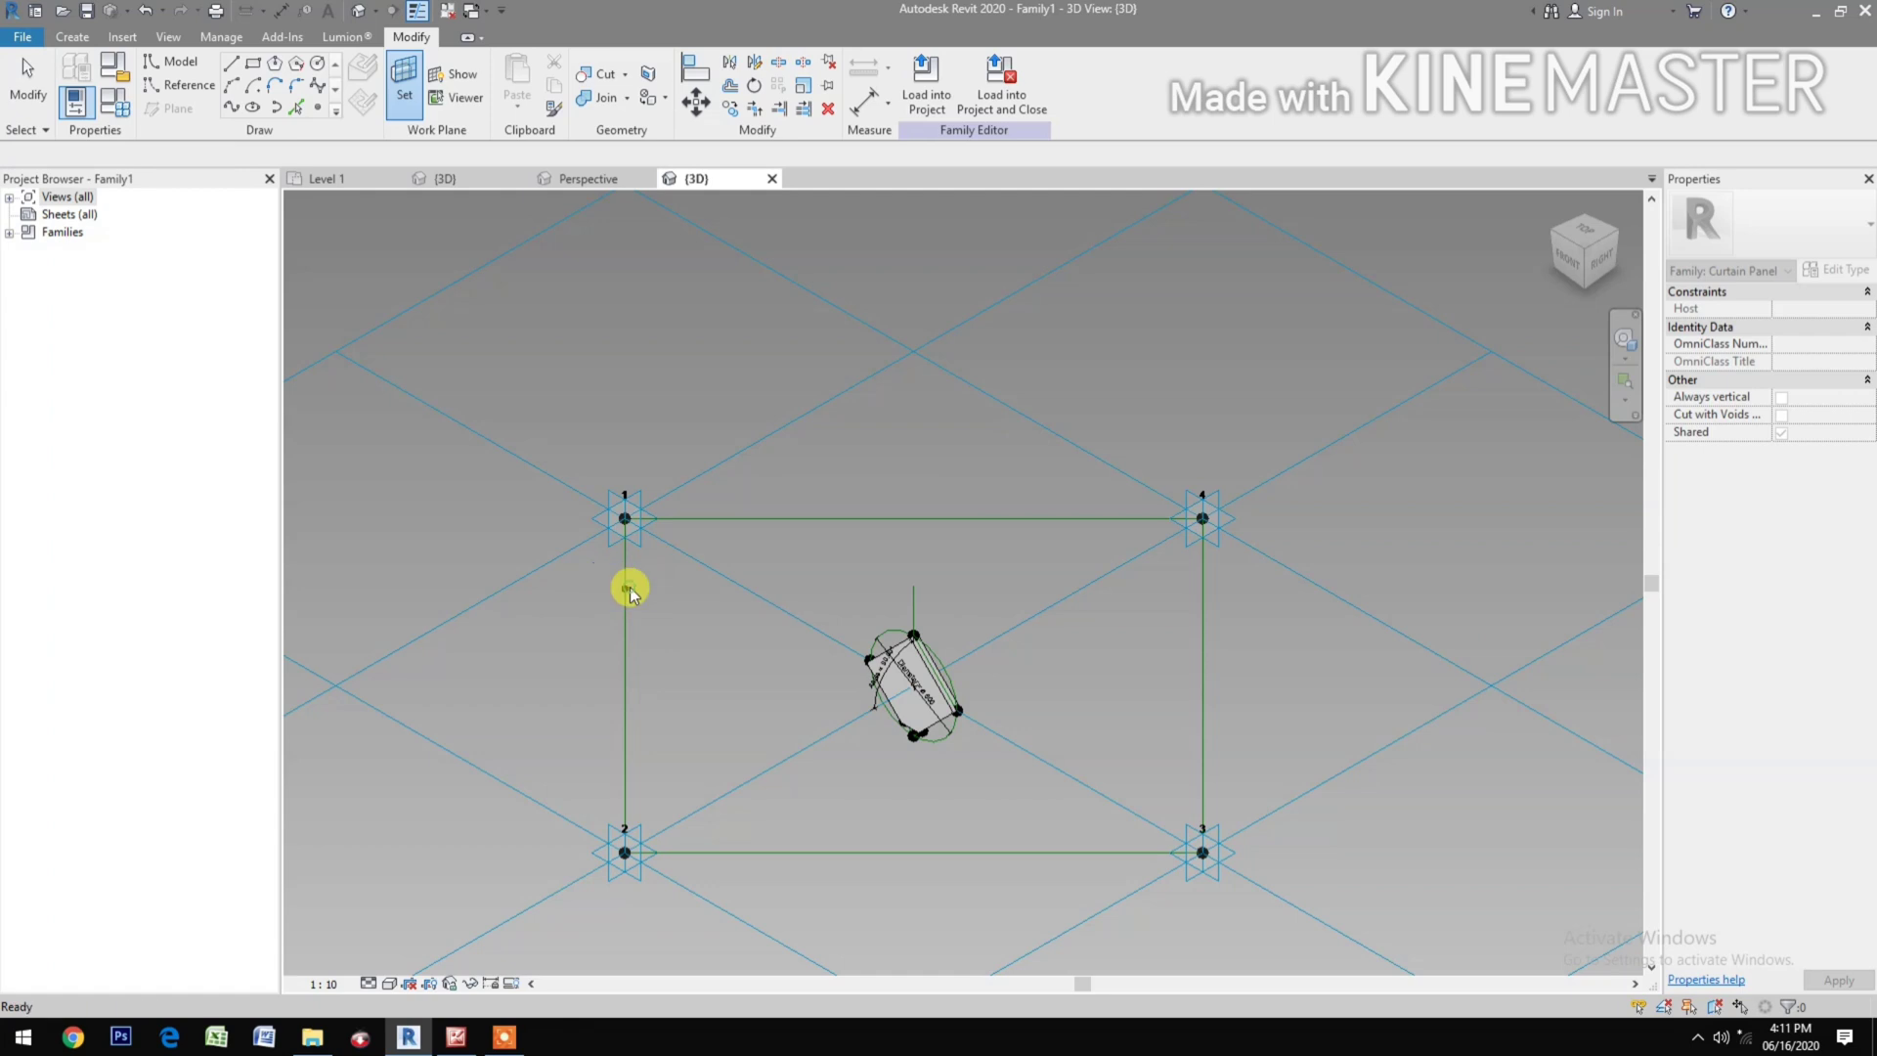
left_click(320, 80)
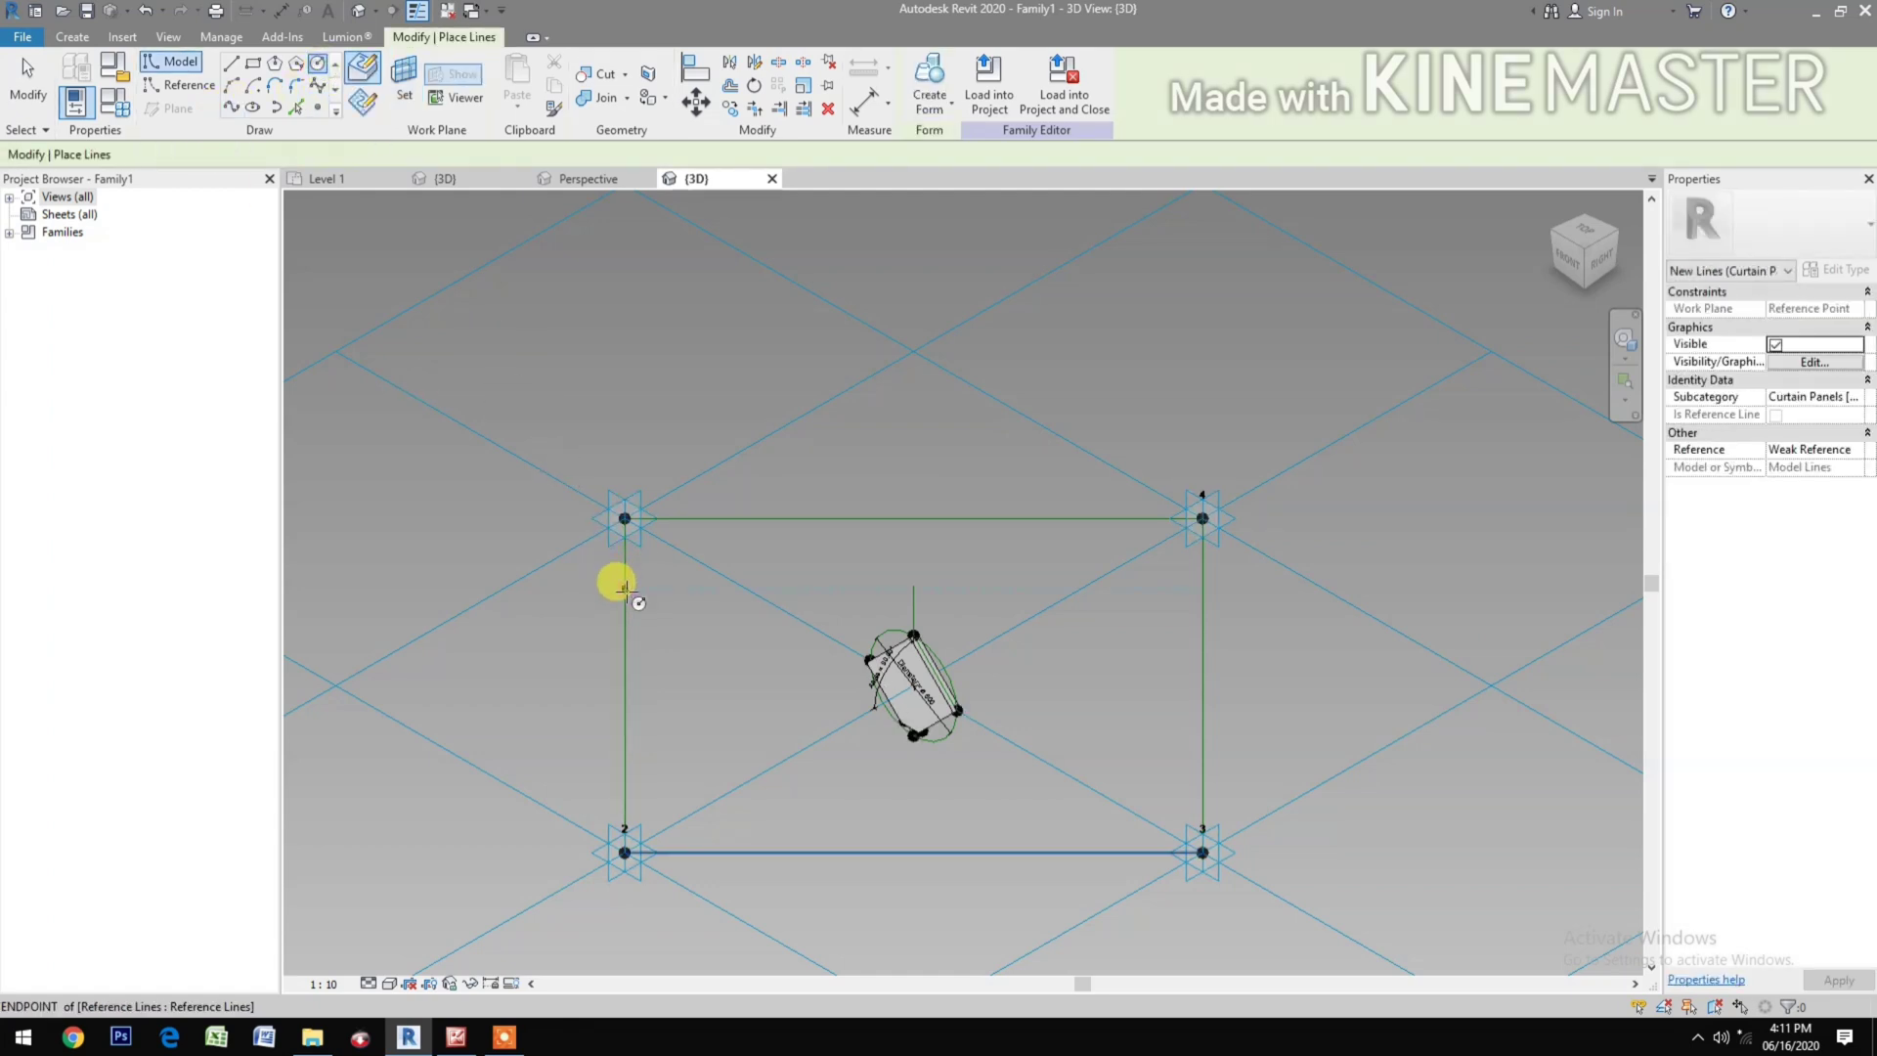
left_click(625, 587)
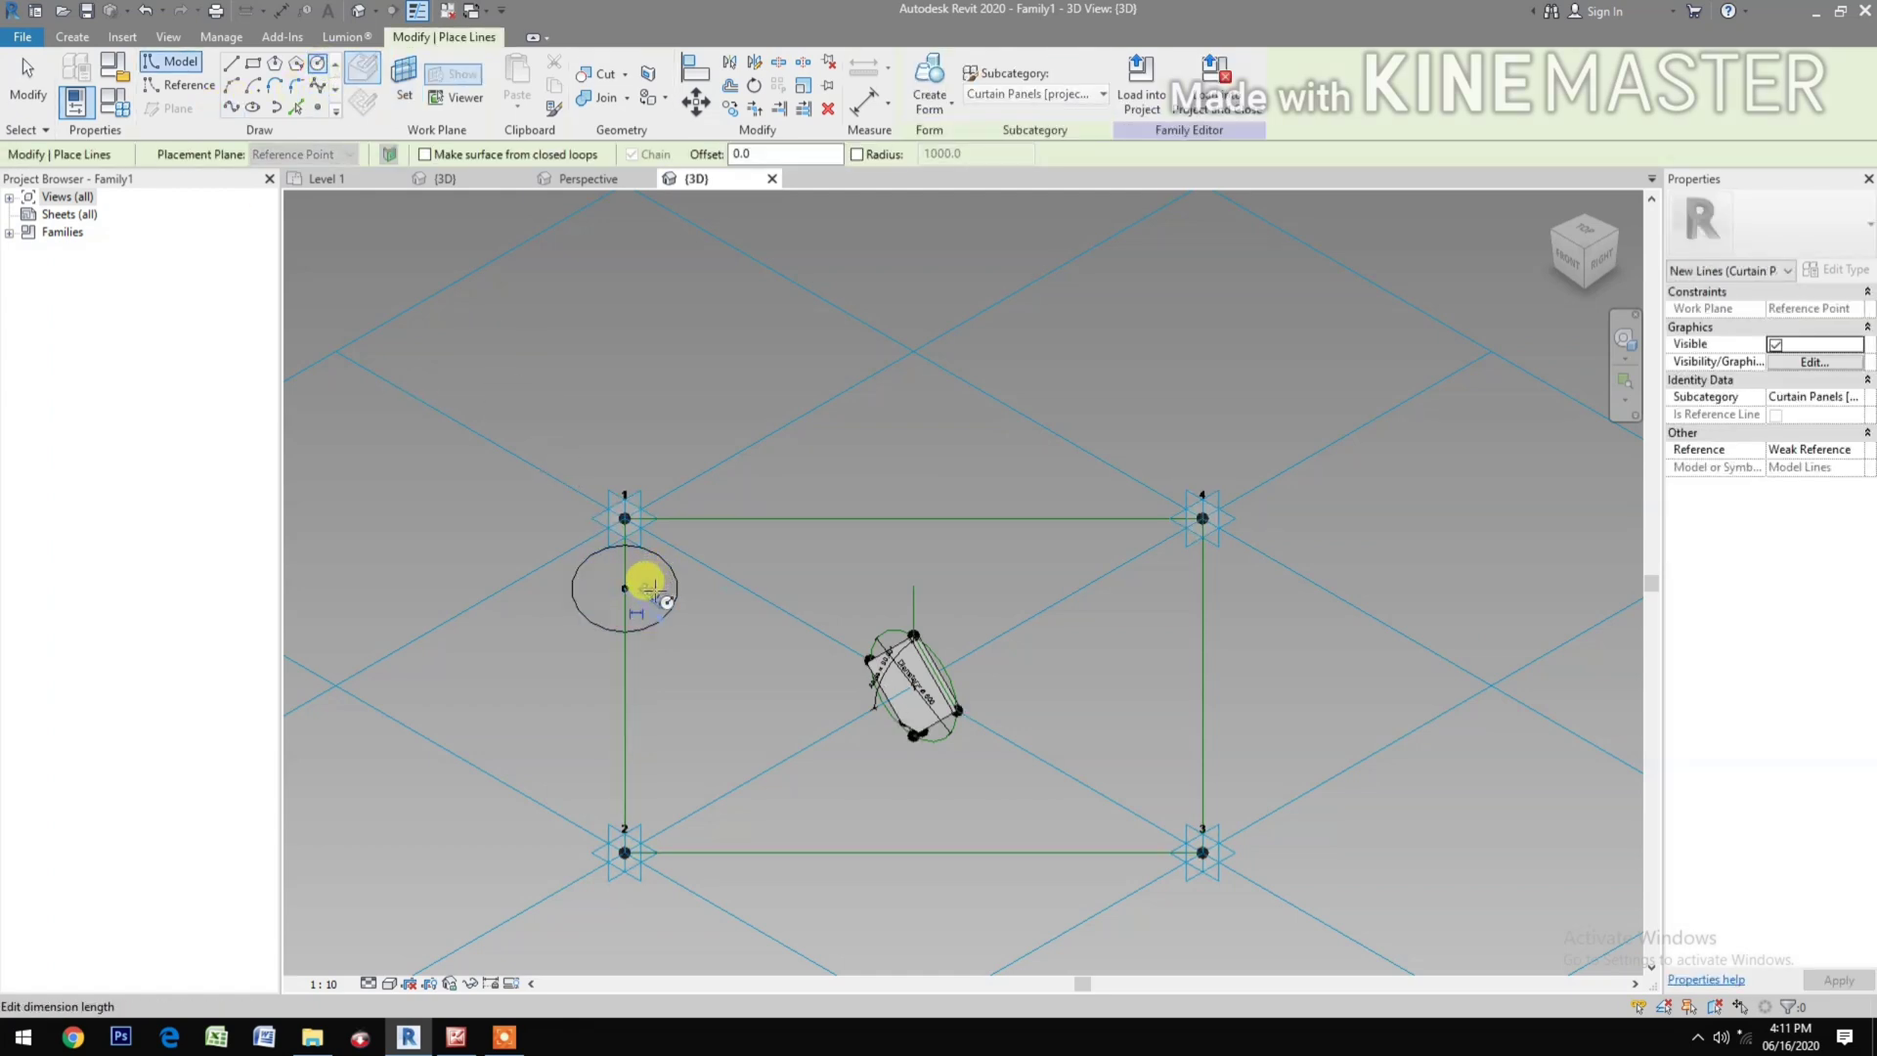
left_click(649, 588)
type("50")
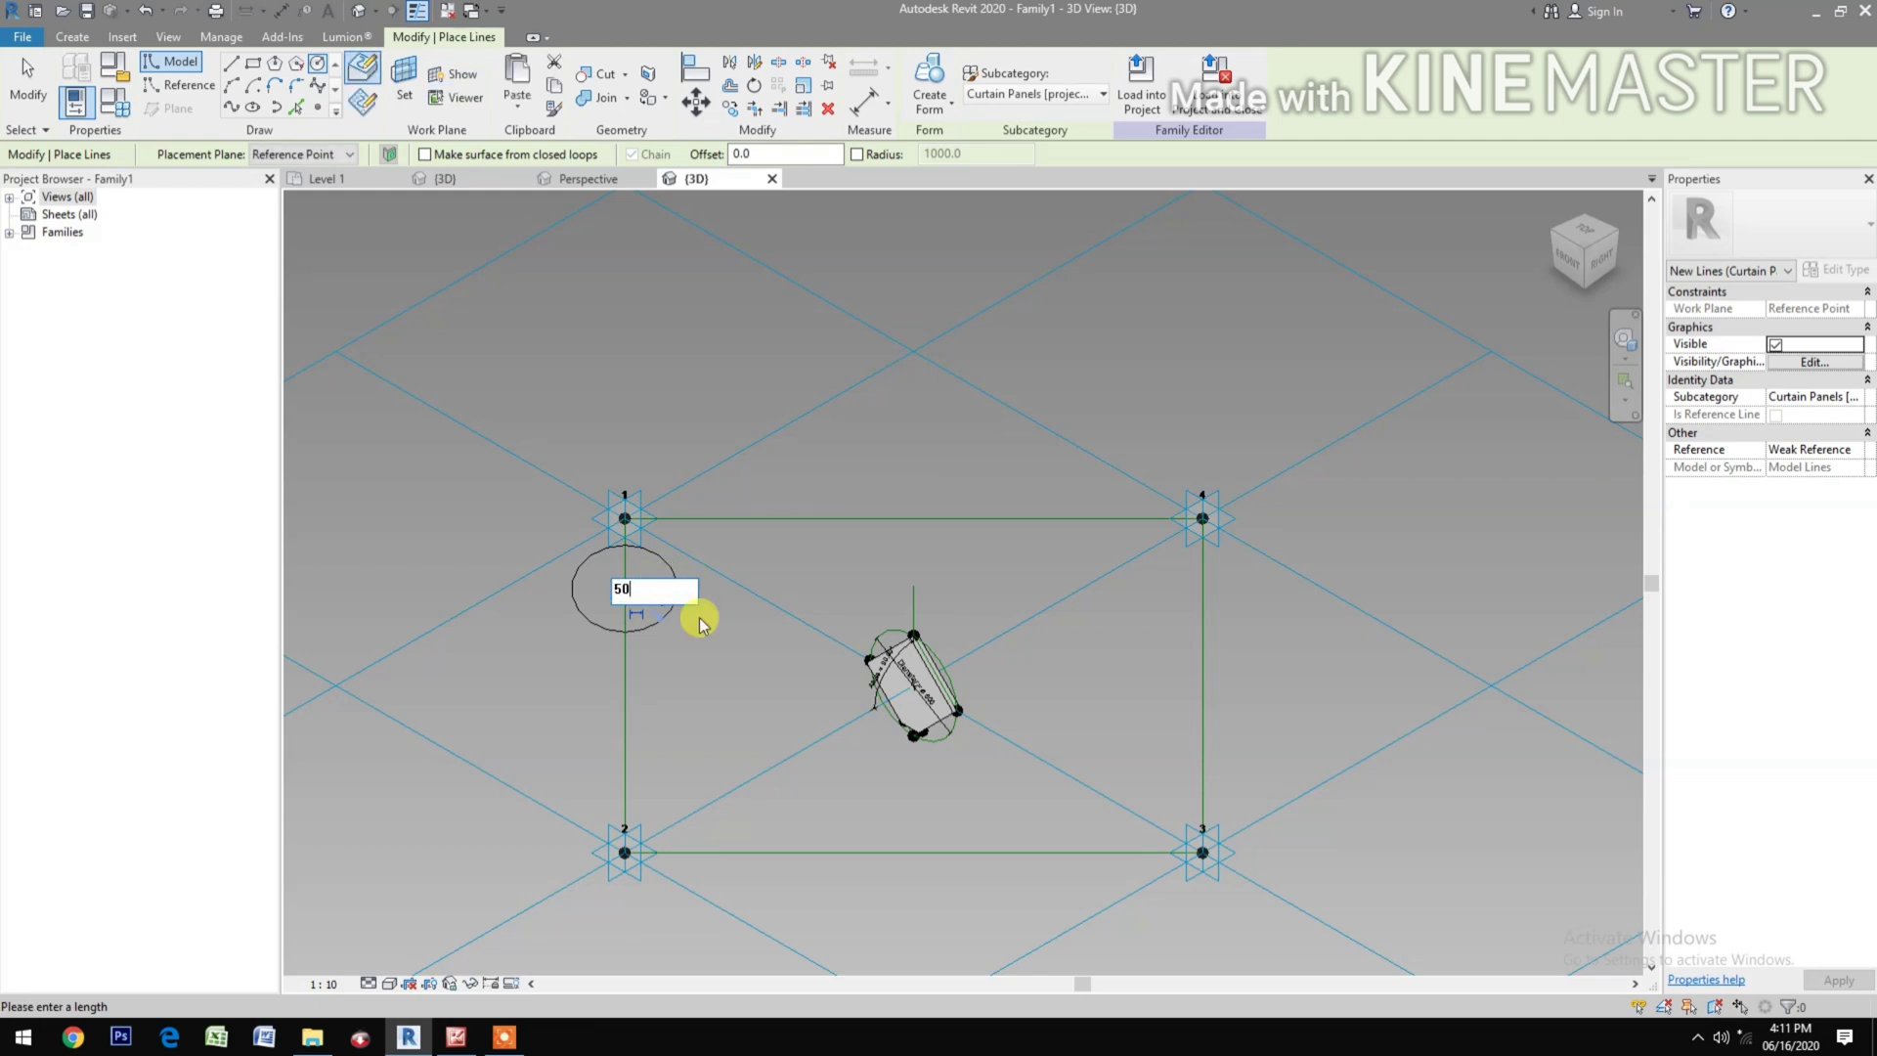
key("Return")
key("Escape")
key("Escape")
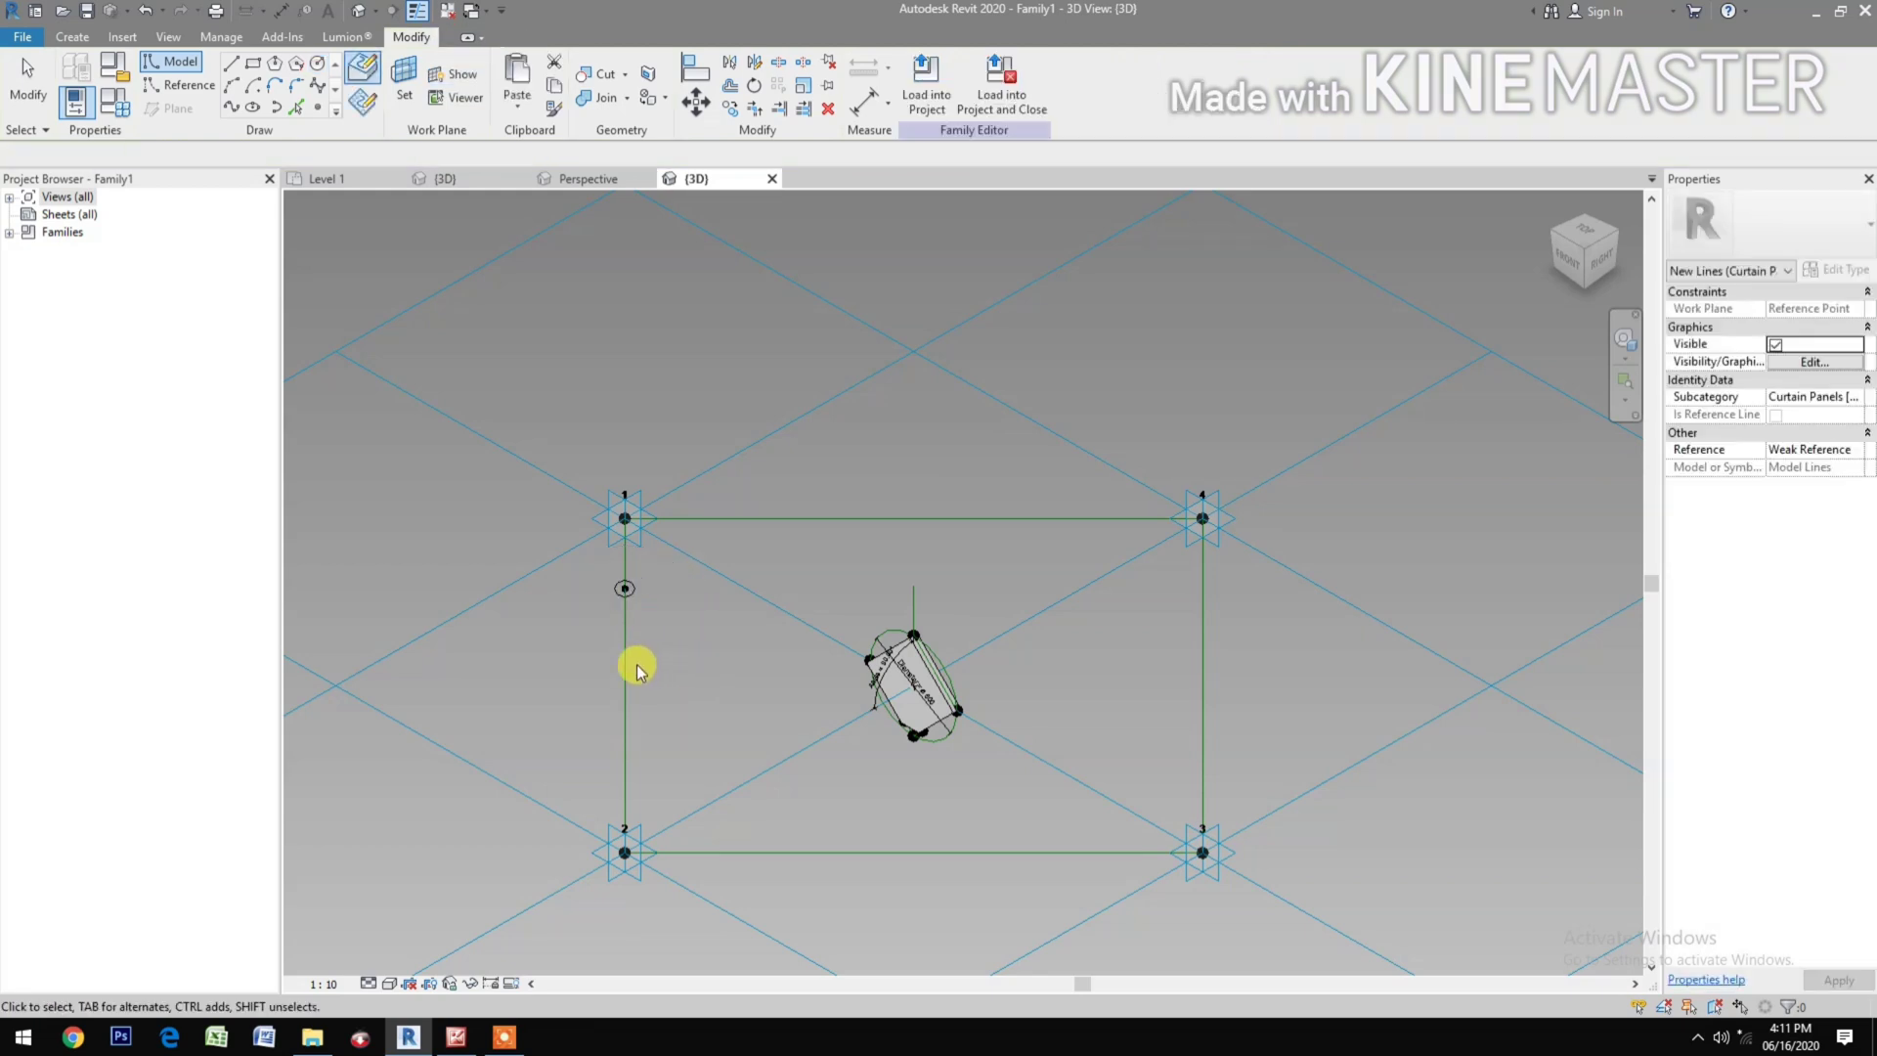
Step: Select the chain of boundary reference lines around the panel
key("Tab")
left_click(628, 664)
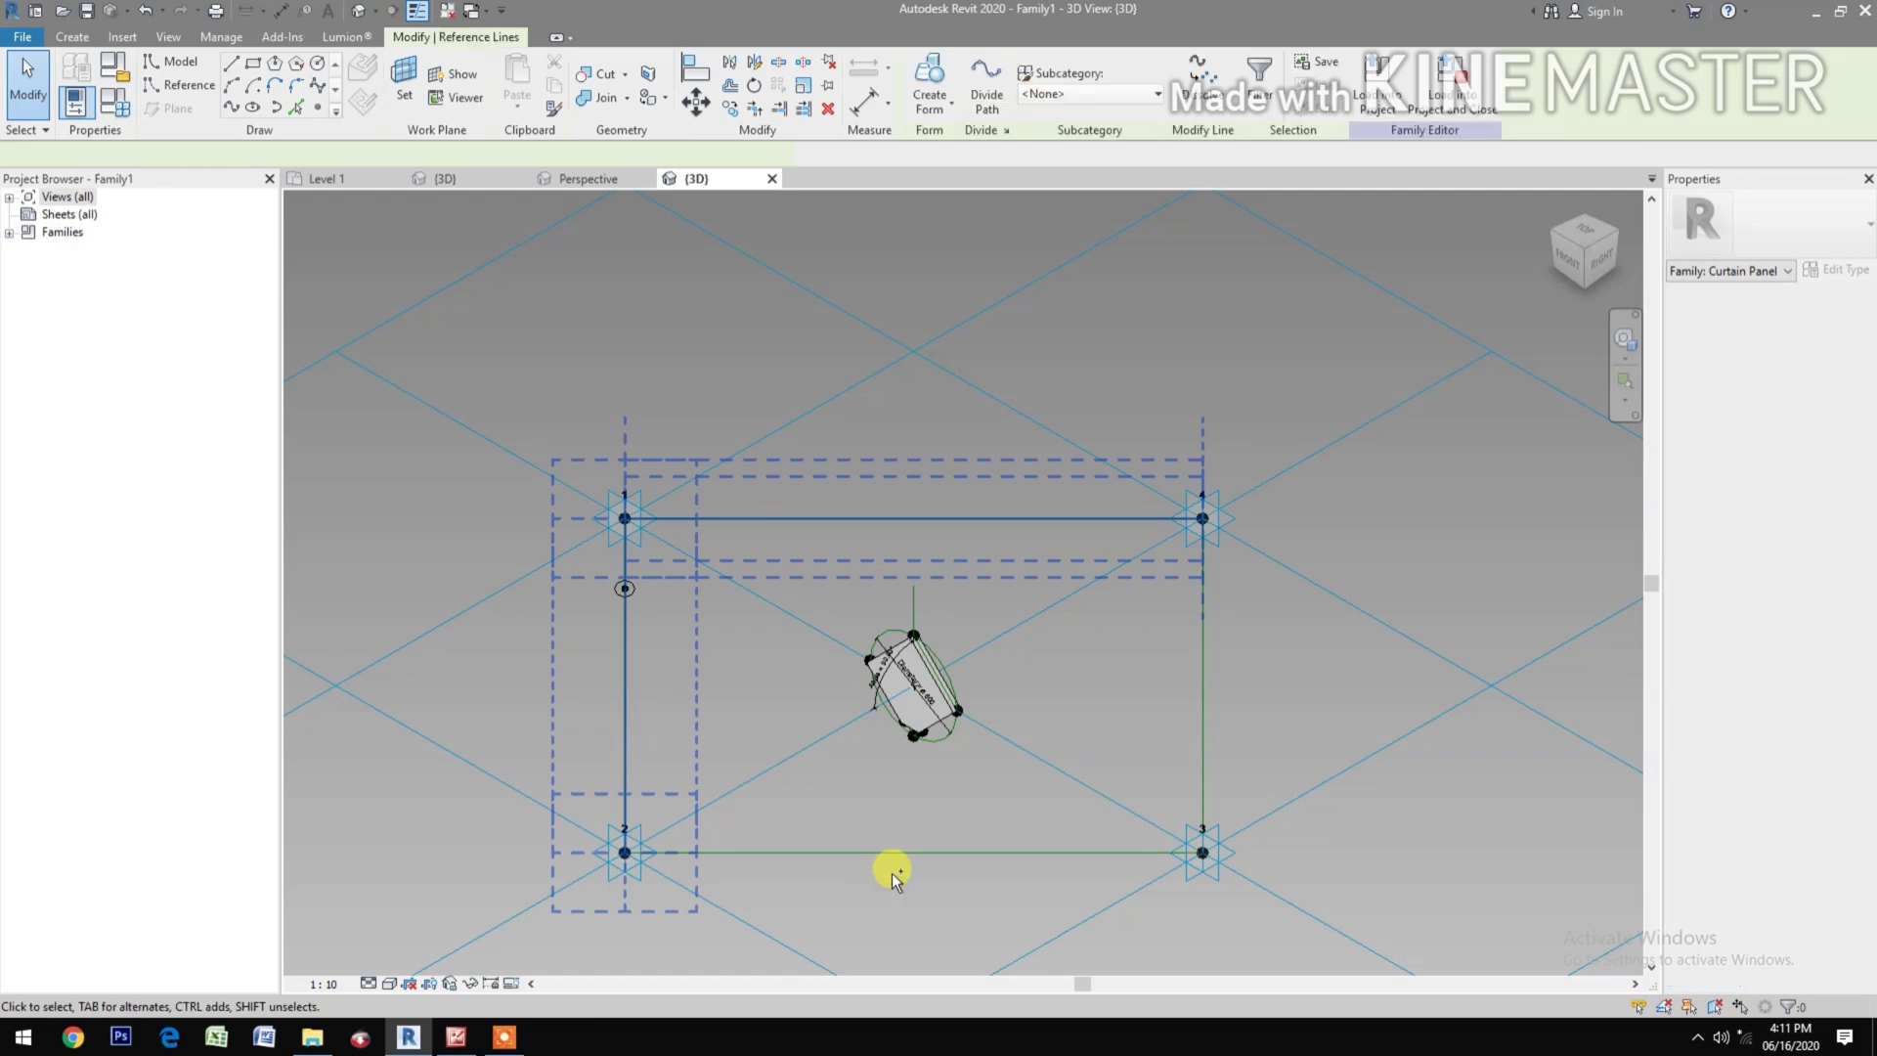
key("Tab")
left_click(641, 587)
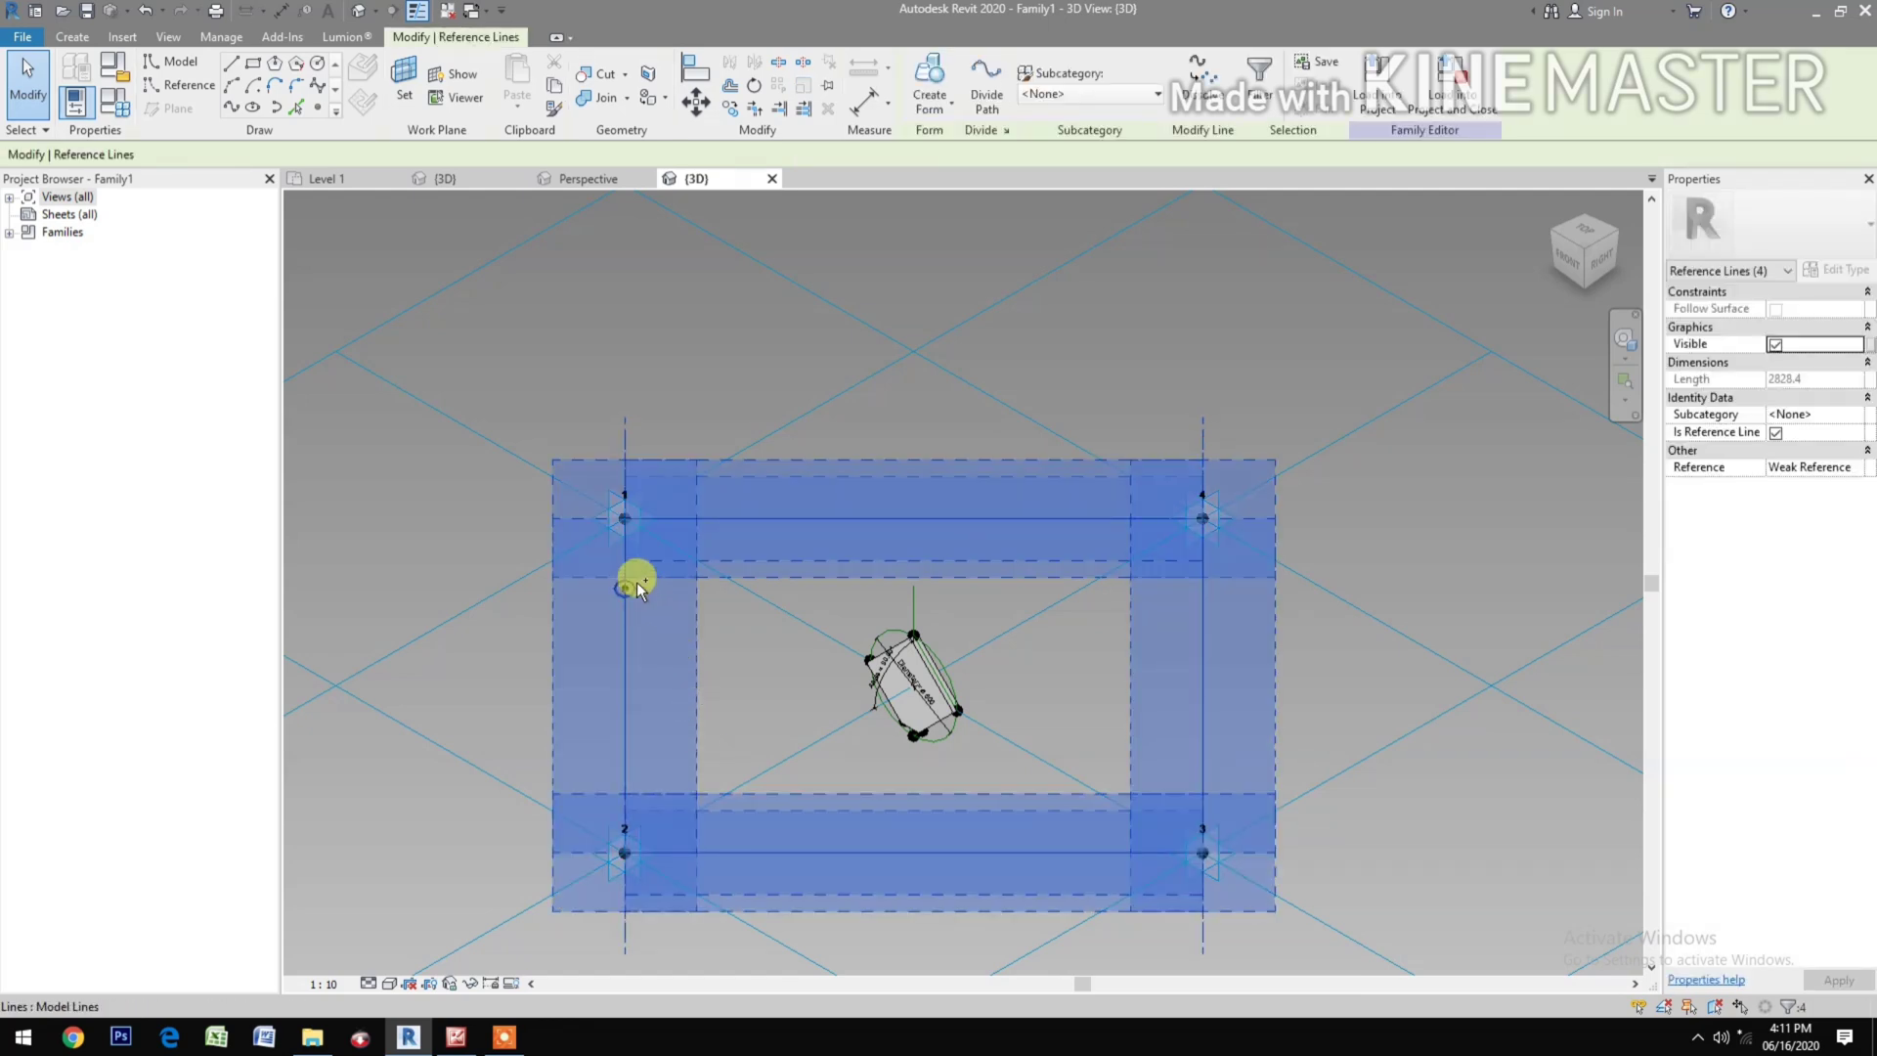
Step: Add the model line to the selection and create a solid frame form from it
left_click(807, 614, "ctrl")
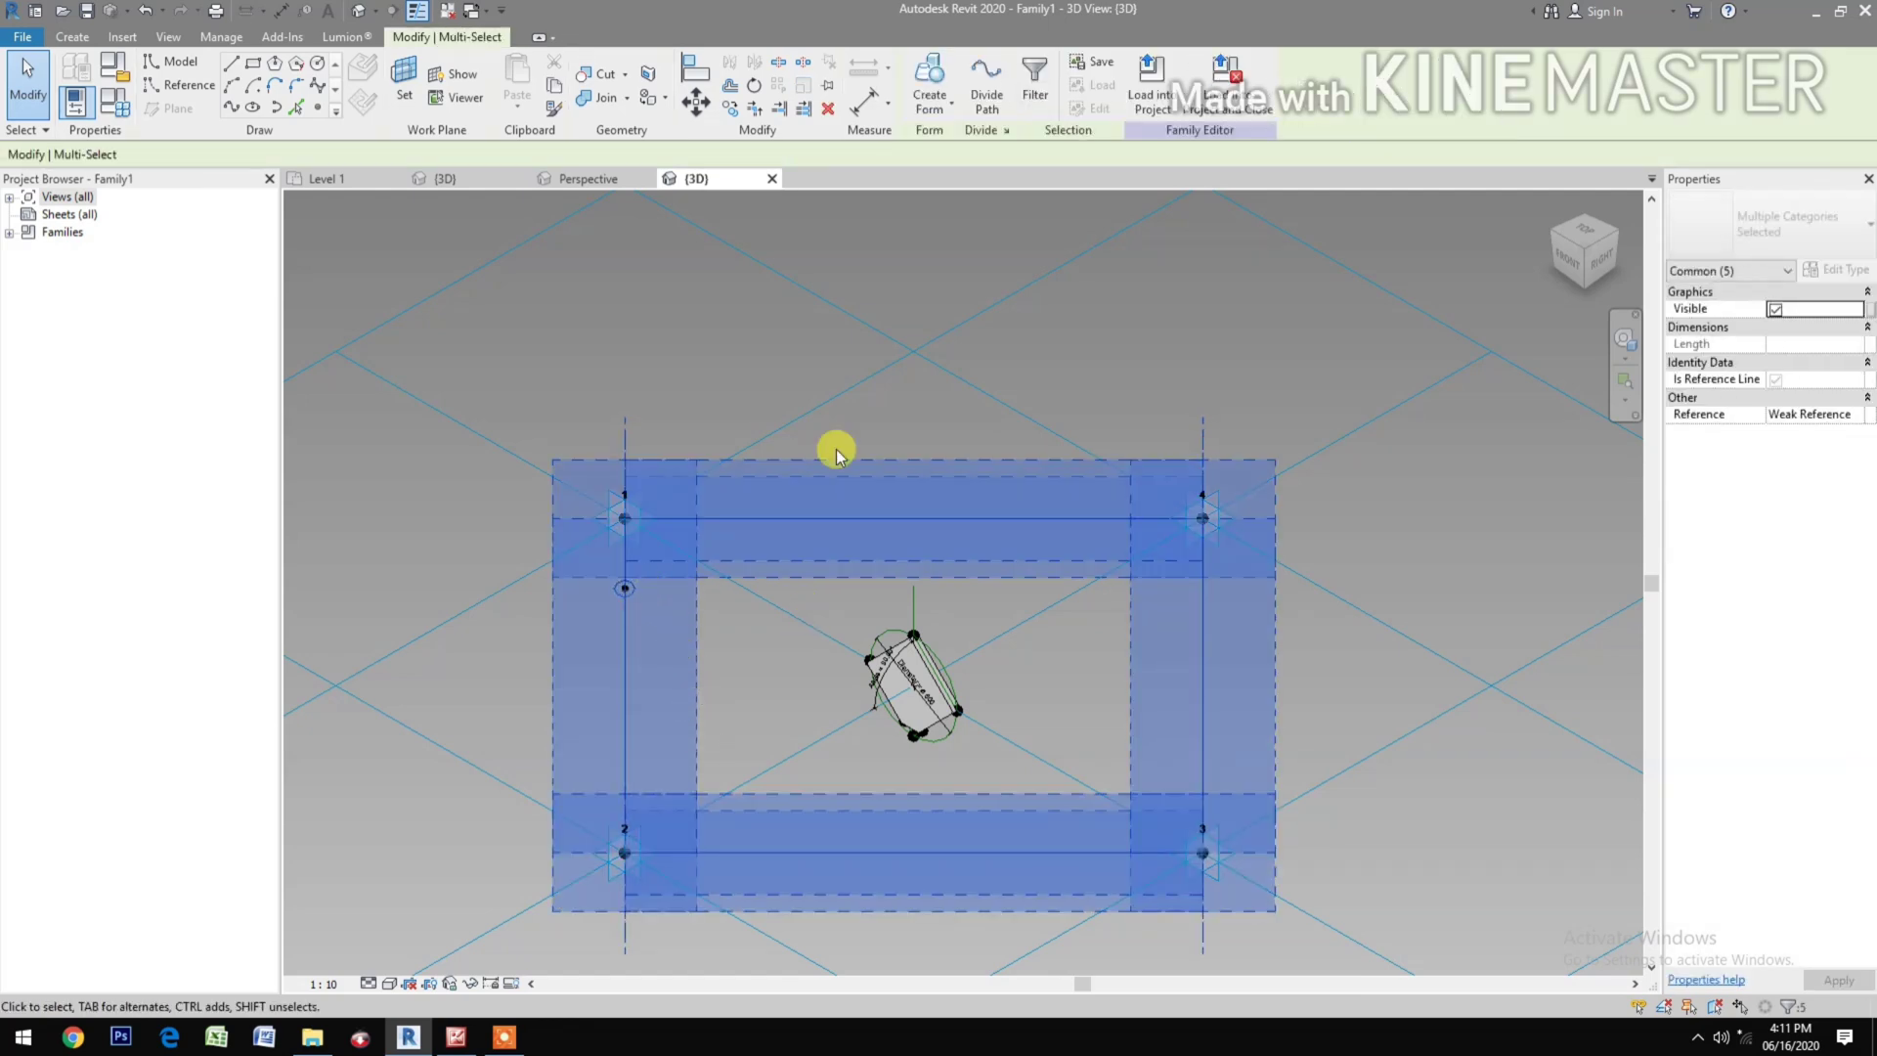
left_click(943, 78)
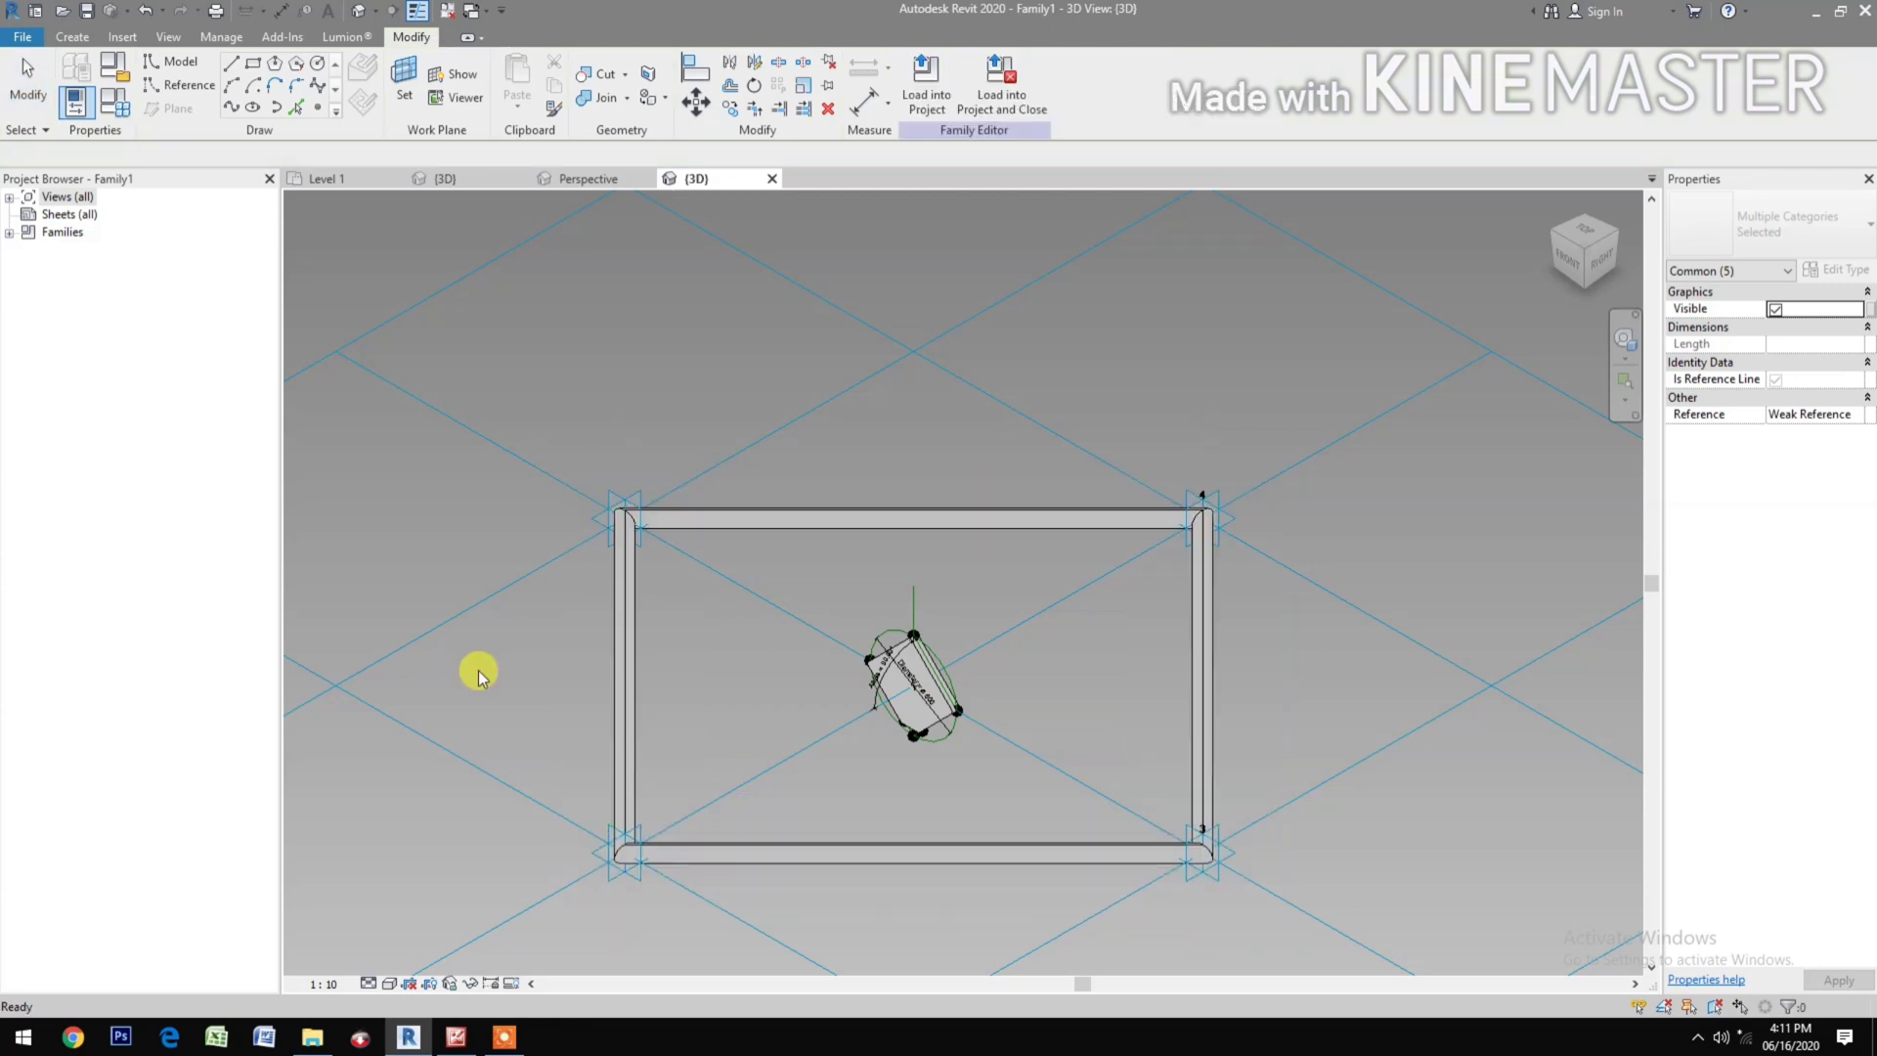
left_click(613, 642)
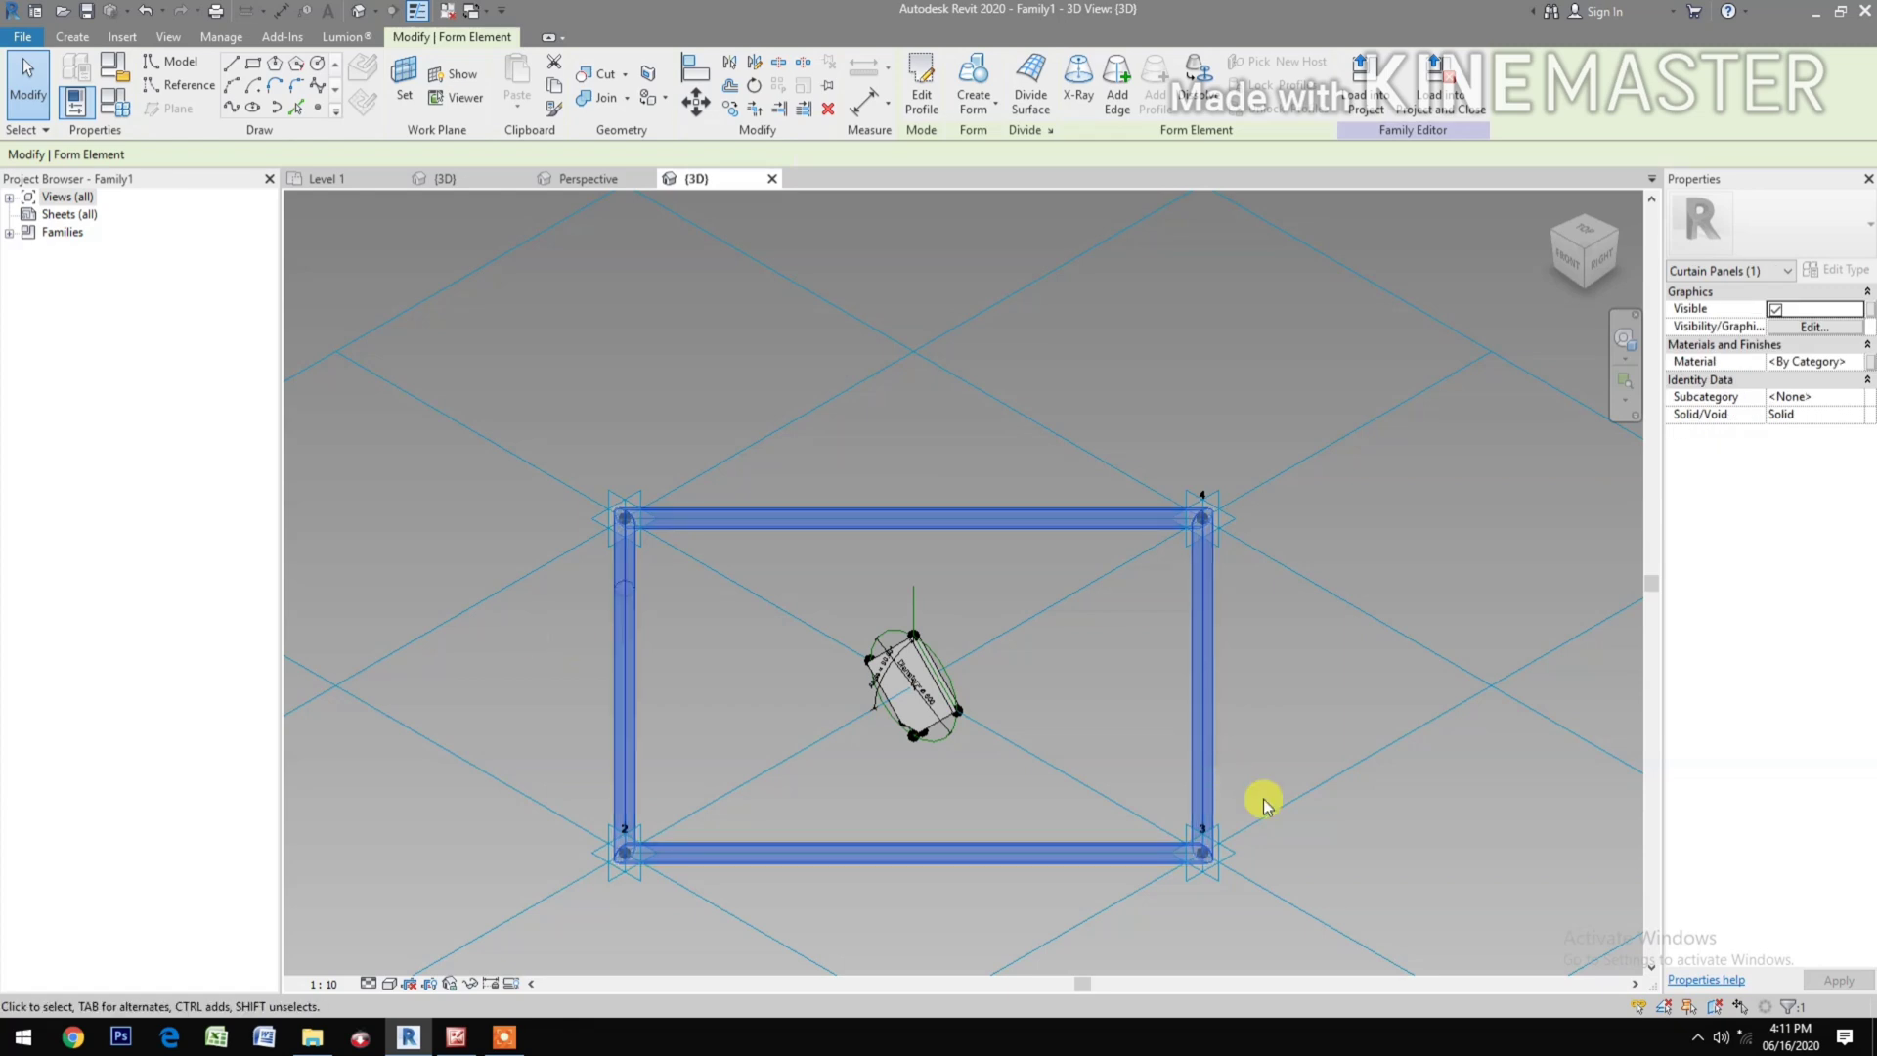
Step: Reselect the entire frame solid rather than a single face
left_click(517, 621)
scroll(587, 640, "up", 1)
left_click_drag(572, 657, 608, 621)
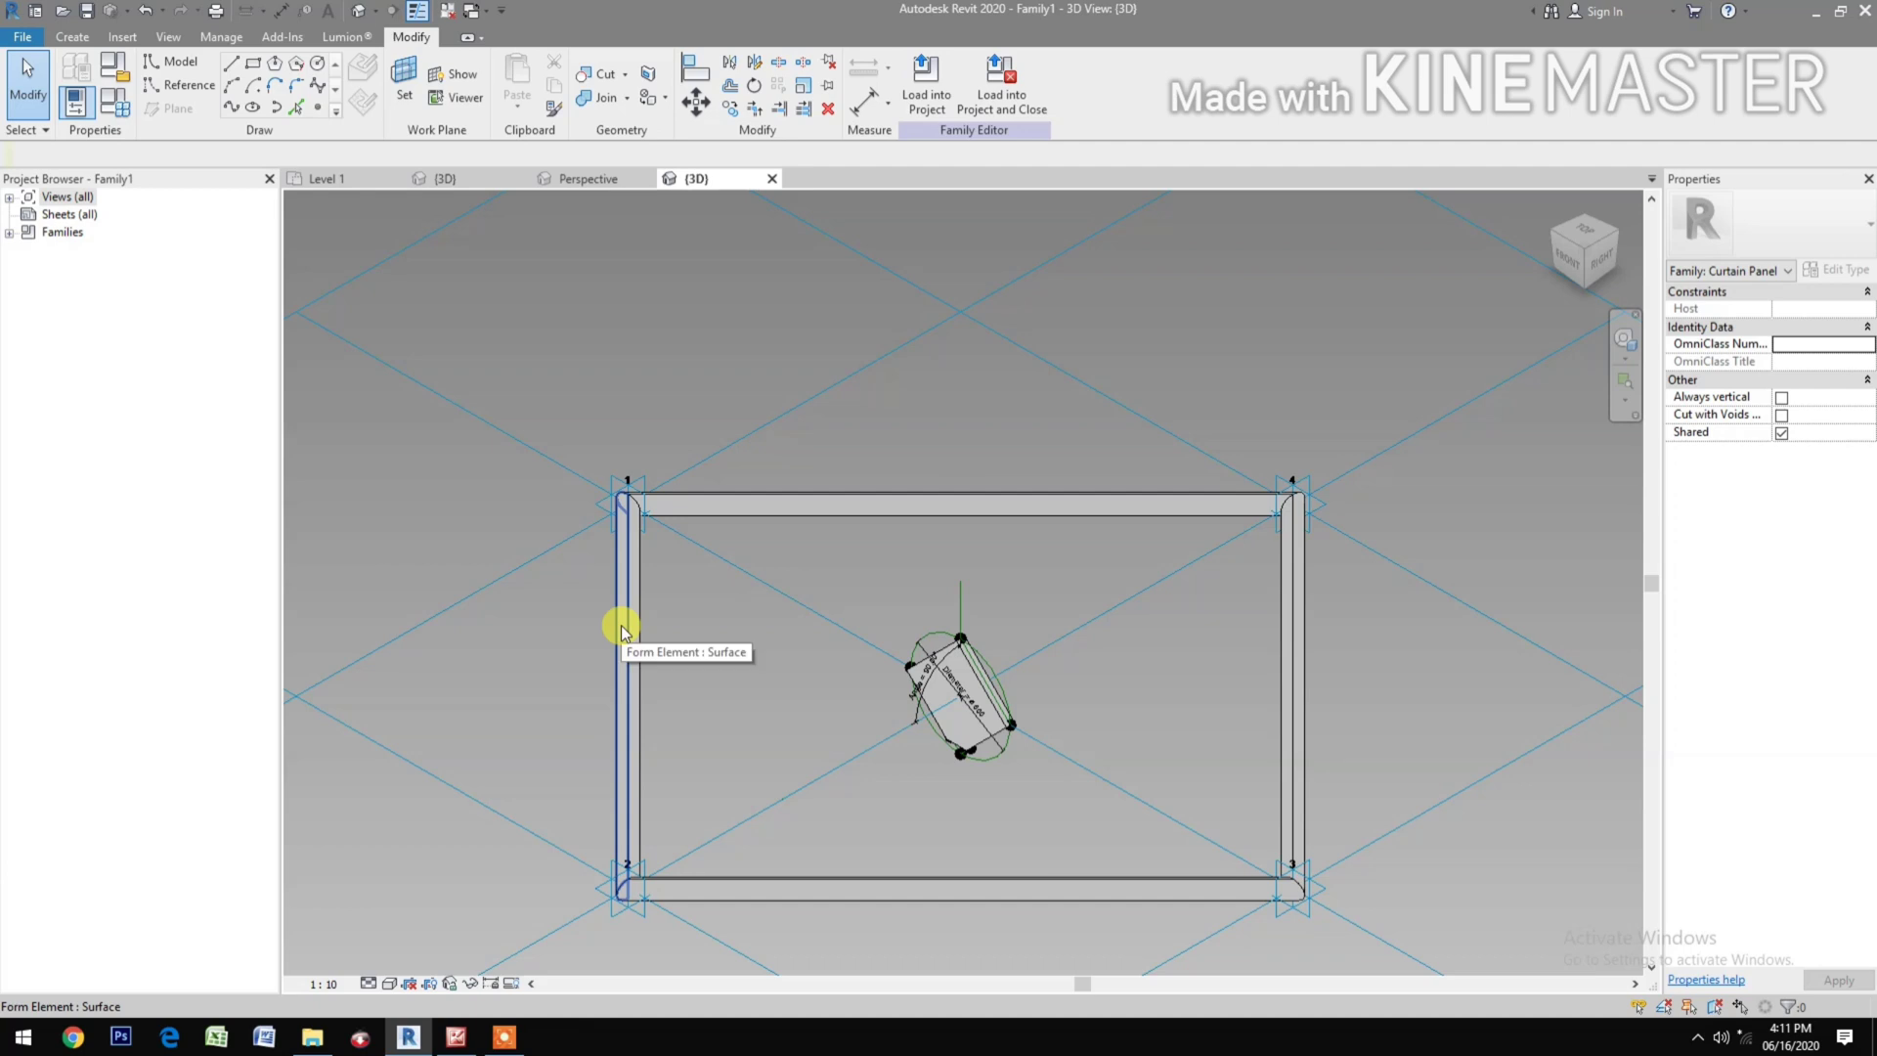
key("Tab")
left_click(672, 604)
scroll(671, 604, "down", 1)
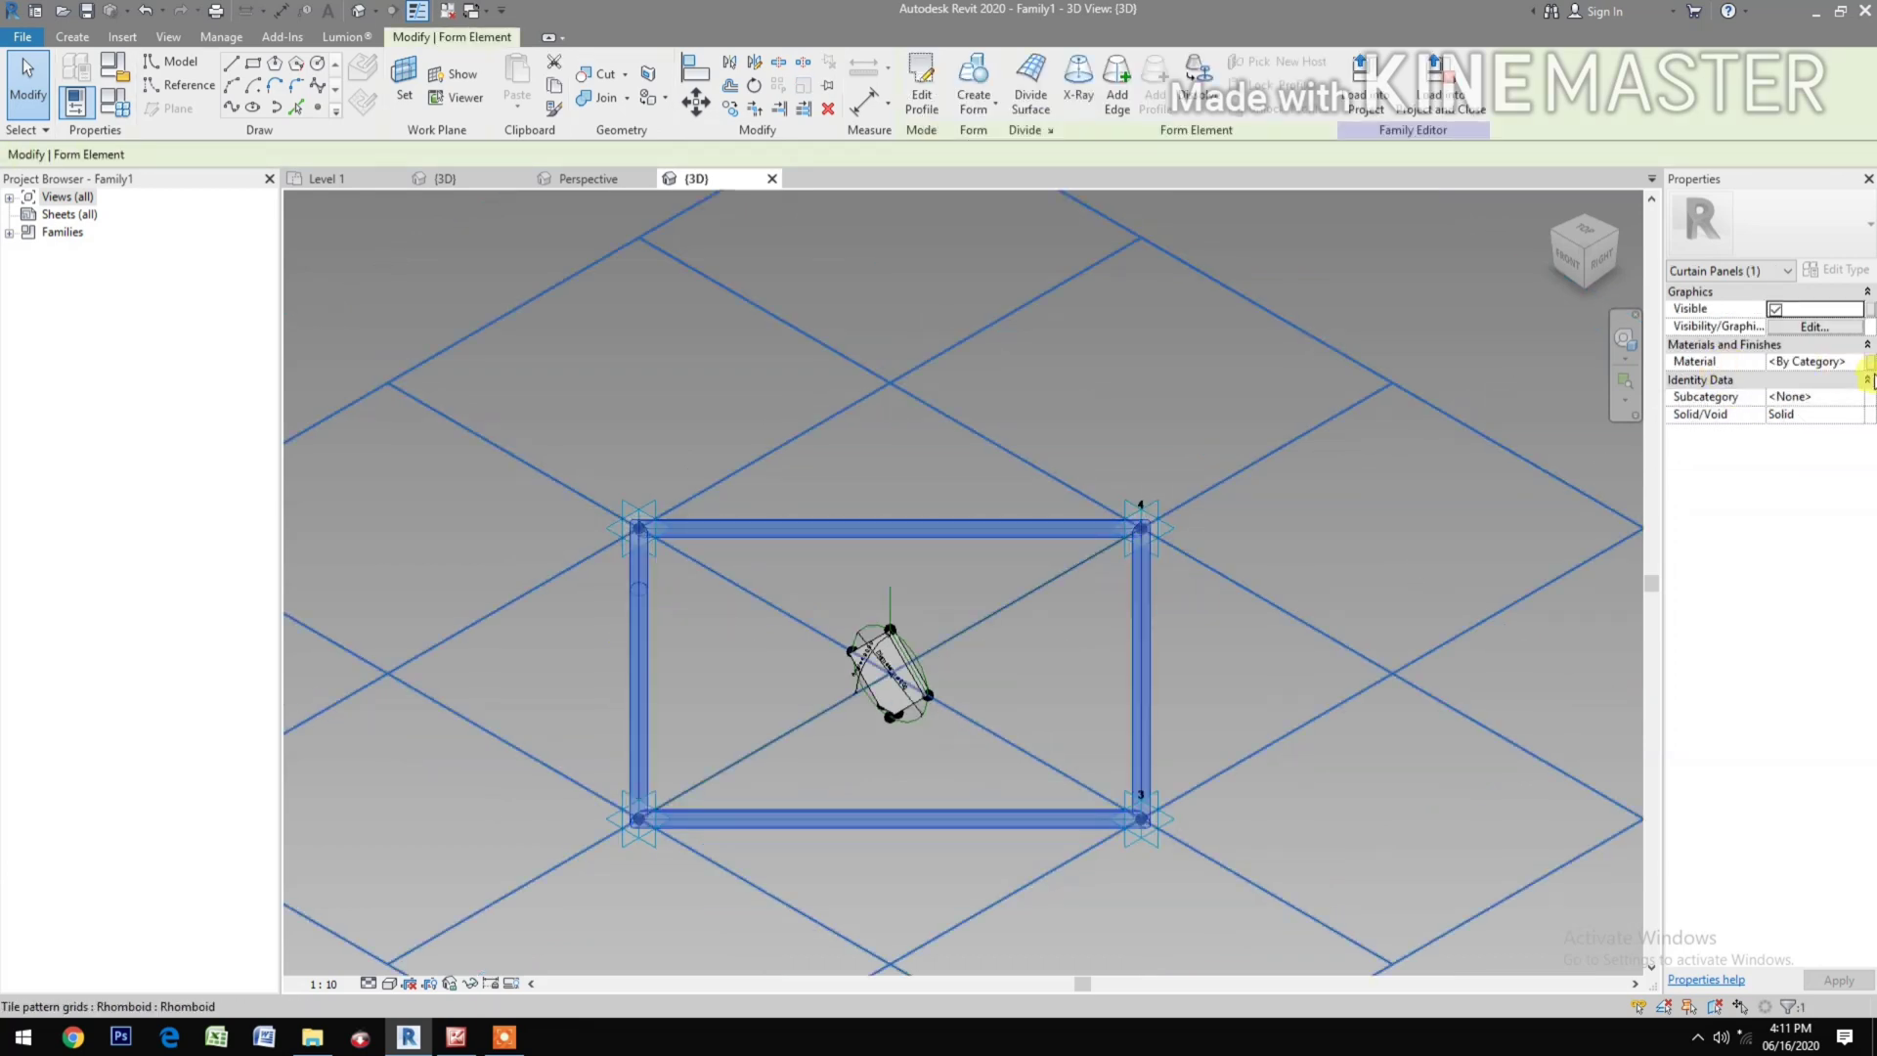
Step: Create the Fame Finish type parameter and link the frame solid's Material to it
left_click(1869, 361)
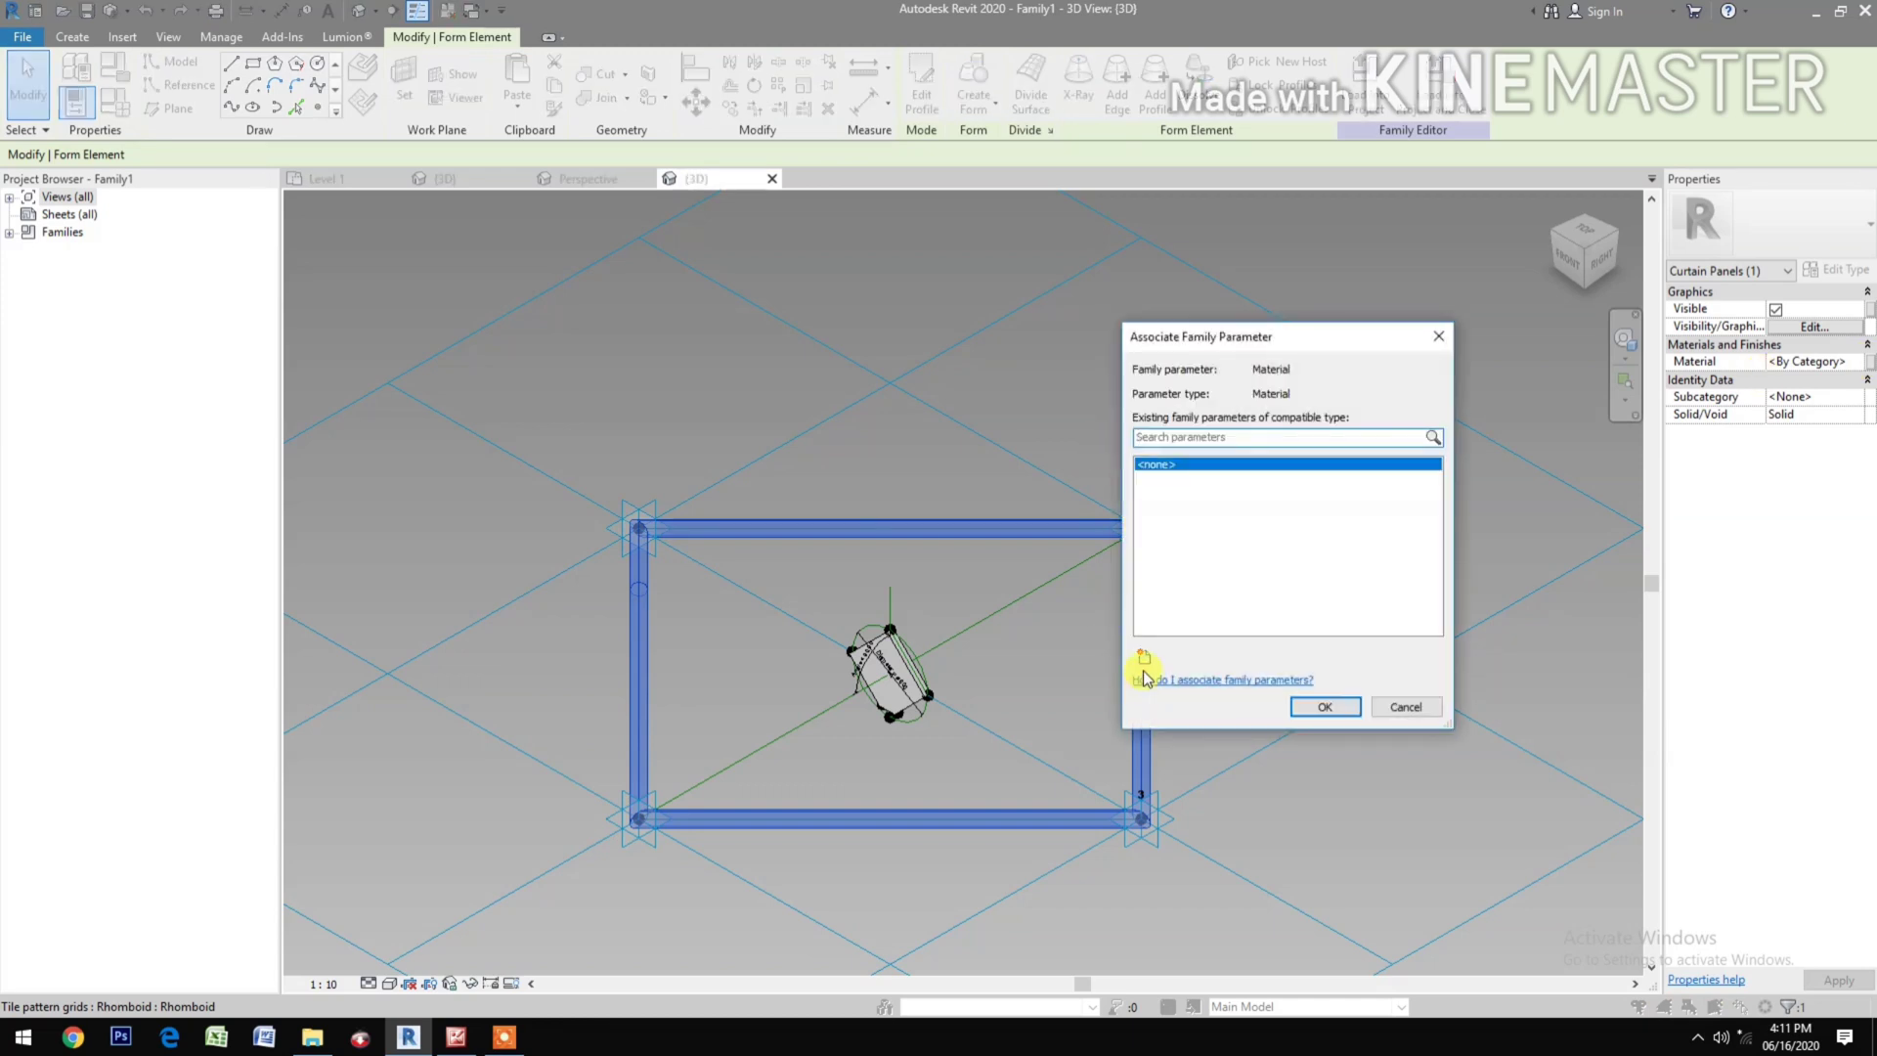
left_click(1146, 658)
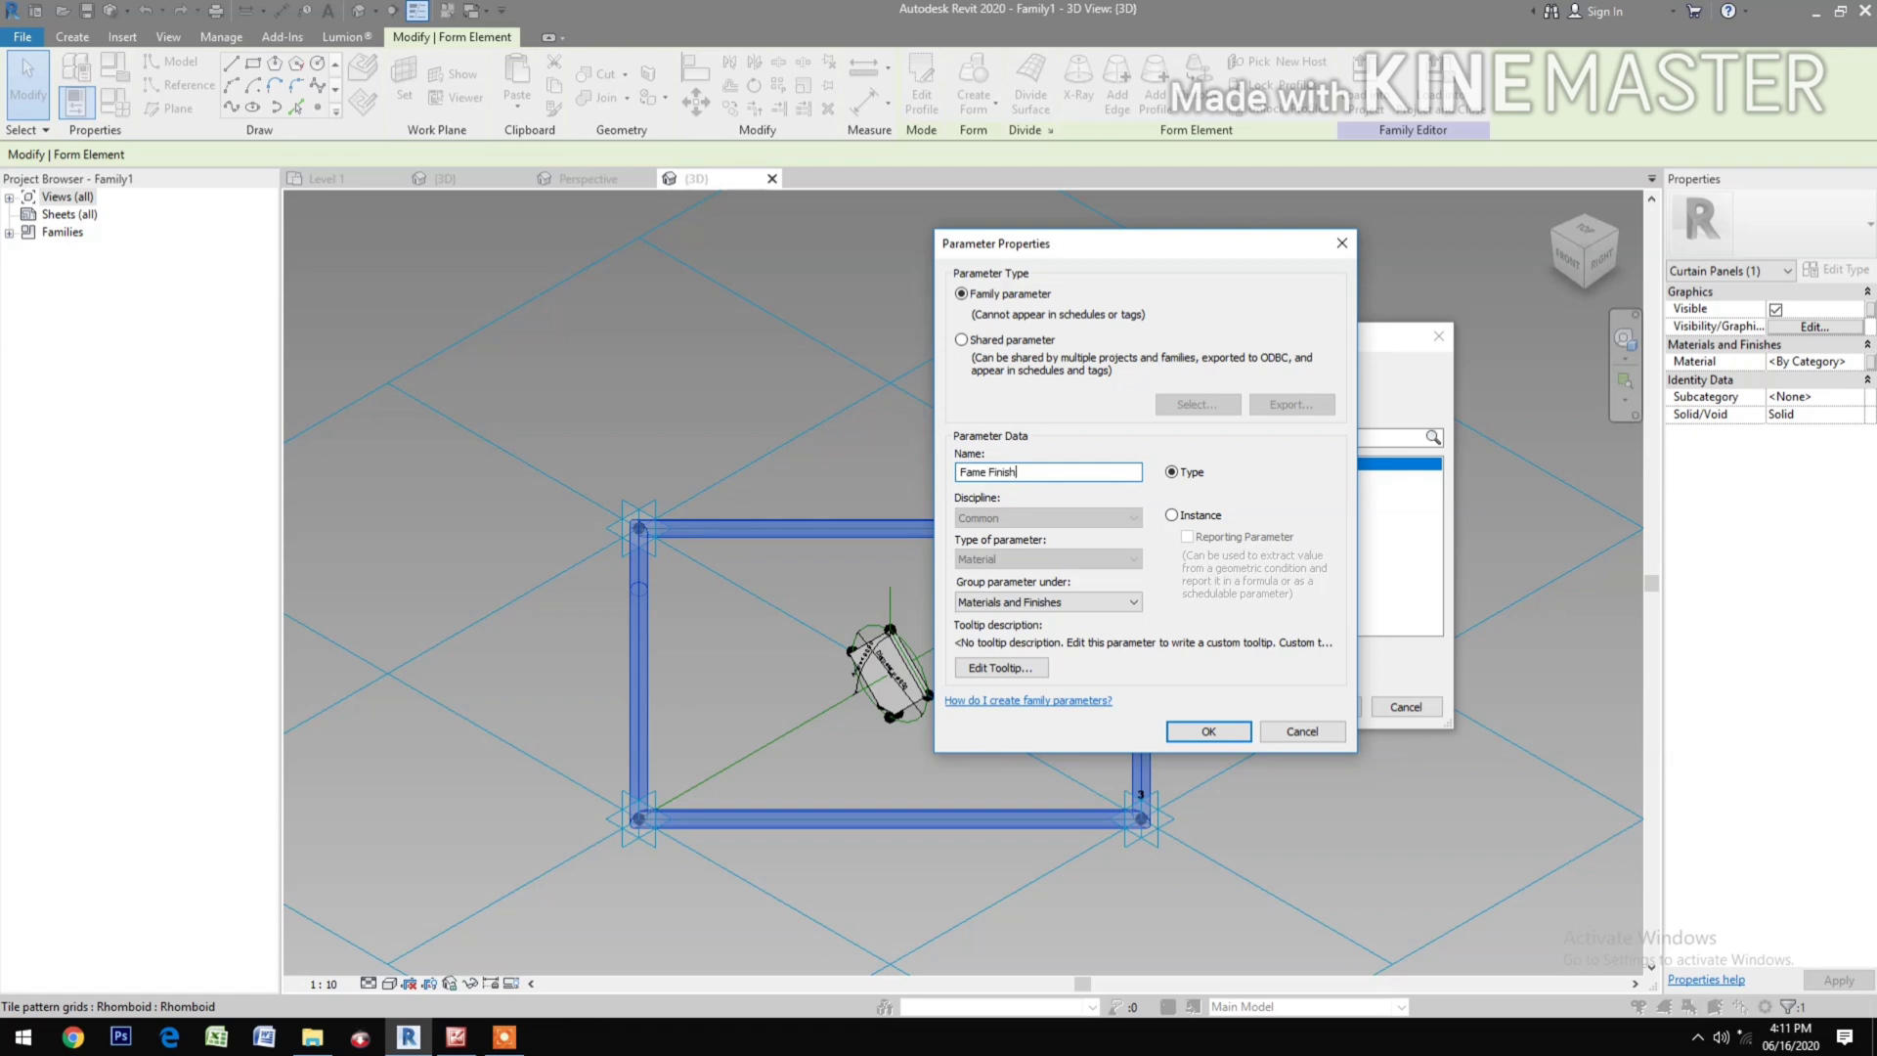
left_click(1209, 731)
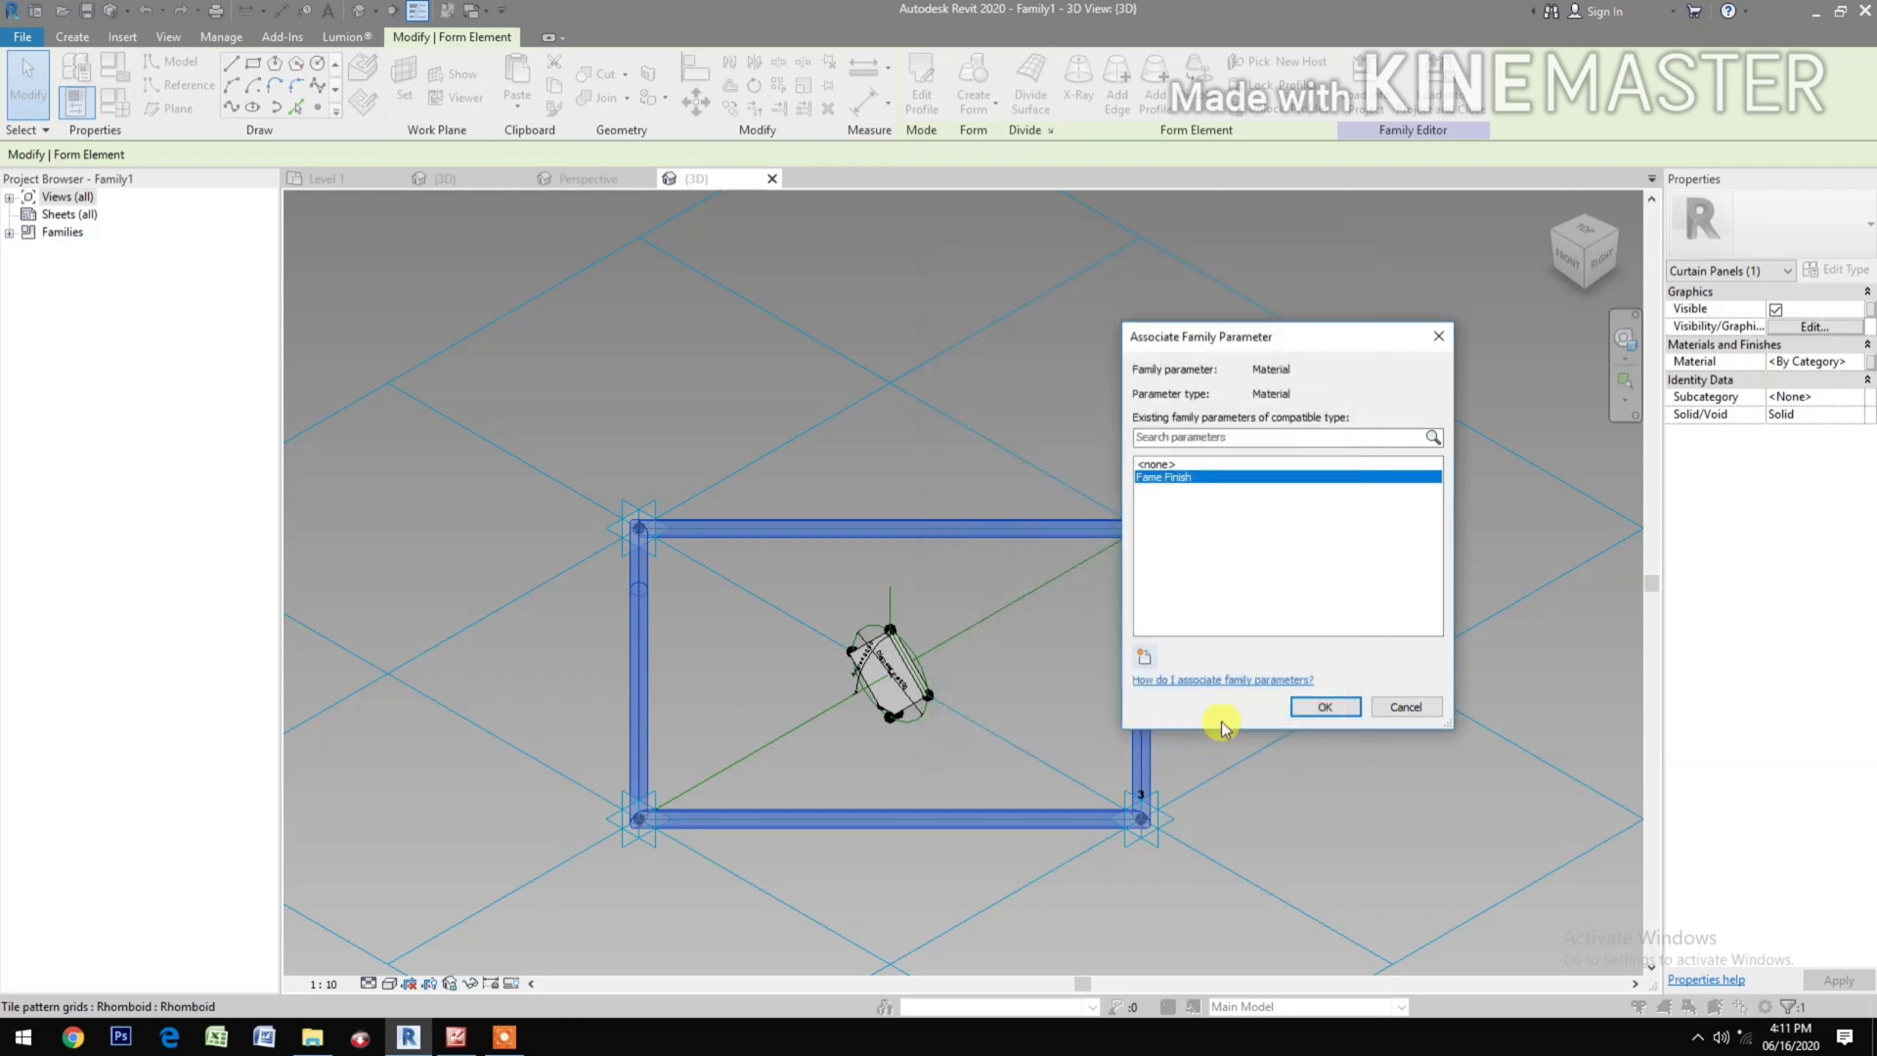
left_click(1326, 708)
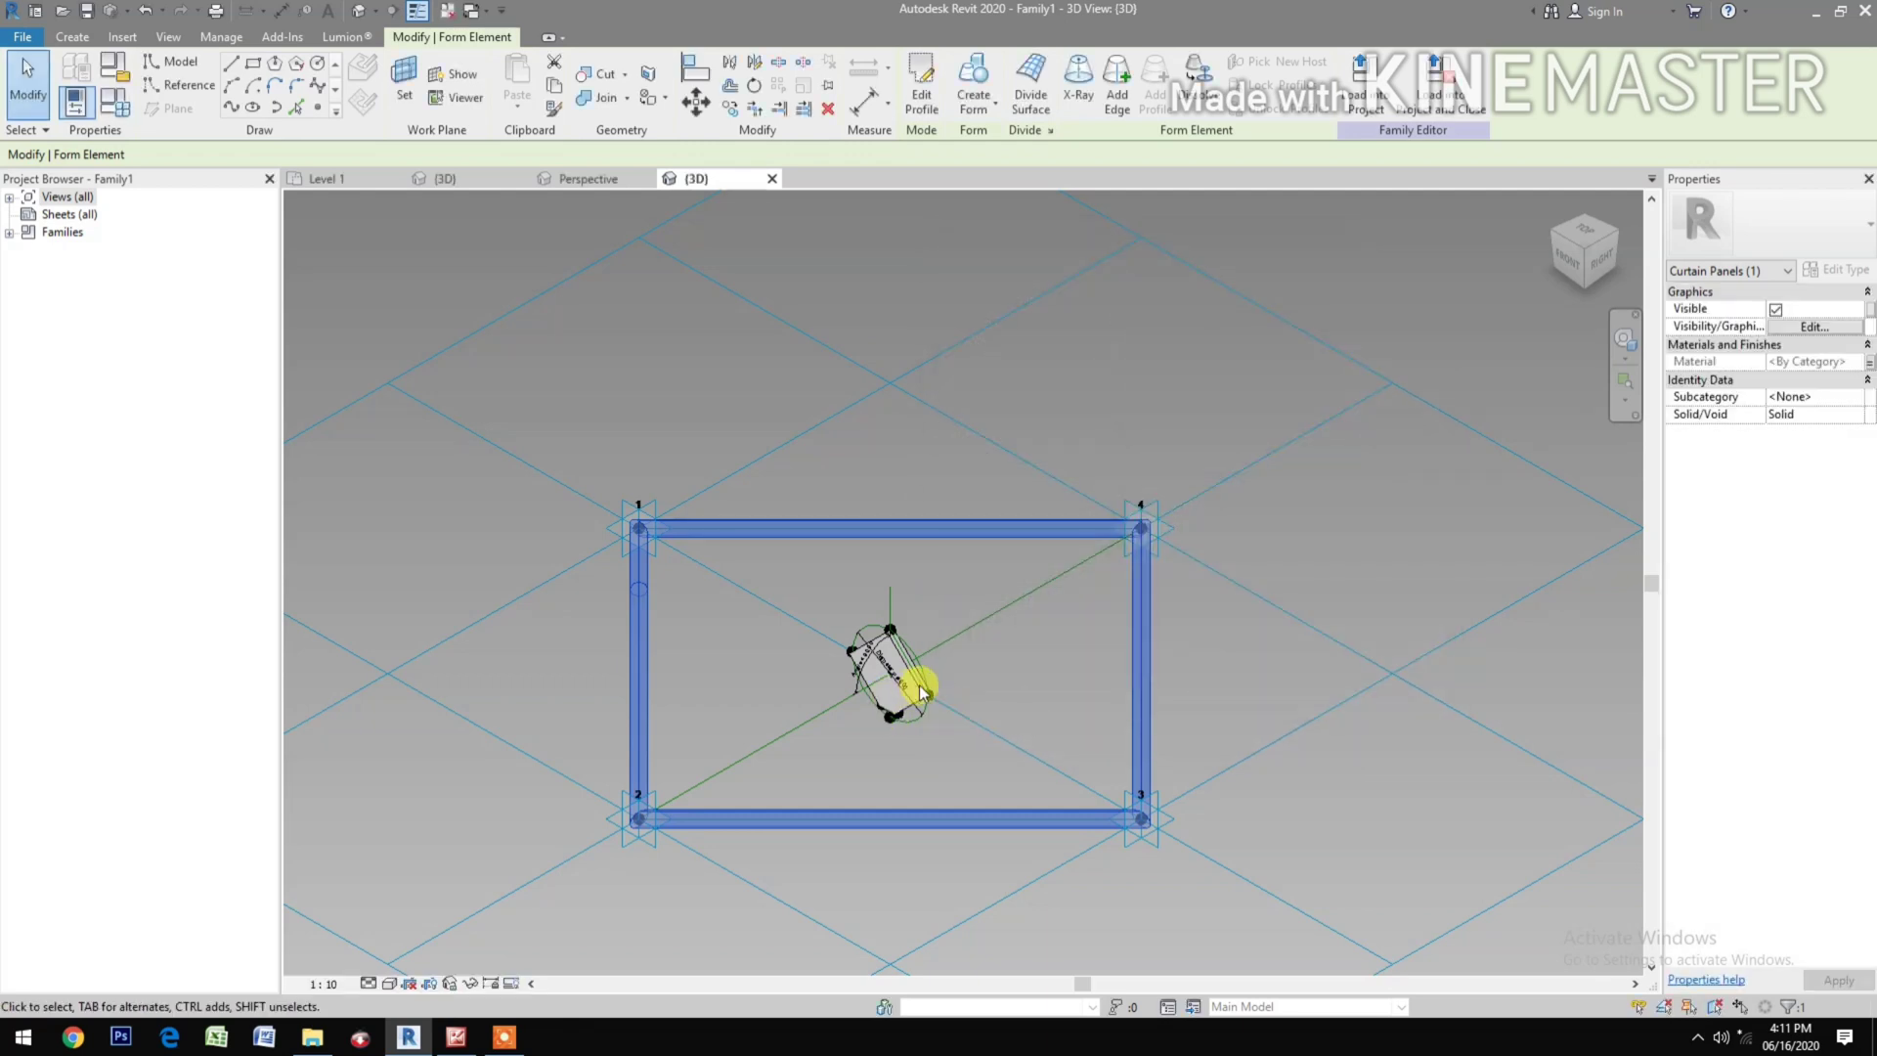
scroll(909, 676, "up", 3)
key("Tab")
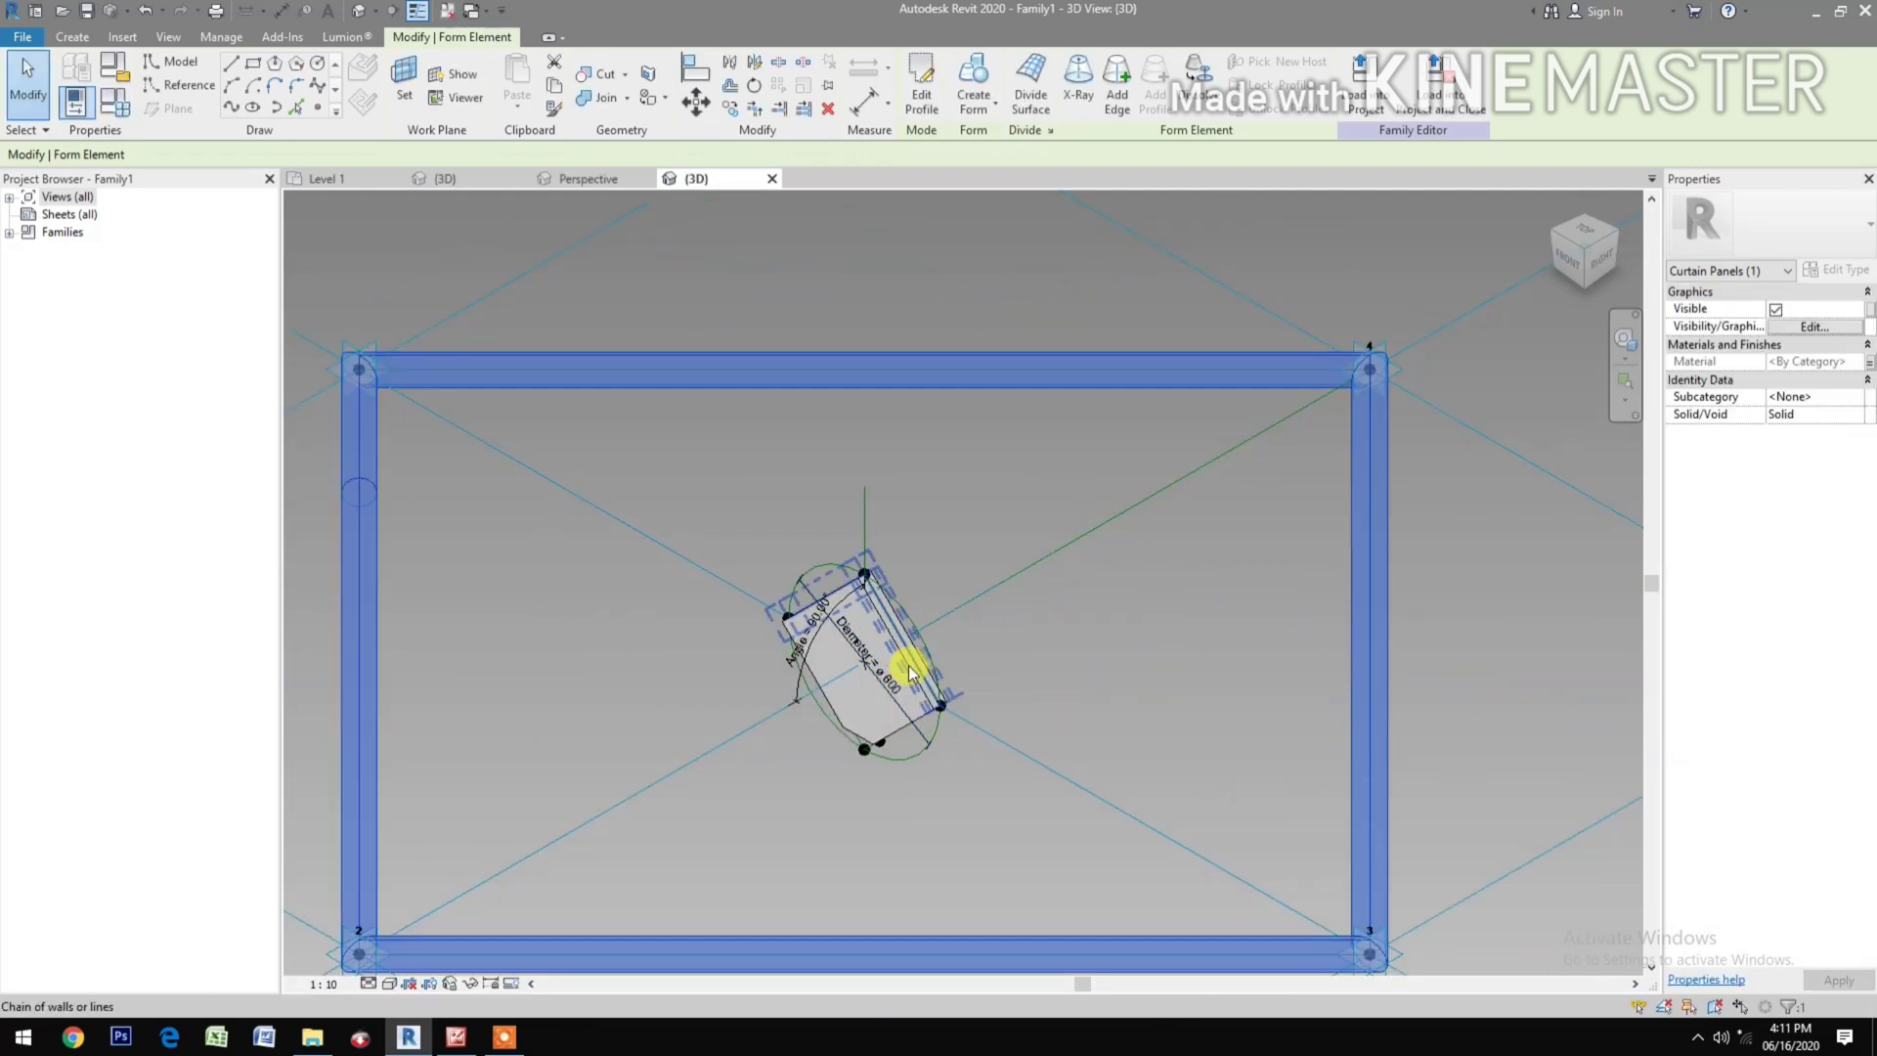
Step: Select the rotating panel form and link its Material to a new Panel Finish parameter
left_click(910, 665)
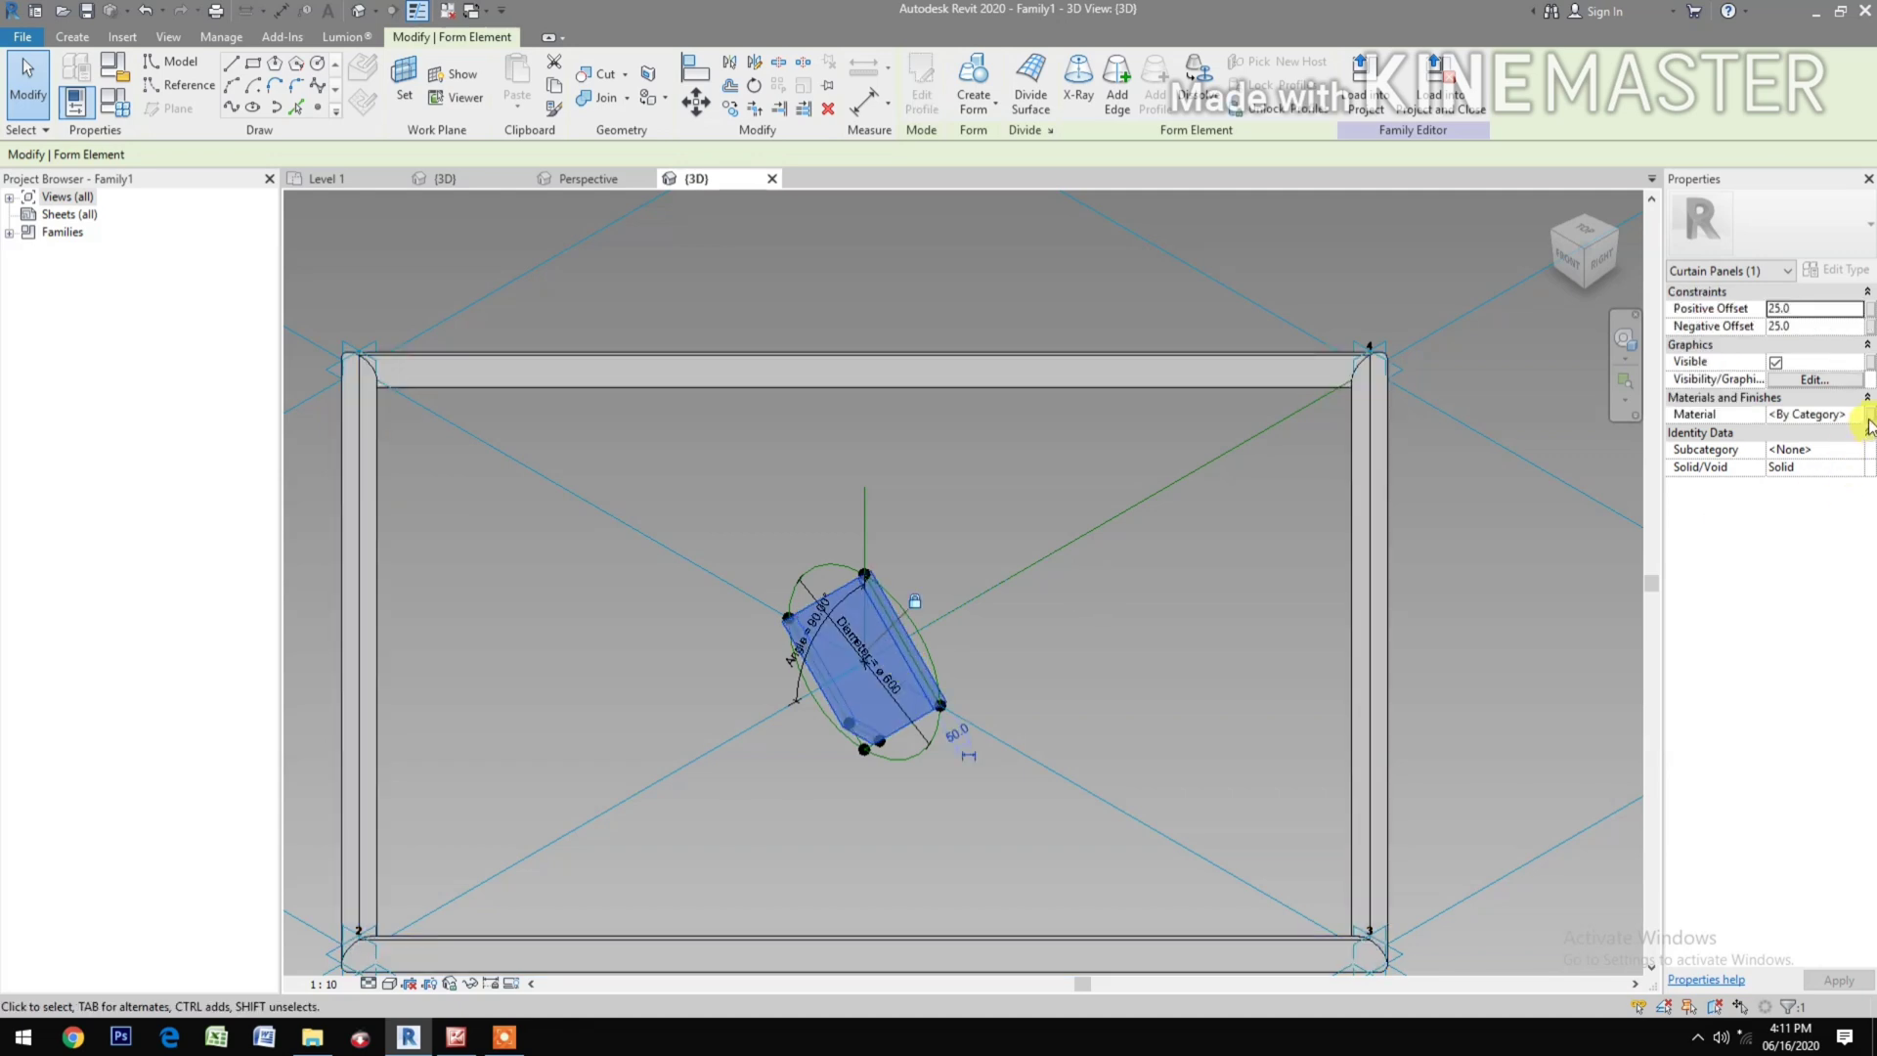
left_click(1870, 414)
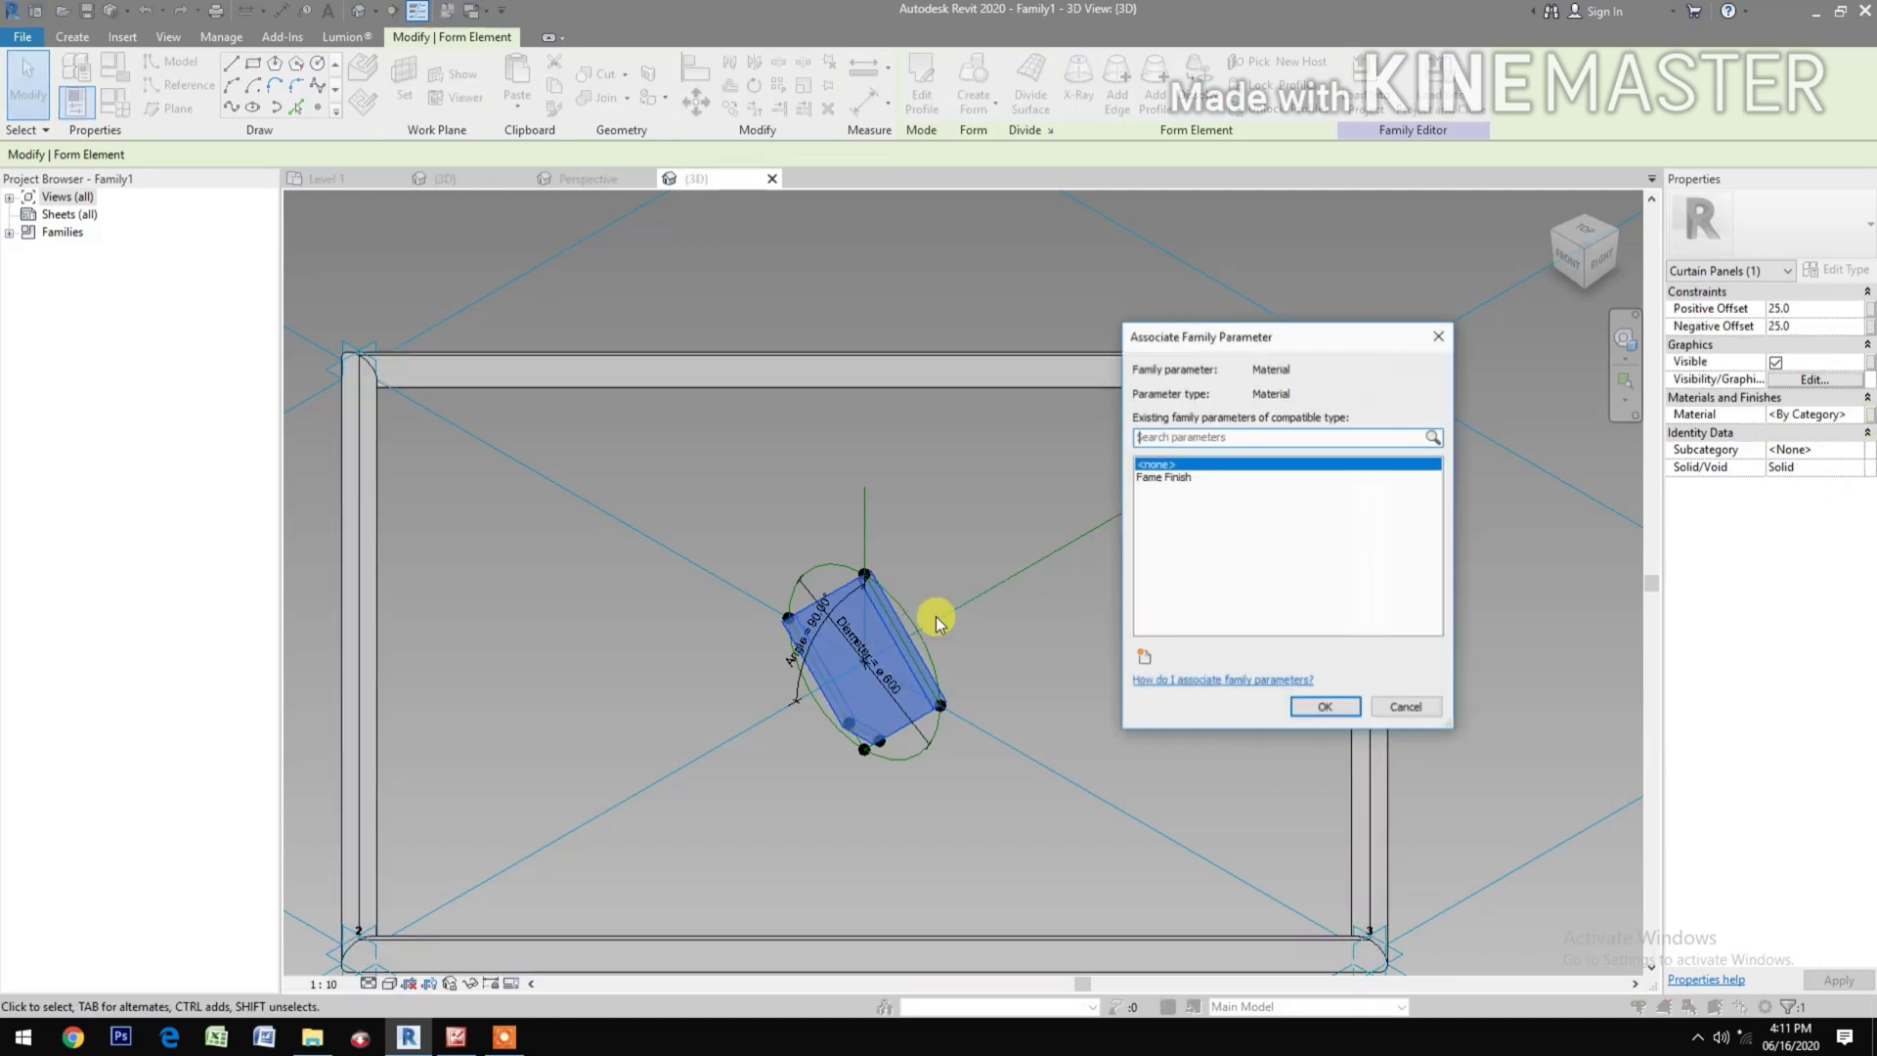
left_click(1150, 661)
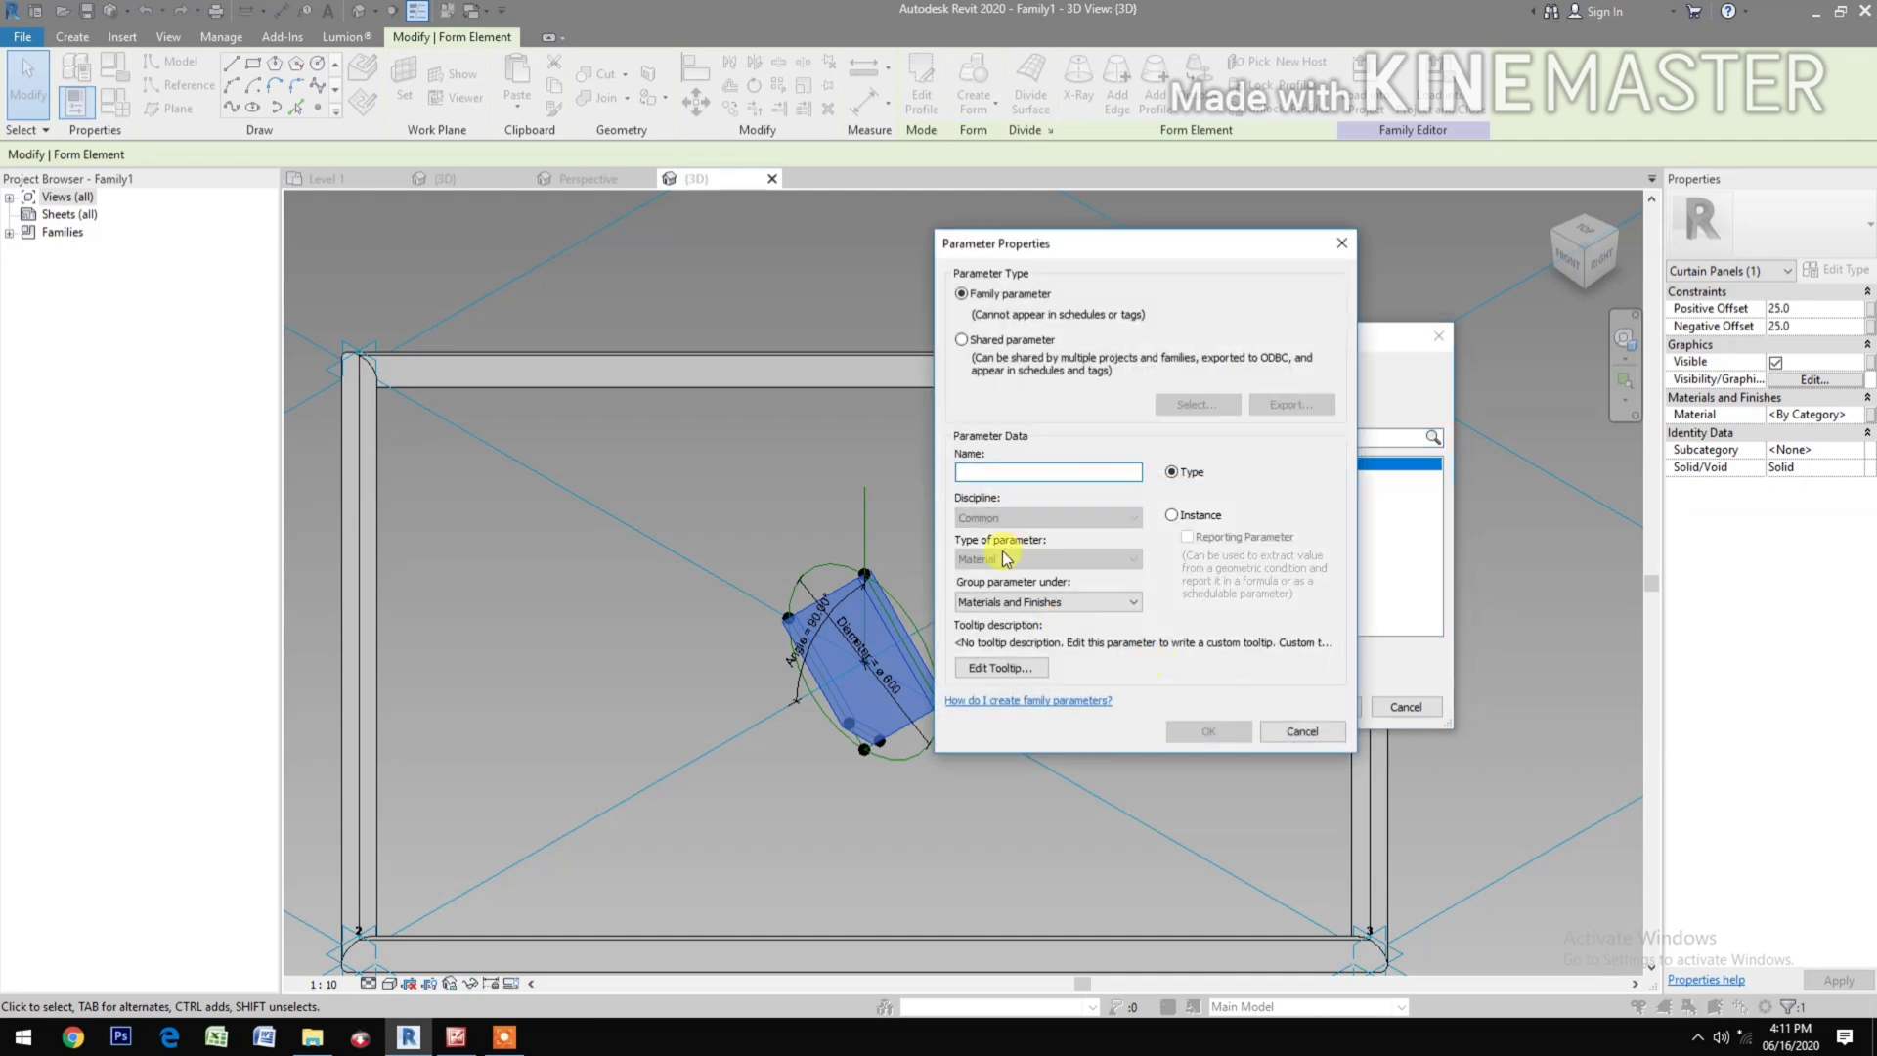
type("O")
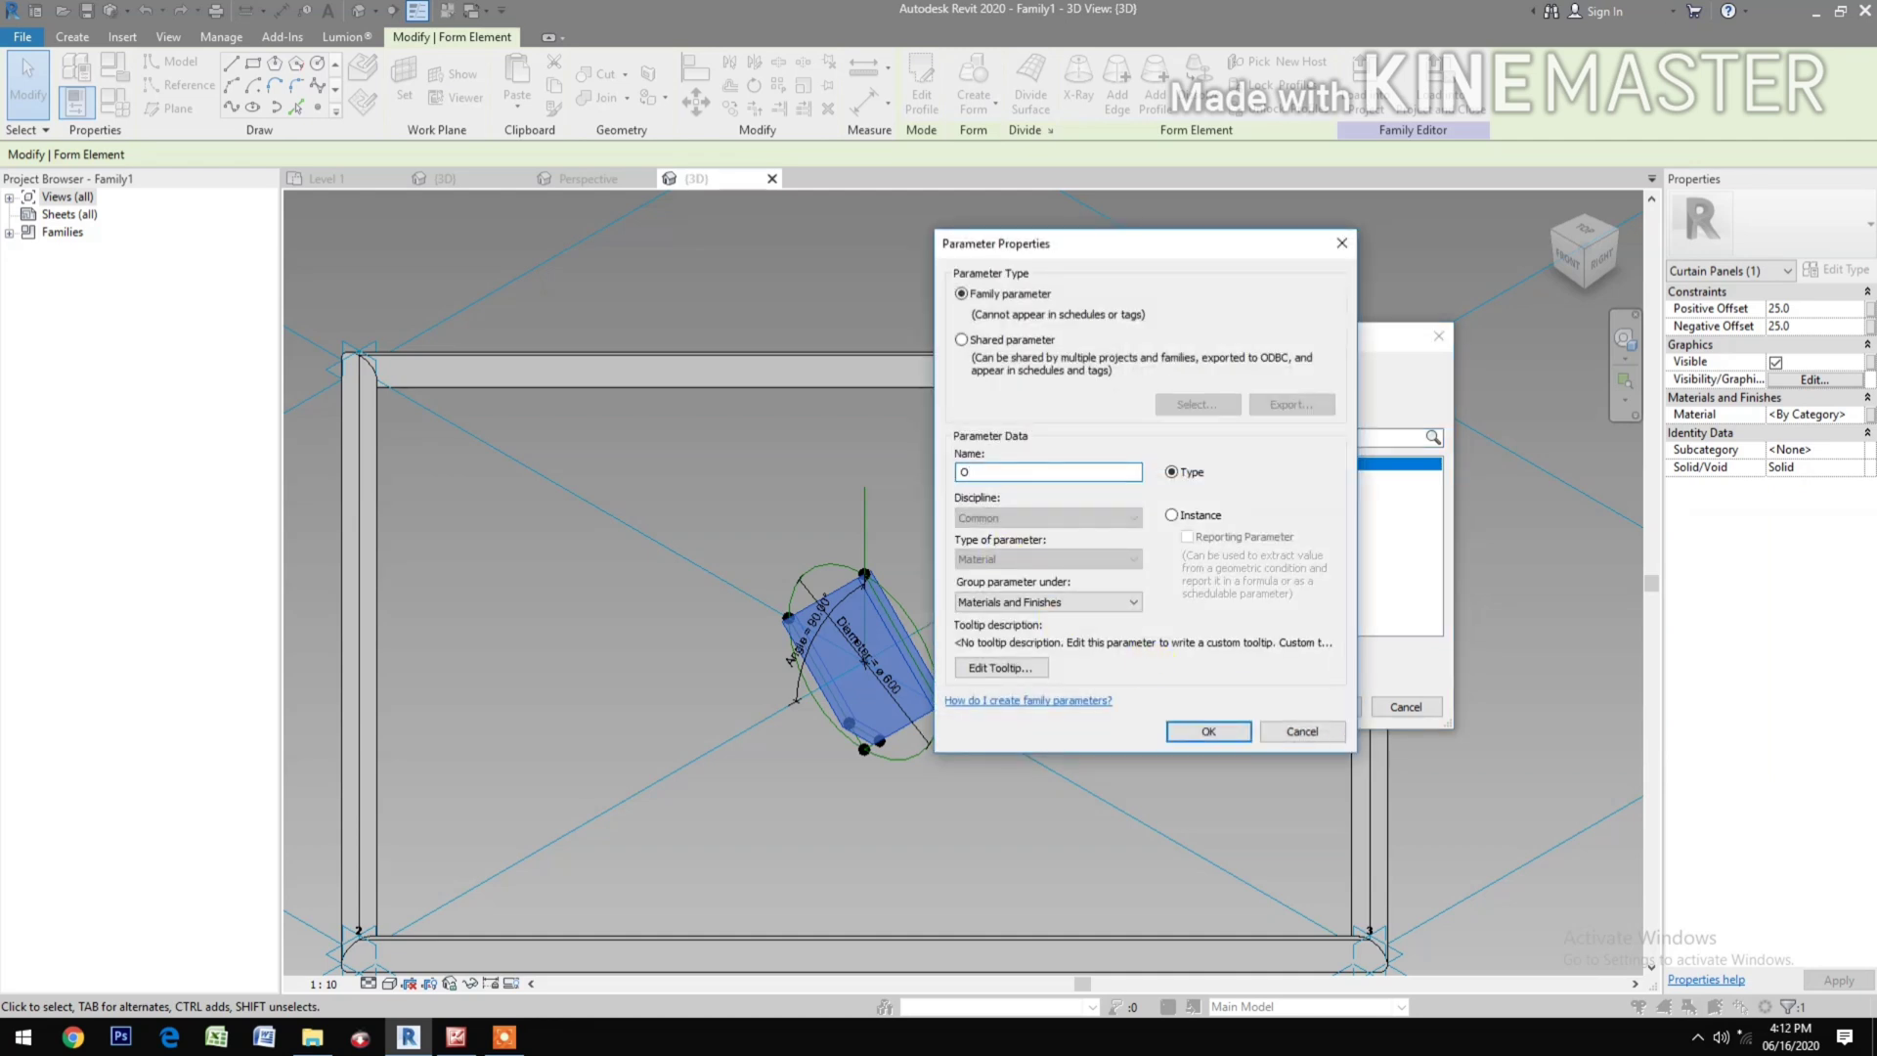
key("BackSpace")
type("Panel Finish")
left_click(1195, 734)
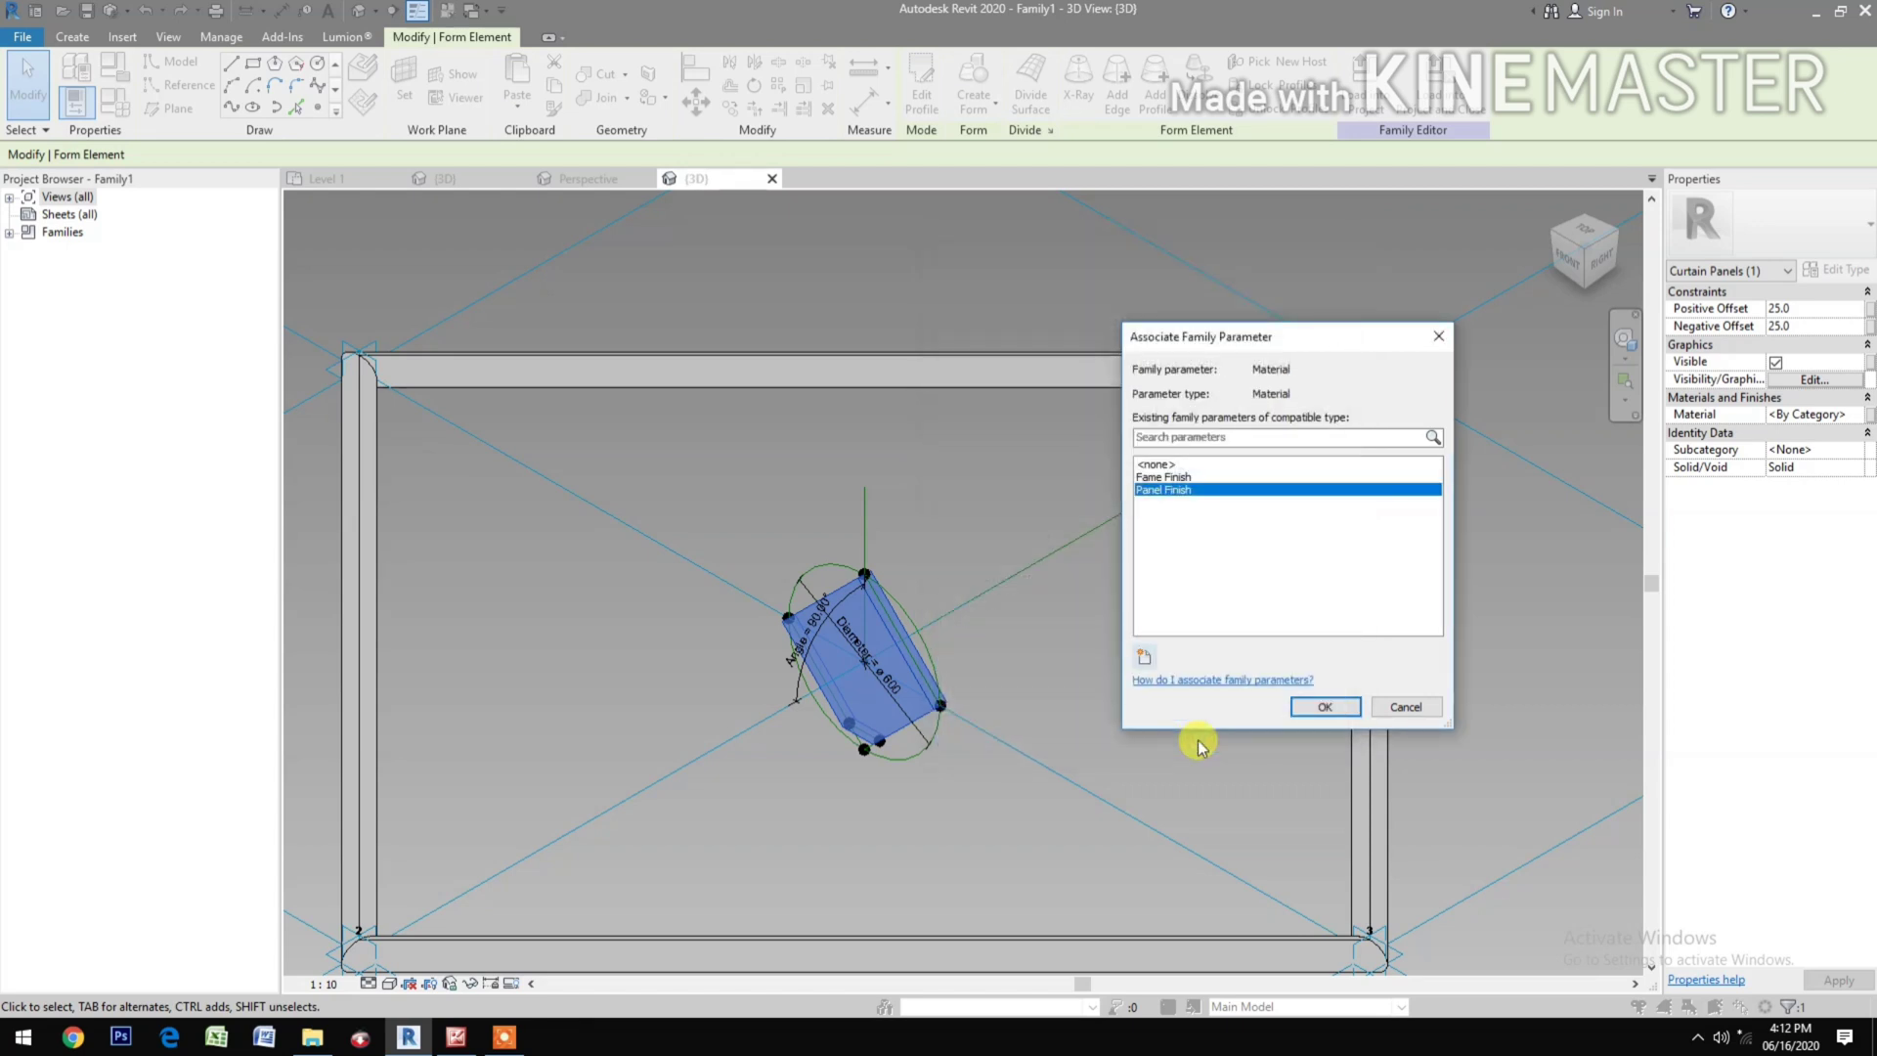
left_click(1326, 706)
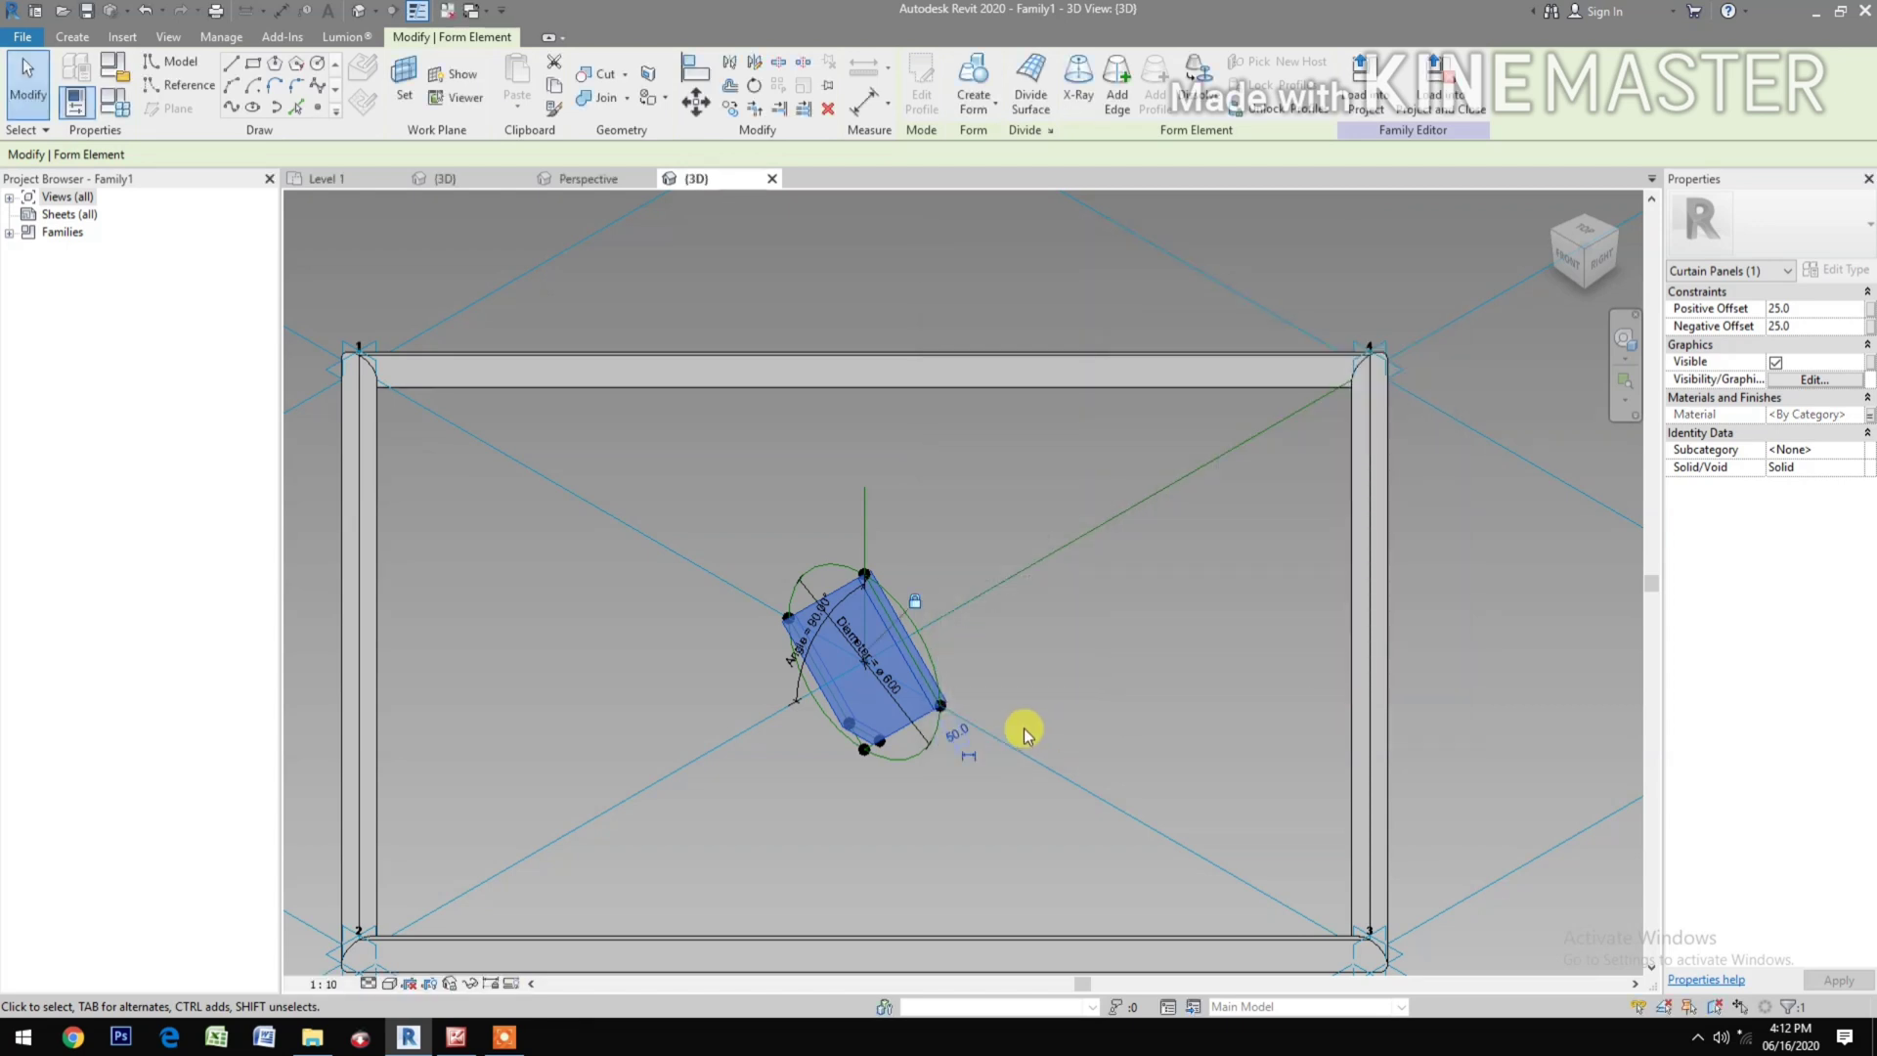
scroll(1024, 721, "down", 2)
middle_click_drag(1094, 724, 1148, 718)
left_click(1148, 719)
scroll(1148, 719, "down", 1)
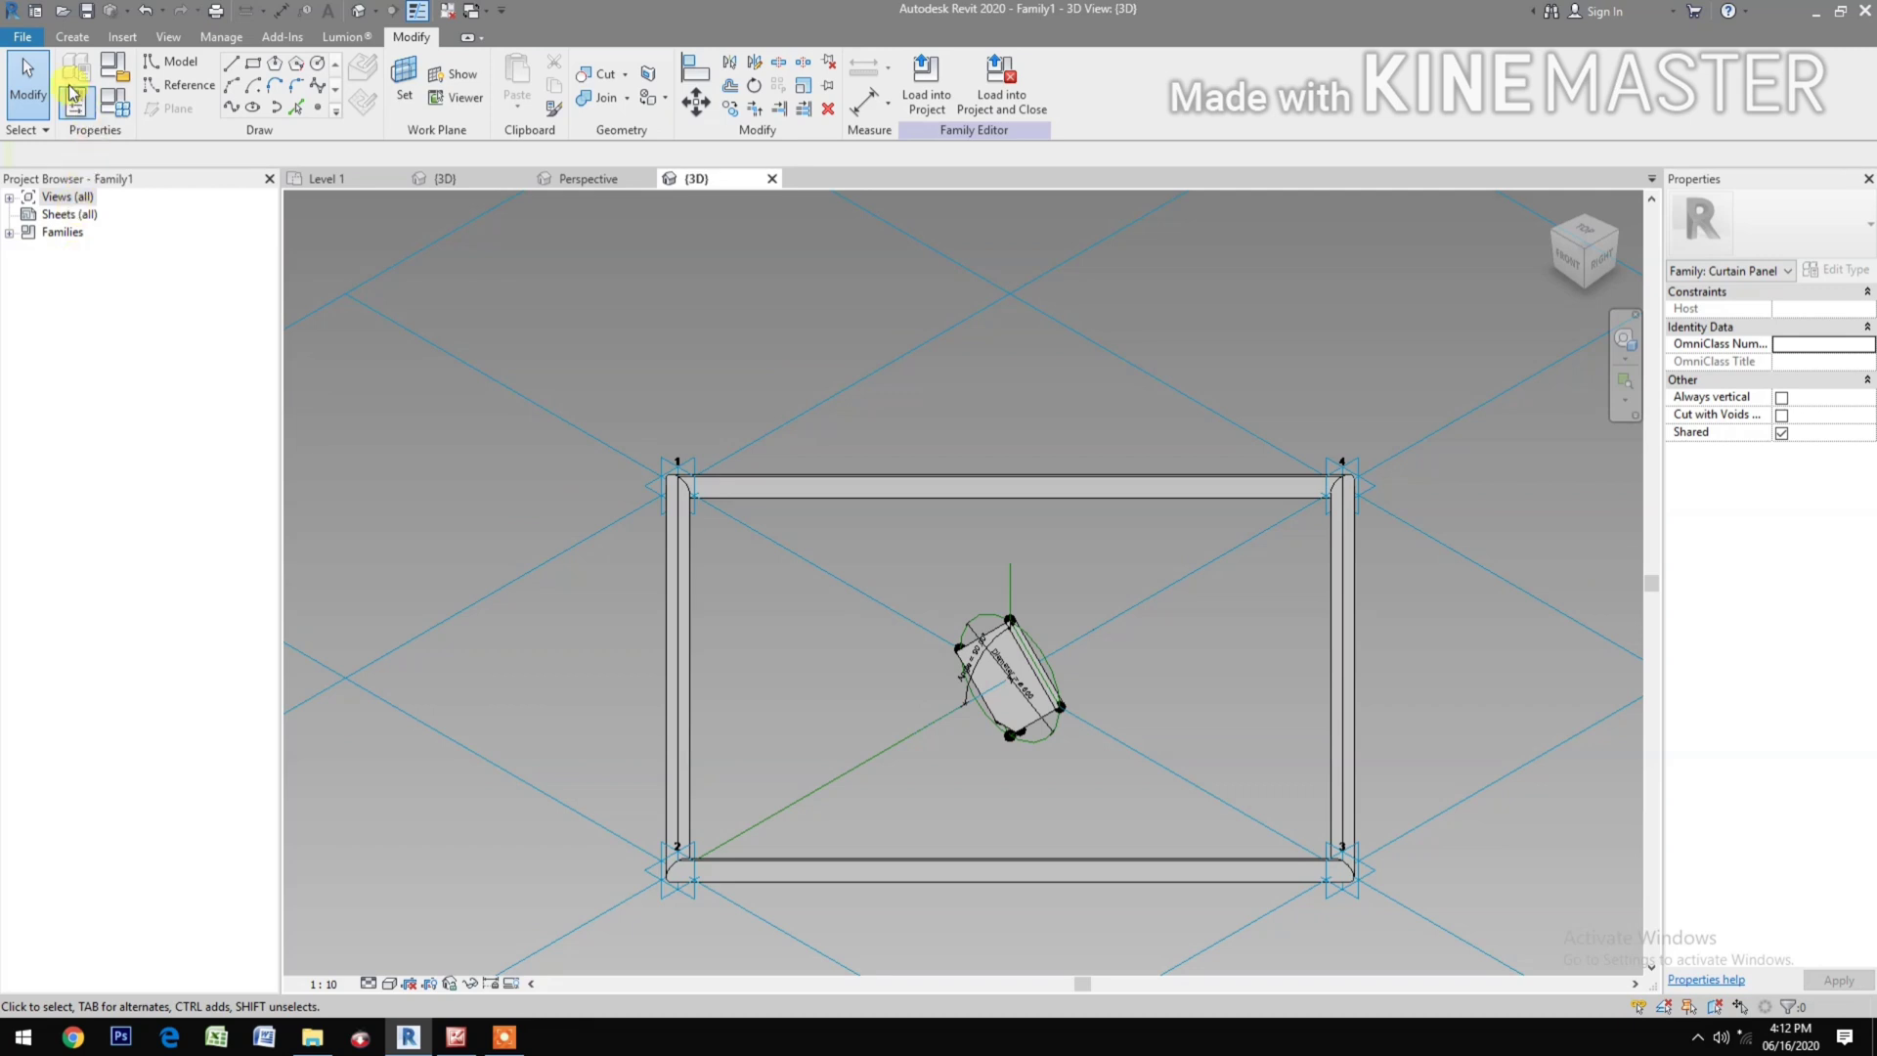
Step: In Family Types, give Fame Finish the Black Metallic Paint Finish 1 material from Cris Material Library's Metal Paint
left_click(109, 113)
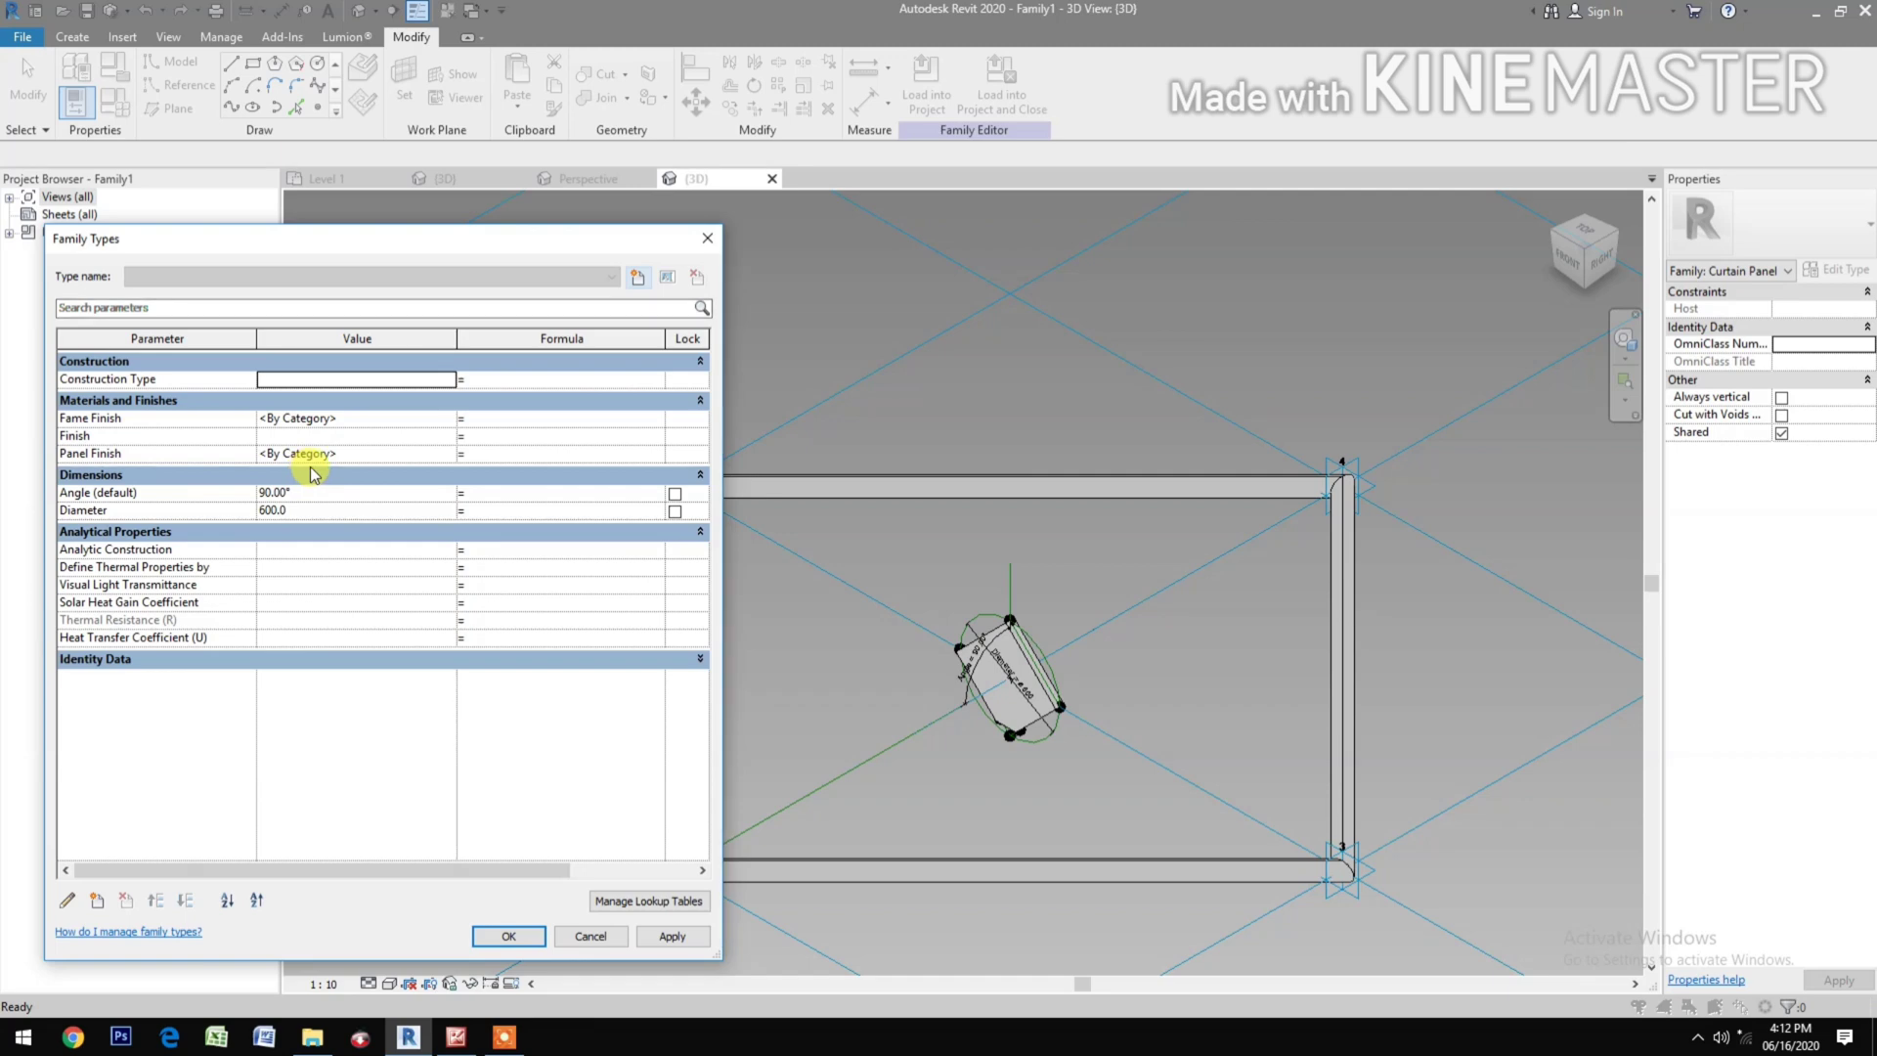
left_click(445, 418)
left_click(448, 419)
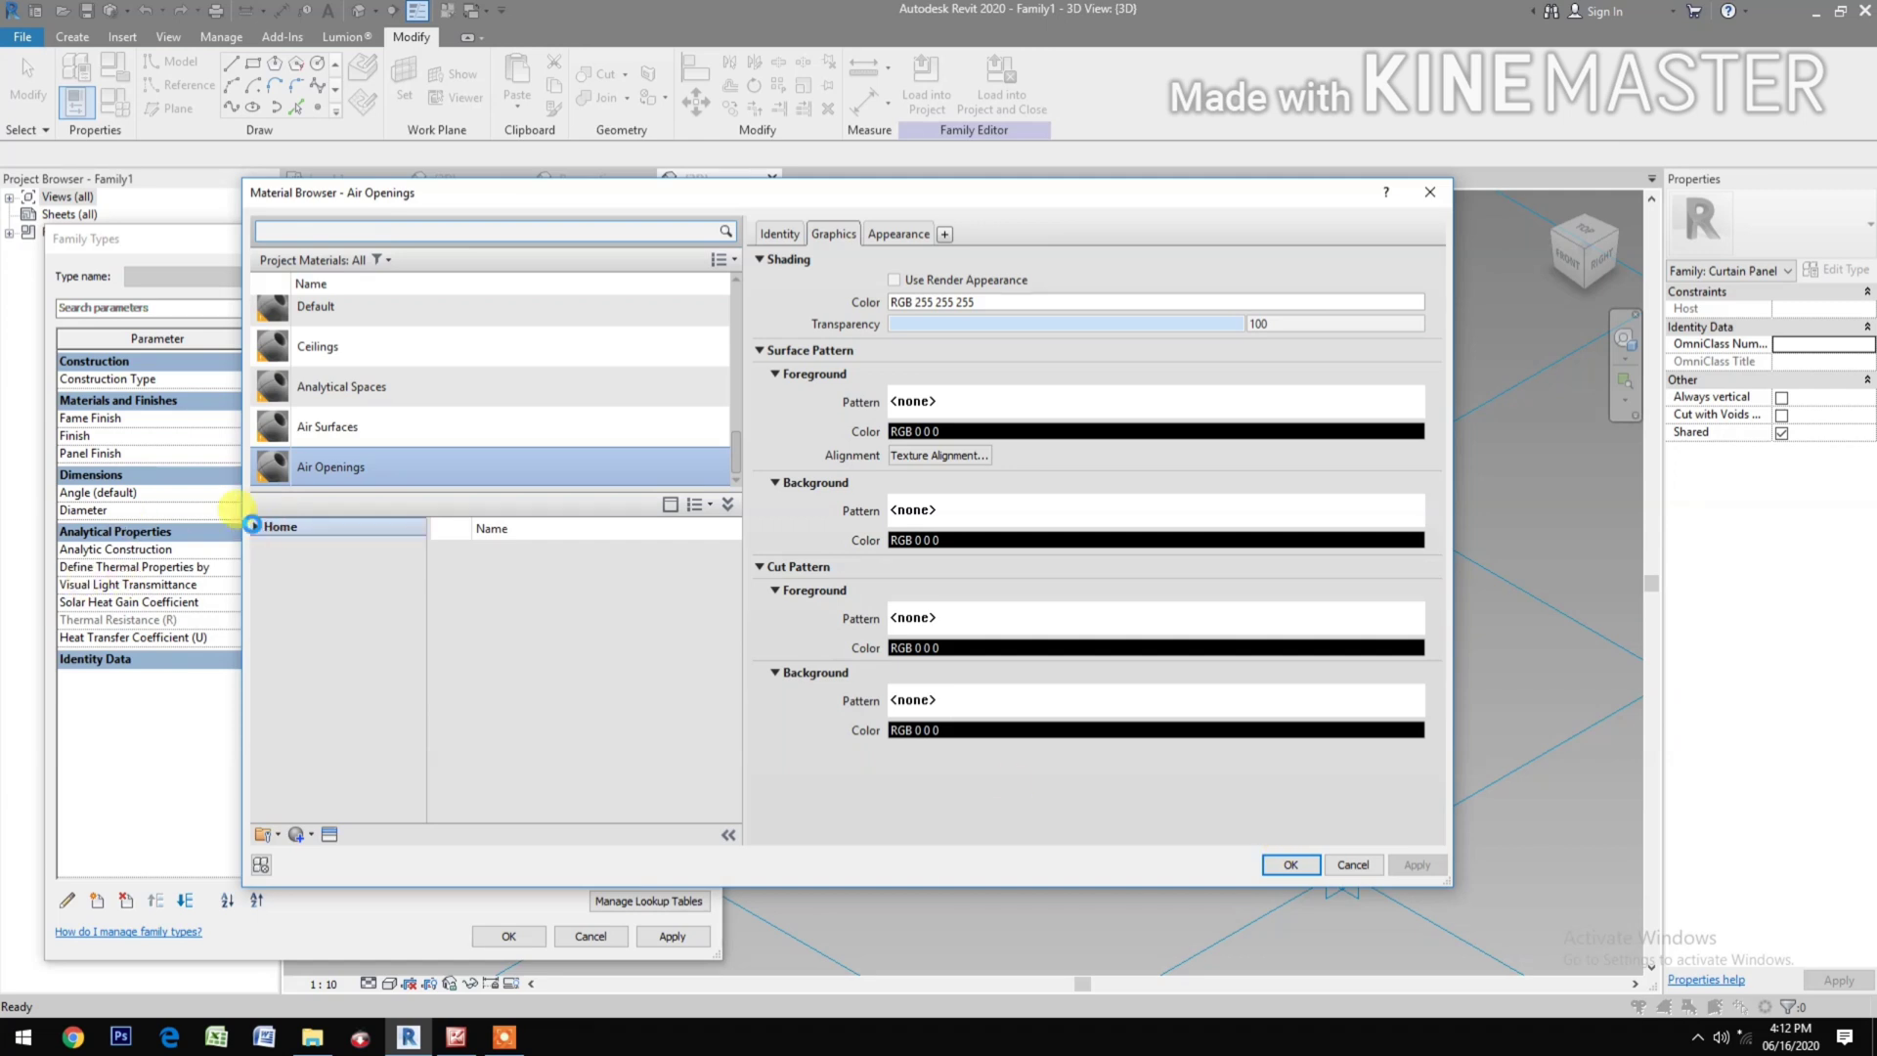
left_click(252, 526)
left_click(262, 579)
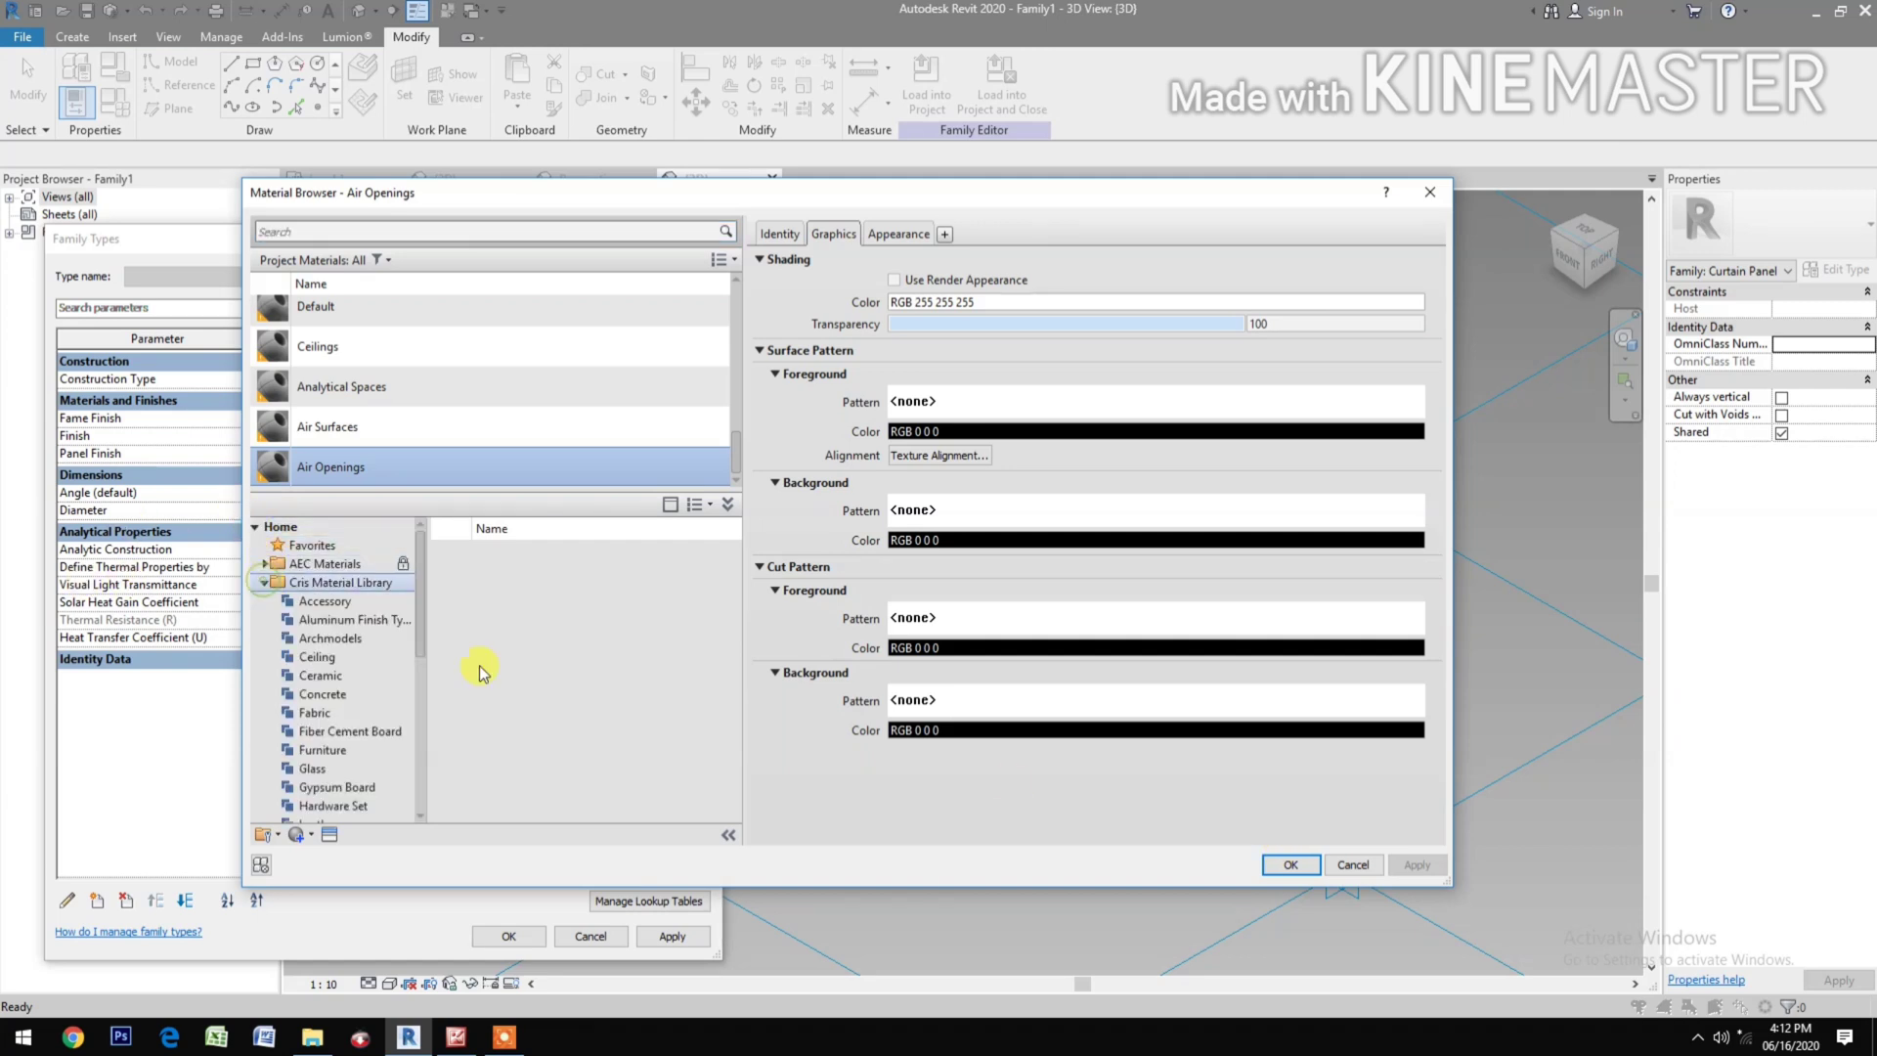
scroll(408, 784, "down", 1)
scroll(407, 784, "down", 2)
left_click(328, 732)
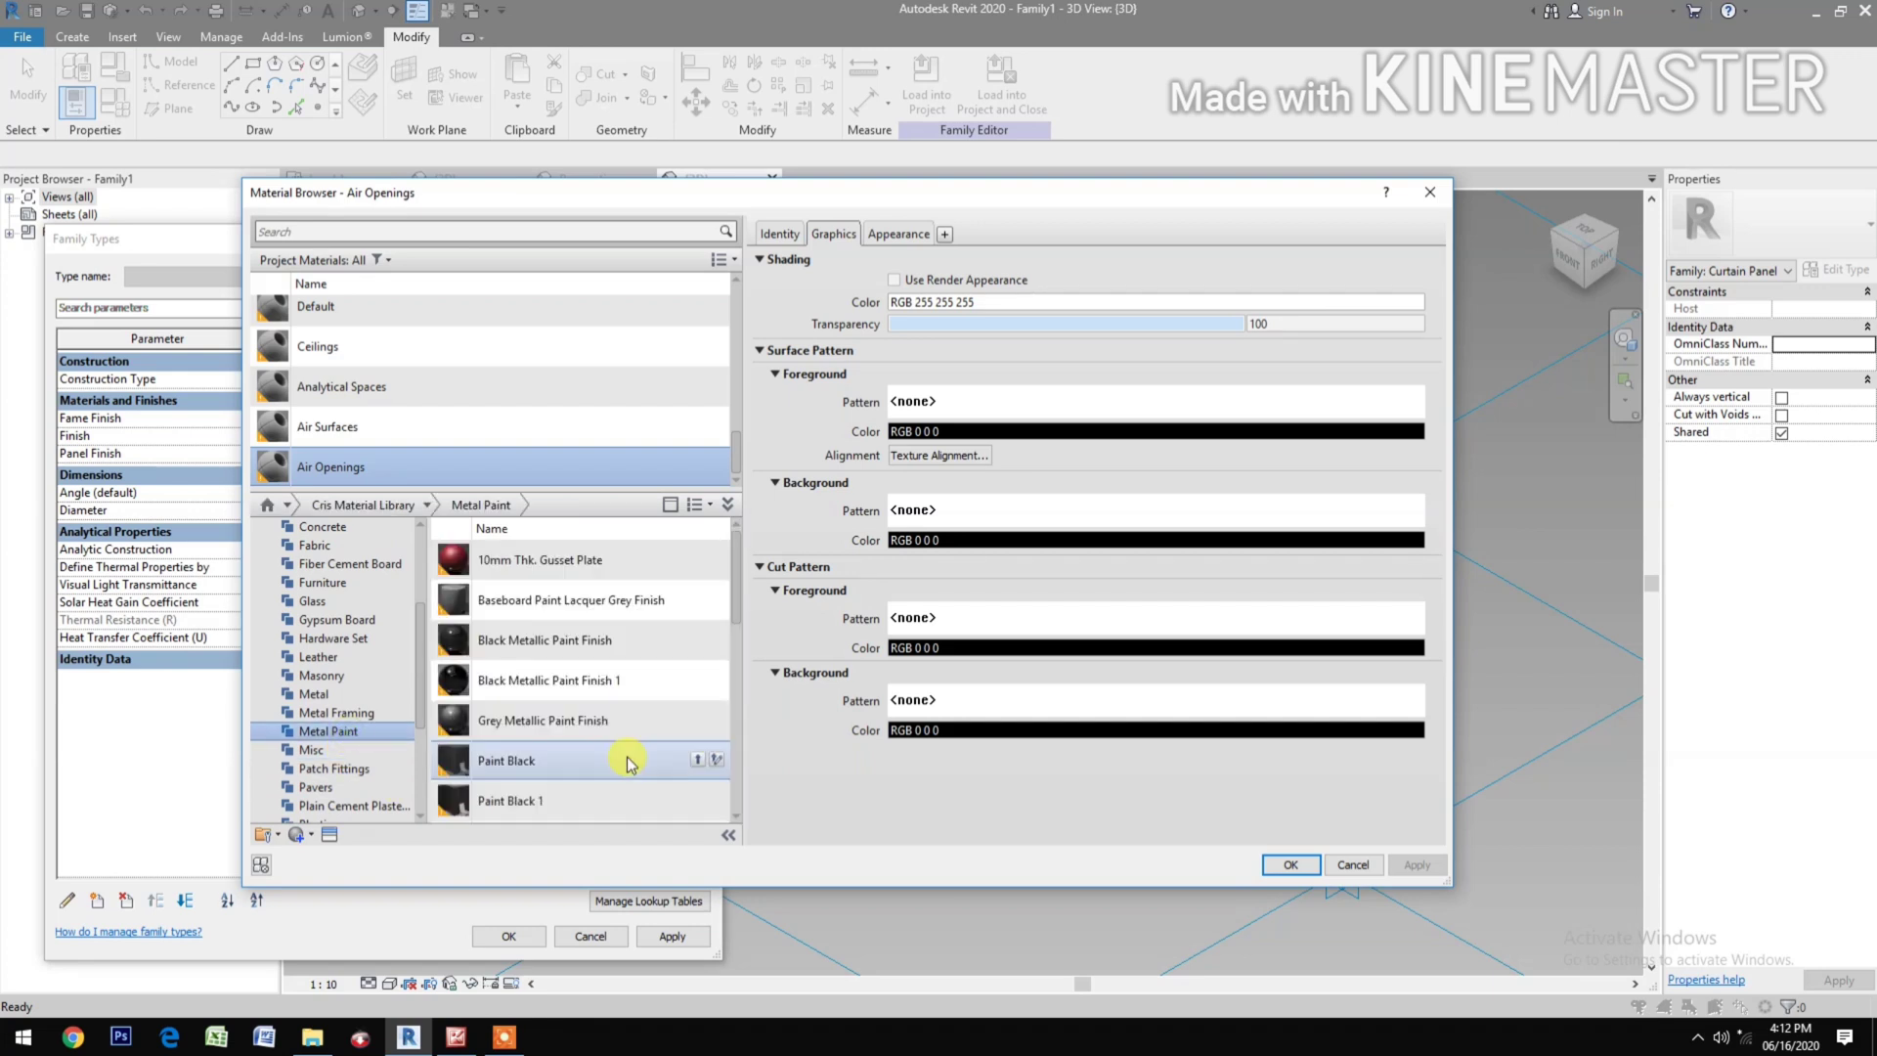
left_click(696, 680)
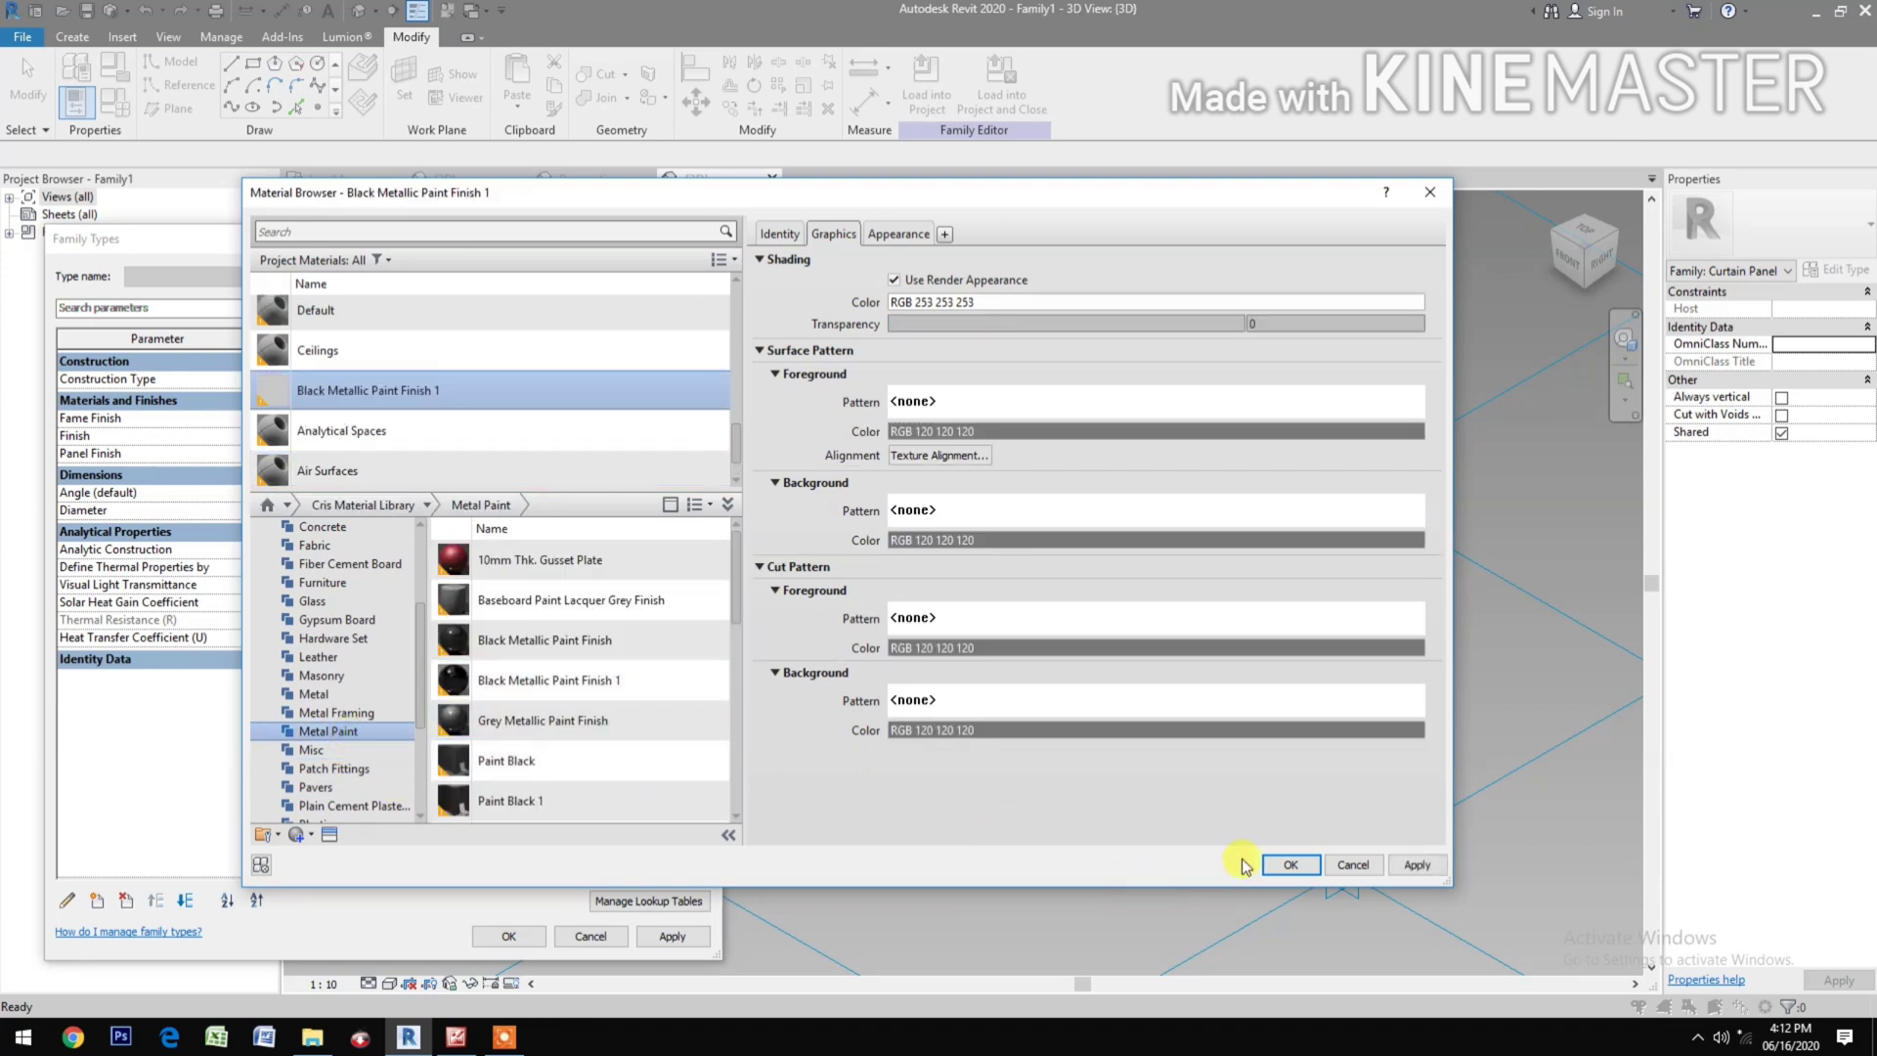
left_click(1271, 864)
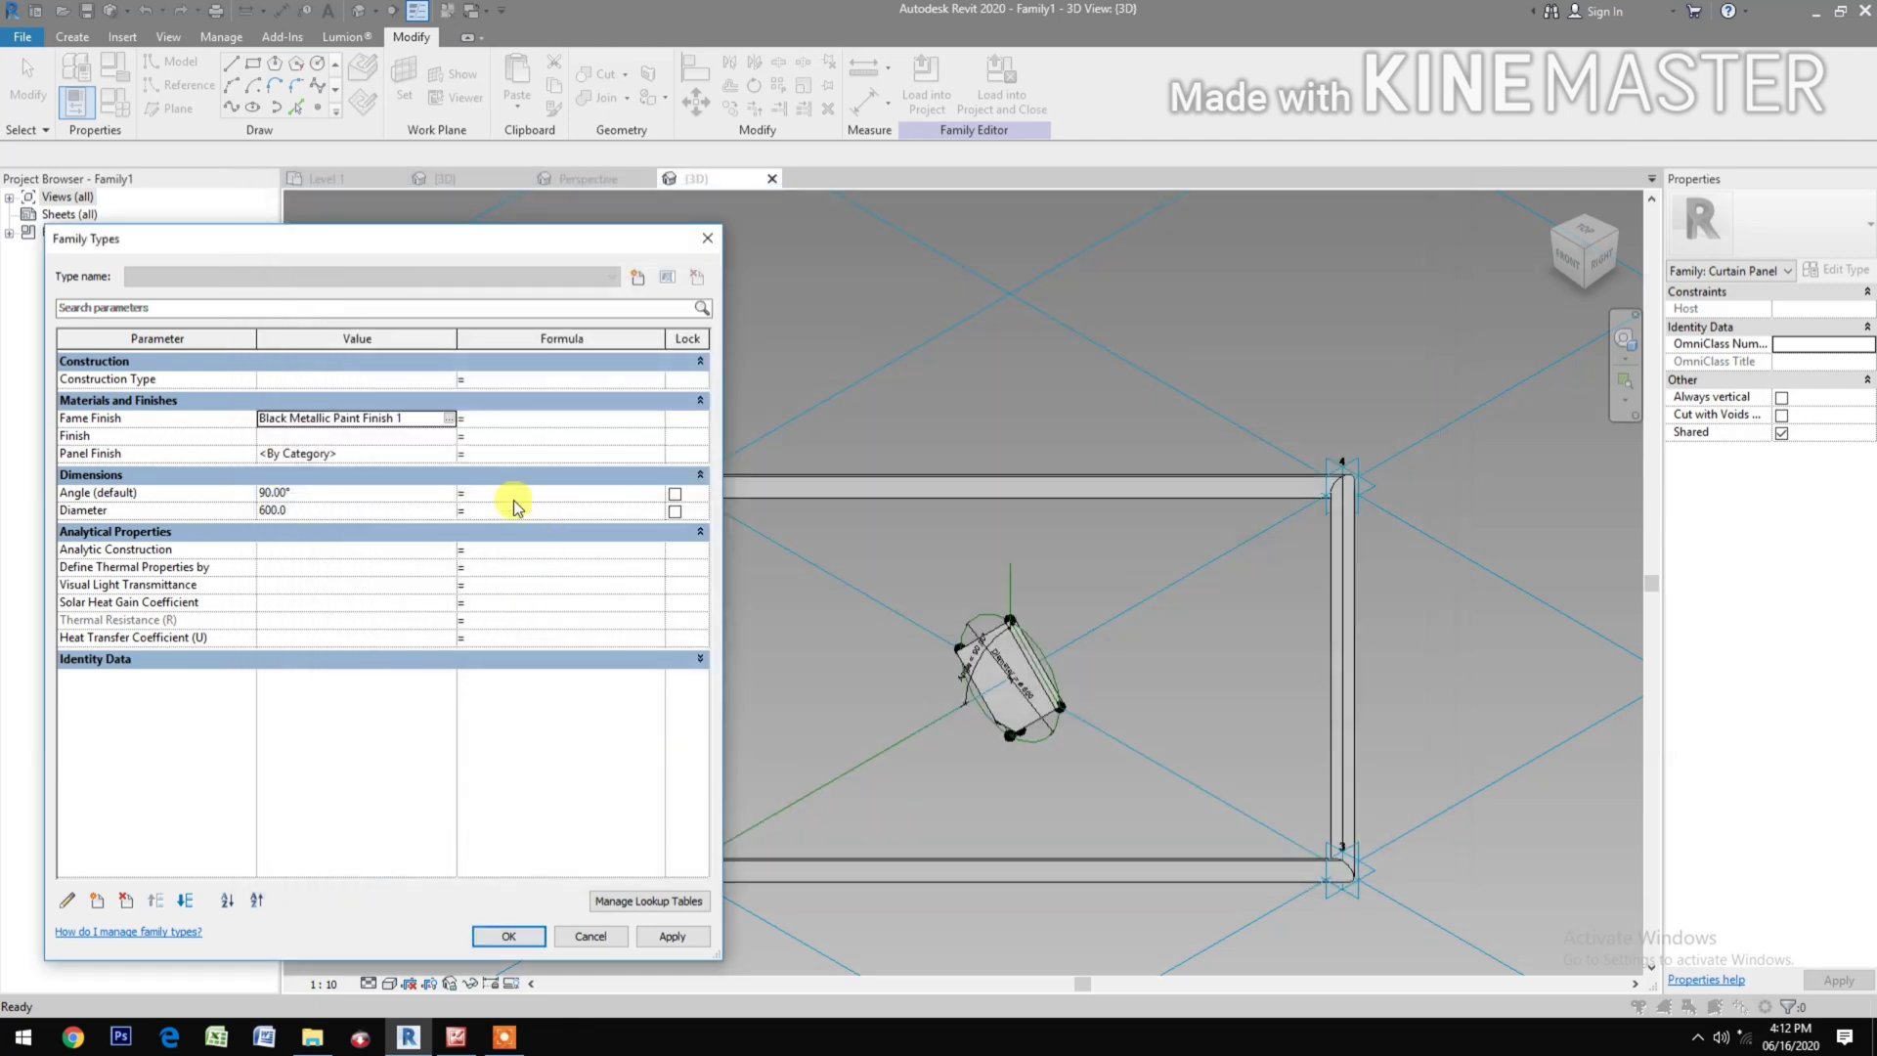
left_click(438, 454)
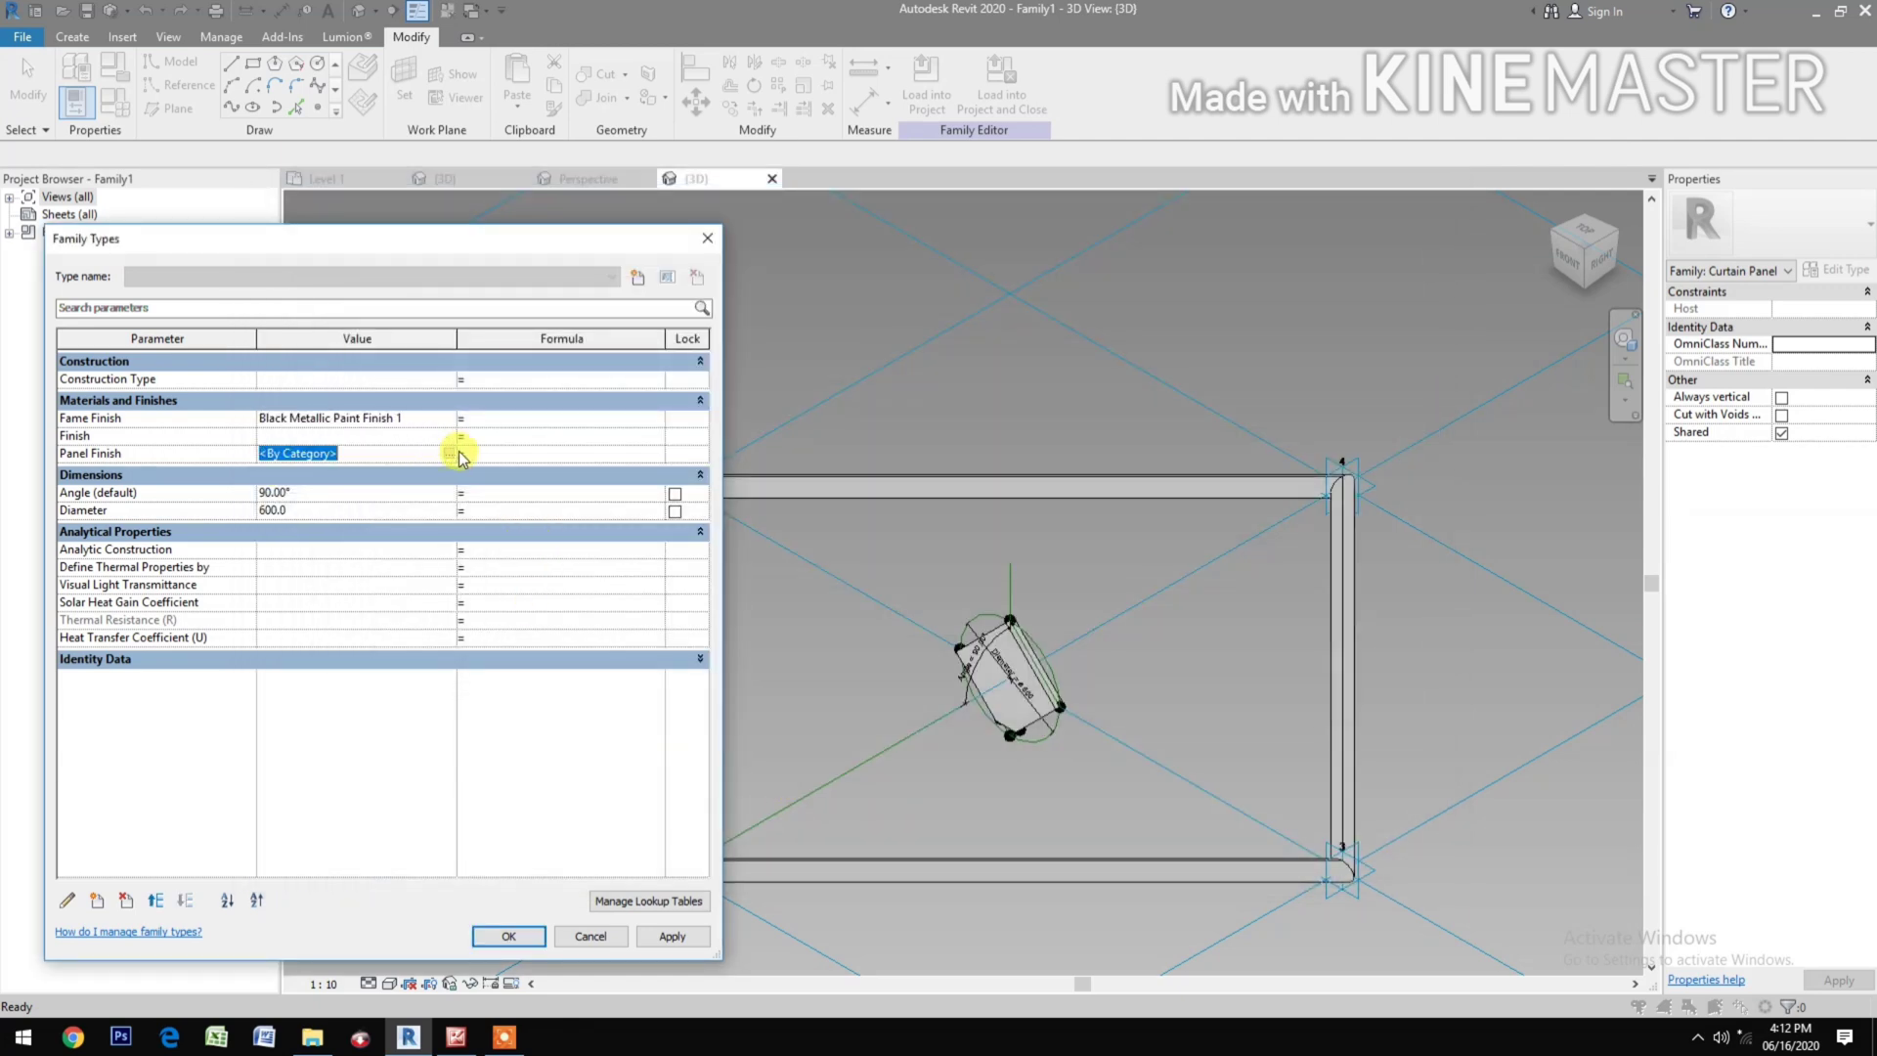
Step: Add Paint Dunbarton Doors White from the Metal Paint library and assign it to Panel Finish
left_click(449, 453)
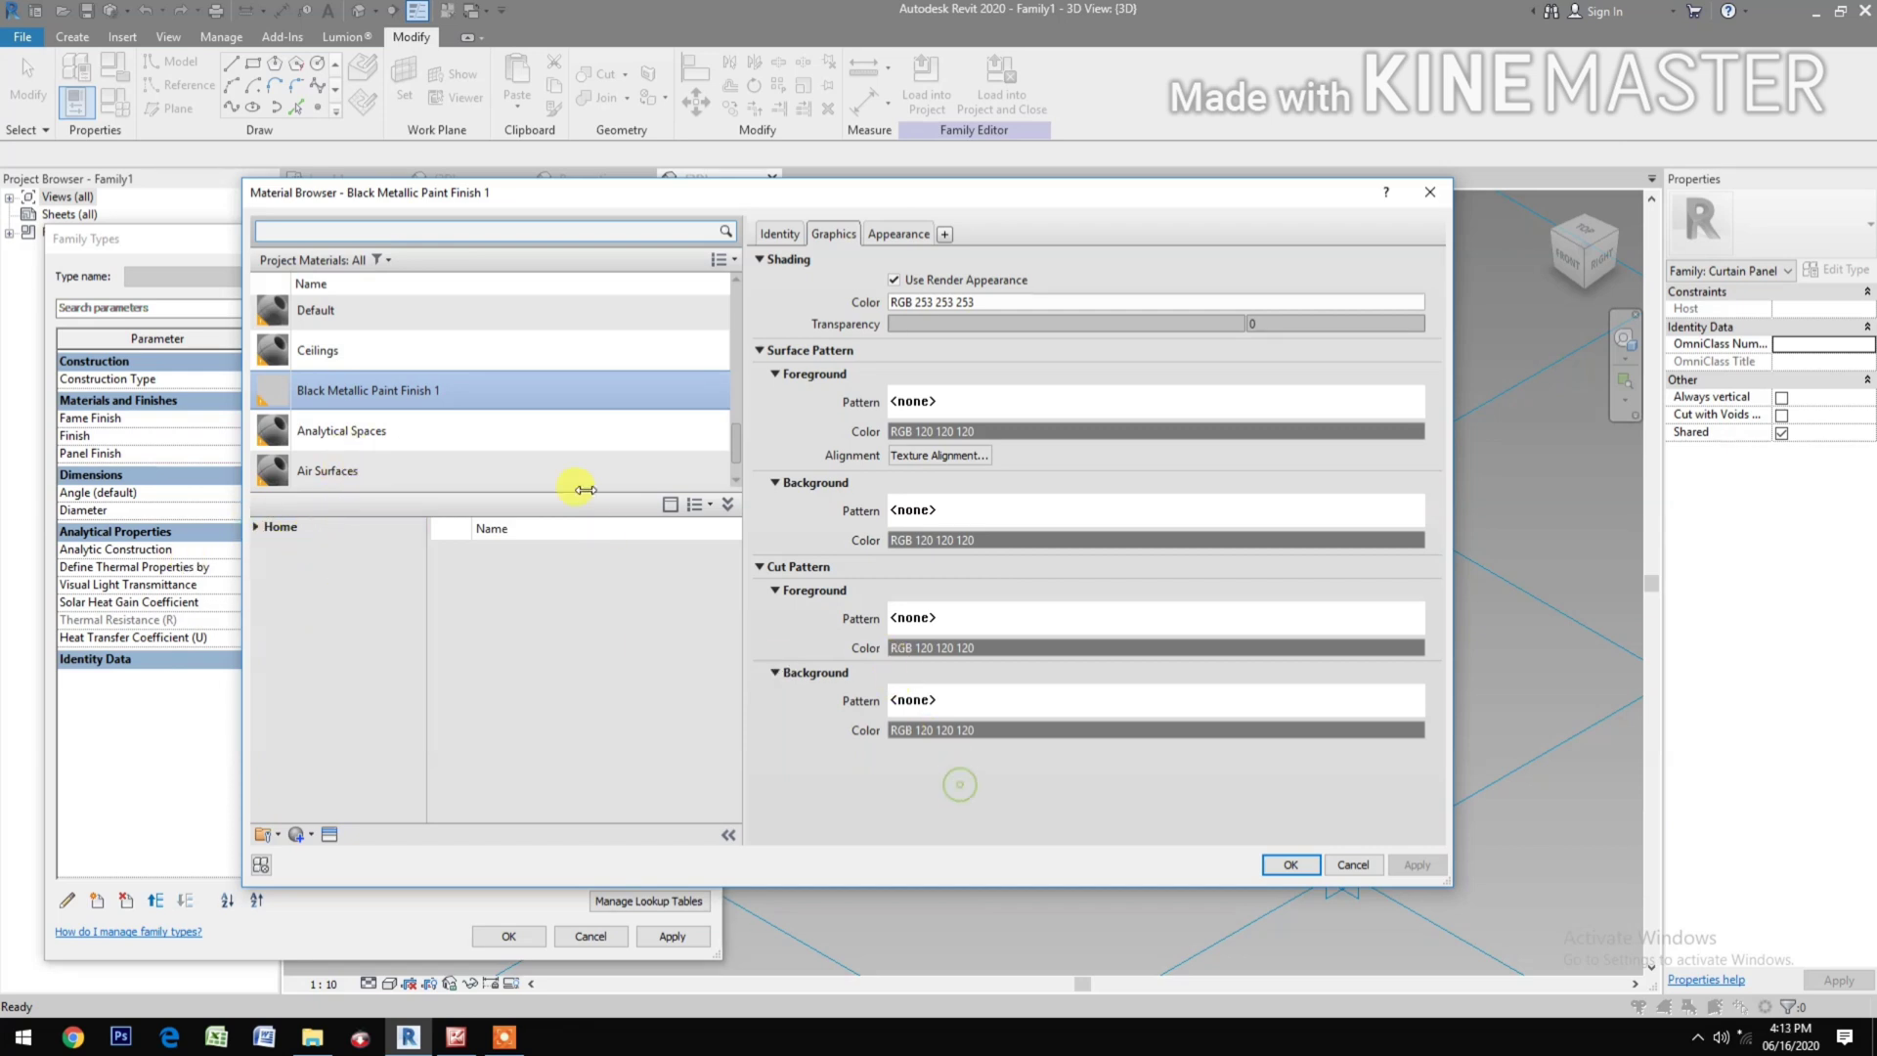
left_click(532, 391)
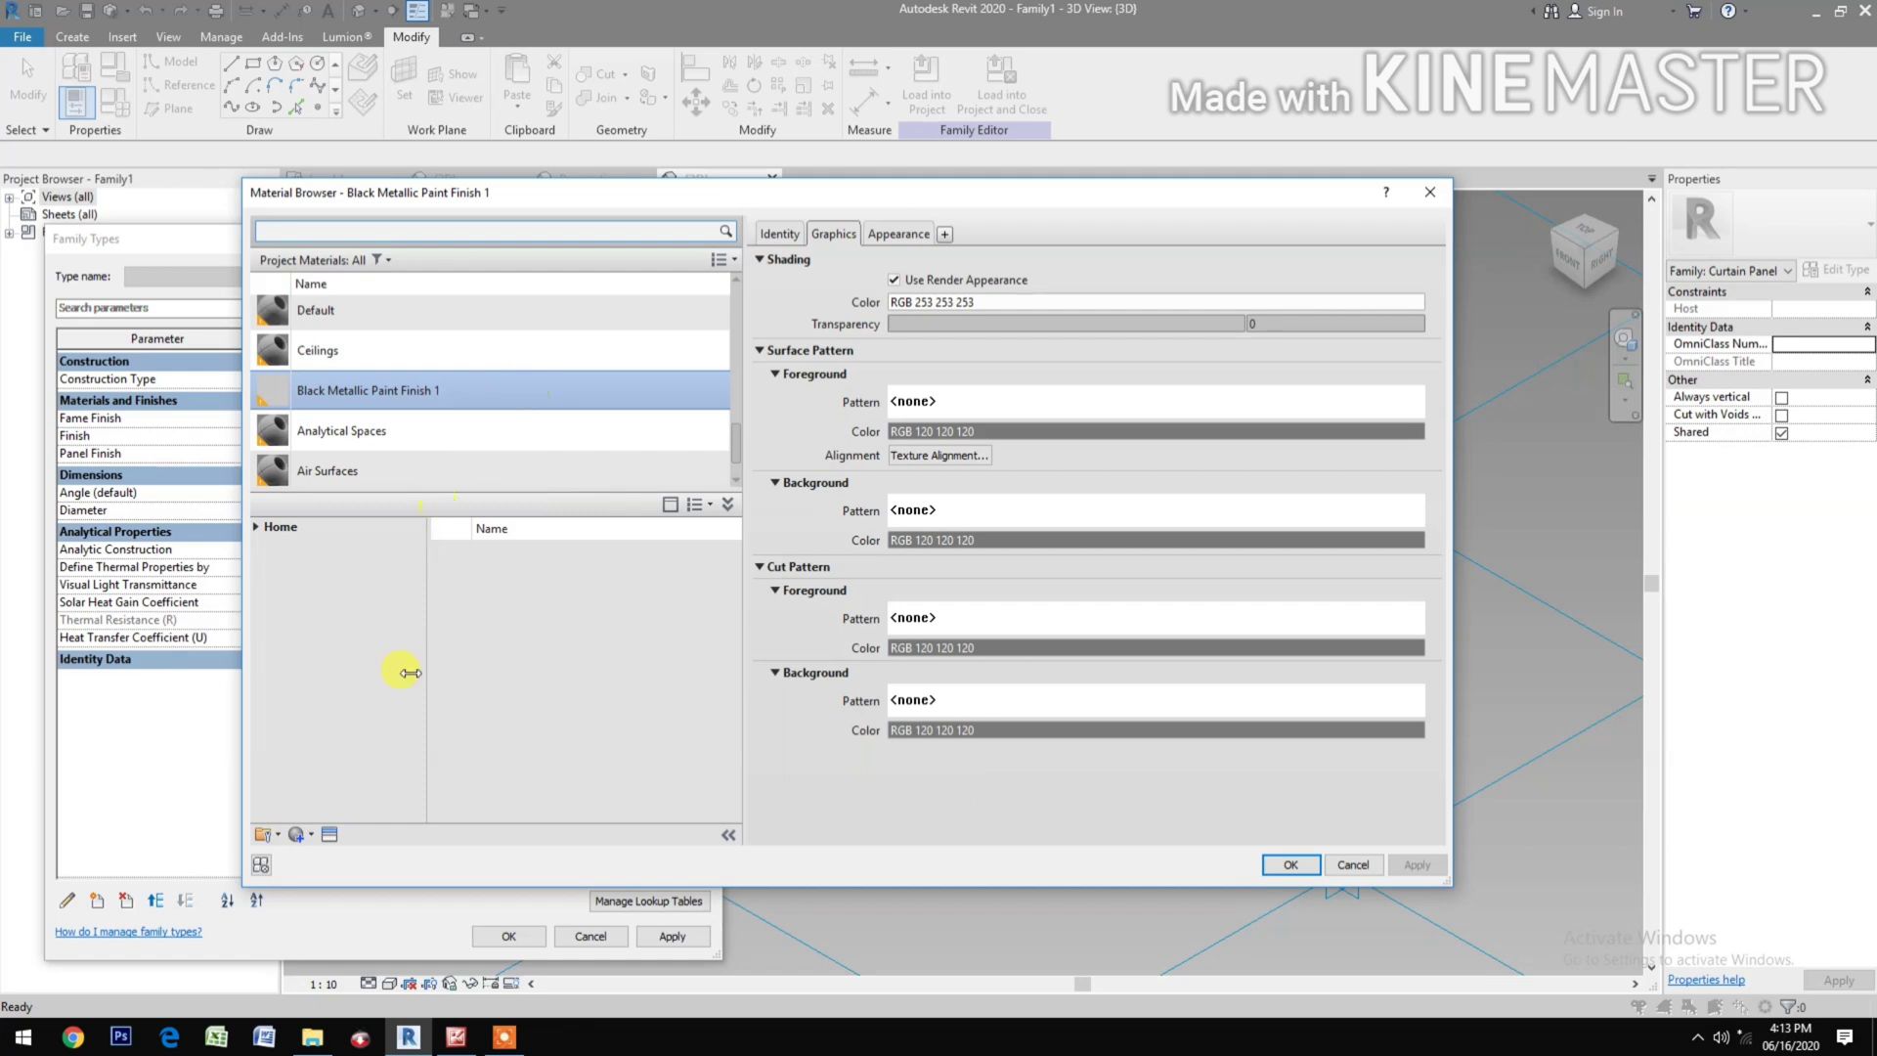
left_click(288, 530)
left_click(256, 528)
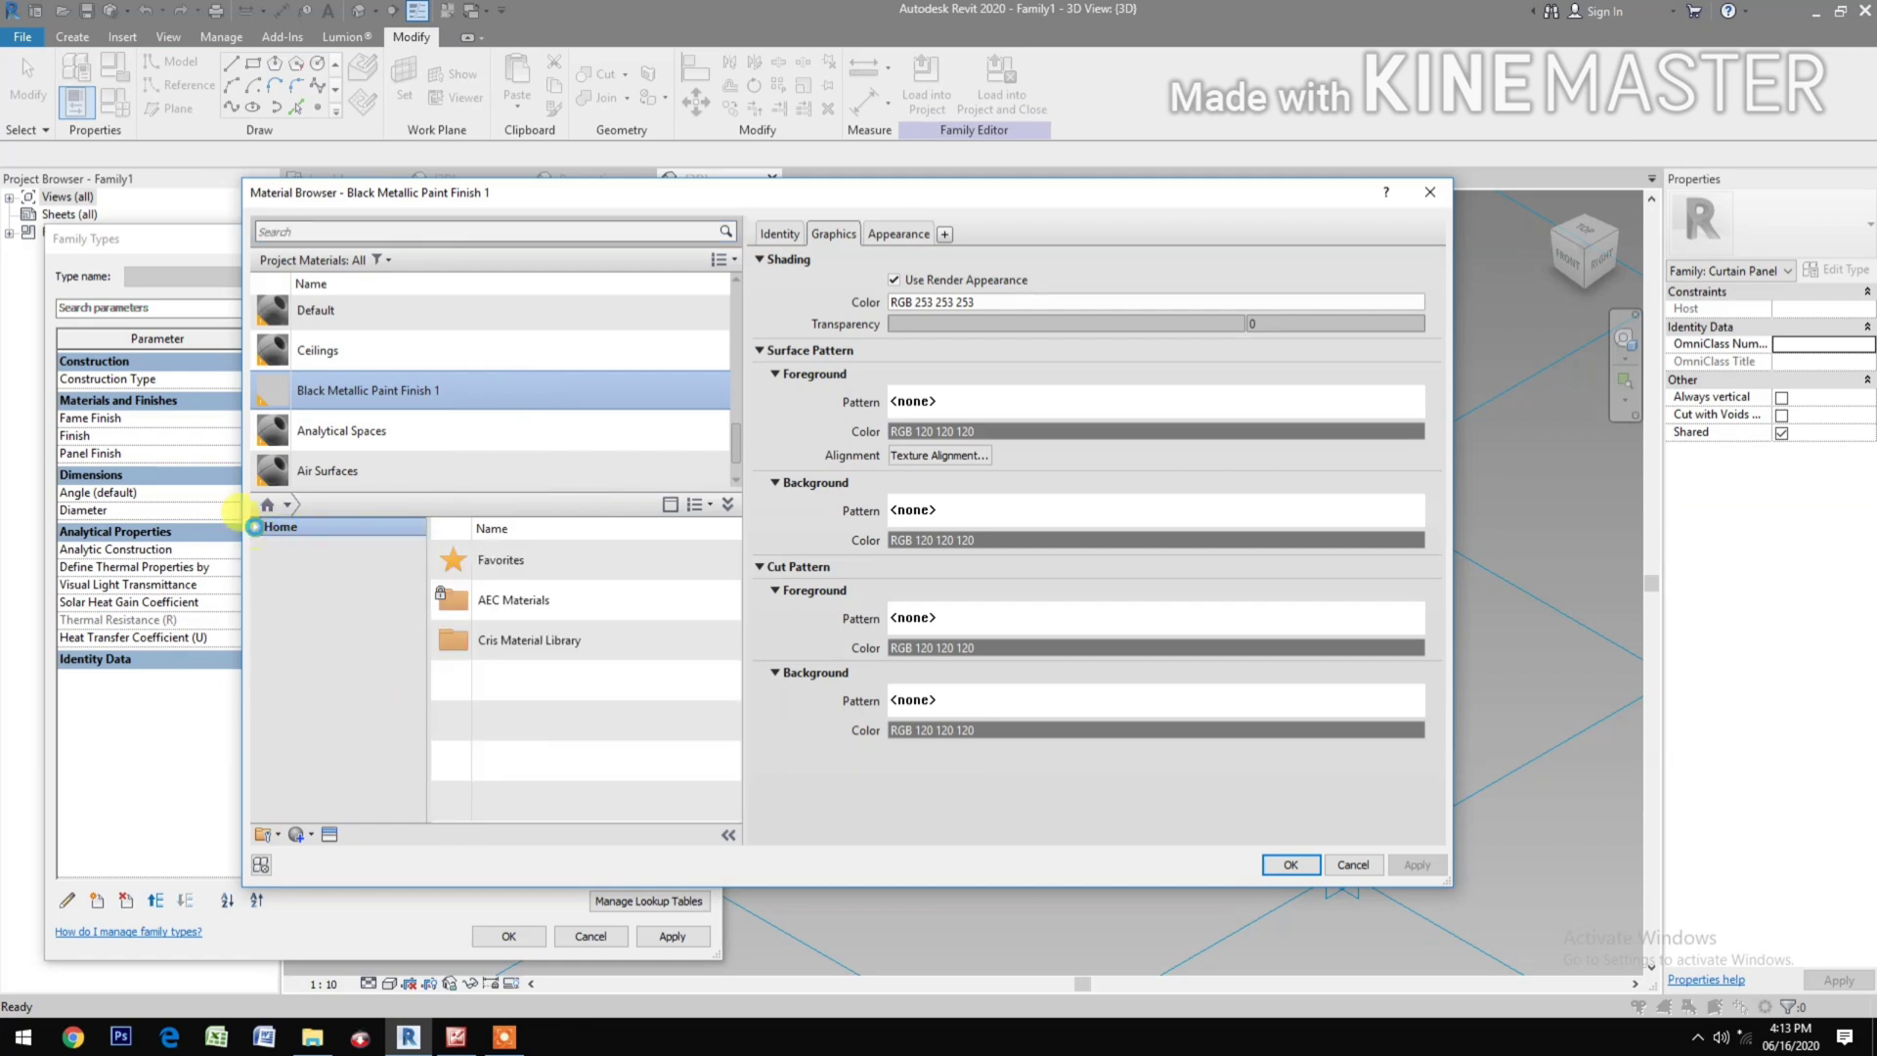
left_click(266, 584)
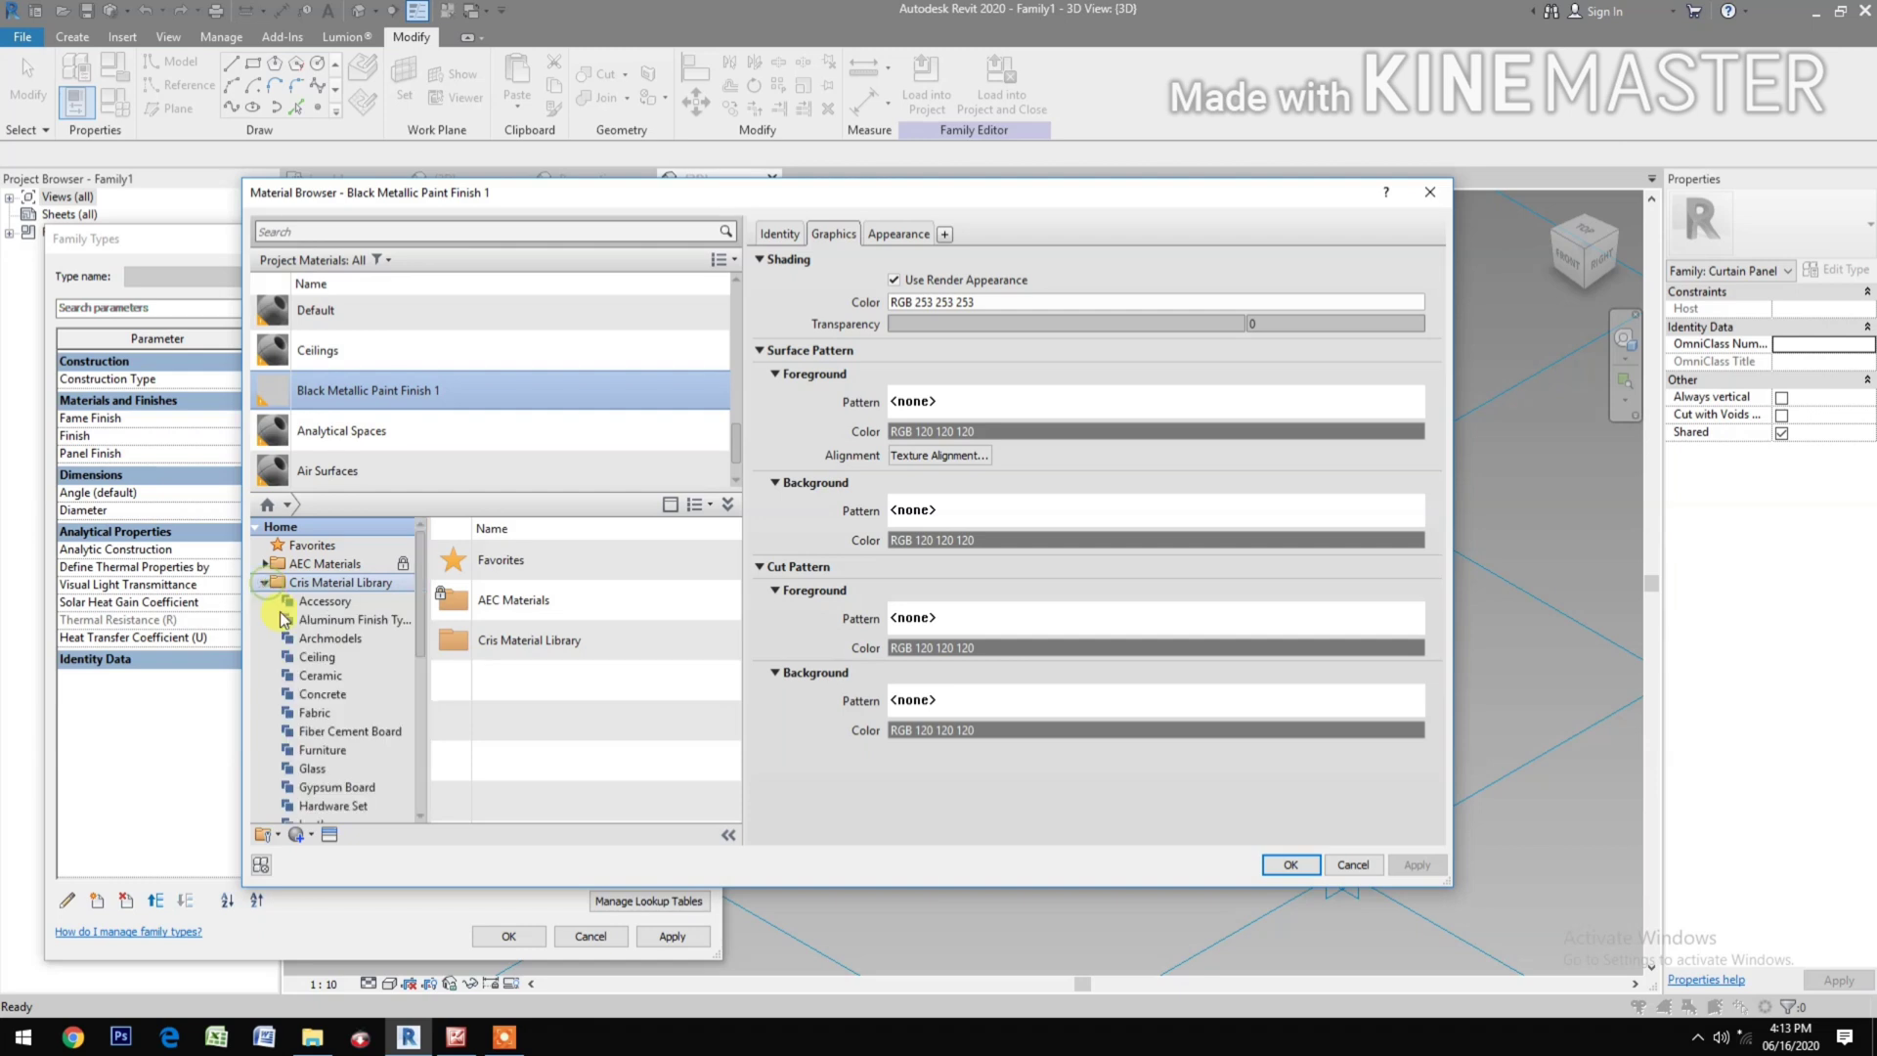
scroll(343, 766, "down", 2)
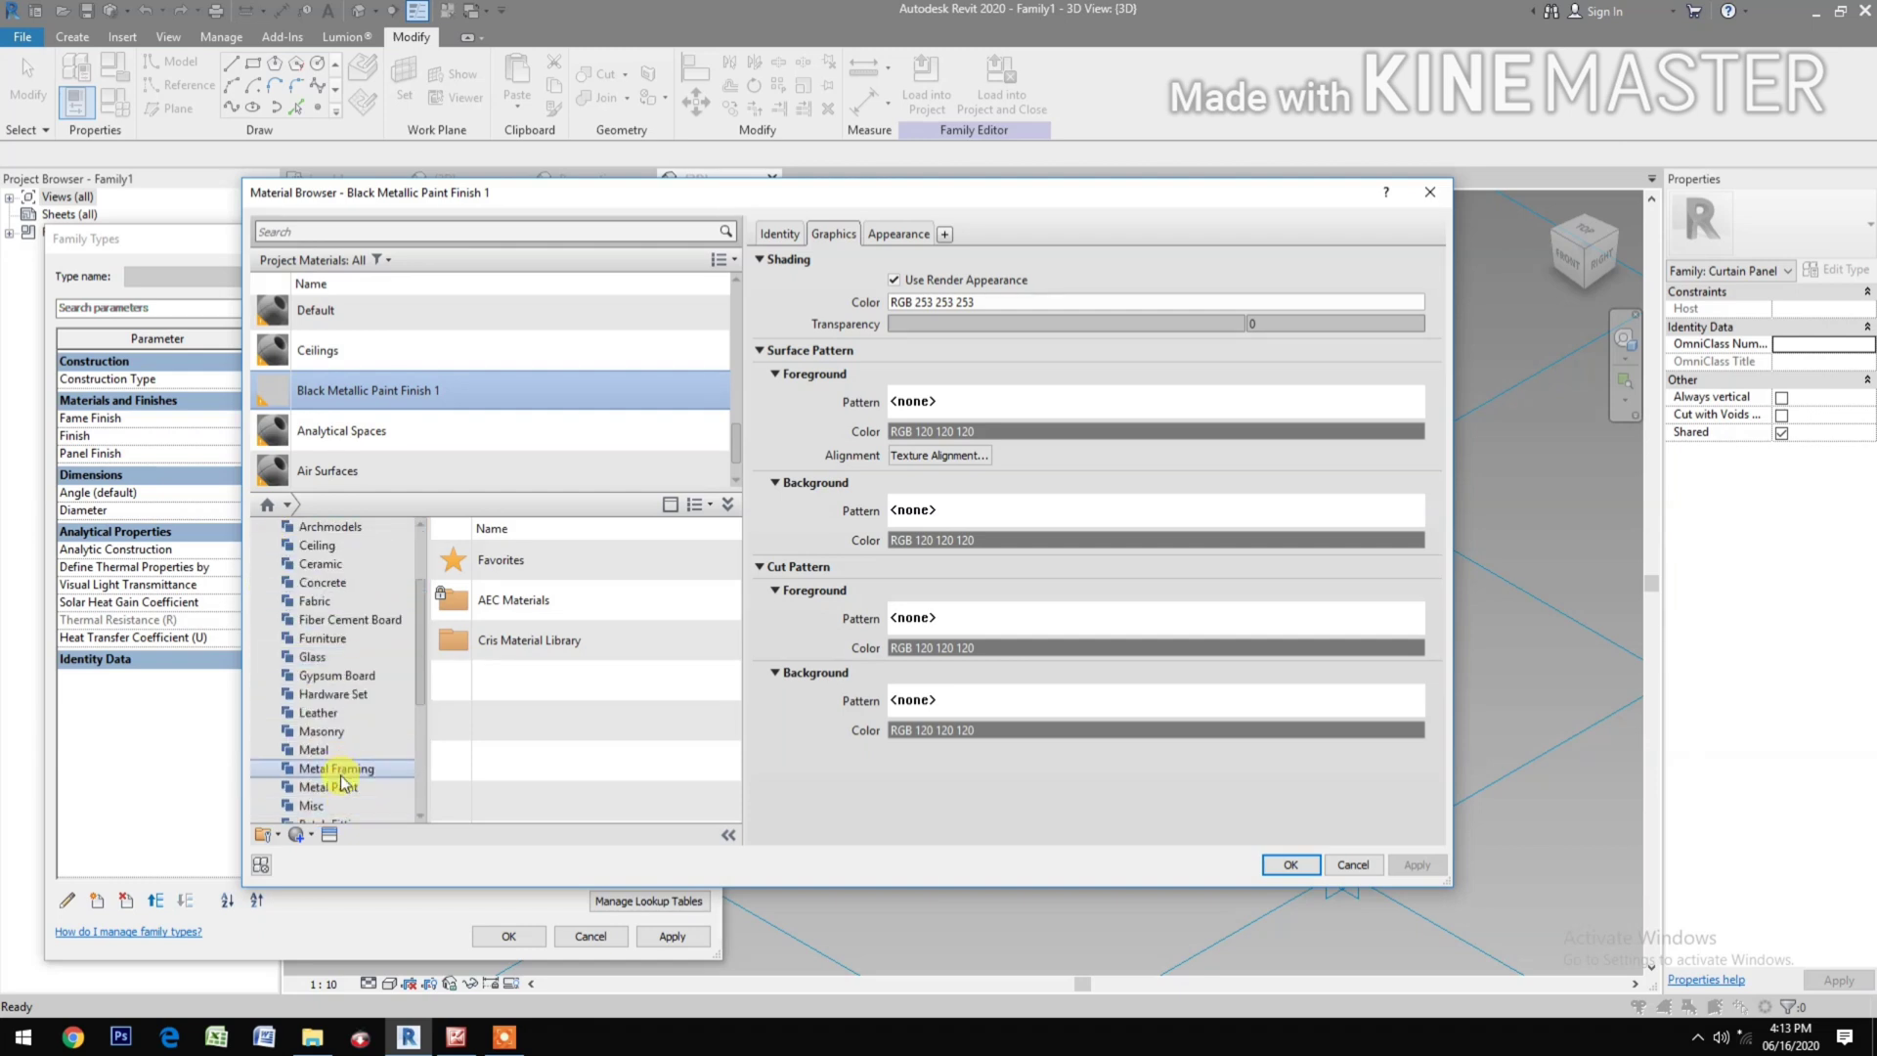
left_click(338, 787)
scroll(692, 746, "down", 2)
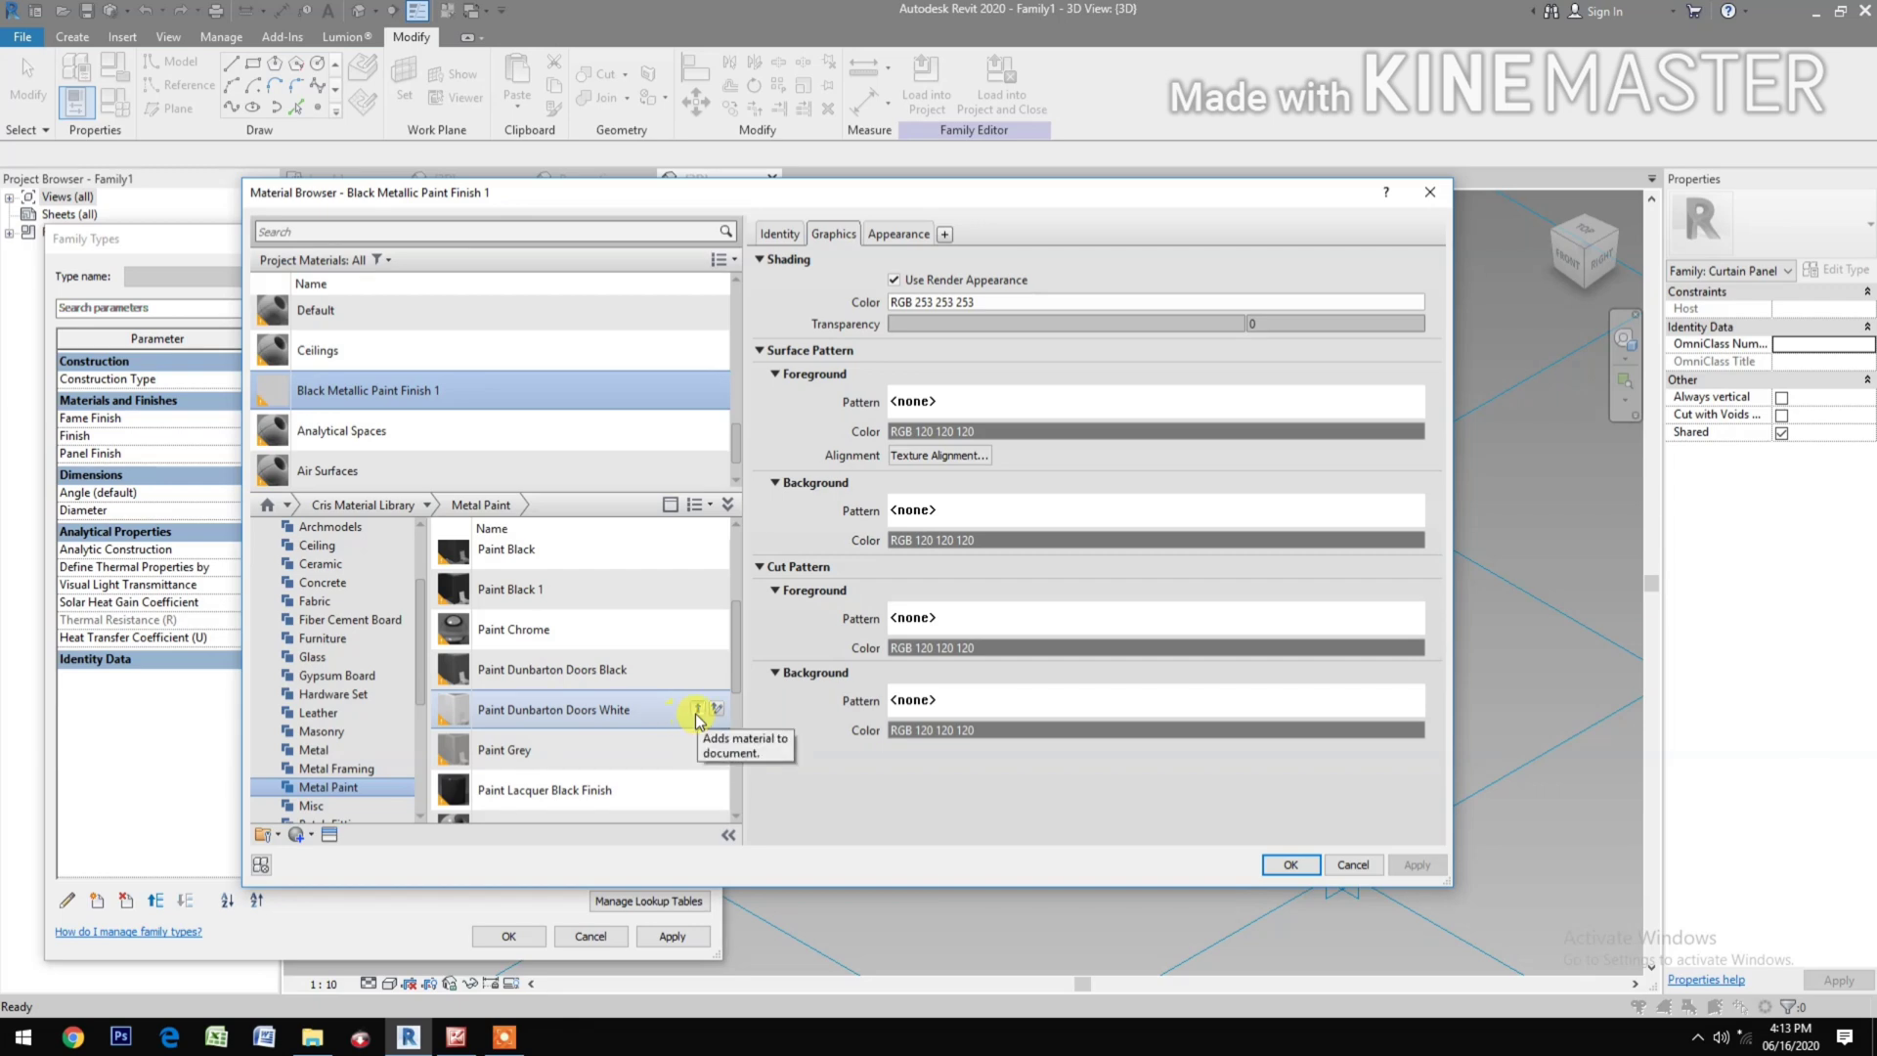
left_click(698, 709)
left_click(1273, 865)
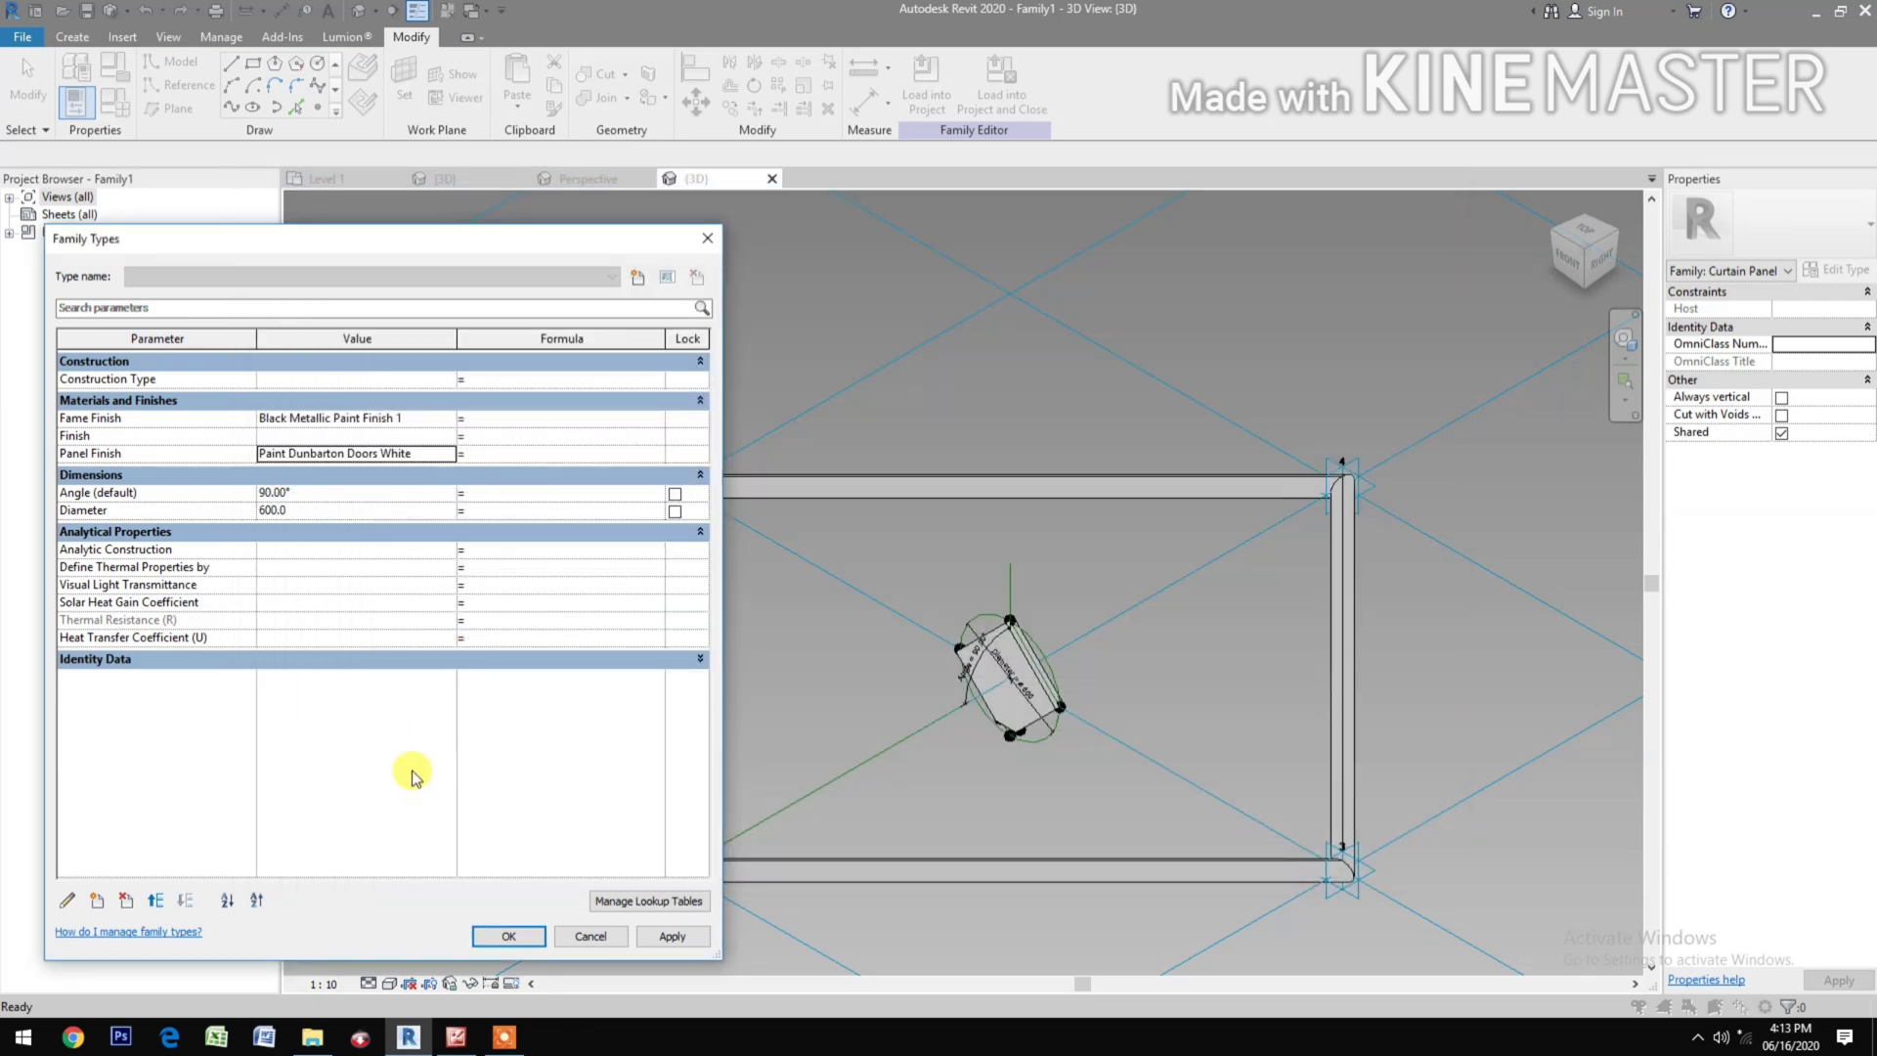
Step: Apply Angle values of 30°, then 190°, to test the panel rotation, and close Family Types
left_click(331, 498)
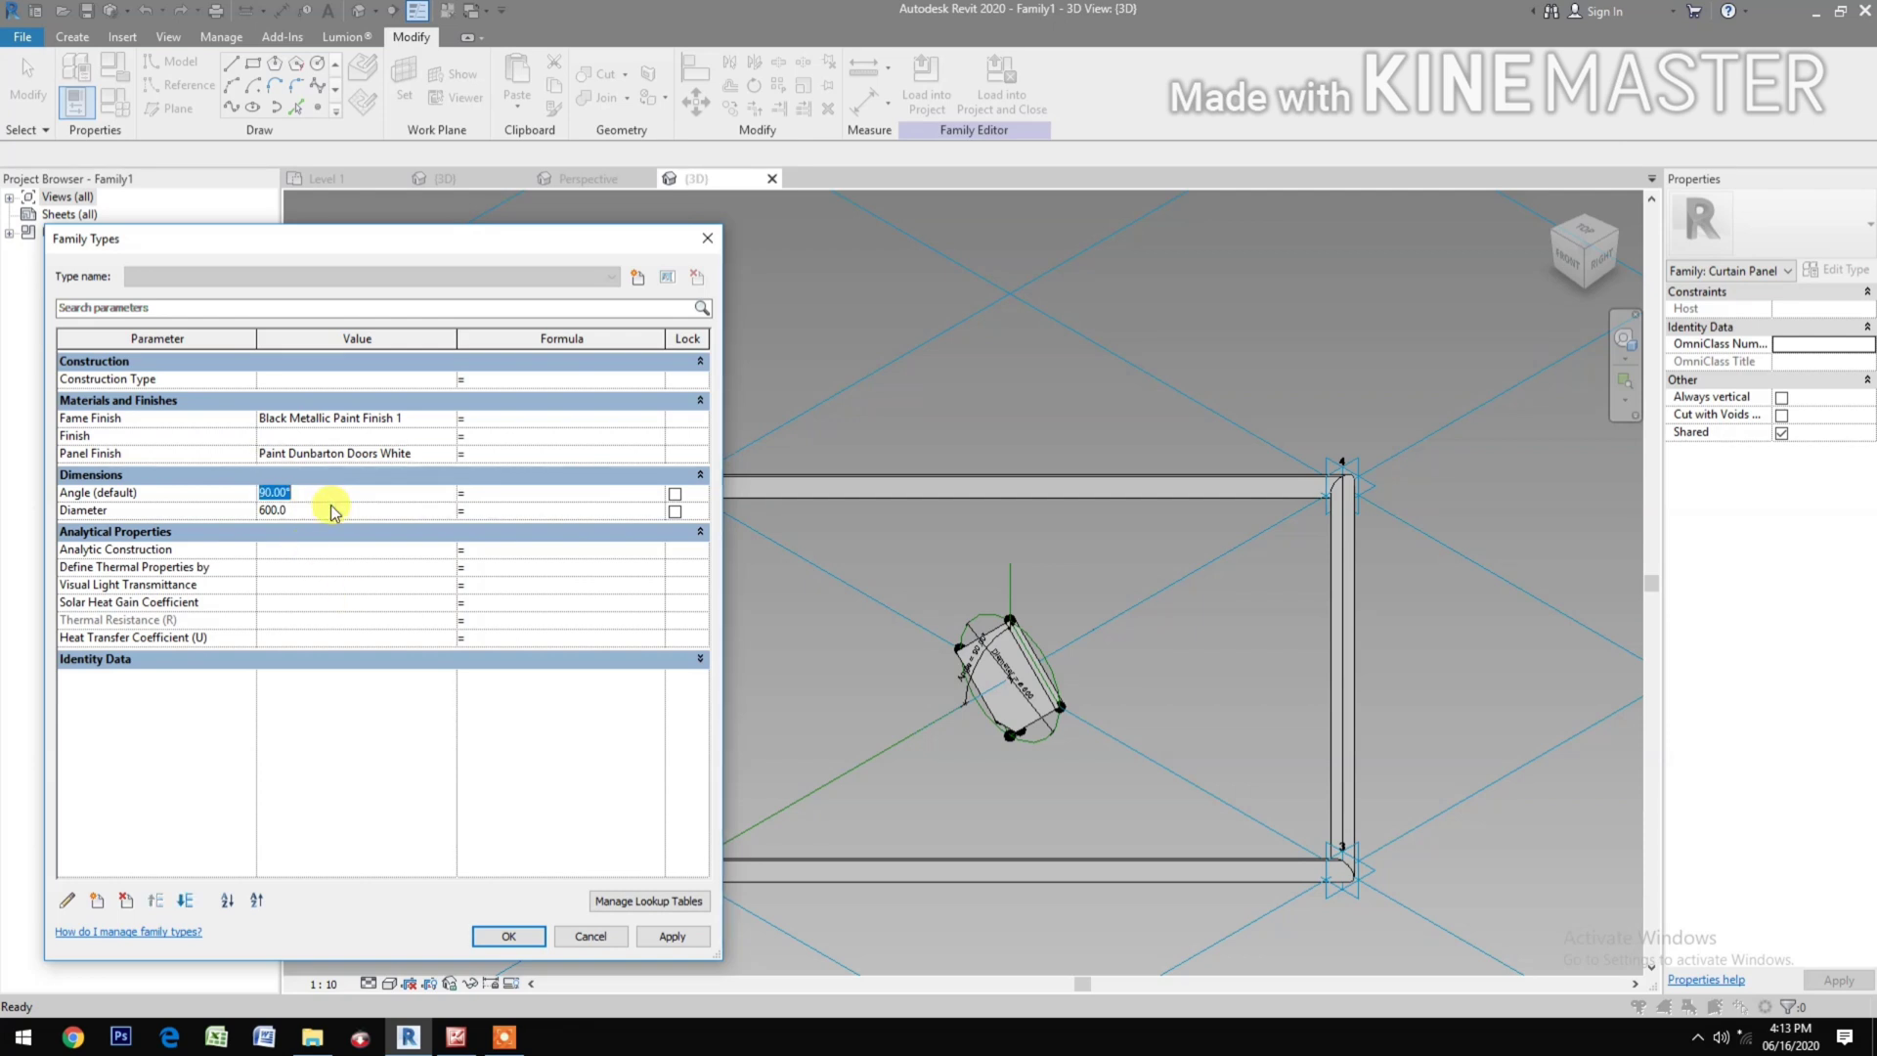
type("30")
left_click(673, 939)
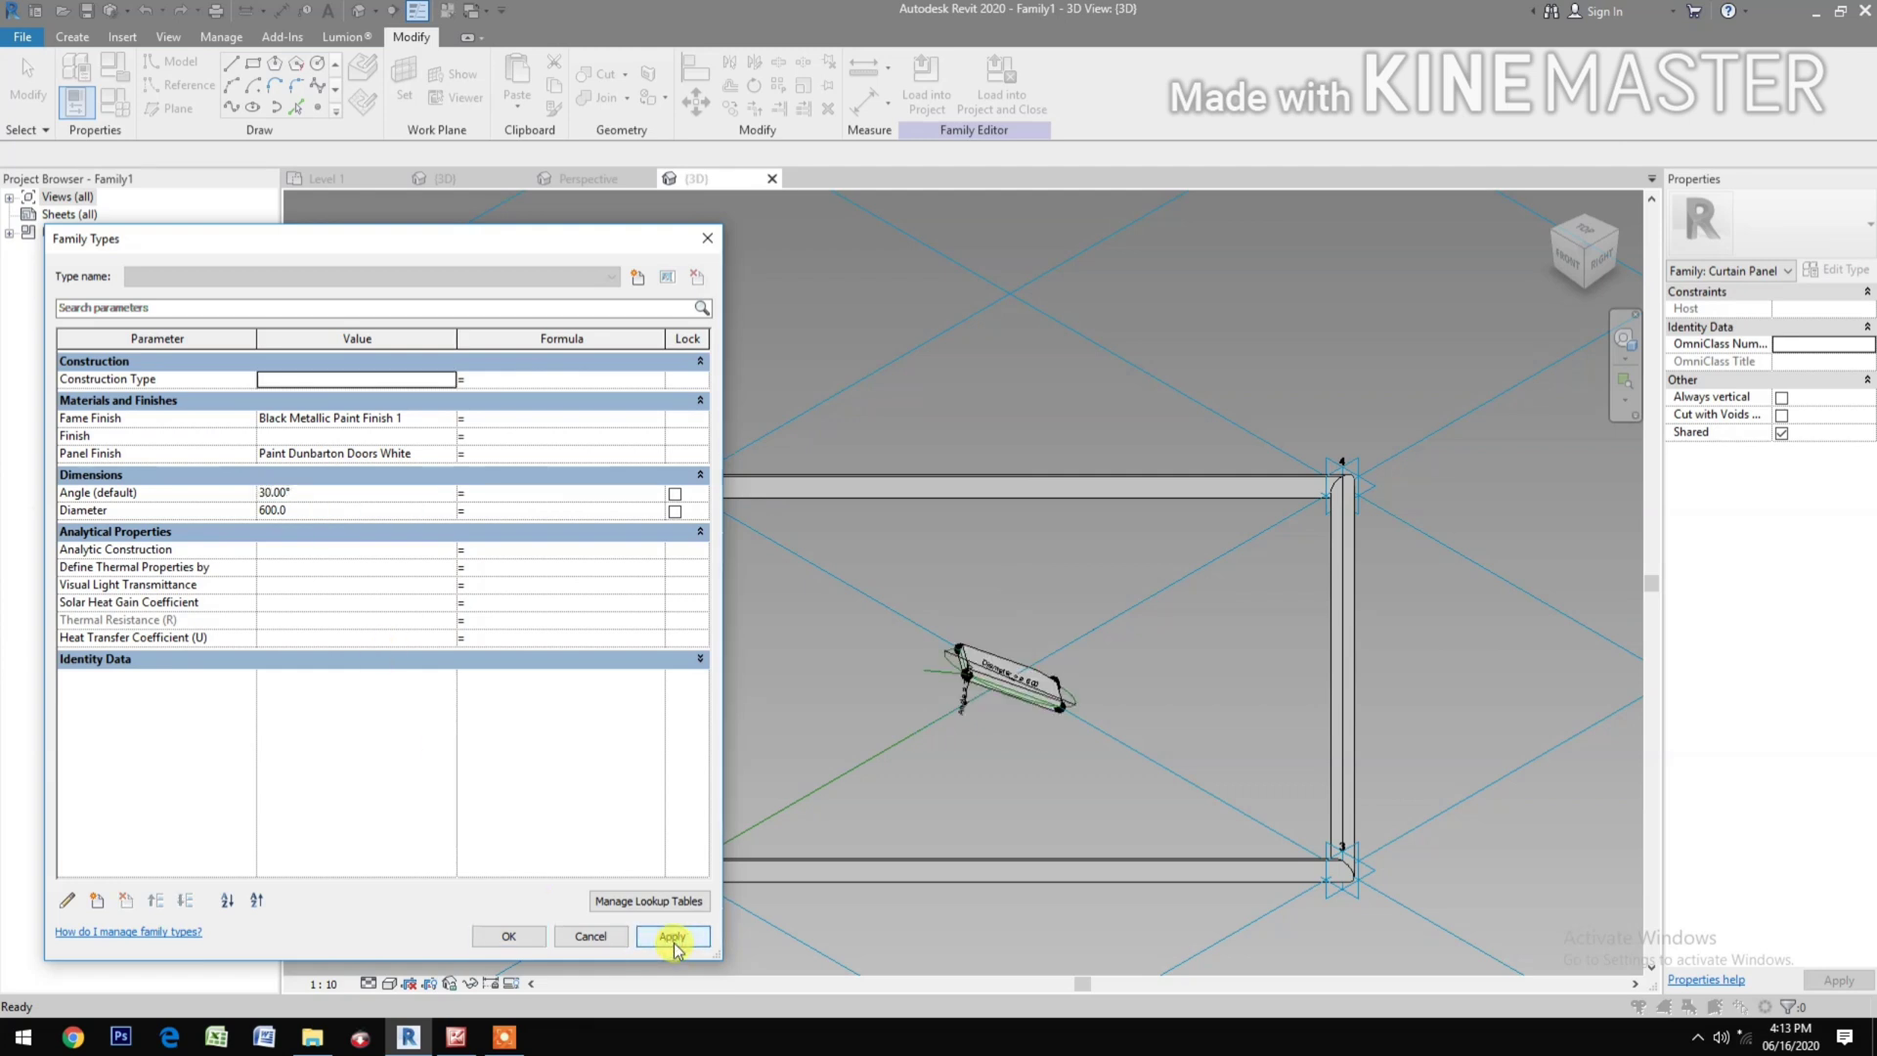
left_click(395, 493)
type("1")
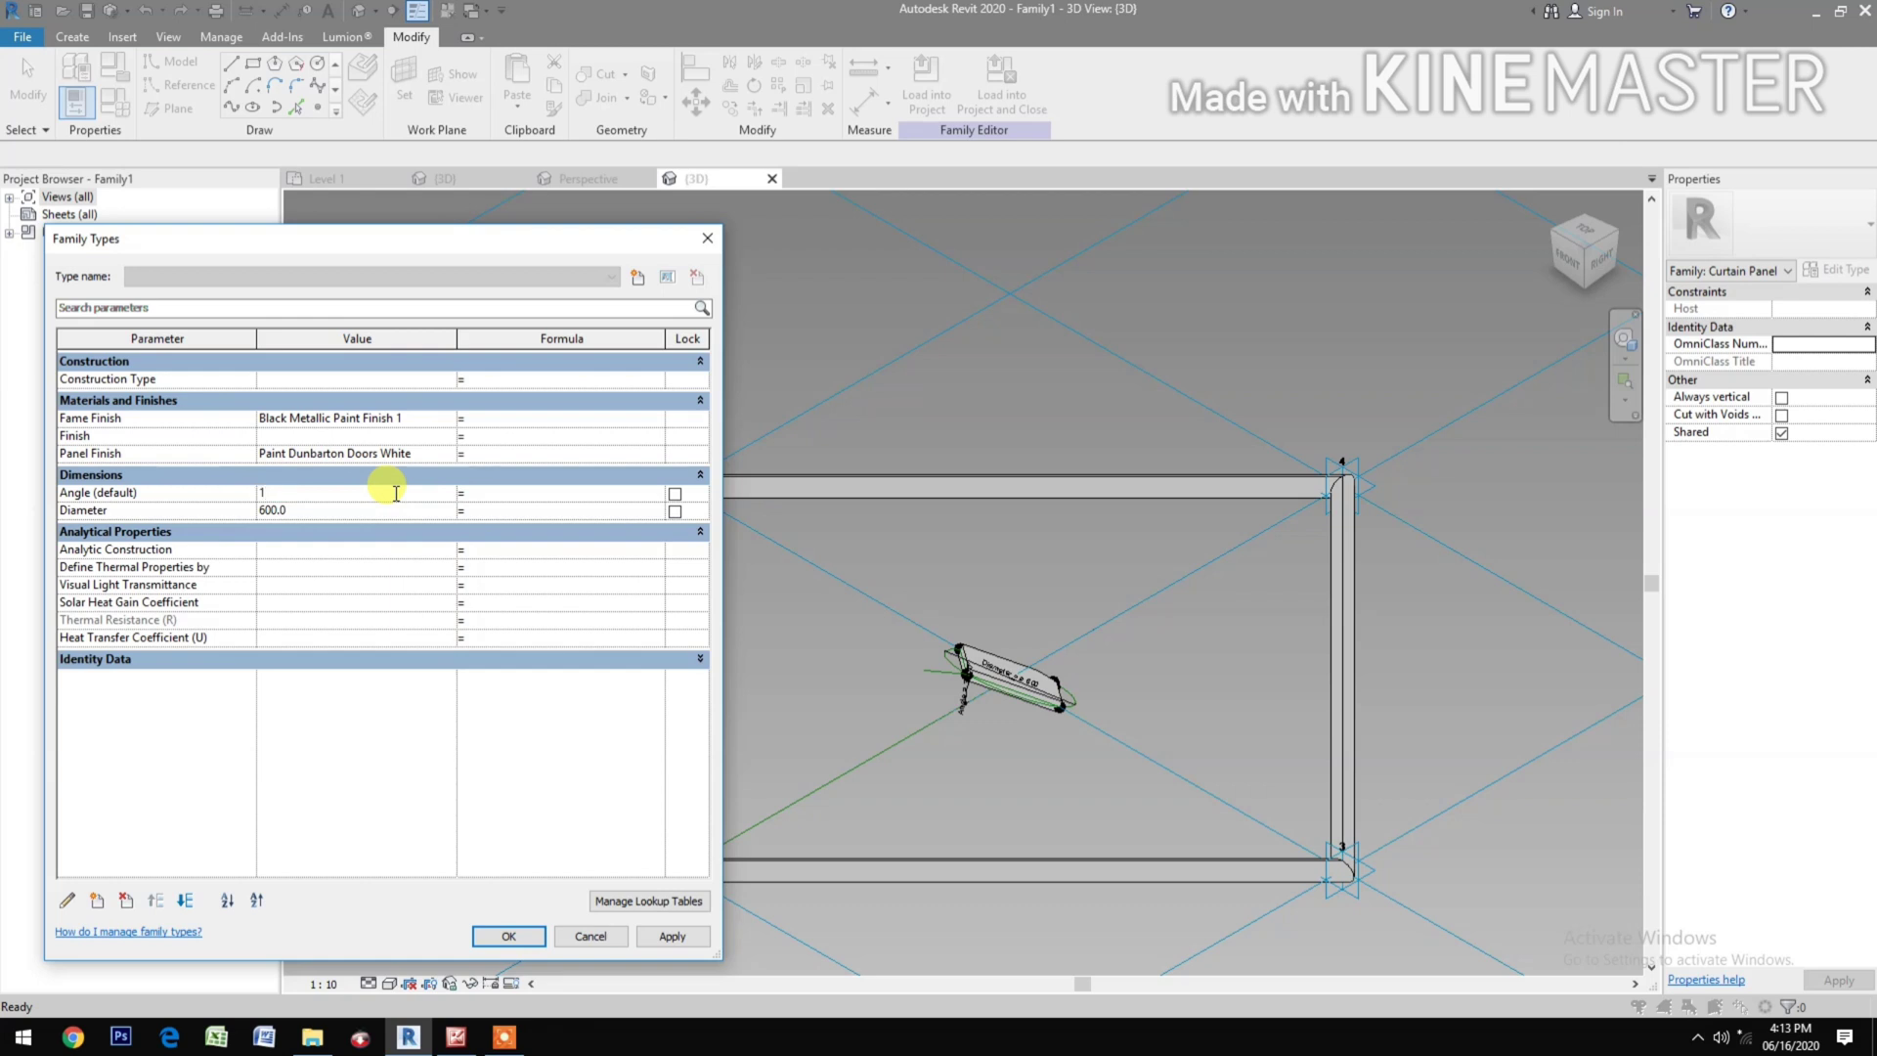
type("90")
left_click(671, 937)
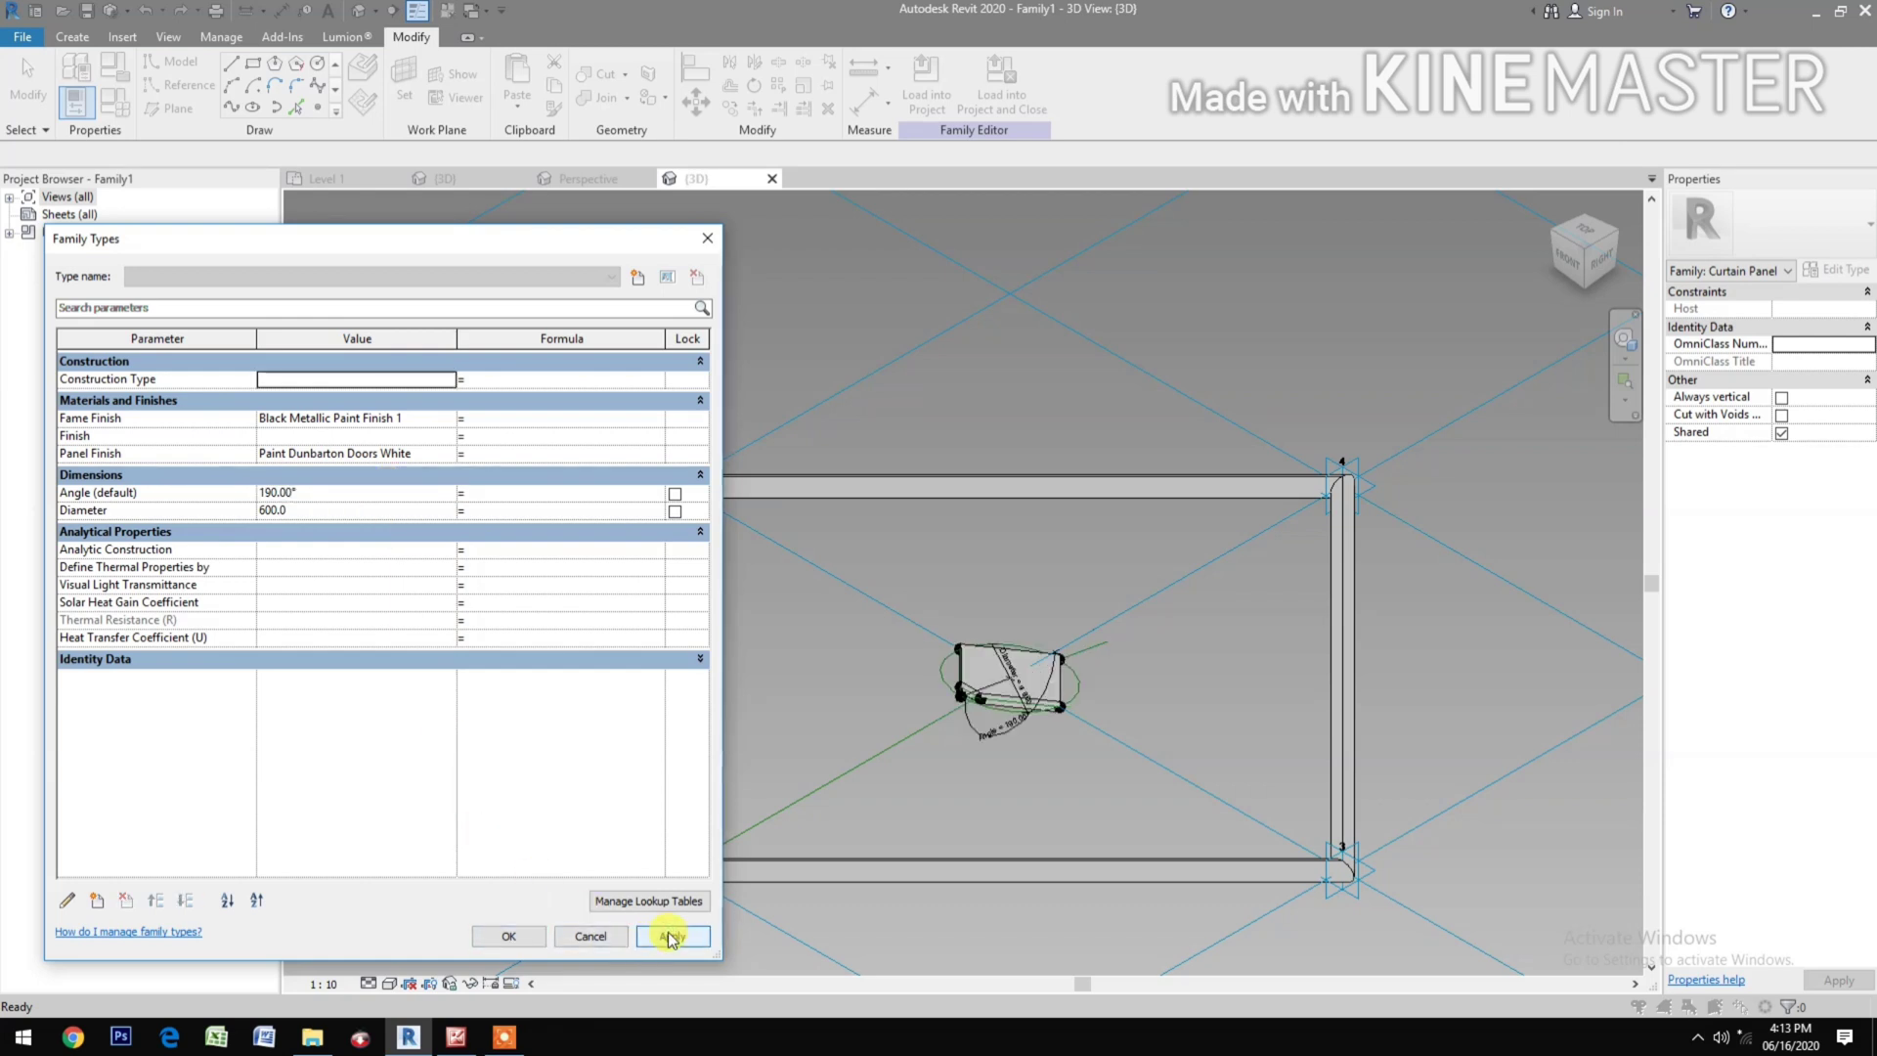
left_click(509, 936)
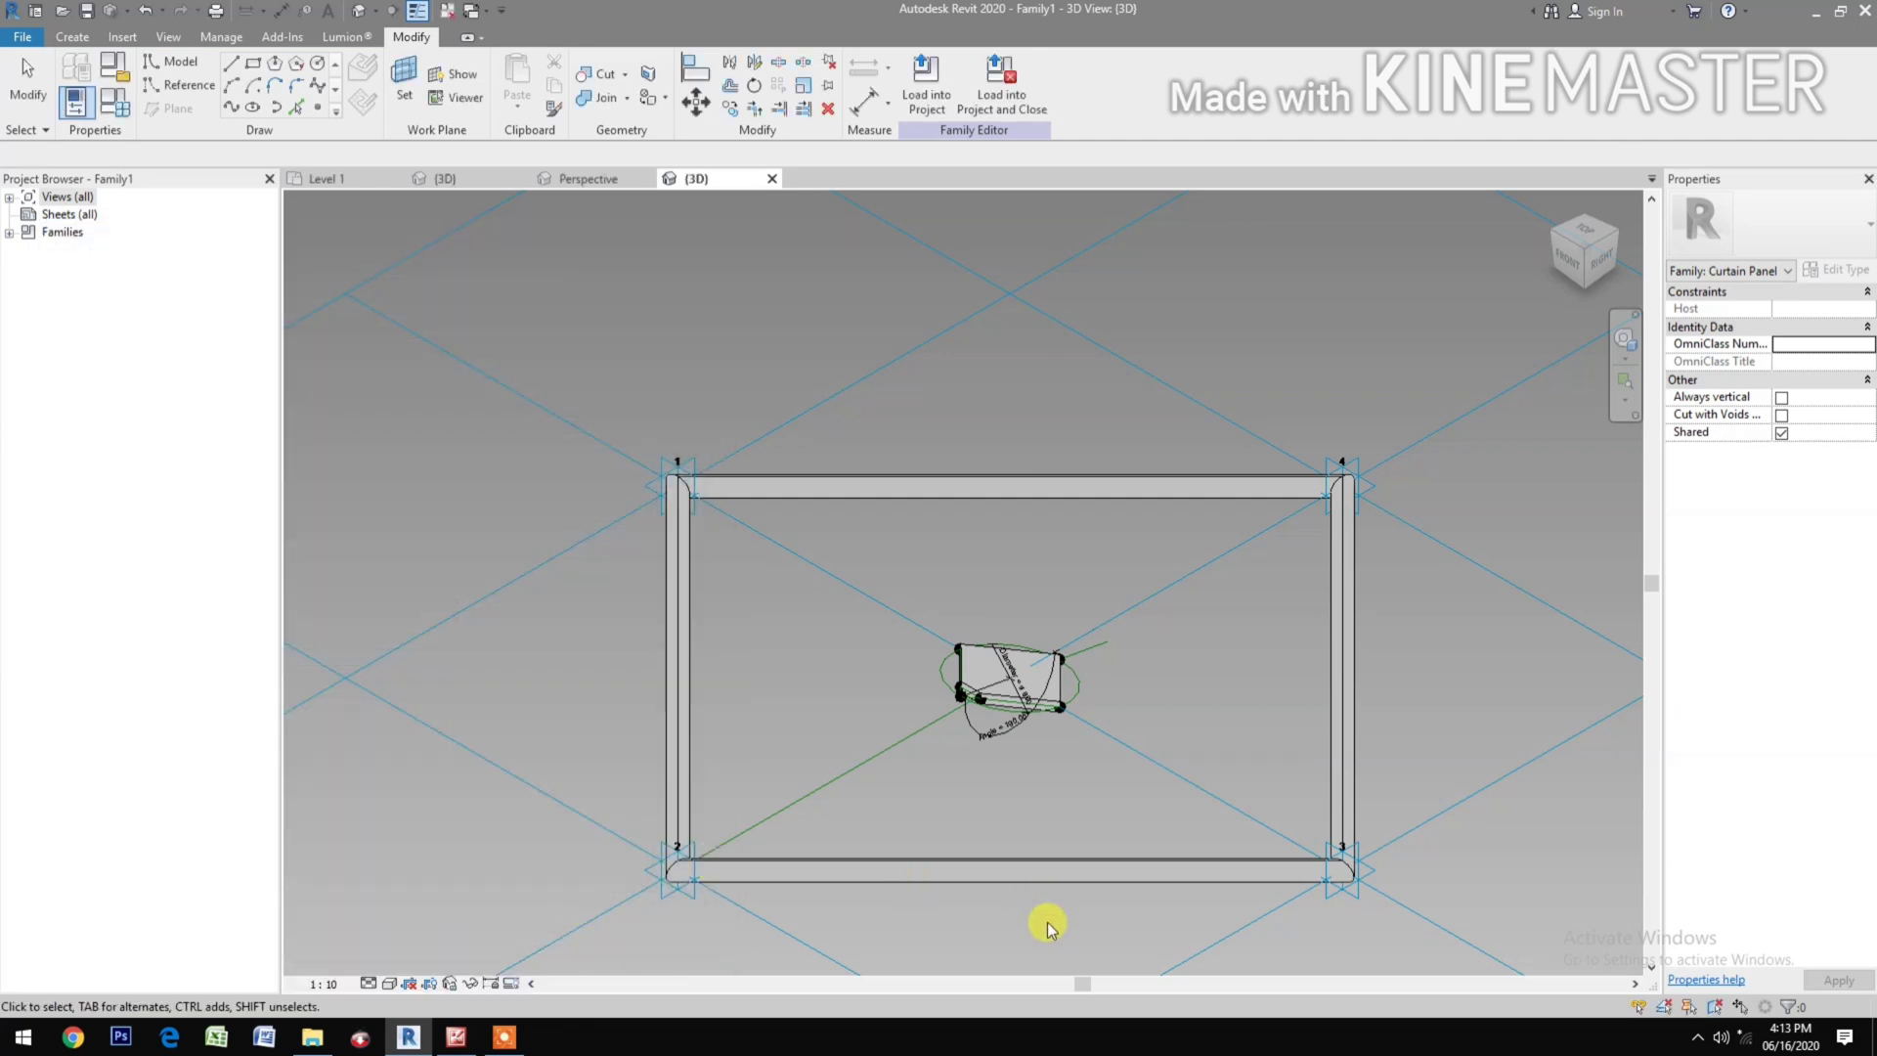
scroll(1014, 905, "up", 3)
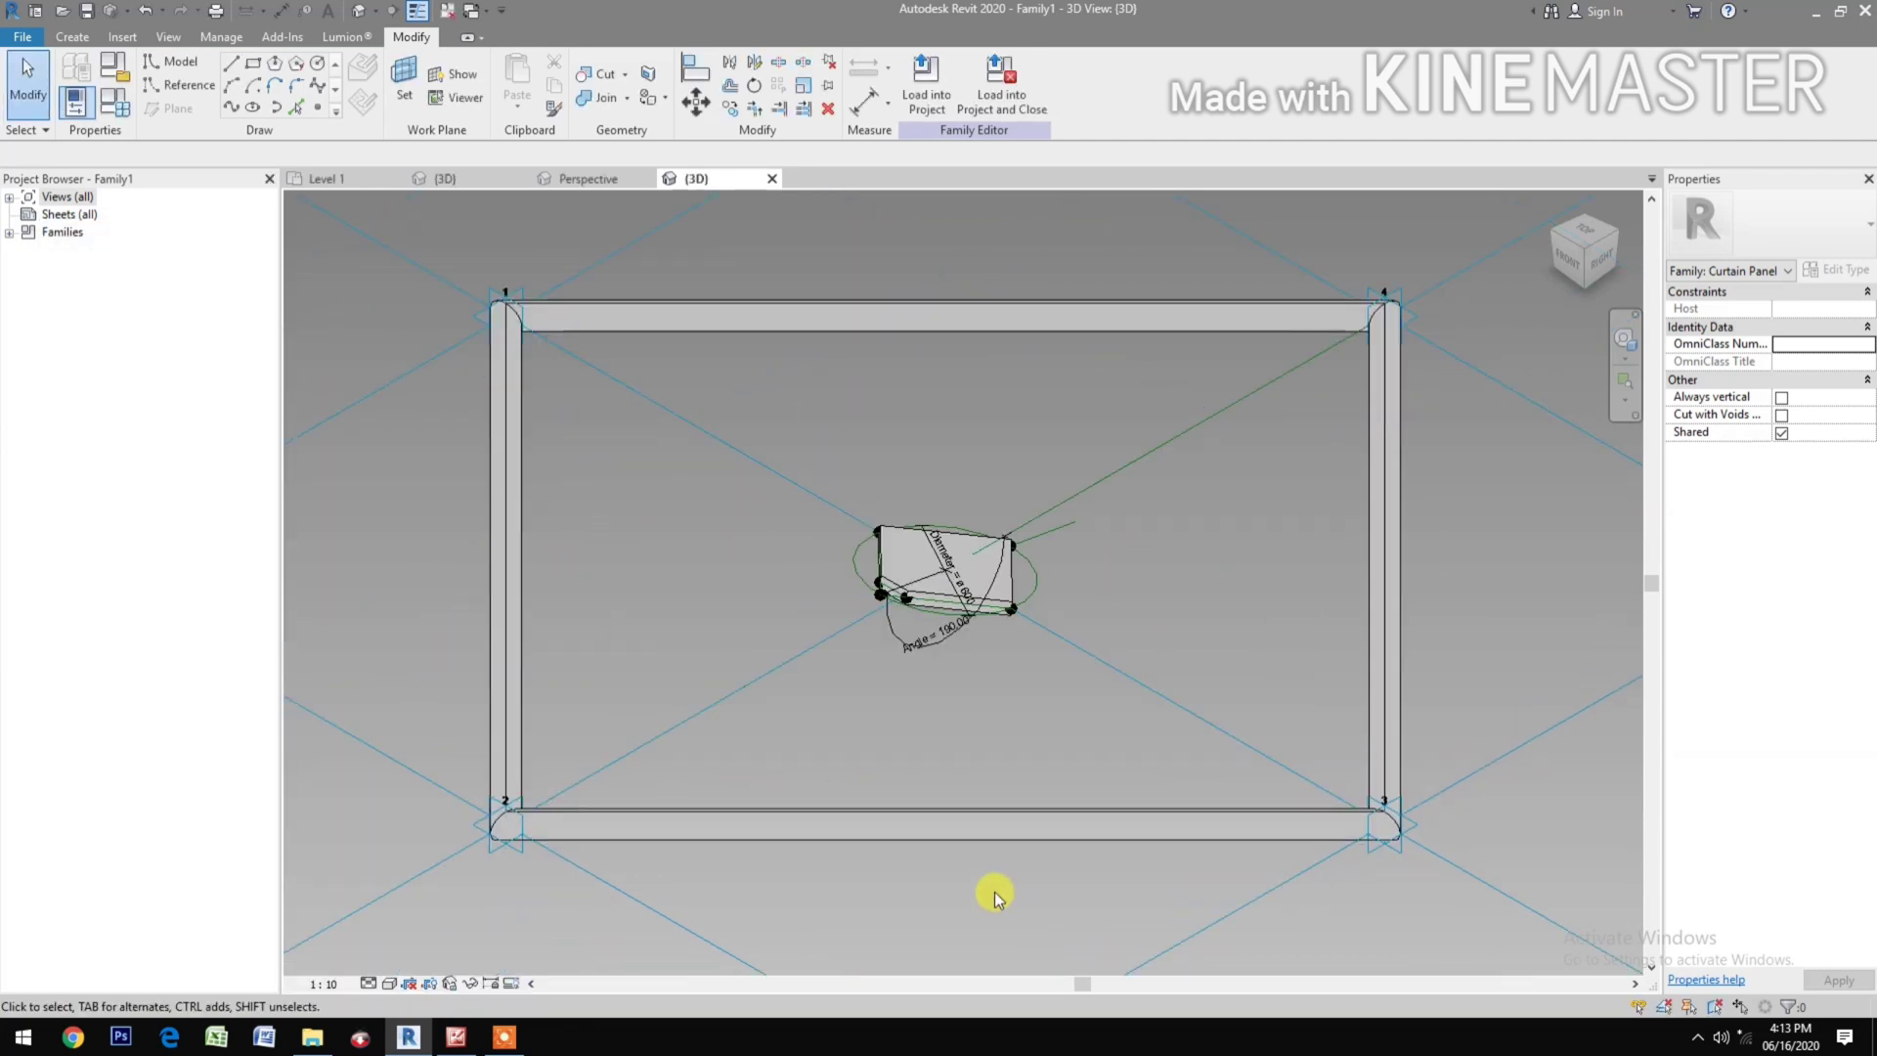
Step: Save the family to the Desktop as Rotating Sun Screen, untick Shared, and load it into the project
left_click(84, 14)
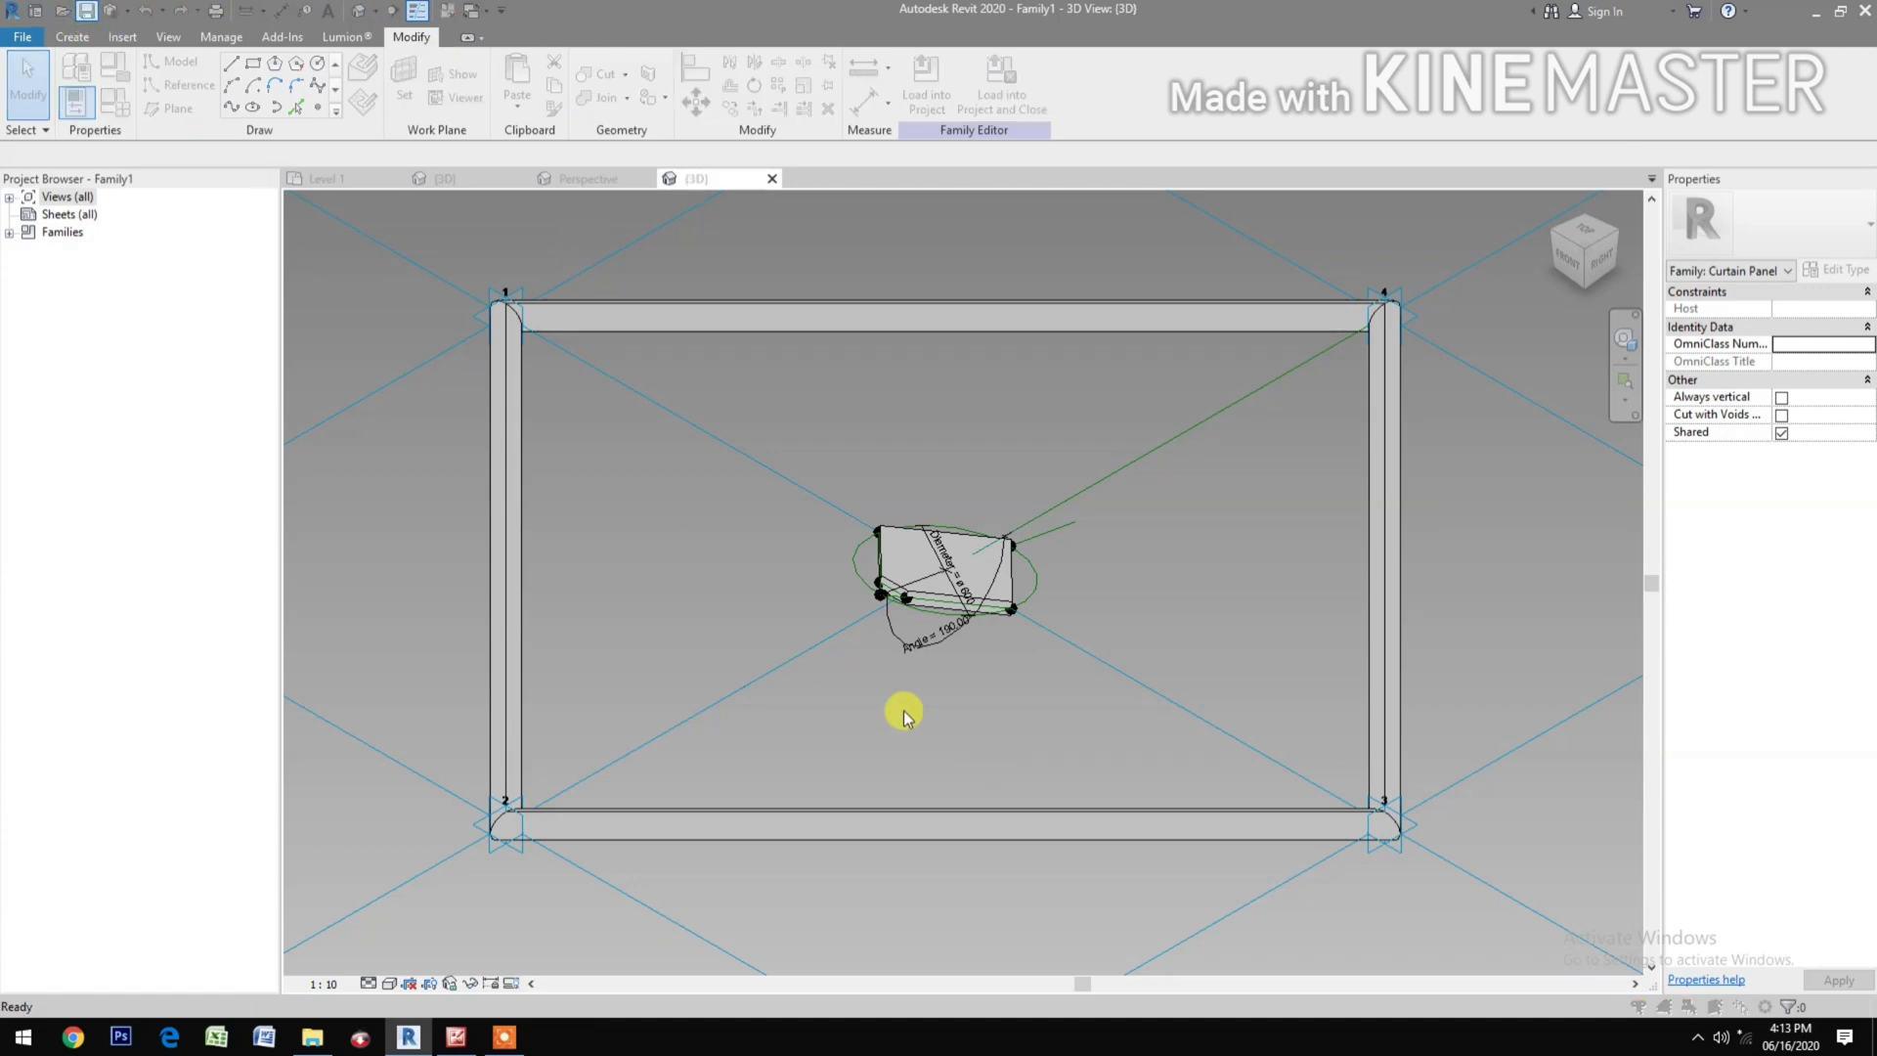
left_click(415, 264)
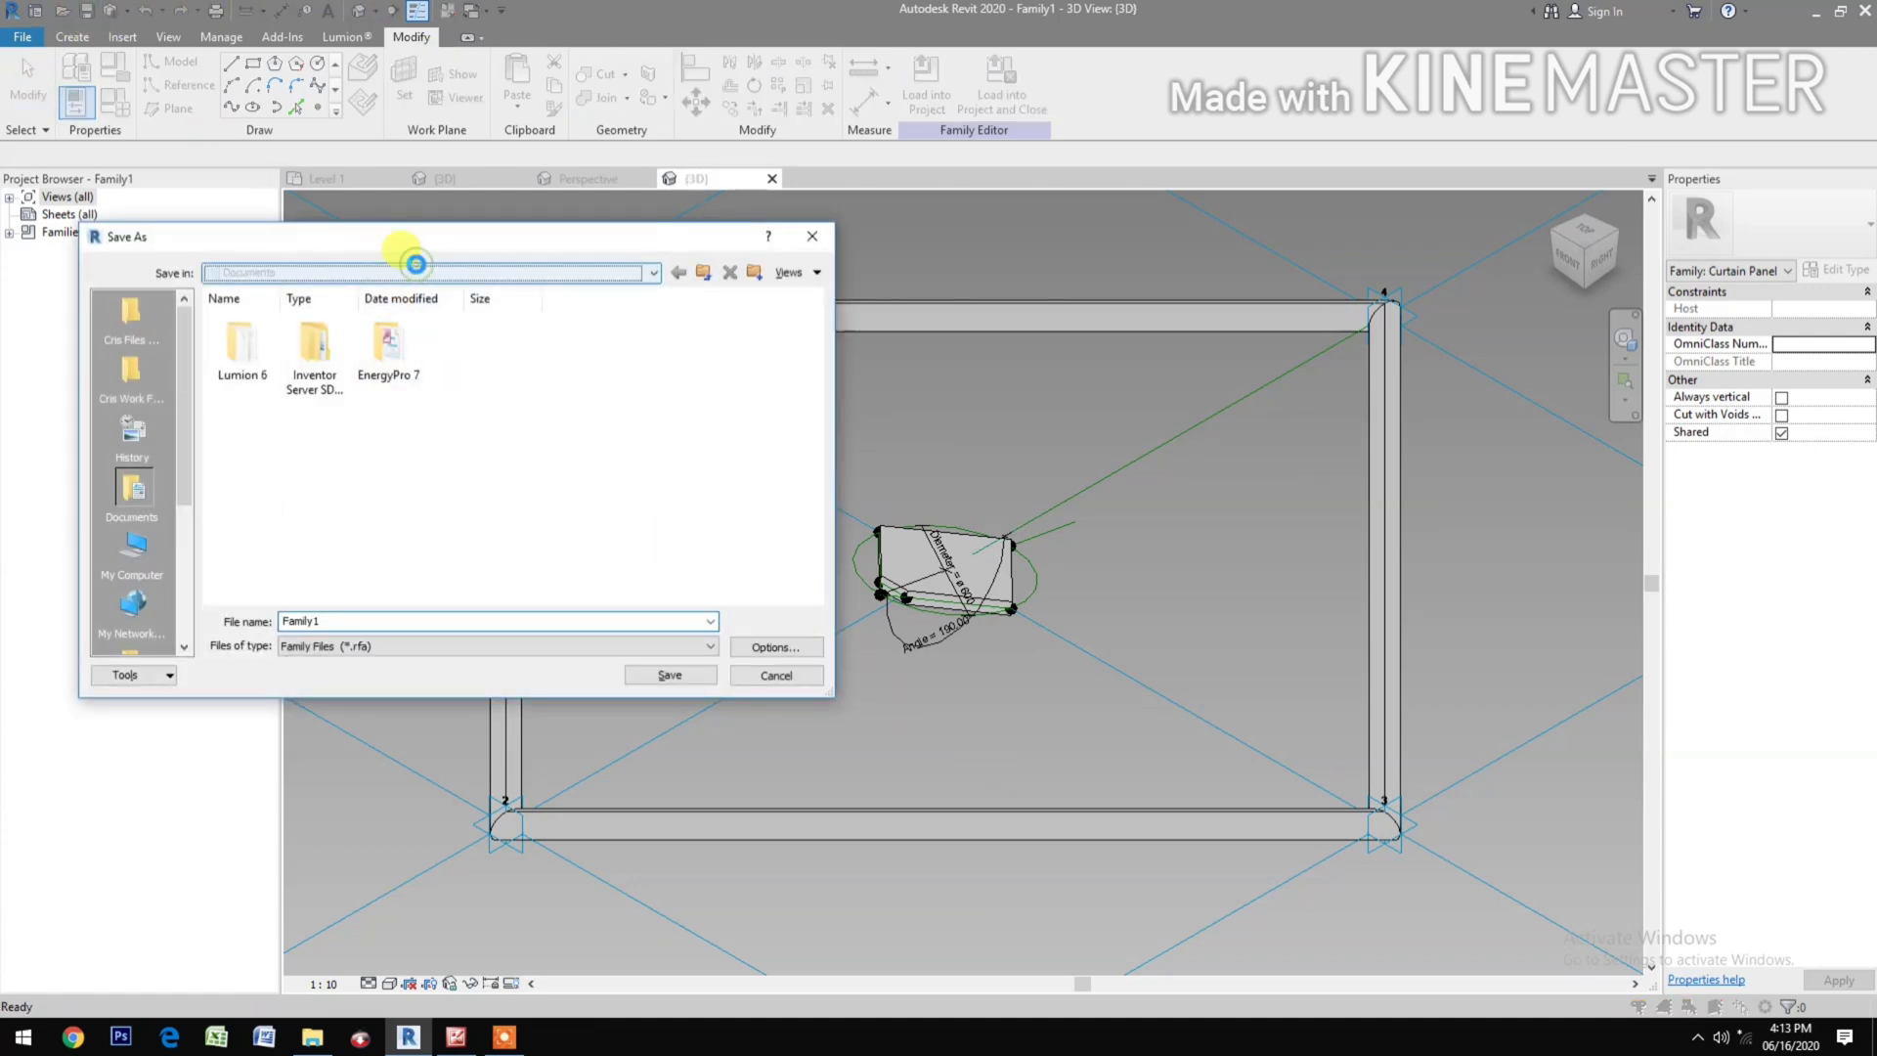
left_click(314, 284)
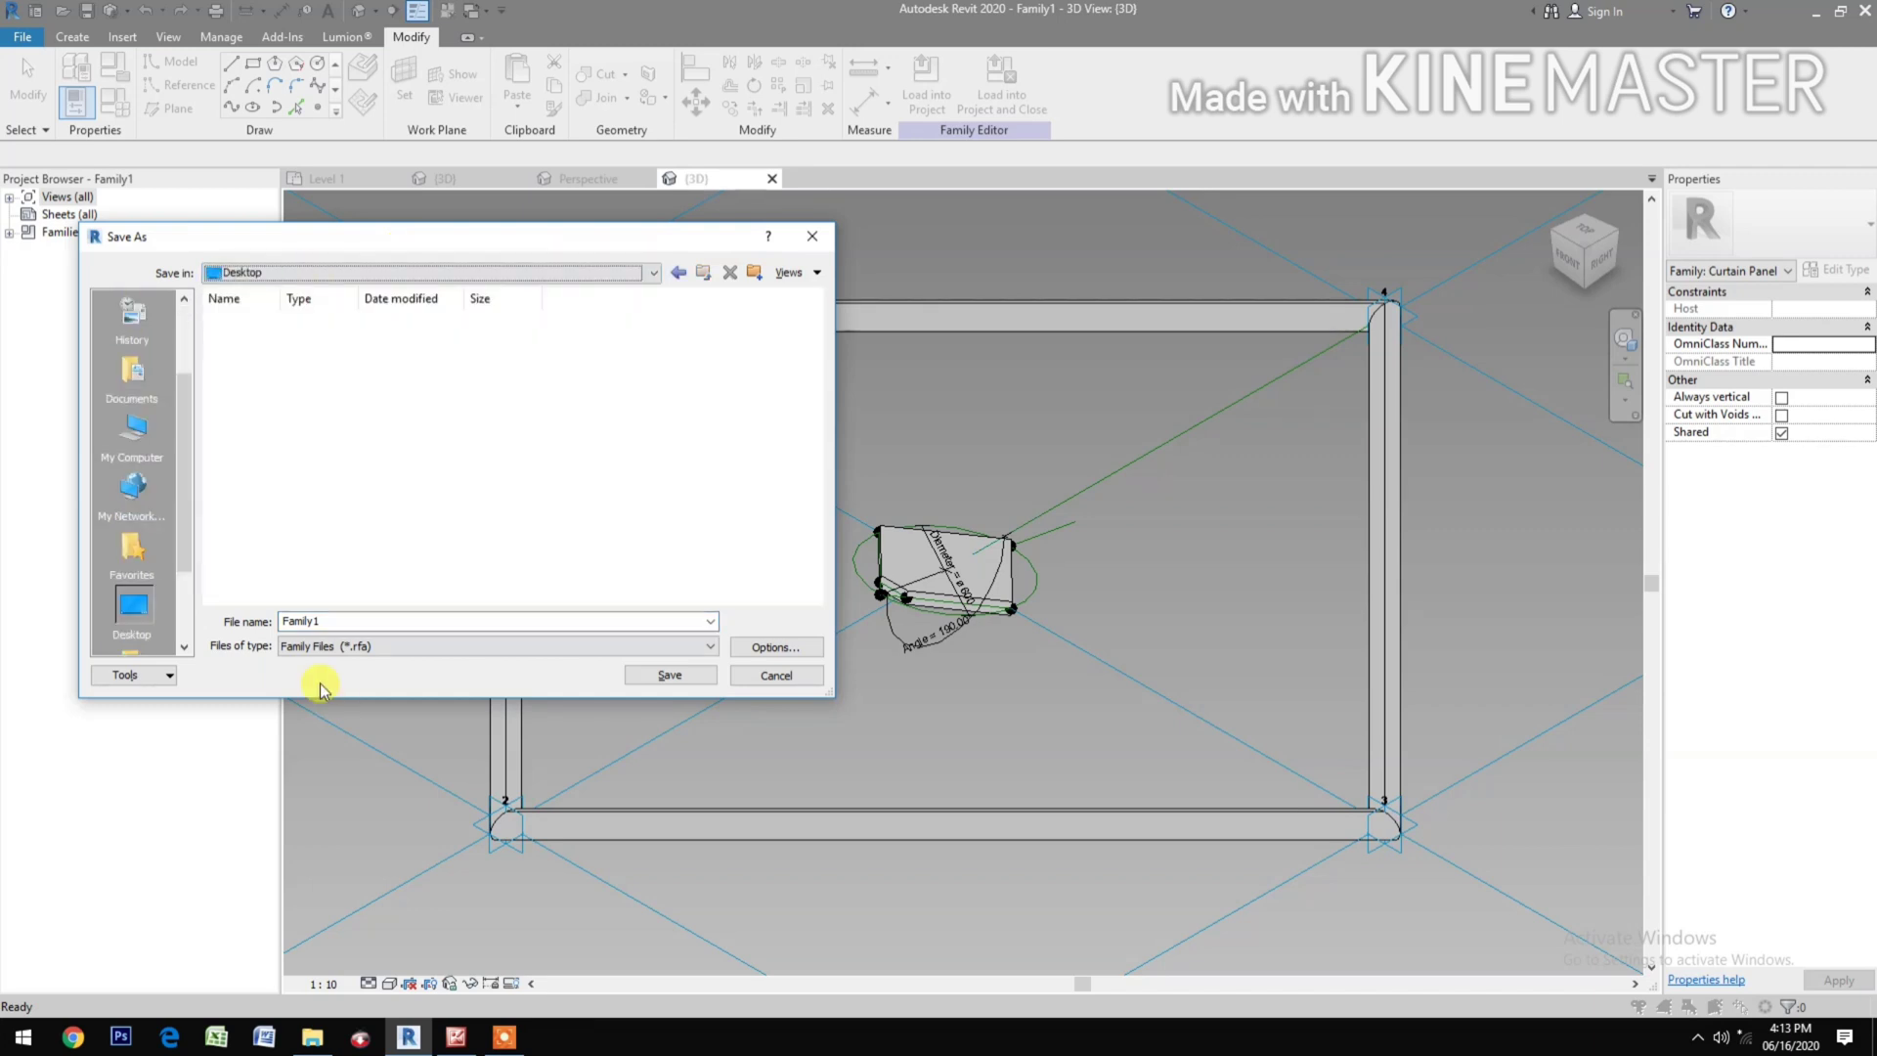
double_click(337, 621)
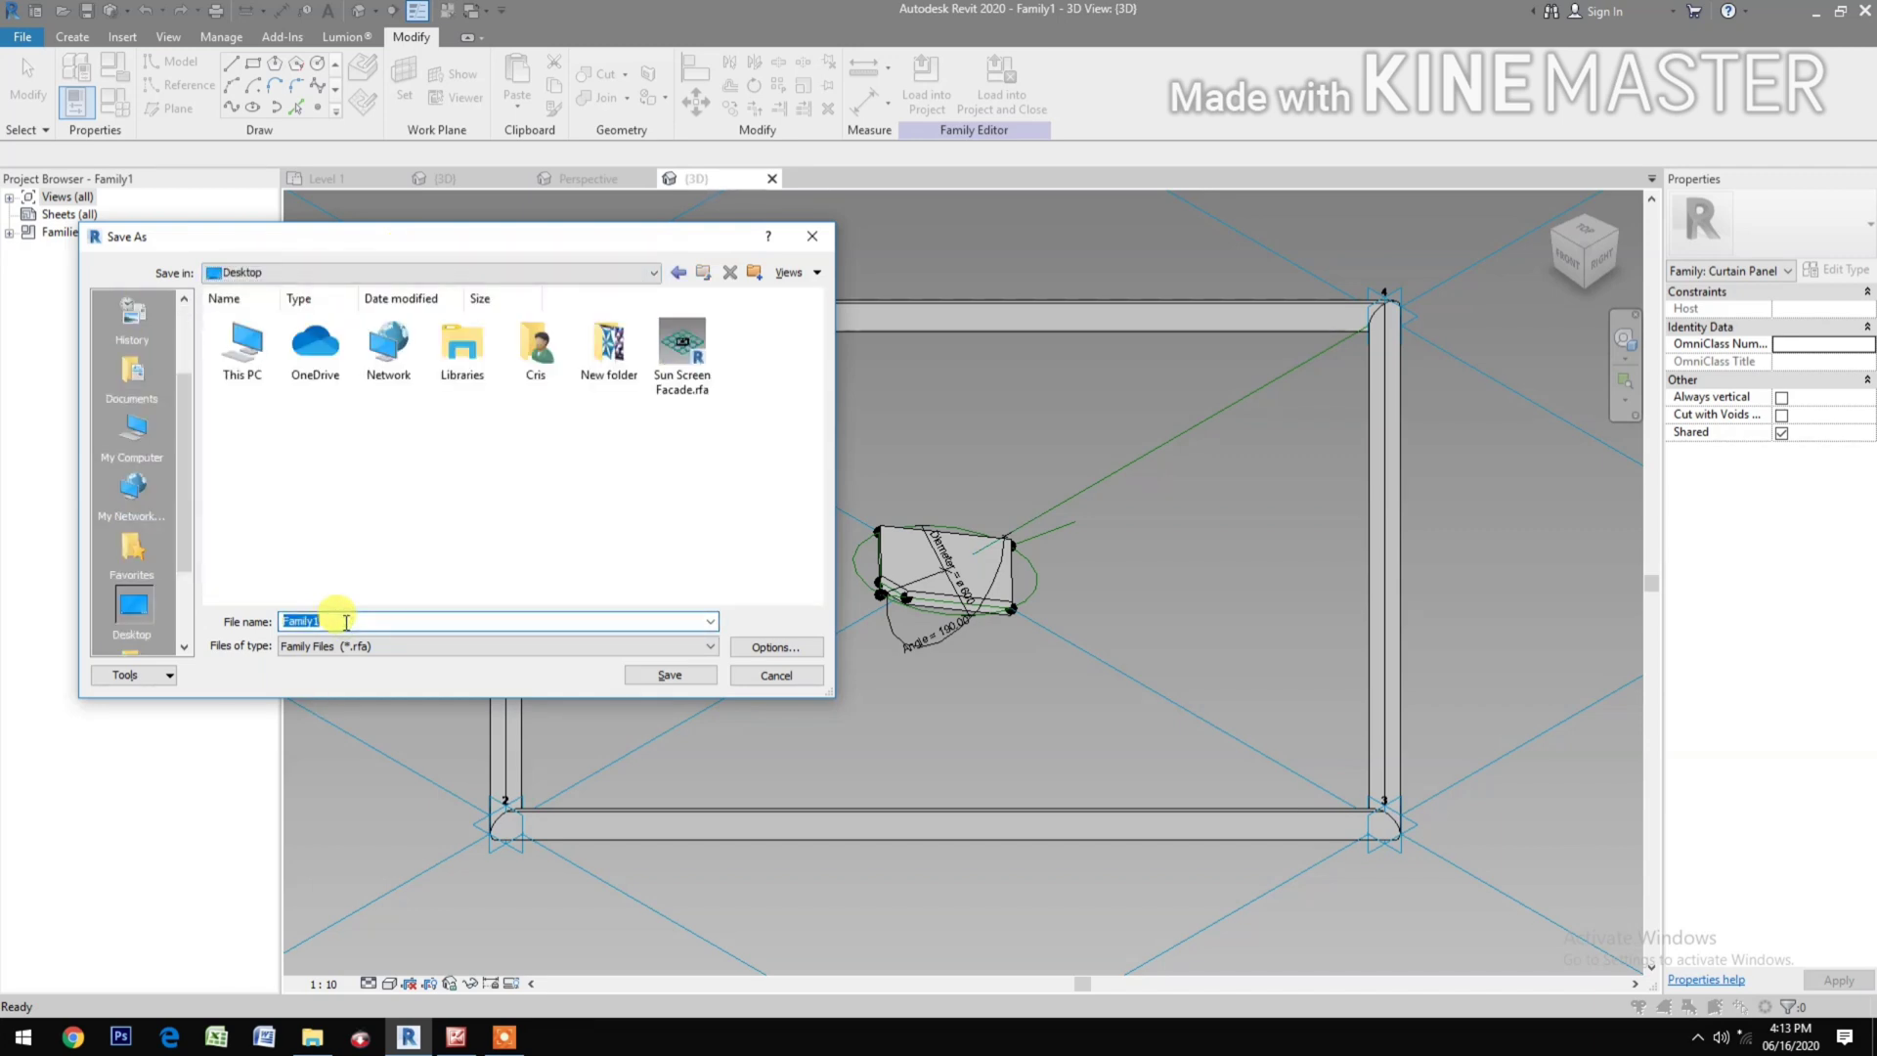
type("Rota")
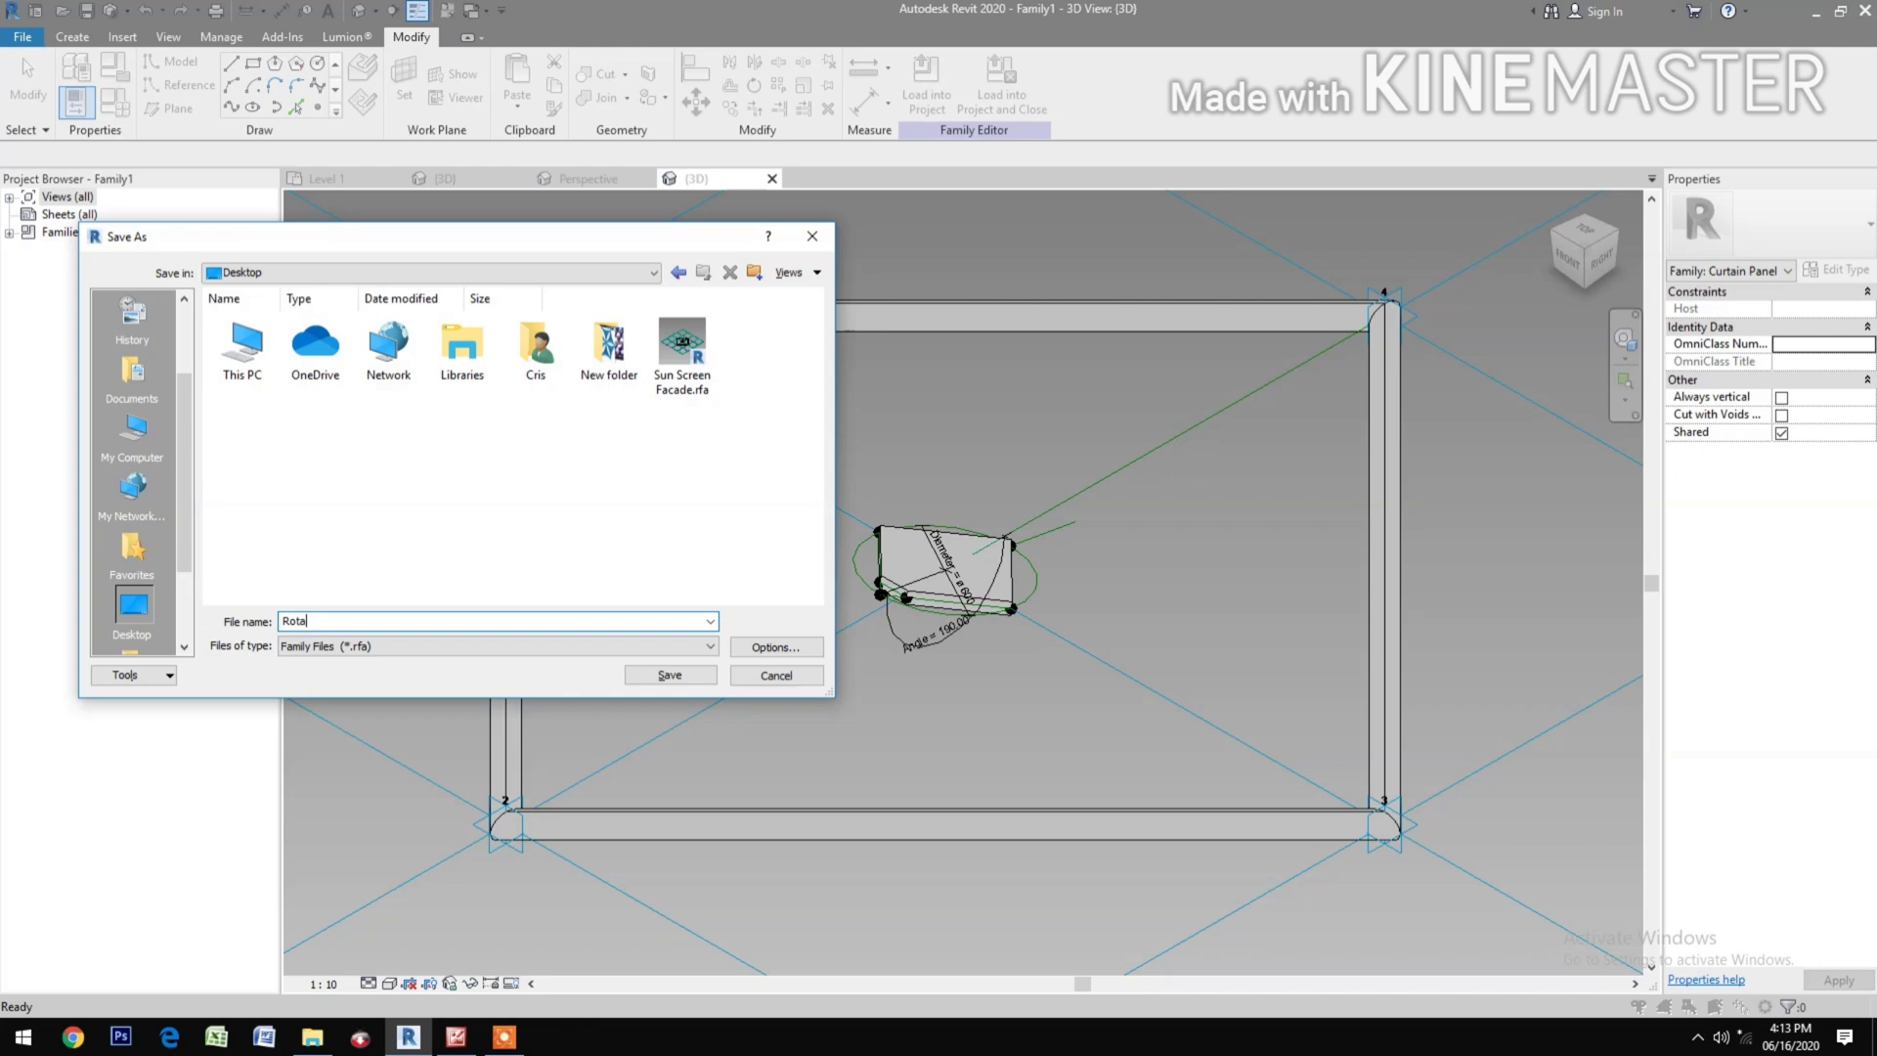
type("ting Sun Scrr")
key("BackSpace")
type("een")
left_click(645, 681)
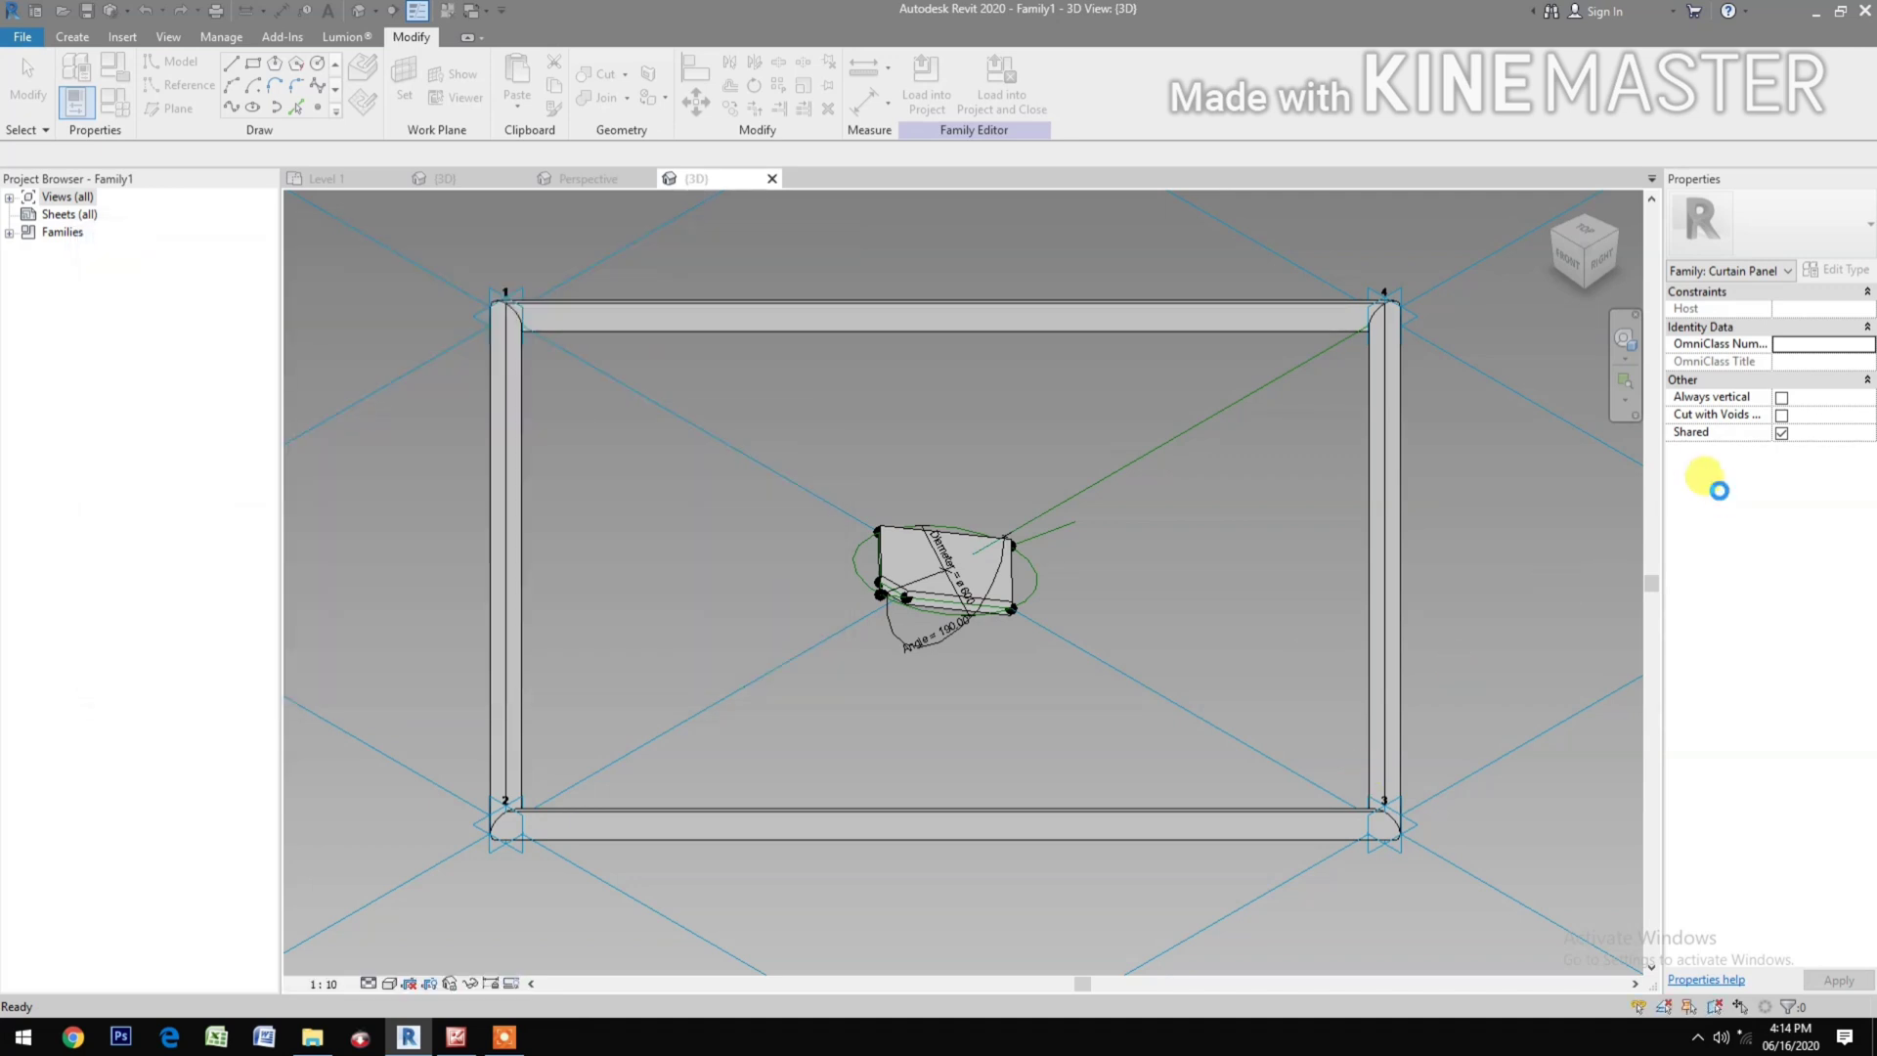
left_click(1782, 434)
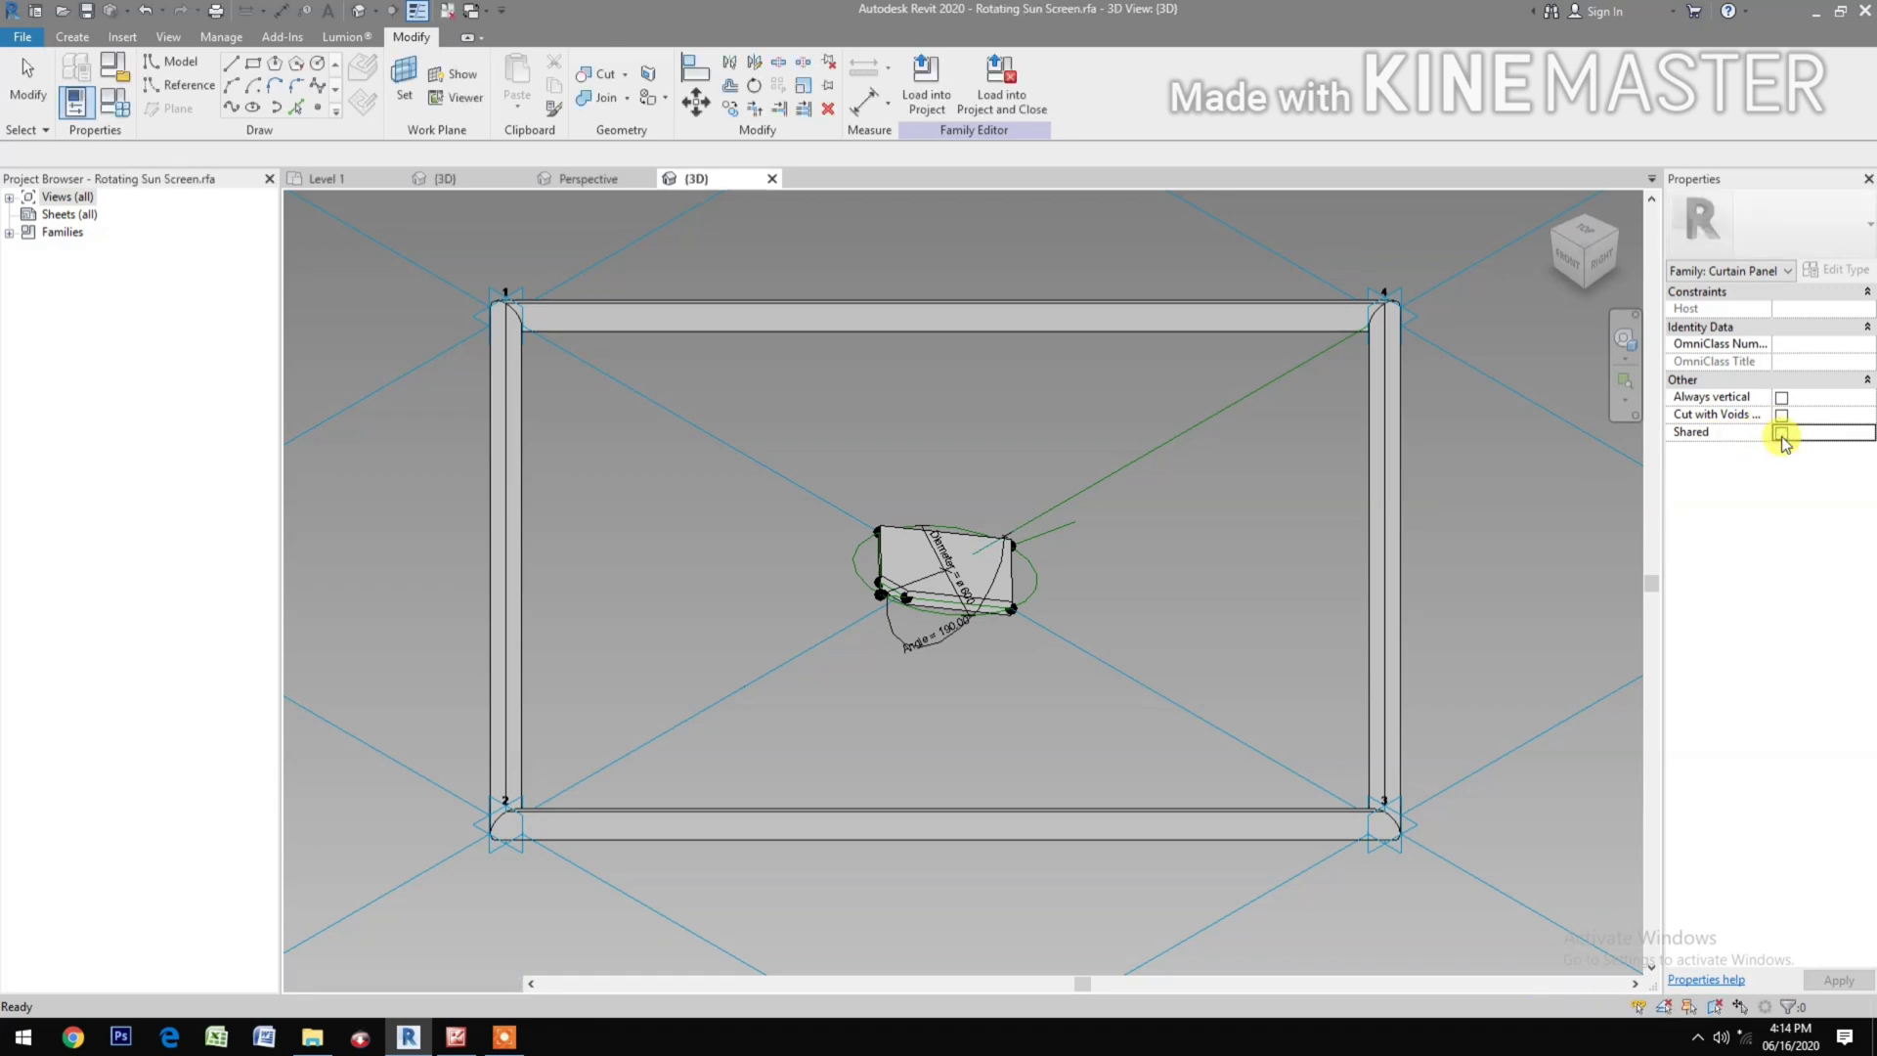
left_click(1001, 113)
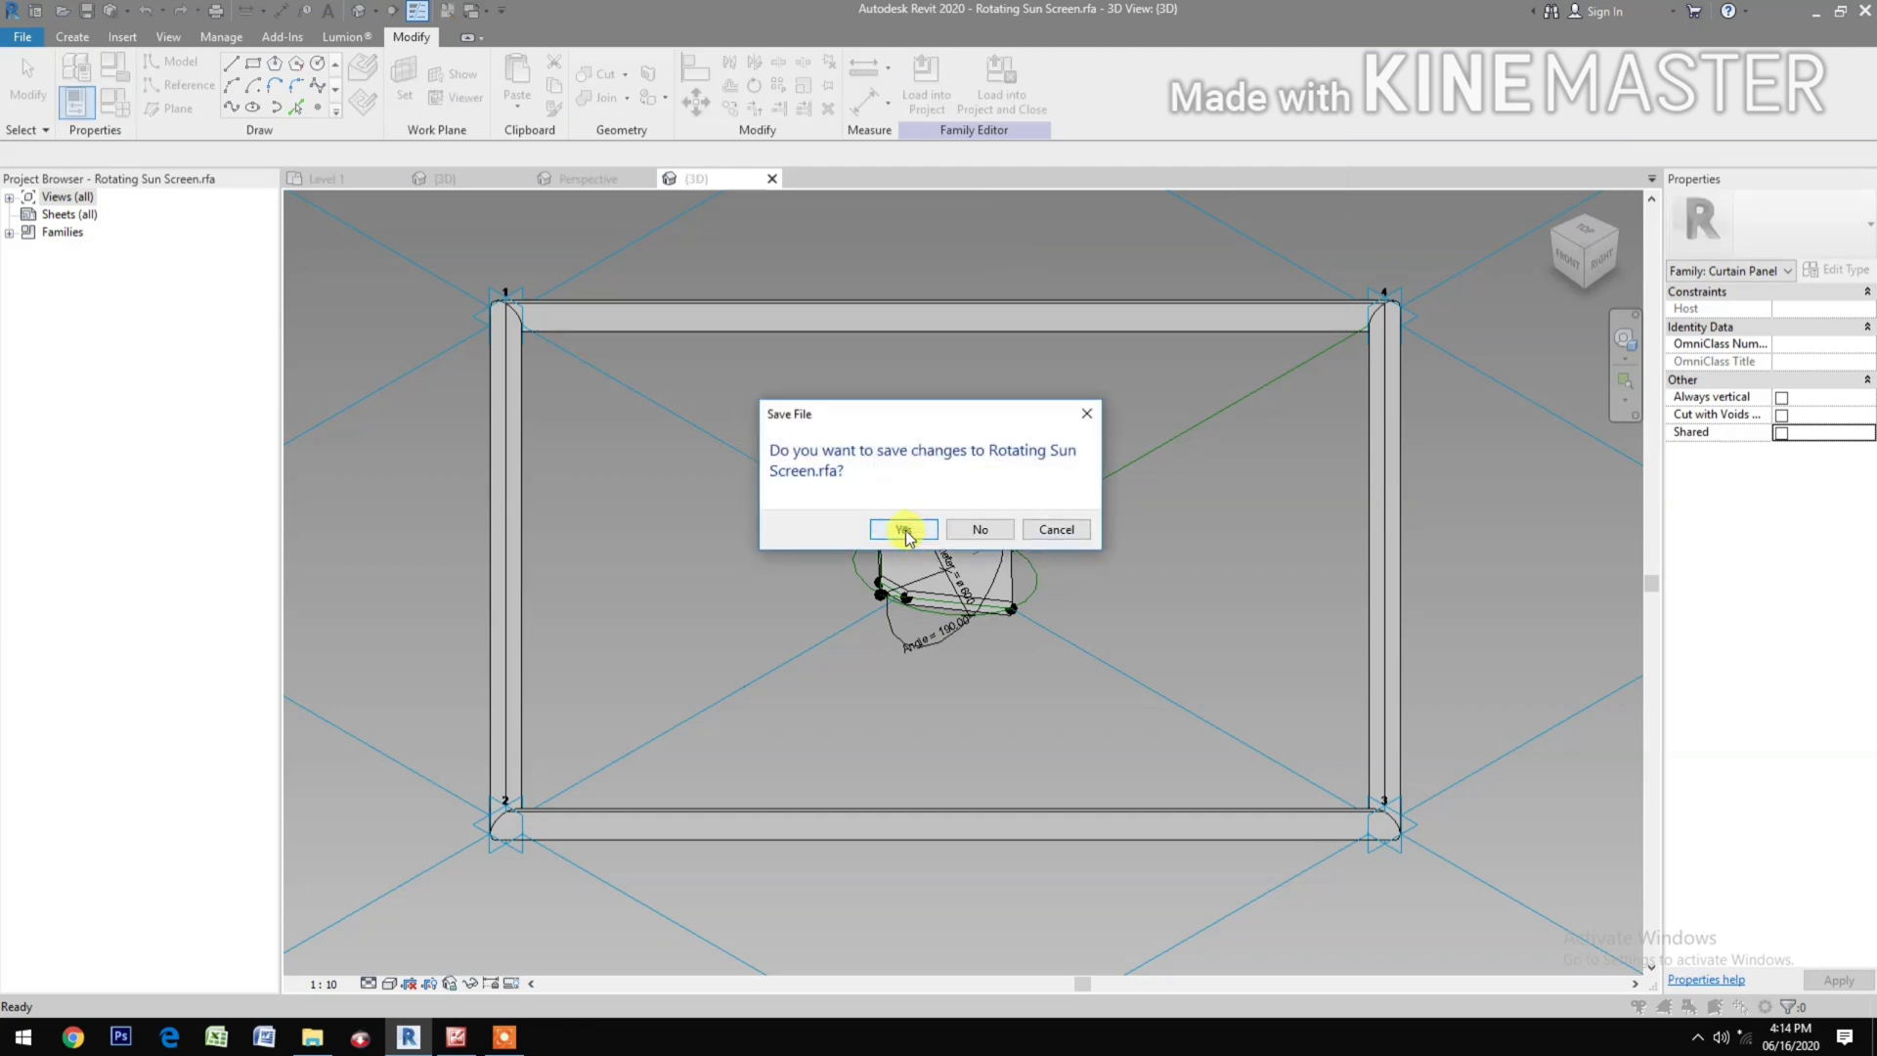
Step: Confirm saving Rotating Sun Screen.rfa so it loads into the 031Design project
left_click(900, 528)
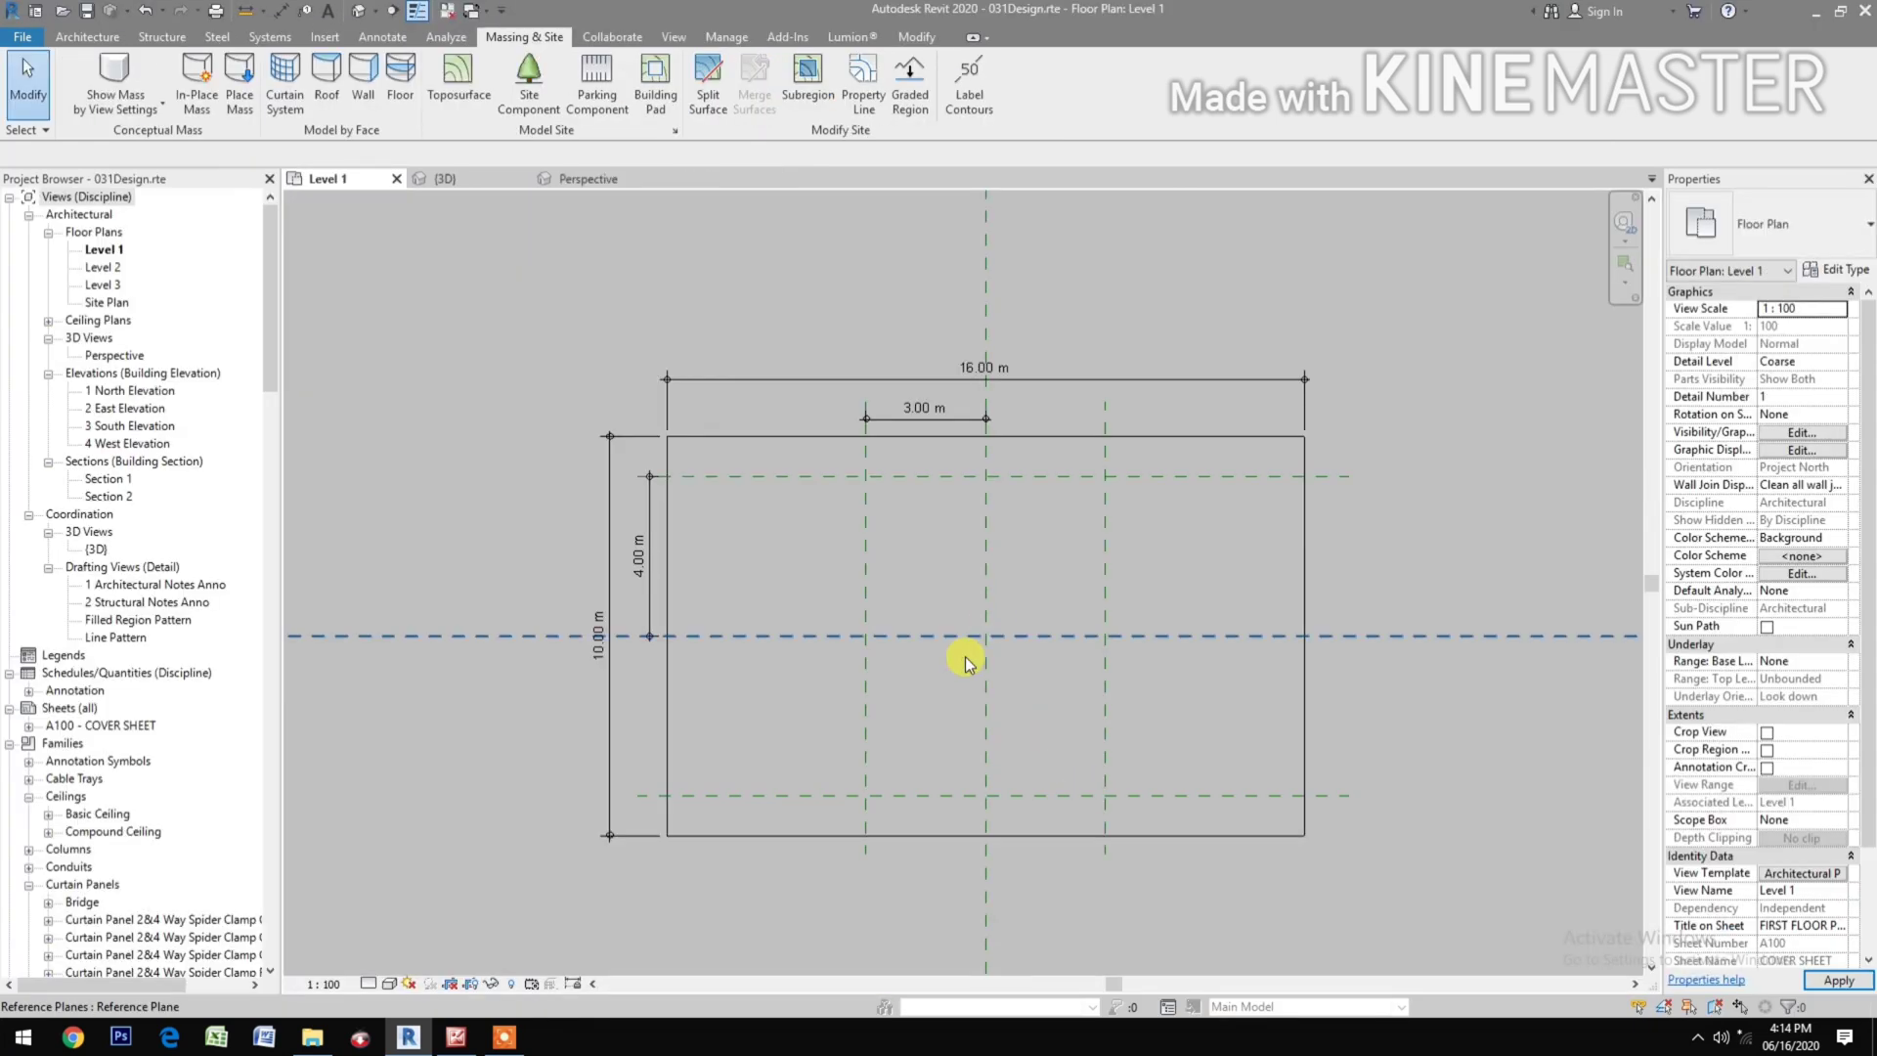
Step: Check the Perspective view, return to Level 1, and switch on Show Mass Form and Floors
left_click(597, 178)
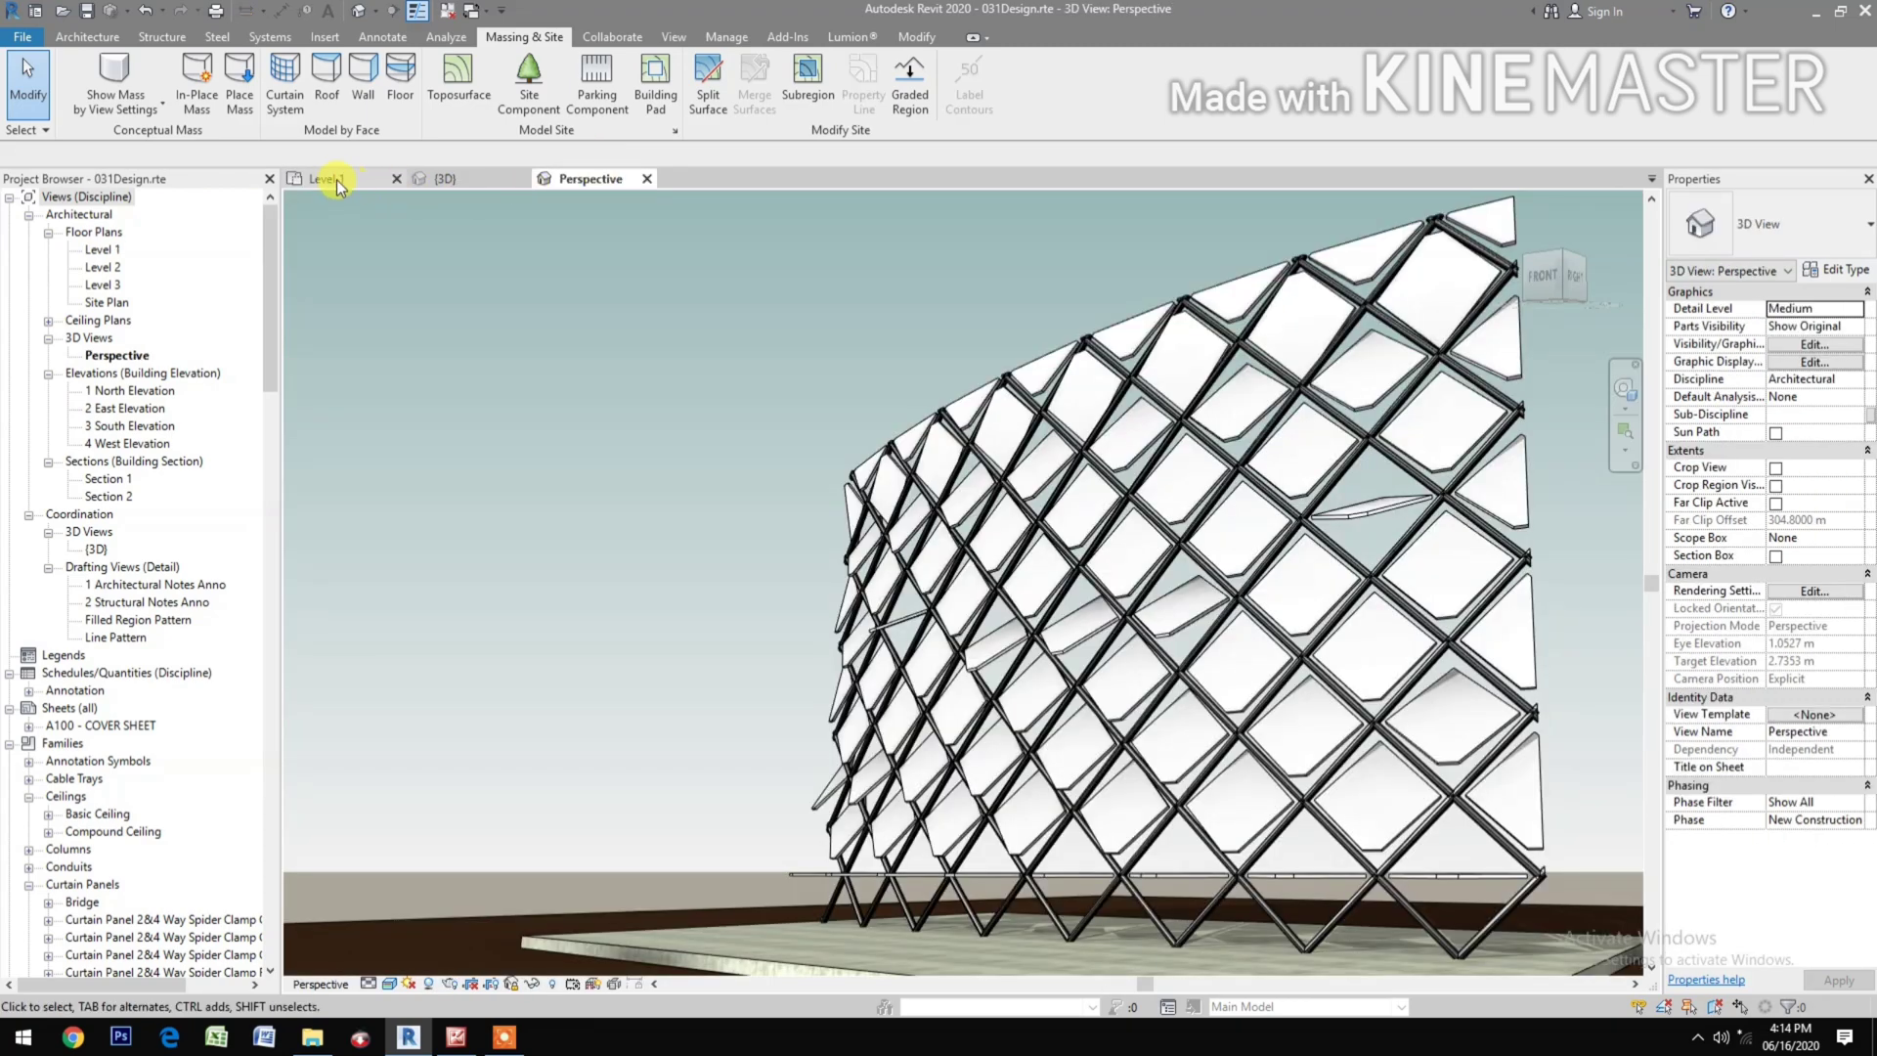
left_click(337, 180)
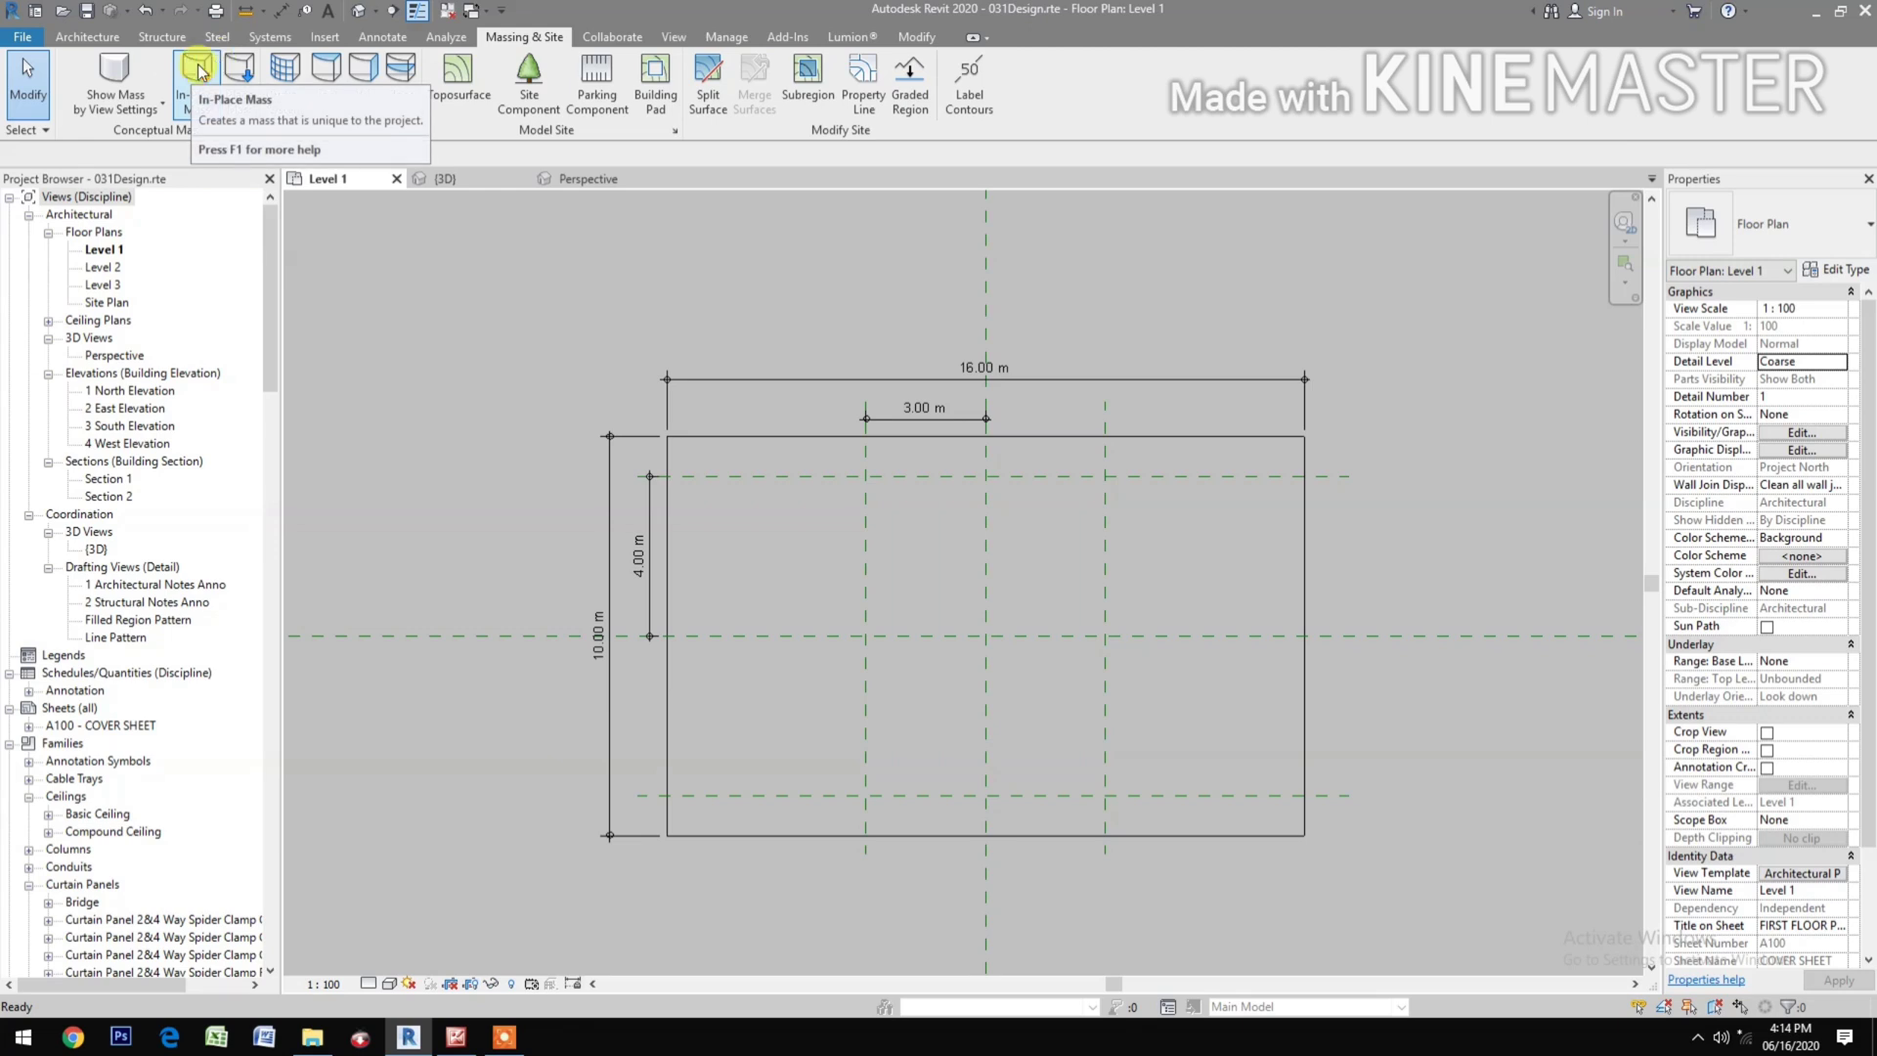
left_click(114, 73)
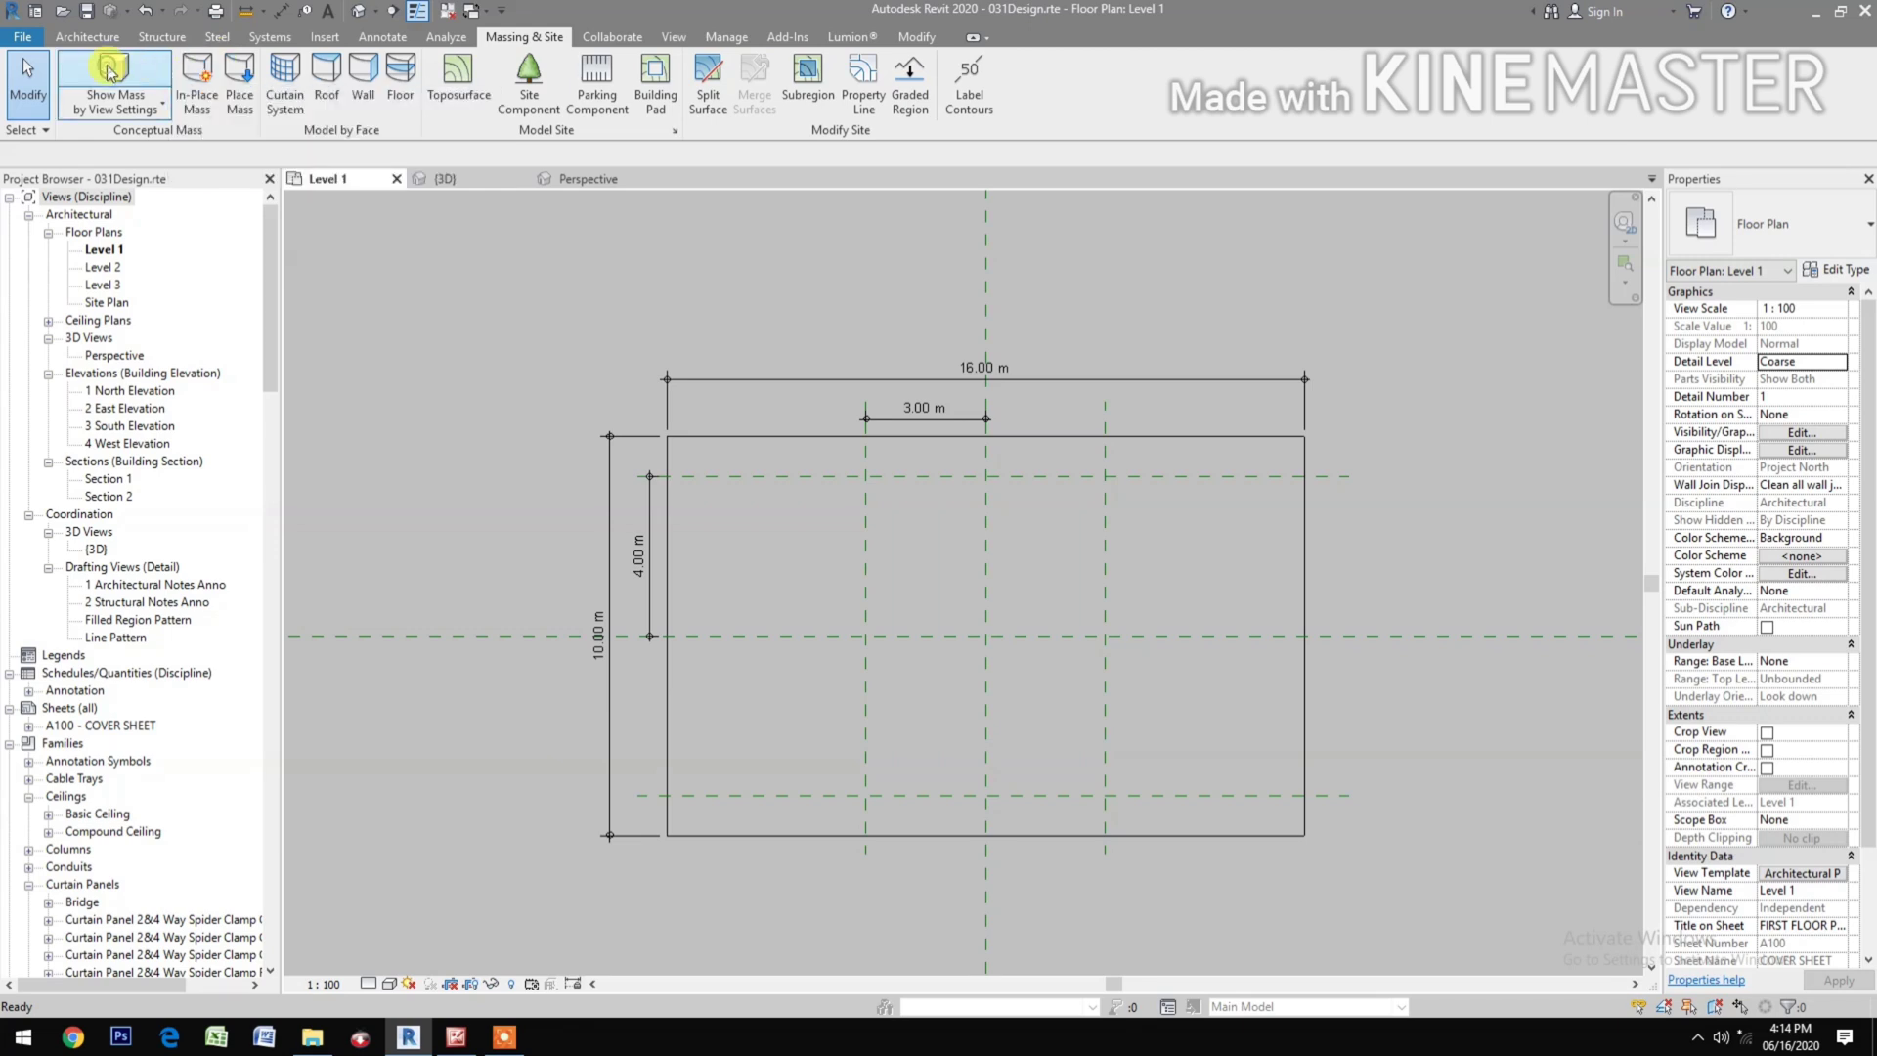
Step: Create in-place mass 'Mass 2' and sketch a straight model line on Level 1, then view in 3D
left_click(200, 82)
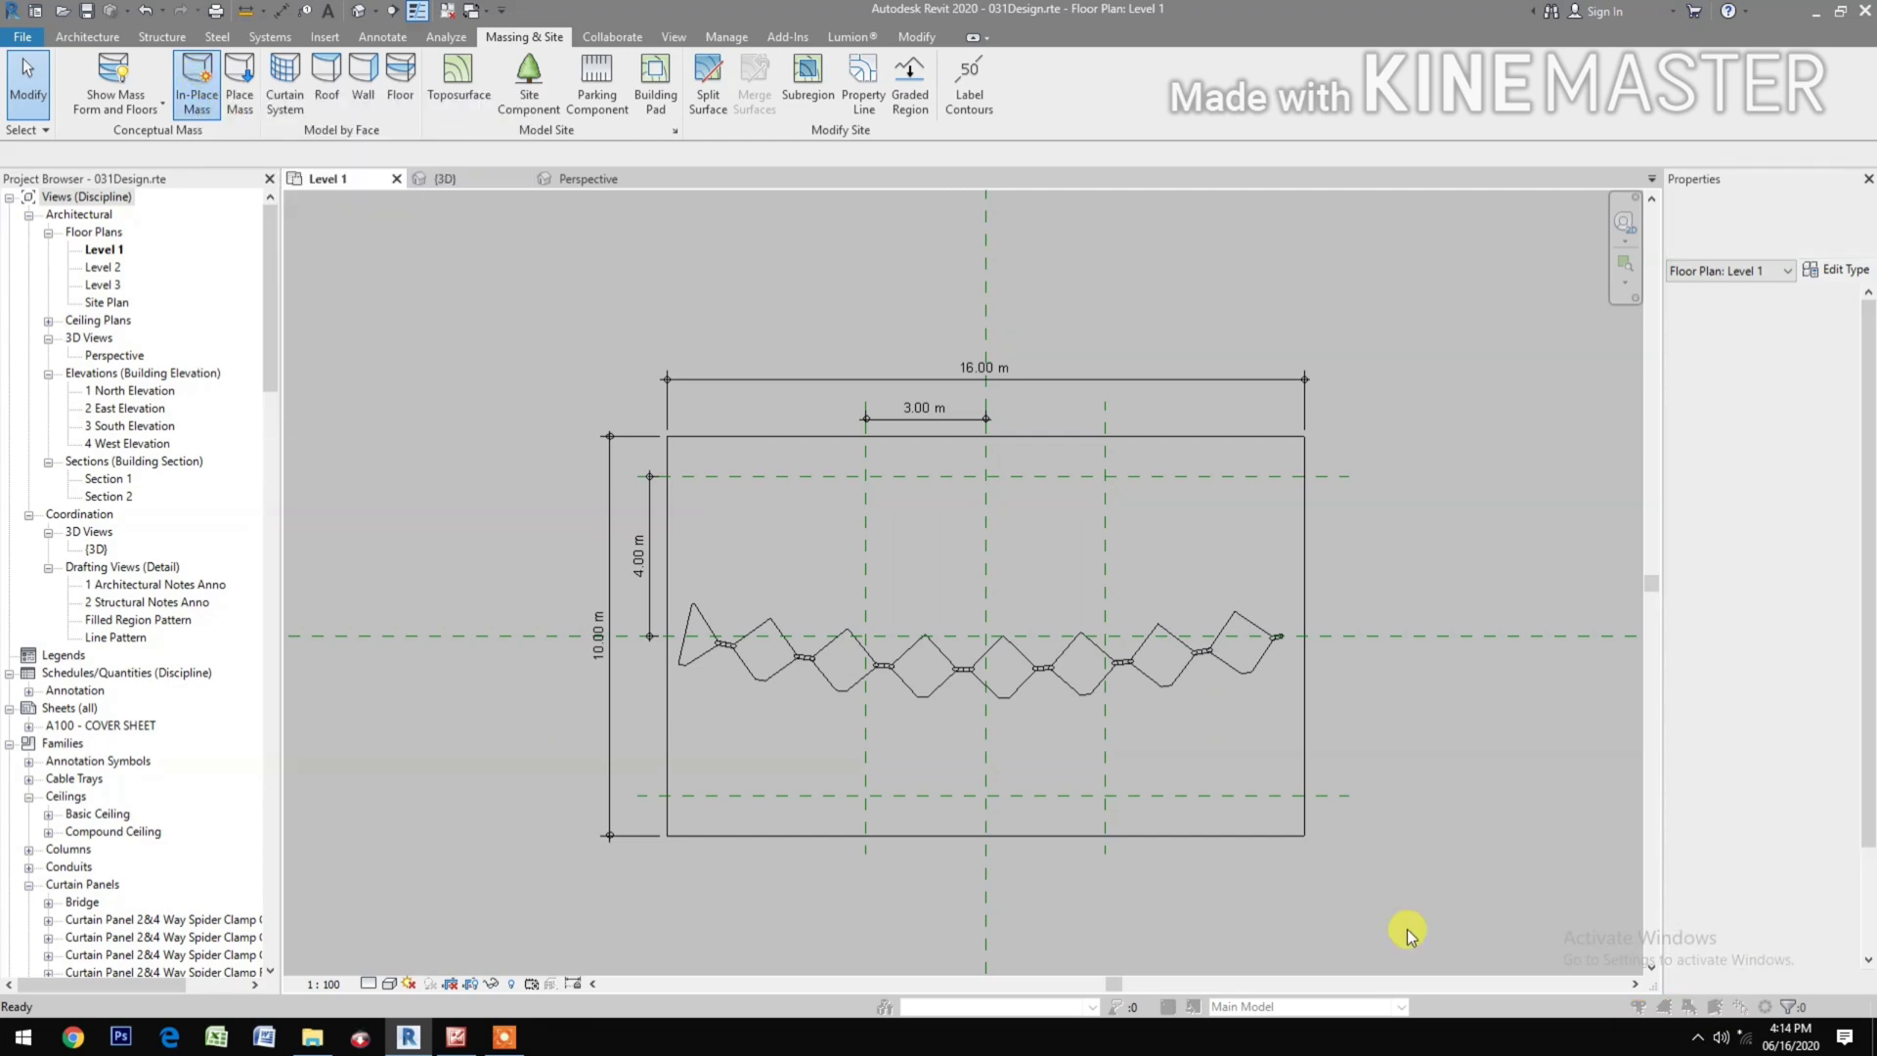
left_click(1016, 640)
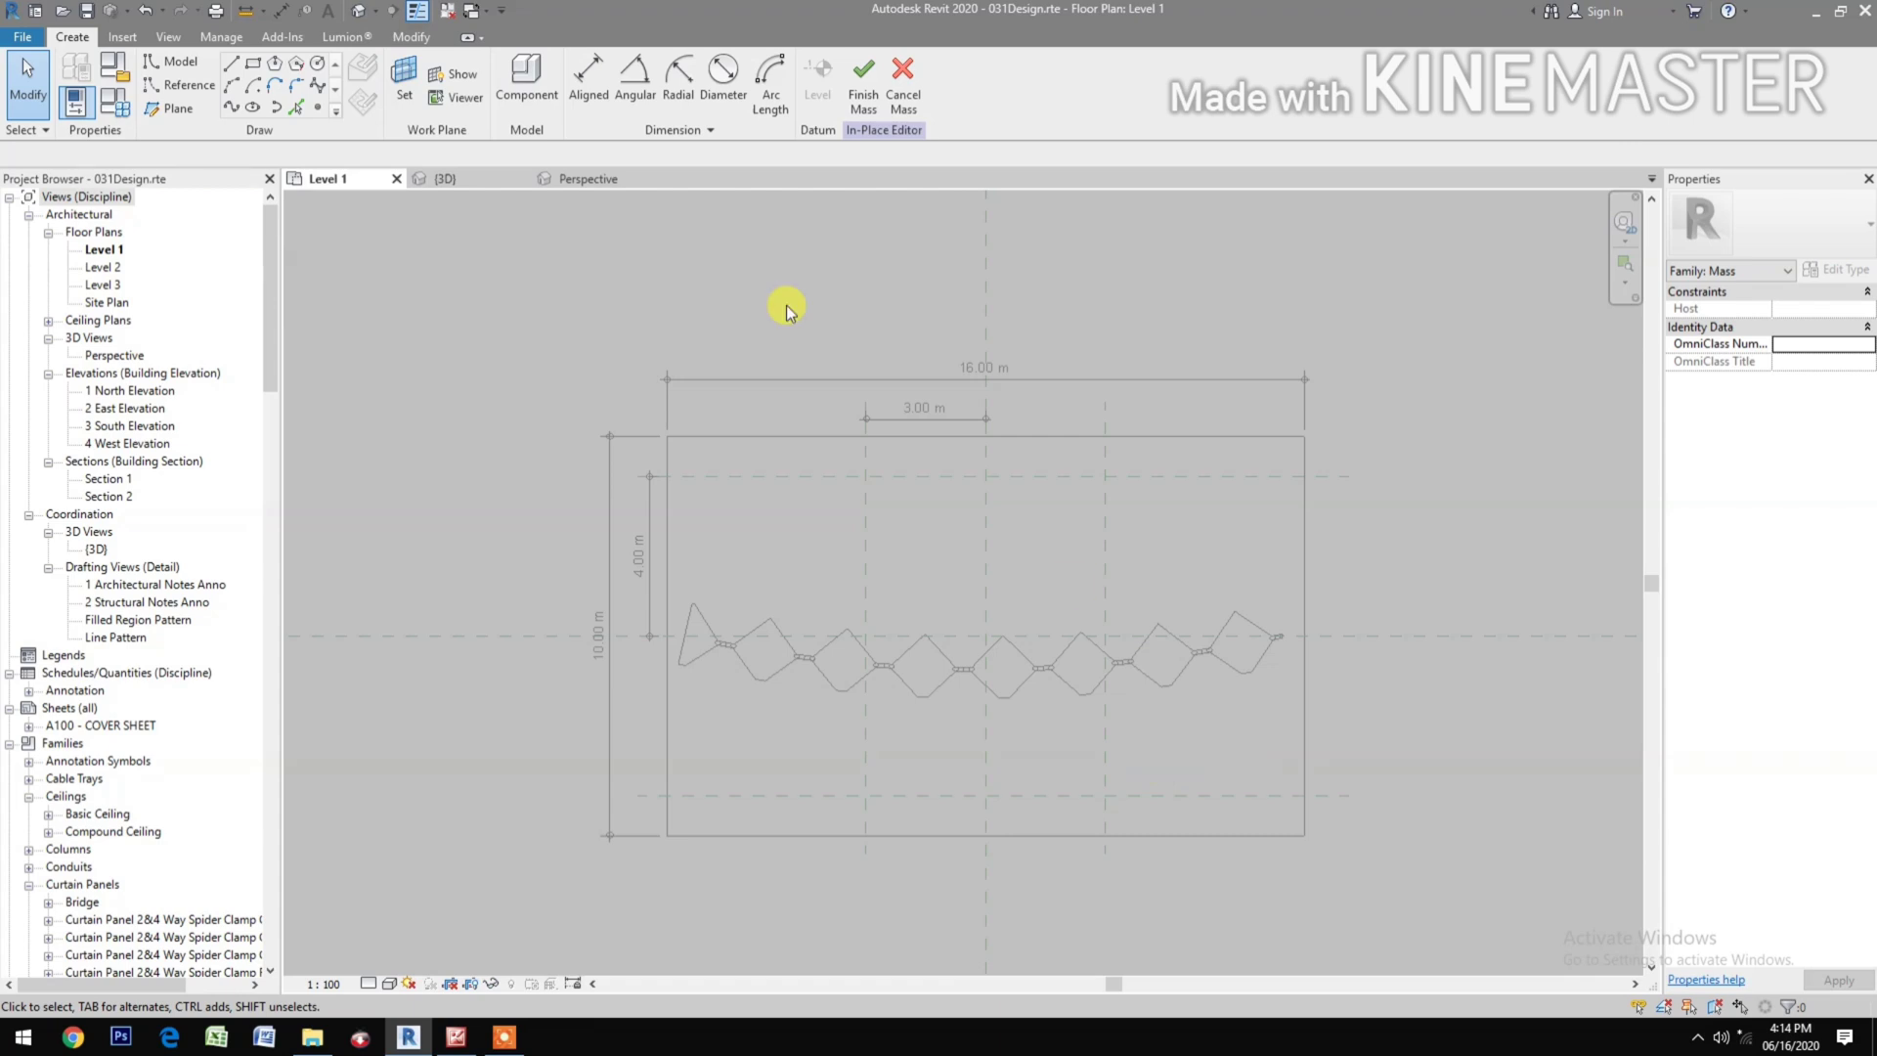
left_click(231, 65)
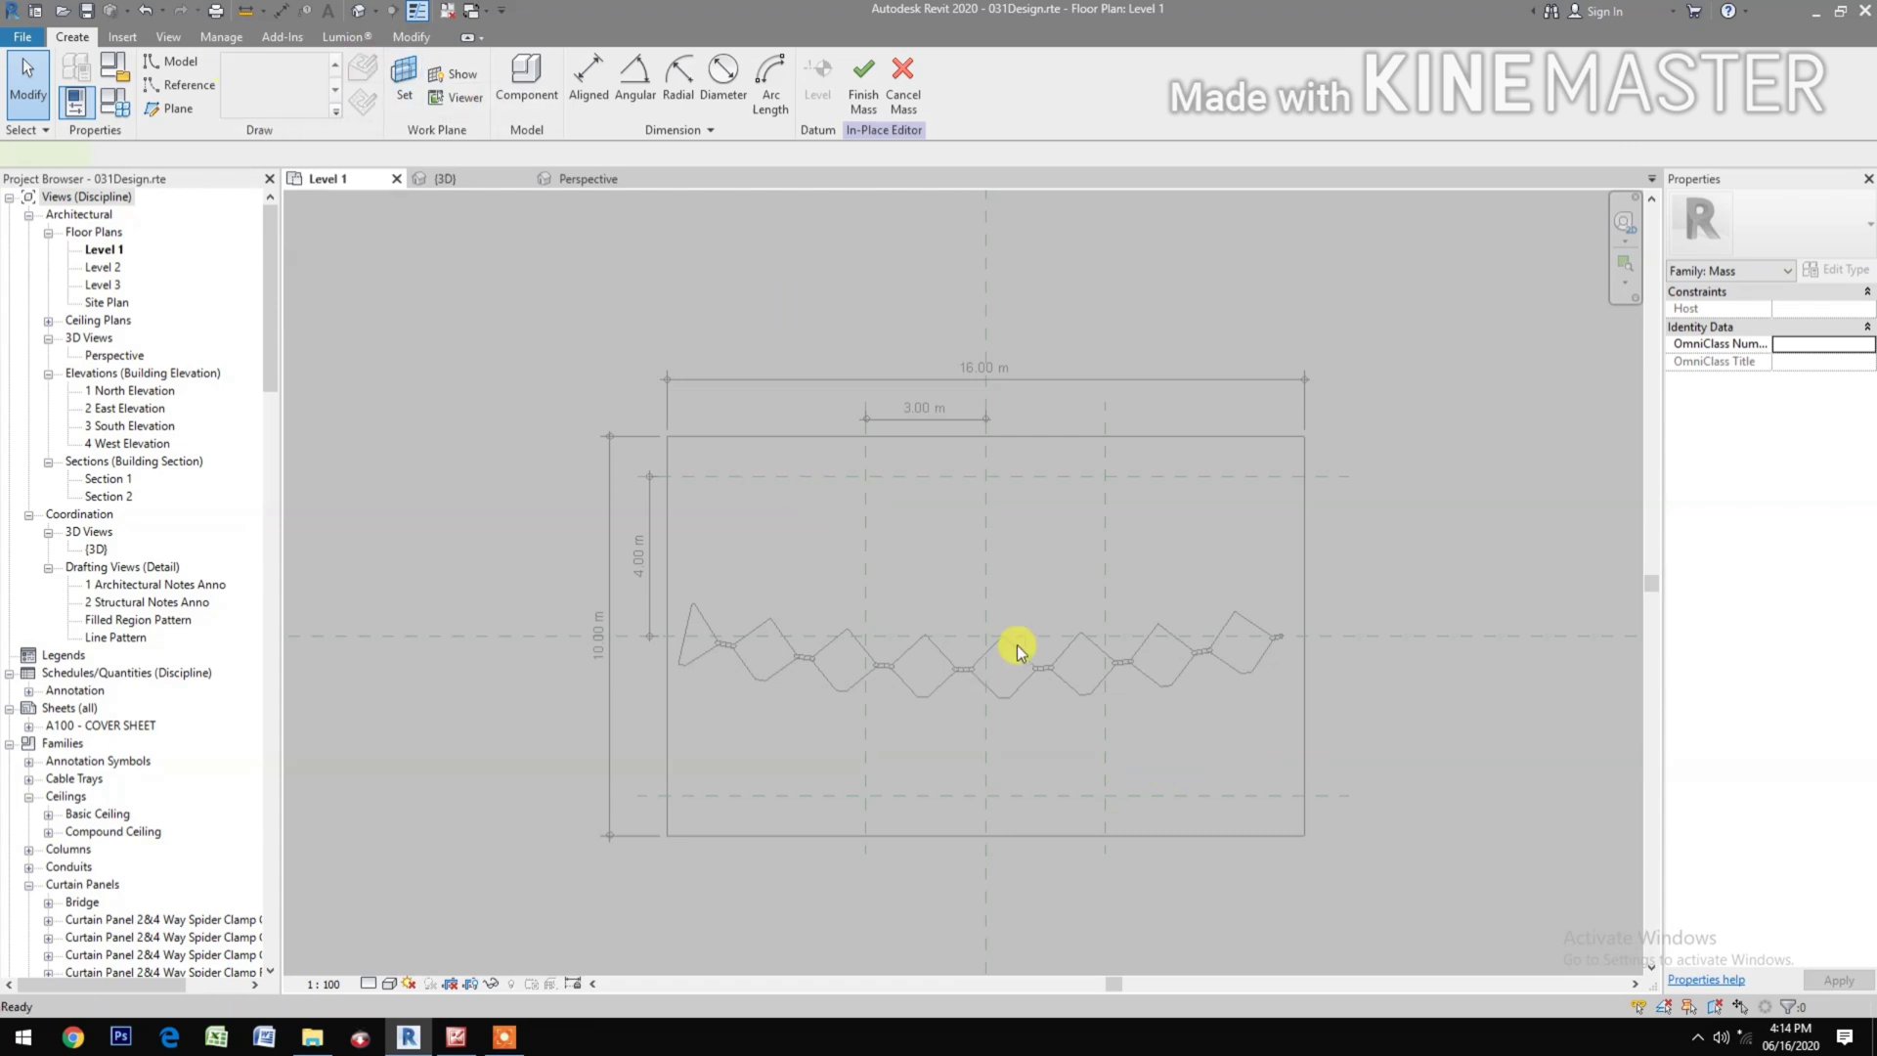
left_click(1269, 760)
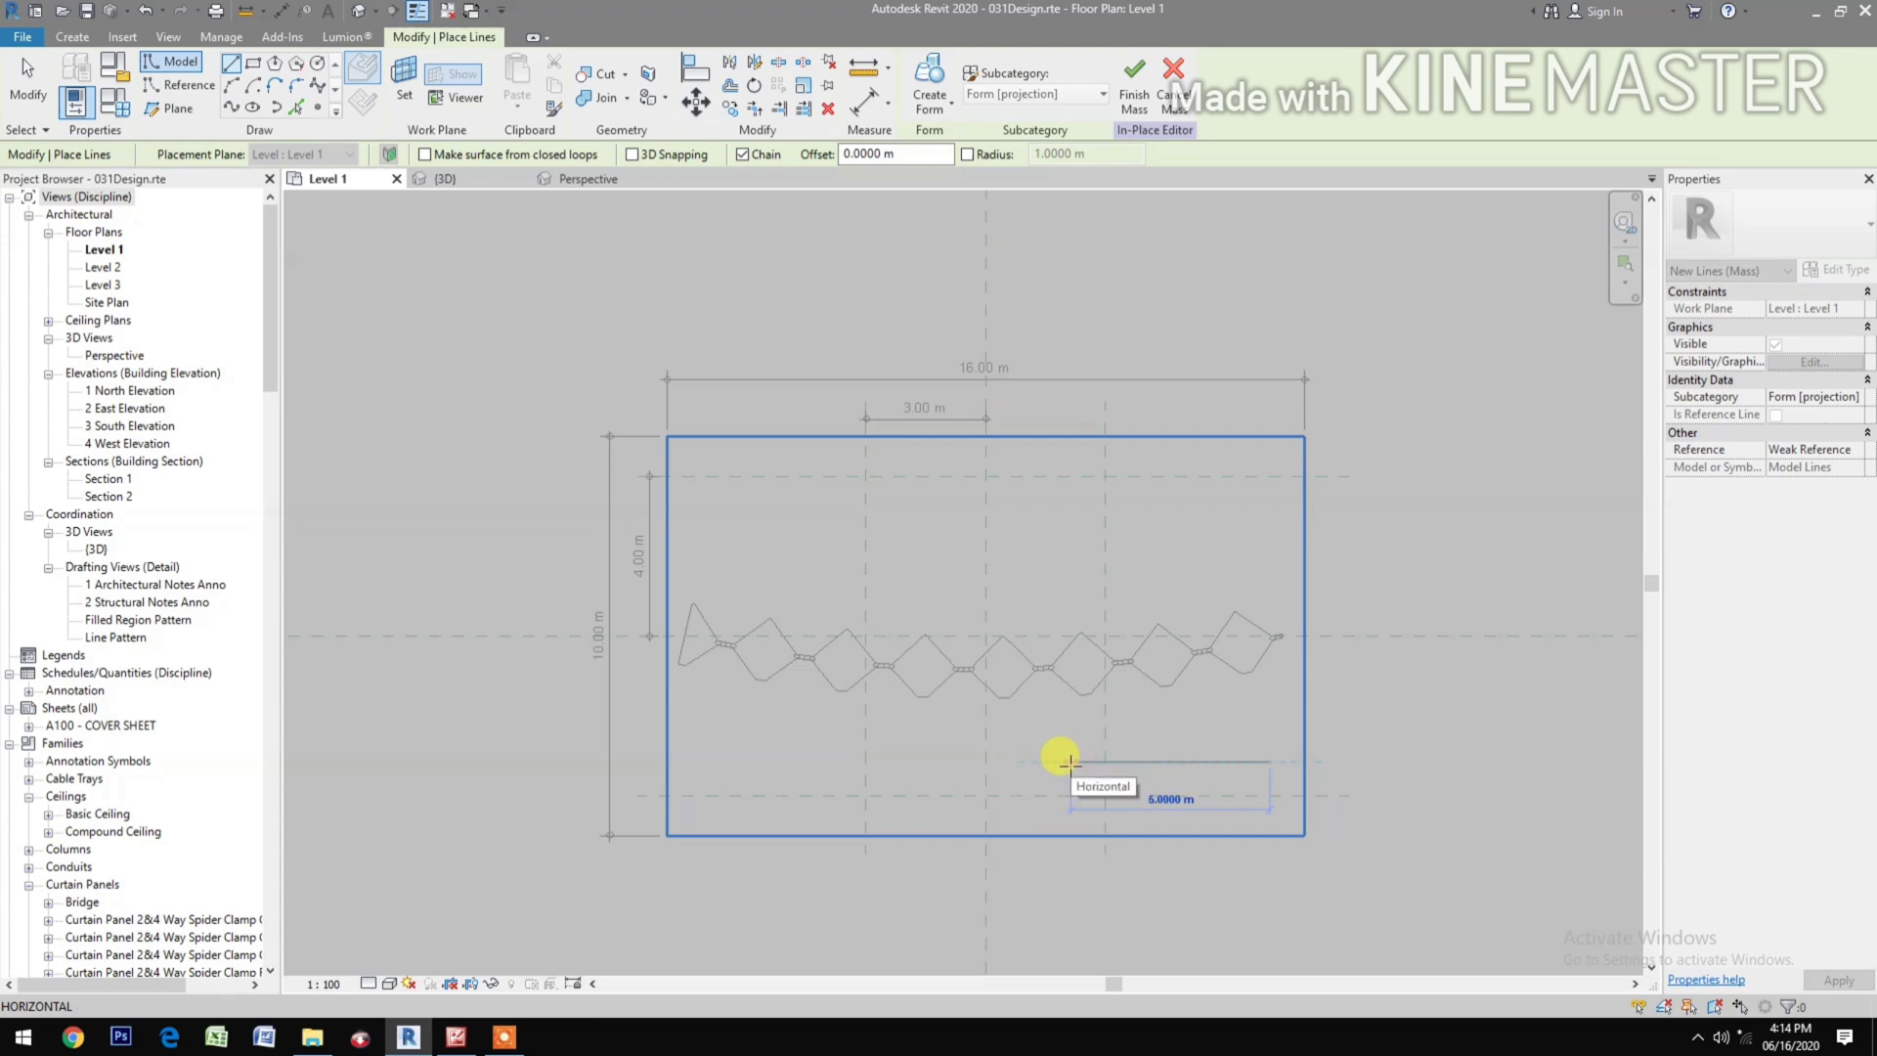
left_click(1068, 763)
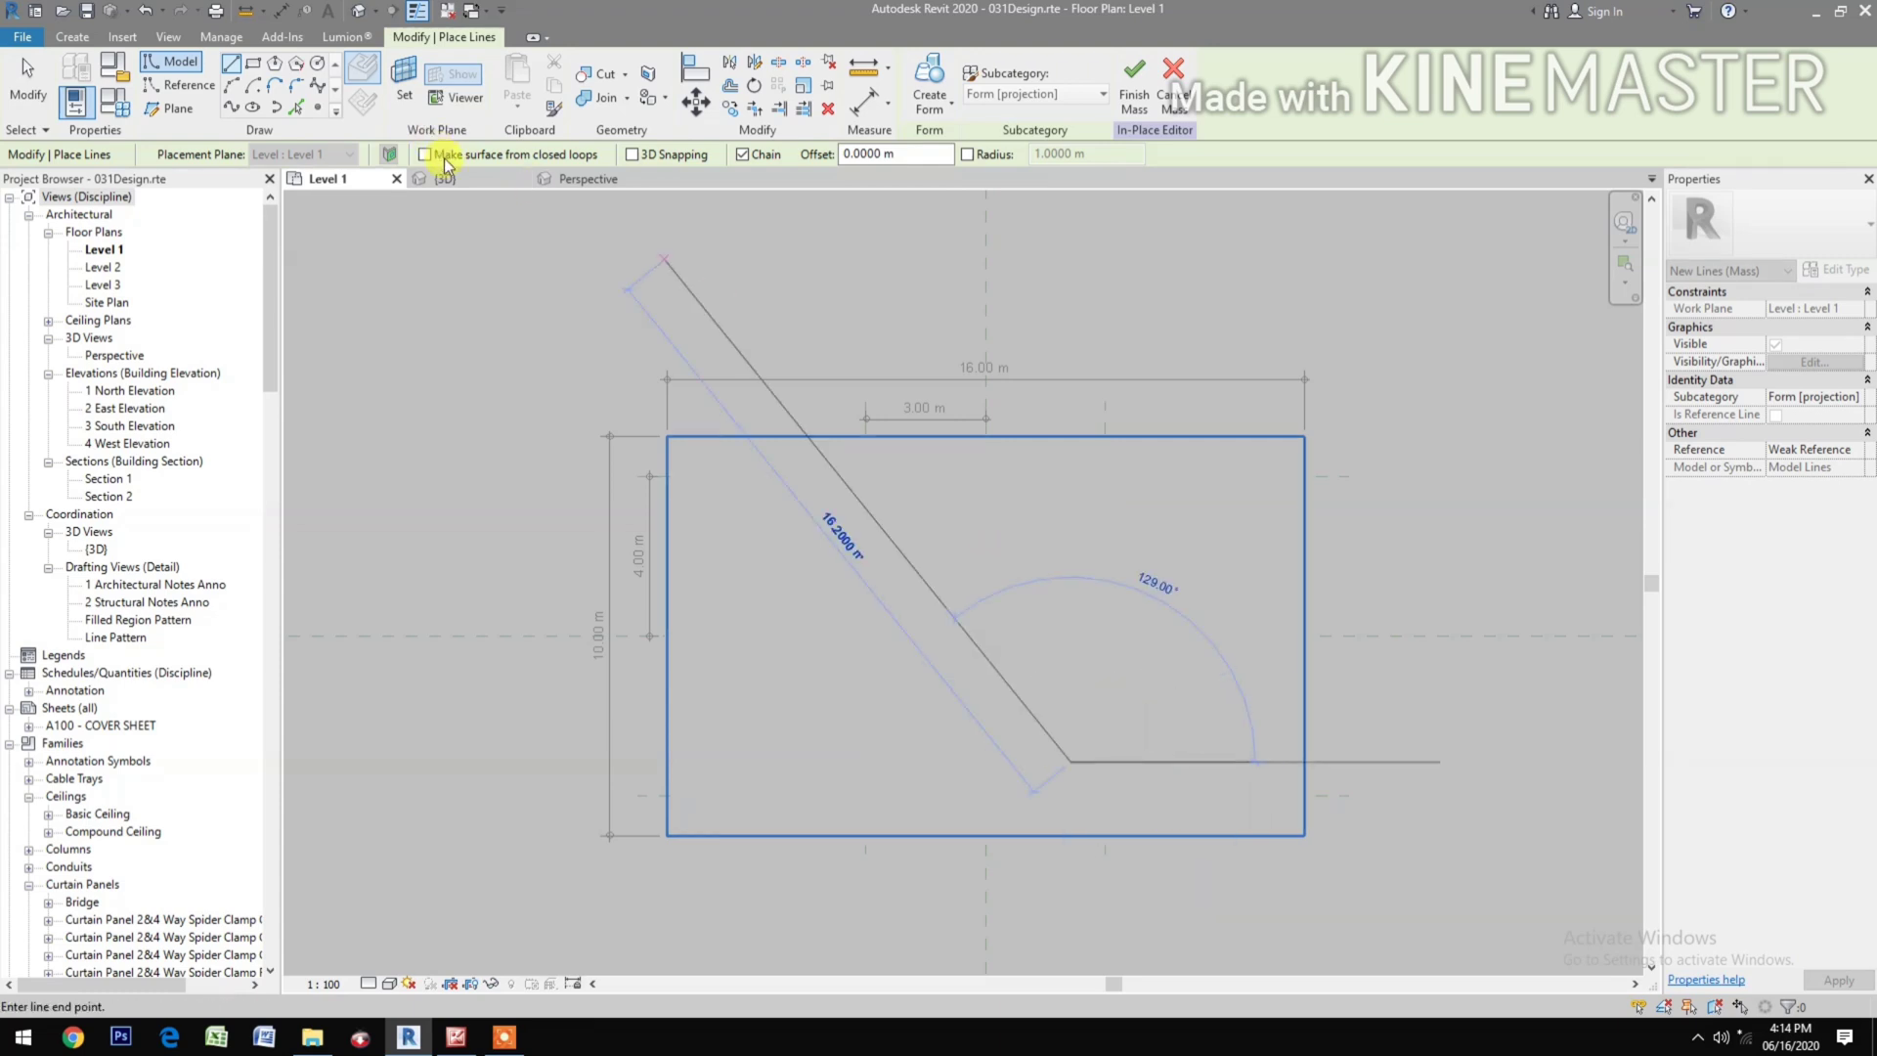
left_click(460, 179)
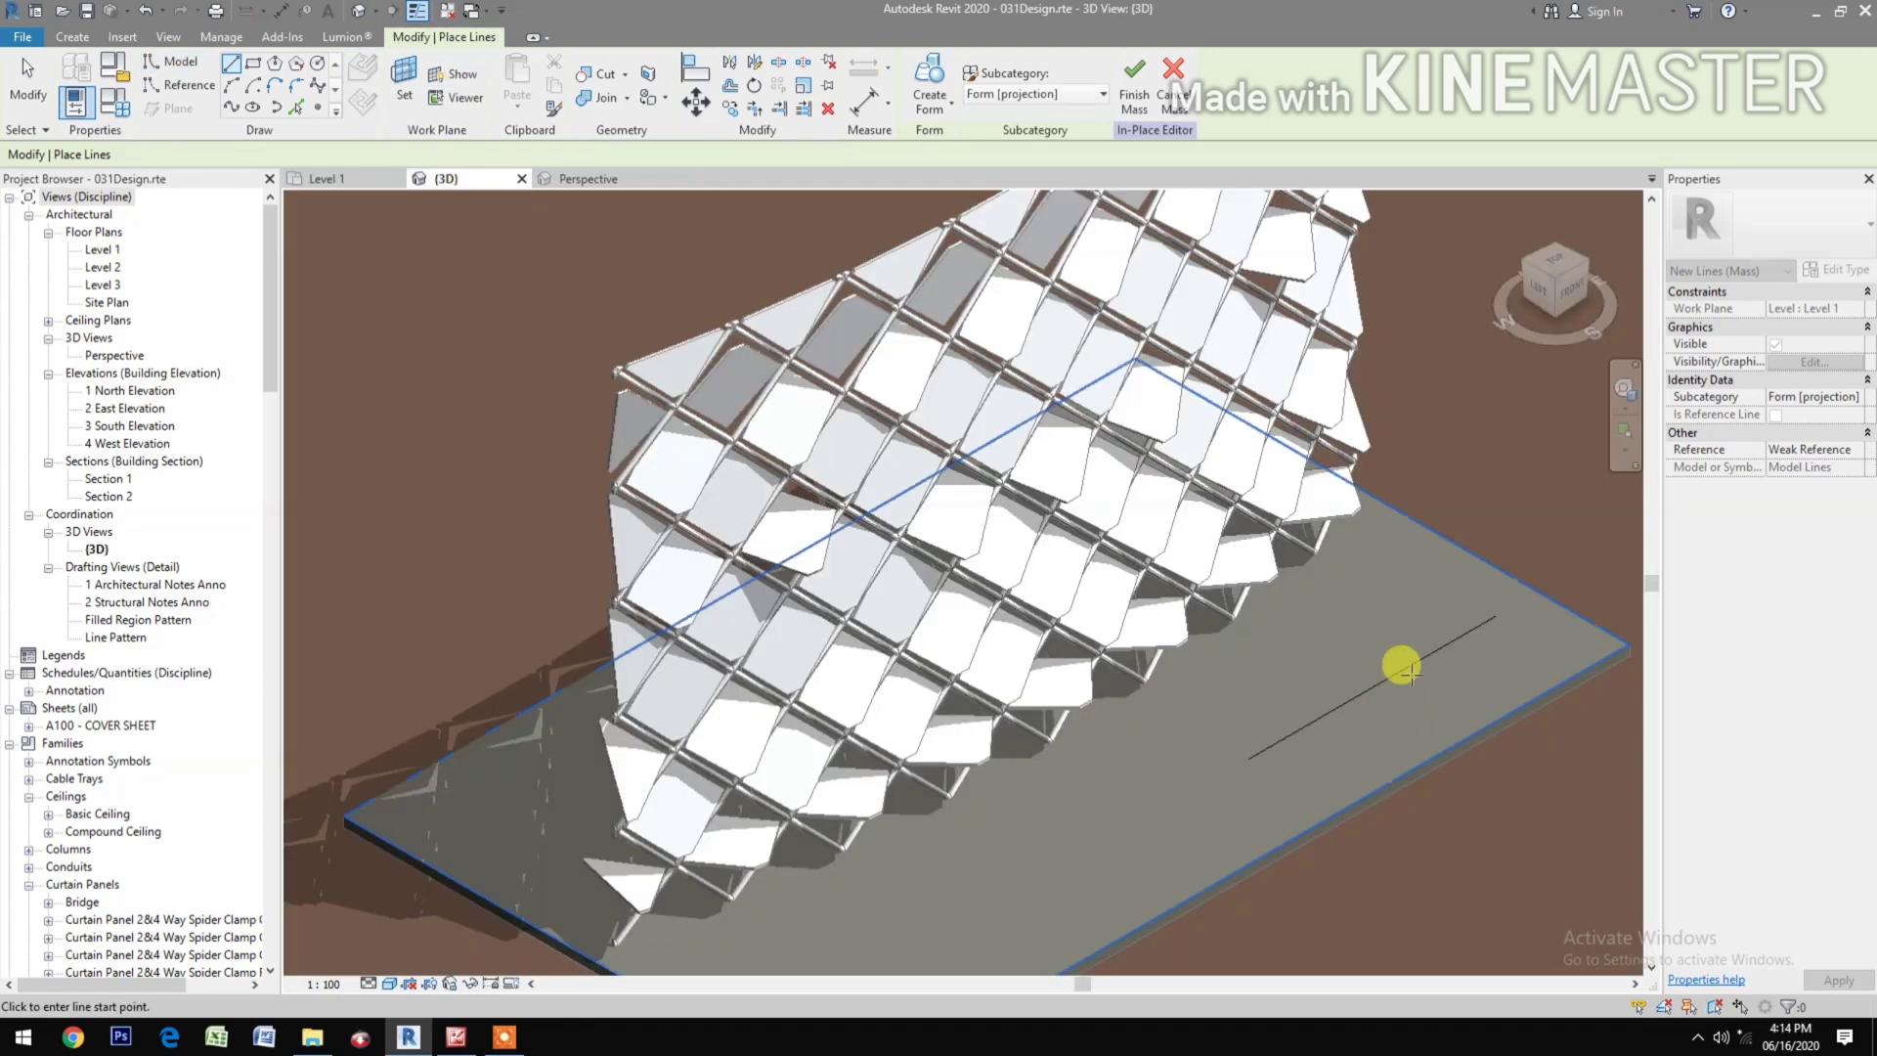
Step: Extrude the model line into a vertical surface form and raise its top edge to about 6.2 m
key("Escape")
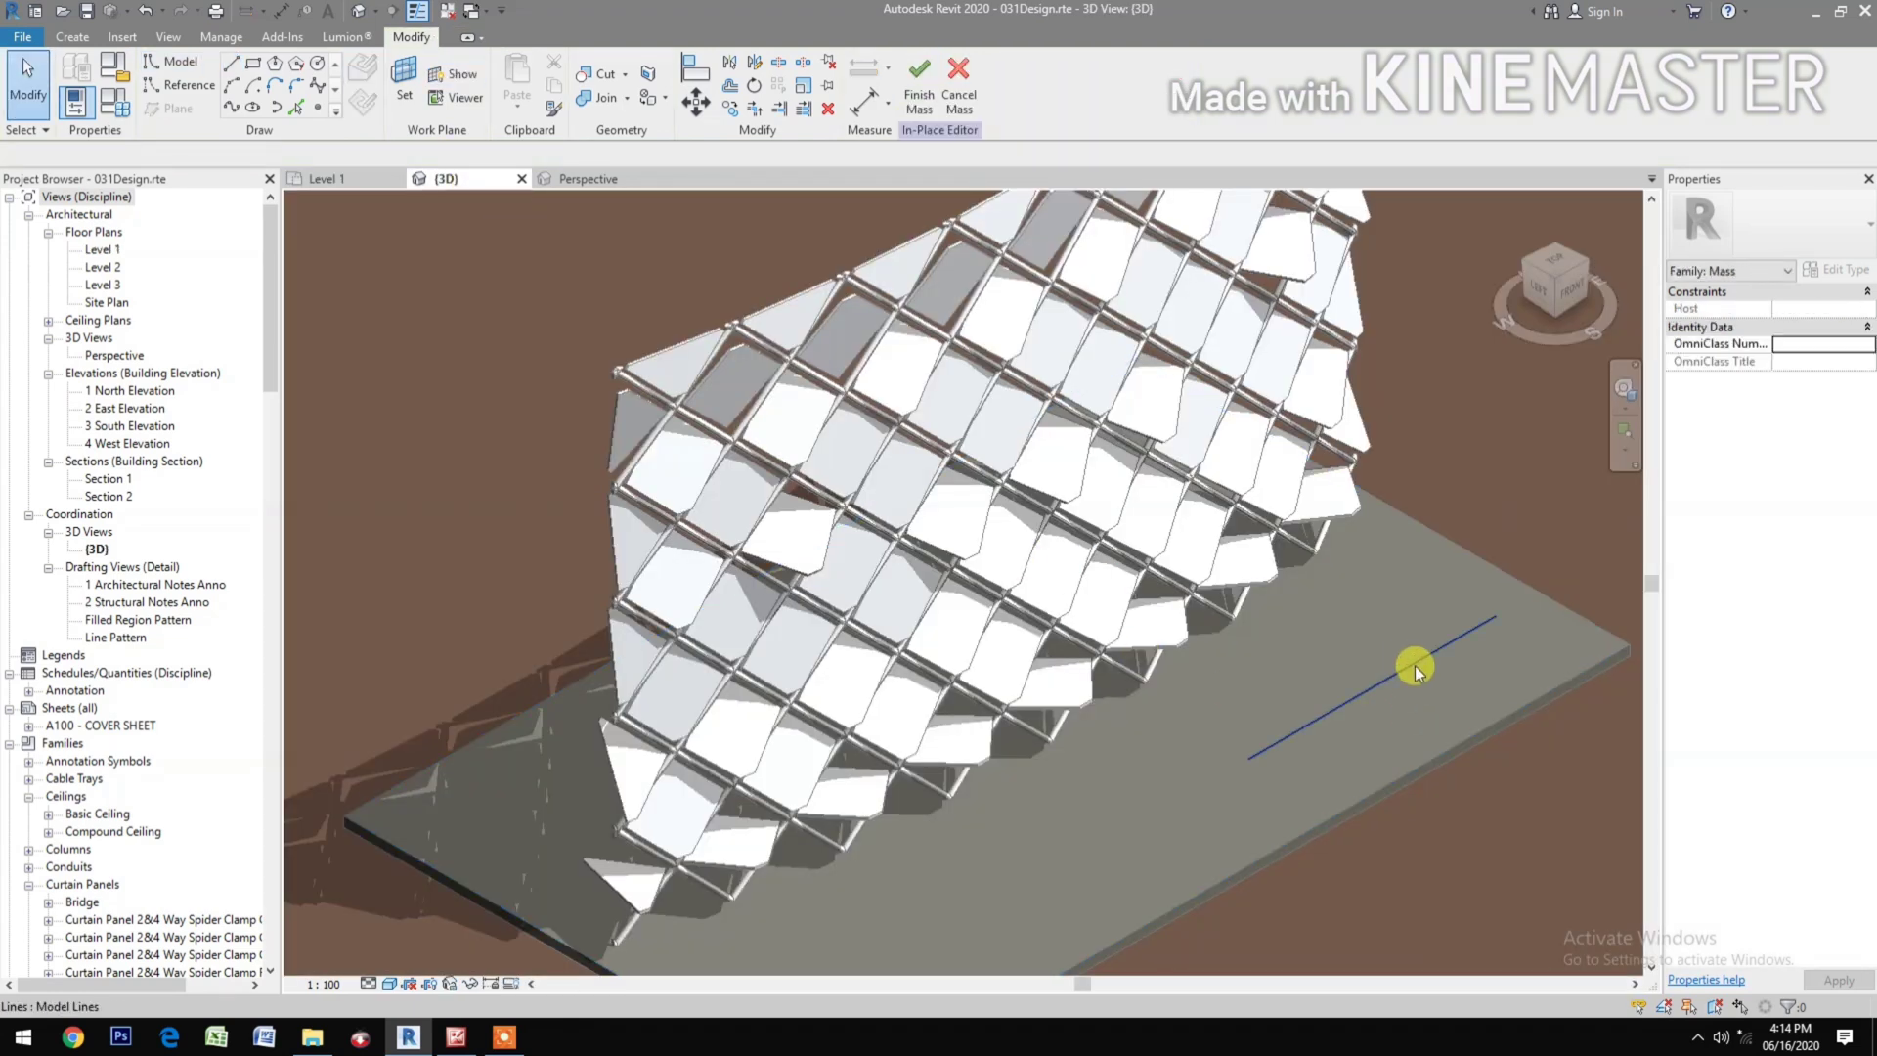
left_click(1415, 671)
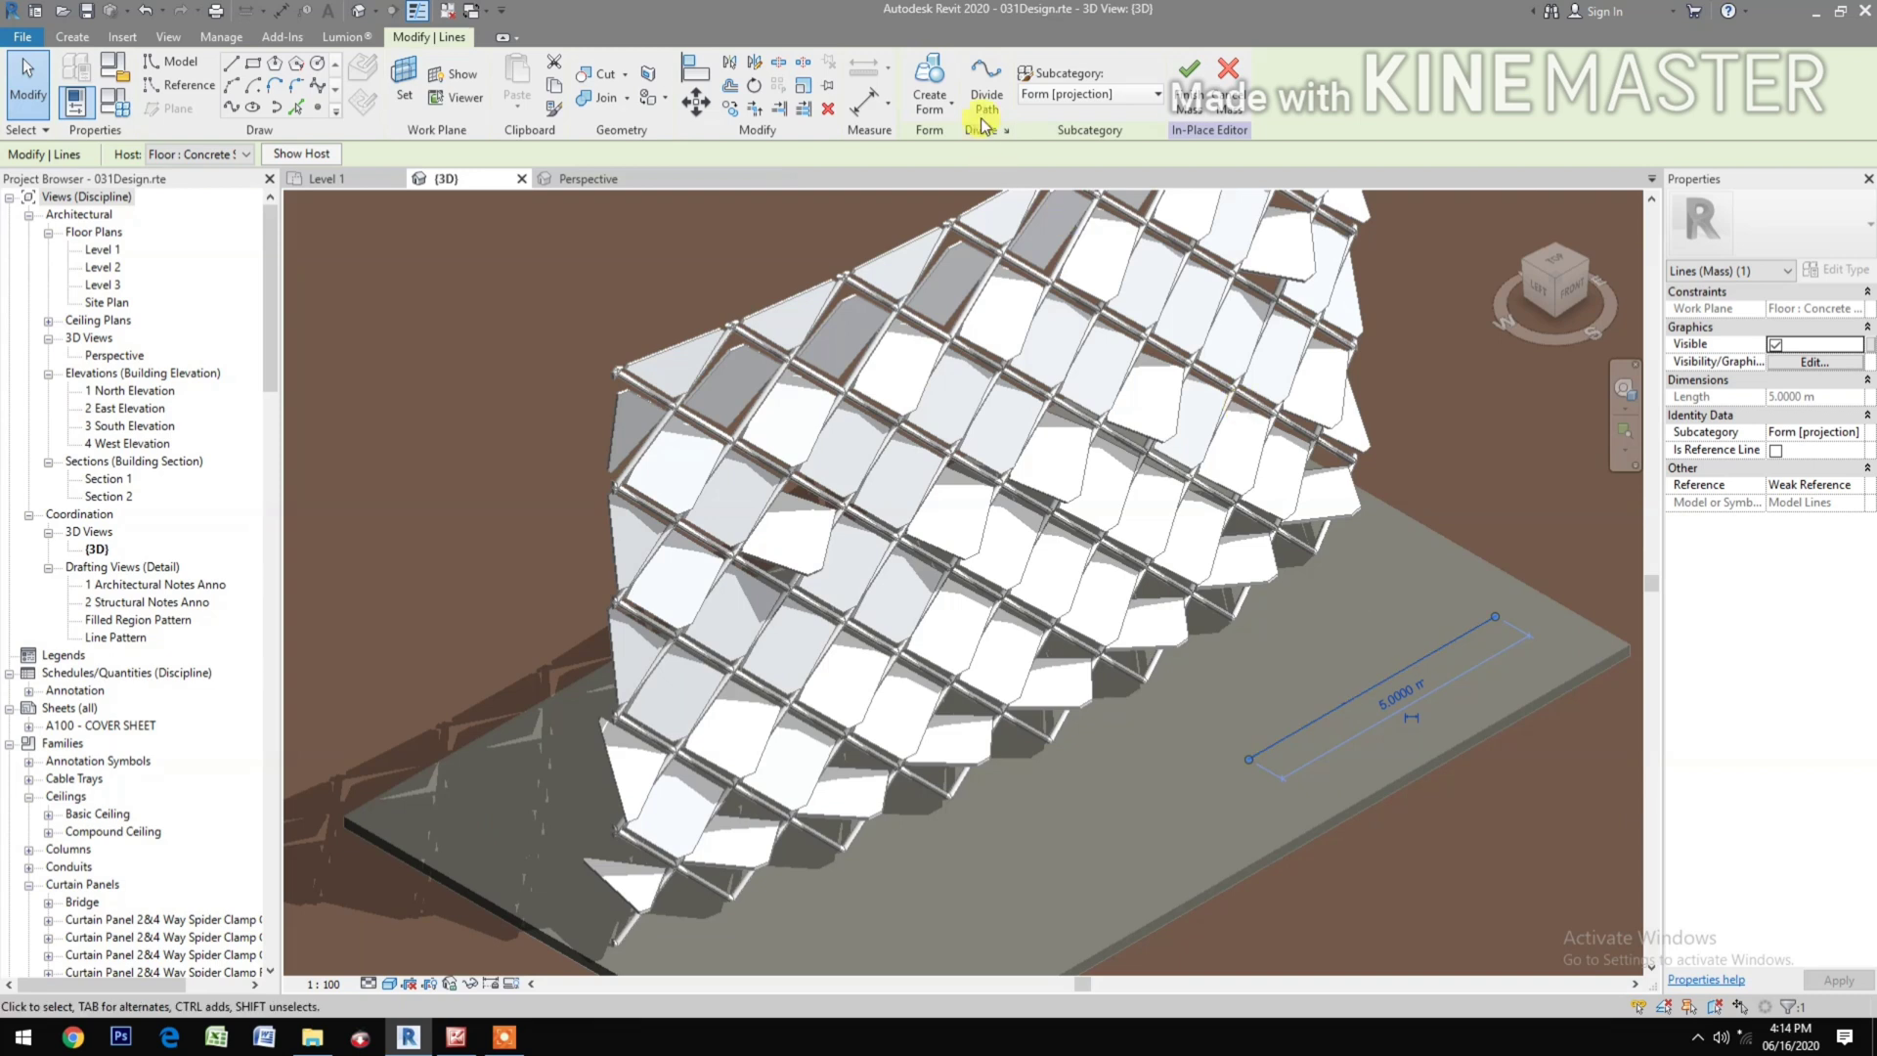
left_click(954, 102)
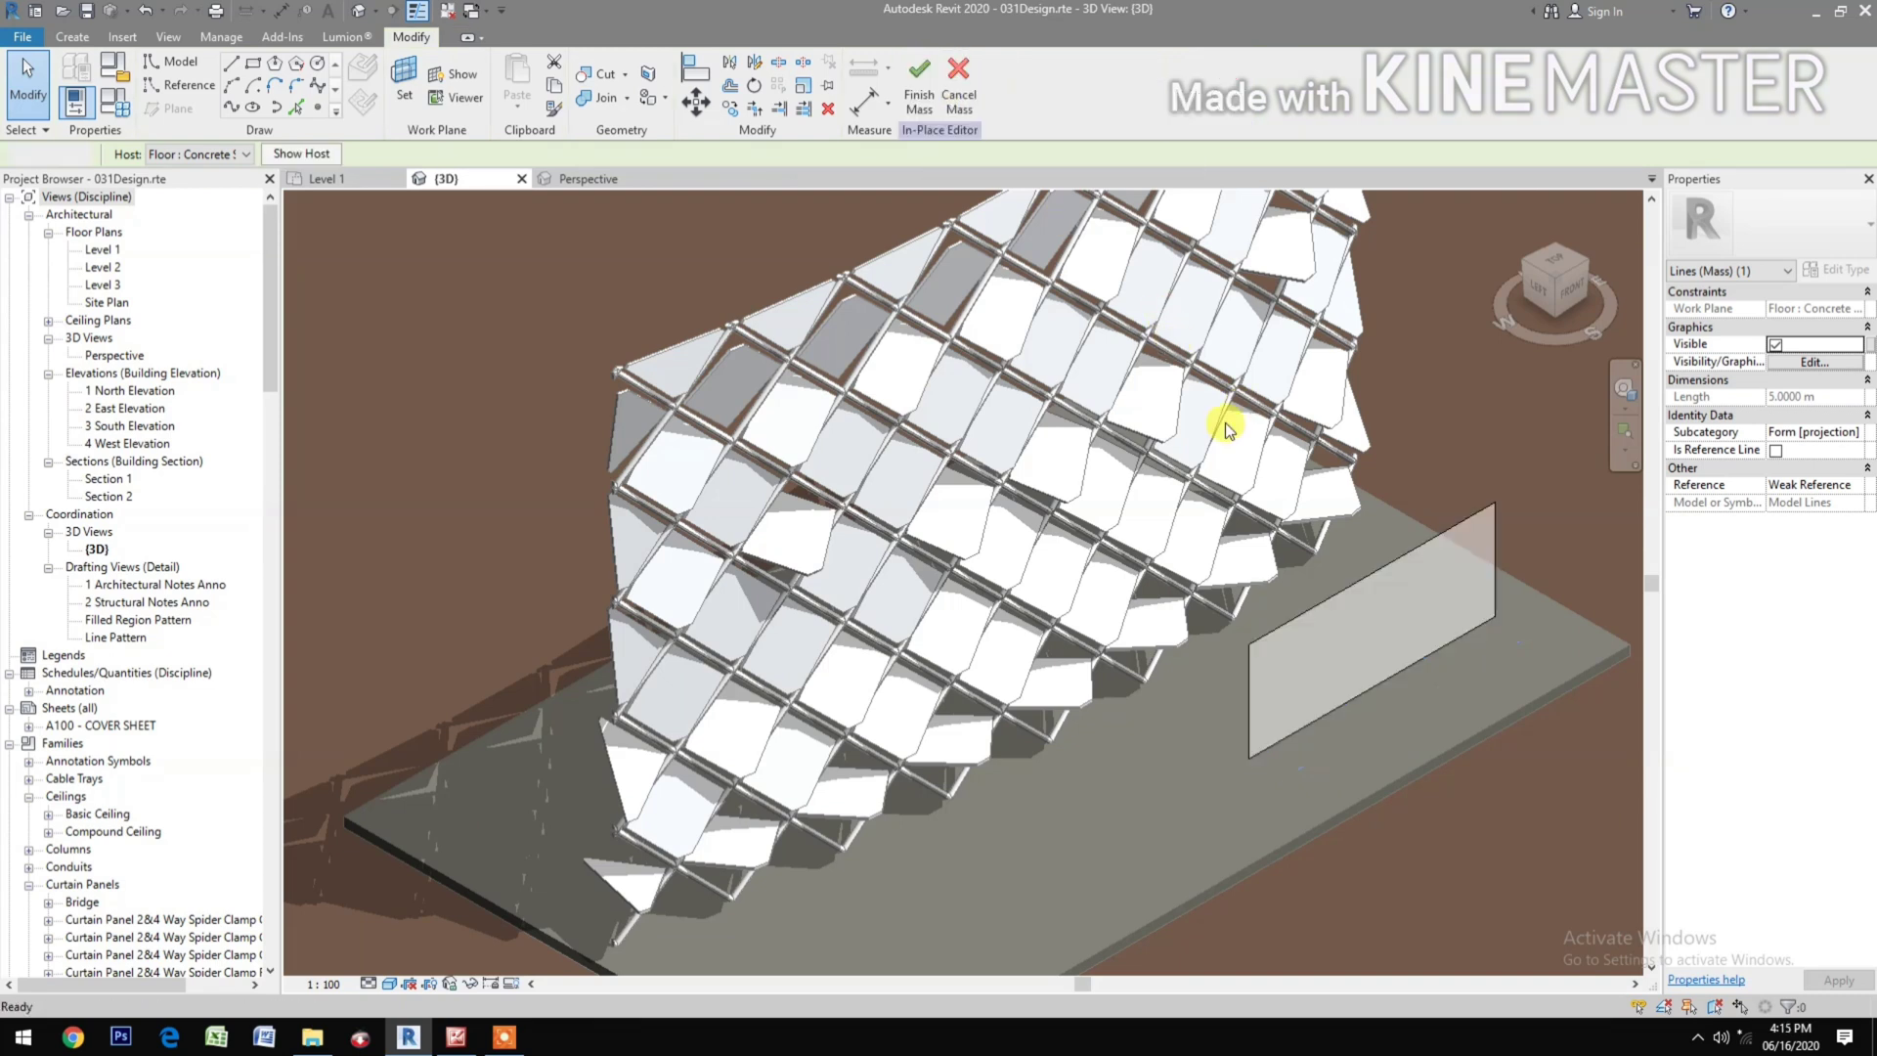
key("Escape")
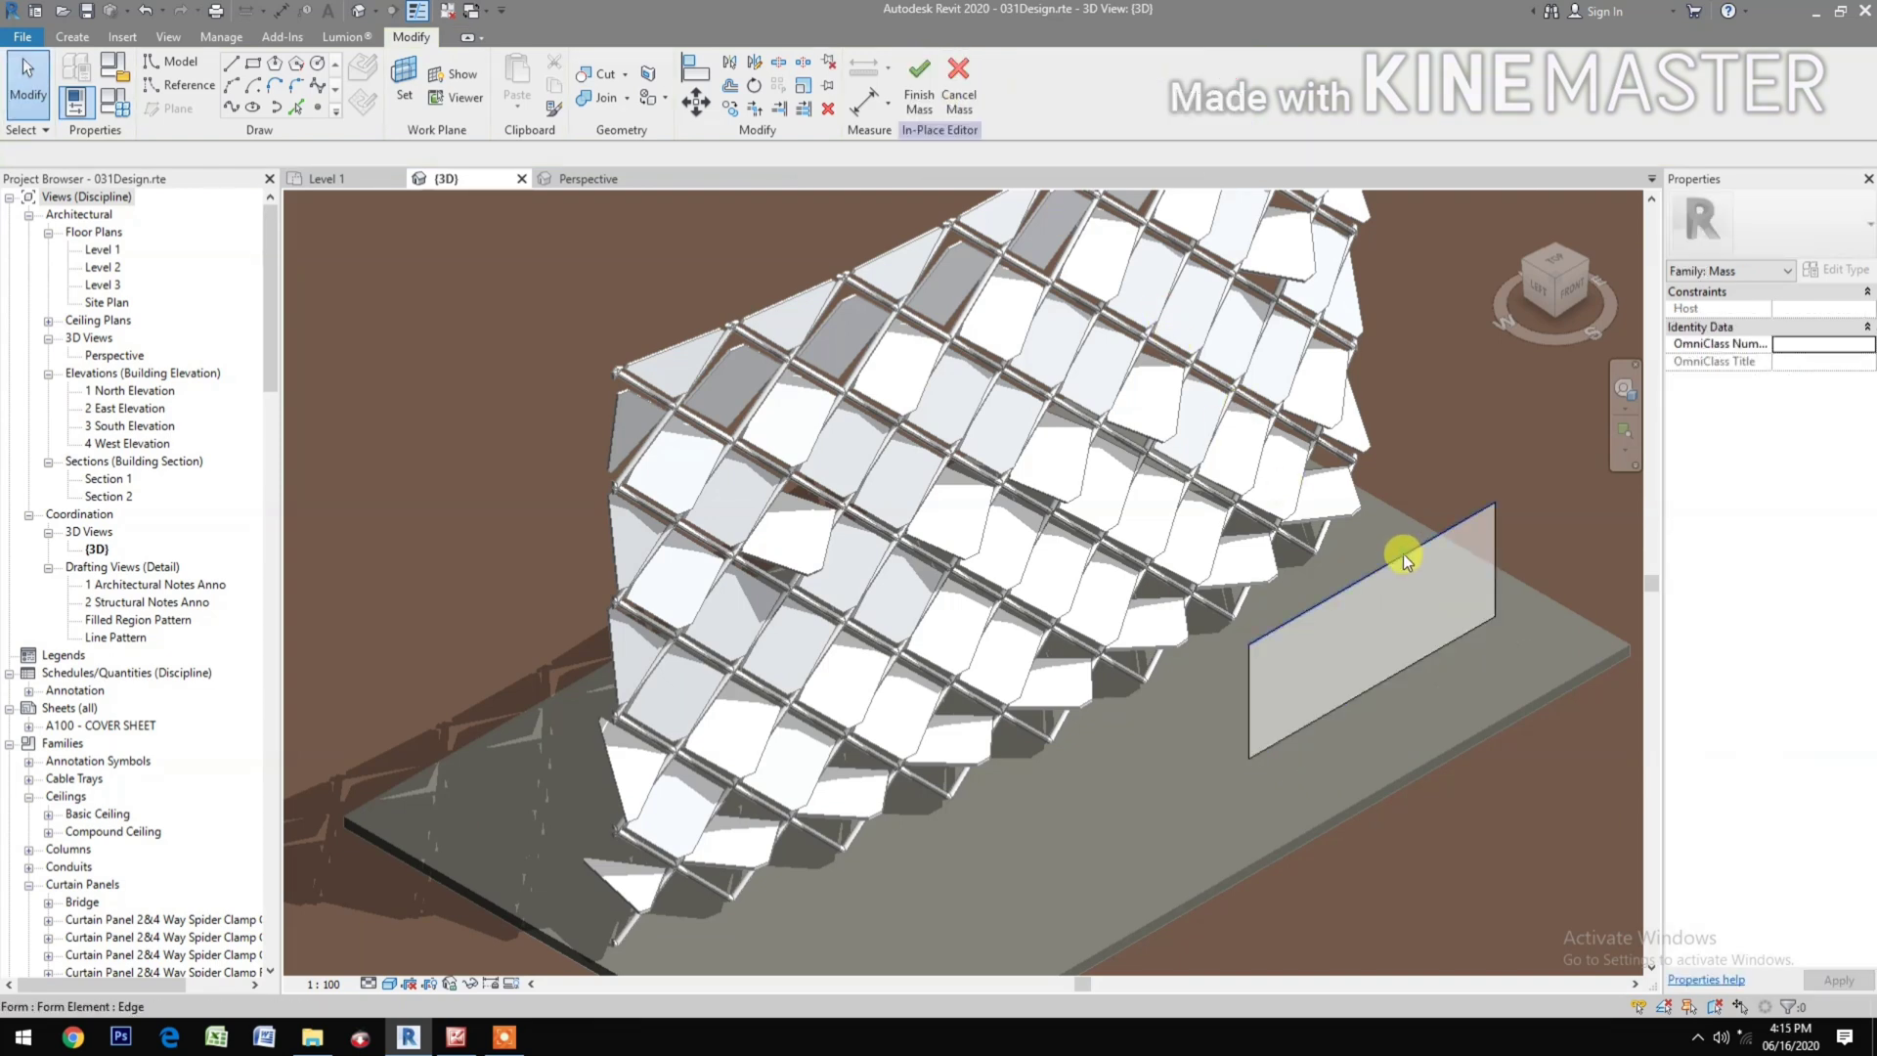
left_click(1404, 554)
left_click_drag(1375, 540, 1376, 280)
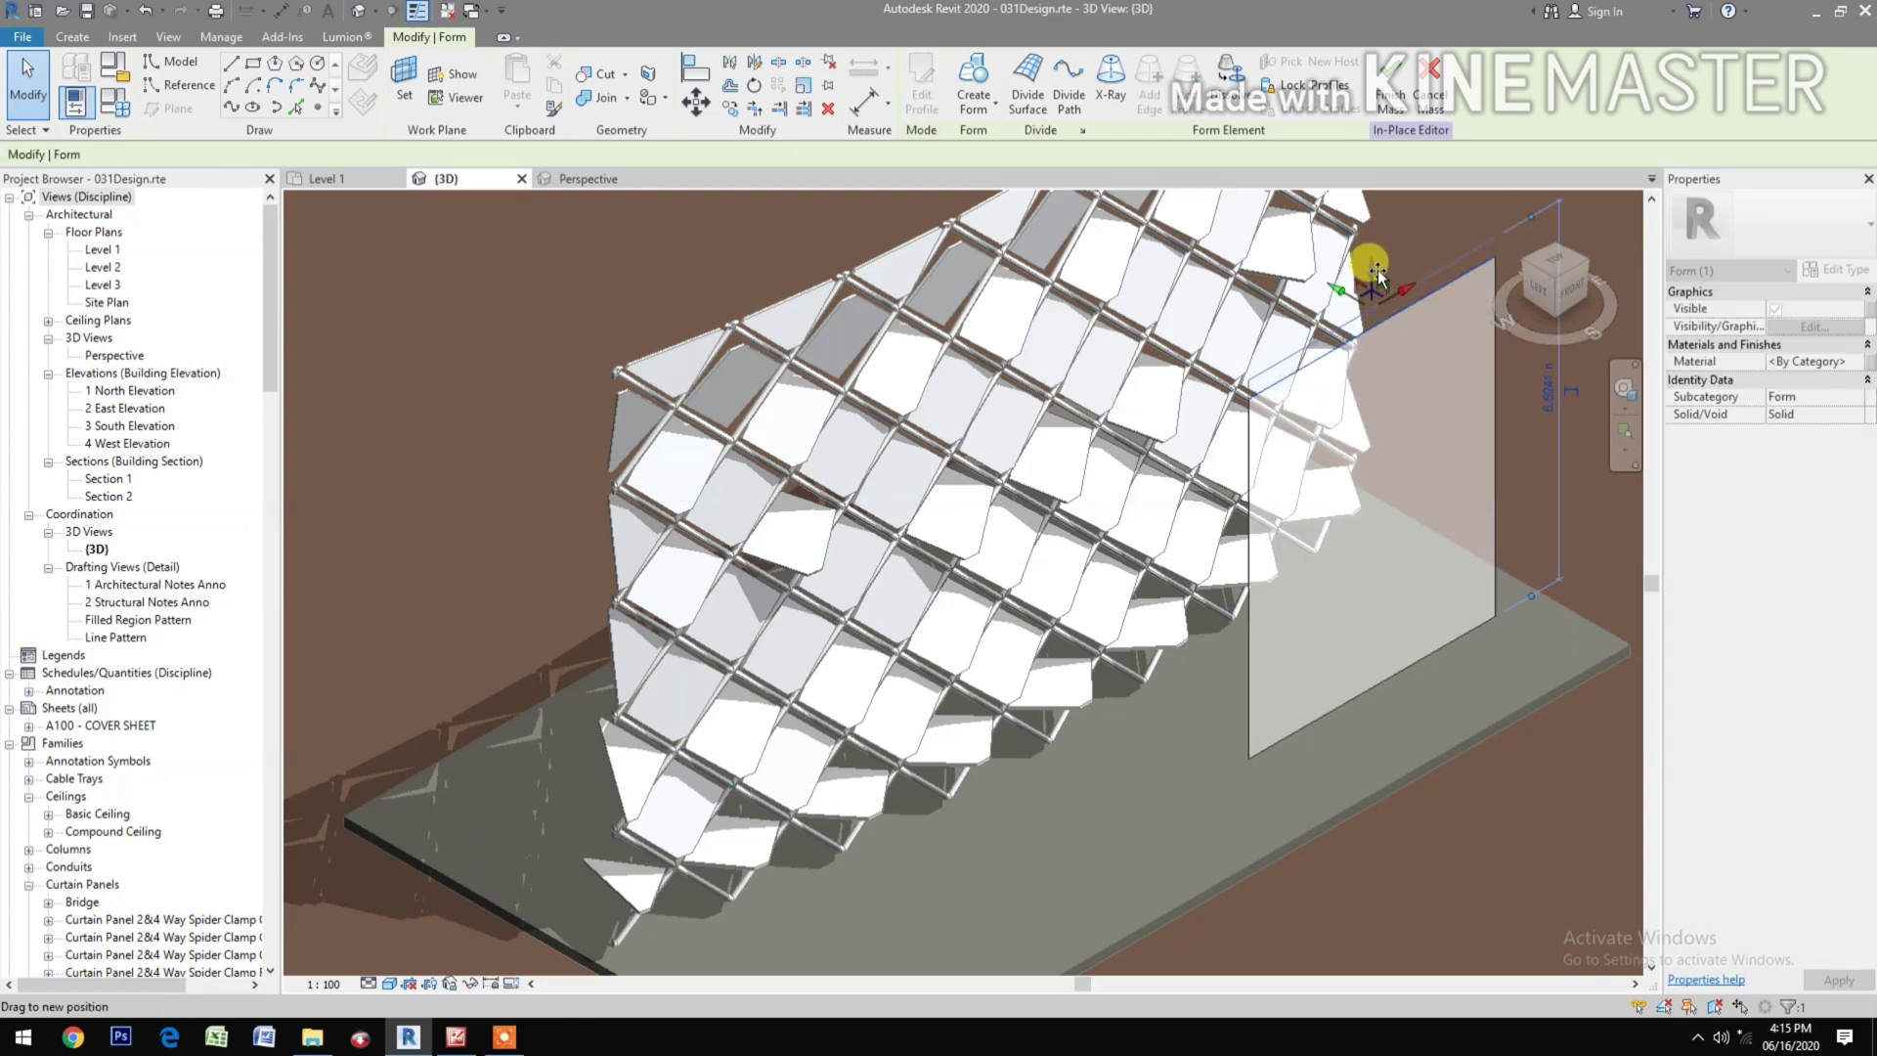
Step: View the form from the front and pre-highlight the whole form
left_click(1564, 283)
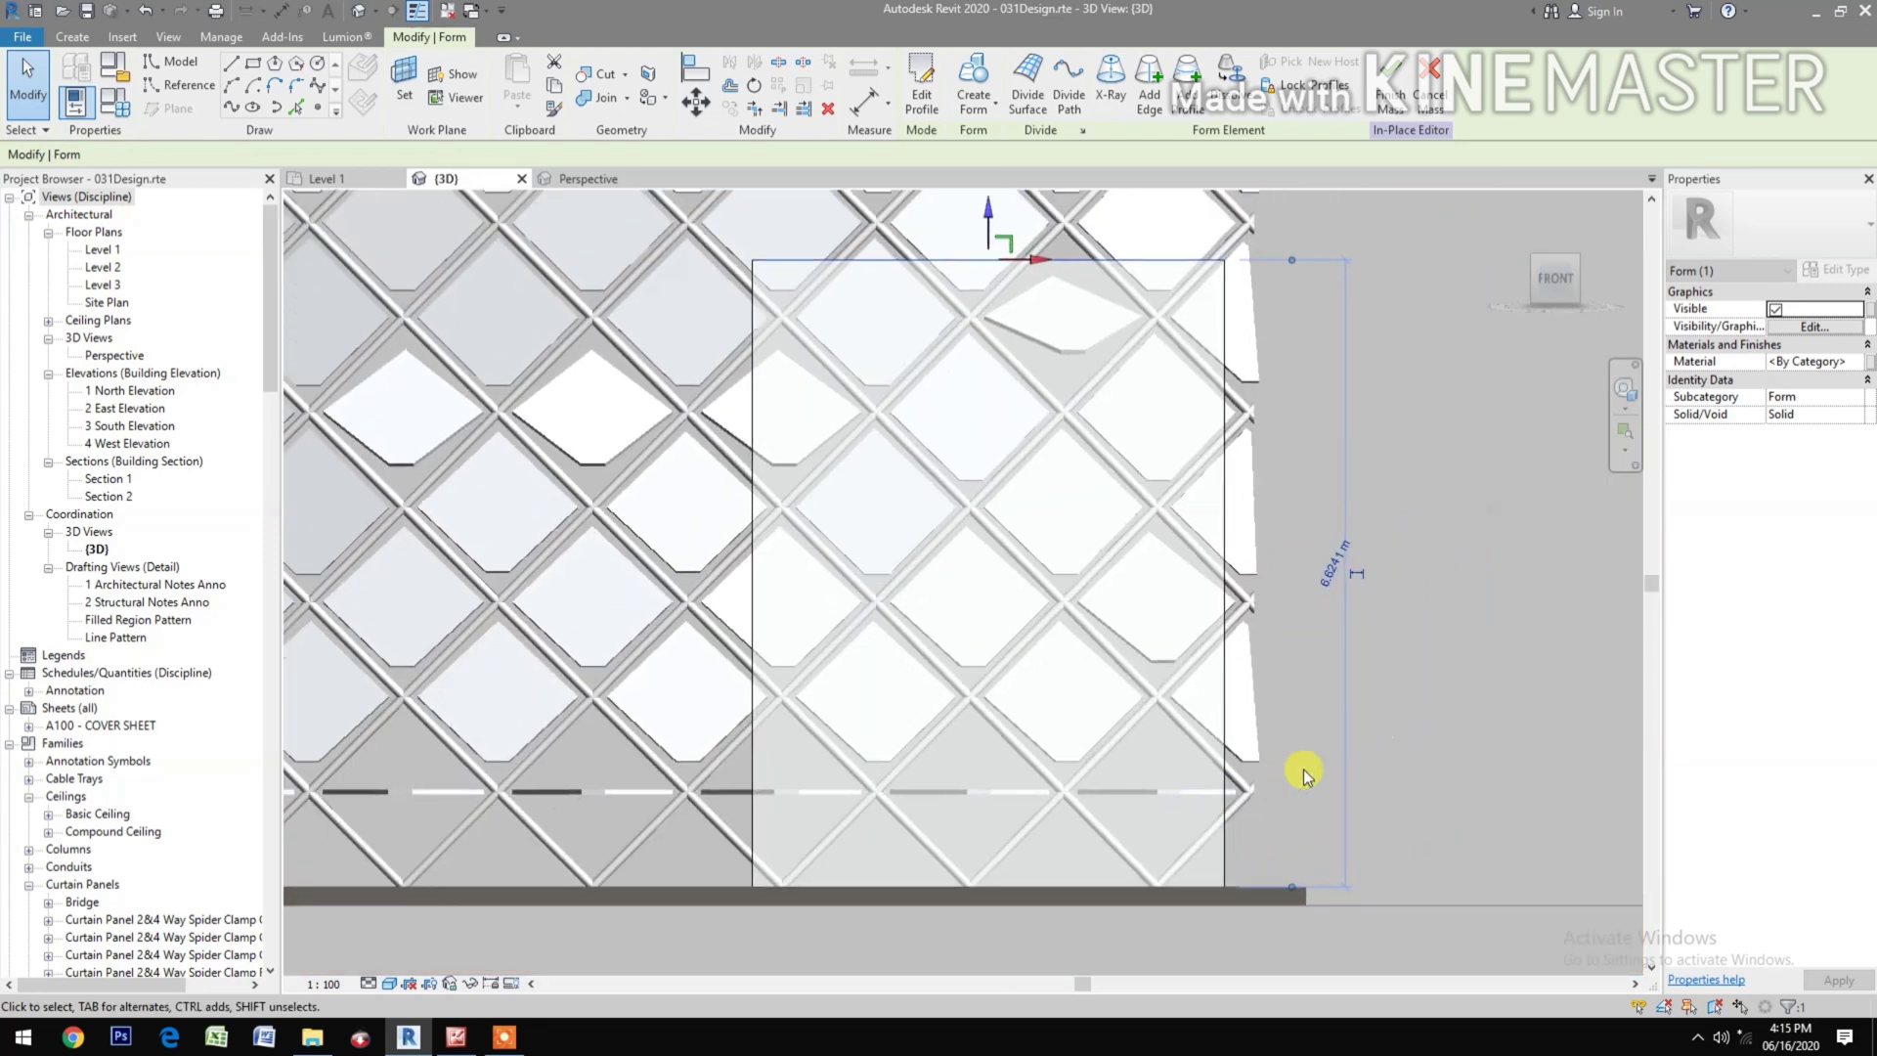
left_click(1191, 653)
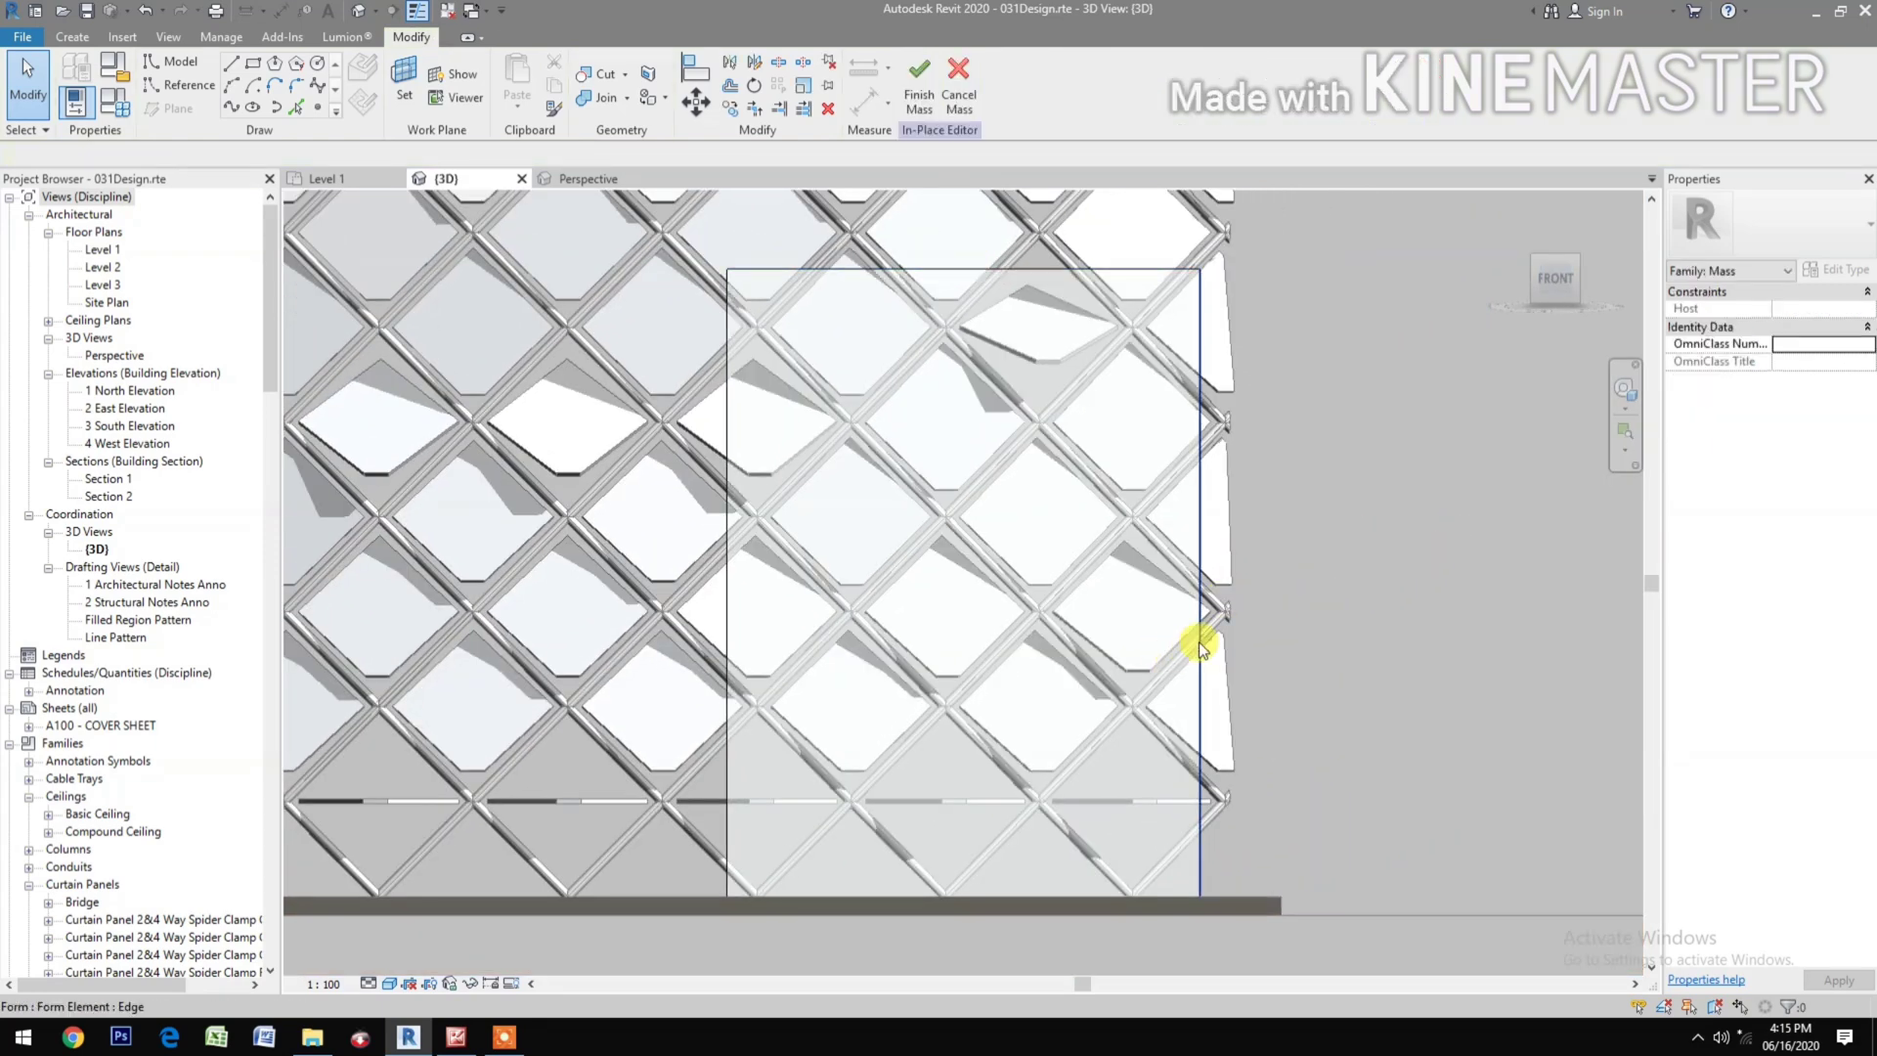
key("Tab")
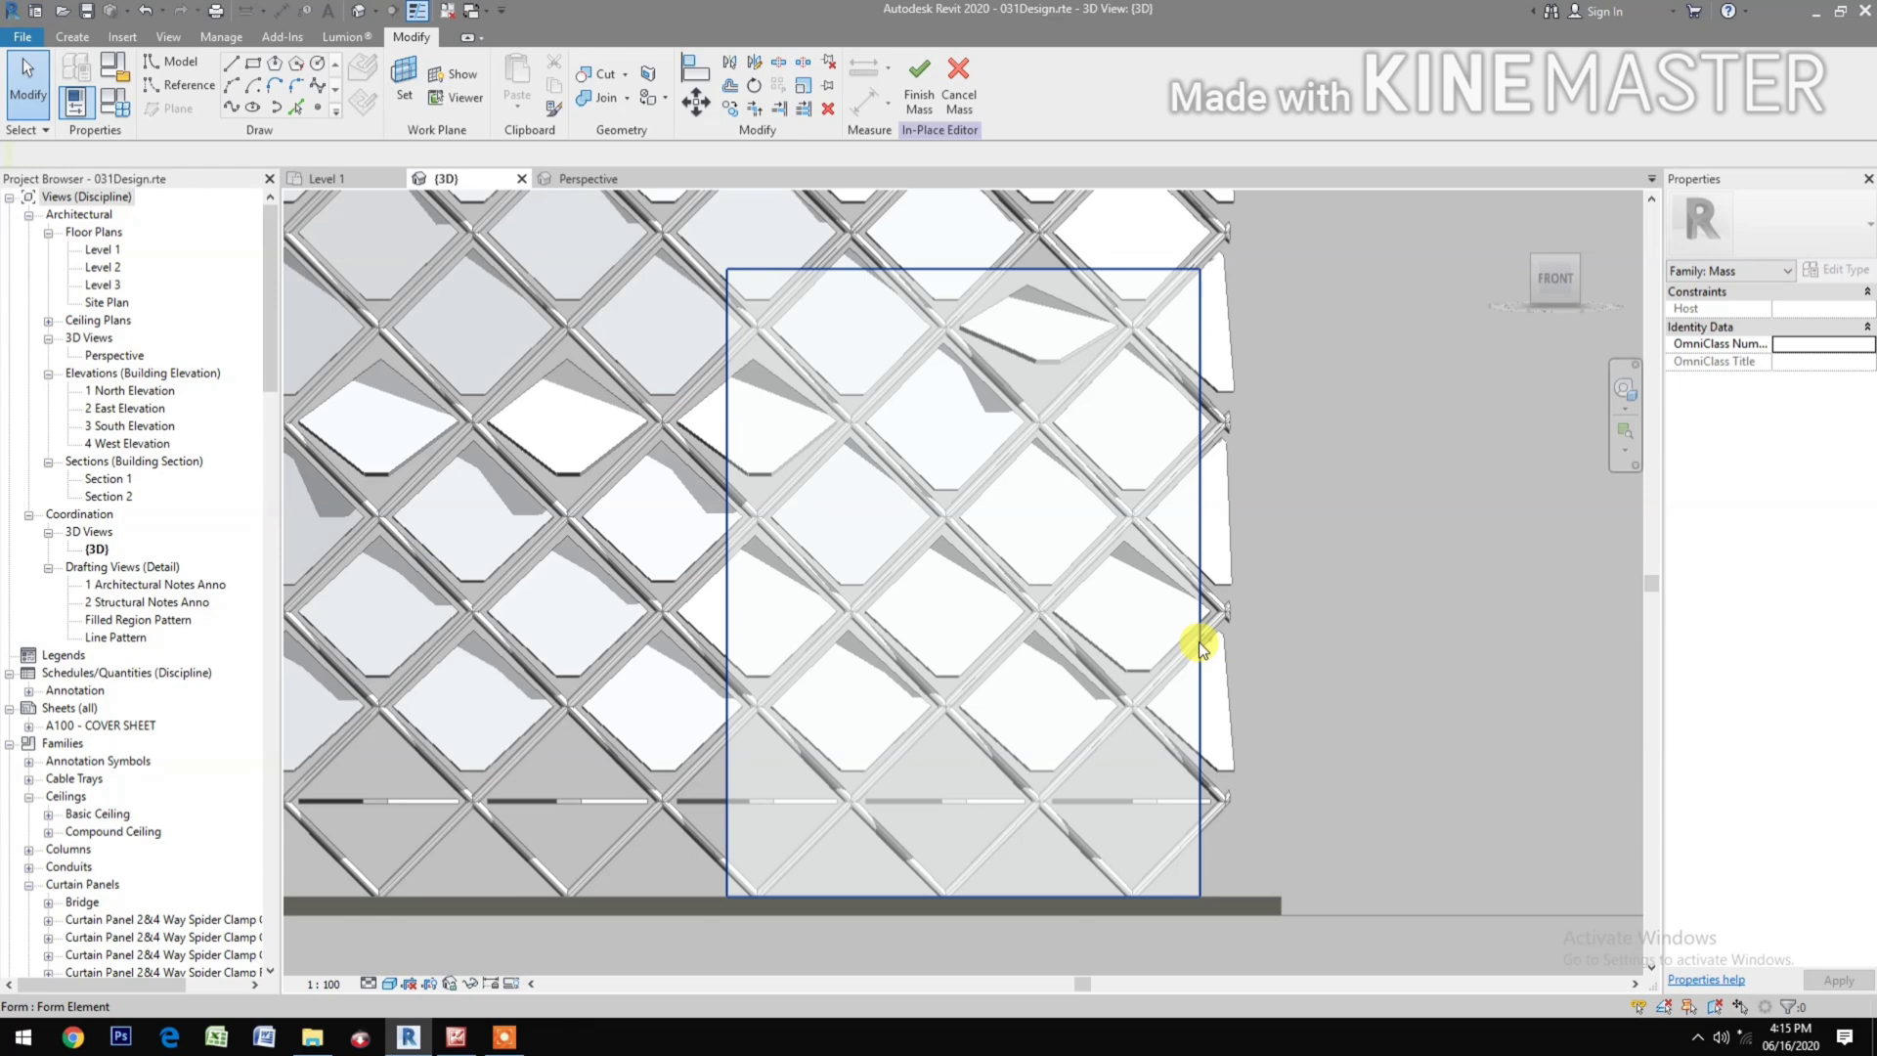
Step: Divide the mass form's face and apply the Rhomboid surface pattern
left_click(1200, 649)
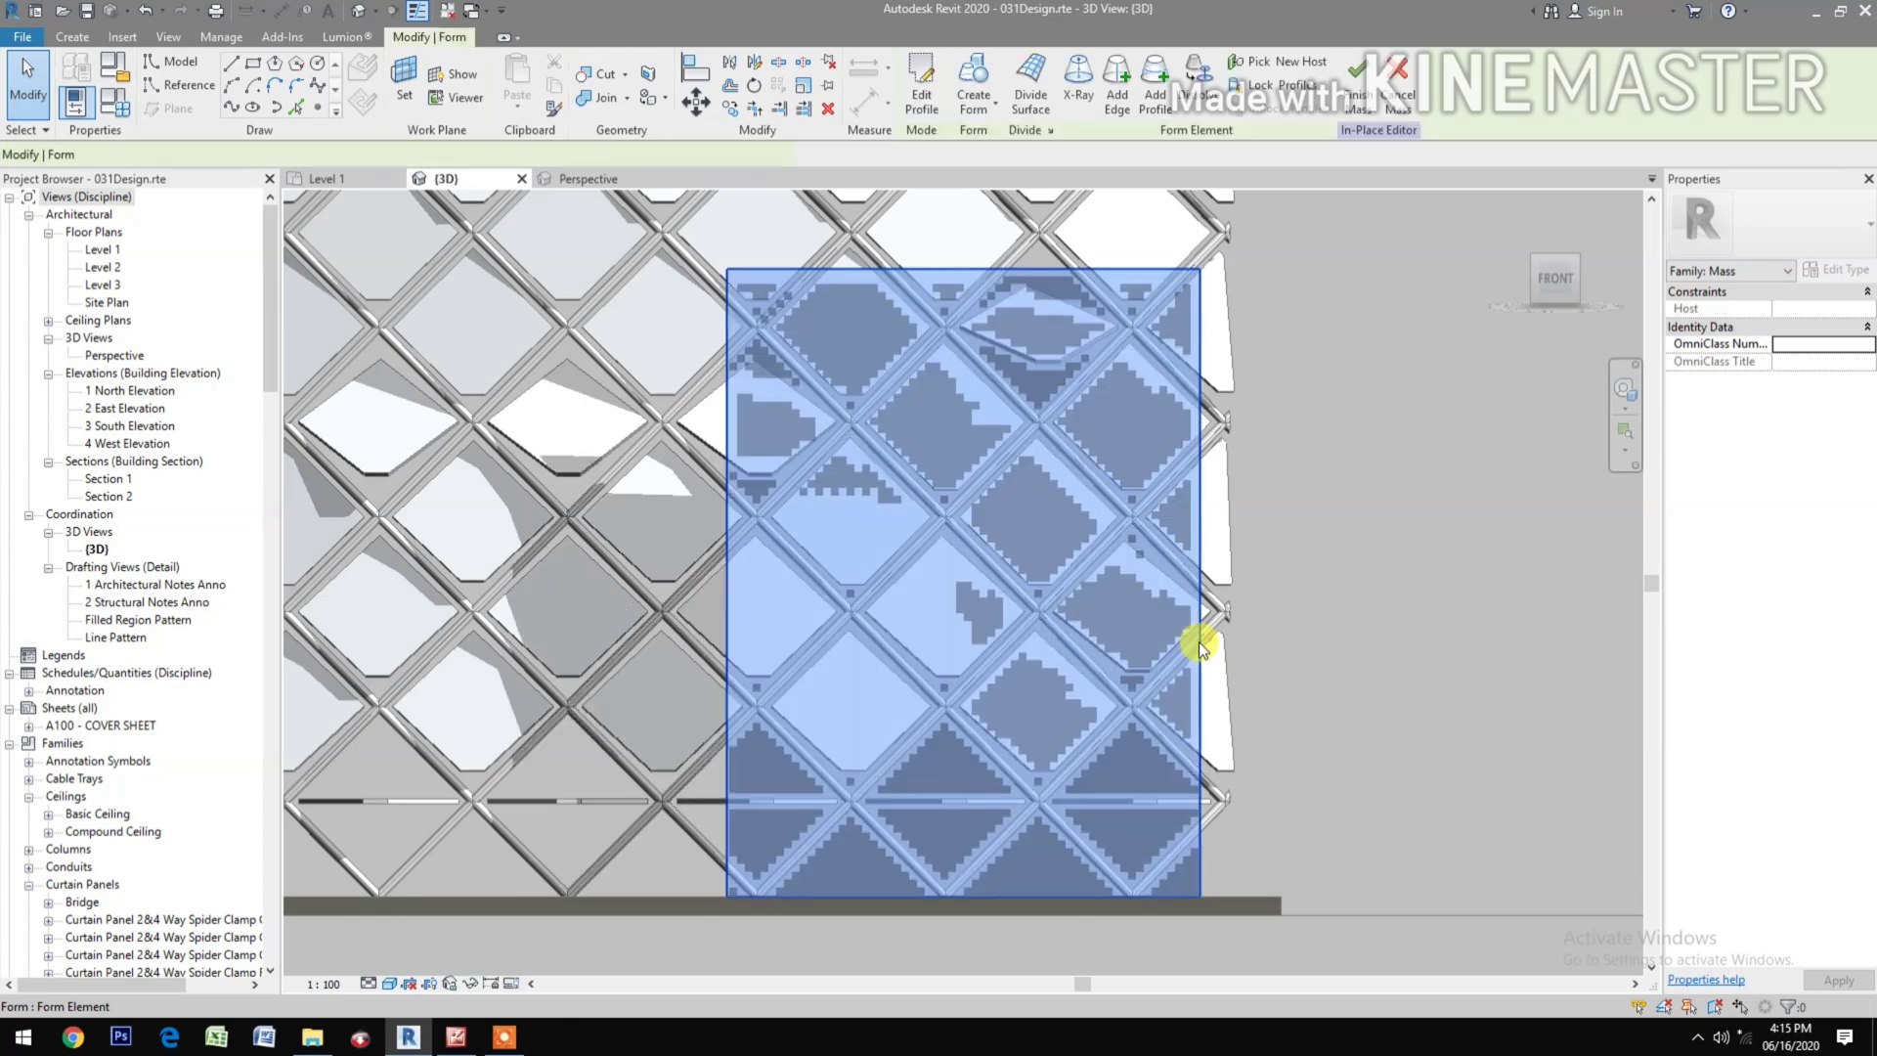
left_click(1032, 85)
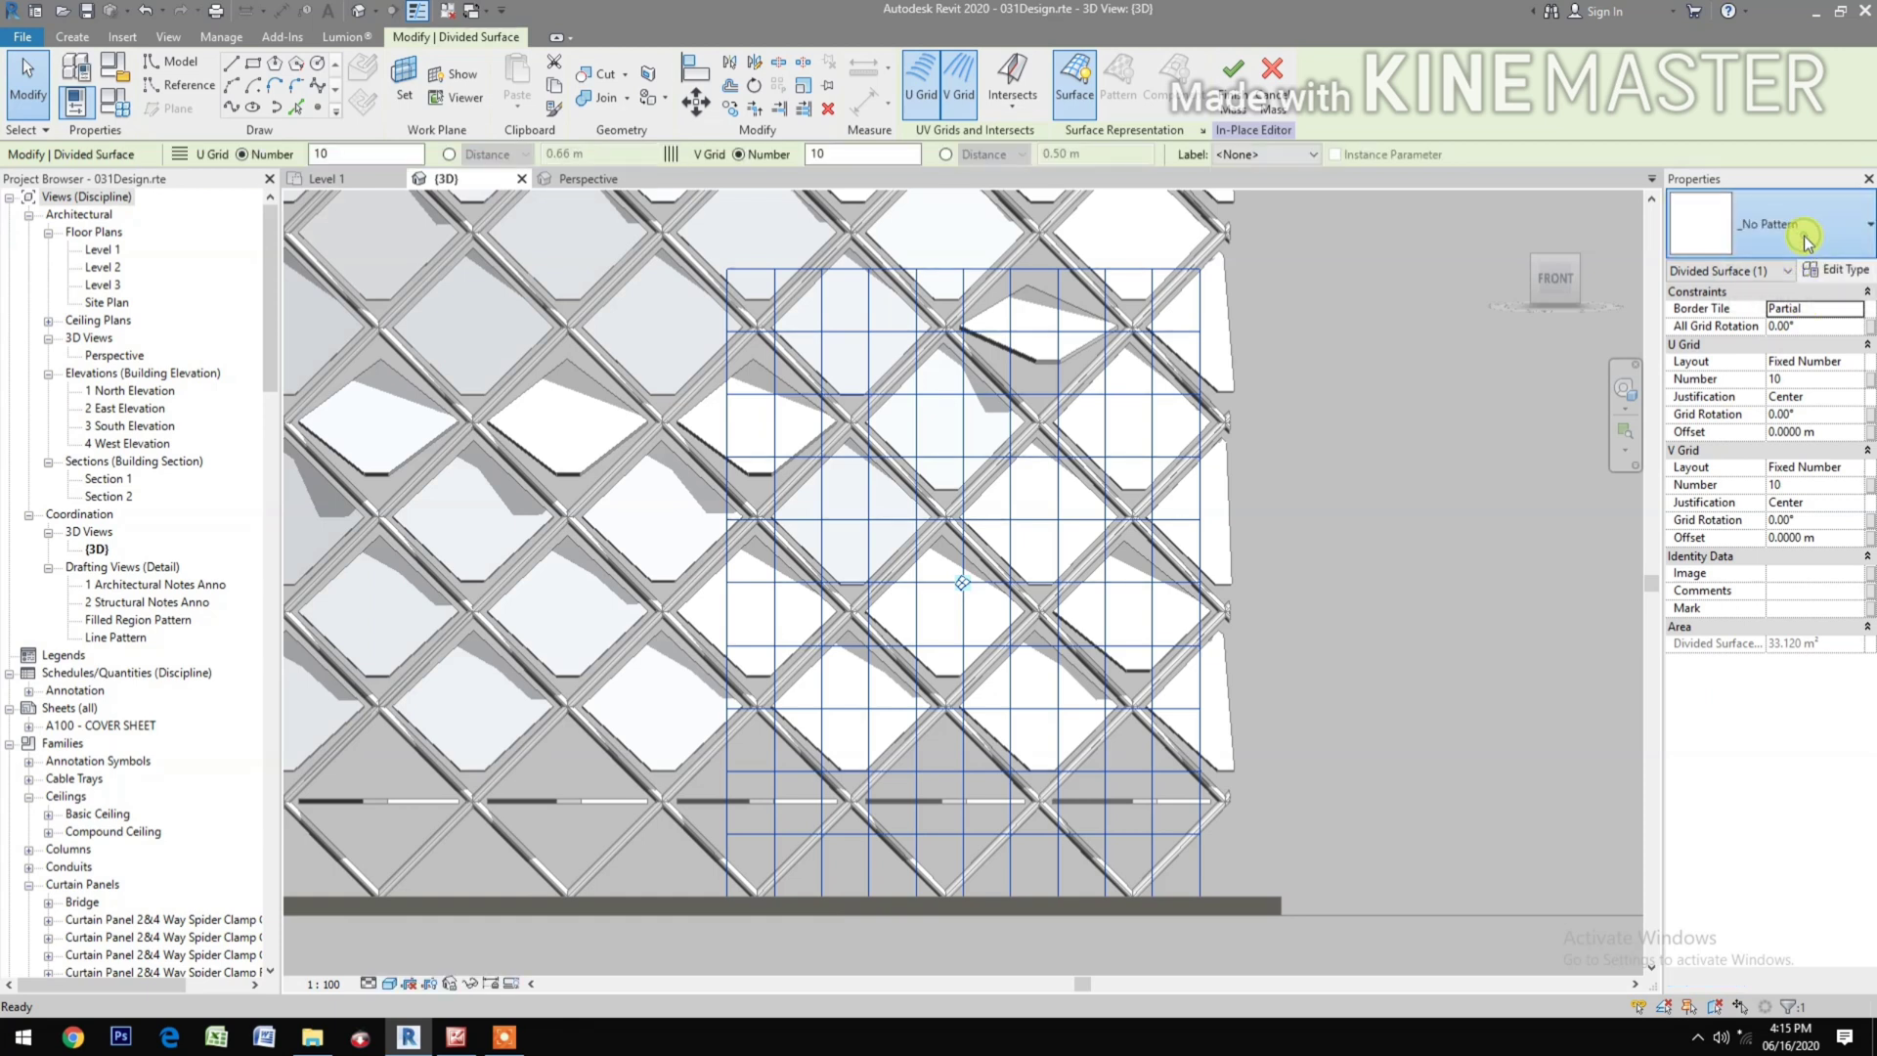
left_click(1797, 235)
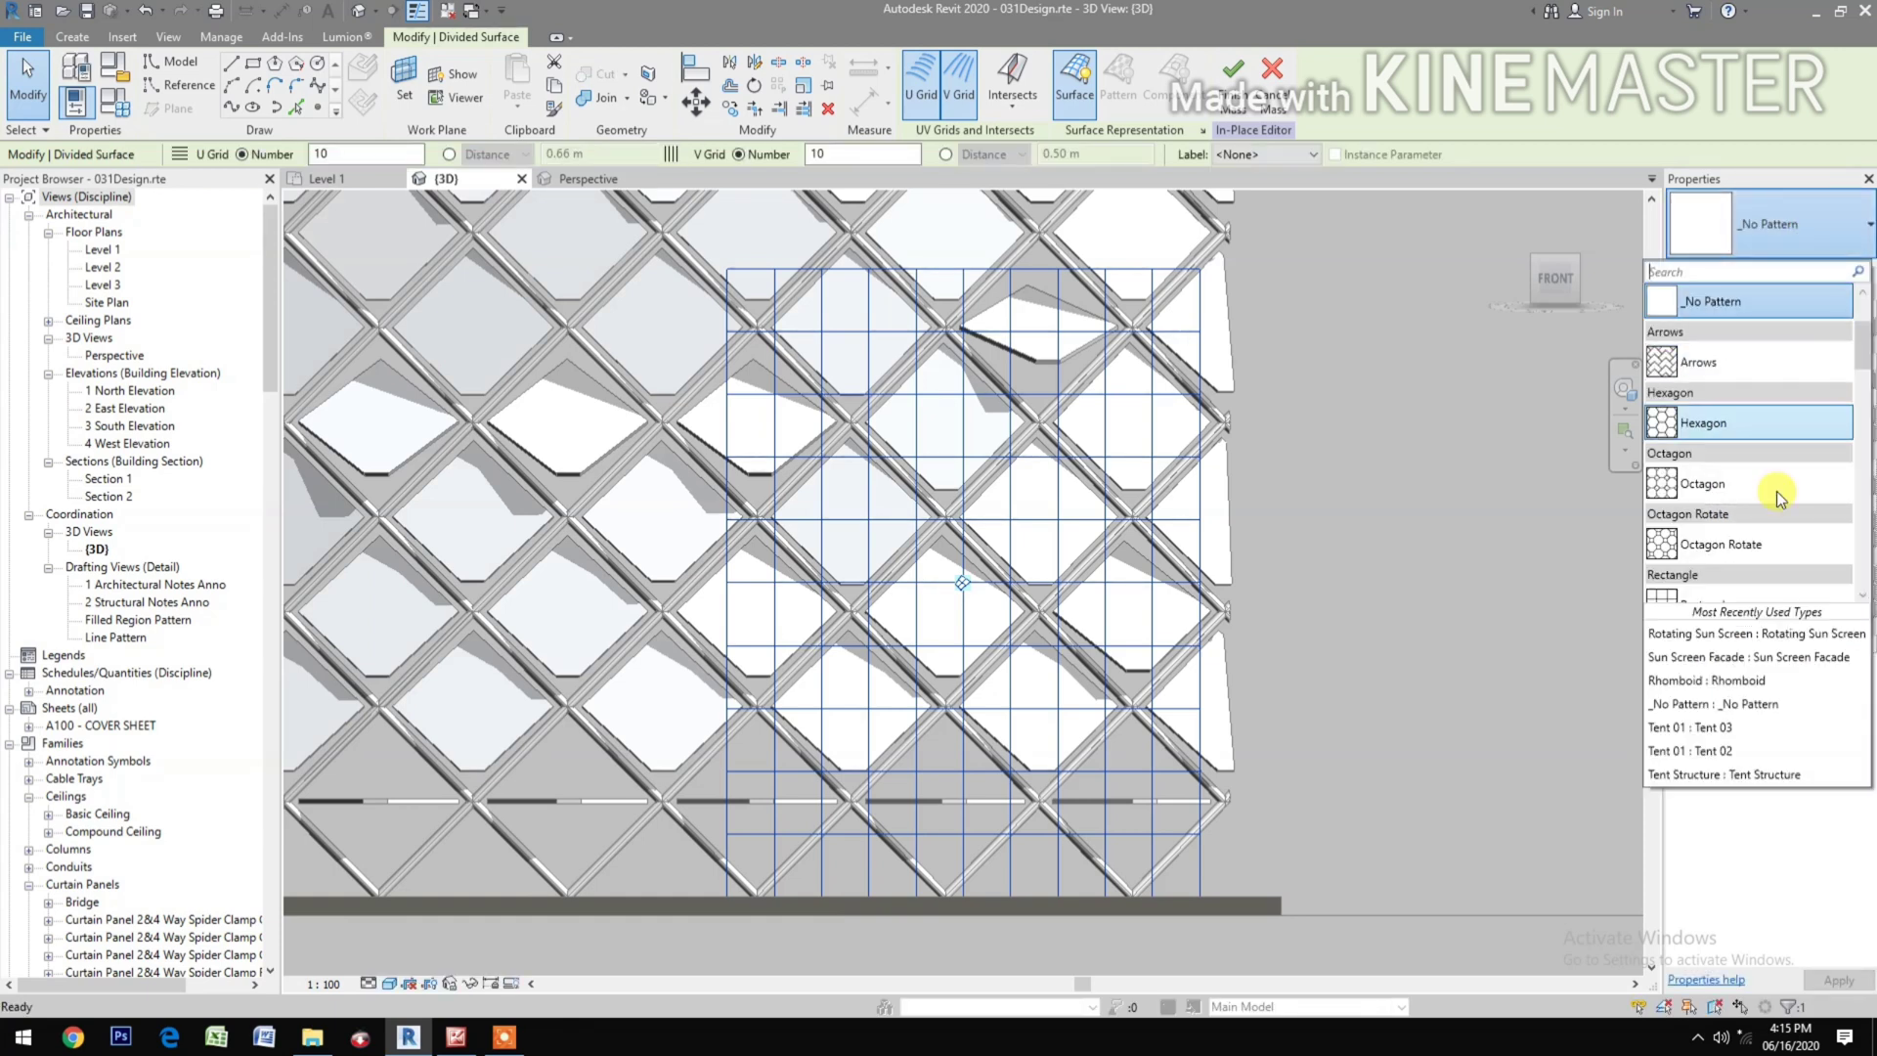
scroll(1747, 553, "down", 3)
scroll(1747, 553, "down", 10)
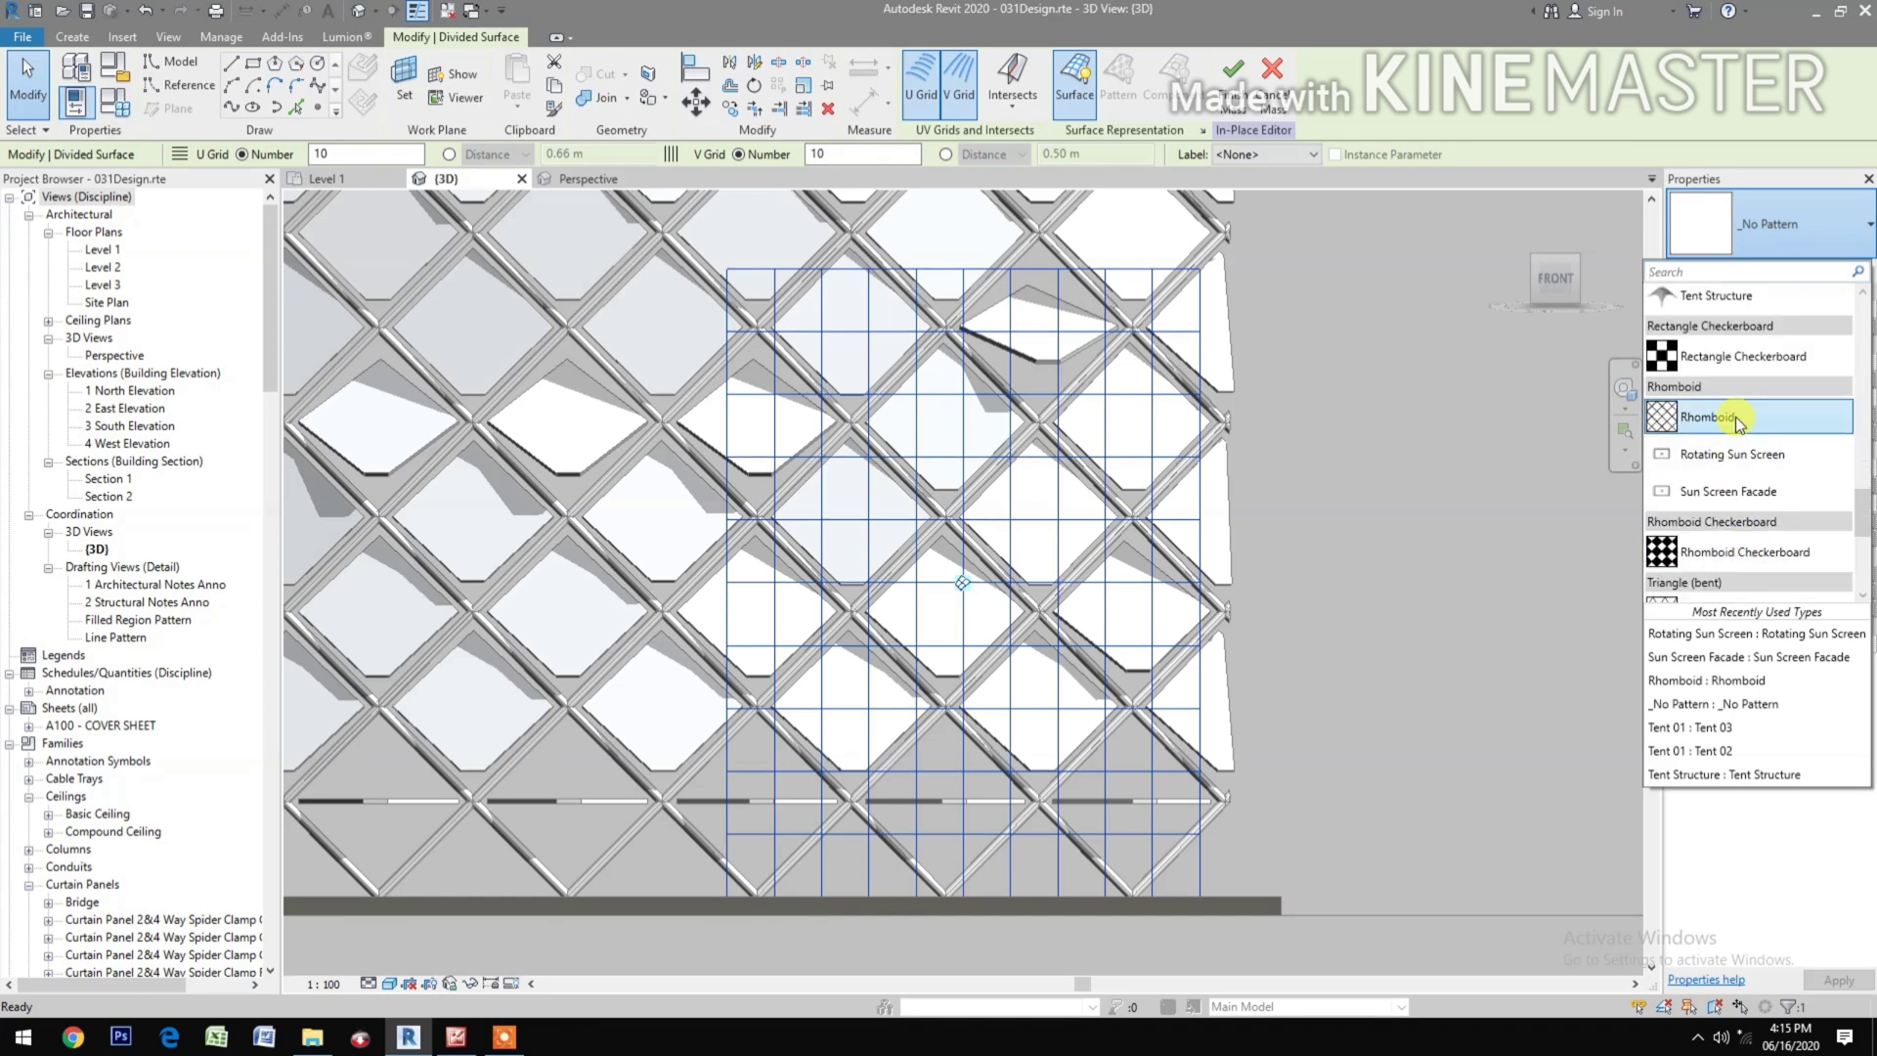
left_click(1711, 416)
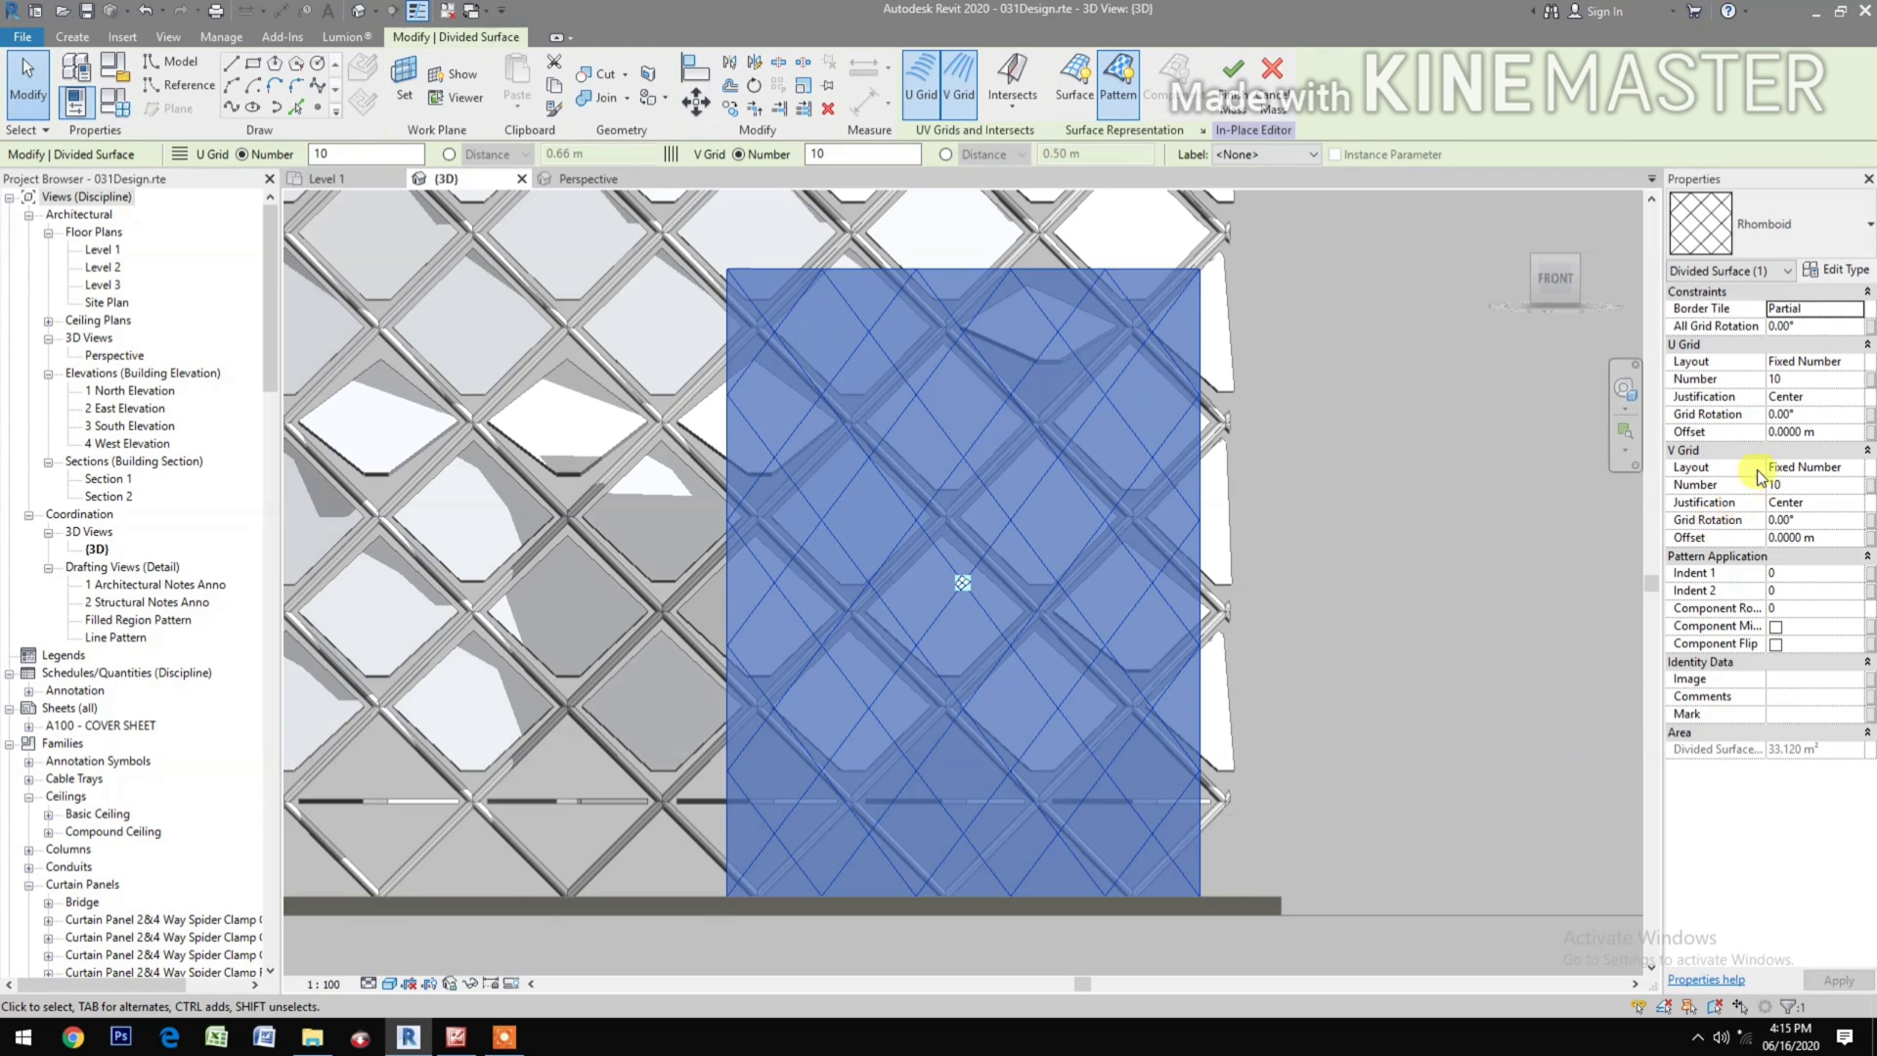
Step: Set the divided surface's U Grid number to 6 and V Grid number to 5
left_click(1817, 381)
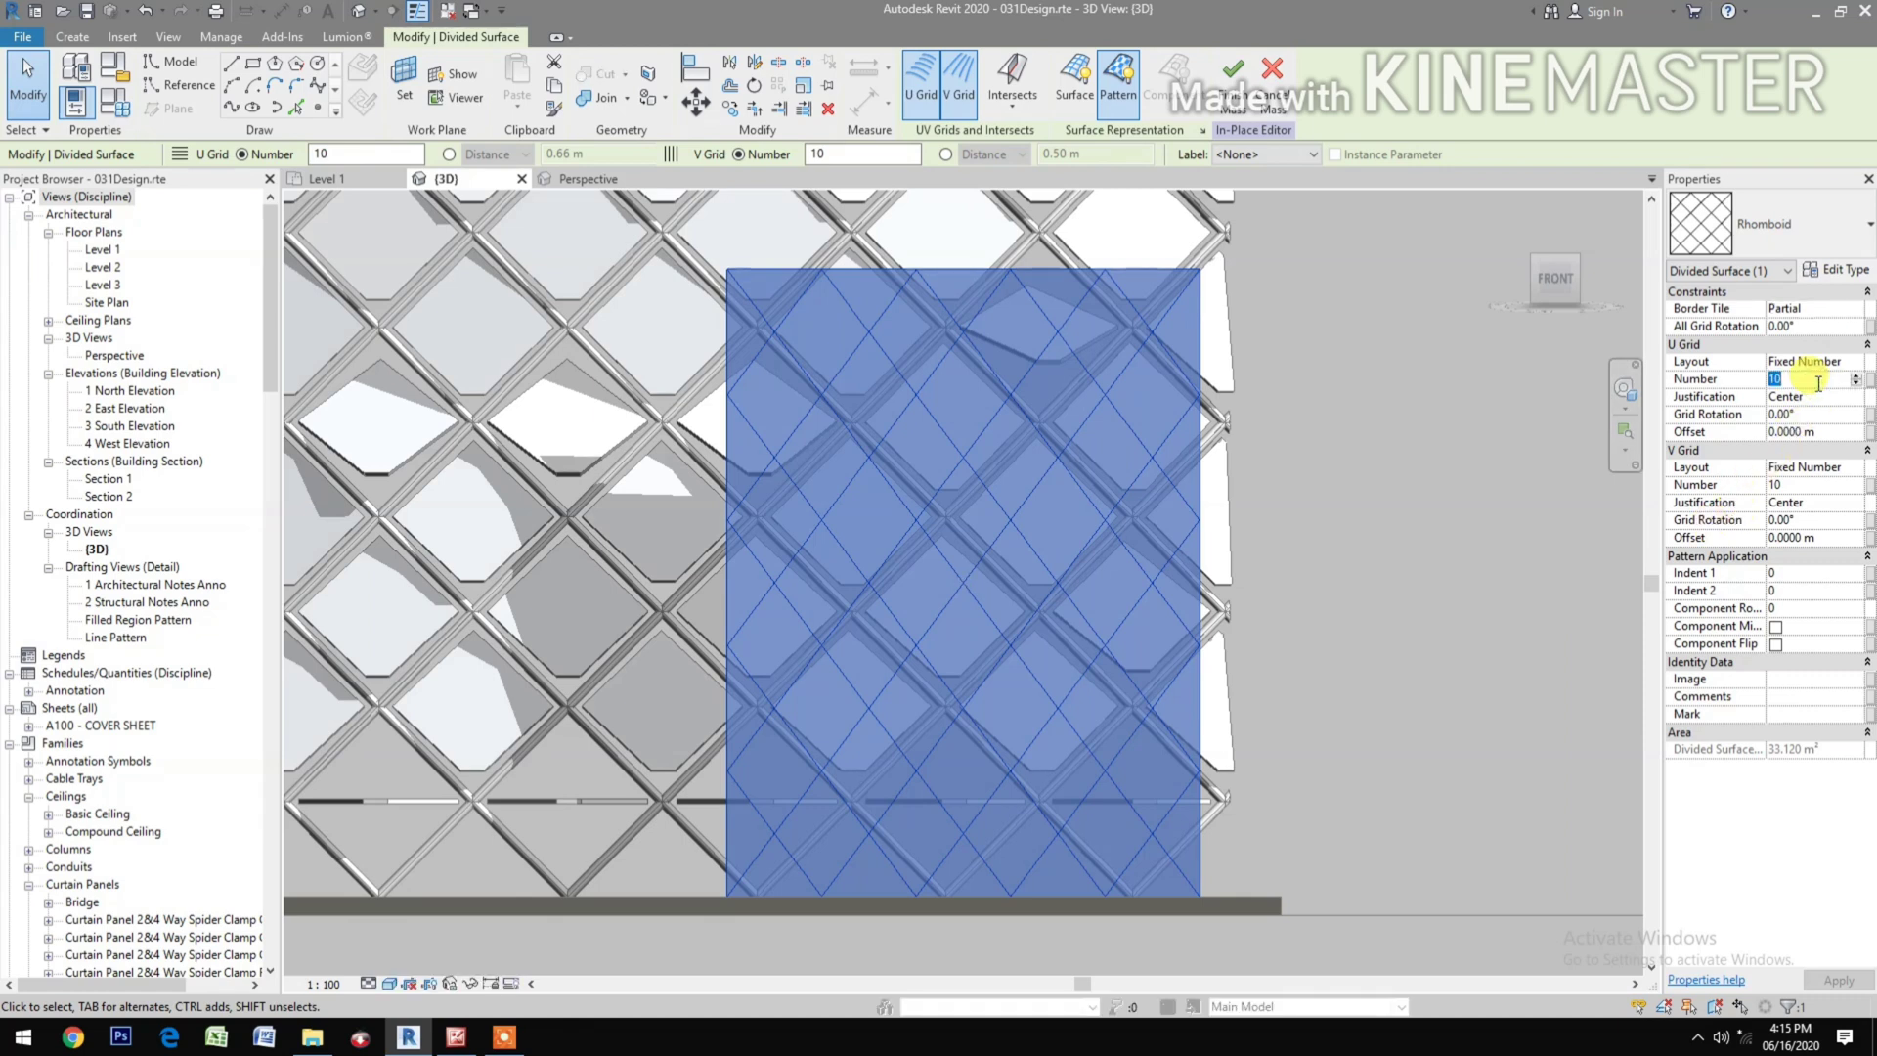
type("6")
left_click(1814, 482)
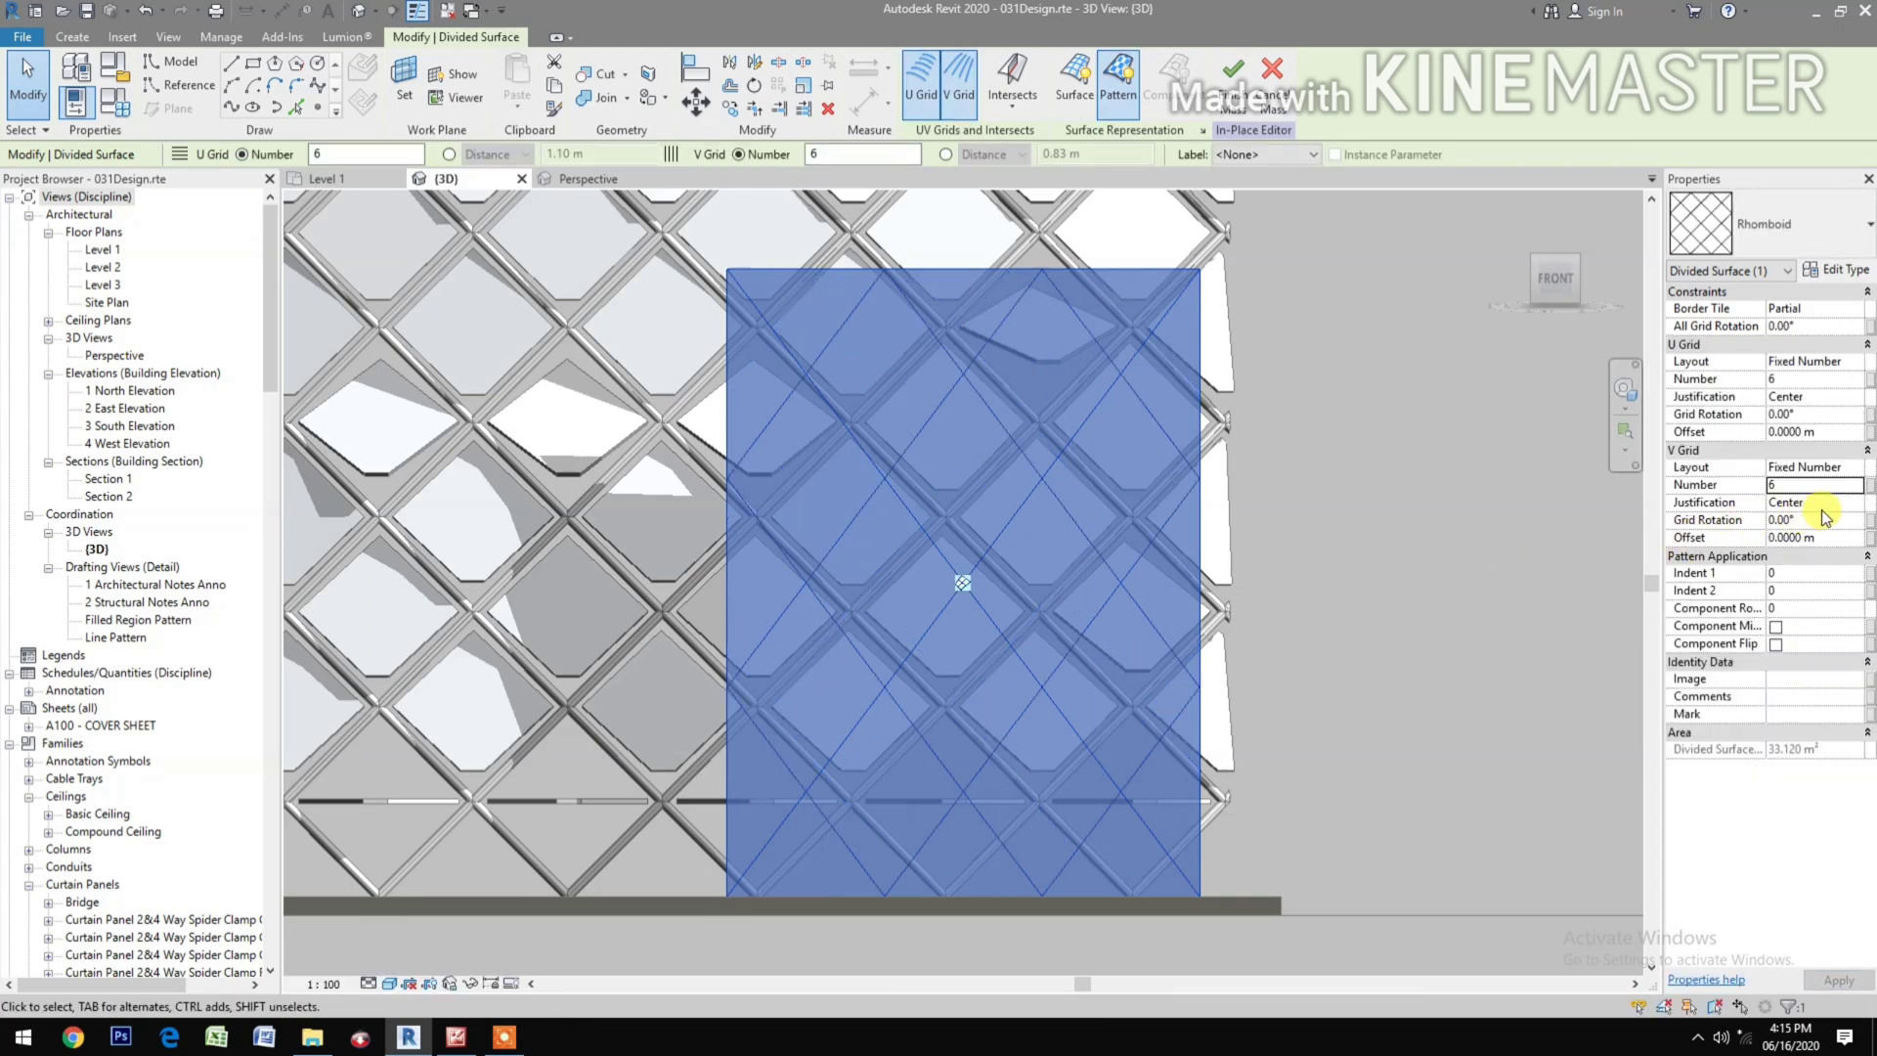
double_click(1804, 485)
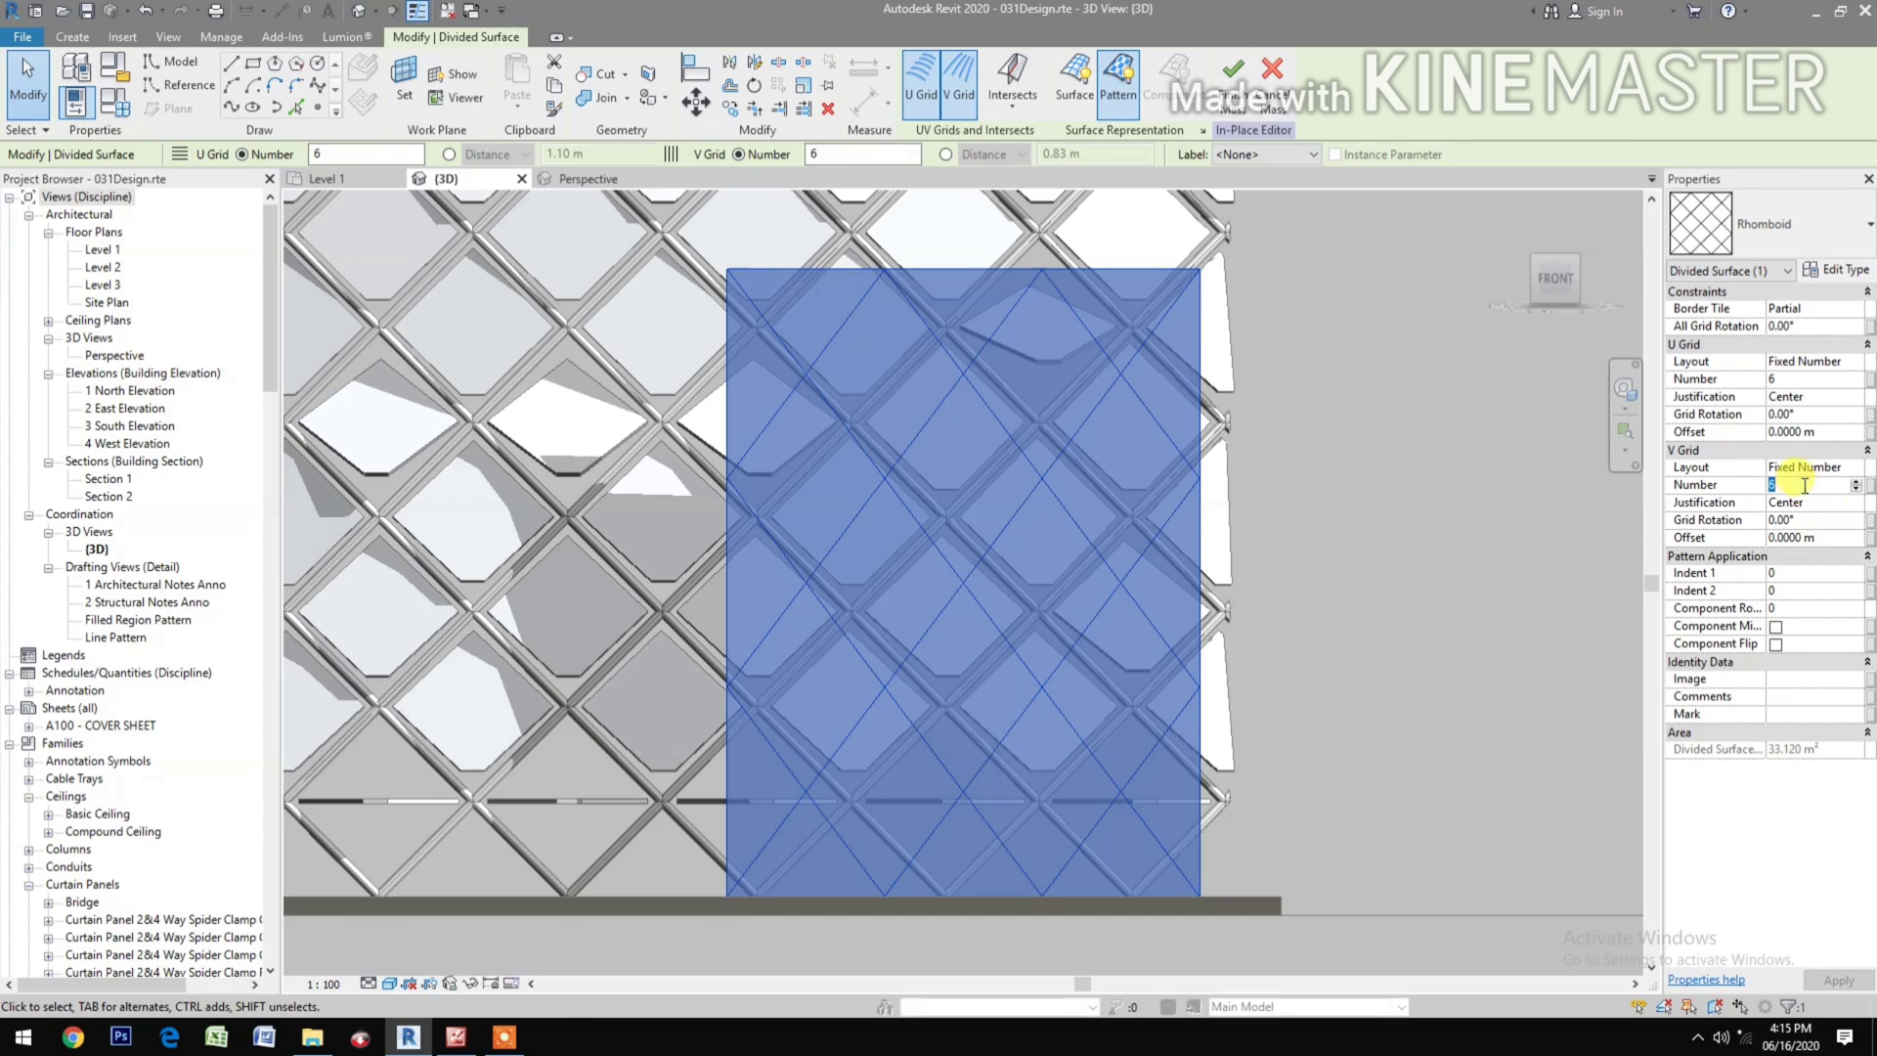
type("5")
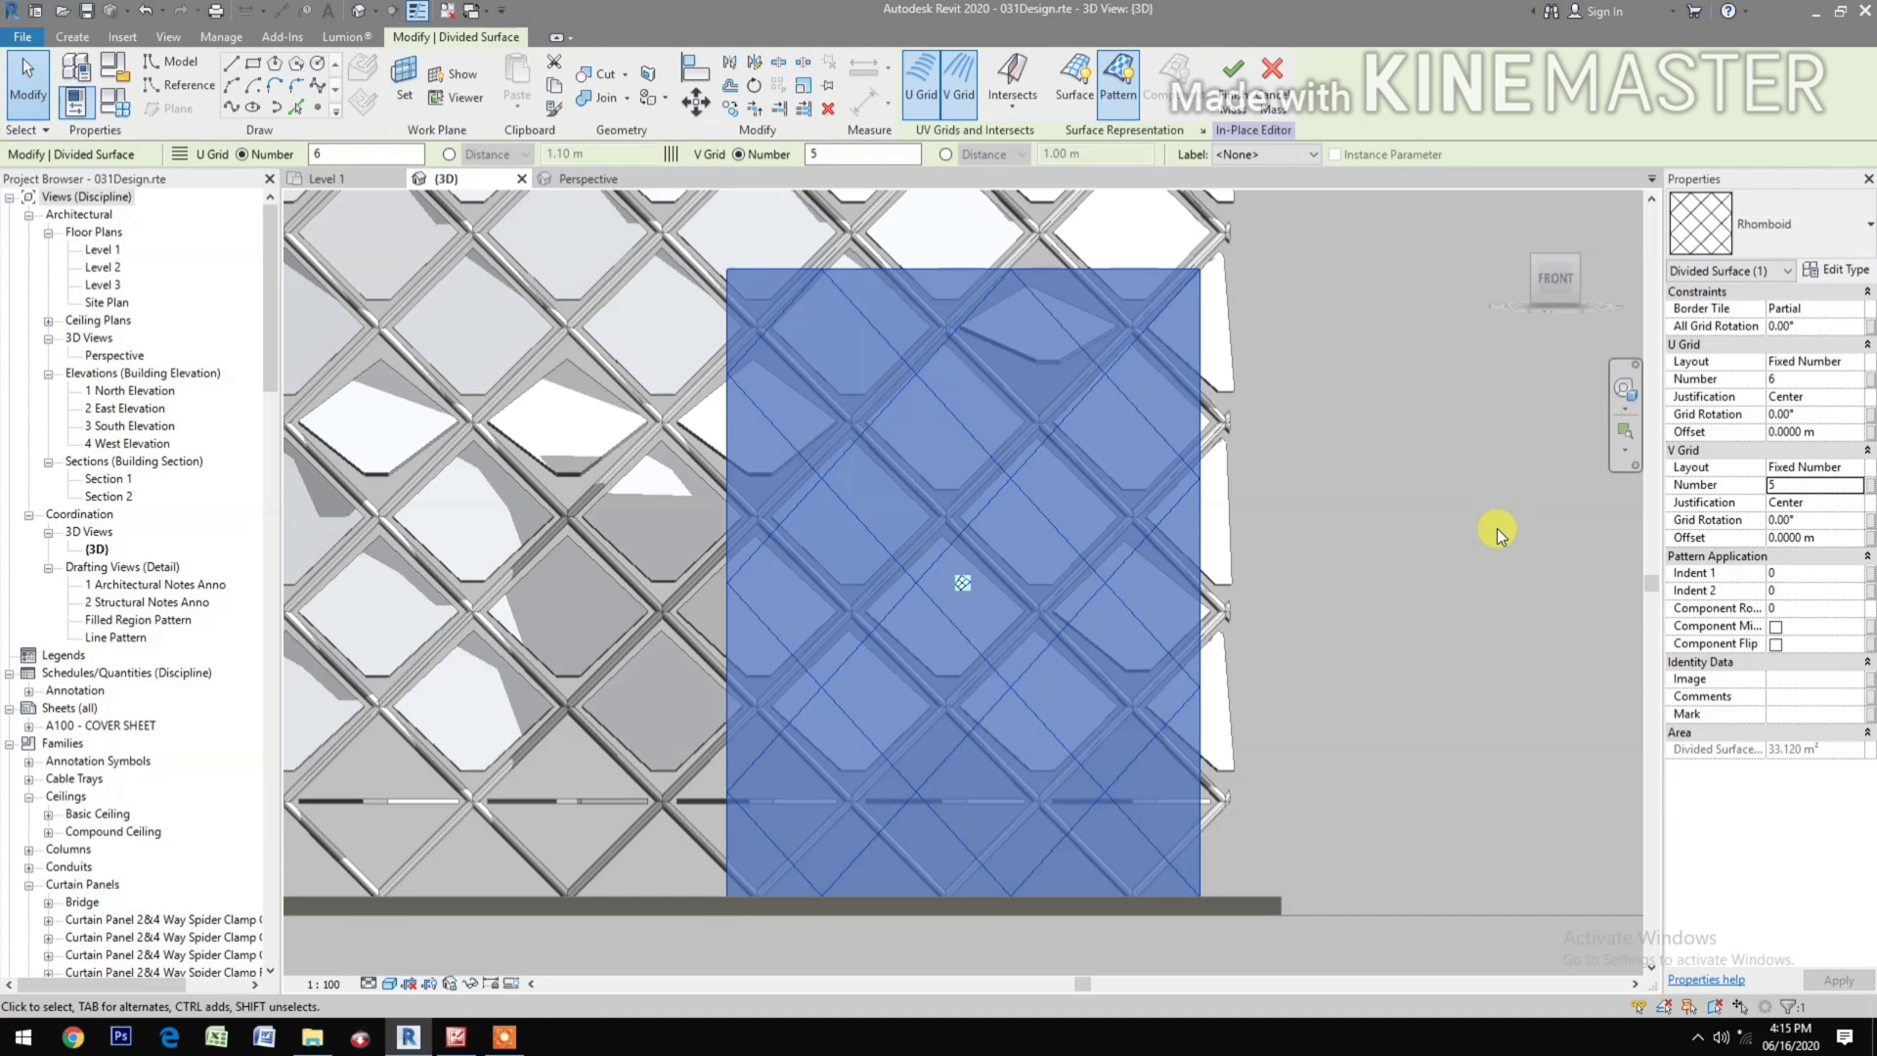
mouse_move(1554, 260)
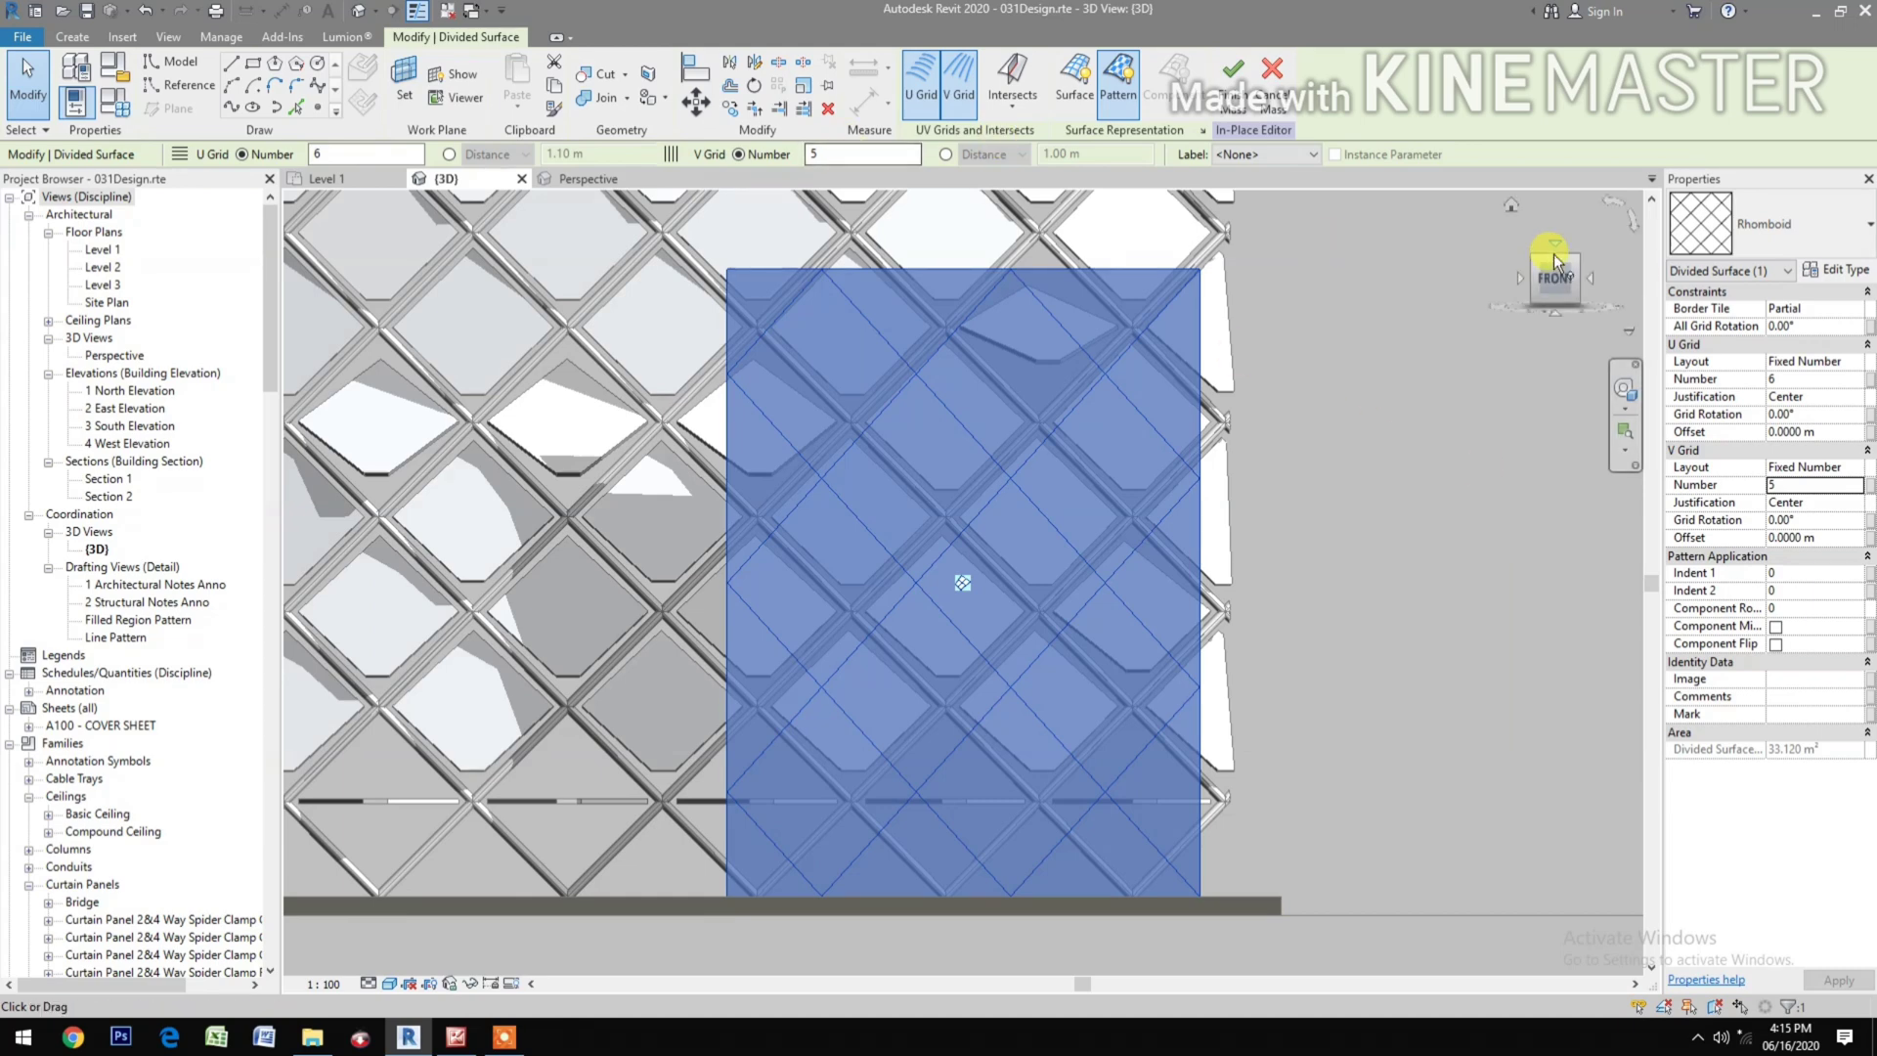
key("Escape")
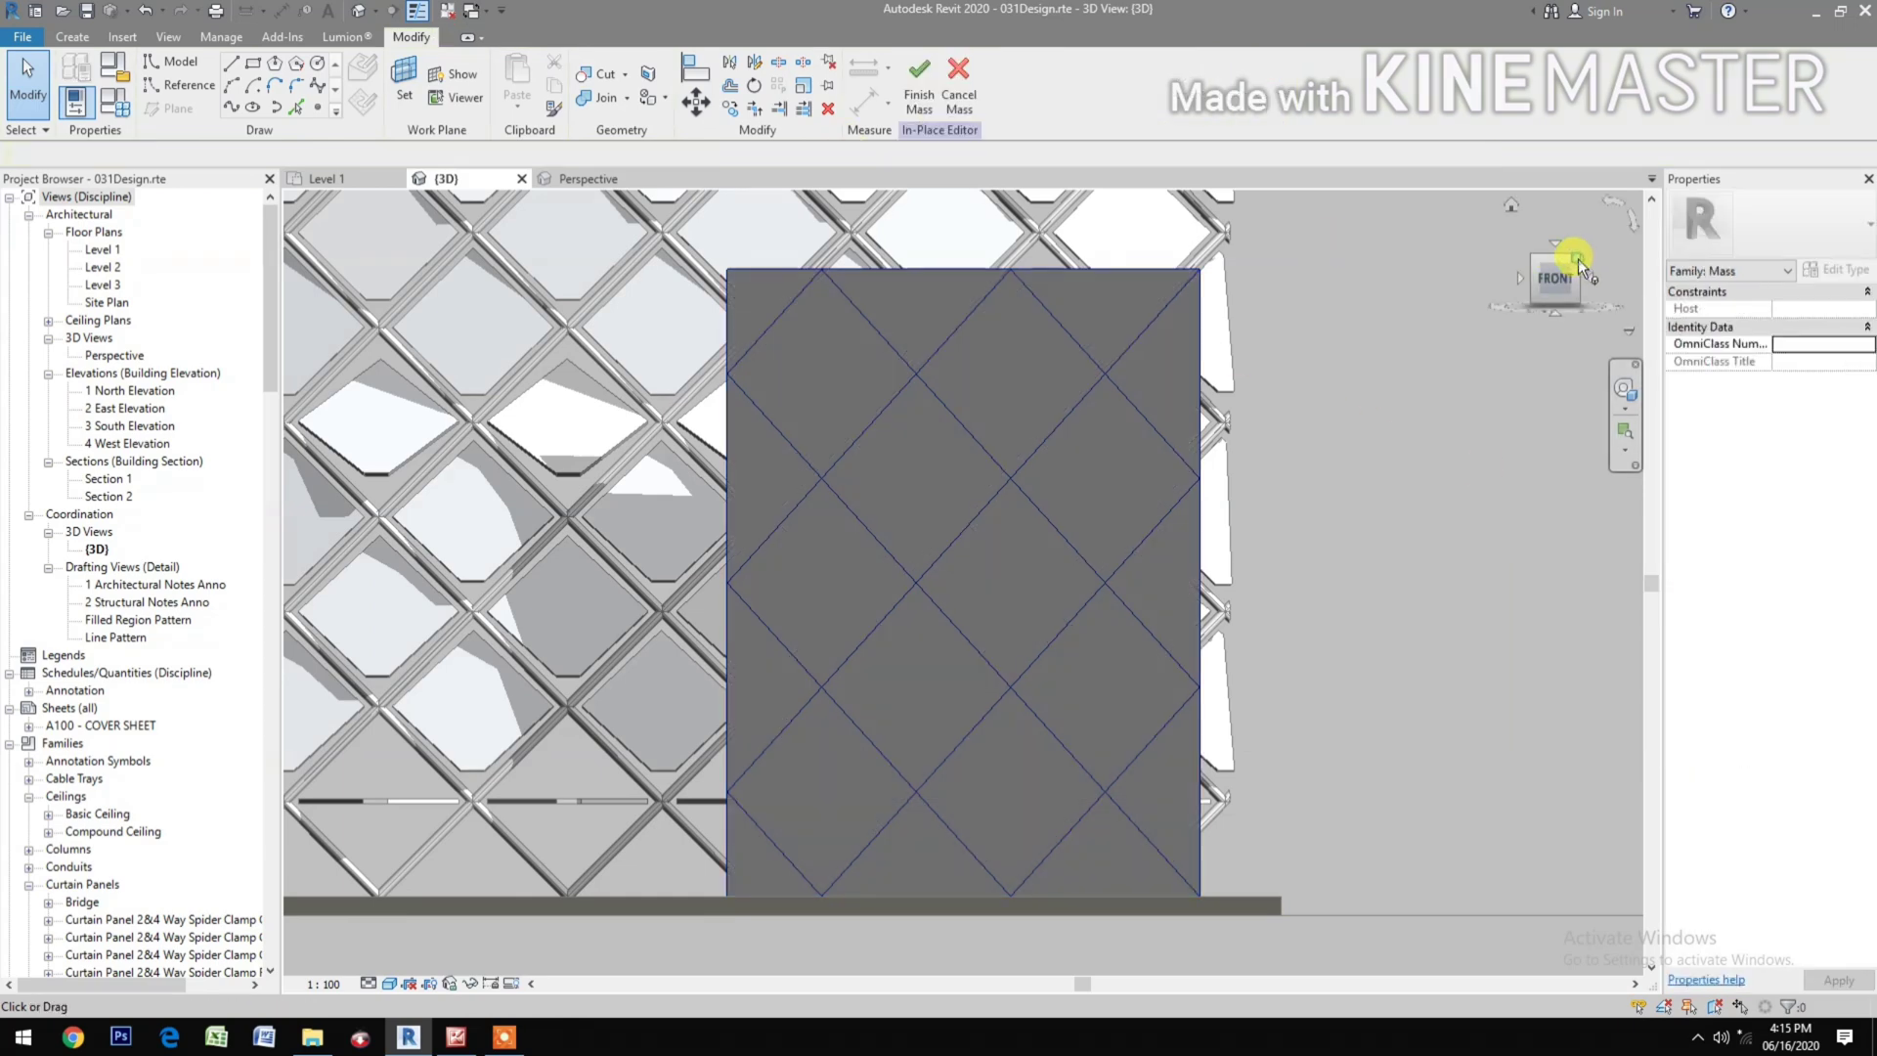
Step: Zoom into an angled front-left view centred on the rhomboid-divided panel
left_click(1578, 258)
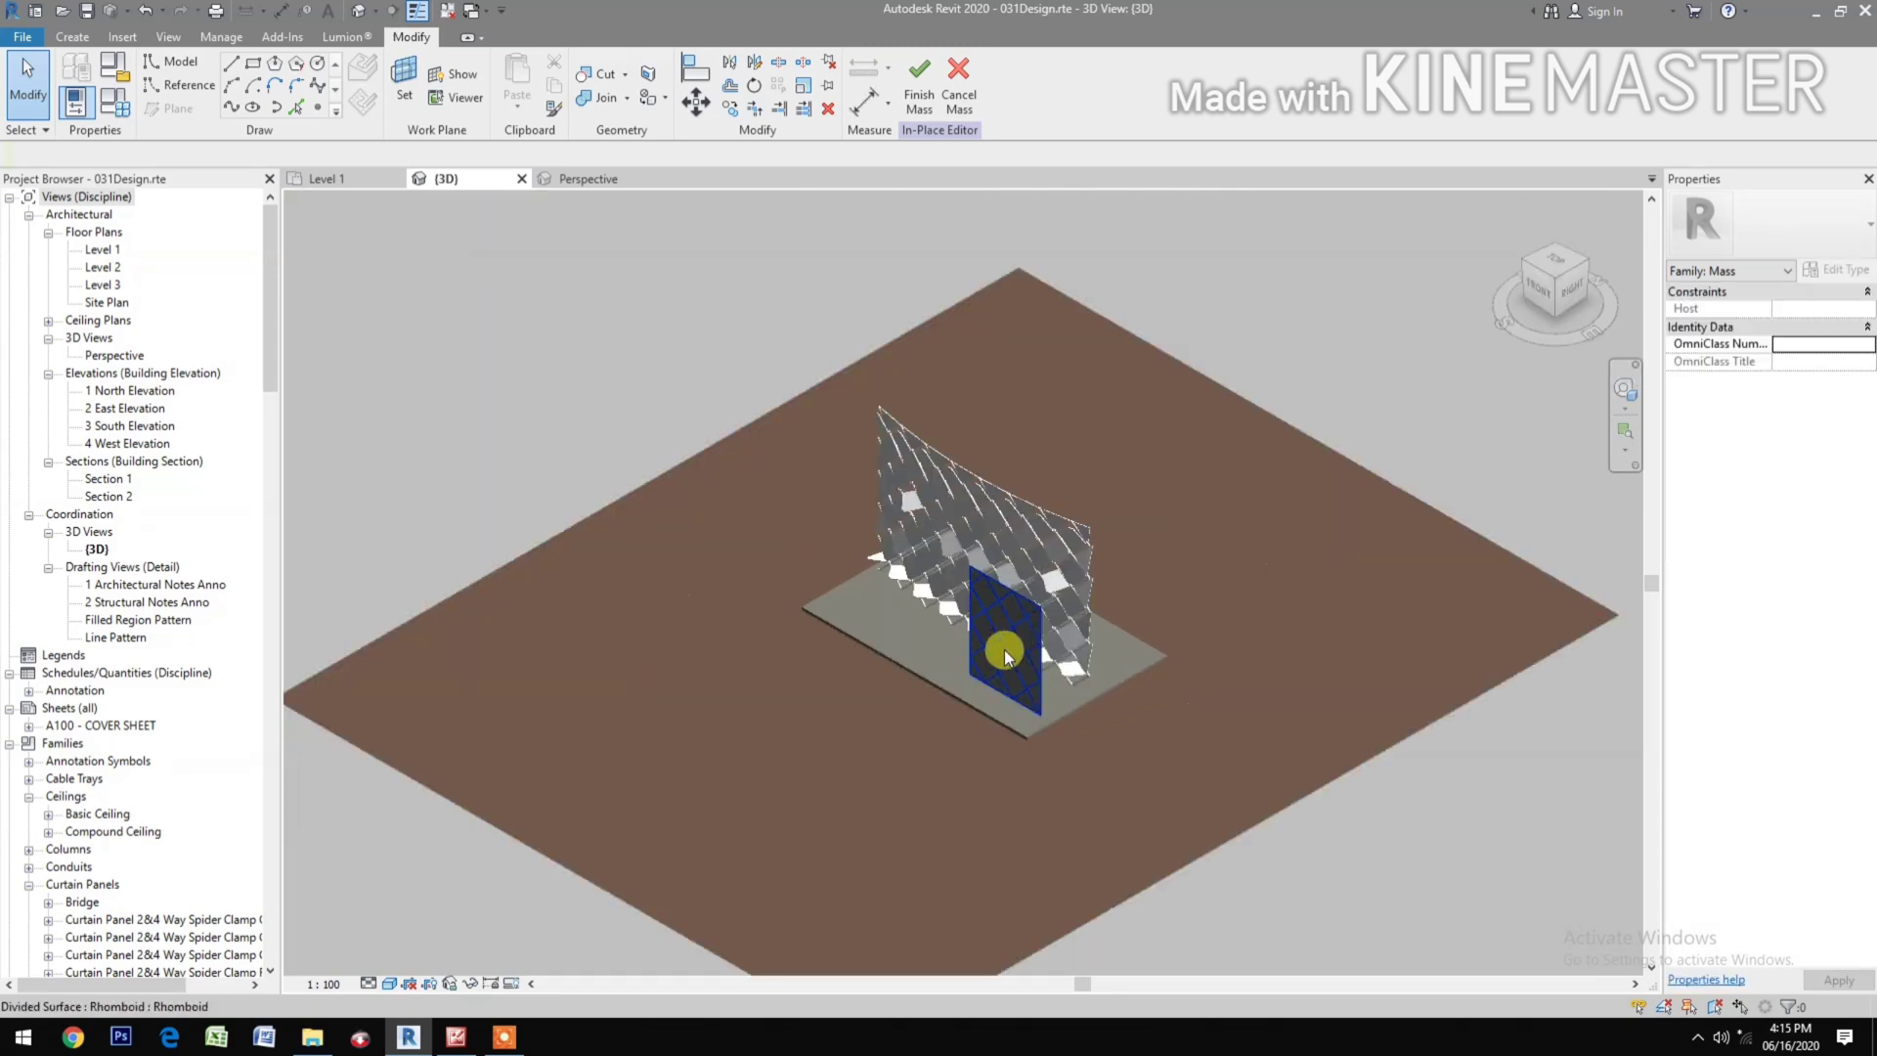
scroll(1006, 650, "up", 5)
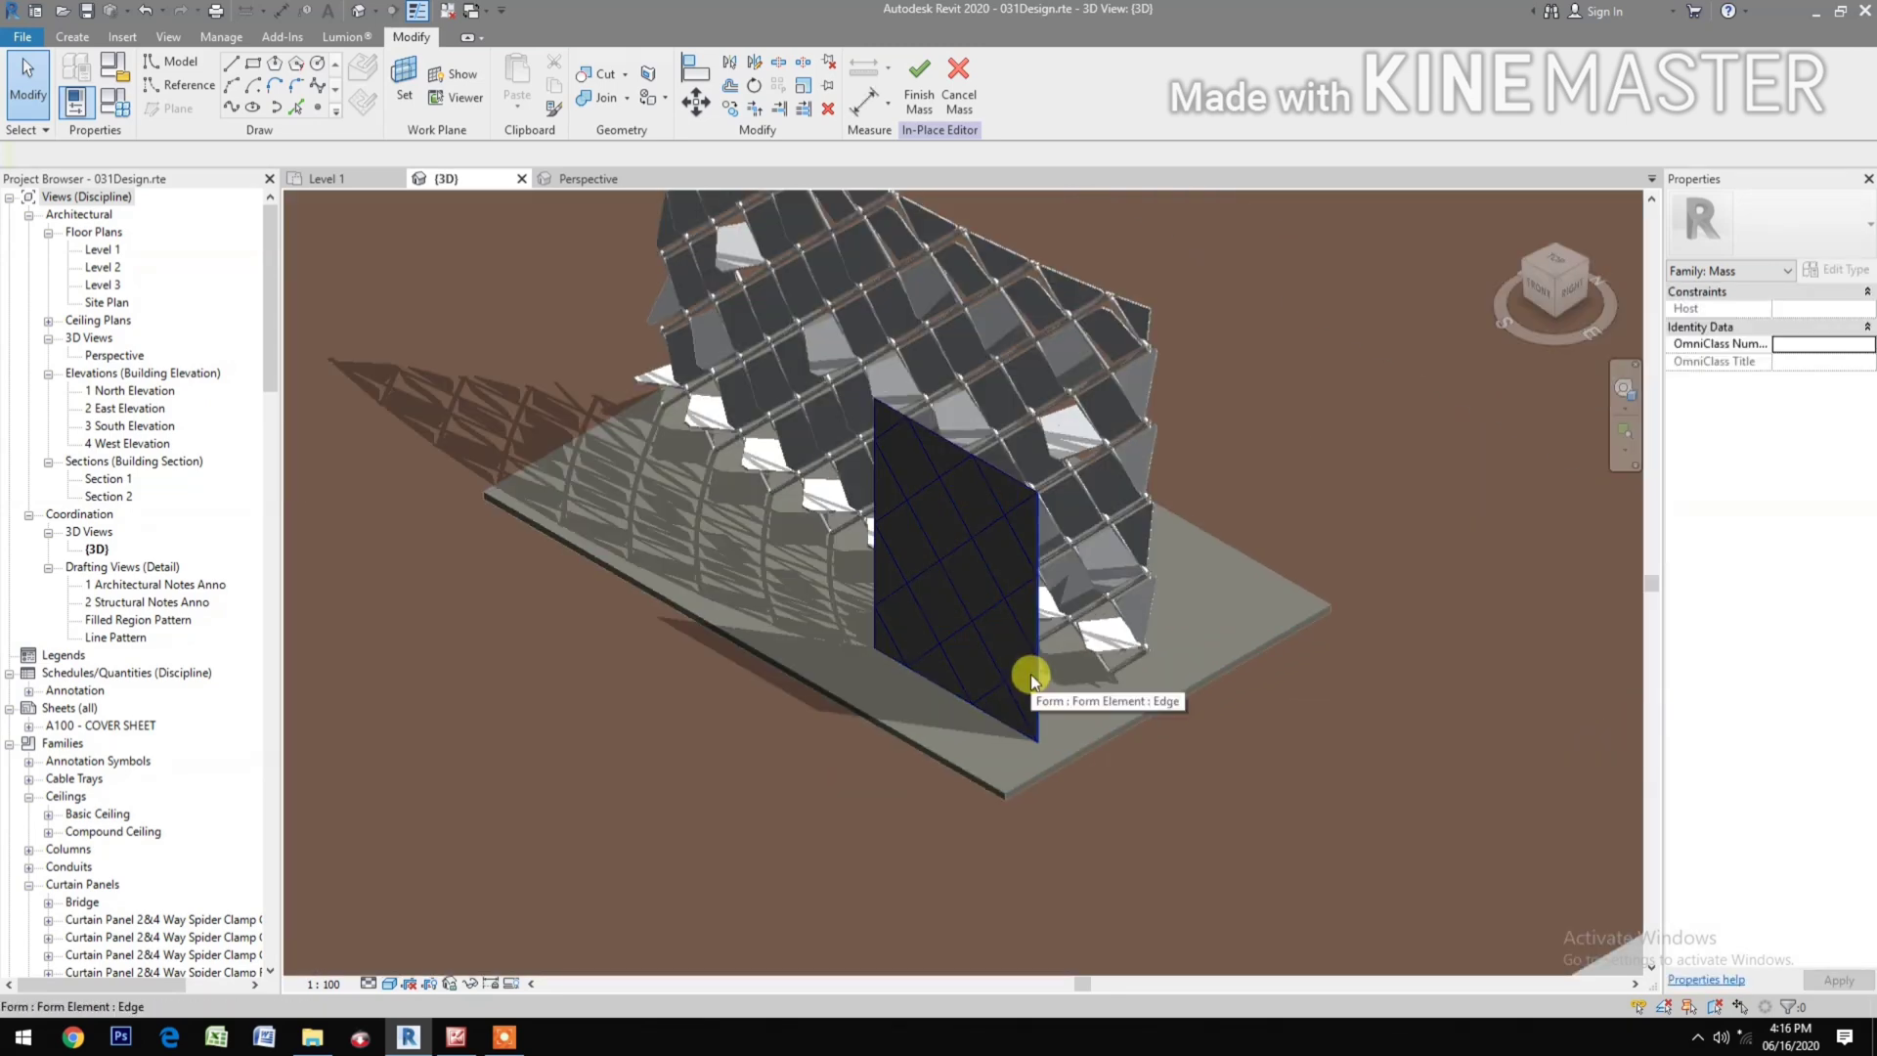
left_click(1523, 262)
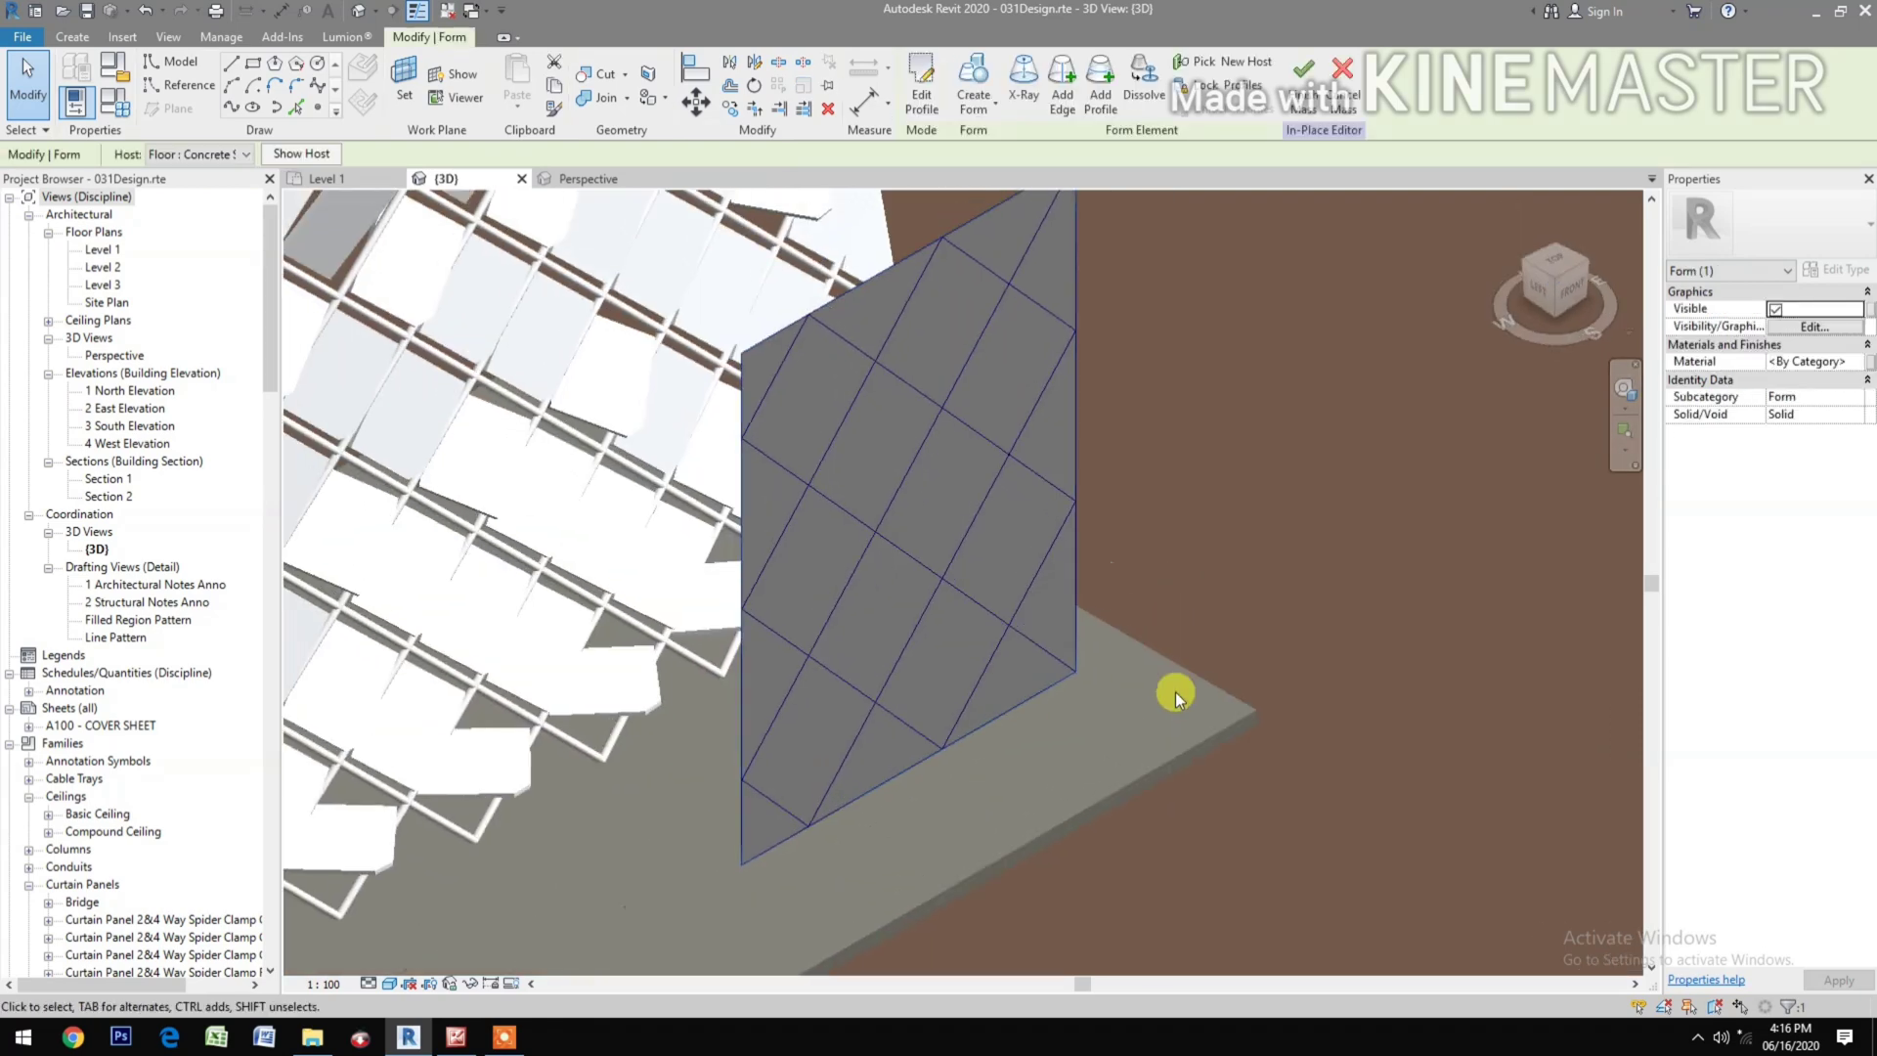
middle_click_drag(1175, 692, 1234, 762)
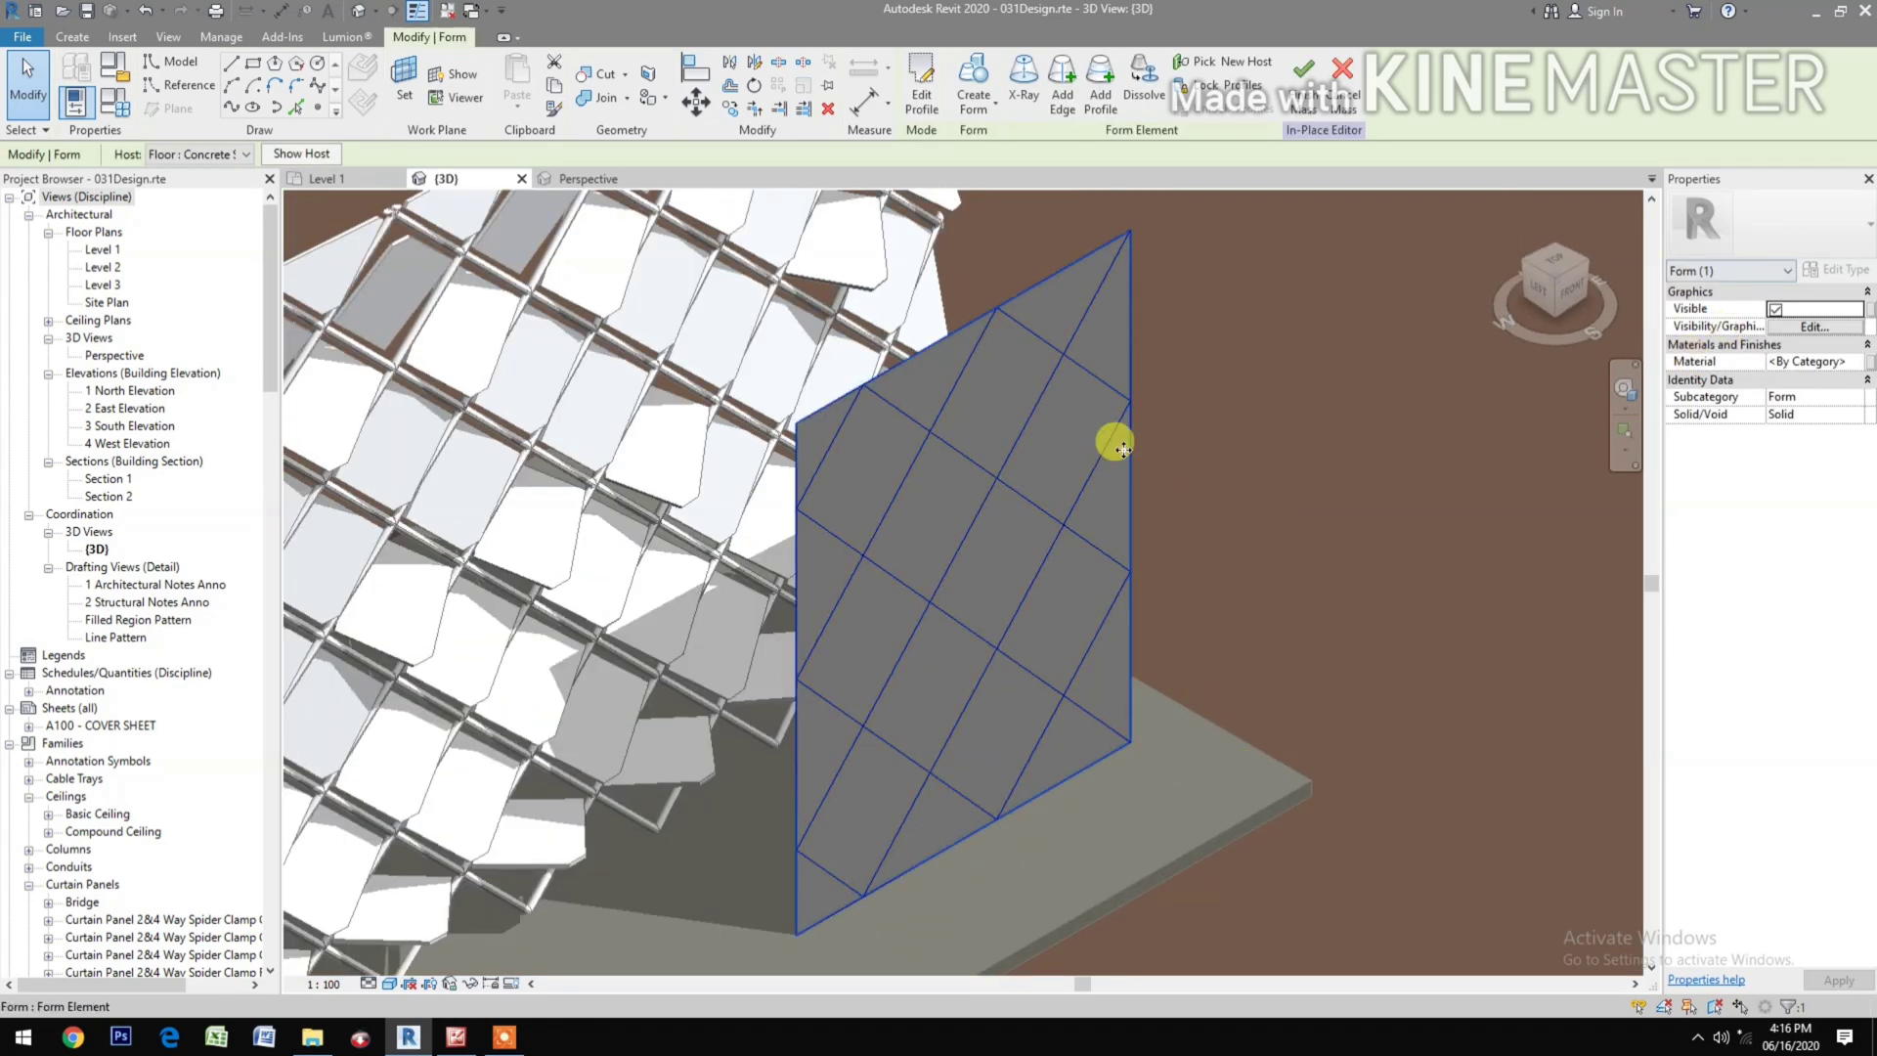
Step: Apply the Rotating Sun Screen panel type to the rhomboid divided surface
left_click(1100, 449)
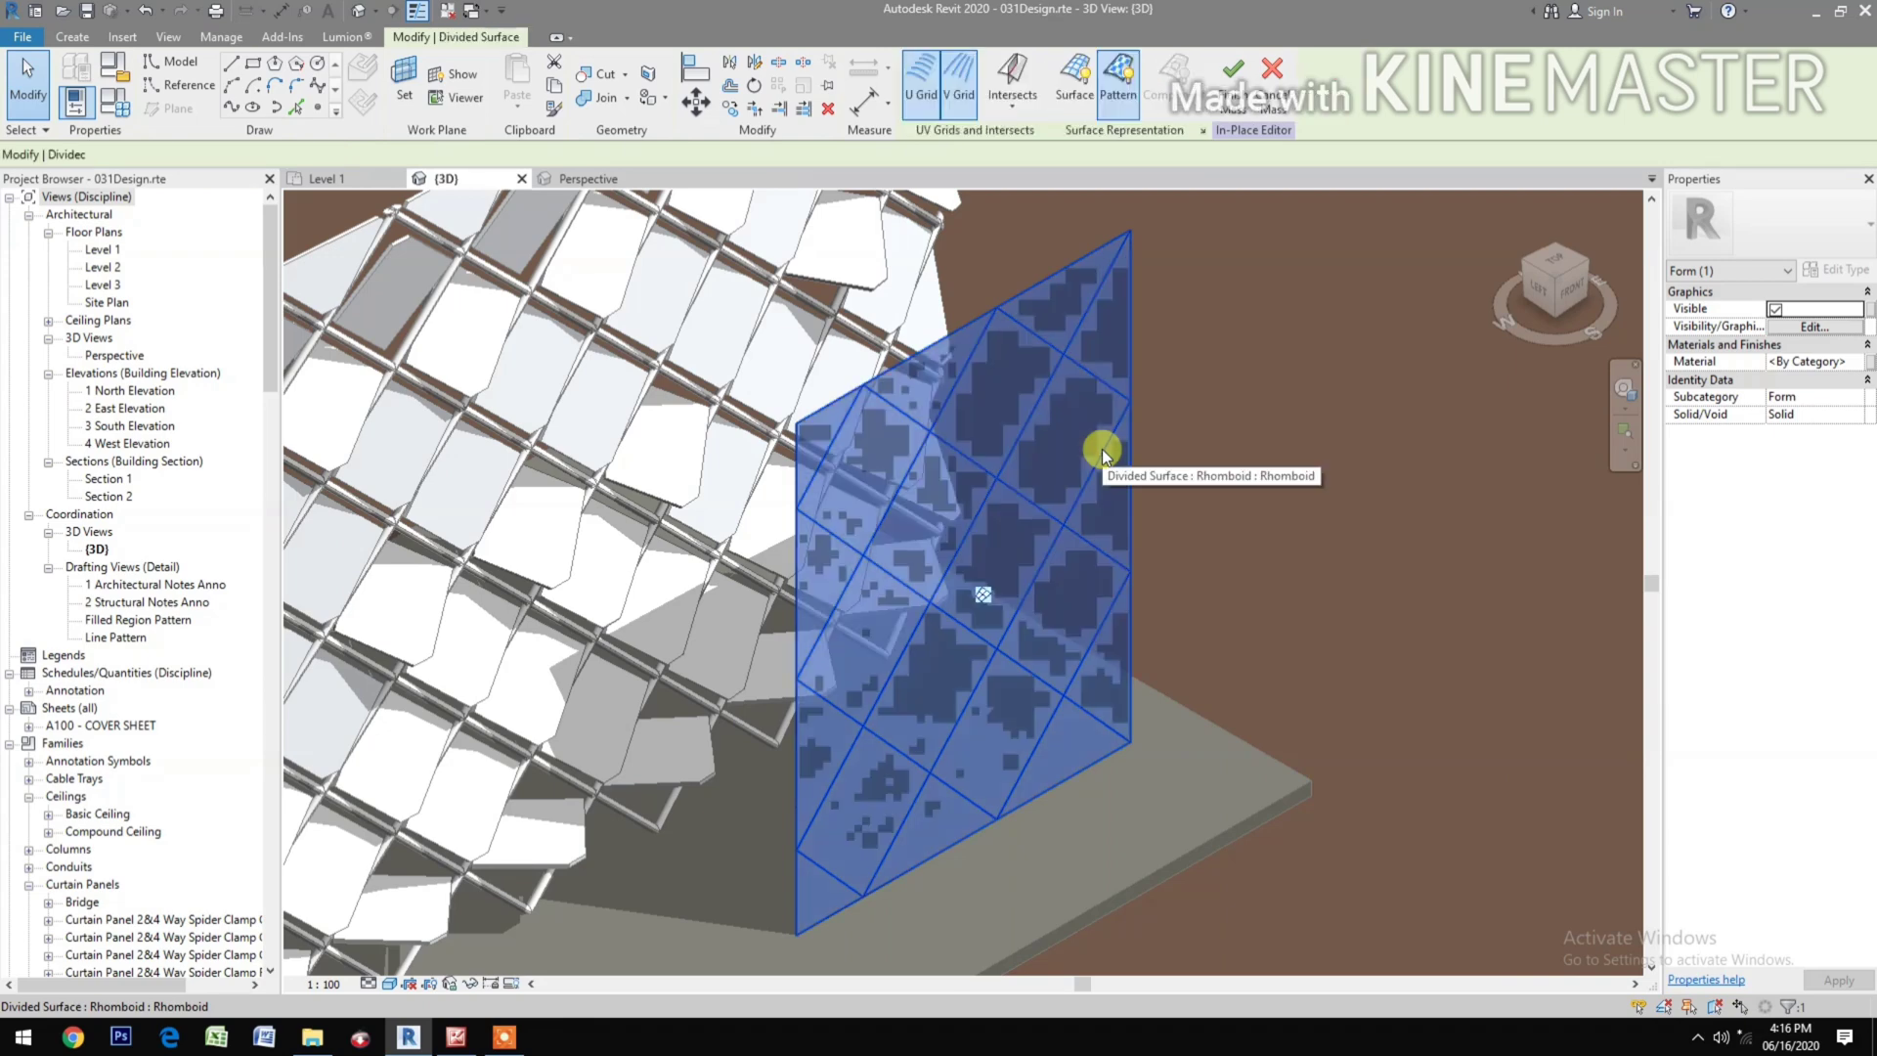
left_click(1810, 237)
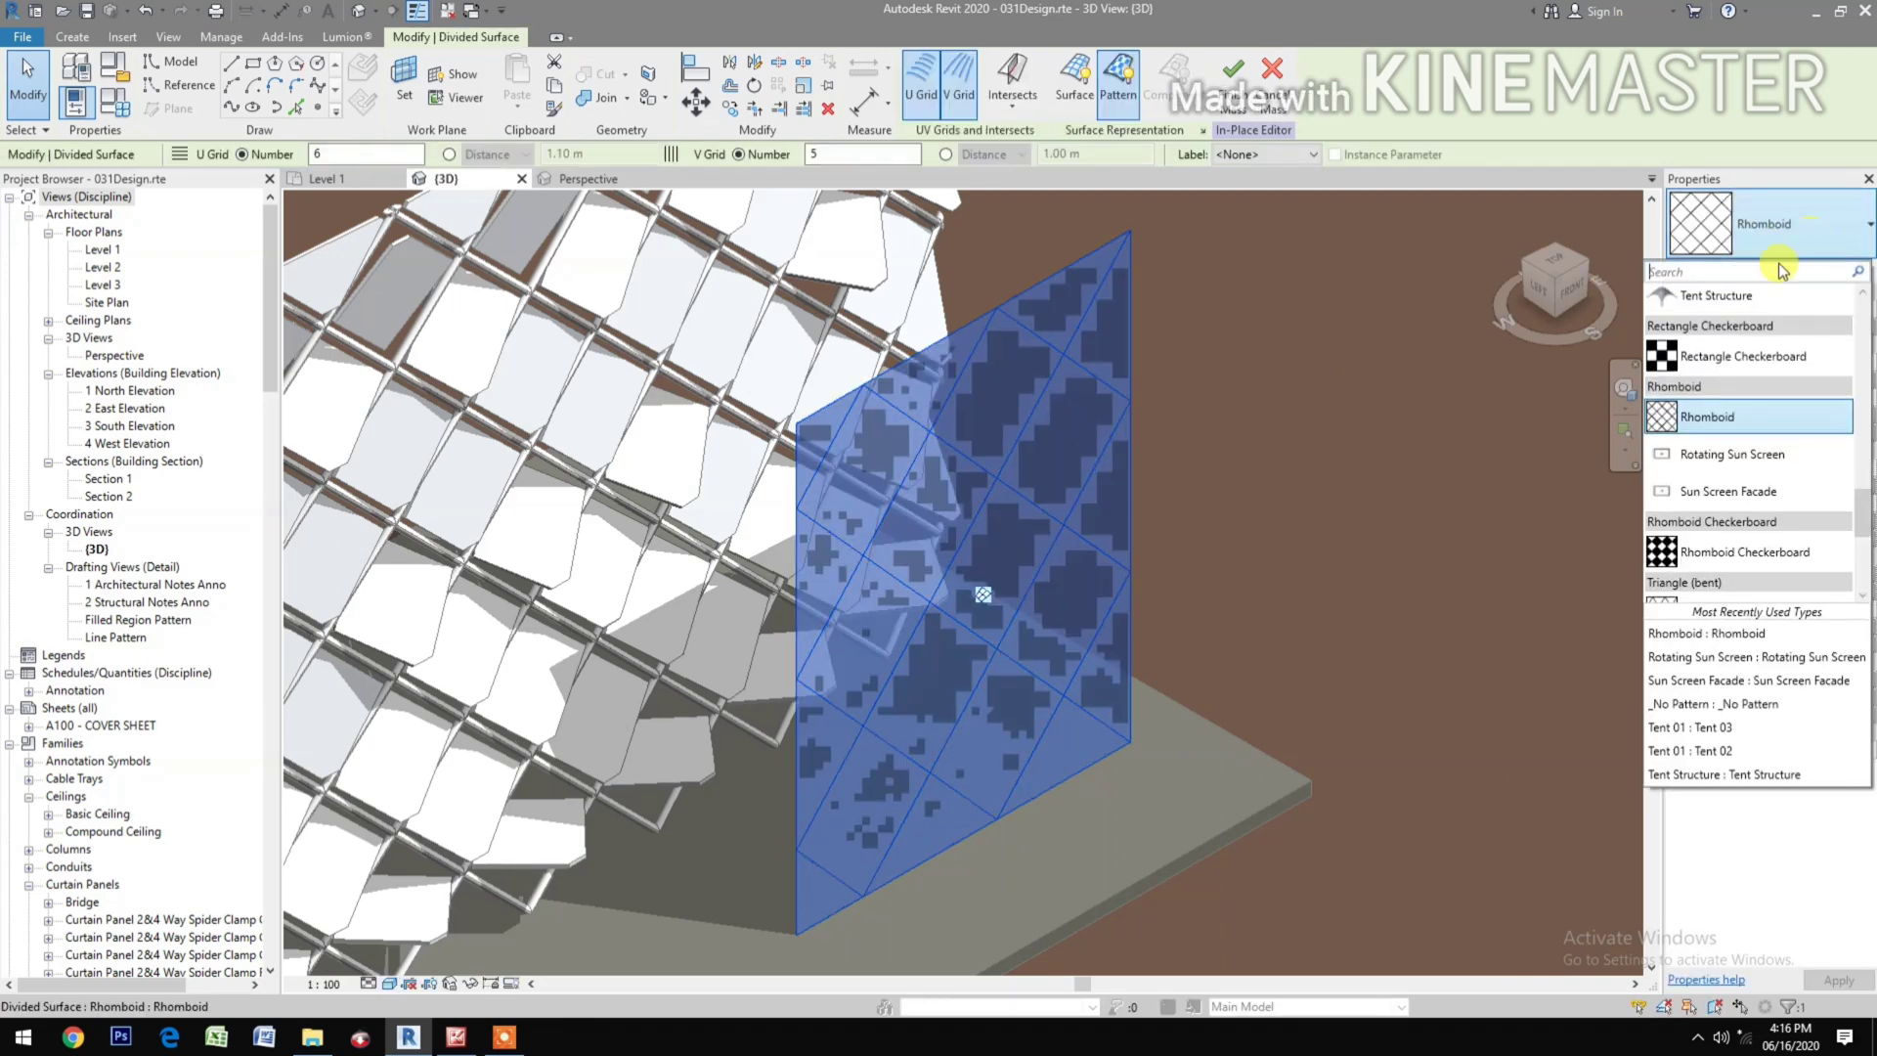
left_click(1757, 462)
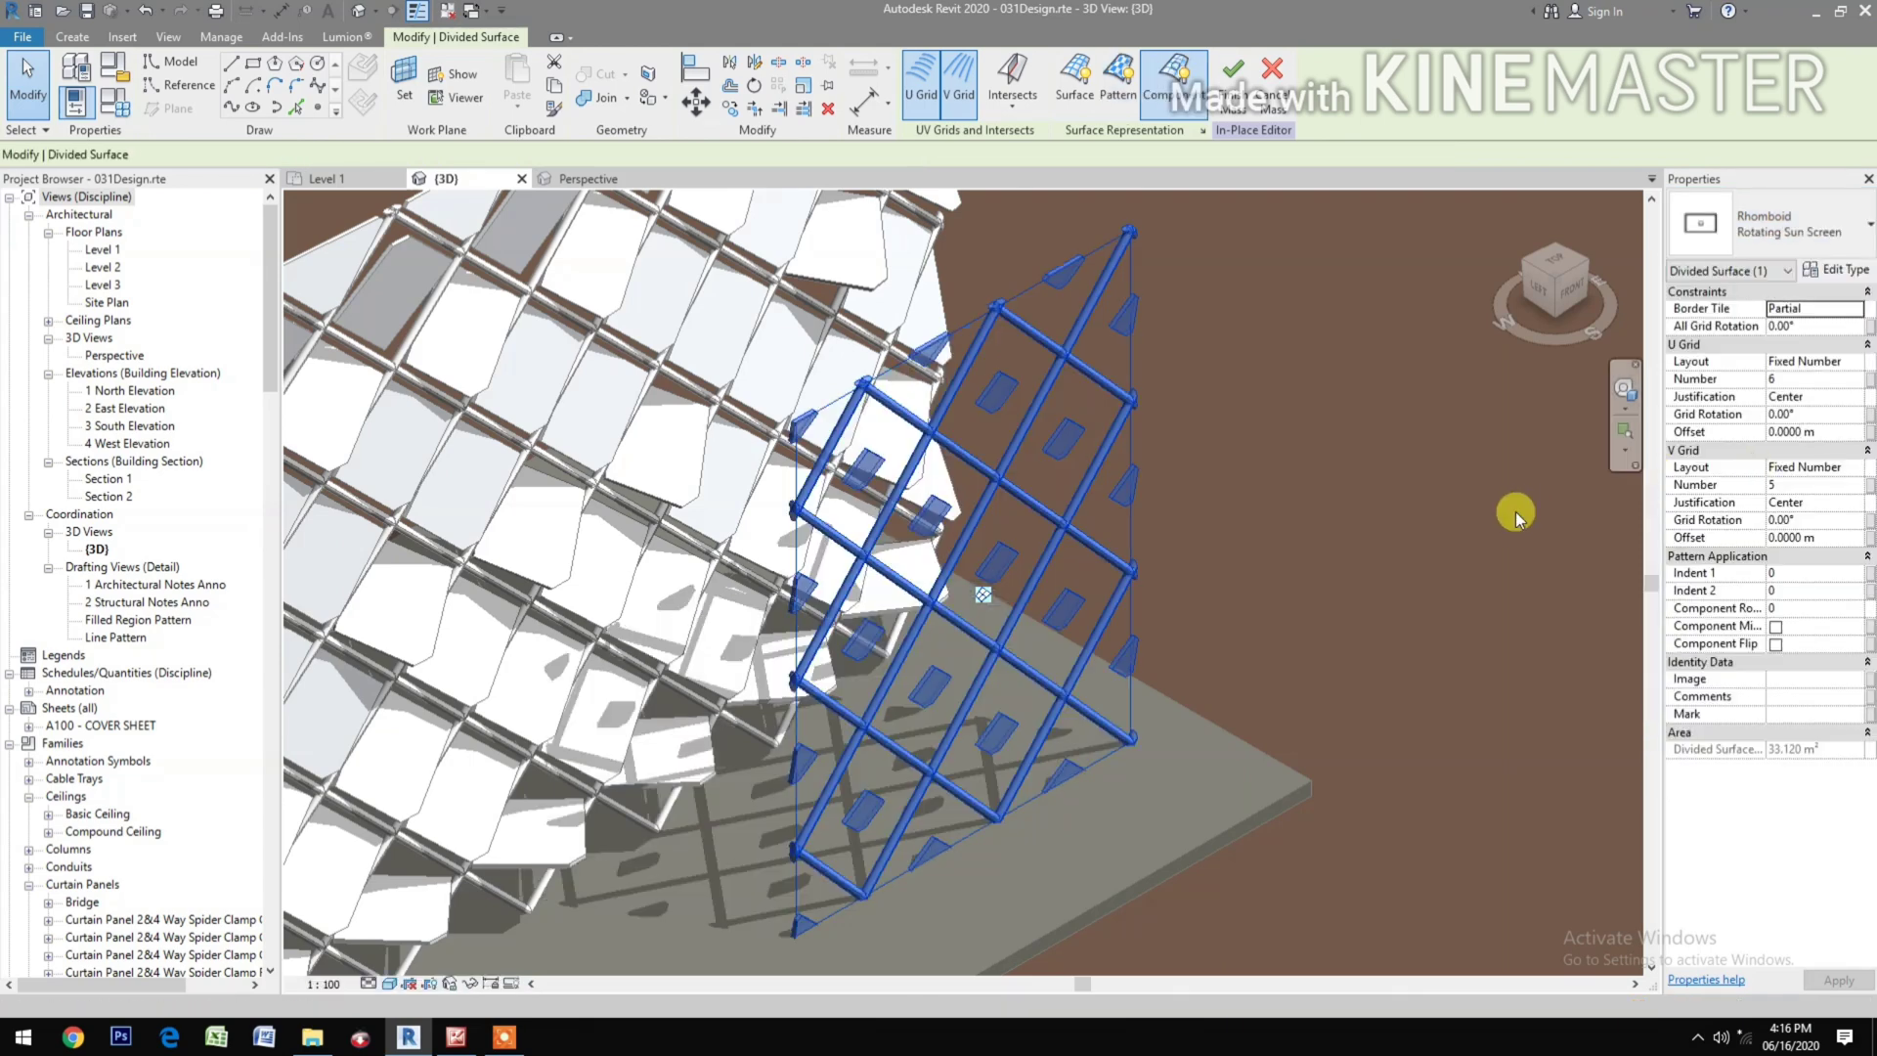
Step: Select one individual Rotating Sun Screen curtain panel on the surface
middle_click_drag(1182, 754, 1346, 626)
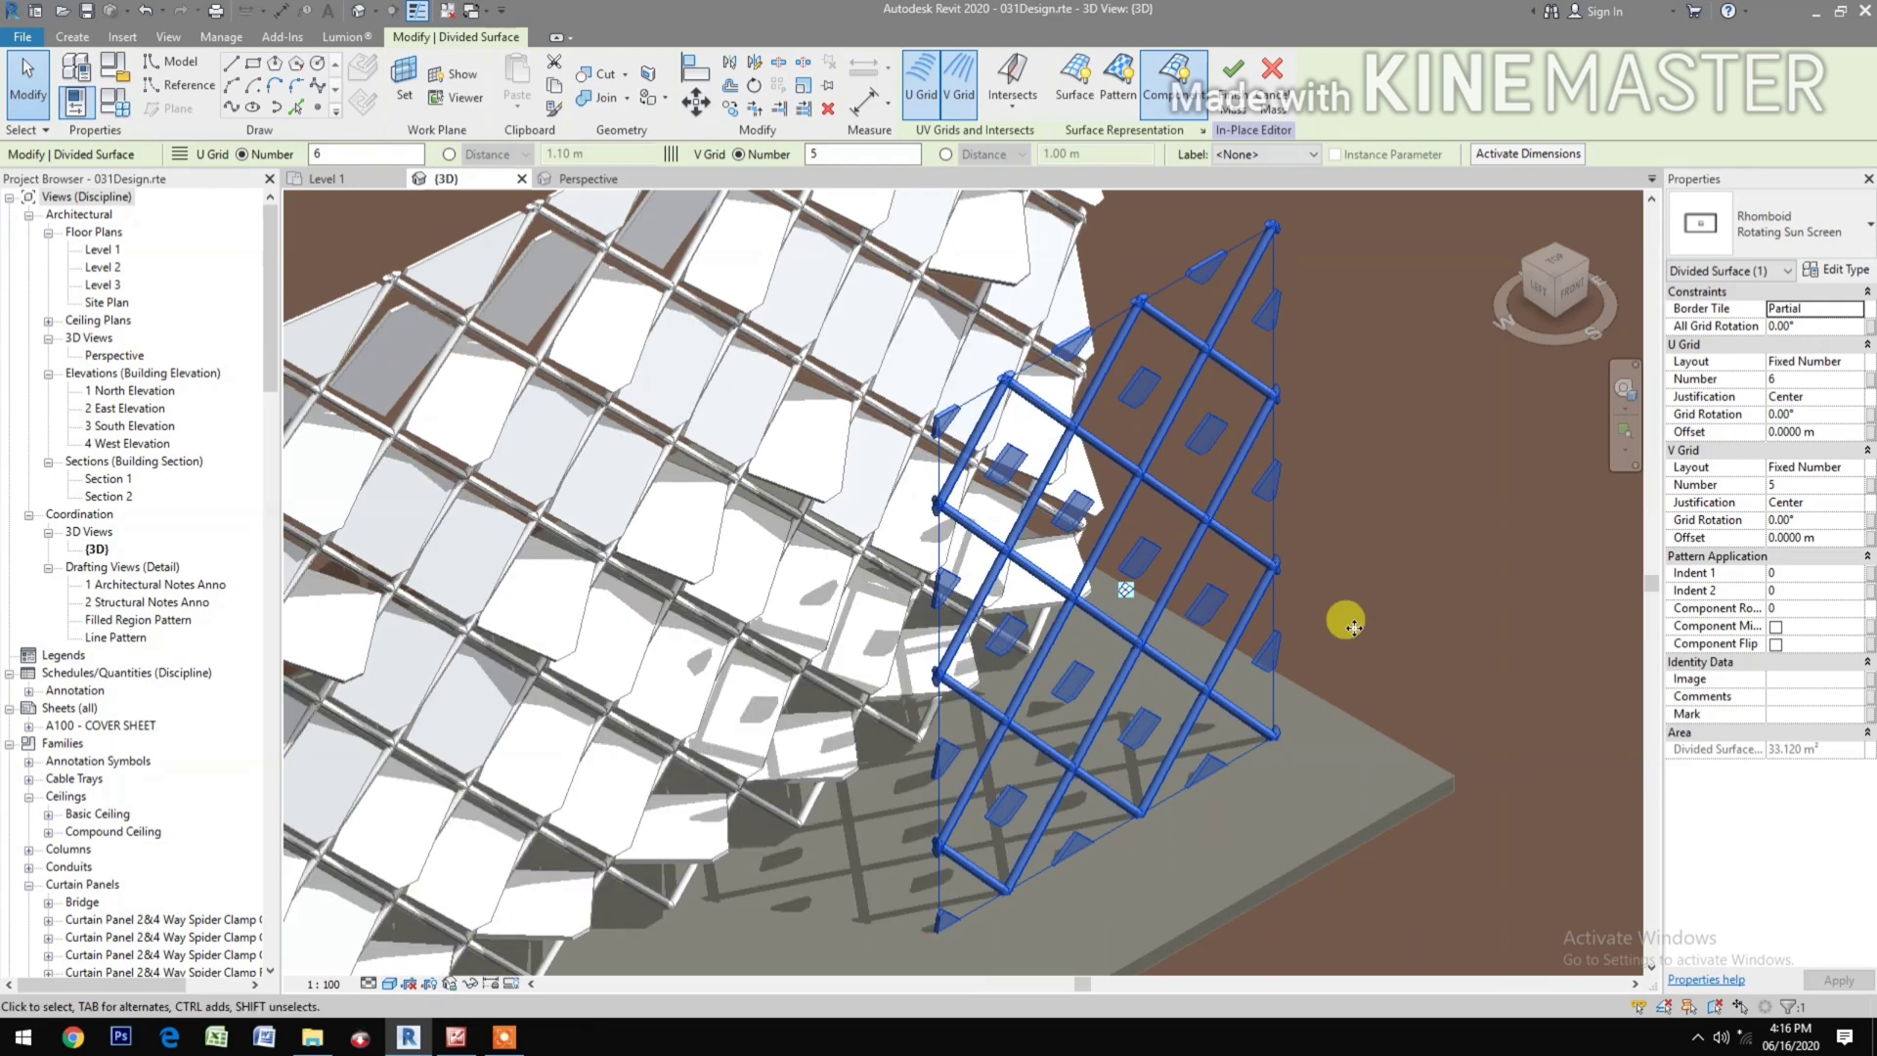
key("Tab")
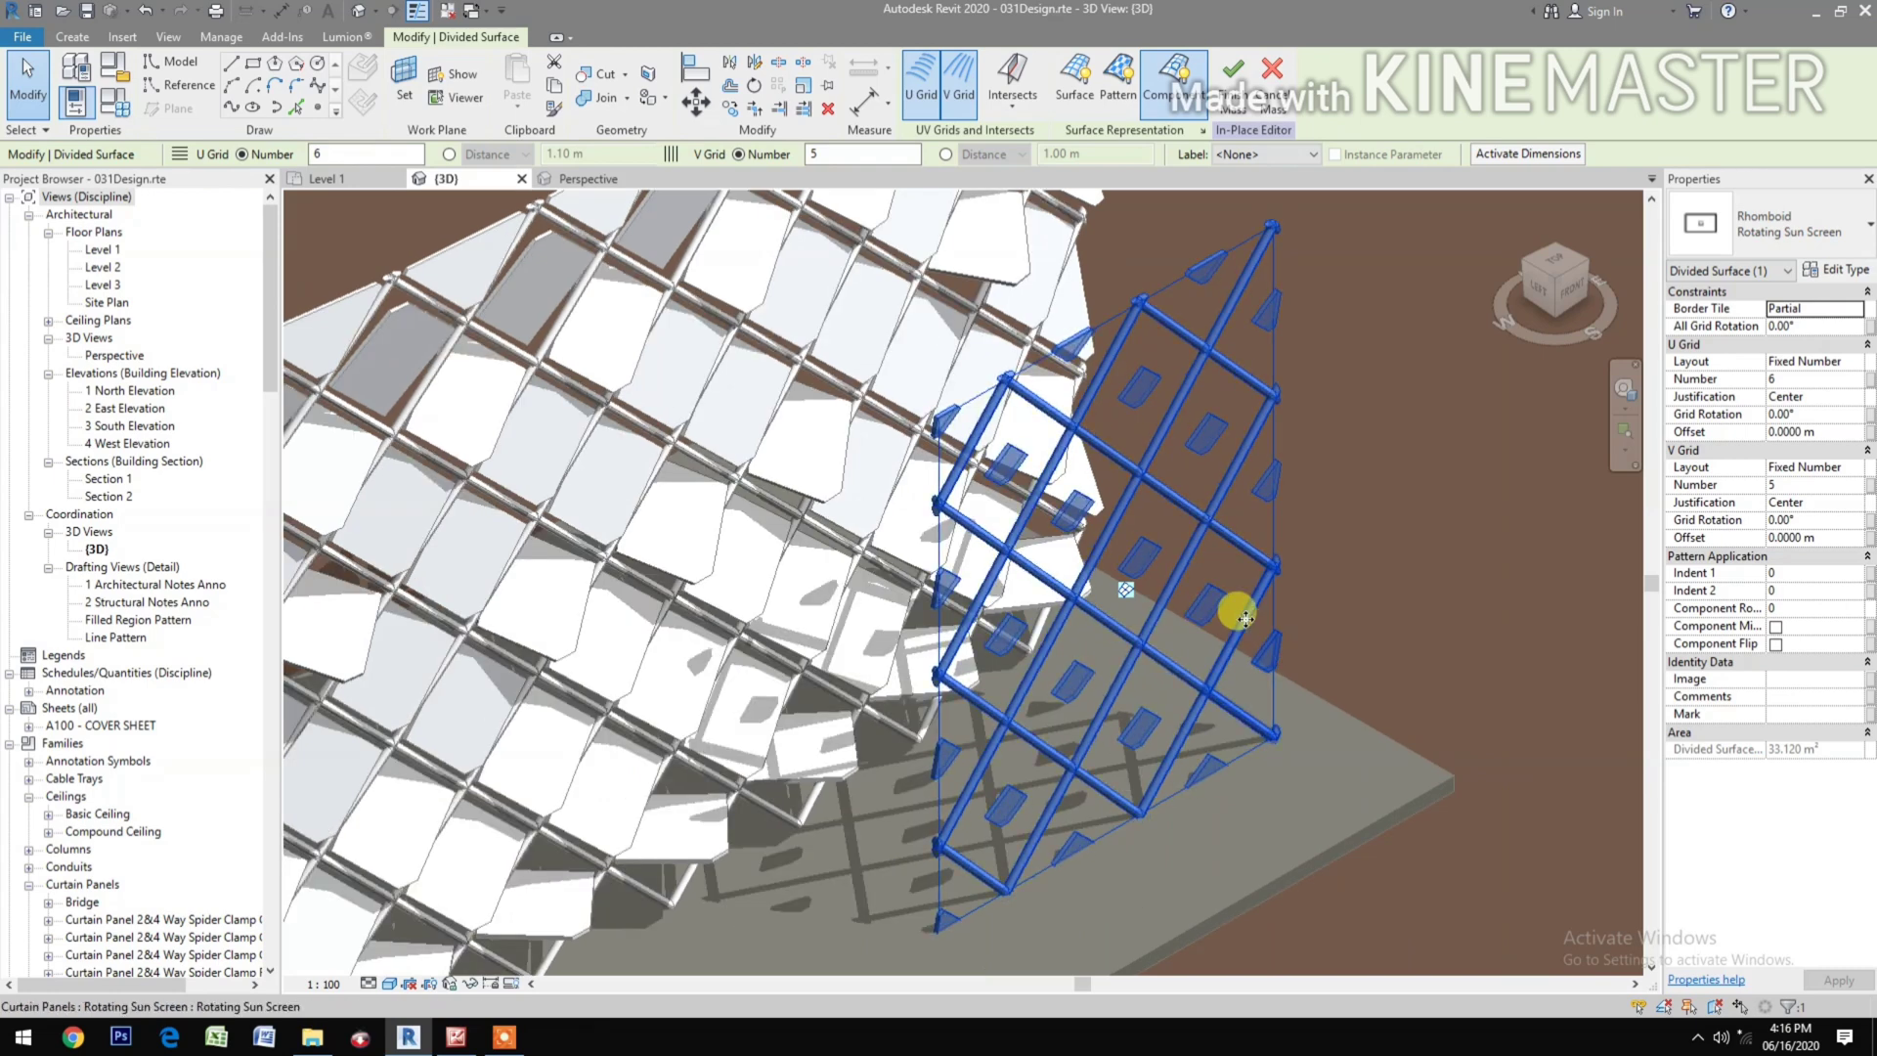
left_click(1242, 618)
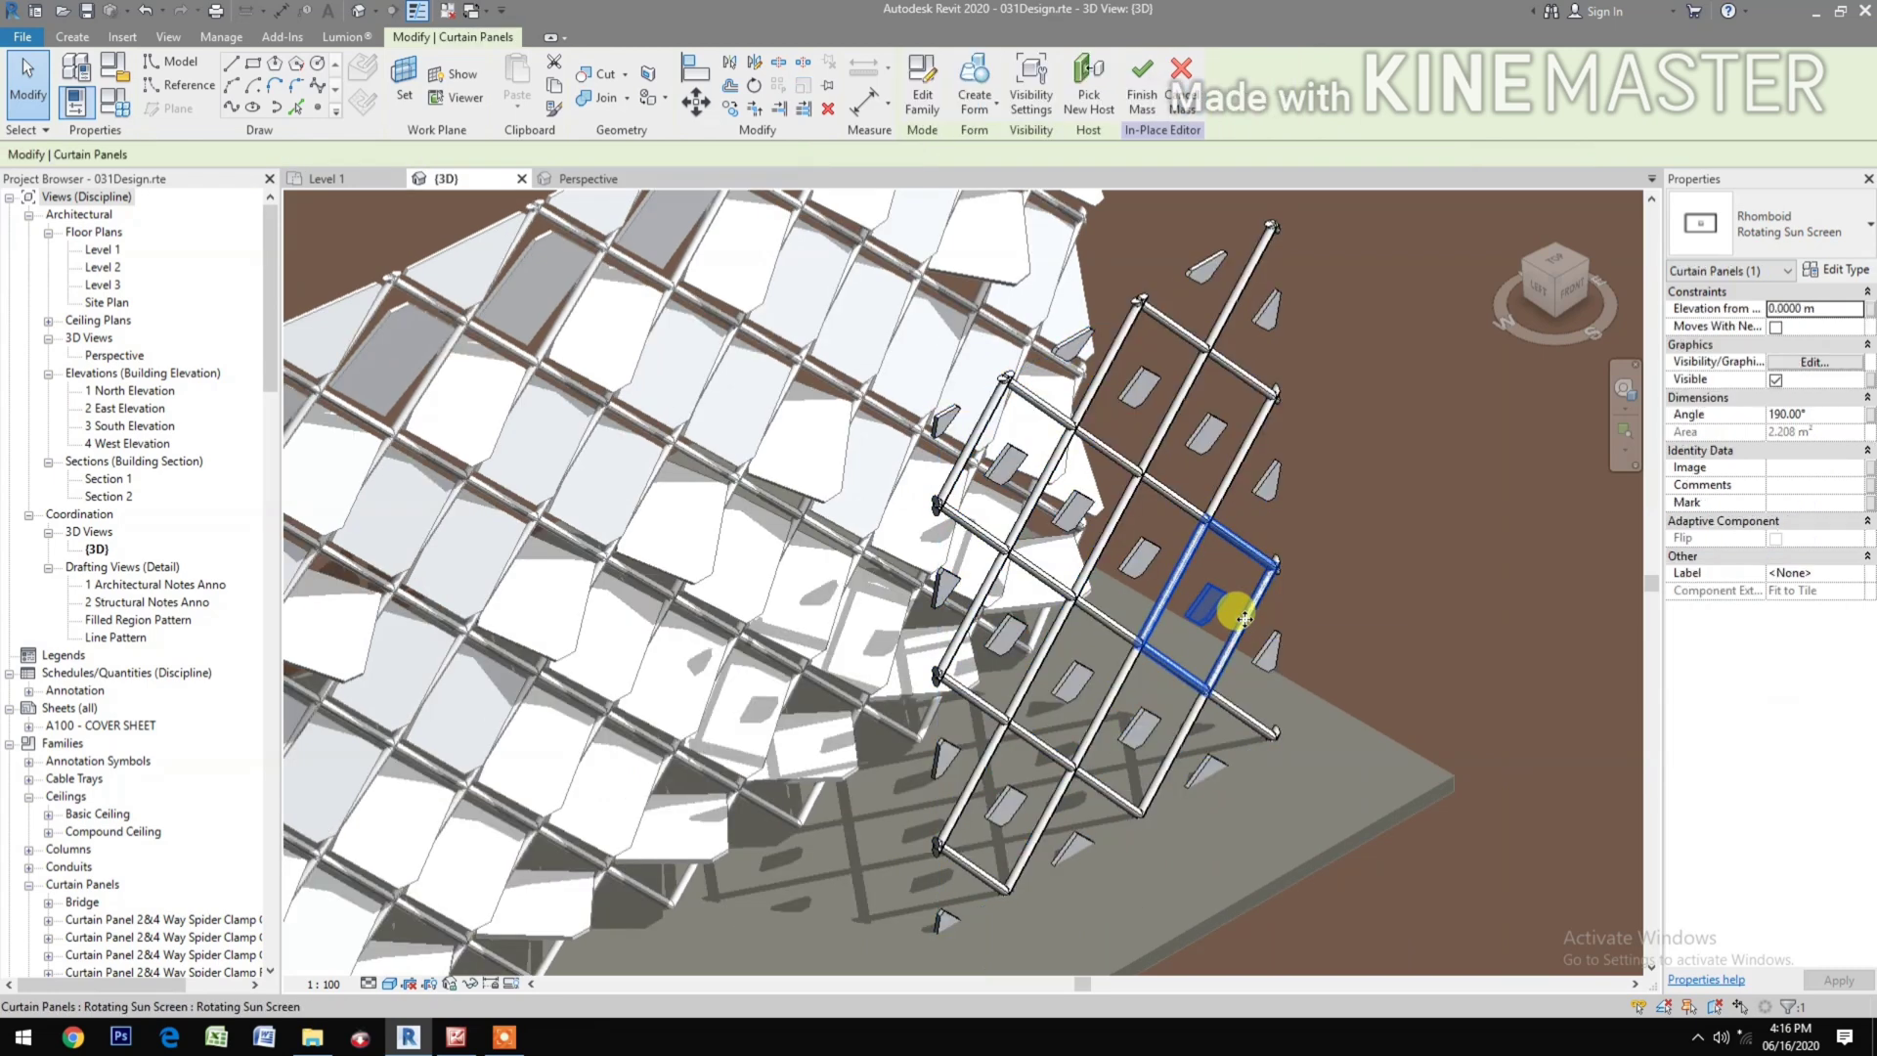